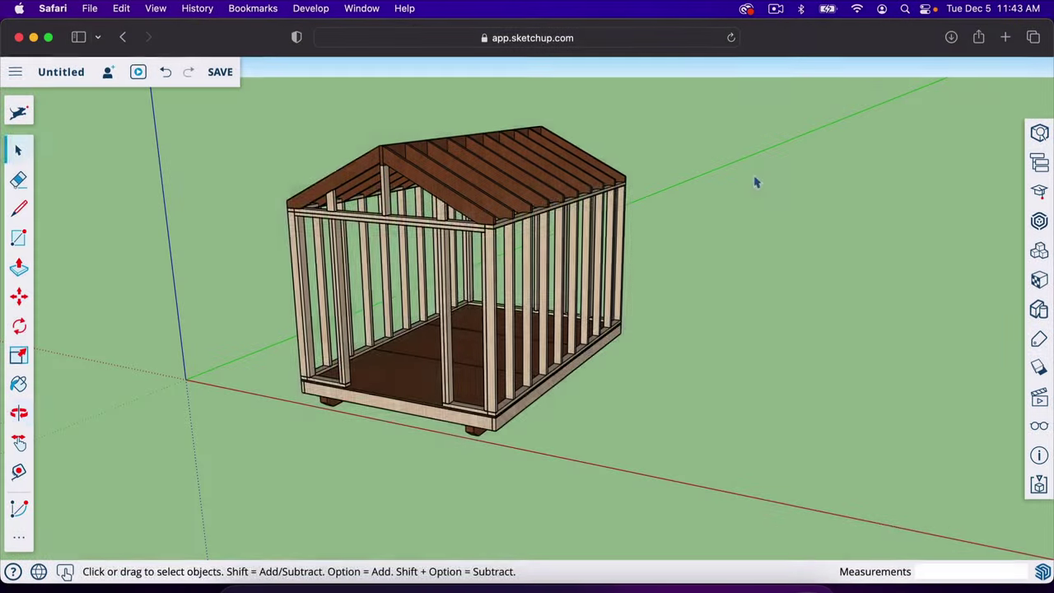
Step: Examine the shed framing model from the front, from floor level and from above the roof rafters
{"action": "key", "text": "o"}
{"action": "left_click_drag", "start_coordinate": [679, 304], "coordinate": [780, 318]}
{"action": "scroll", "coordinate": [405, 330], "scroll_direction": "up", "scroll_amount": 10}
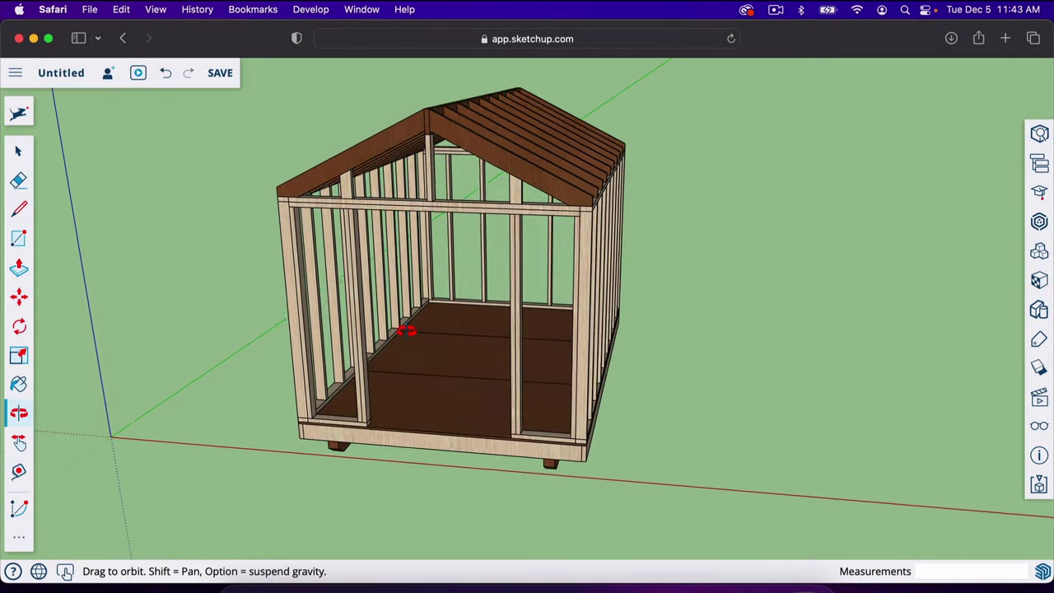
{"action": "left_click_drag", "start_coordinate": [516, 336], "coordinate": [518, 186]}
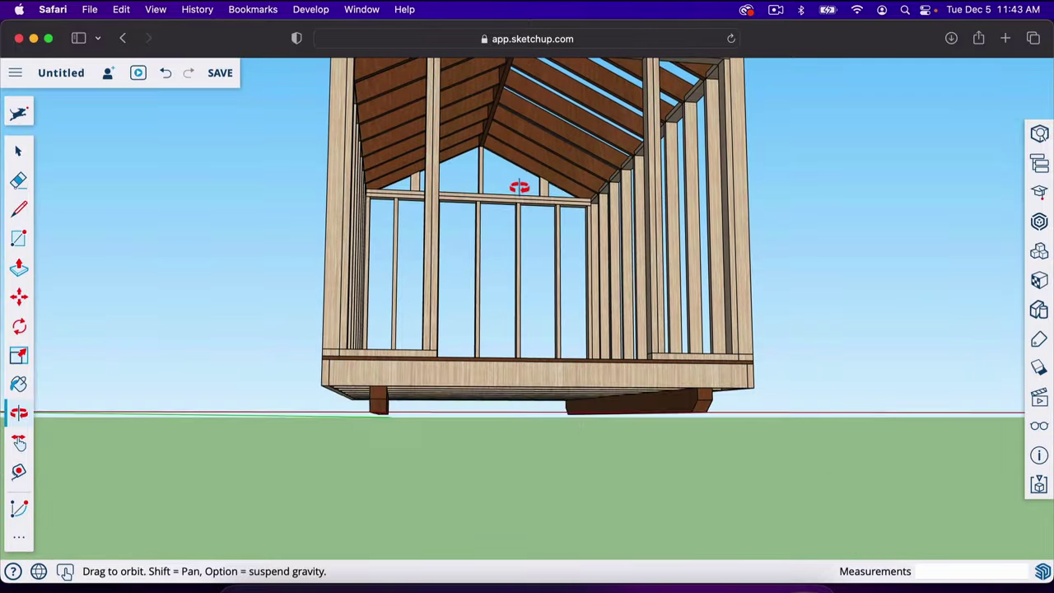
{"action": "left_click_drag", "start_coordinate": [626, 294], "coordinate": [553, 348]}
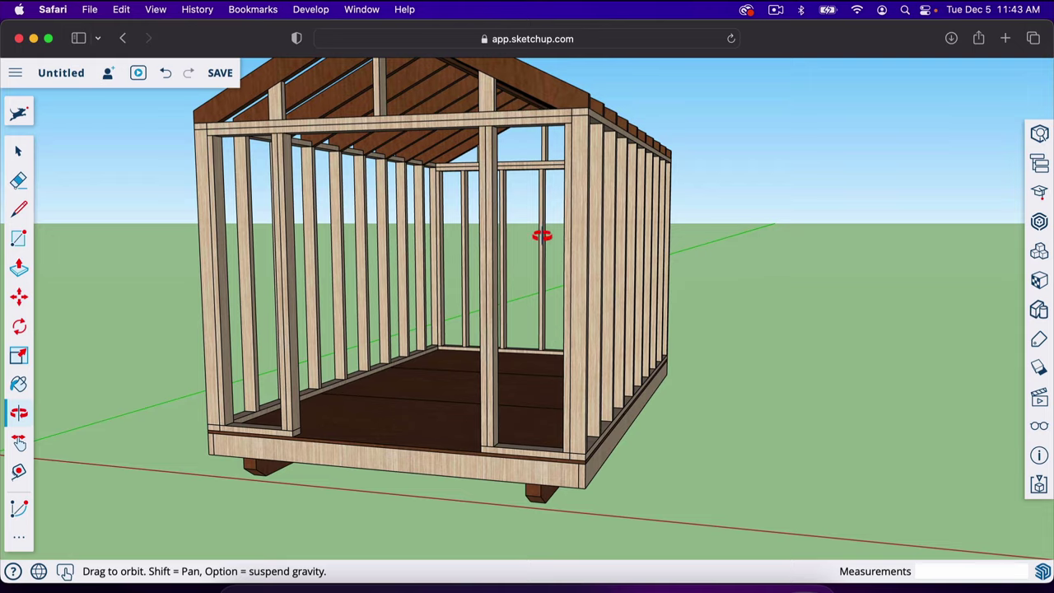
{"action": "left_click_drag", "start_coordinate": [541, 235], "coordinate": [571, 365]}
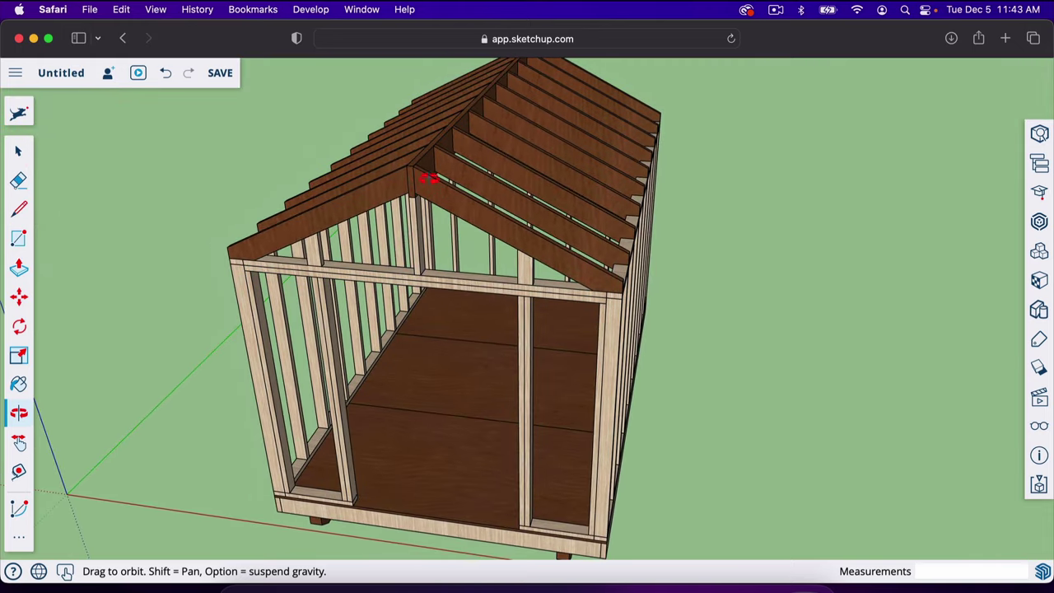
{"action": "left_click_drag", "start_coordinate": [480, 315], "coordinate": [496, 289]}
{"action": "left_click_drag", "start_coordinate": [439, 324], "coordinate": [366, 293]}
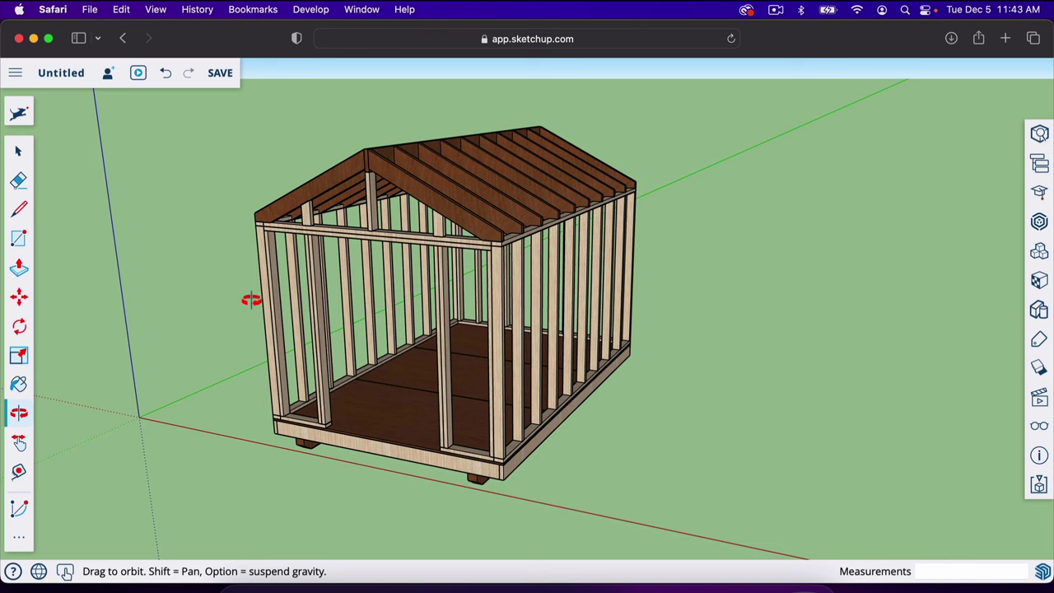
{"action": "mouse_move", "coordinate": [252, 299]}
{"action": "left_mouse_down"}
{"action": "mouse_move", "coordinate": [274, 302]}
{"action": "mouse_move", "coordinate": [239, 284]}
{"action": "mouse_move", "coordinate": [223, 299]}
{"action": "left_mouse_up"}
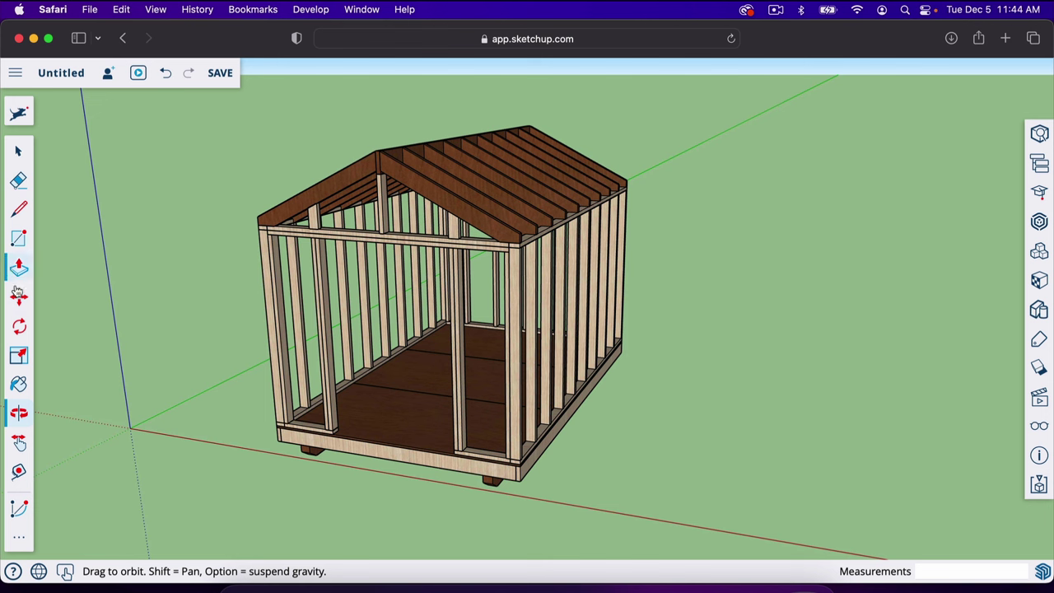
{"action": "left_click", "coordinate": [22, 542]}
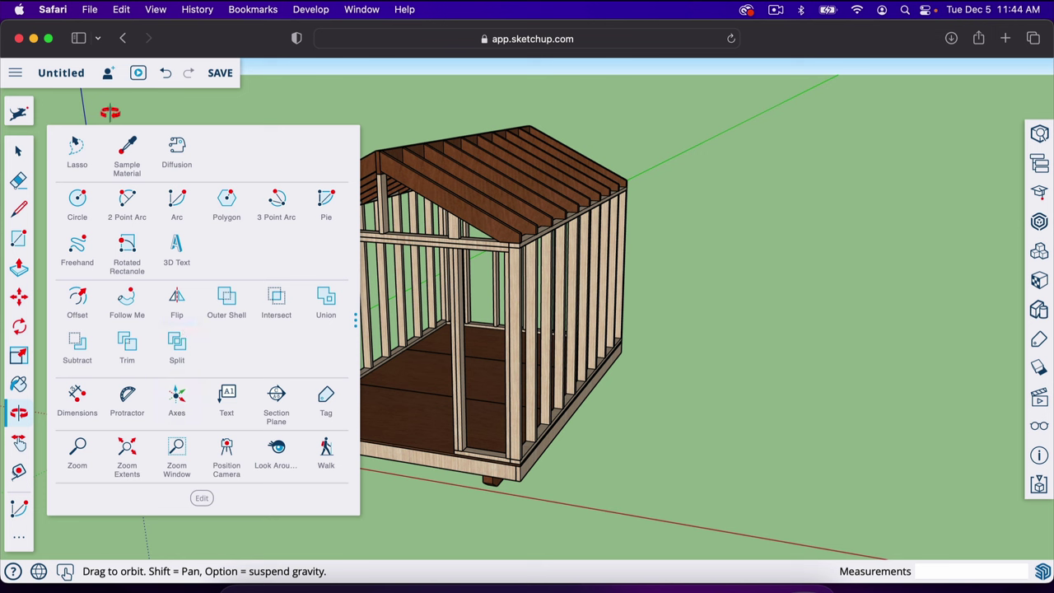
{"action": "key", "text": "space"}
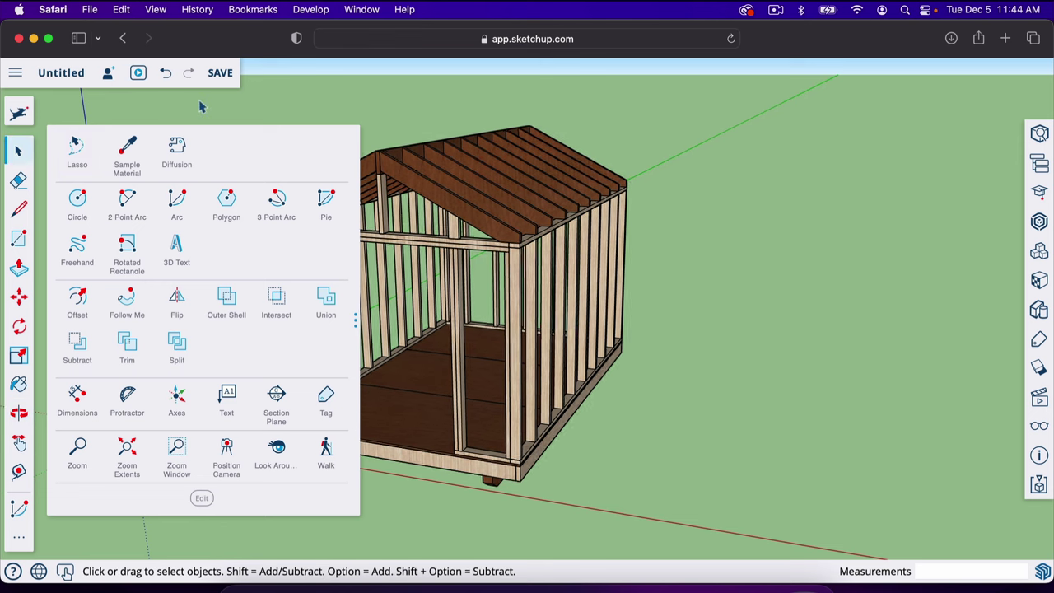
{"action": "left_click", "coordinate": [31, 154]}
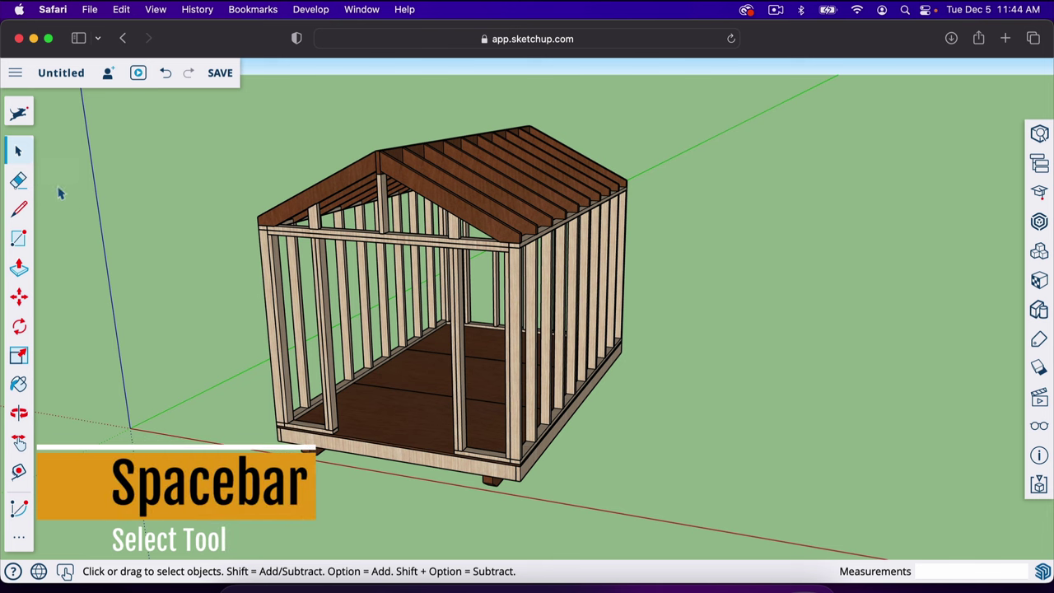
{"action": "left_click", "coordinate": [19, 212]}
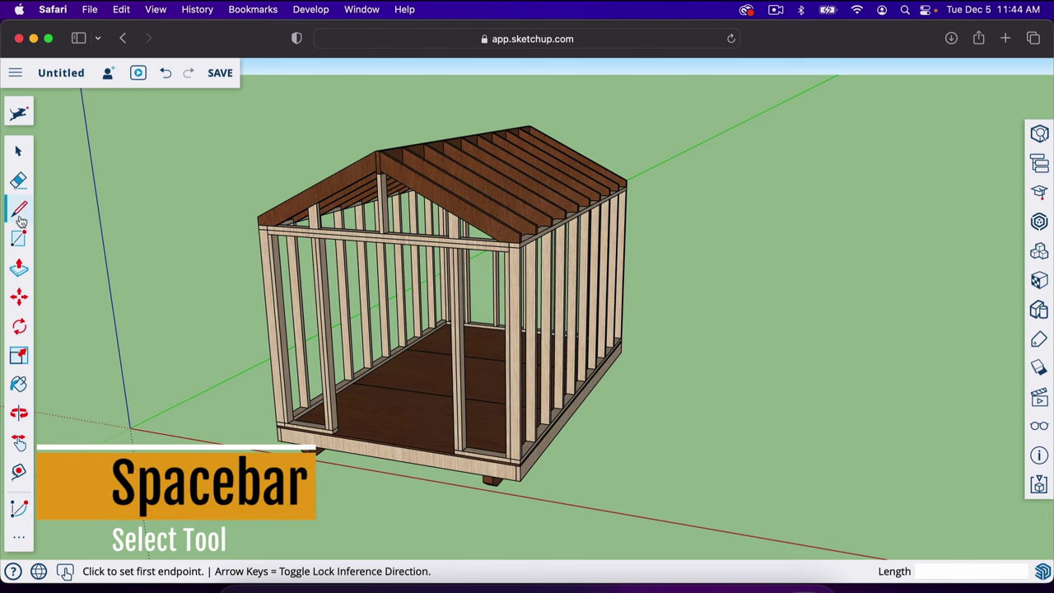
{"action": "key", "text": "space"}
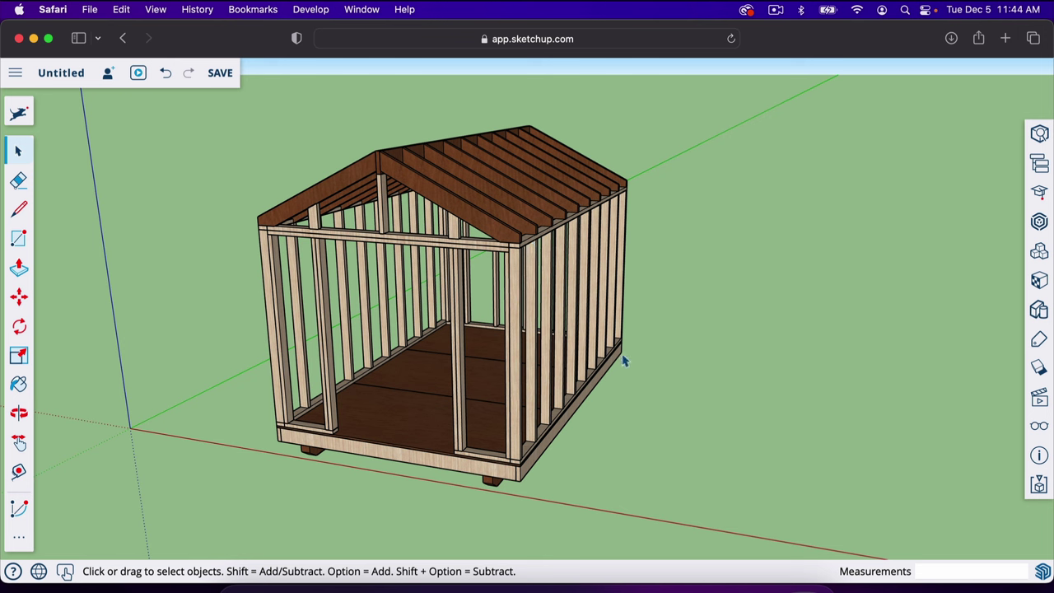
{"action": "middle_click_drag", "start_coordinate": [623, 360], "coordinate": [616, 394]}
{"action": "left_click_drag", "start_coordinate": [616, 394], "coordinate": [600, 376]}
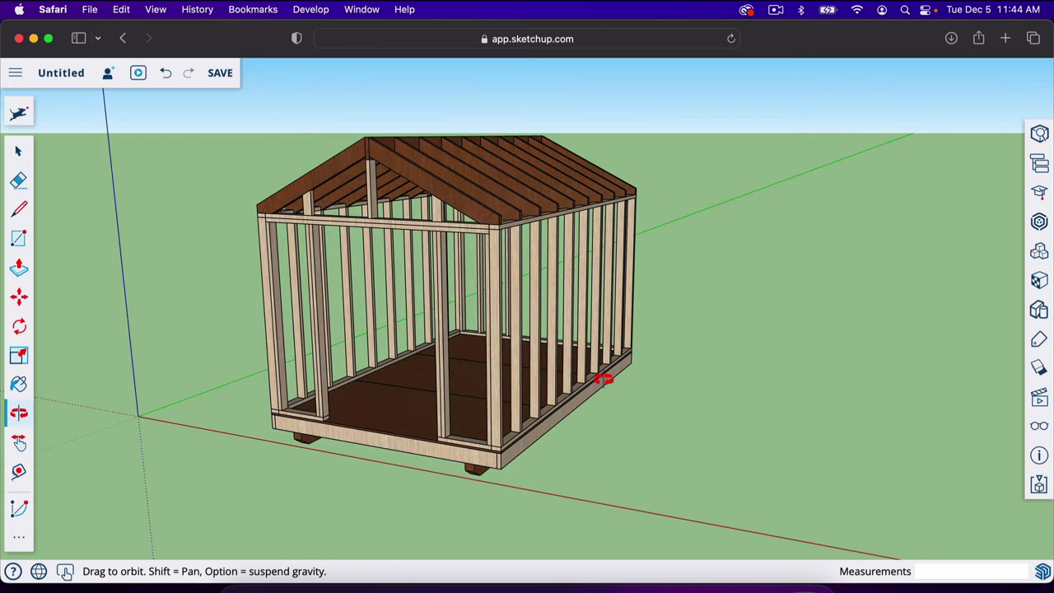
{"action": "left_click_drag", "start_coordinate": [455, 215], "coordinate": [411, 266]}
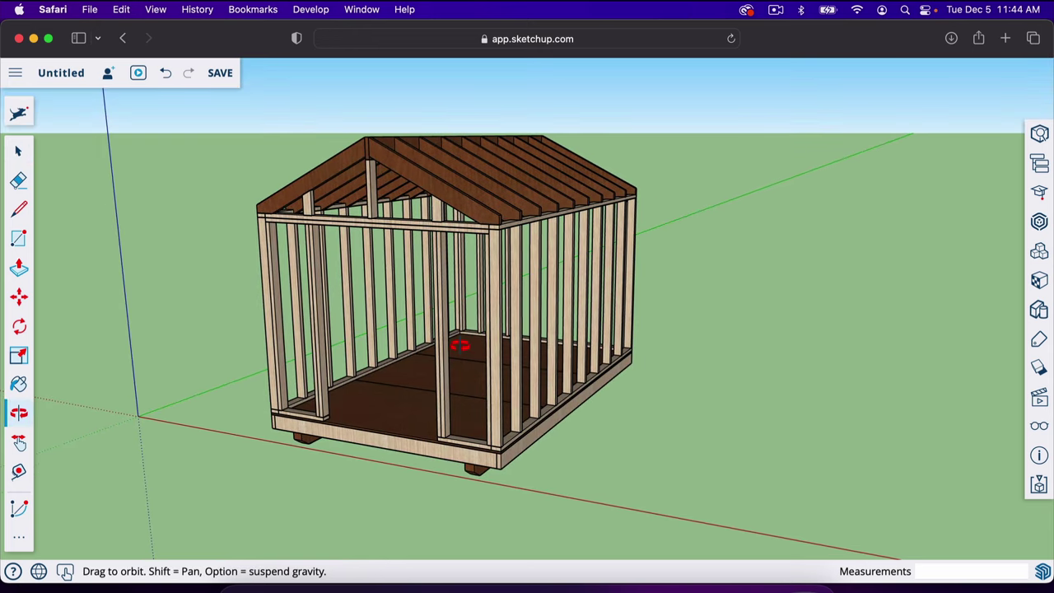
{"action": "left_click_drag", "start_coordinate": [579, 484], "coordinate": [576, 472]}
Step: Try a crossing selection over the whole shed, and clear the selection
{"action": "key", "text": "space"}
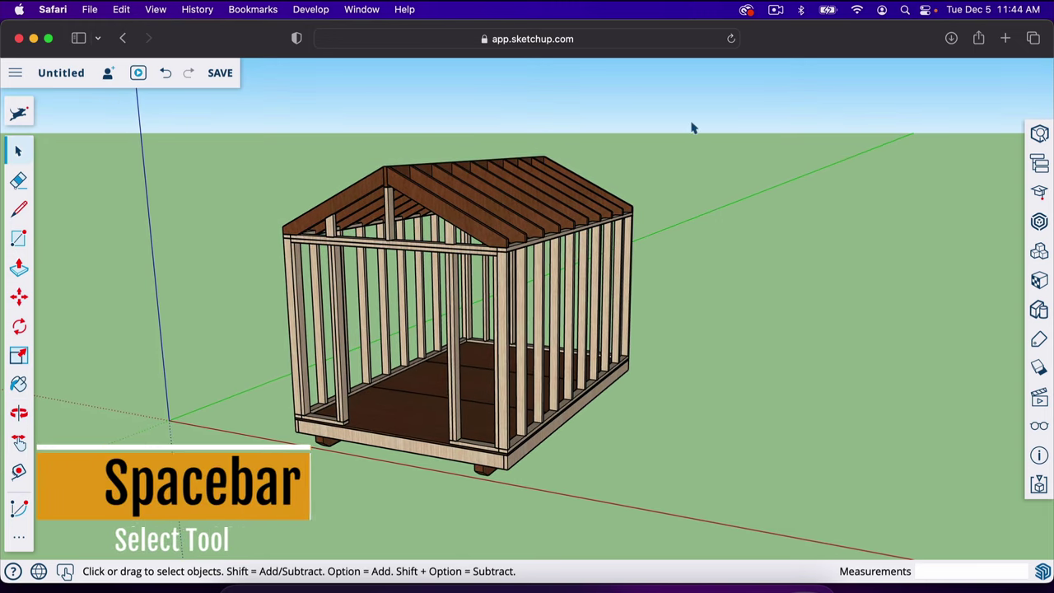
{"action": "left_click_drag", "start_coordinate": [689, 124], "coordinate": [666, 243]}
{"action": "mouse_move", "coordinate": [640, 361]}
{"action": "left_mouse_down"}
{"action": "mouse_move", "coordinate": [536, 416]}
{"action": "mouse_move", "coordinate": [405, 452]}
{"action": "mouse_move", "coordinate": [317, 498]}
{"action": "mouse_move", "coordinate": [260, 501]}
{"action": "left_mouse_up"}
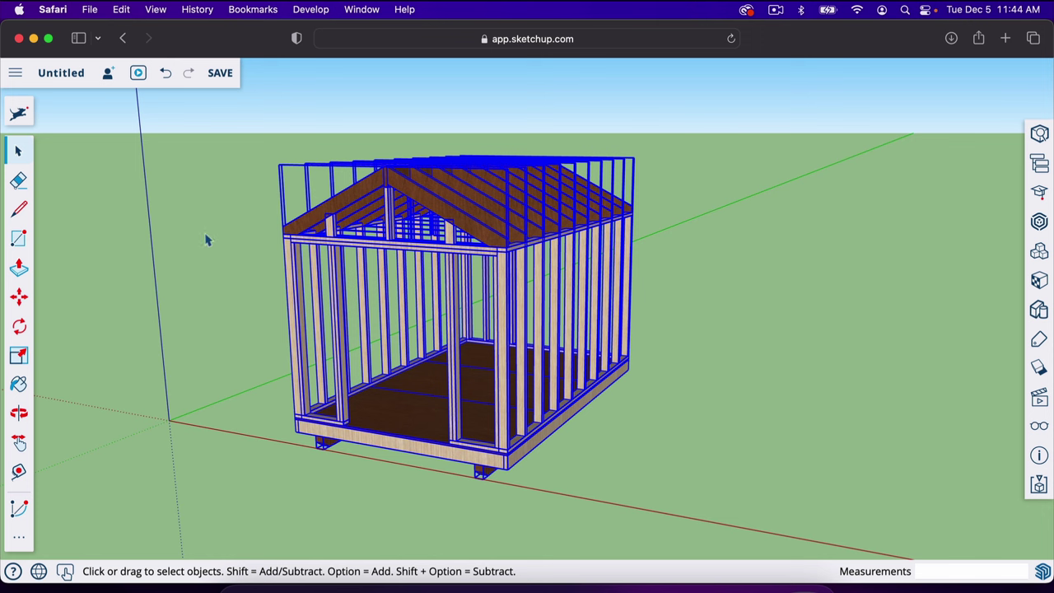
{"action": "left_click", "coordinate": [207, 201]}
Step: Try enclosing and crossing selections around the front corner of the shed's roof and wall framing, and clear the selection
{"action": "left_click_drag", "start_coordinate": [200, 153], "coordinate": [384, 303]}
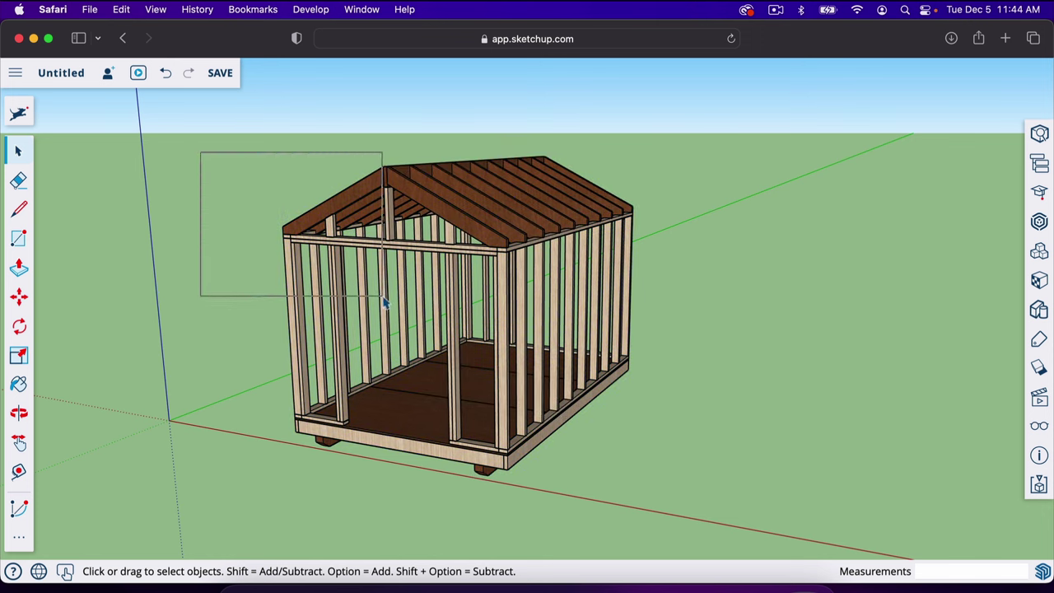
{"action": "left_click_drag", "start_coordinate": [383, 303], "coordinate": [384, 303]}
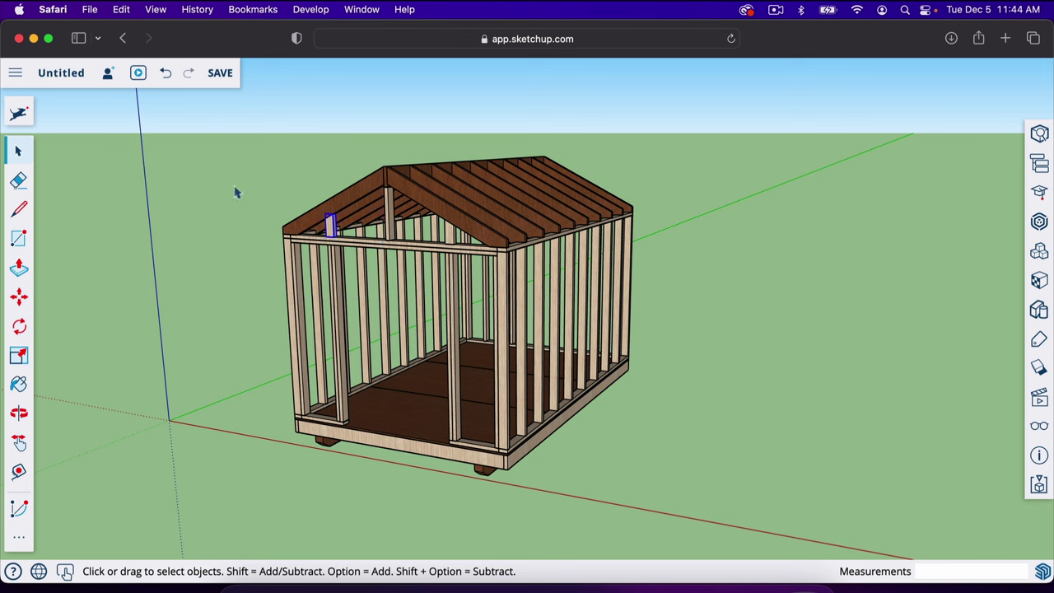
{"action": "left_click_drag", "start_coordinate": [212, 153], "coordinate": [359, 274]}
{"action": "left_click_drag", "start_coordinate": [199, 152], "coordinate": [364, 271]}
{"action": "left_click", "coordinate": [291, 168]}
{"action": "left_click_drag", "start_coordinate": [236, 308], "coordinate": [236, 309]}
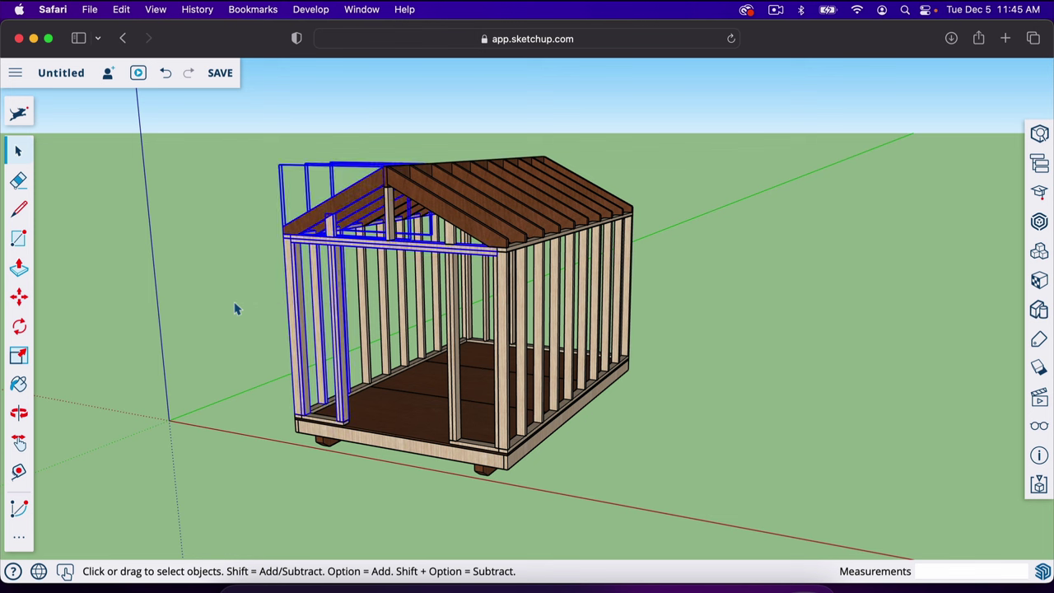
{"action": "left_click", "coordinate": [368, 170]}
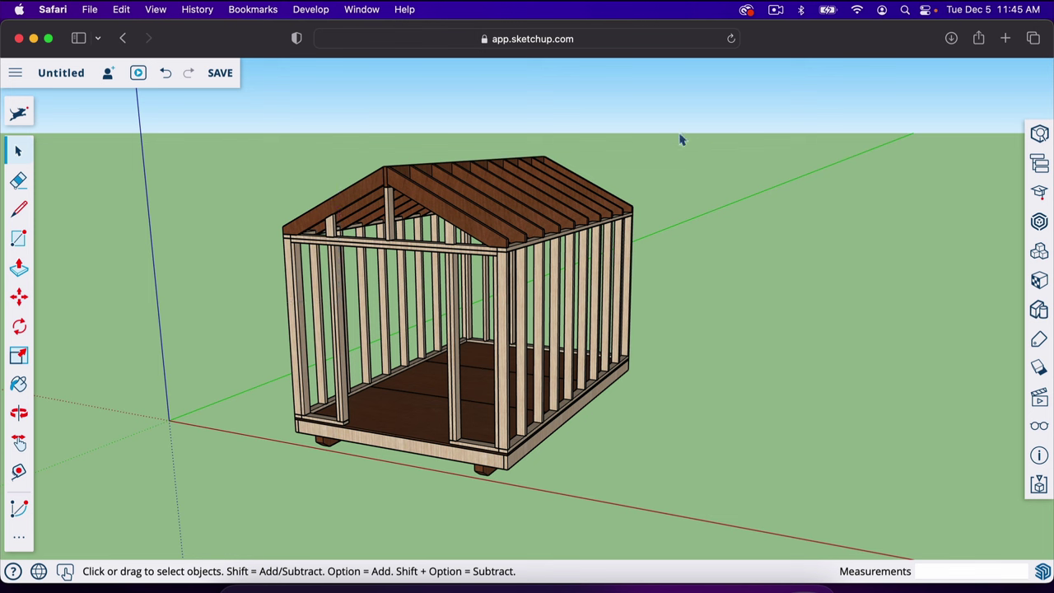
Step: Select the entire shed model and delete it
{"action": "left_click_drag", "start_coordinate": [679, 134], "coordinate": [215, 518]}
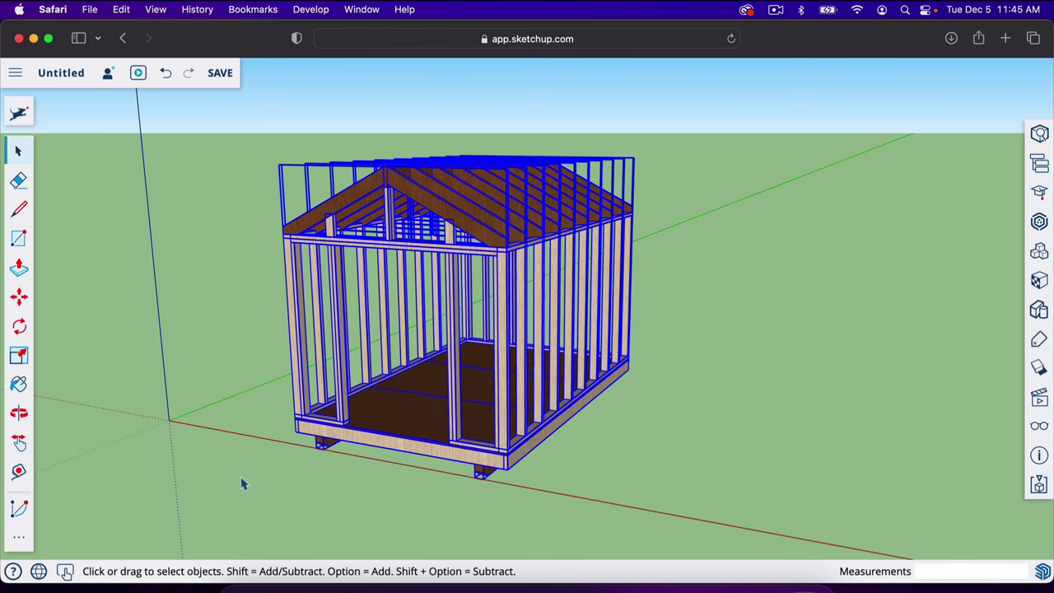
{"action": "key", "text": "Delete"}
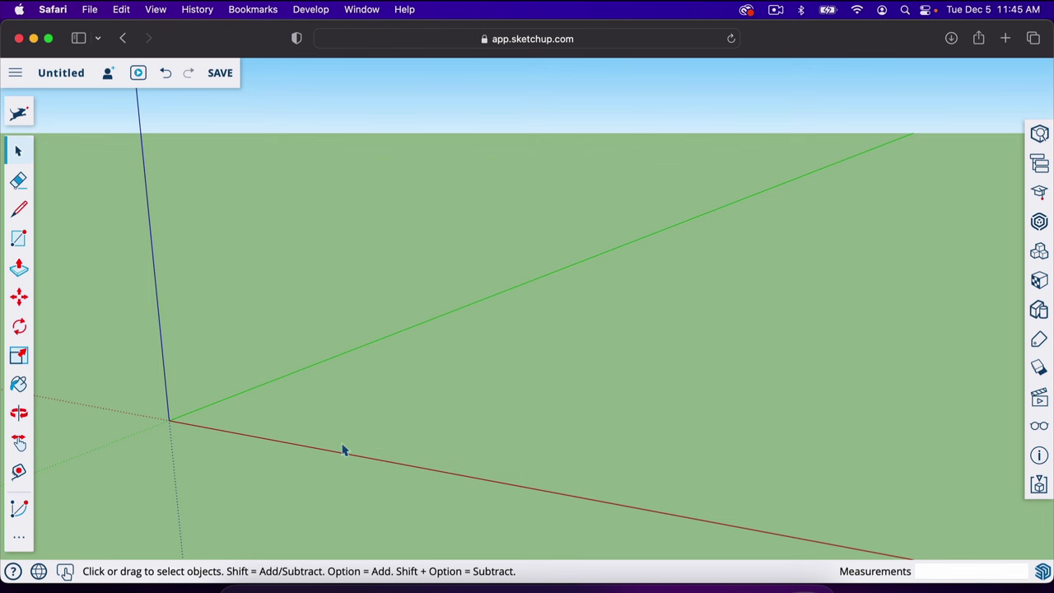
Step: Place a Tape Measure guide line parallel to the green axis, offset 20 inches from it along the red axis
{"action": "key", "text": "o"}
{"action": "mouse_move", "coordinate": [288, 466]}
{"action": "left_mouse_down"}
{"action": "mouse_move", "coordinate": [325, 477]}
{"action": "mouse_move", "coordinate": [292, 467]}
{"action": "left_mouse_up"}
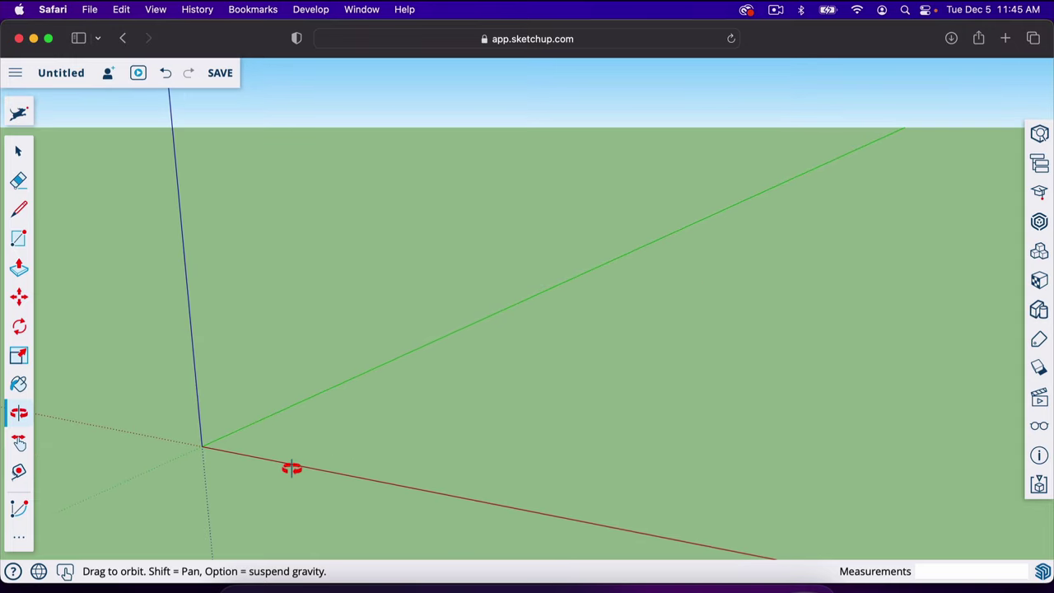
{"action": "key", "text": "t"}
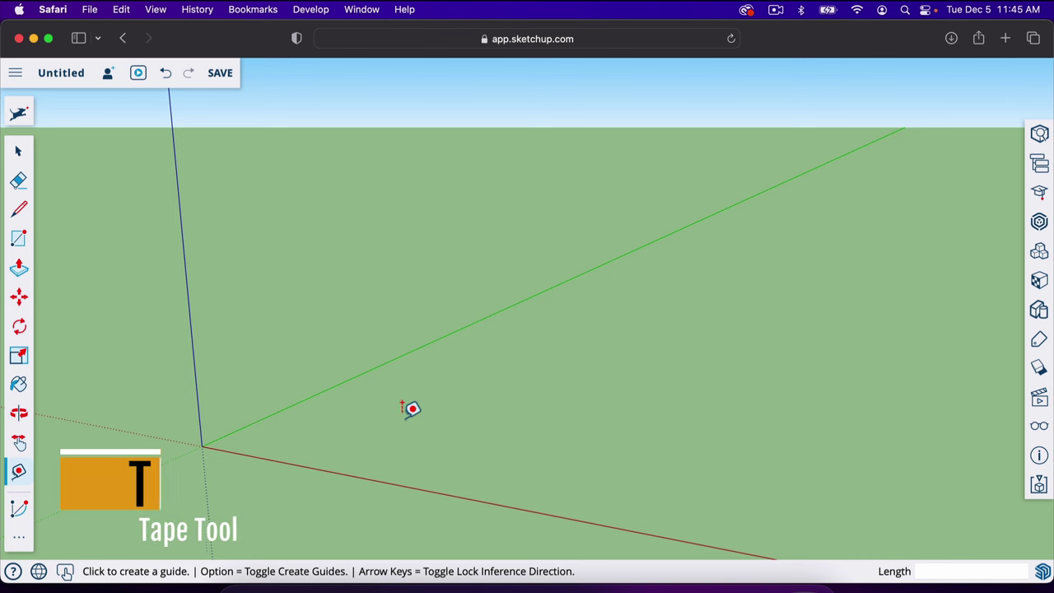
{"action": "left_click", "coordinate": [324, 389]}
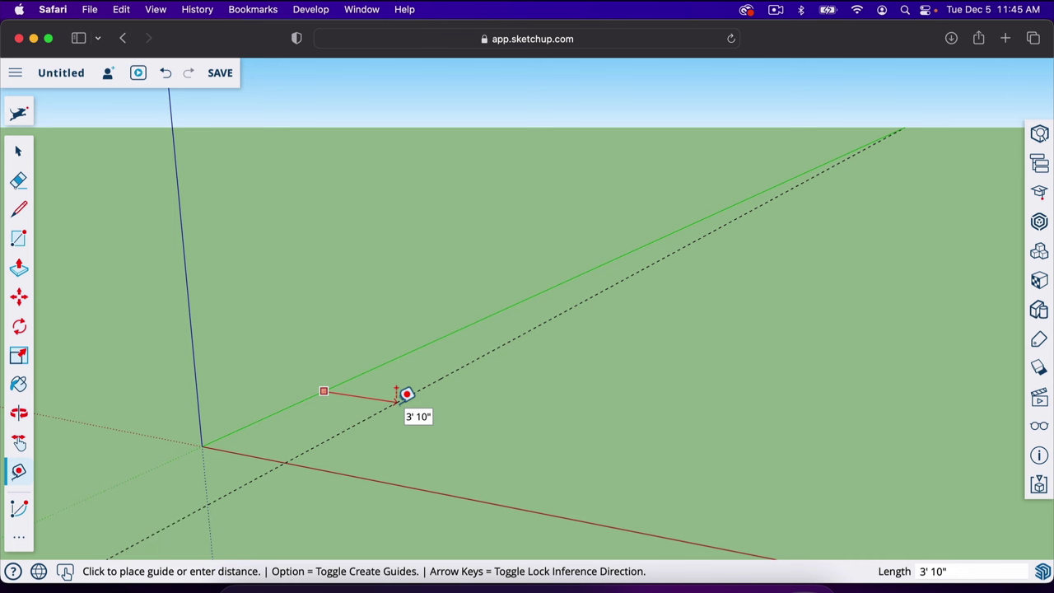
{"action": "type", "text": "20"}
{"action": "key", "text": "Return"}
Step: Draw a 3.5 by 144 inch rectangle on the ground, starting where the guide crosses the red axis and running along the guide
{"action": "middle_click_drag", "start_coordinate": [406, 394], "coordinate": [398, 451]}
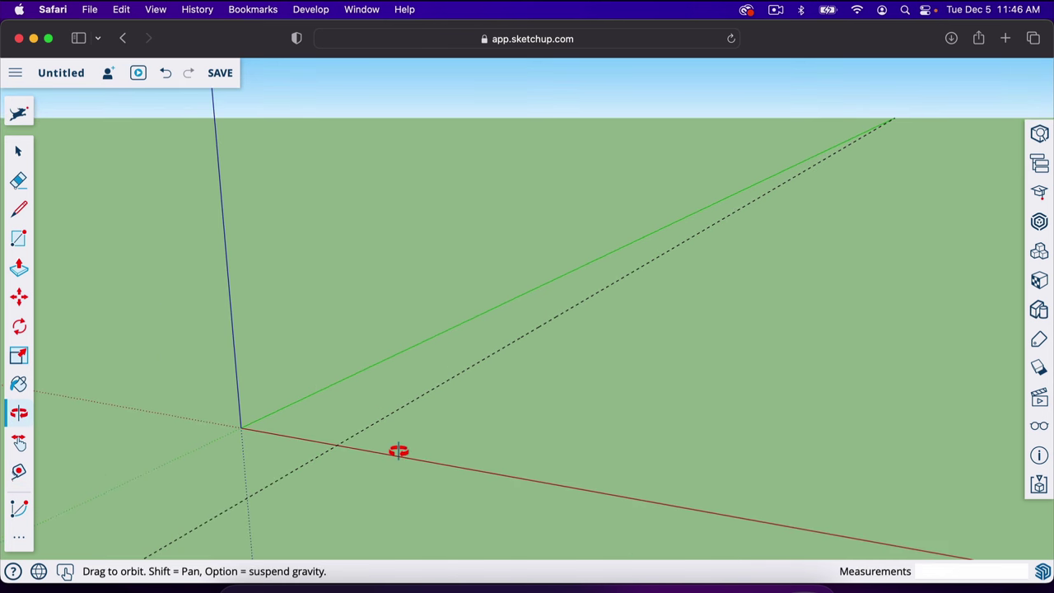
{"action": "key", "text": "r"}
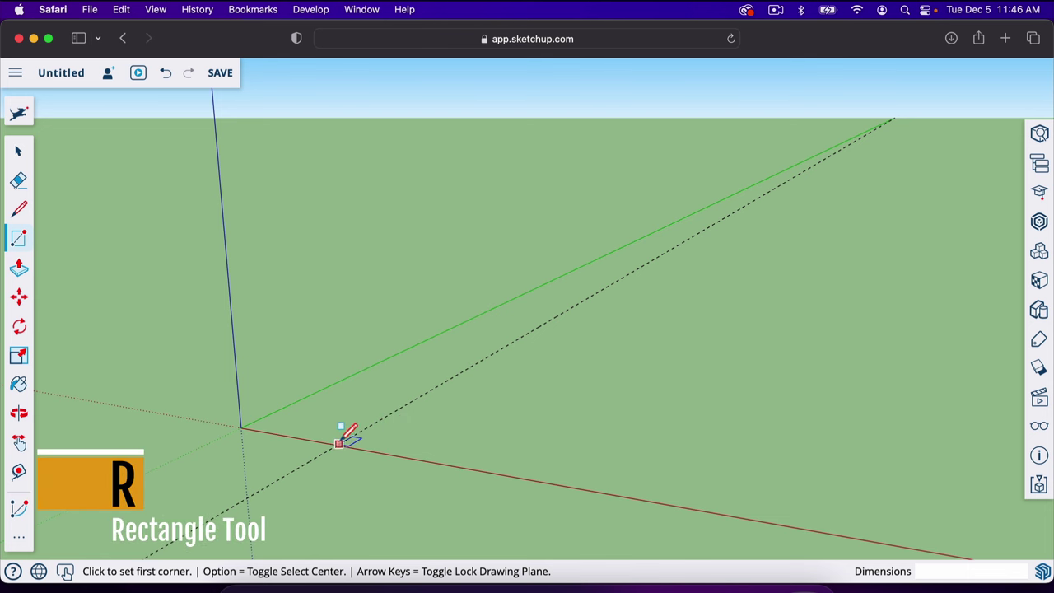
{"action": "scroll", "coordinate": [350, 440], "scroll_direction": "up", "scroll_amount": 3}
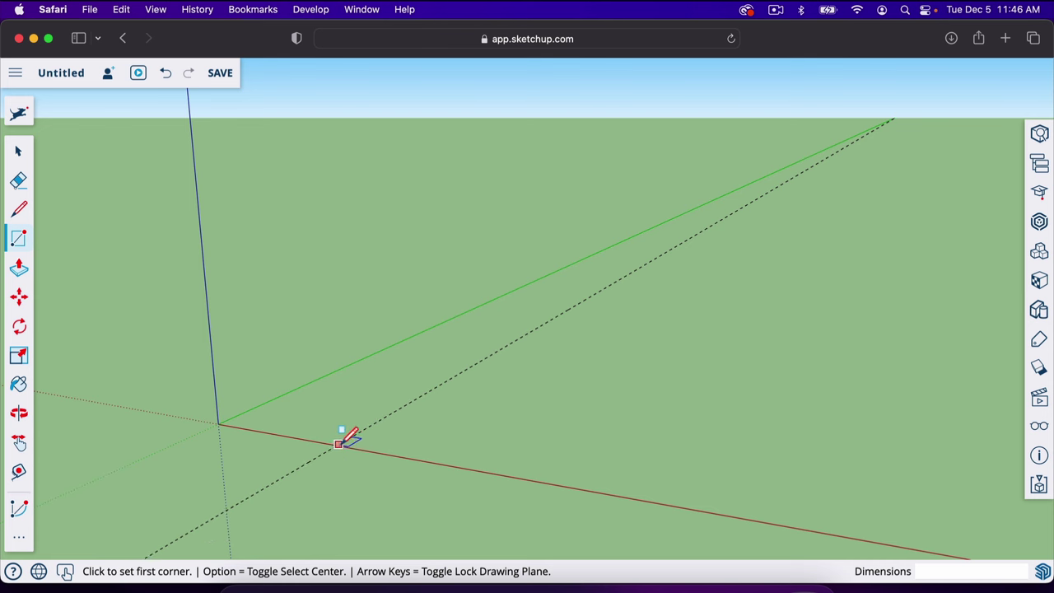
{"action": "left_click", "coordinate": [337, 444]}
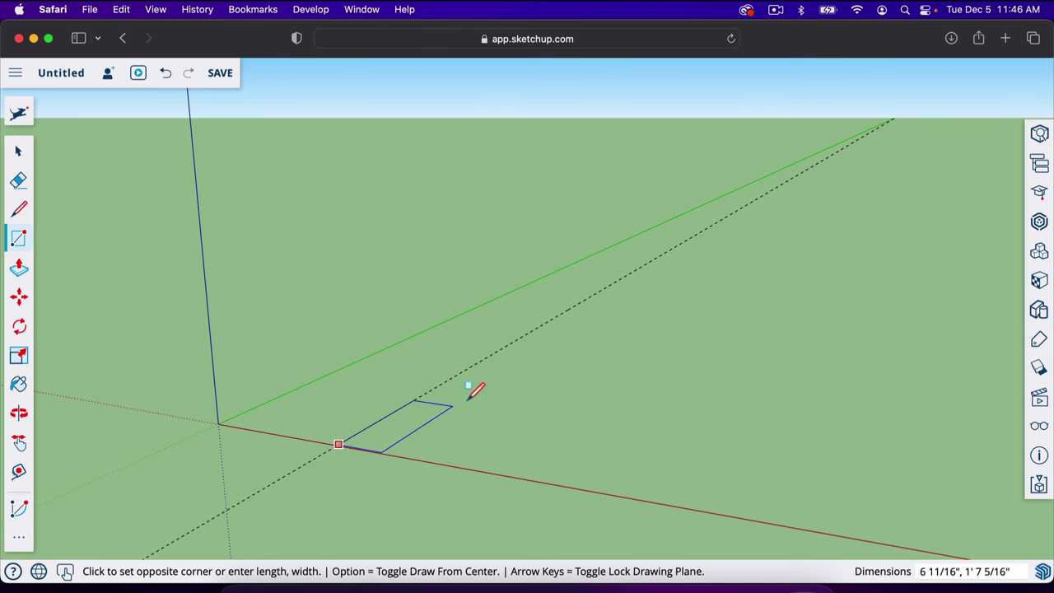
{"action": "left_click", "coordinate": [631, 291]}
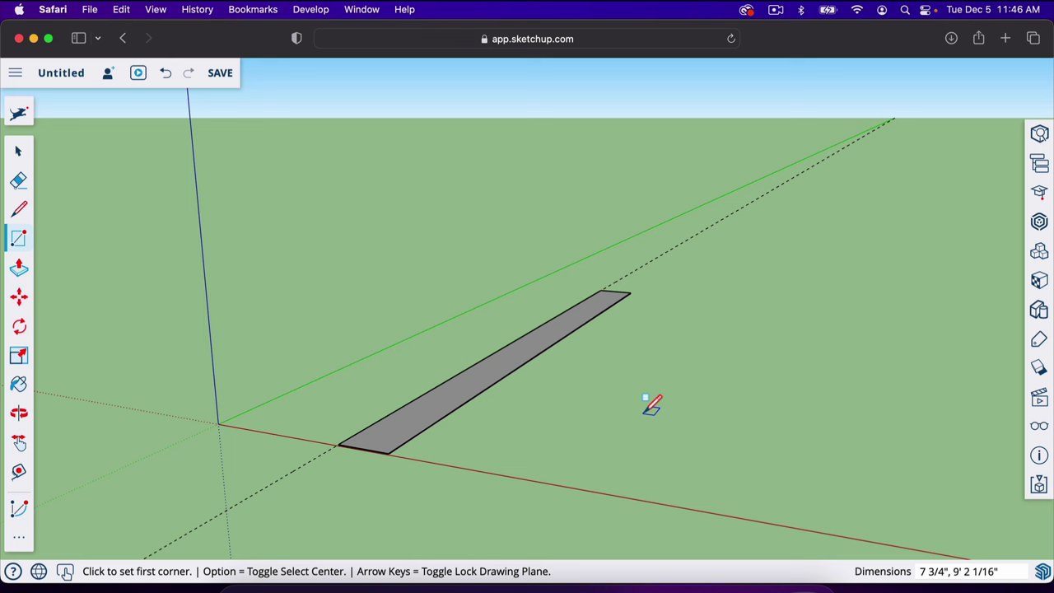
{"action": "type", "text": "3.5,144"}
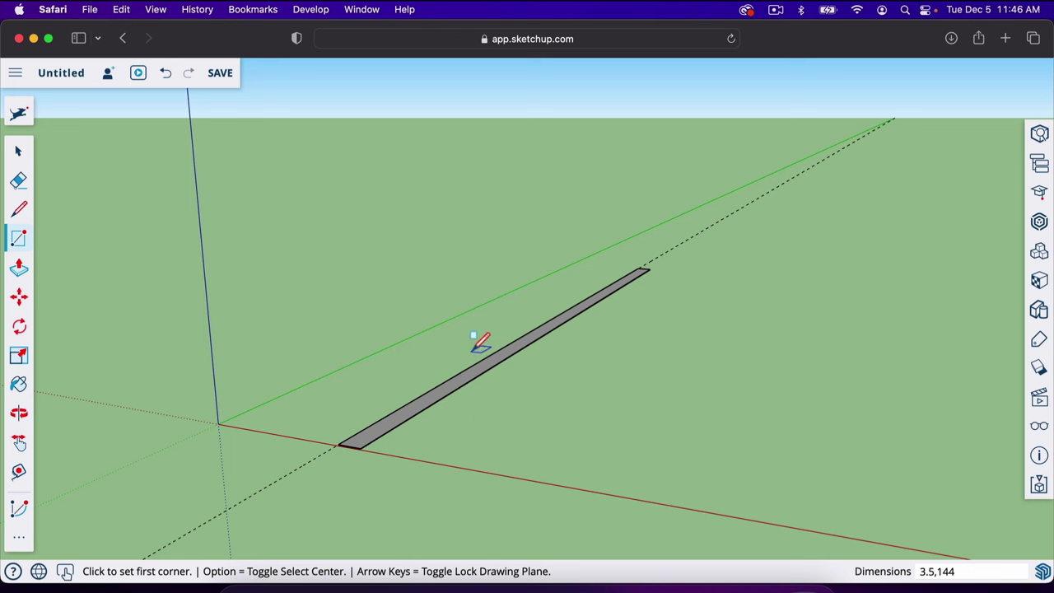
Step: Start the Paint tool for the rectangle on the ground and expand the Wood material collection
{"action": "key", "text": "o"}
{"action": "left_click_drag", "start_coordinate": [439, 395], "coordinate": [428, 423]}
{"action": "scroll", "coordinate": [428, 422], "scroll_direction": "up", "scroll_amount": 3}
{"action": "key", "text": "space"}
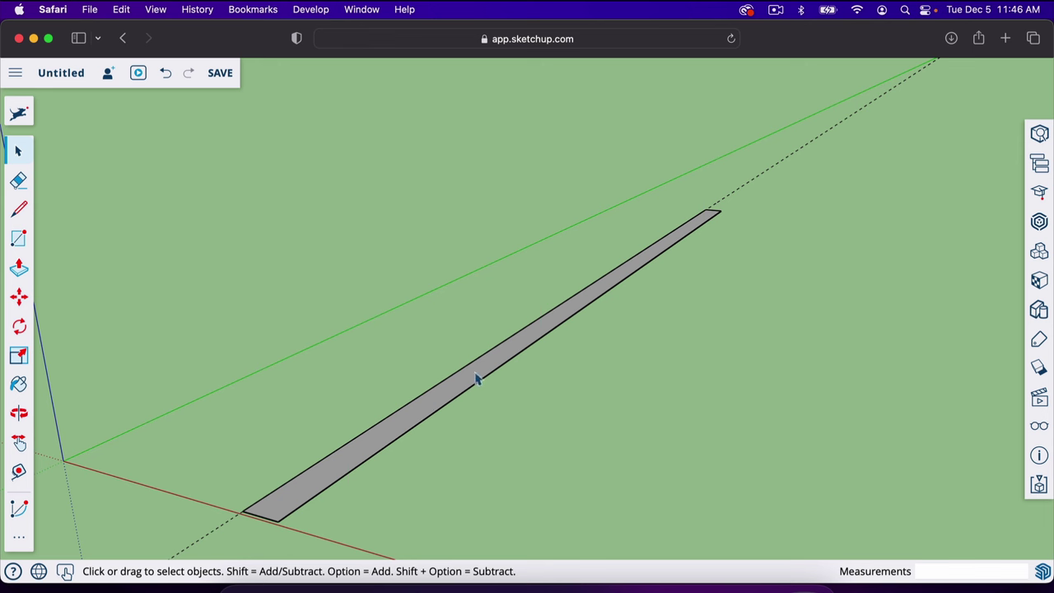
{"action": "key", "text": "b"}
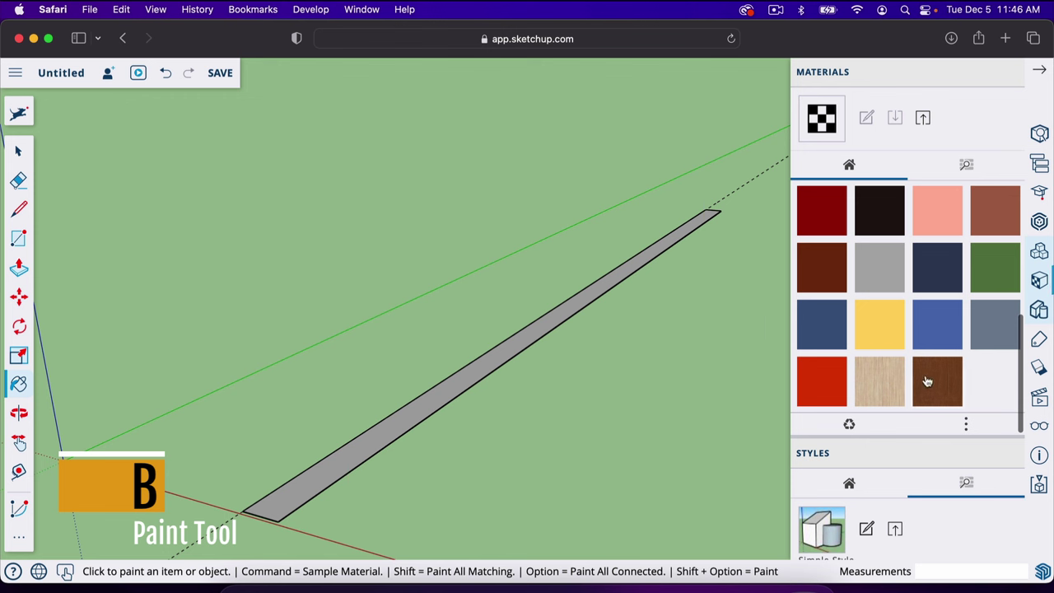
{"action": "left_click", "coordinate": [966, 165]}
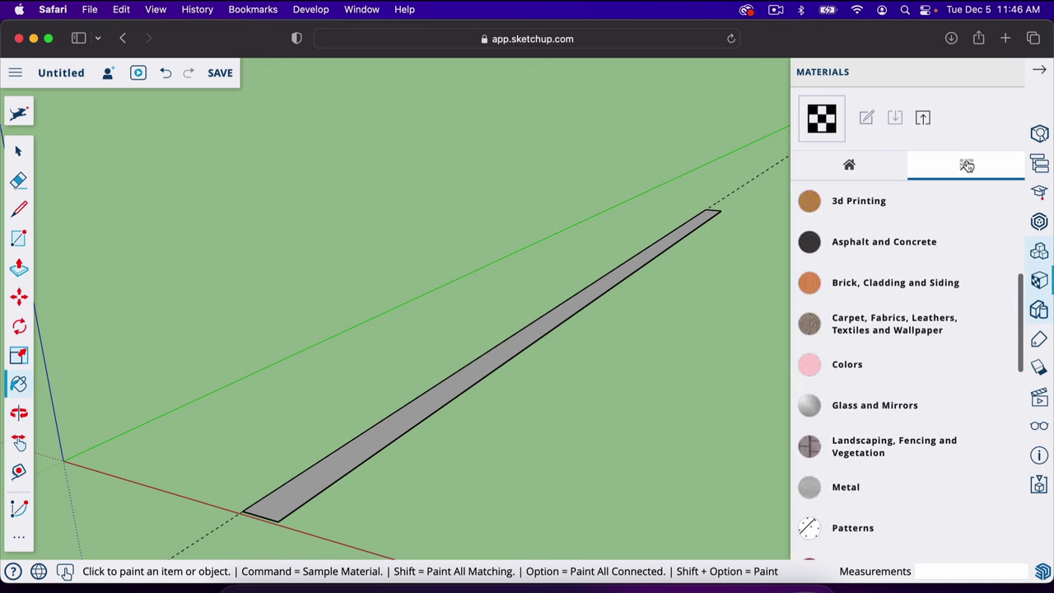
{"action": "scroll", "coordinate": [925, 377], "scroll_direction": "down", "scroll_amount": 10}
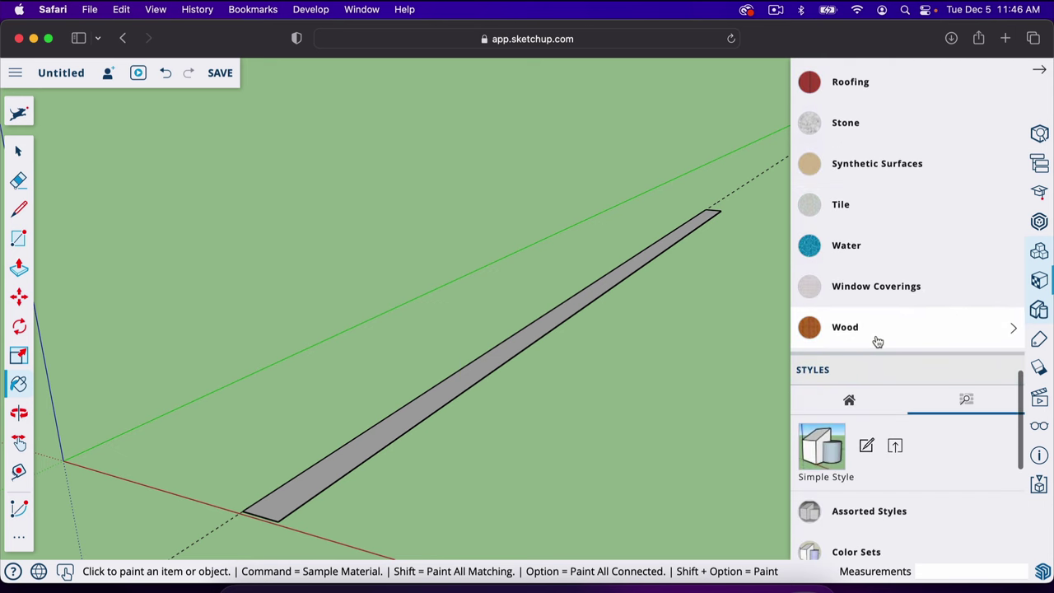
{"action": "left_click", "coordinate": [878, 339]}
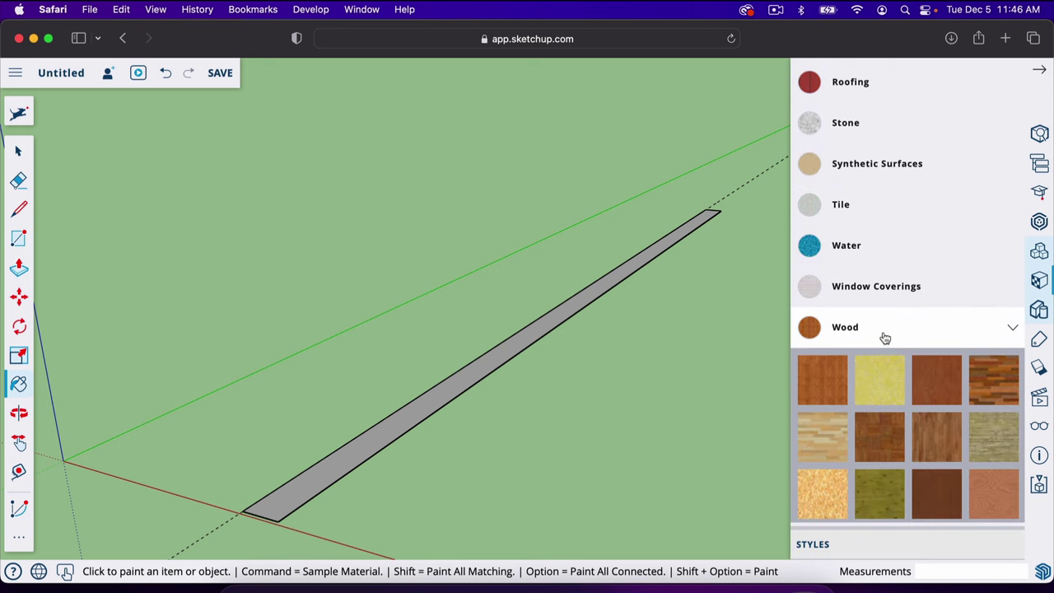
{"action": "left_click", "coordinate": [883, 336]}
{"action": "left_click", "coordinate": [884, 172]}
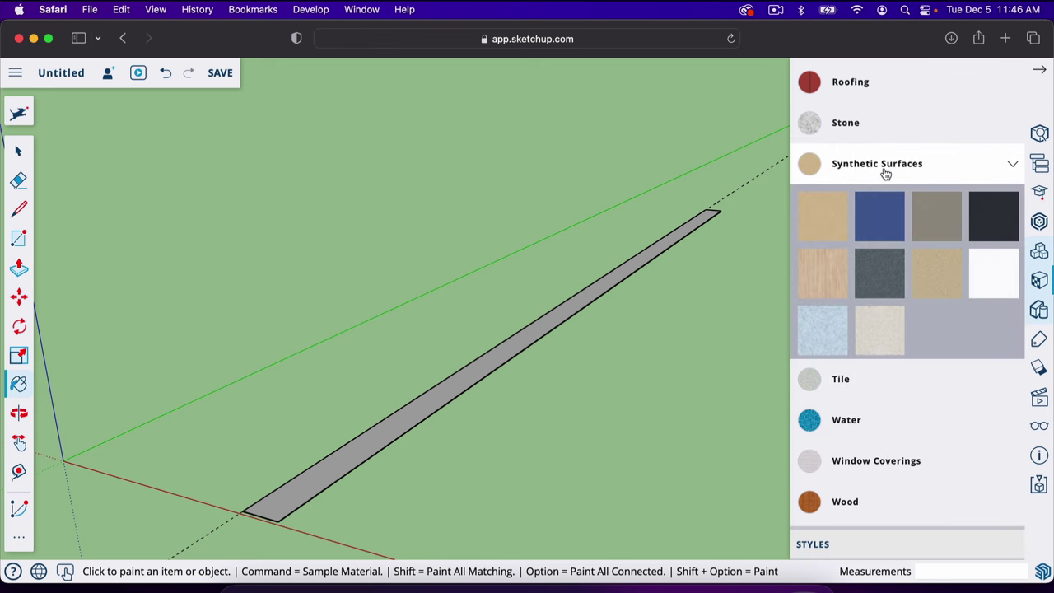
{"action": "left_click", "coordinate": [893, 163]}
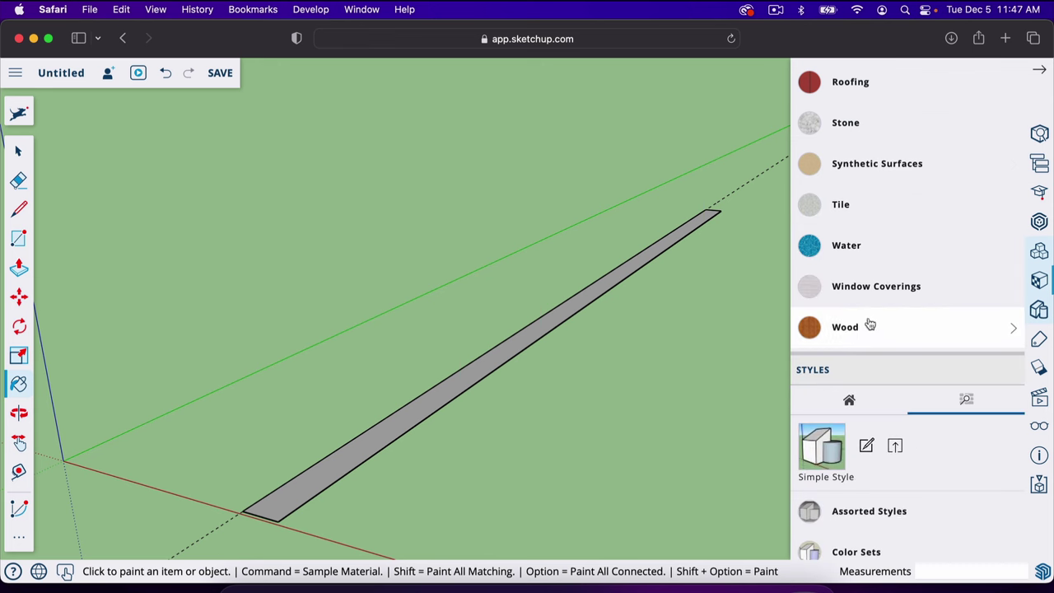
{"action": "left_click", "coordinate": [869, 324]}
Step: Paint the 3.5 by 144 inch rectangle with the dark brown wood material and close the materials list
{"action": "scroll", "coordinate": [945, 492], "scroll_direction": "up", "scroll_amount": 1}
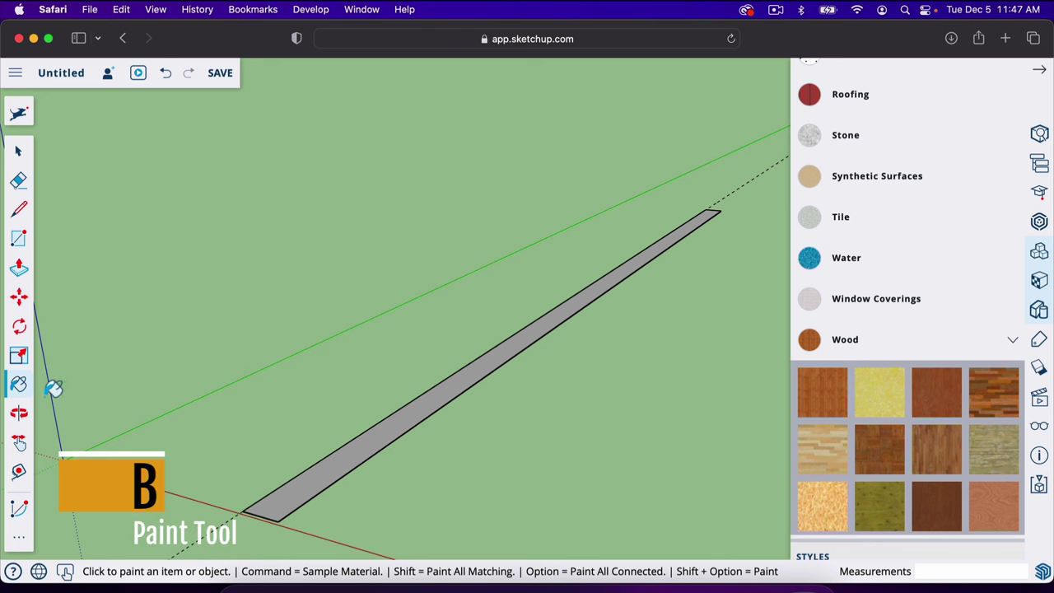
{"action": "left_click", "coordinate": [415, 408]}
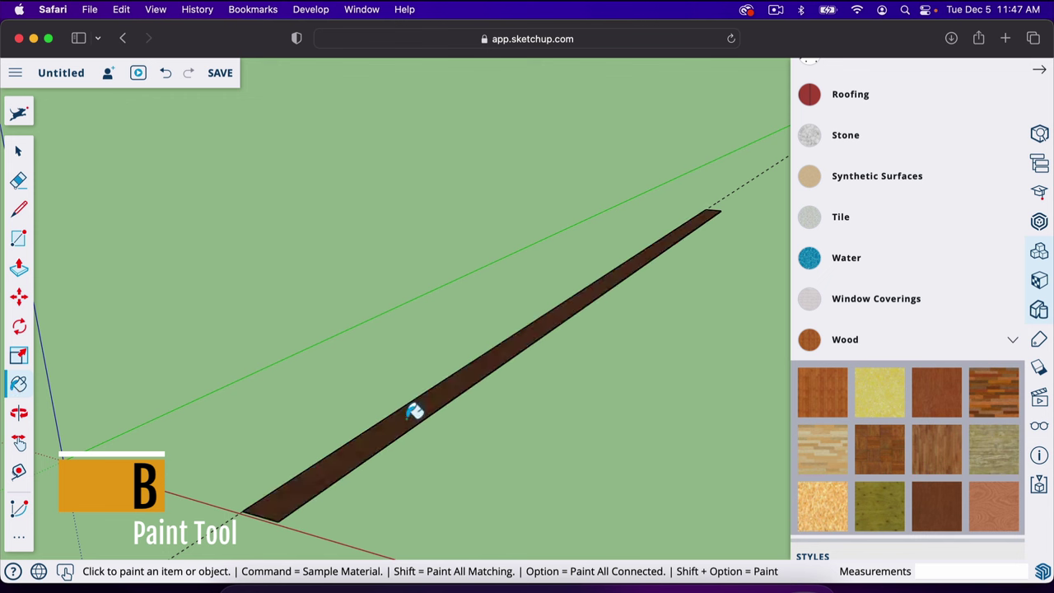
{"action": "left_click", "coordinate": [1039, 69]}
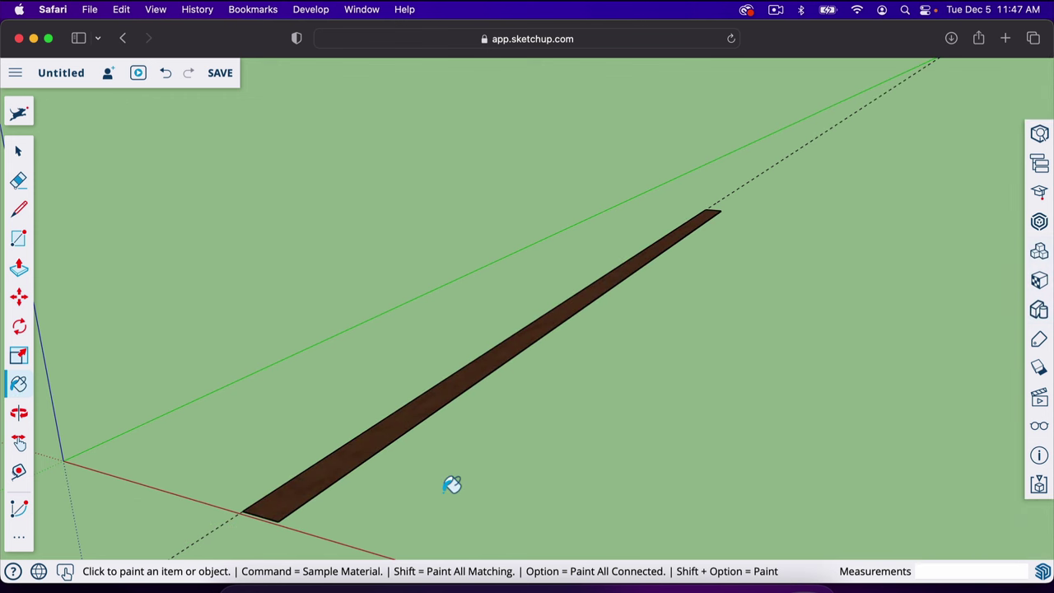
Step: Push/Pull the painted rectangle upward 5.5 inches to form the skid
{"action": "key", "text": "p"}
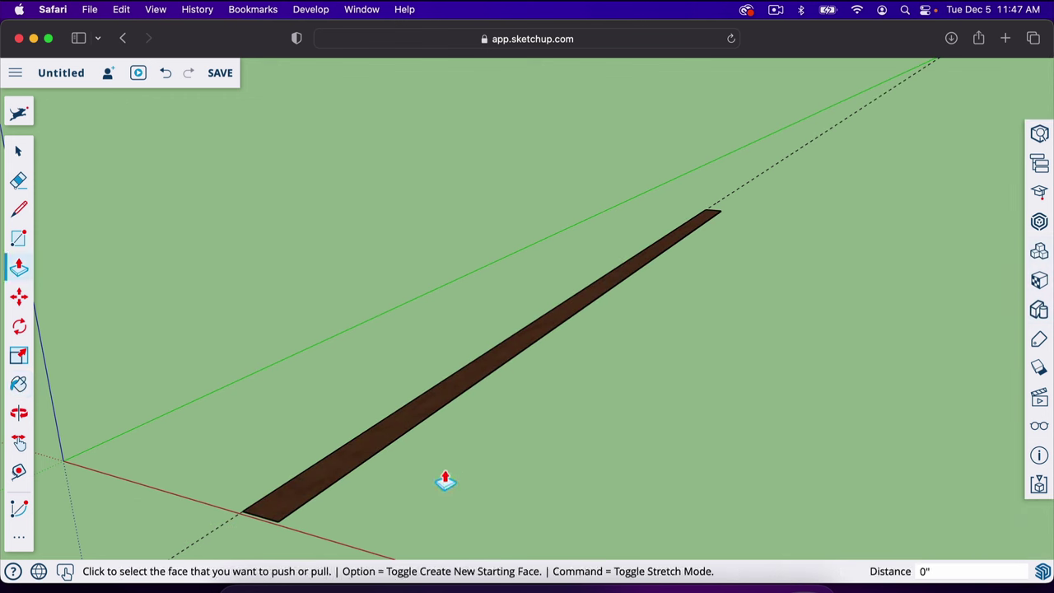
{"action": "left_click", "coordinate": [400, 427]}
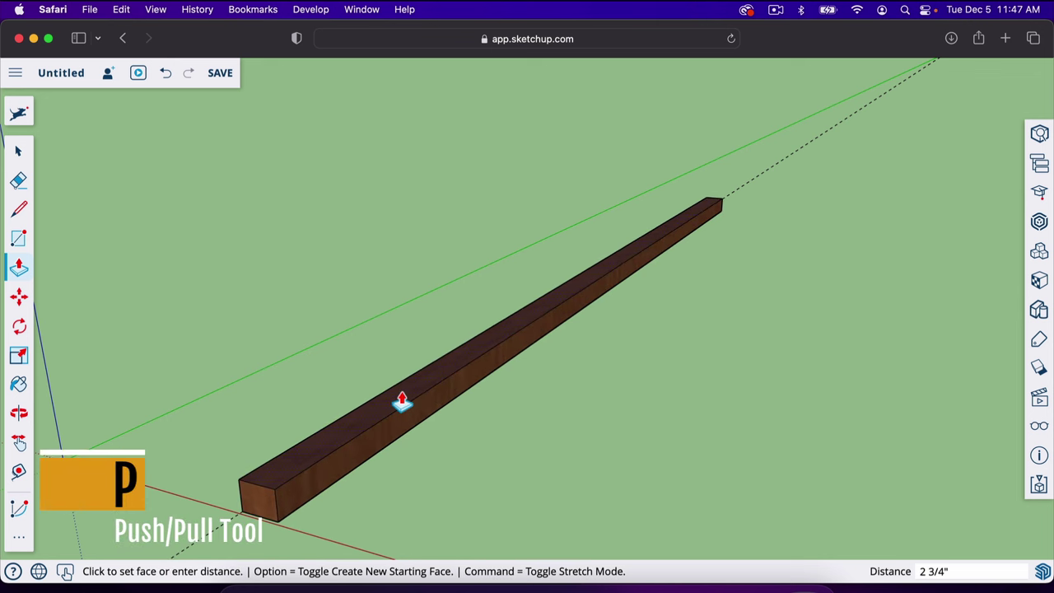
{"action": "left_click", "coordinate": [402, 401]}
{"action": "type", "text": "5.5"}
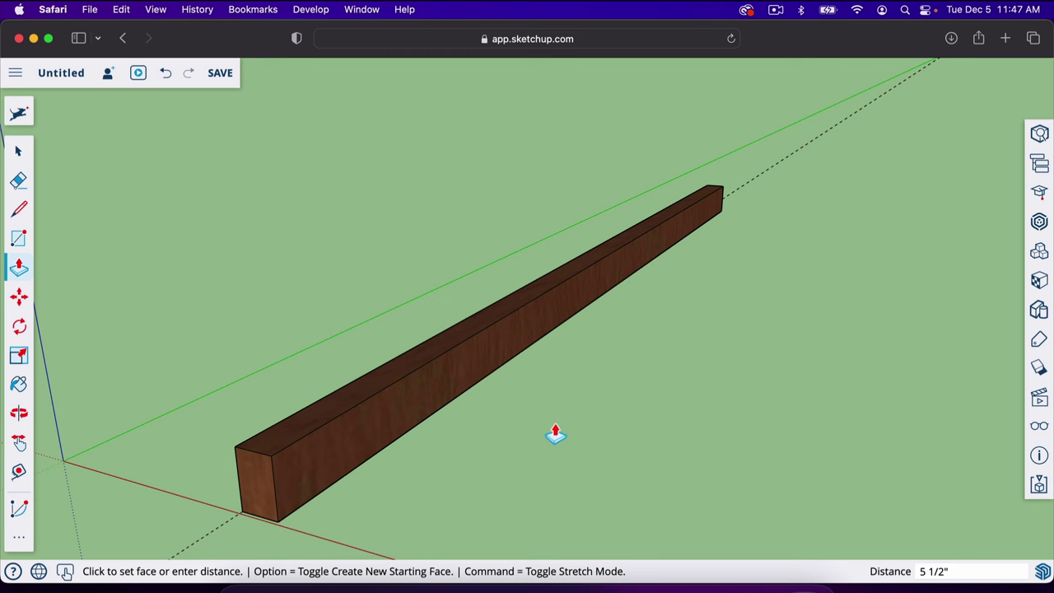
Step: Place a vertical Tape Measure guide on the skid's long side face, 4 inches in from the end edge near the red axis
{"action": "middle_click_drag", "start_coordinate": [548, 431], "coordinate": [513, 440]}
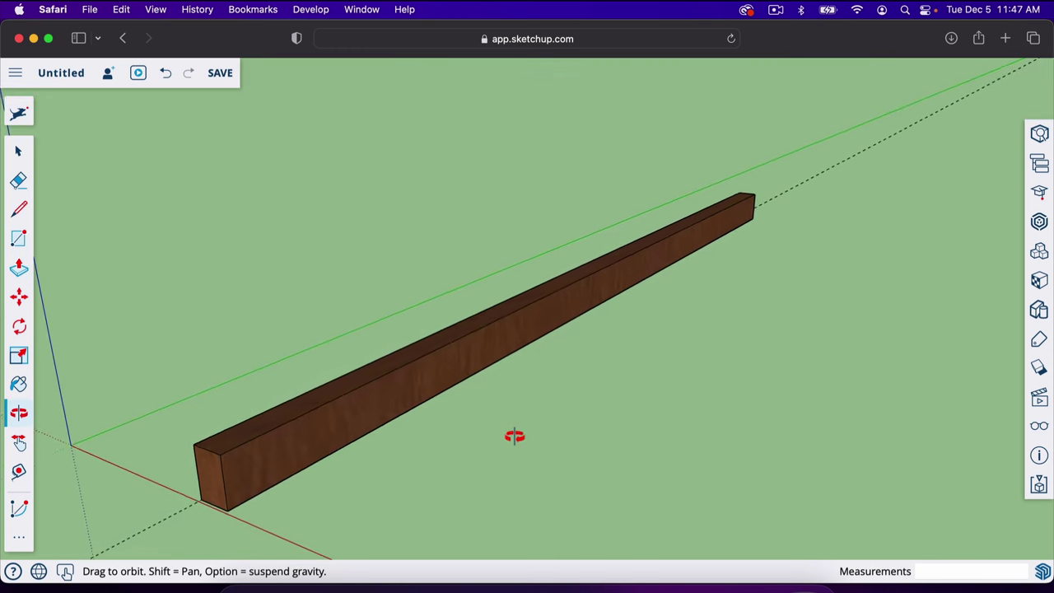
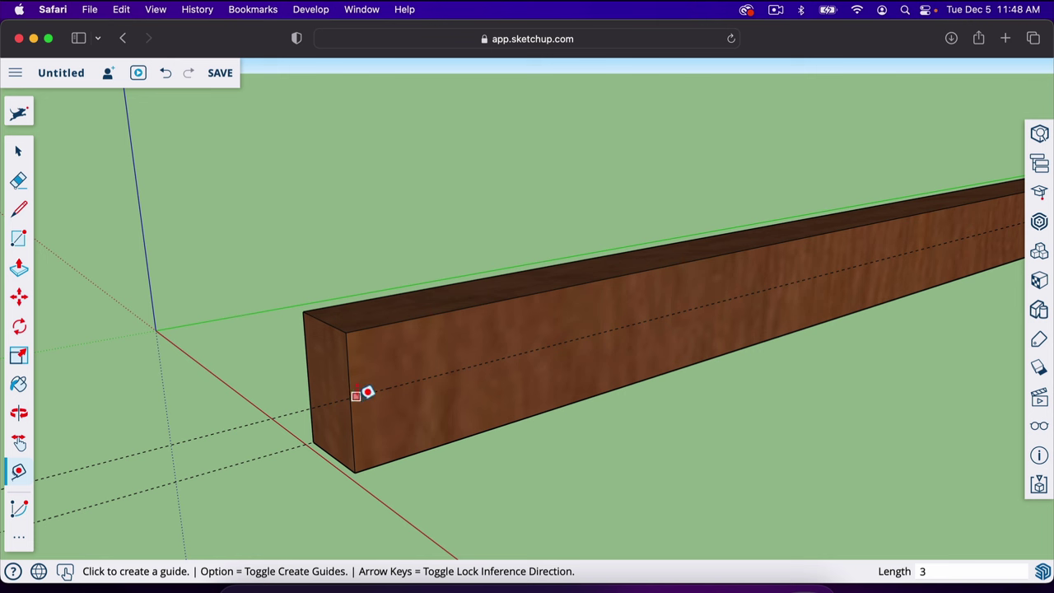
{"action": "left_click", "coordinate": [352, 428]}
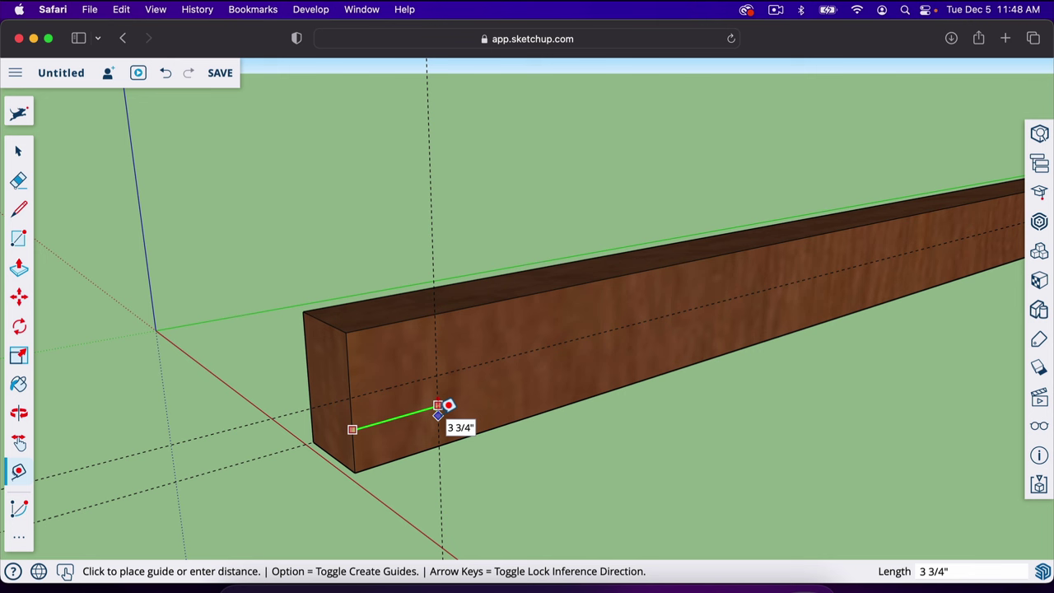
{"action": "left_click", "coordinate": [438, 409]}
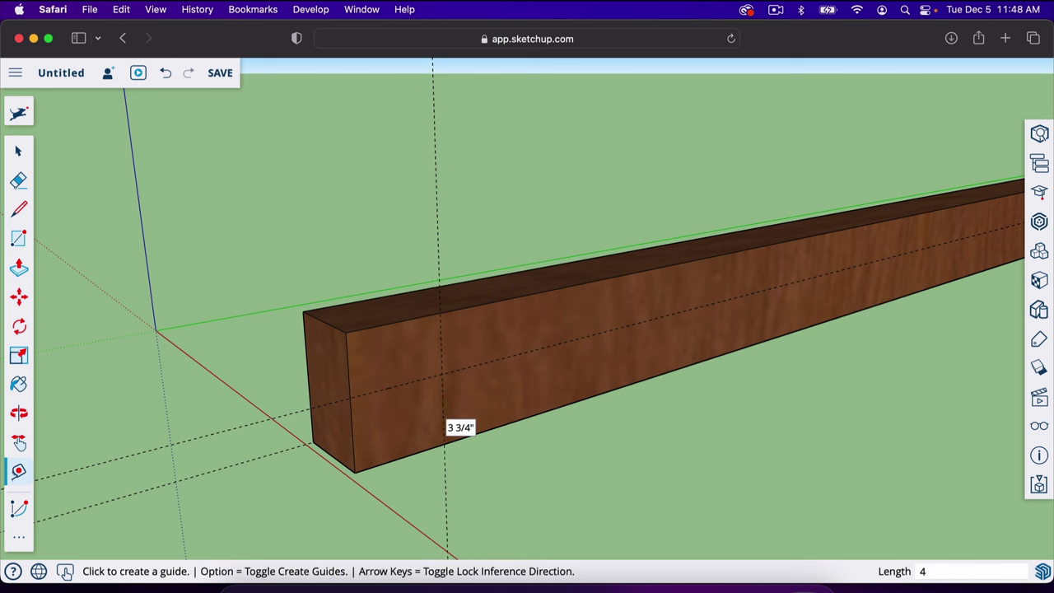
Step: Draw a diagonal line from the horizontal guide on the end edge to the vertical guide on the bottom edge, and erase both guides
{"action": "key", "text": "l"}
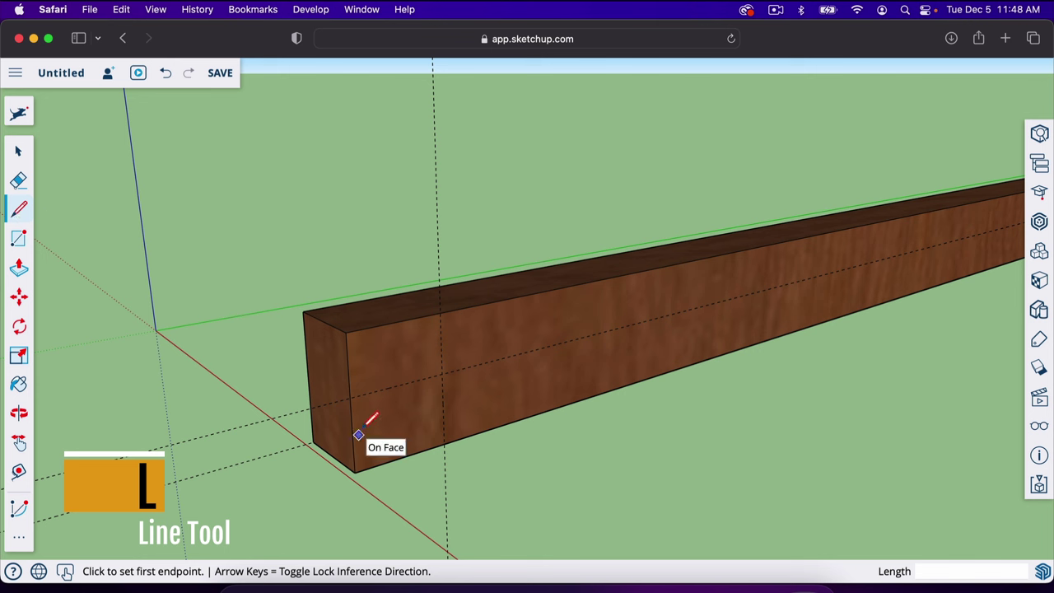
{"action": "left_click", "coordinate": [350, 398]}
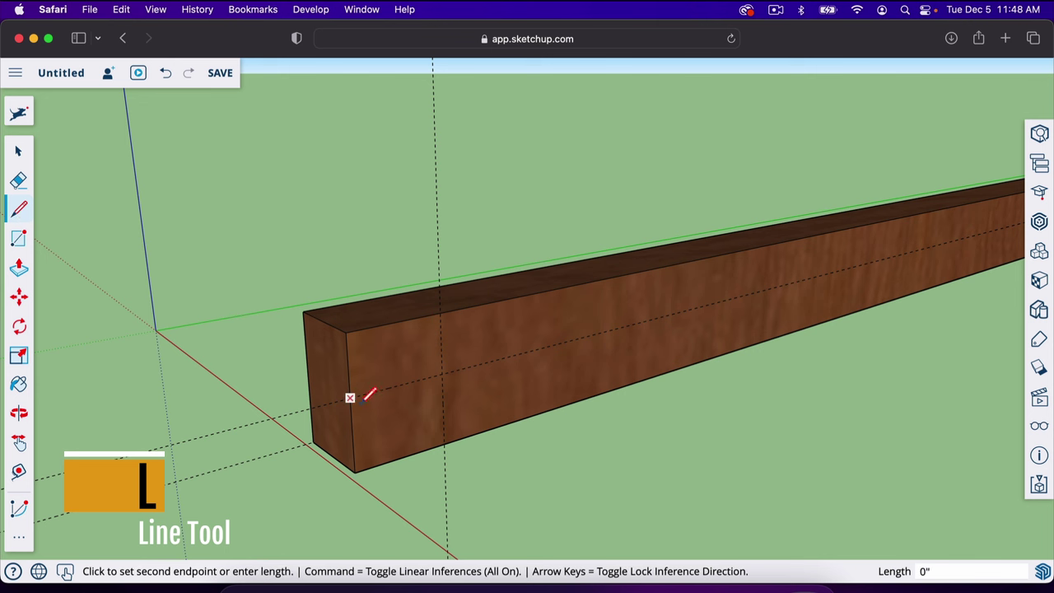
{"action": "left_click", "coordinate": [444, 443]}
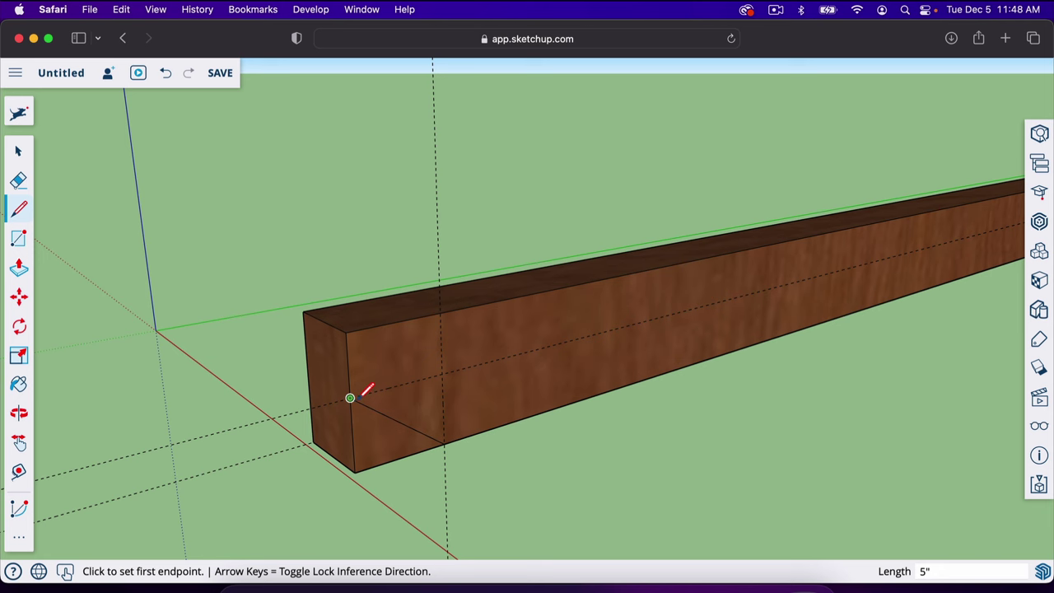
{"action": "scroll", "coordinate": [387, 443], "scroll_direction": "up", "scroll_amount": 5}
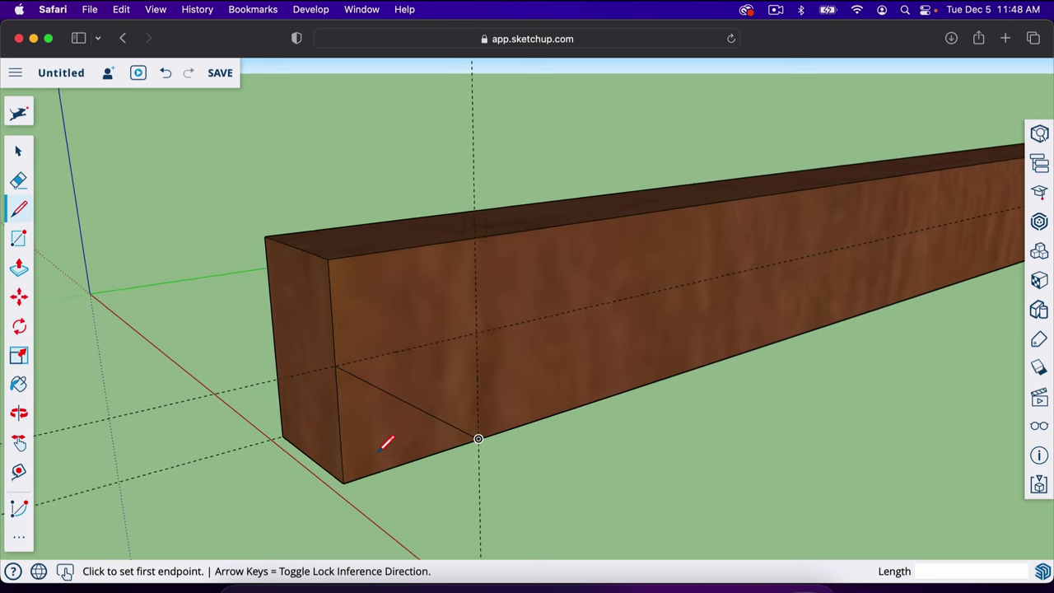
{"action": "key", "text": "e"}
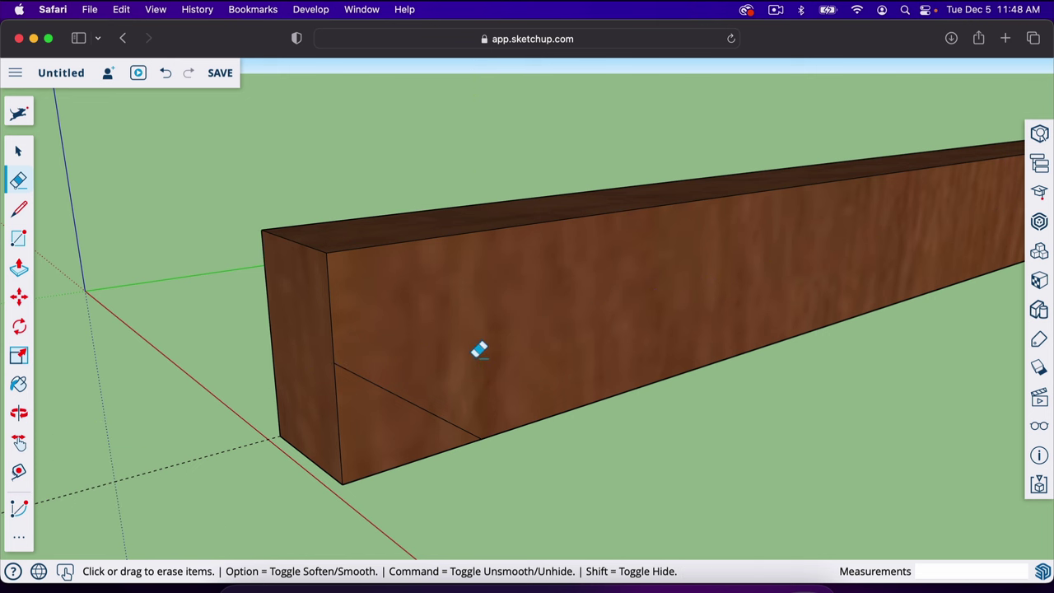
Step: Push the triangular corner face 3.5 inches through the skid to cut off the lower corner
{"action": "key", "text": "p"}
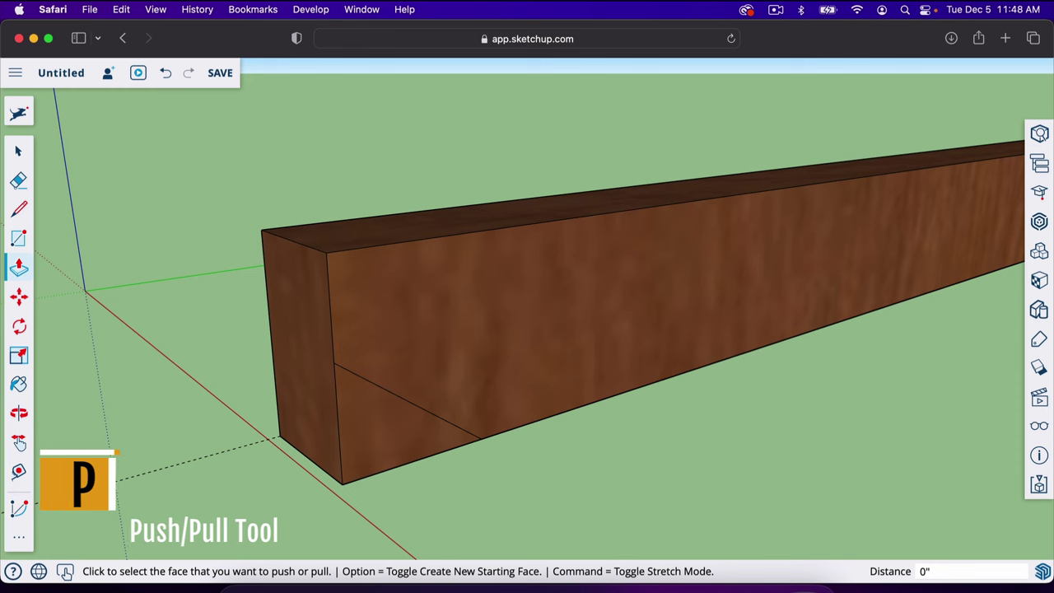
{"action": "left_click", "coordinate": [389, 451]}
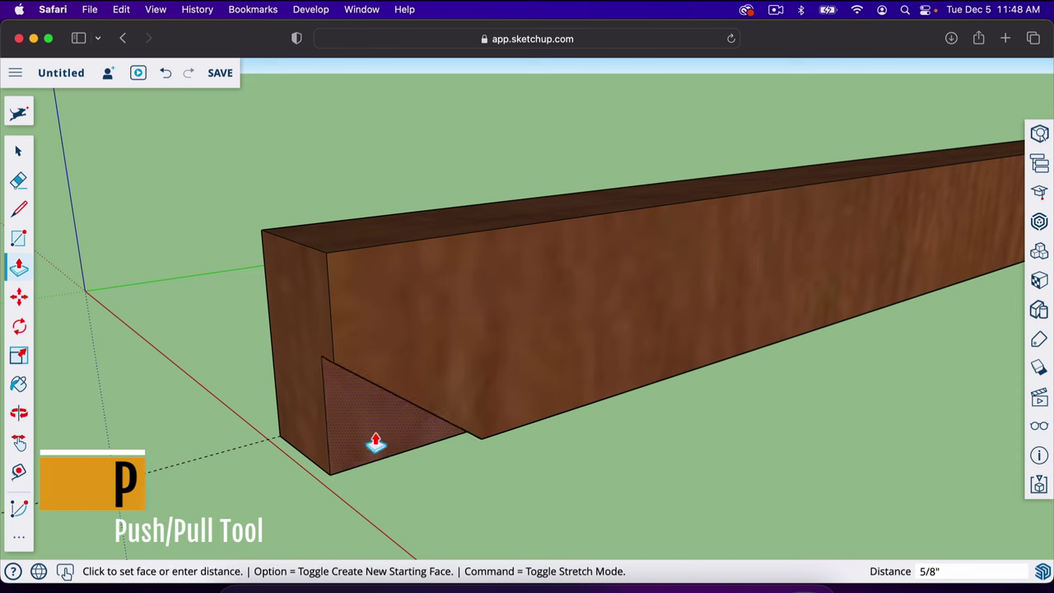
{"action": "left_click", "coordinate": [376, 442]}
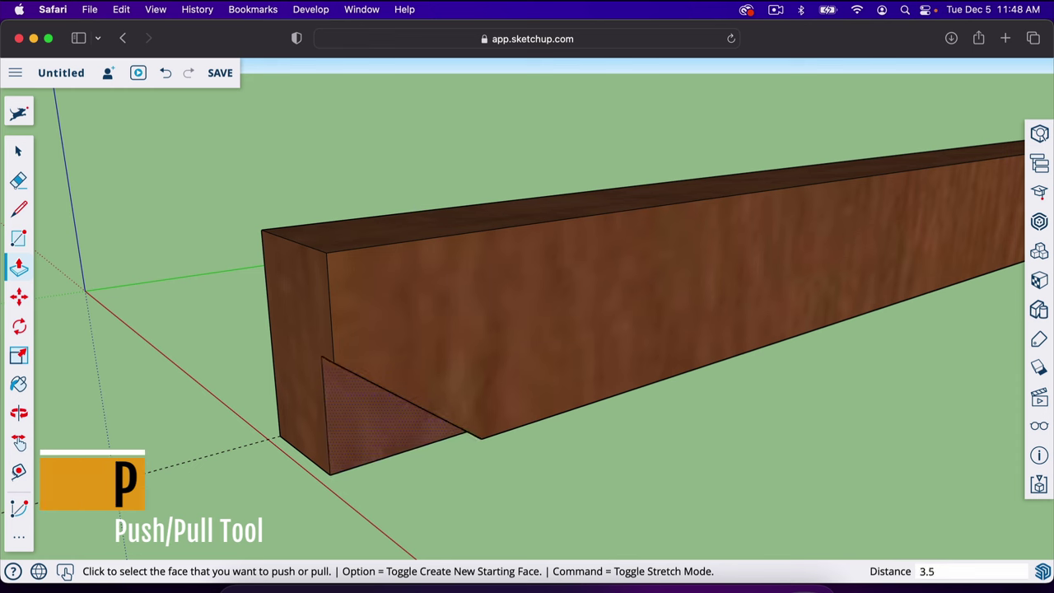
{"action": "key", "text": "Return"}
Step: Place a guide on the side face at the skid's uncut far end, 3 inches above the bottom edge
{"action": "key", "text": "o"}
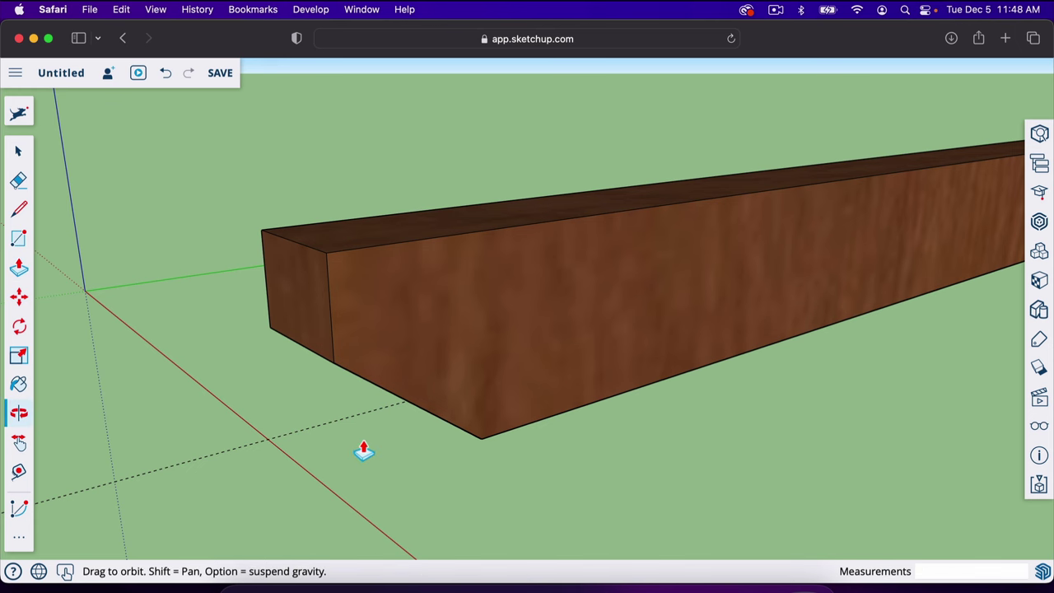
{"action": "left_click_drag", "start_coordinate": [351, 464], "coordinate": [636, 383]}
{"action": "scroll", "coordinate": [395, 464], "scroll_direction": "down", "scroll_amount": 5}
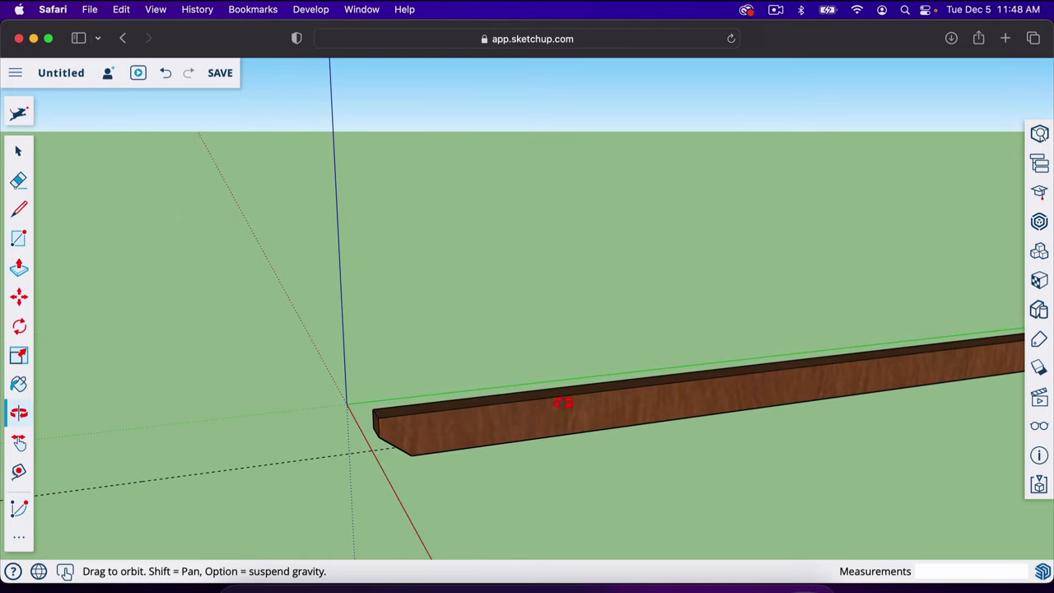
{"action": "left_click_drag", "start_coordinate": [287, 354], "coordinate": [404, 352]}
{"action": "left_click_drag", "start_coordinate": [609, 482], "coordinate": [576, 468]}
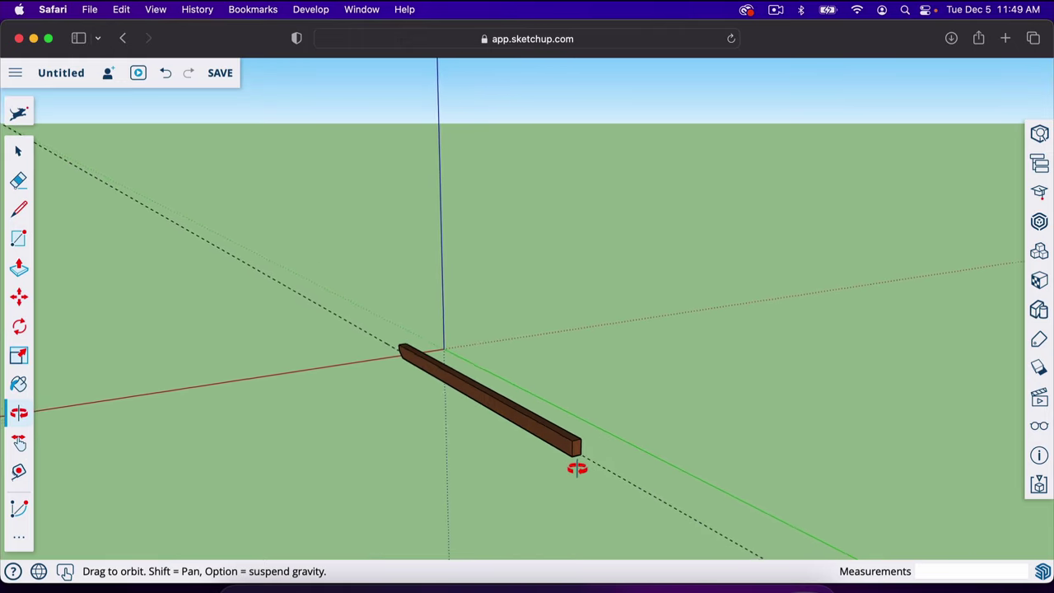
{"action": "scroll", "coordinate": [576, 468], "scroll_direction": "up", "scroll_amount": 10}
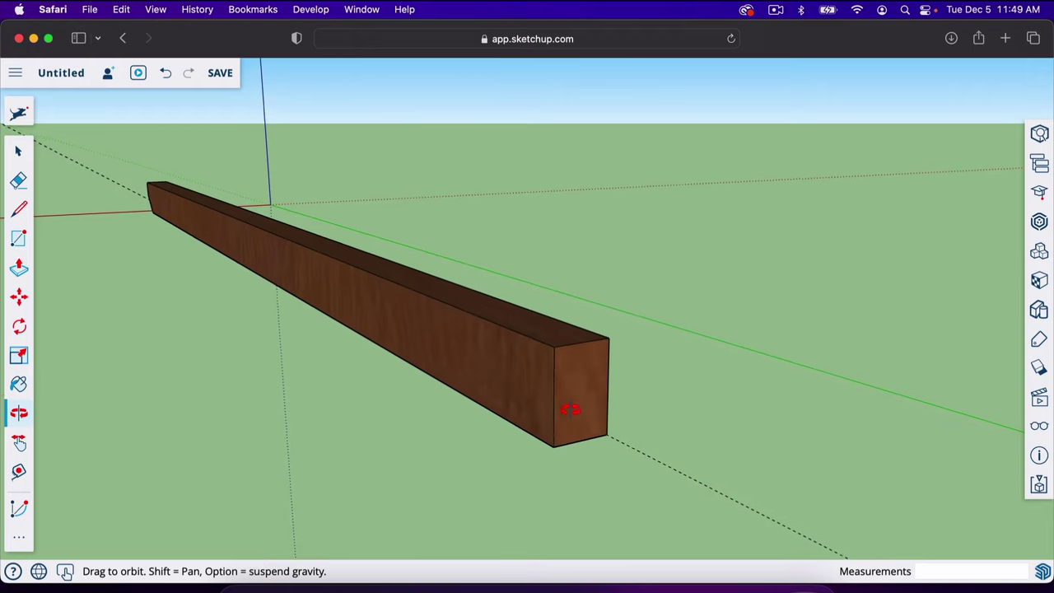
{"action": "scroll", "coordinate": [570, 409], "scroll_direction": "up", "scroll_amount": 6}
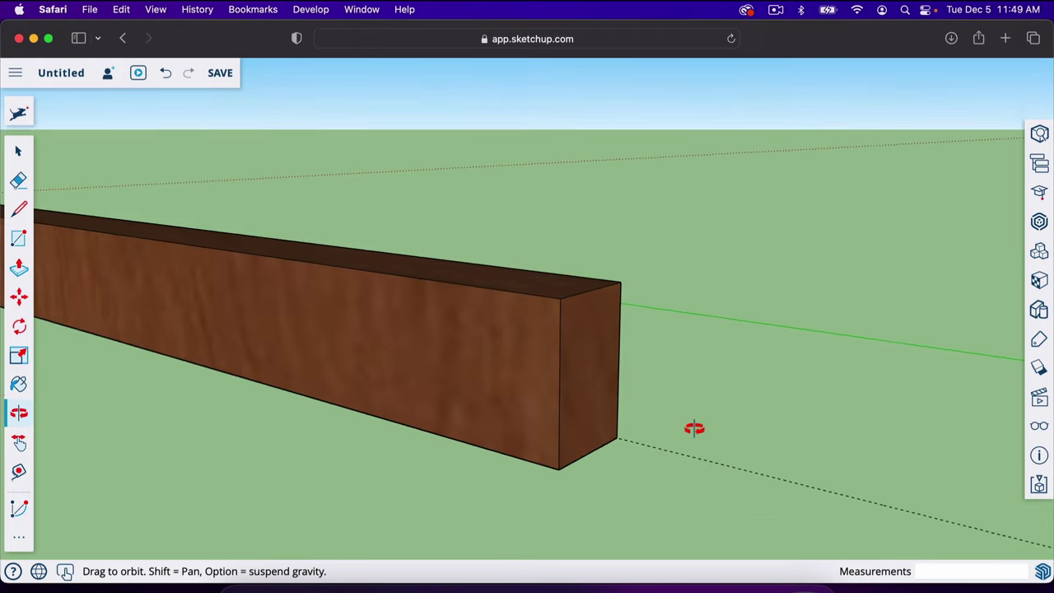
{"action": "scroll", "coordinate": [694, 427], "scroll_direction": "up", "scroll_amount": 1}
{"action": "key", "text": "t"}
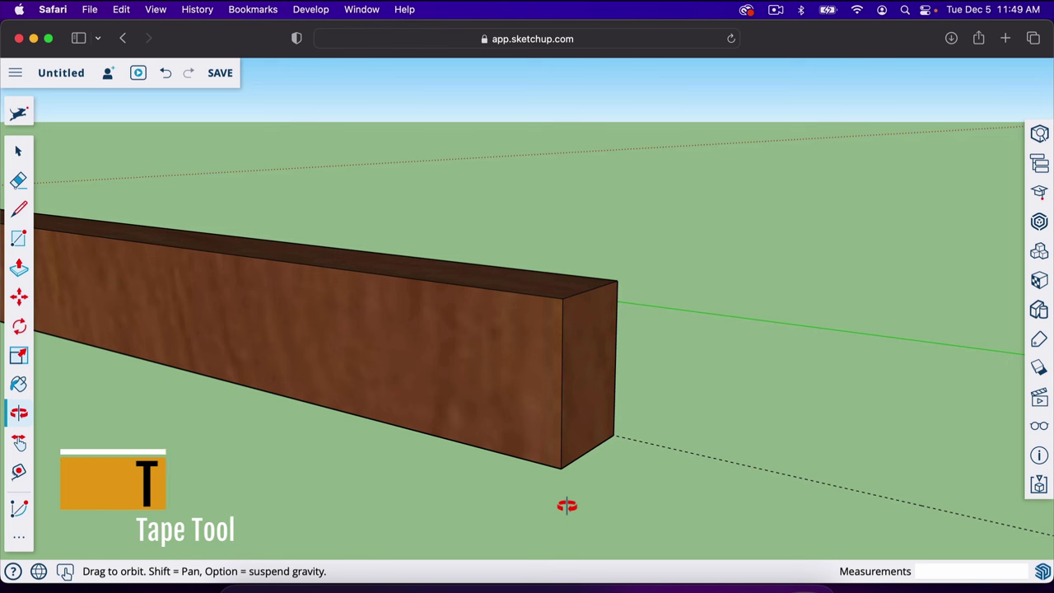
{"action": "left_click", "coordinate": [524, 458]}
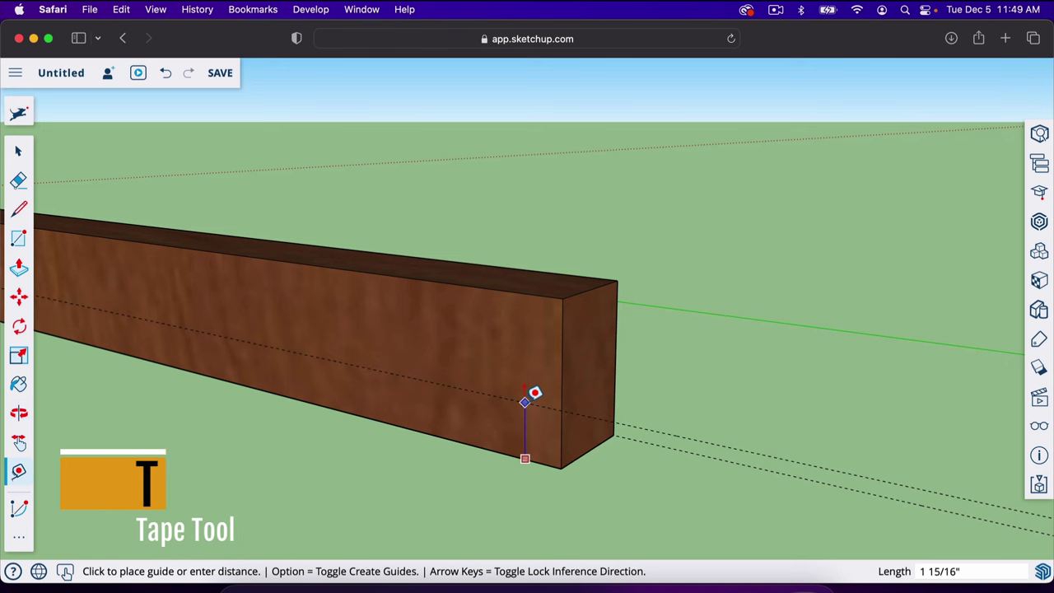
{"action": "type", "text": "3"}
{"action": "key", "text": "Return"}
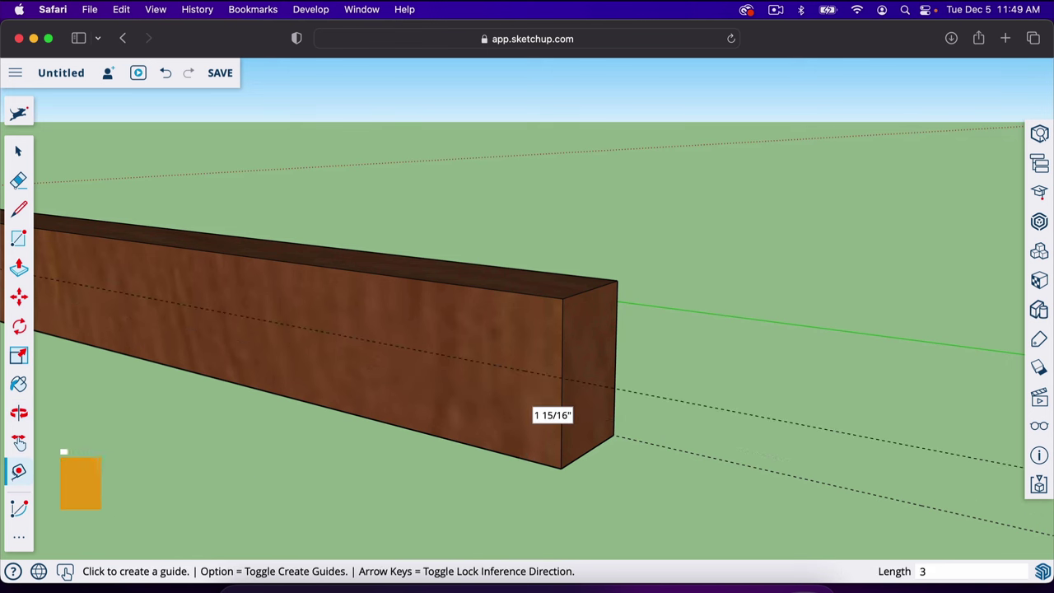
Step: Place a vertical guide on the same side face, 4 inches in from the far end edge
{"action": "left_click", "coordinate": [561, 418]}
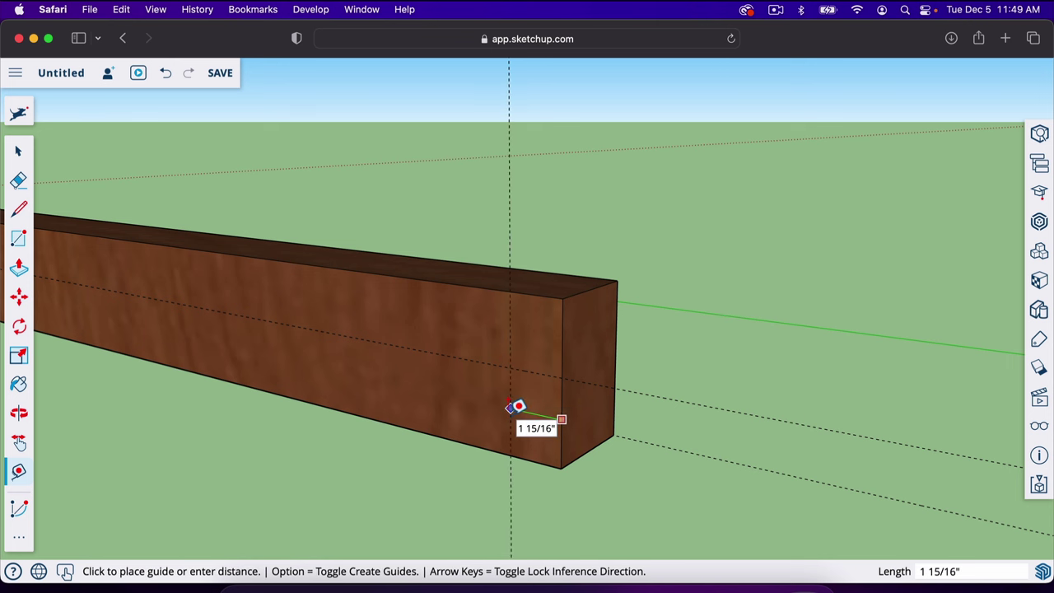
{"action": "type", "text": "4"}
{"action": "key", "text": "Return"}
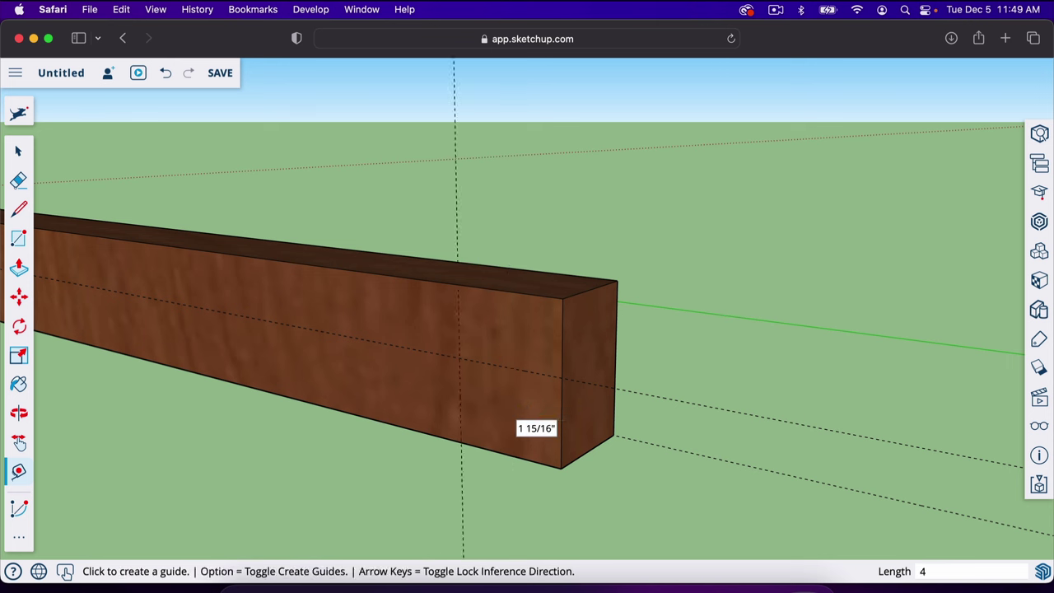
Step: Draw a diagonal line on the skid's side face from the horizontal guide on the end edge to the vertical guide on the bottom edge
{"action": "key", "text": "l"}
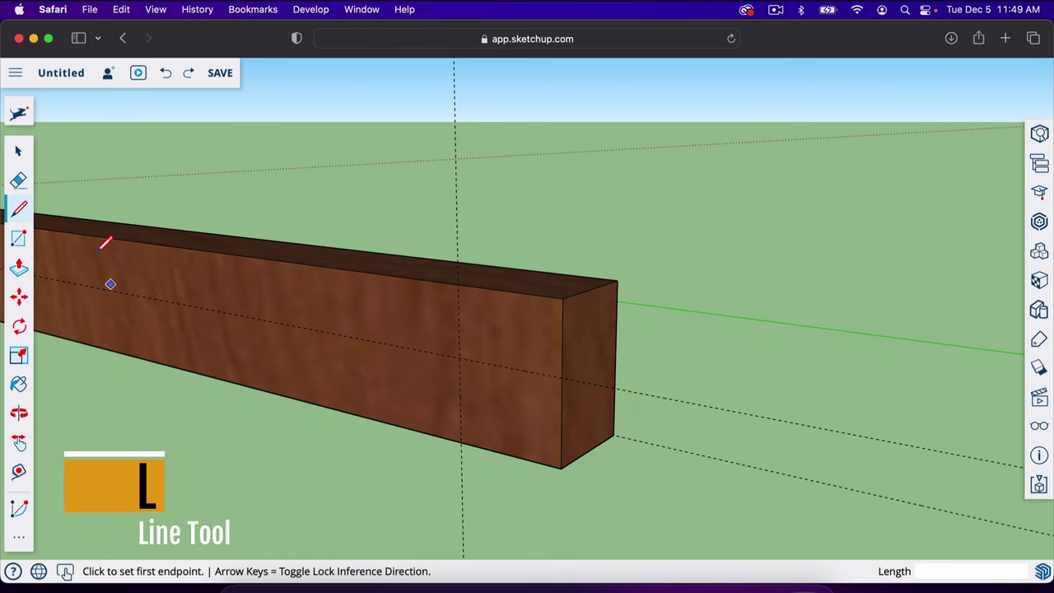
{"action": "left_click", "coordinate": [561, 377]}
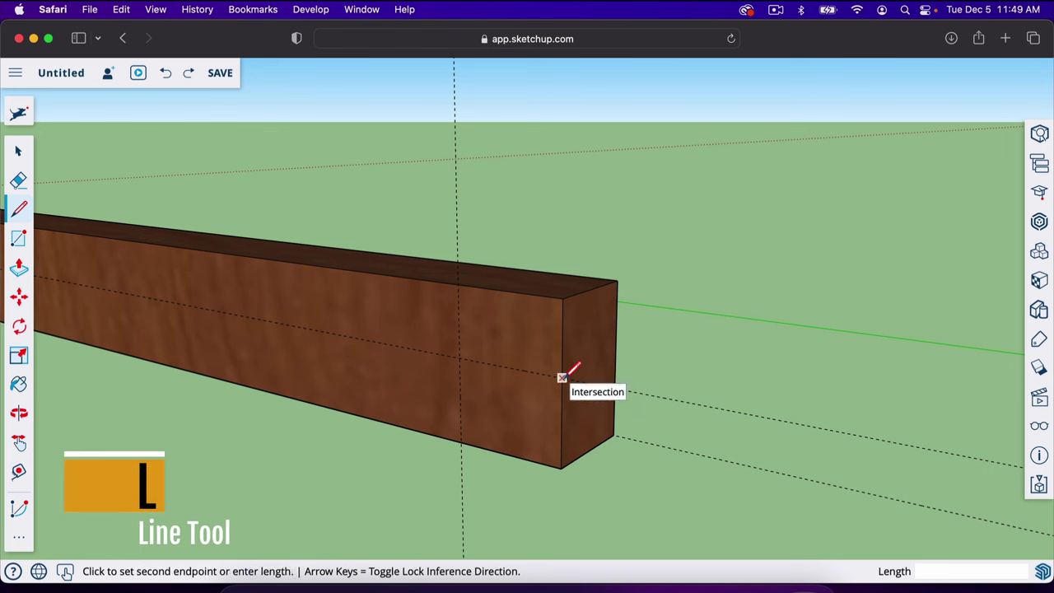
{"action": "left_click", "coordinate": [461, 441]}
Step: Push the triangular corner face 3.5 inches through the skid to cut off the lower corner at the far end
{"action": "key", "text": "p"}
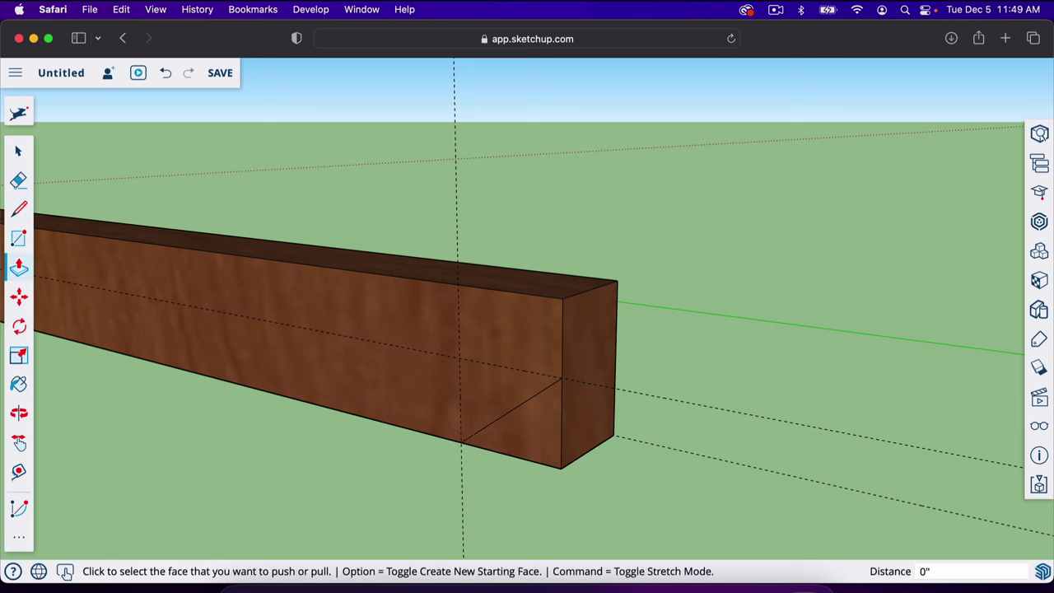
{"action": "left_click", "coordinate": [524, 451]}
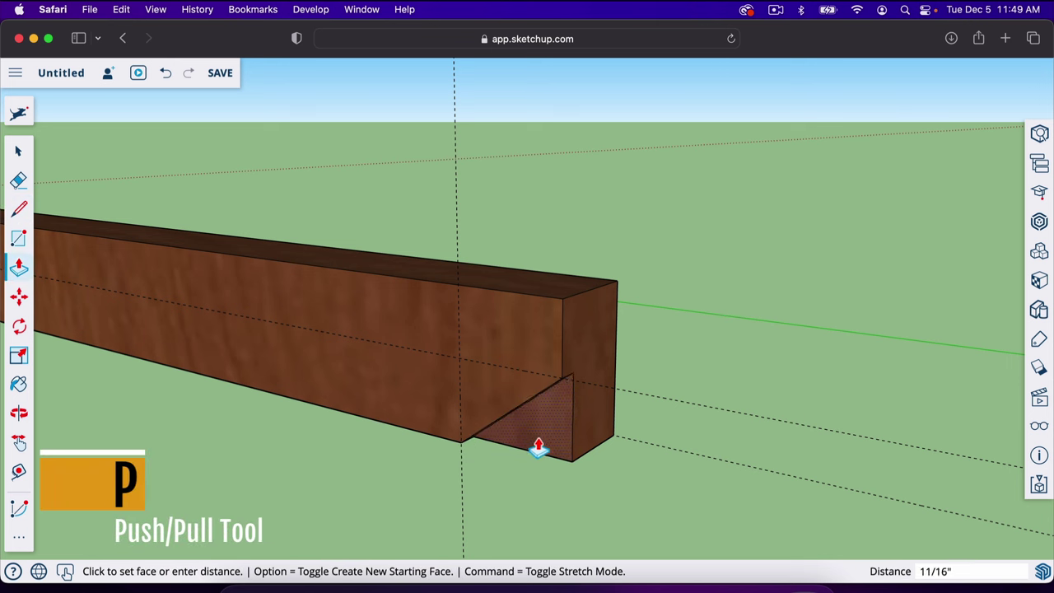
{"action": "left_click", "coordinate": [542, 446]}
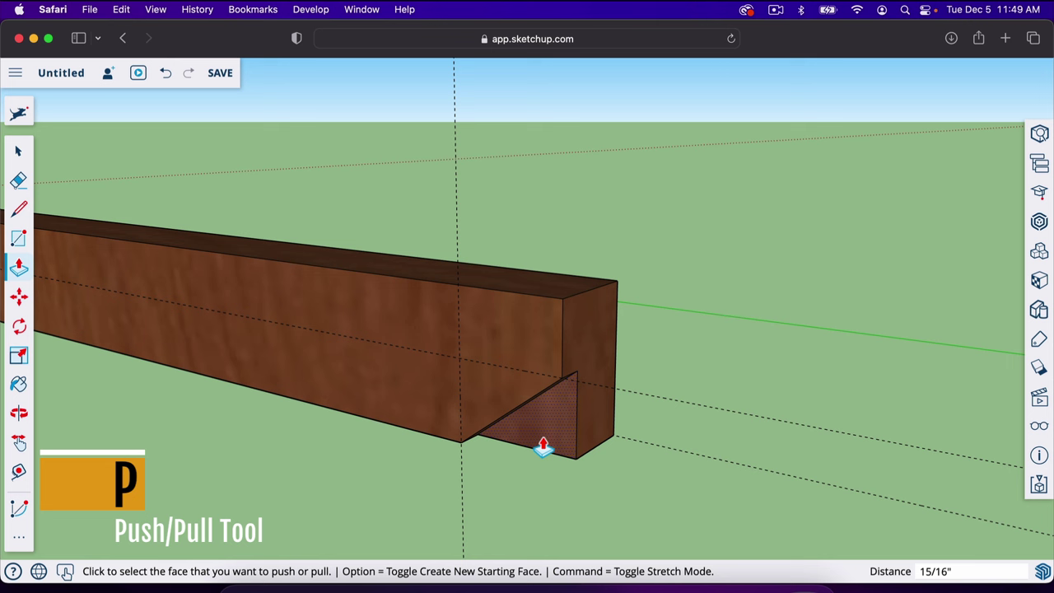
{"action": "type", "text": "3."}
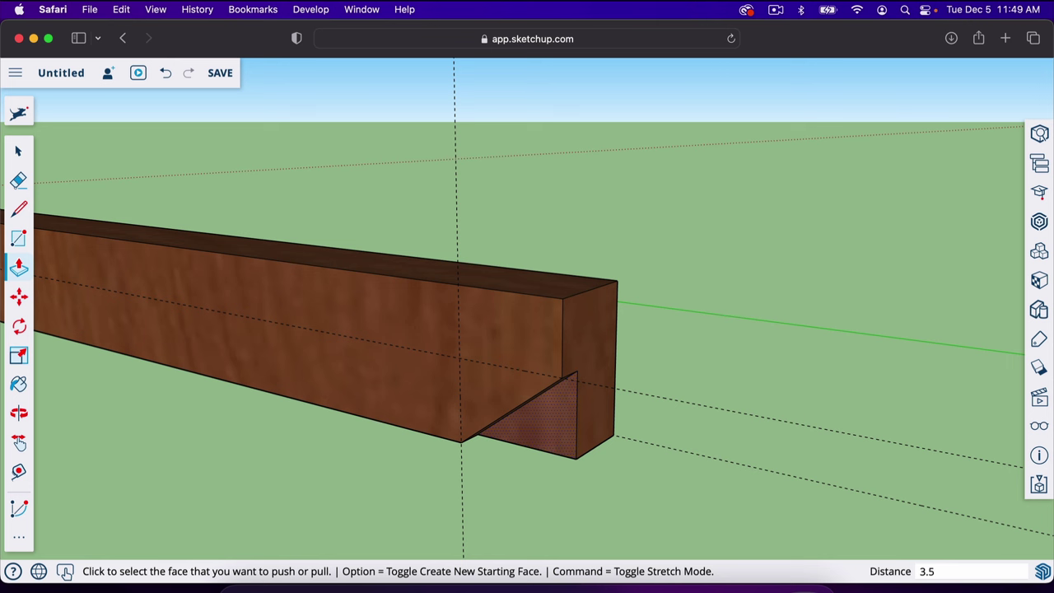
{"action": "type", "text": "5"}
{"action": "key", "text": "Return"}
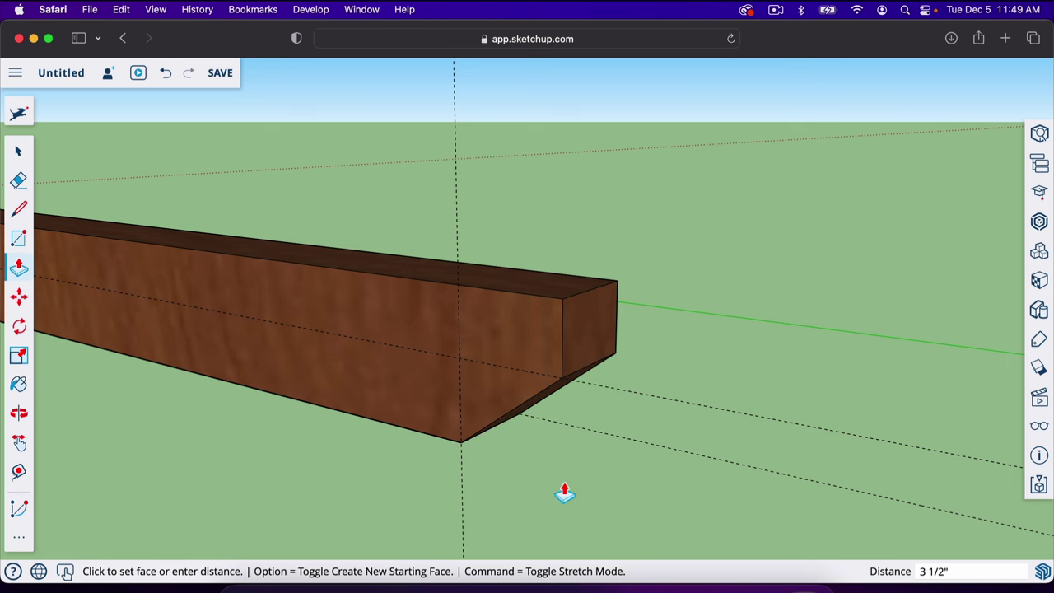
{"action": "scroll", "coordinate": [563, 493], "scroll_direction": "right", "scroll_amount": 5}
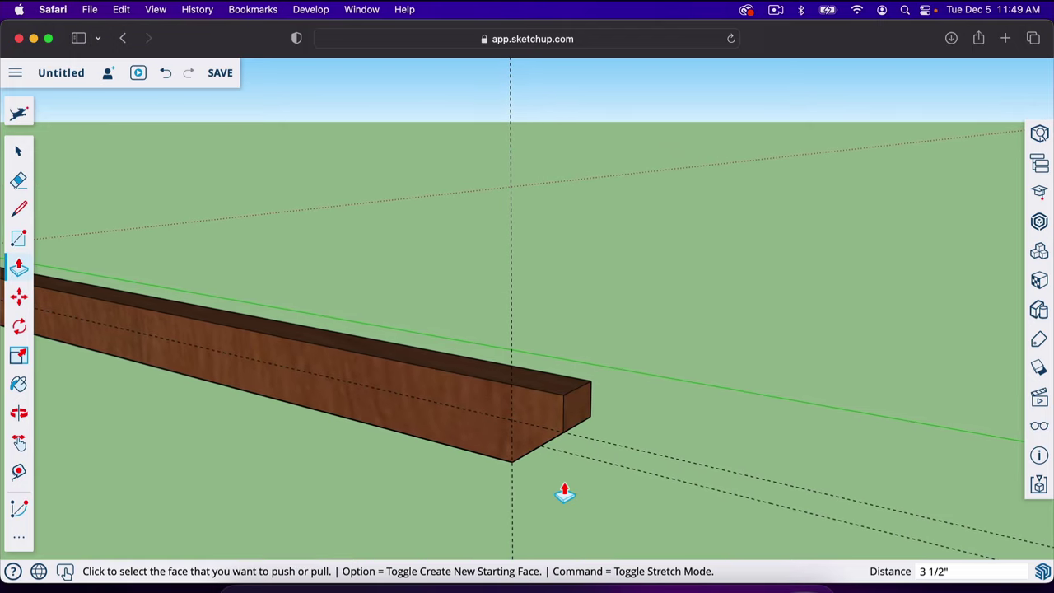
{"action": "key", "text": "e"}
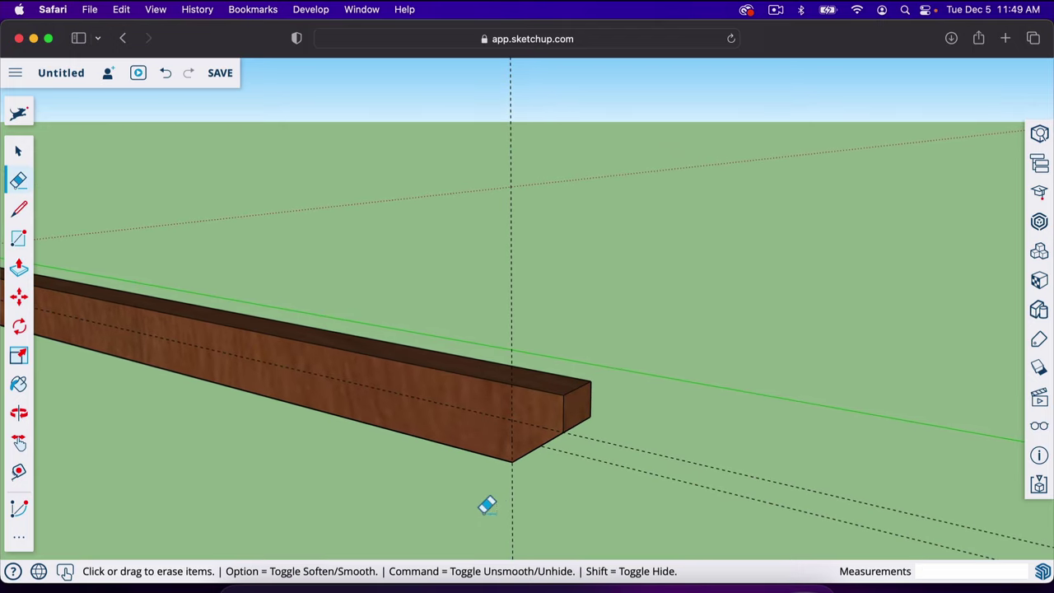
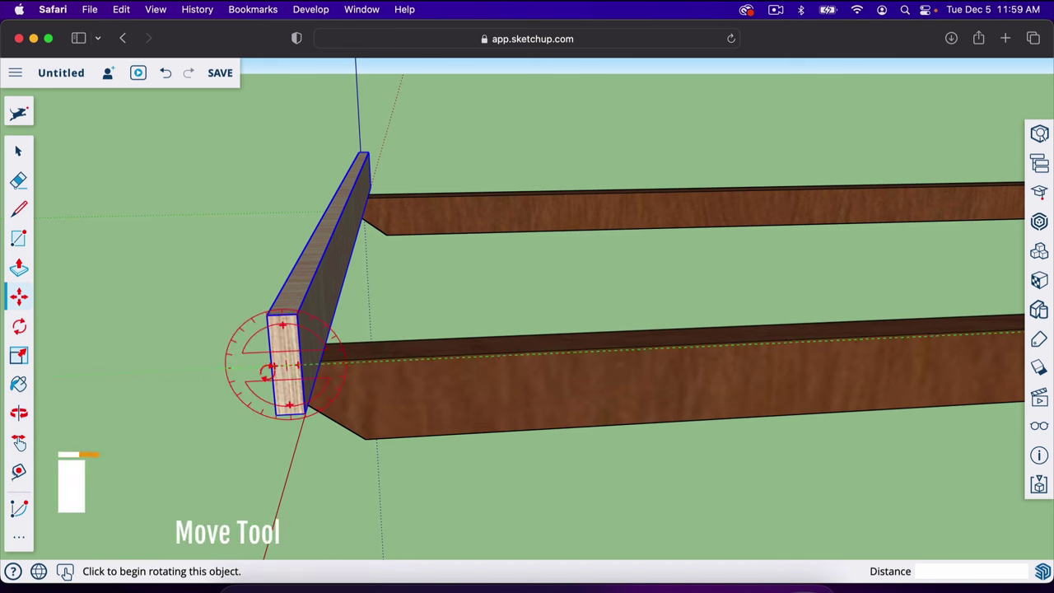
Step: Copy the end floor joist 15.25 inches inward along the skids to make the second joist
{"action": "key", "text": "alt"}
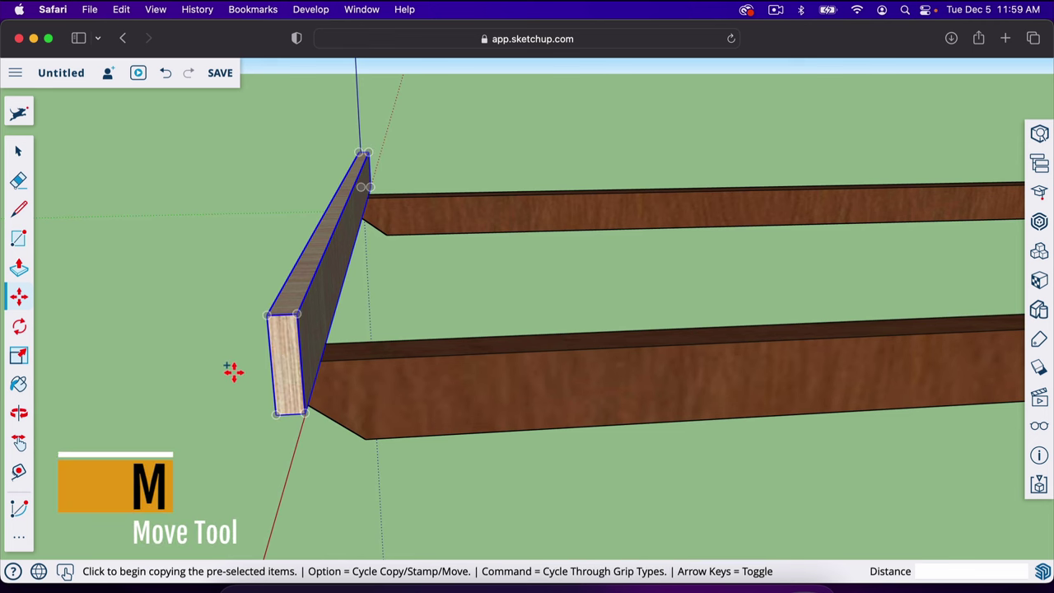
{"action": "left_click", "coordinate": [305, 415]}
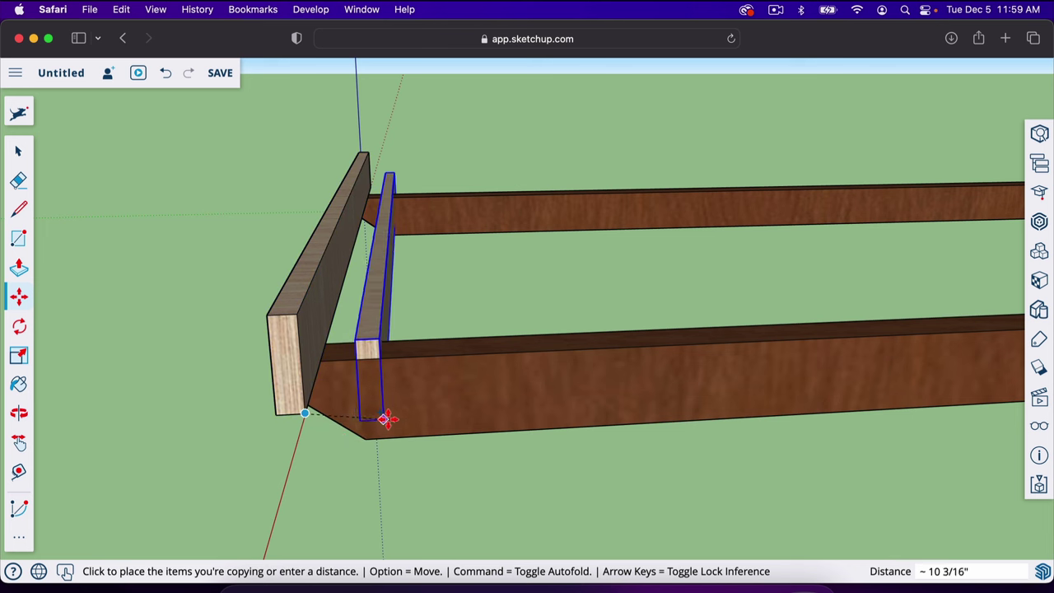
{"action": "left_click", "coordinate": [445, 404]}
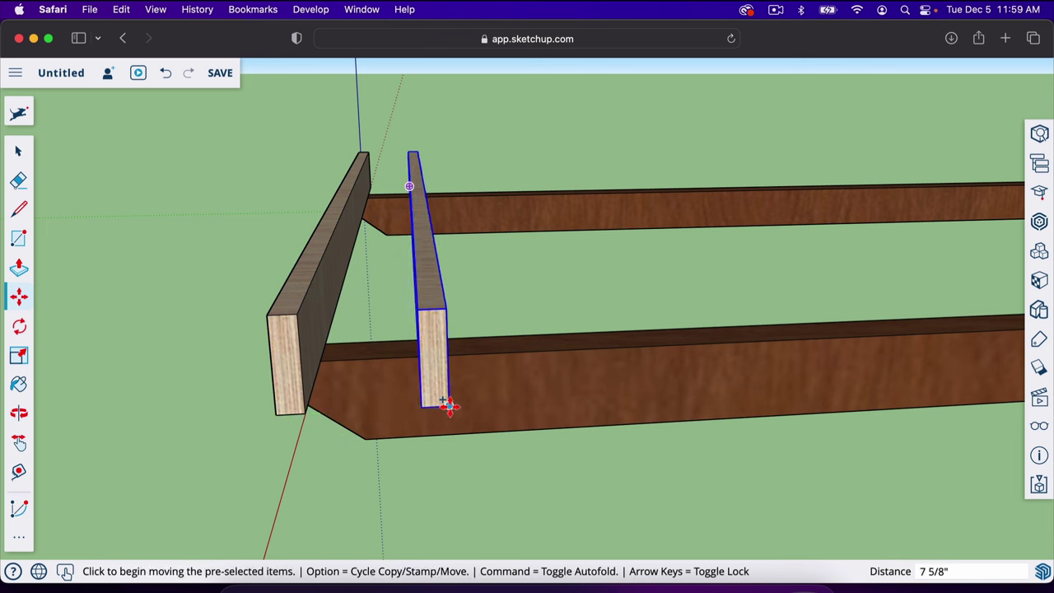
{"action": "type", "text": "15."}
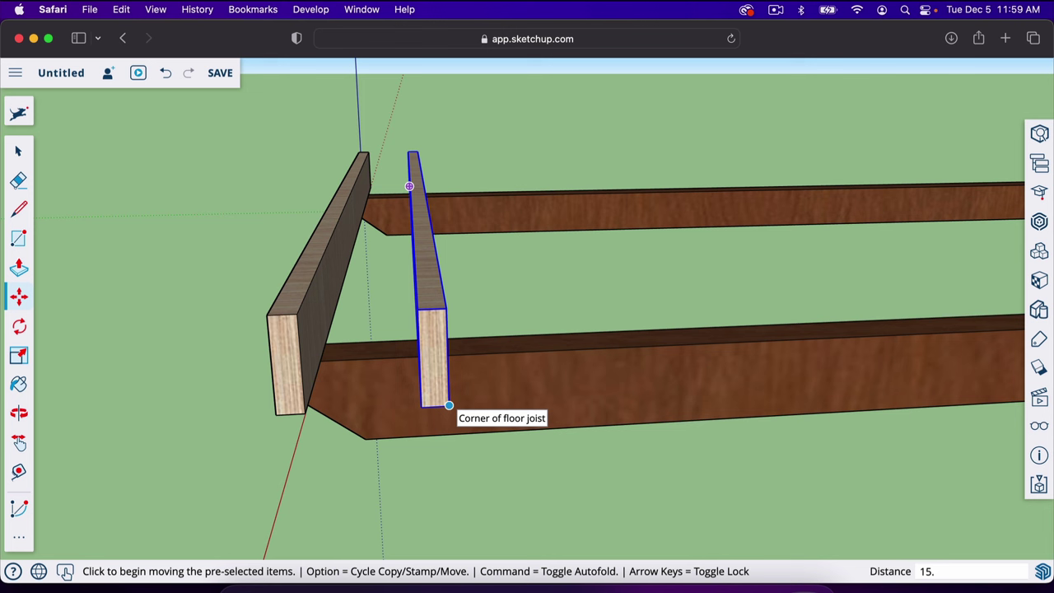
{"action": "type", "text": "25"}
{"action": "key", "text": "Return"}
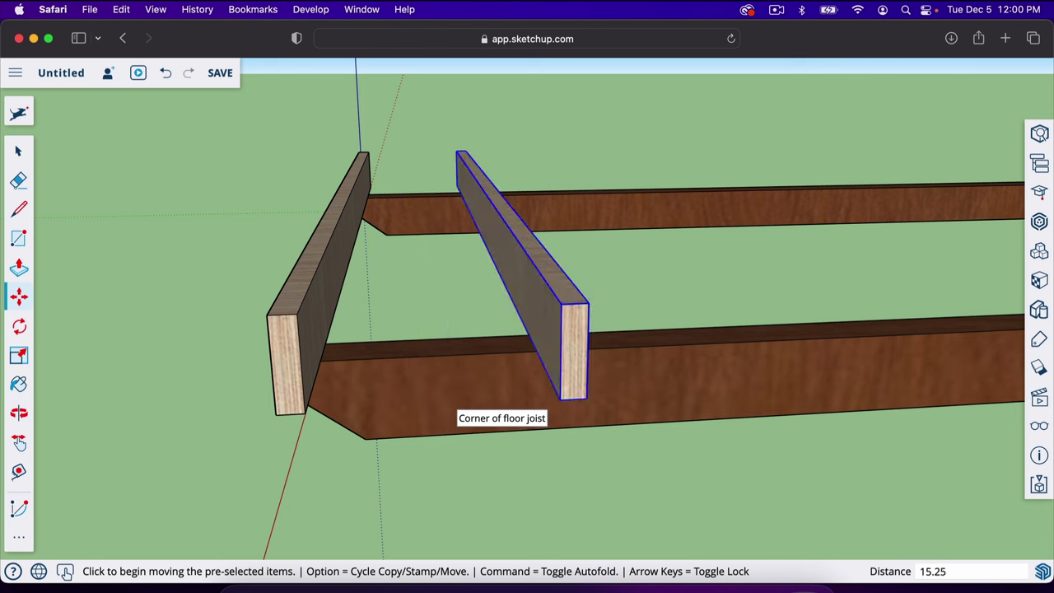
{"action": "key", "text": "space"}
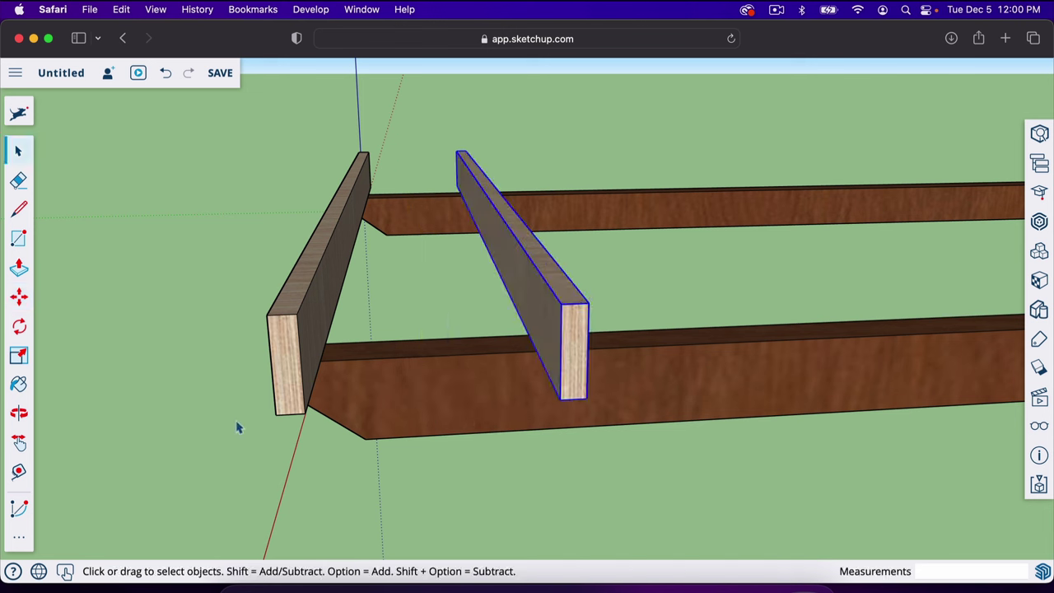
Step: Check the second joist's centre with a vertical guide 16 inches from the first joist's outer edge, and erase the guide
{"action": "key", "text": "t"}
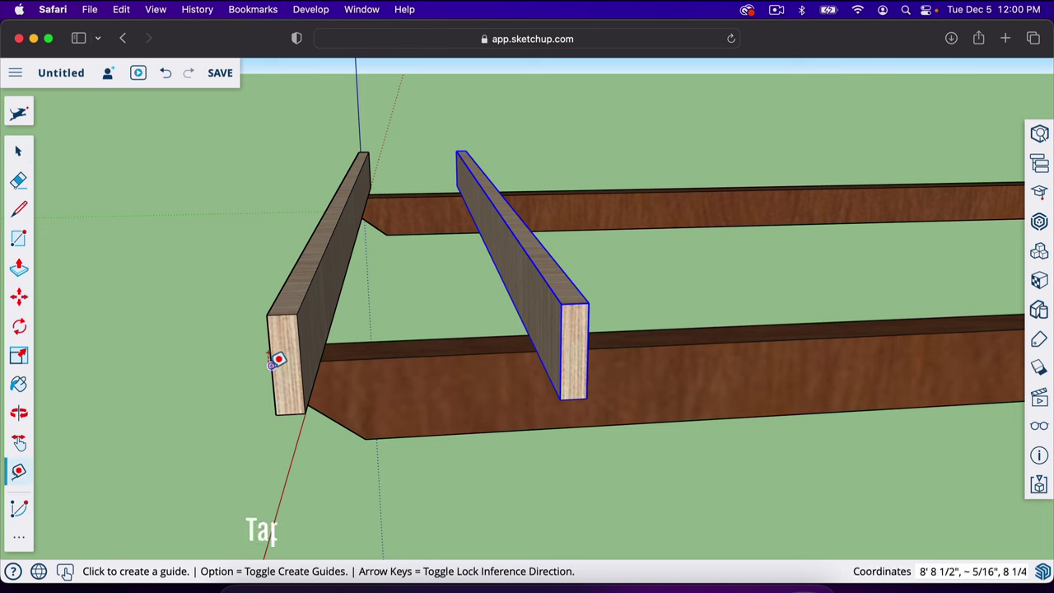
{"action": "left_click", "coordinate": [270, 365]}
{"action": "left_click", "coordinate": [369, 353]}
{"action": "type", "text": "16"}
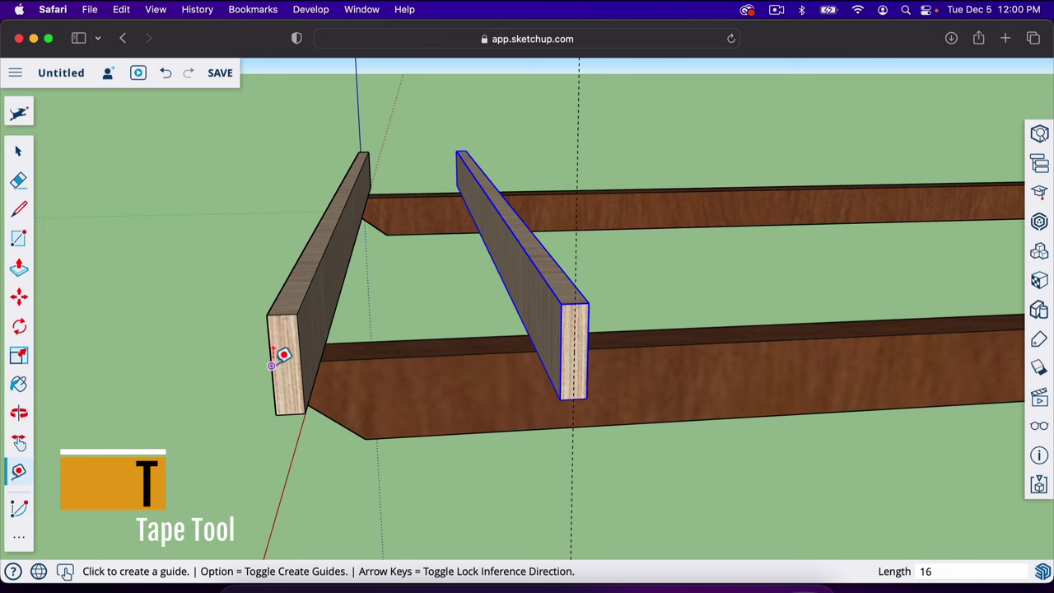
{"action": "left_click", "coordinate": [586, 337]}
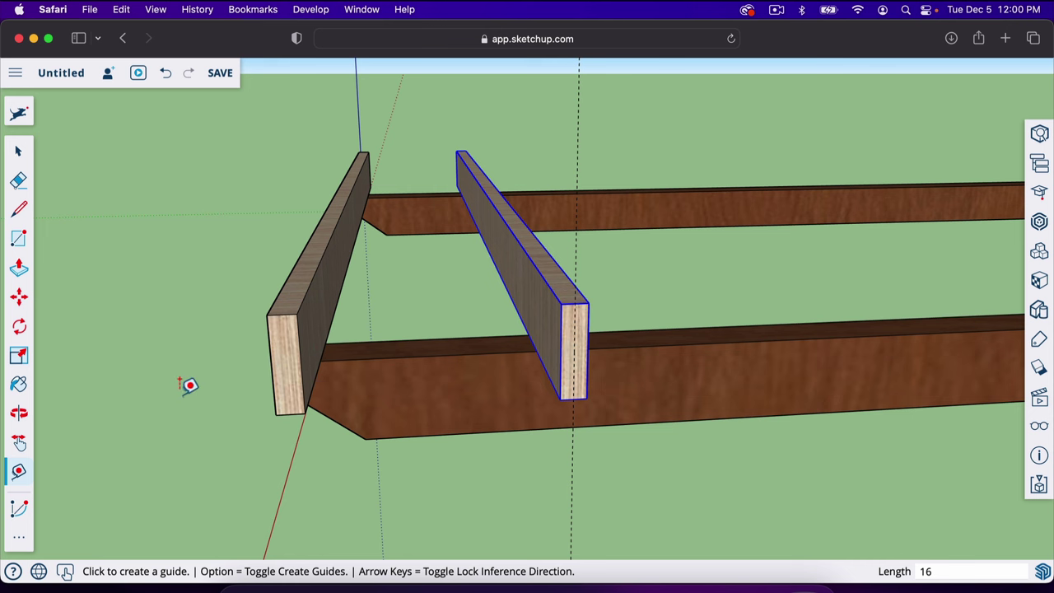
{"action": "scroll", "coordinate": [189, 385], "scroll_direction": "down", "scroll_amount": 2}
{"action": "scroll", "coordinate": [219, 370], "scroll_direction": "down", "scroll_amount": 2}
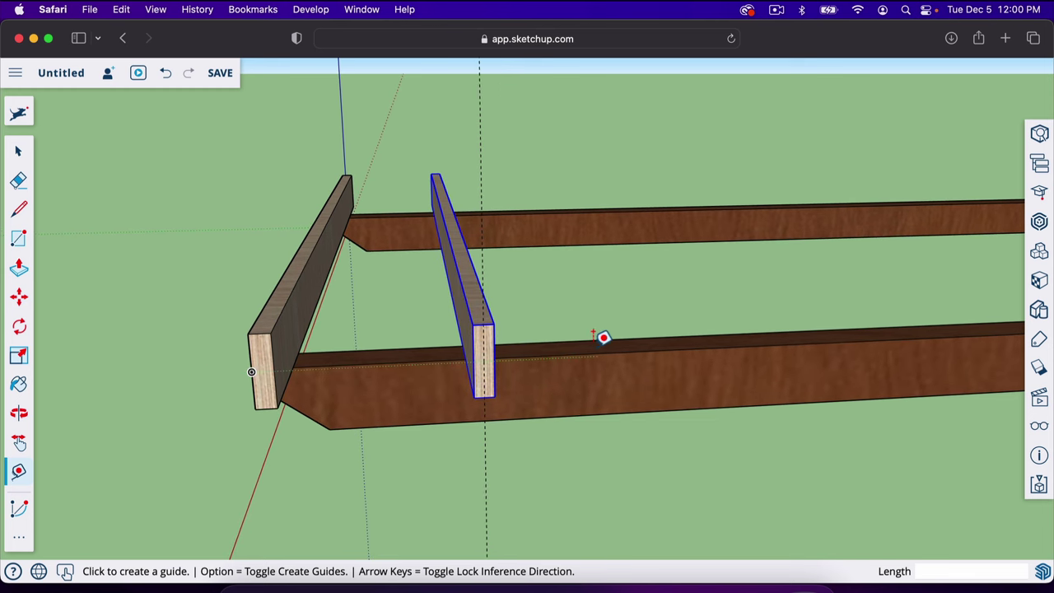
{"action": "key", "text": "e"}
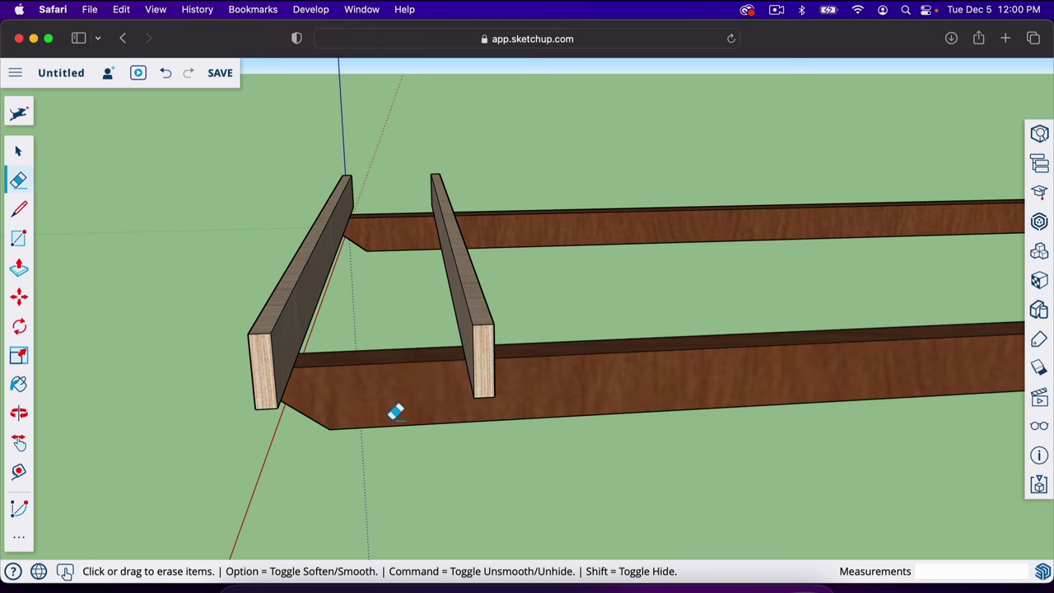
Step: Copy the second floor joist 16 inches further along the skids, starting from its lower outer corner
{"action": "scroll", "coordinate": [197, 409], "scroll_direction": "down", "scroll_amount": 1}
{"action": "scroll", "coordinate": [471, 404], "scroll_direction": "up", "scroll_amount": 3}
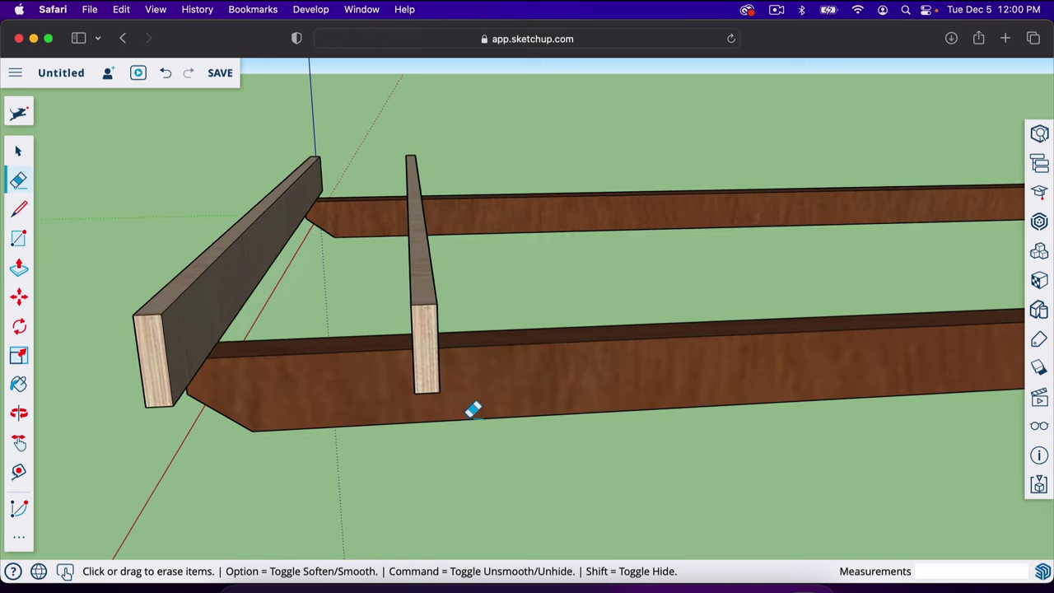
{"action": "key", "text": "m"}
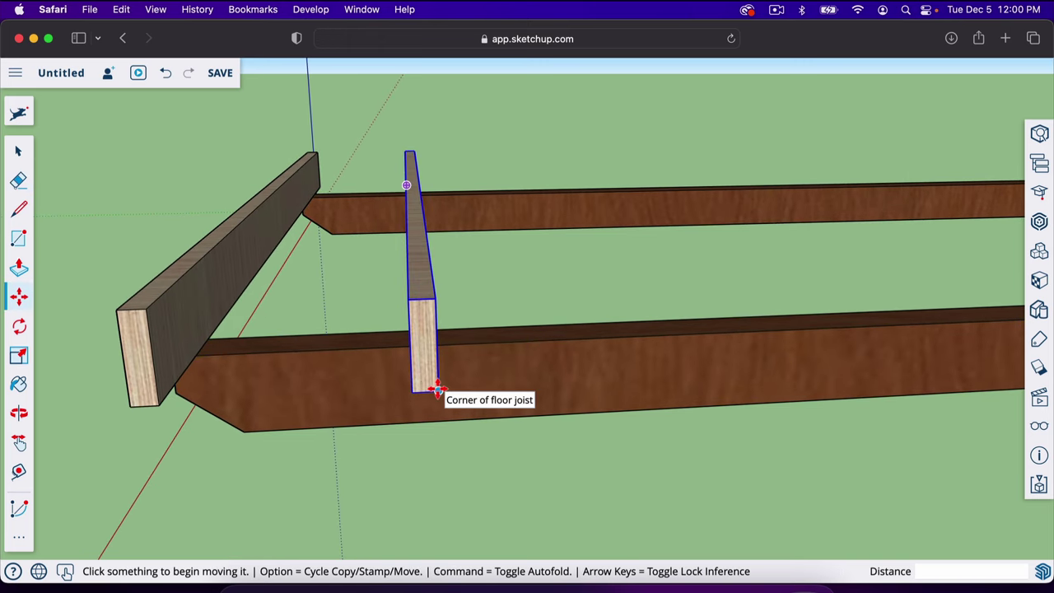
{"action": "key", "text": "alt"}
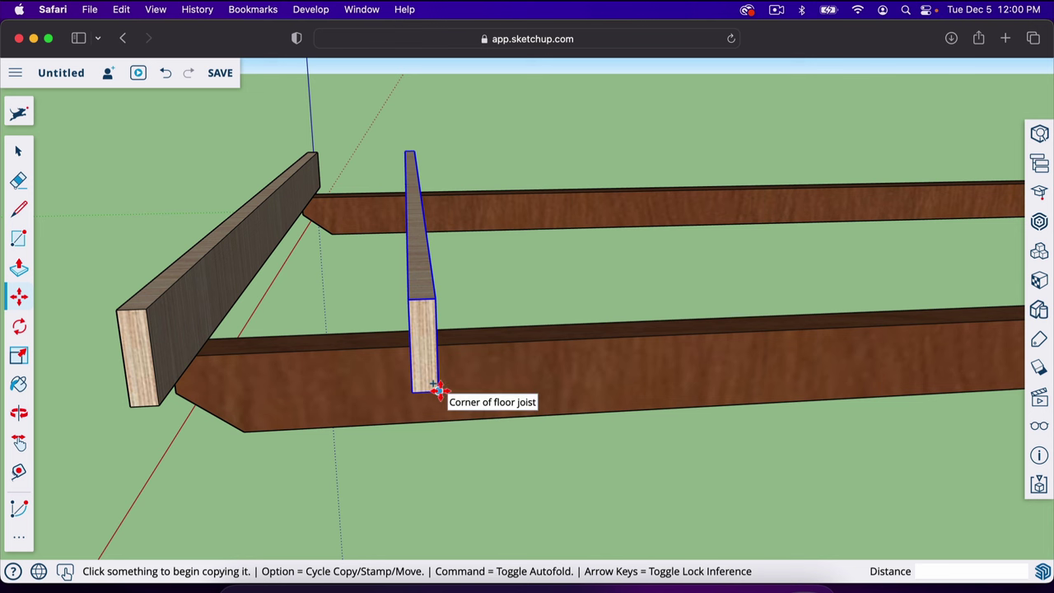
{"action": "left_click", "coordinate": [438, 391]}
{"action": "left_click", "coordinate": [557, 381]}
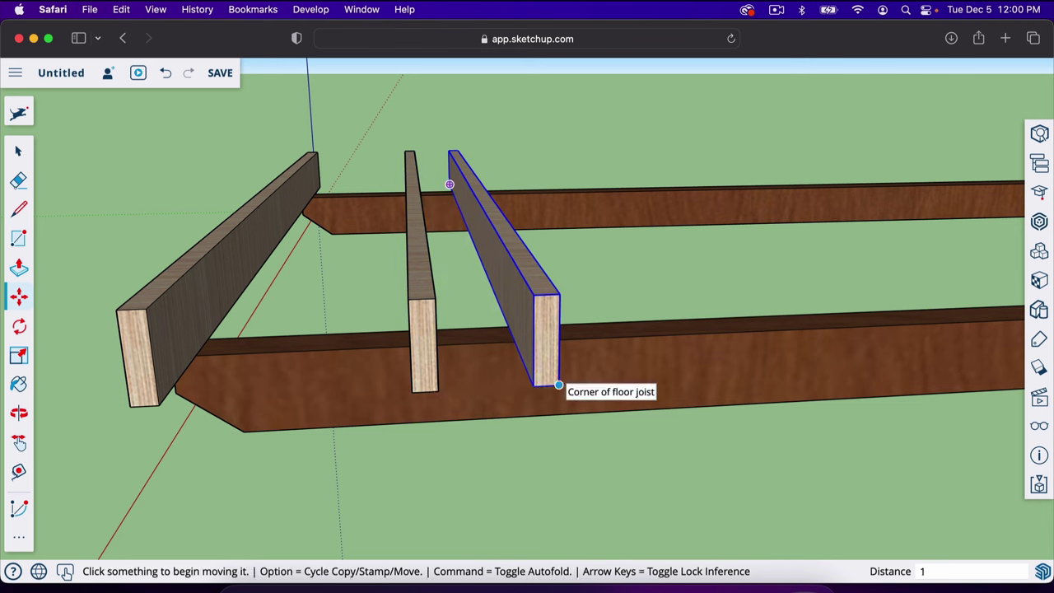
{"action": "type", "text": "16"}
{"action": "key", "text": "Return"}
Step: Multiply the 16-inch joist copy into an array of eight (x8) along the skids
{"action": "middle_click_drag", "start_coordinate": [349, 371], "coordinate": [343, 372]}
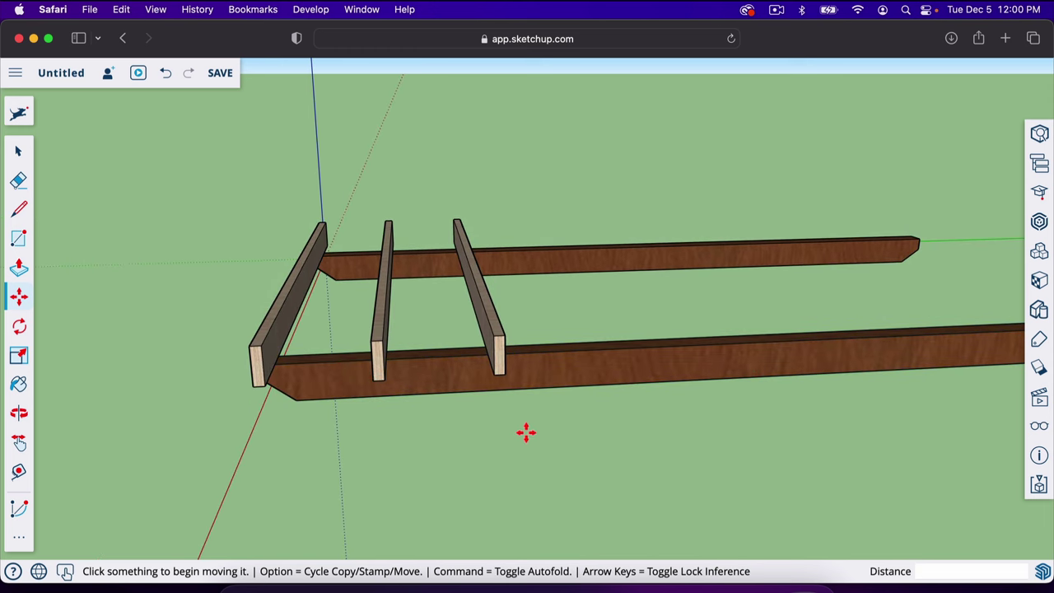
{"action": "middle_click_drag", "start_coordinate": [526, 432], "coordinate": [526, 432]}
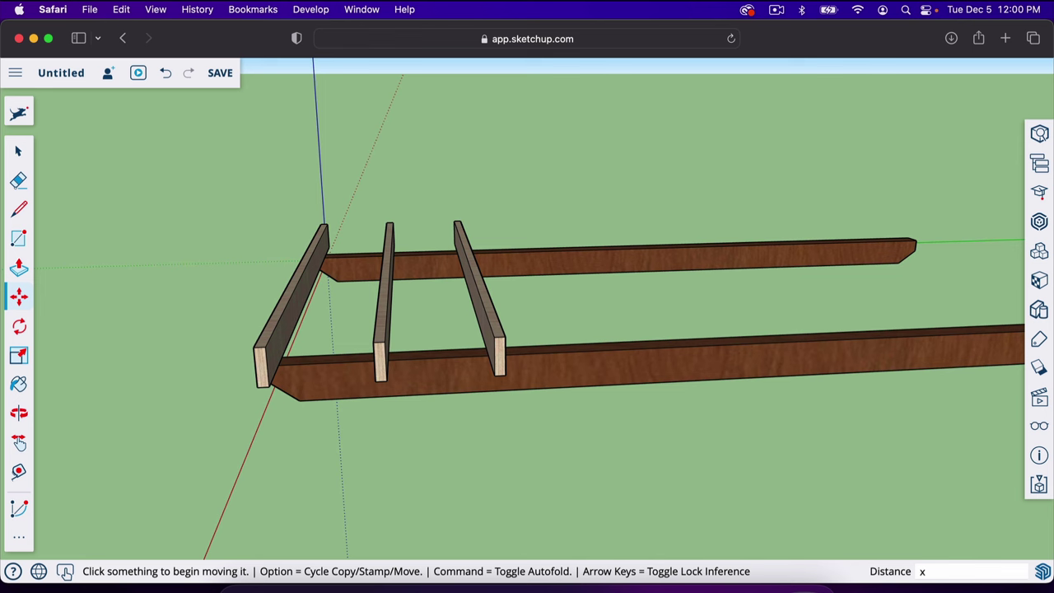
{"action": "type", "text": "x8"}
{"action": "key", "text": "Return"}
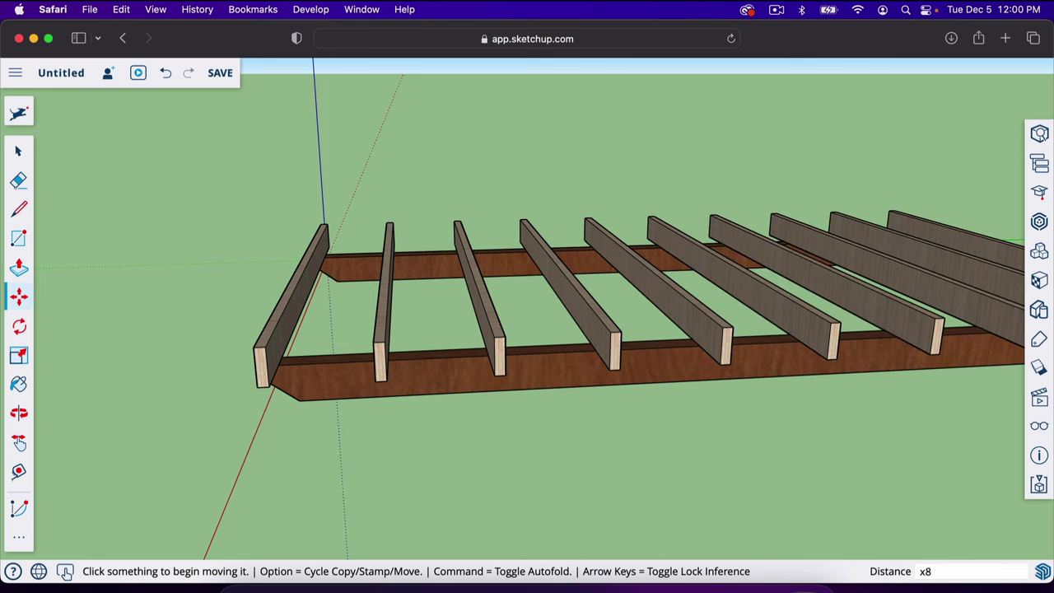
Step: Move the last floor joist 0.75 inches back along the green axis toward the other joists
{"action": "middle_click_drag", "start_coordinate": [357, 383], "coordinate": [940, 297]}
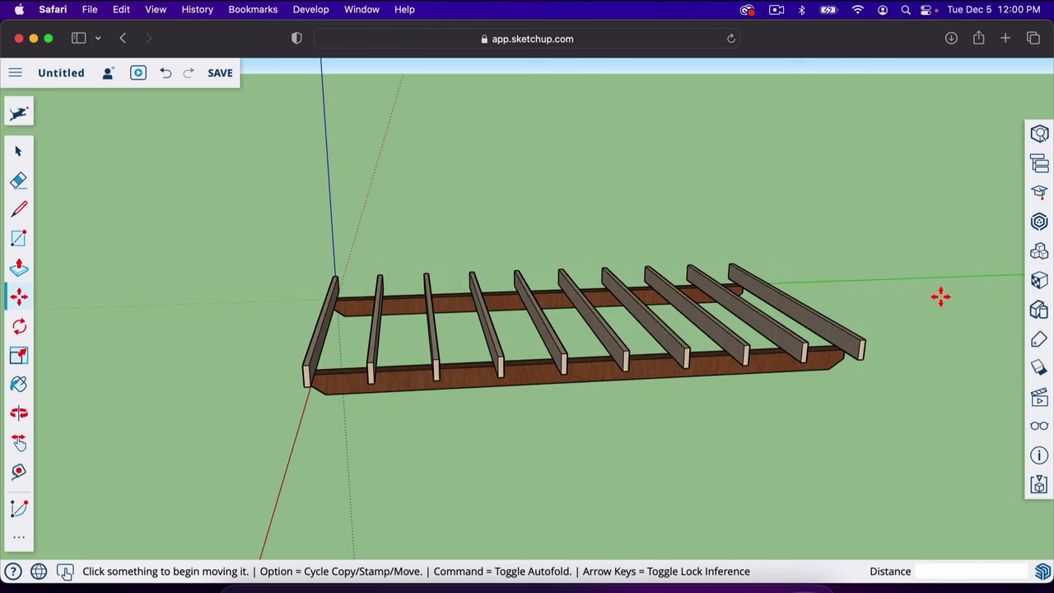
{"action": "scroll", "coordinate": [875, 390], "scroll_direction": "up", "scroll_amount": 10}
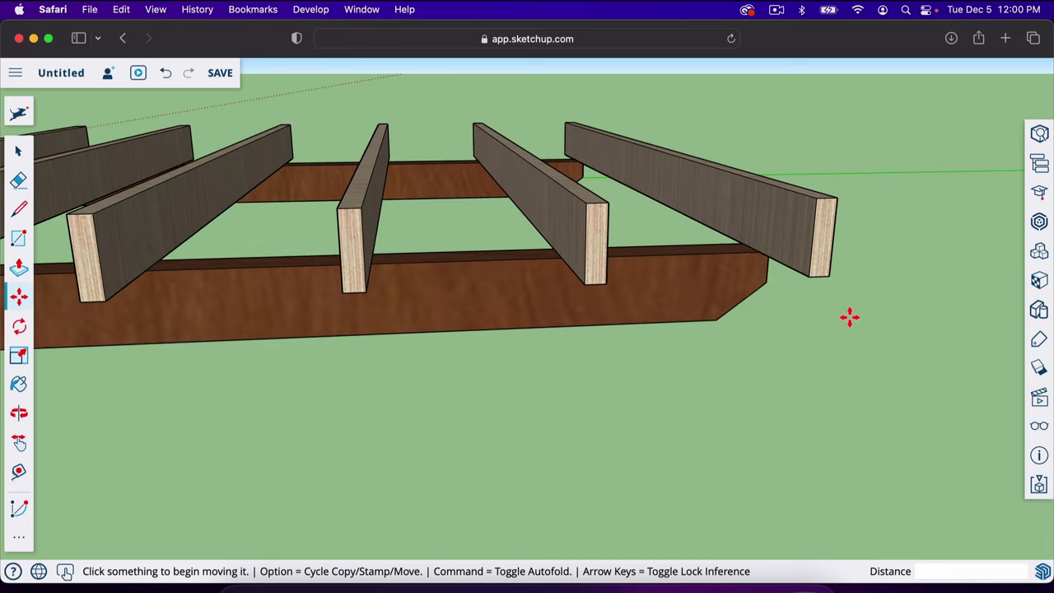
{"action": "scroll", "coordinate": [820, 294], "scroll_direction": "up", "scroll_amount": 4}
{"action": "middle_click_drag", "start_coordinate": [821, 293], "coordinate": [756, 250]}
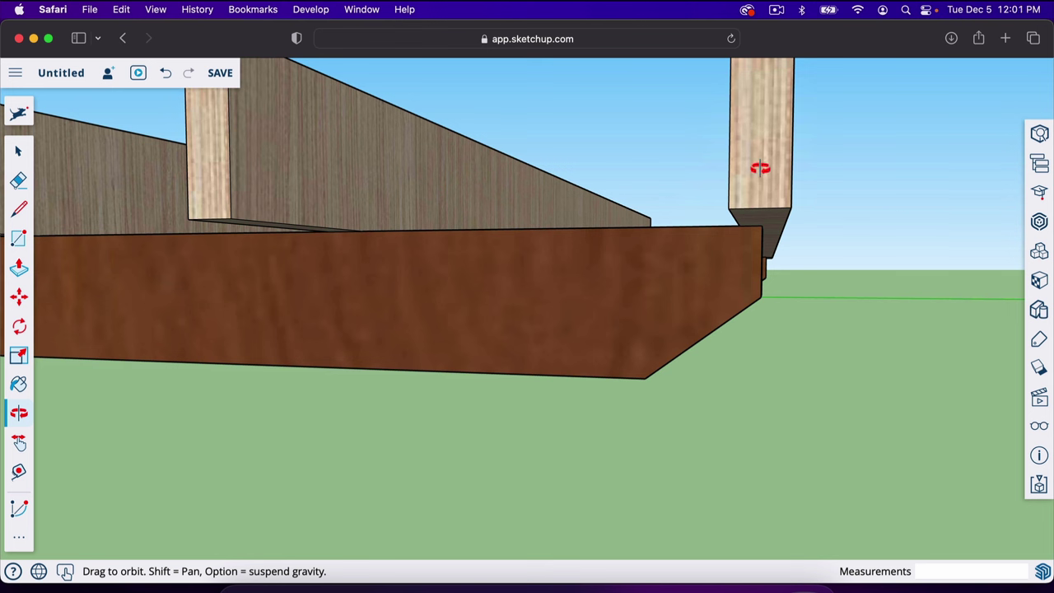
{"action": "key", "text": "m"}
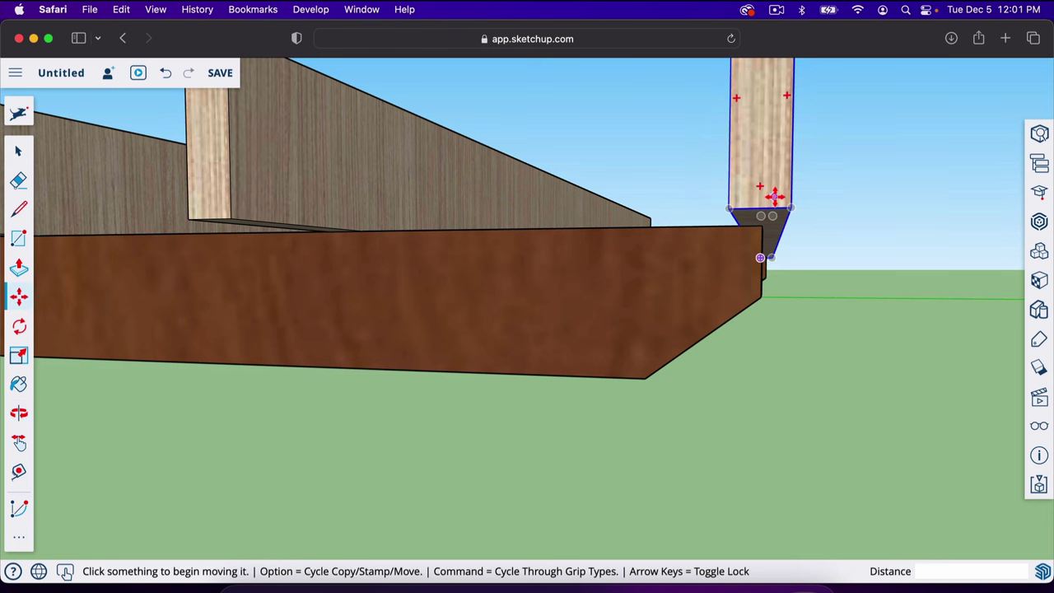
{"action": "left_click", "coordinate": [788, 205]}
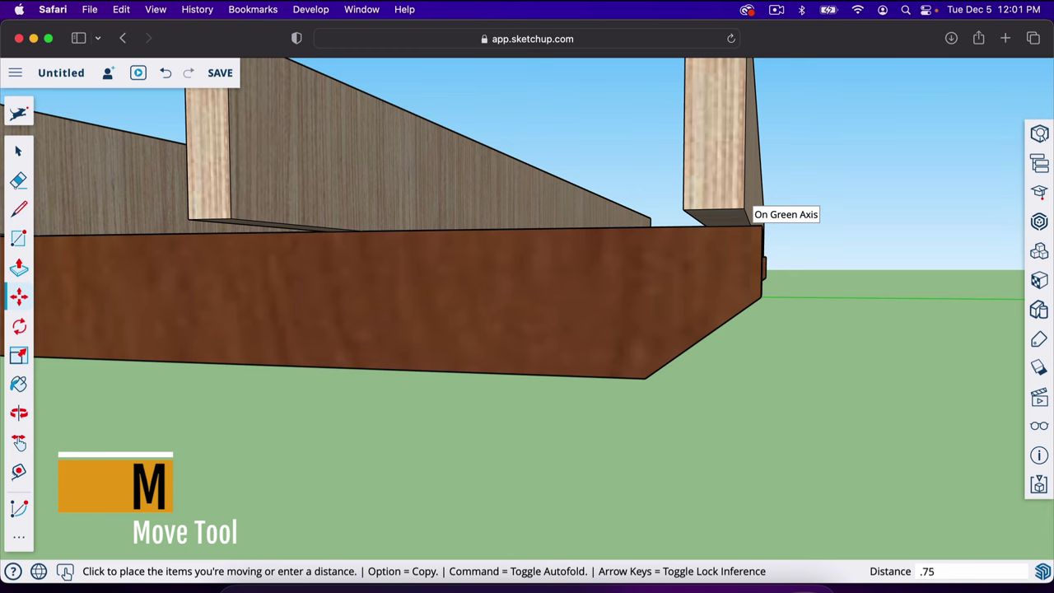
{"action": "left_click", "coordinate": [753, 256]}
{"action": "key", "text": "o"}
{"action": "left_click_drag", "start_coordinate": [810, 286], "coordinate": [748, 313]}
{"action": "scroll", "coordinate": [748, 312], "scroll_direction": "down", "scroll_amount": 10}
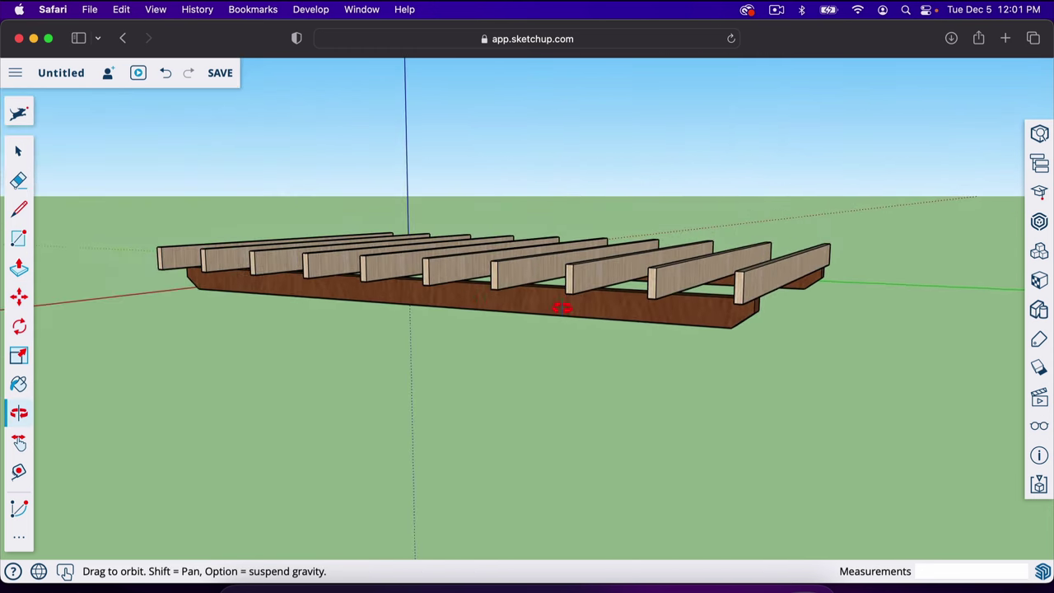
{"action": "left_click_drag", "start_coordinate": [562, 308], "coordinate": [694, 446]}
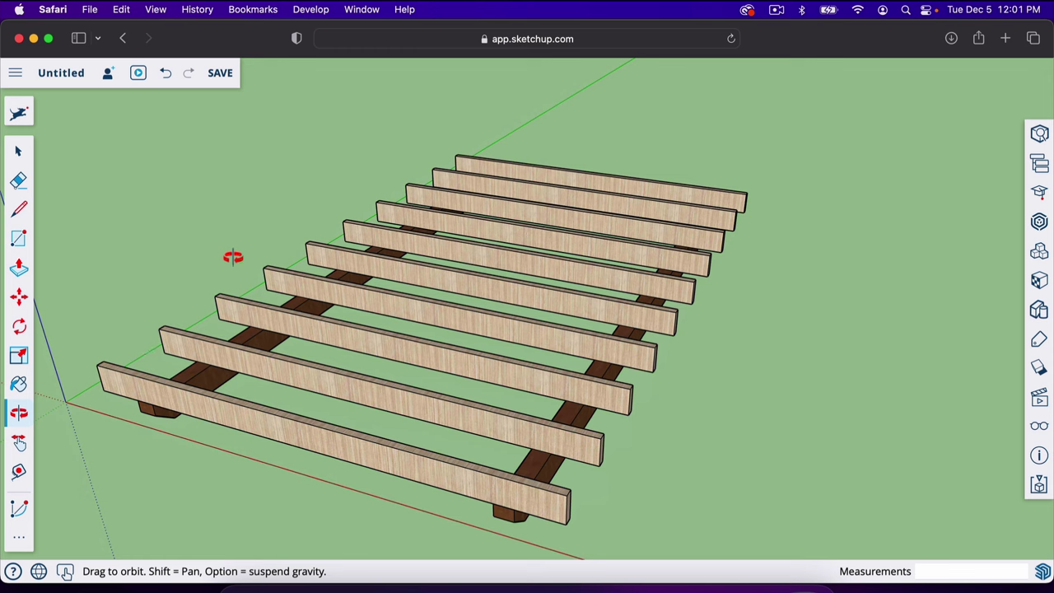
Step: Draw a 12' by 5.5" vertical rectangle across one row of joist ends, starting from the first joist's upper outer corner
{"action": "left_click_drag", "start_coordinate": [372, 348], "coordinate": [226, 280]}
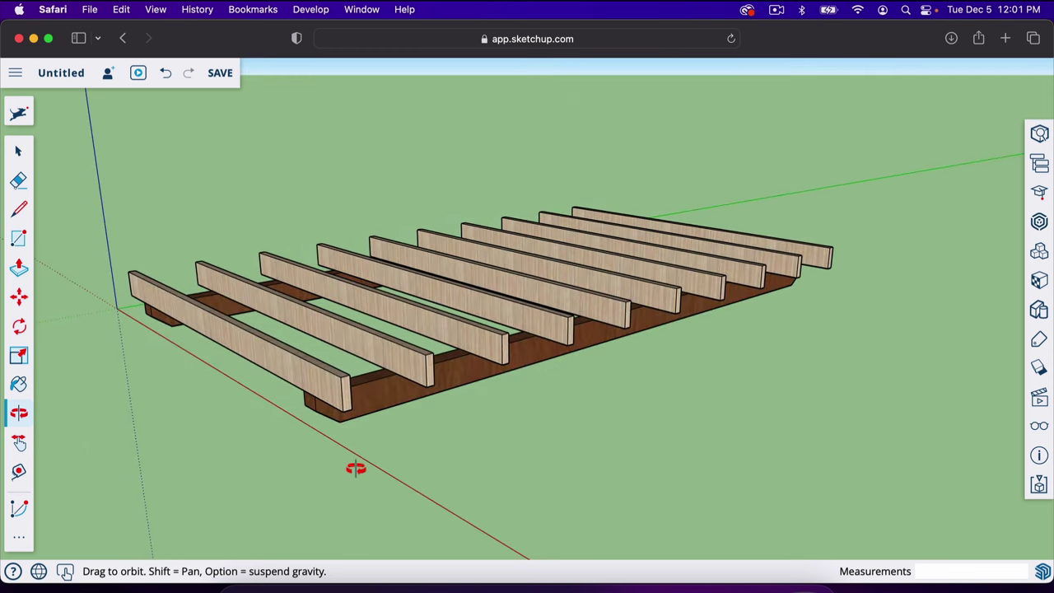
{"action": "left_click_drag", "start_coordinate": [353, 379], "coordinate": [290, 429]}
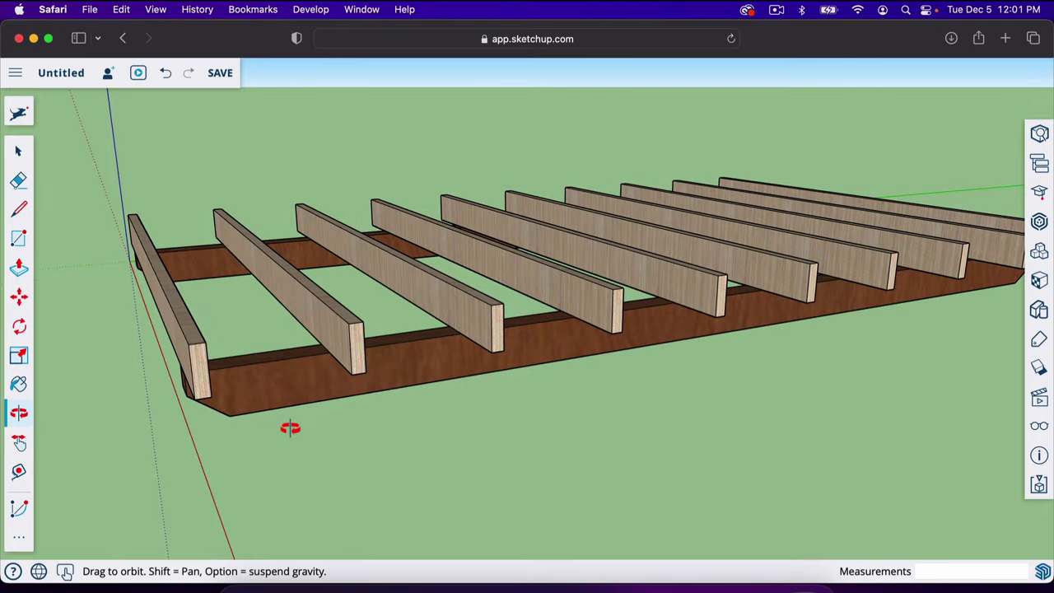
{"action": "key", "text": "r"}
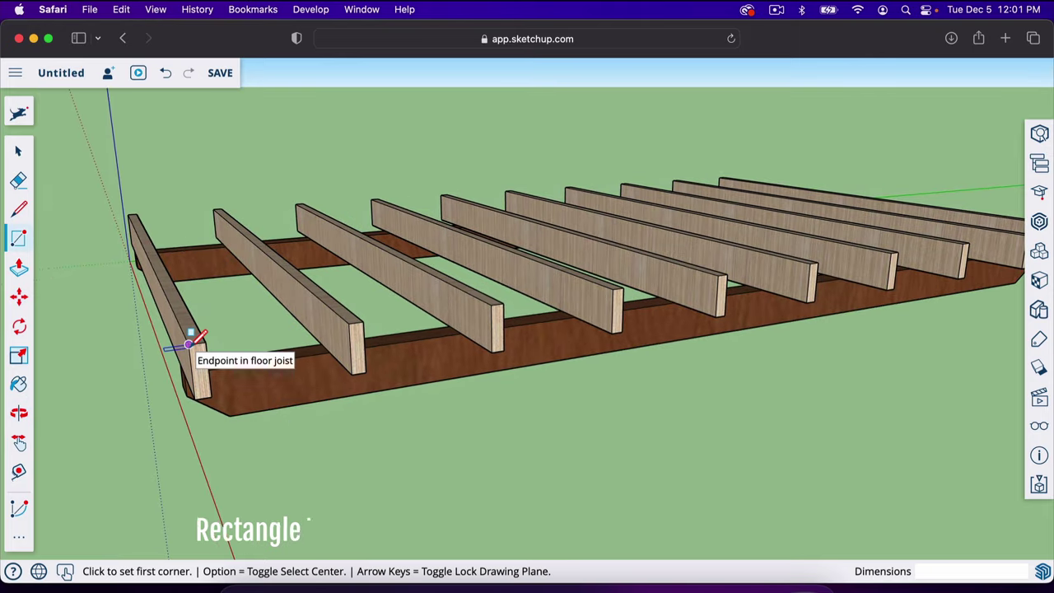
{"action": "left_click", "coordinate": [189, 344]}
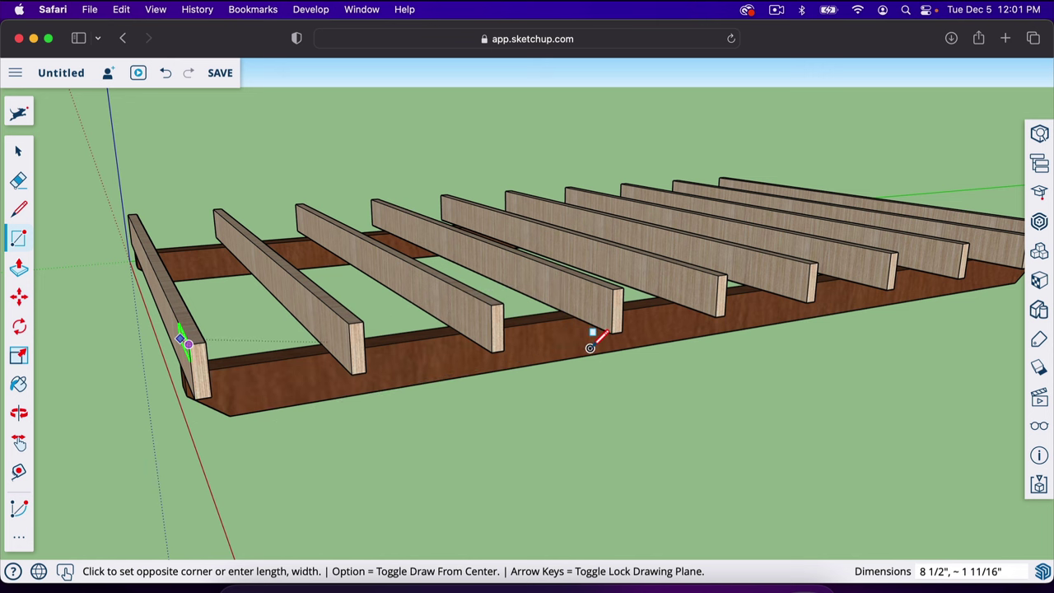
{"action": "left_click", "coordinate": [779, 293]}
{"action": "type", "text": "12',5.5"}
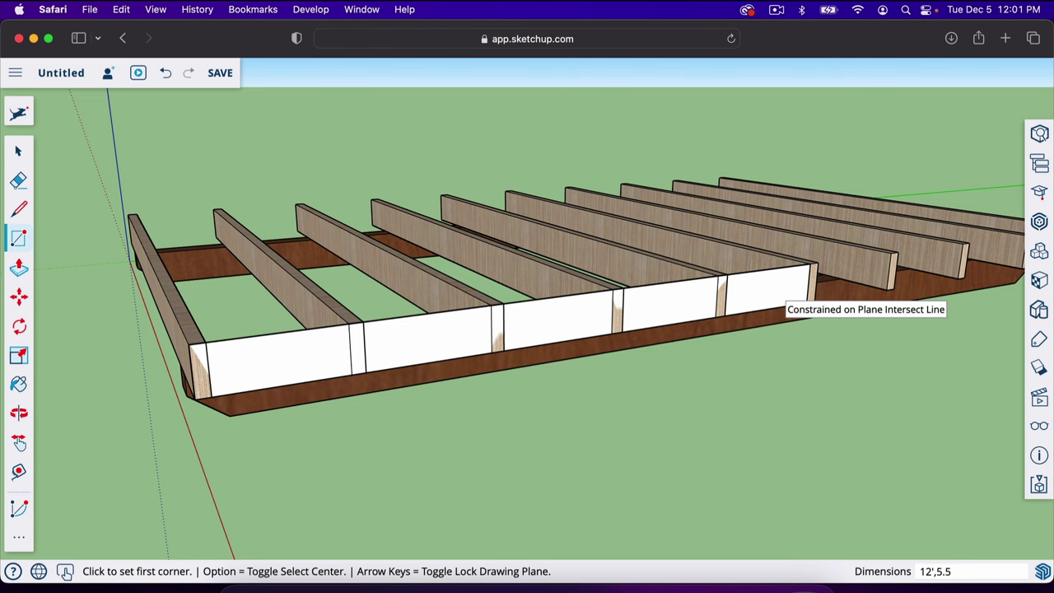
{"action": "key", "text": "Return"}
Step: Paint the new rectangular face across the joist ends with the Formica Laminate Light material
{"action": "middle_click_drag", "start_coordinate": [459, 275], "coordinate": [646, 316]}
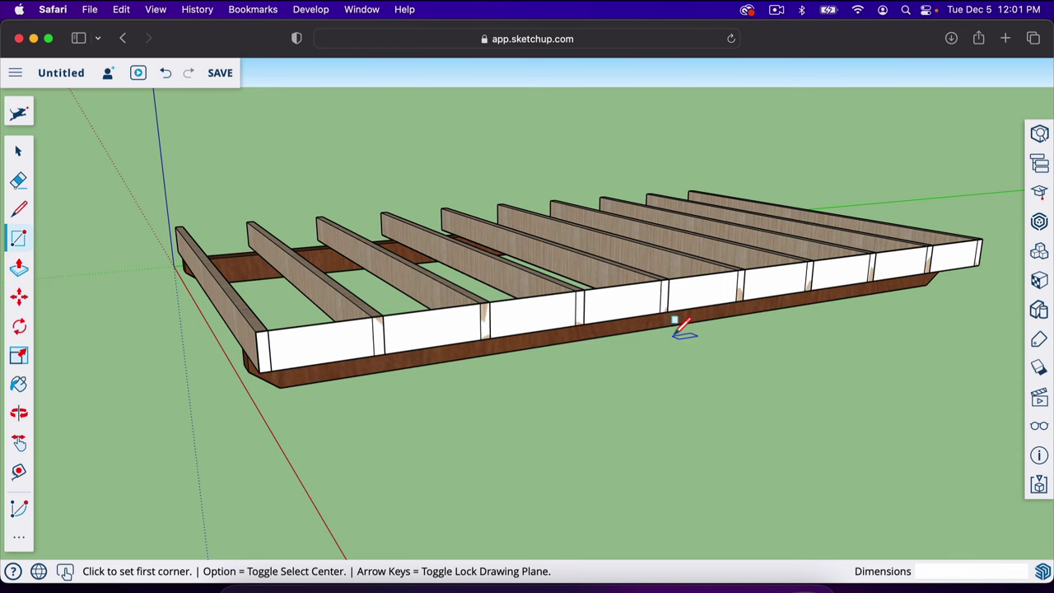
{"action": "scroll", "coordinate": [465, 327], "scroll_direction": "up", "scroll_amount": 3}
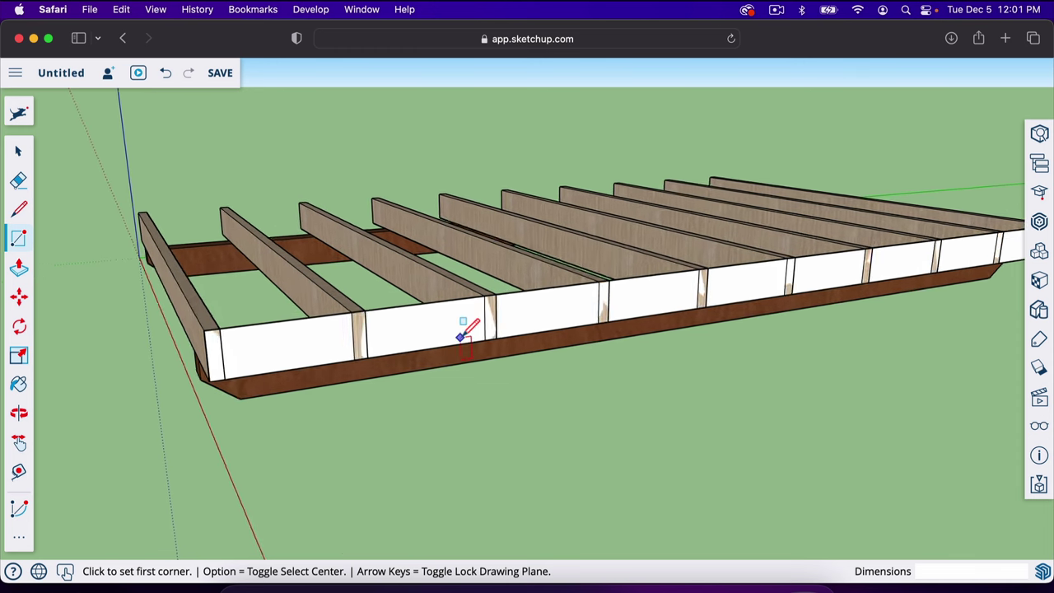
{"action": "scroll", "coordinate": [462, 325], "scroll_direction": "up", "scroll_amount": 4}
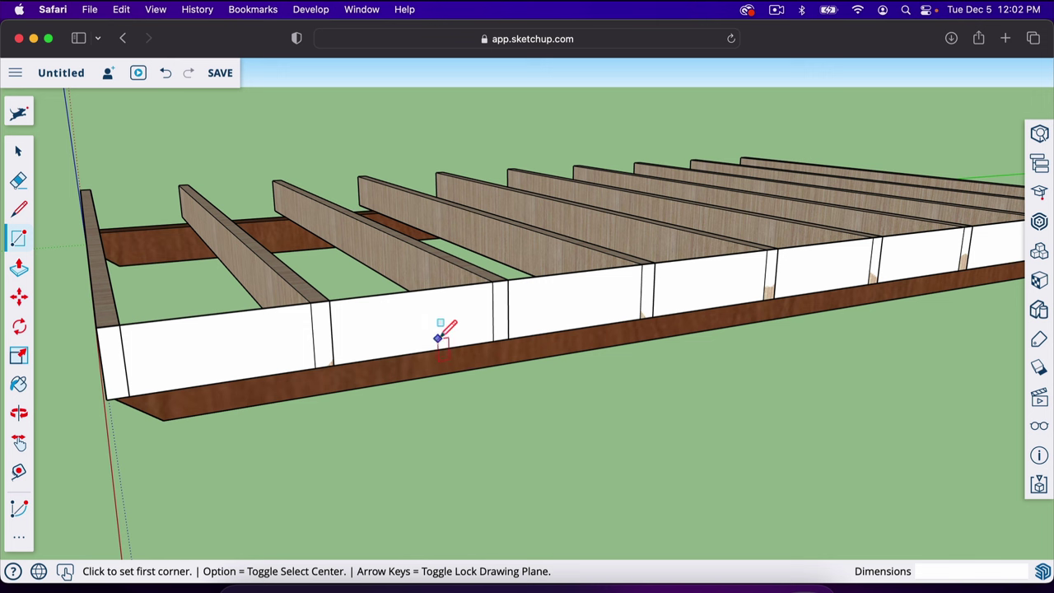
{"action": "scroll", "coordinate": [424, 297], "scroll_direction": "up", "scroll_amount": 1}
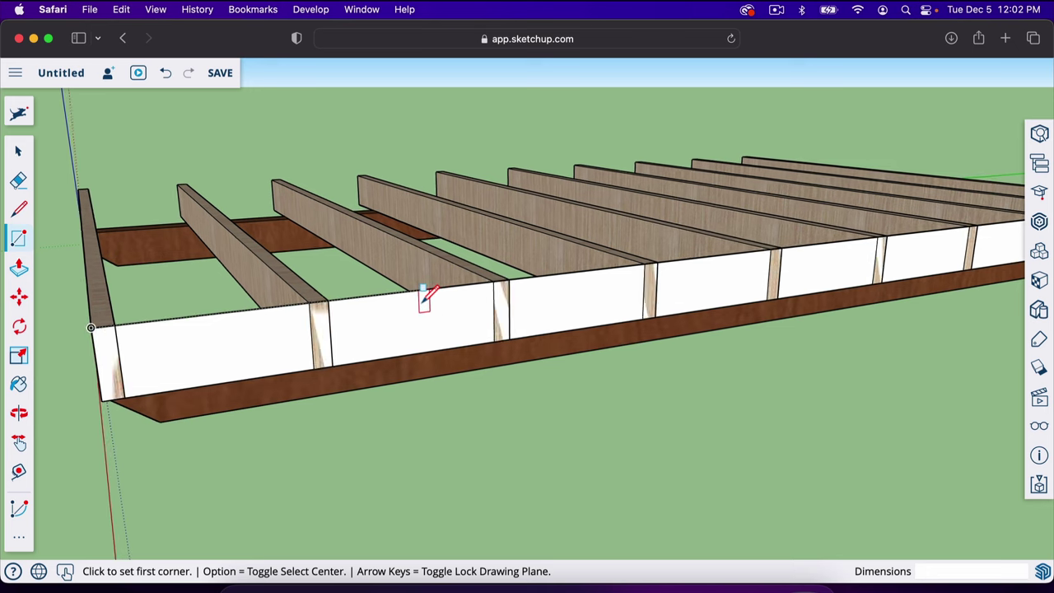
{"action": "scroll", "coordinate": [424, 296], "scroll_direction": "up", "scroll_amount": 2}
{"action": "key", "text": "b"}
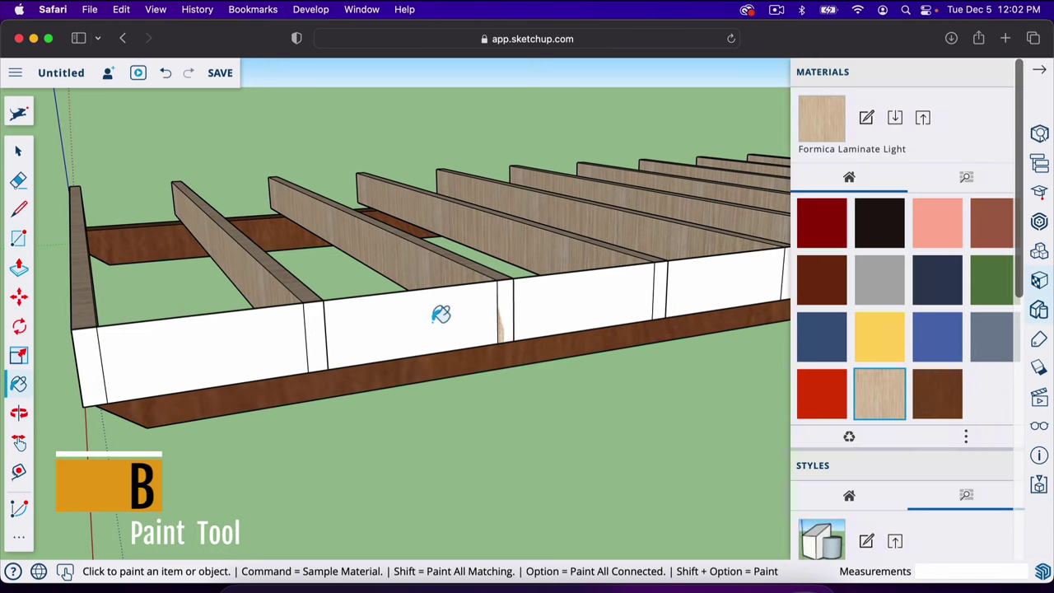
{"action": "left_click", "coordinate": [432, 319]}
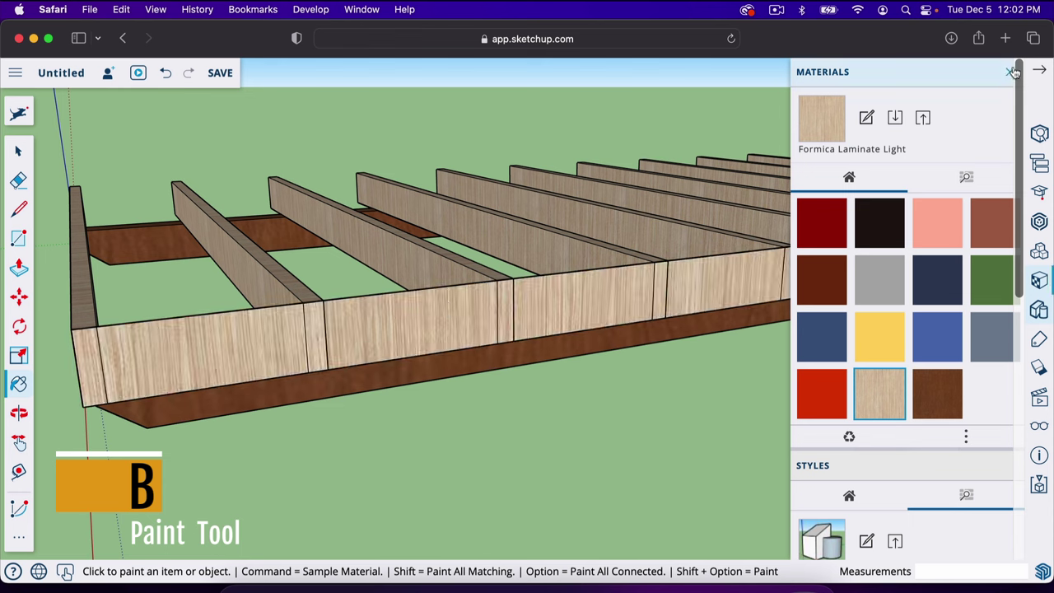
{"action": "left_click", "coordinate": [1046, 72]}
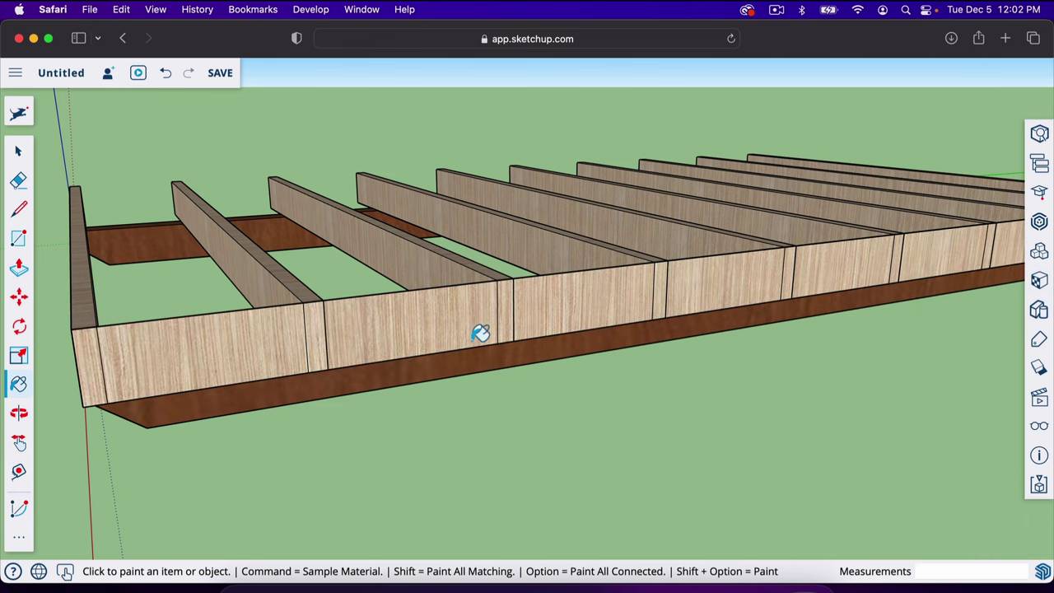
Step: Push/Pull the painted face outward from the joist ends by 1.5 inches to form a board
{"action": "key", "text": "p"}
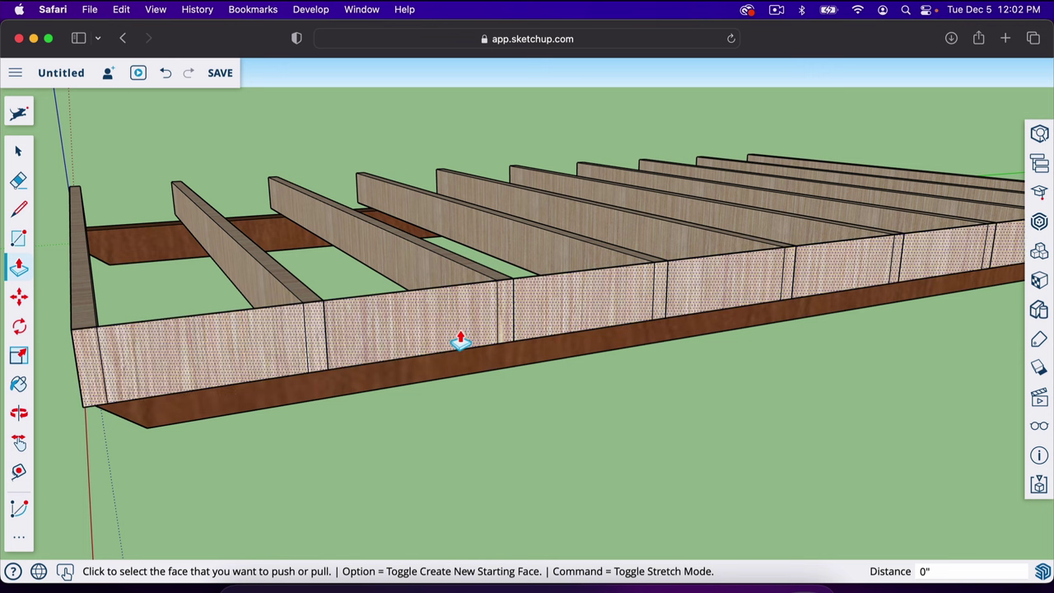
{"action": "left_click", "coordinate": [460, 340]}
{"action": "left_click", "coordinate": [468, 346]}
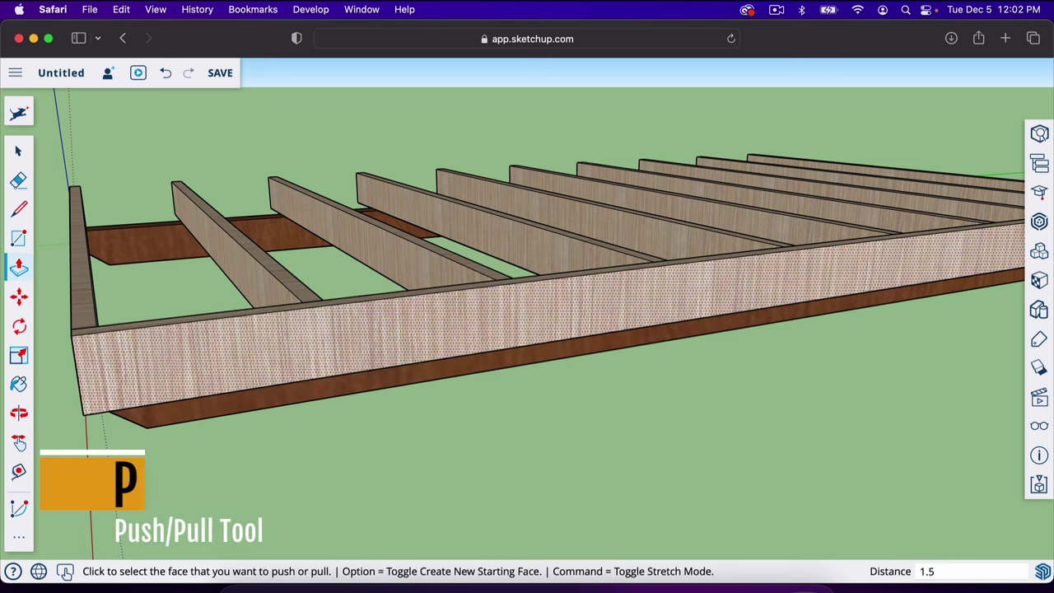
{"action": "left_click", "coordinate": [468, 346]}
Step: Make the whole extruded board across the joist ends a component named "end joist"
{"action": "middle_click_drag", "start_coordinate": [329, 420], "coordinate": [612, 417]}
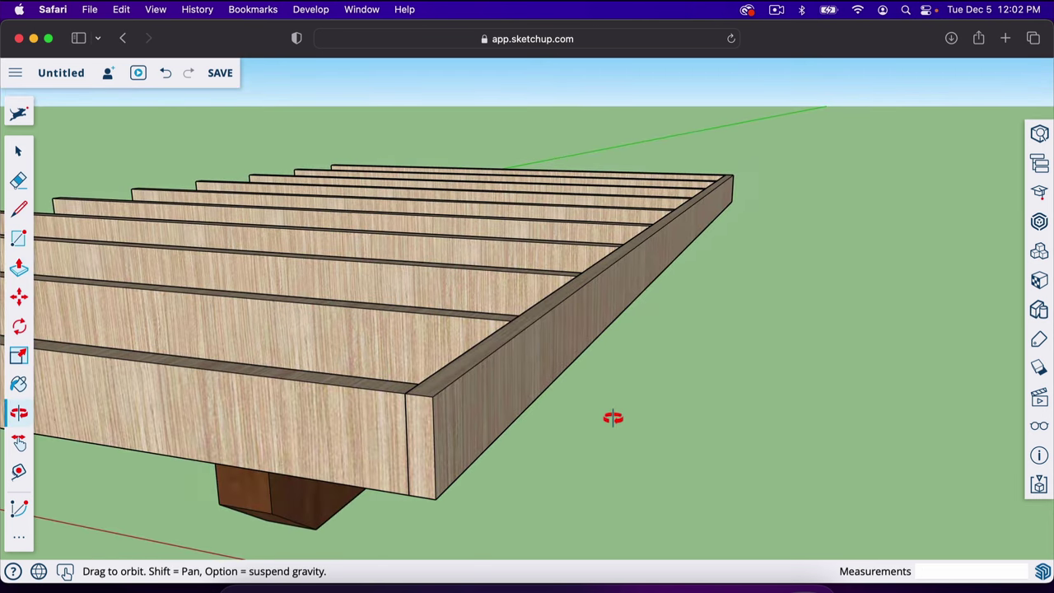
{"action": "key", "text": "space"}
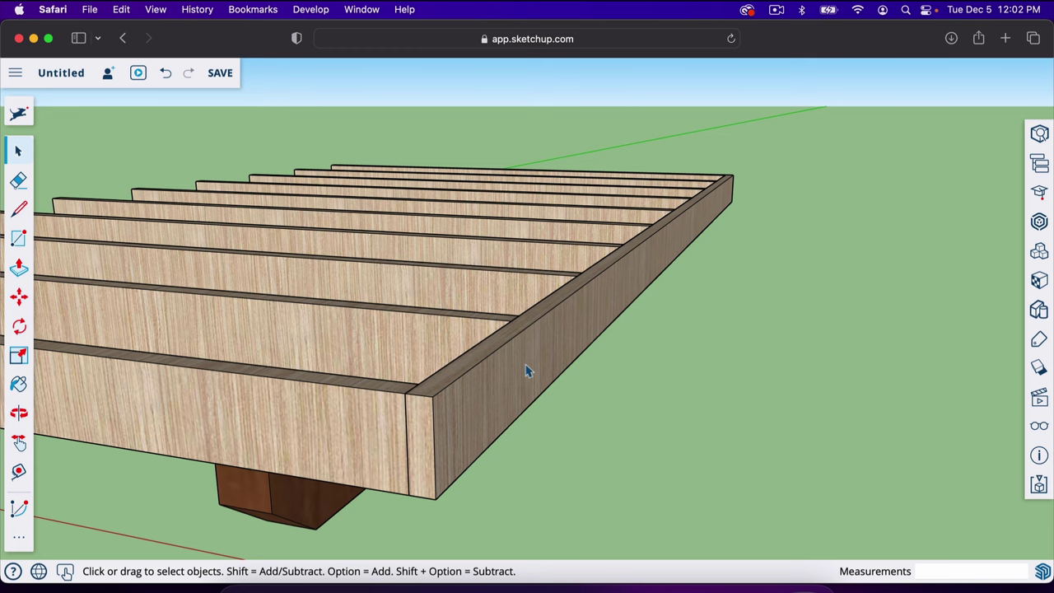
{"action": "triple_click", "coordinate": [528, 371]}
{"action": "right_click", "coordinate": [529, 372]}
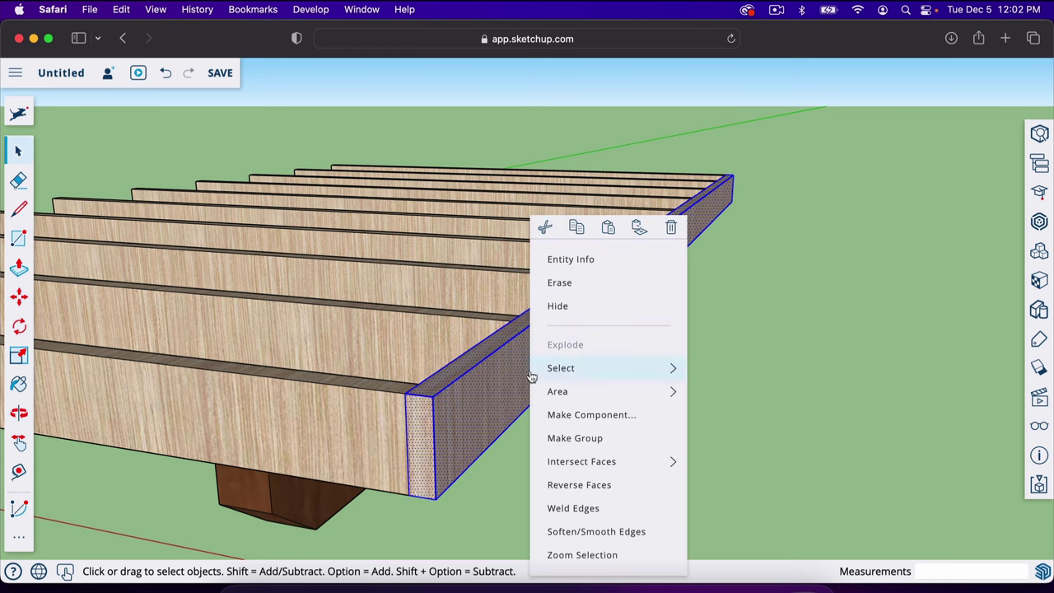
{"action": "left_click", "coordinate": [588, 423]}
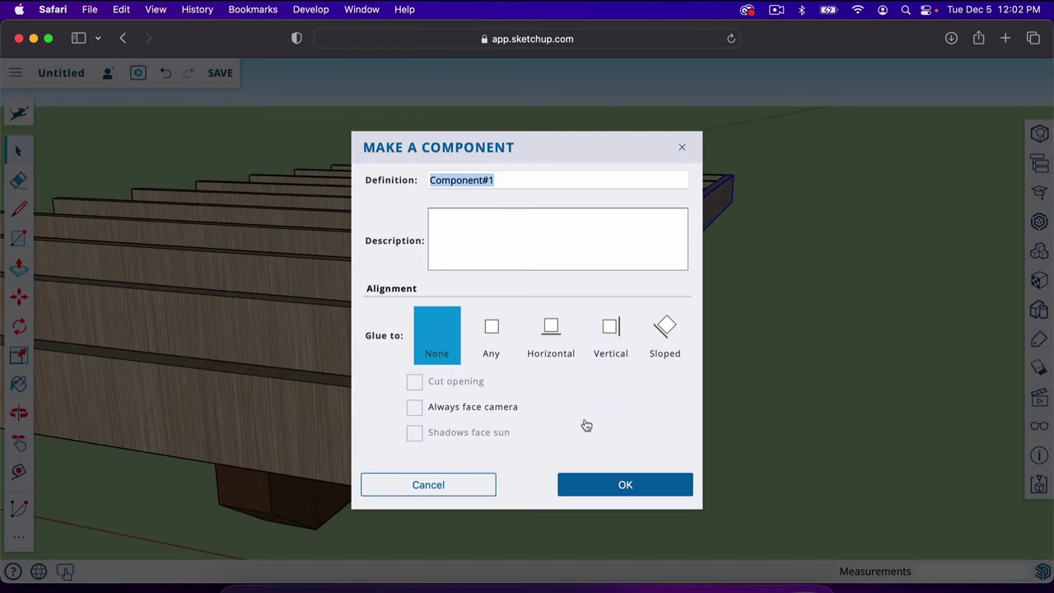
{"action": "type", "text": "end joist"}
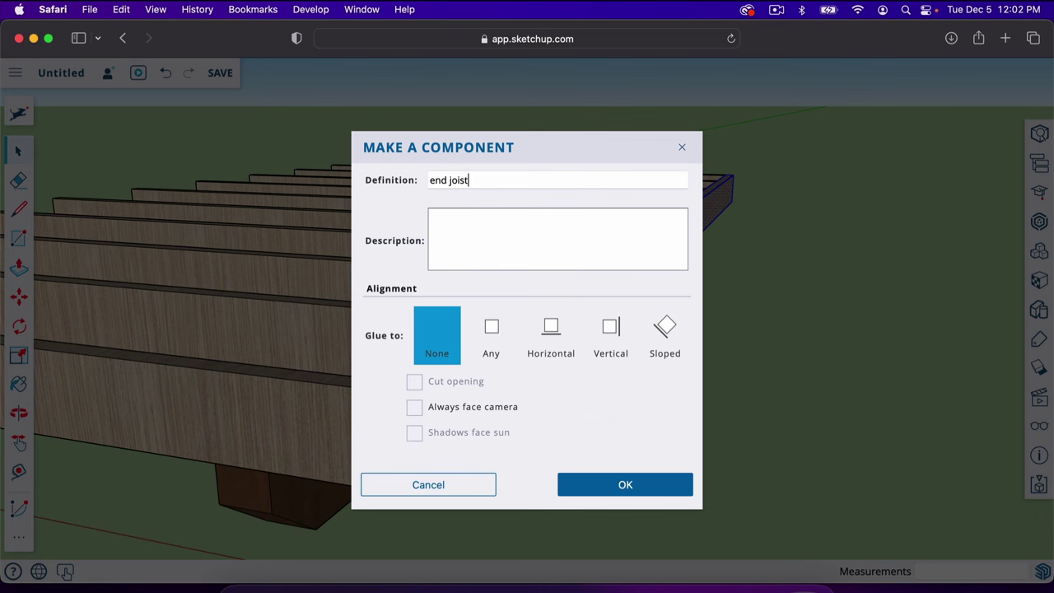
{"action": "key", "text": "Return"}
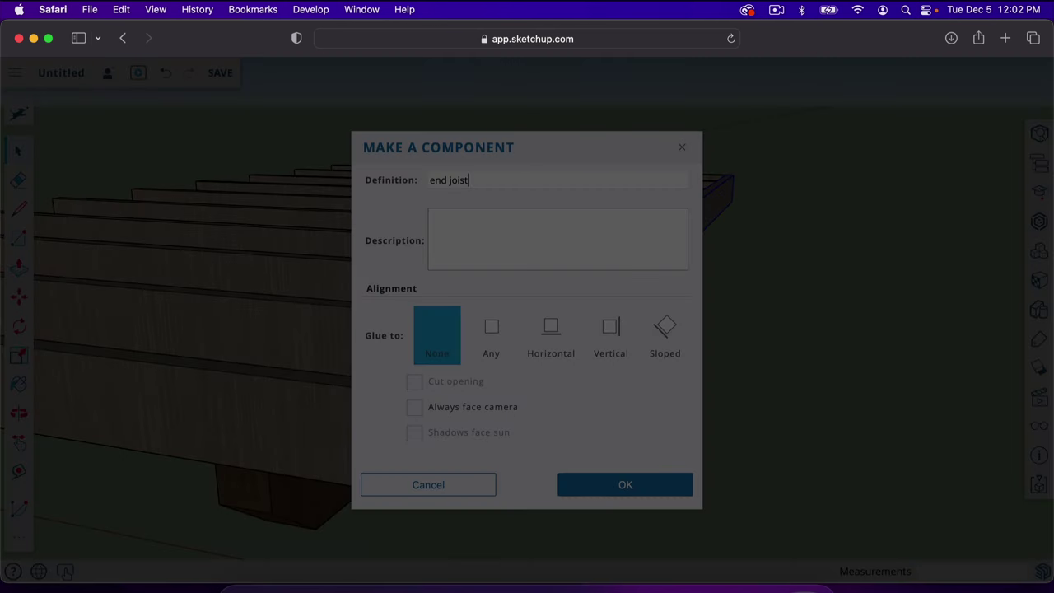
Step: Examine the floor frame from its front, comparing the end joist's corner with the open ends of the joists
{"action": "scroll", "coordinate": [687, 423], "scroll_direction": "down", "scroll_amount": 5}
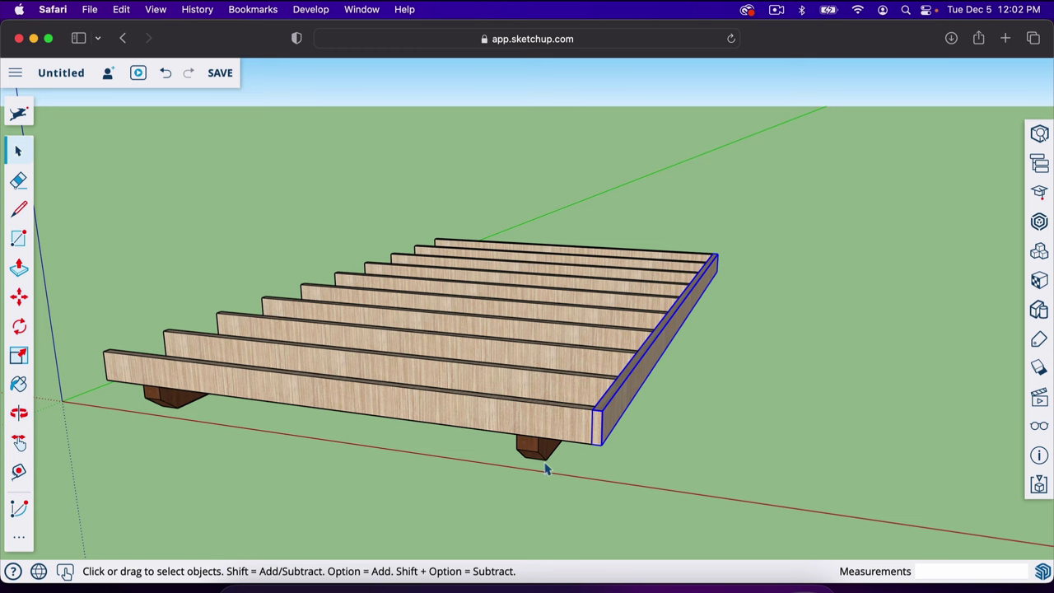
{"action": "key", "text": "o"}
{"action": "left_click_drag", "start_coordinate": [457, 479], "coordinate": [552, 480]}
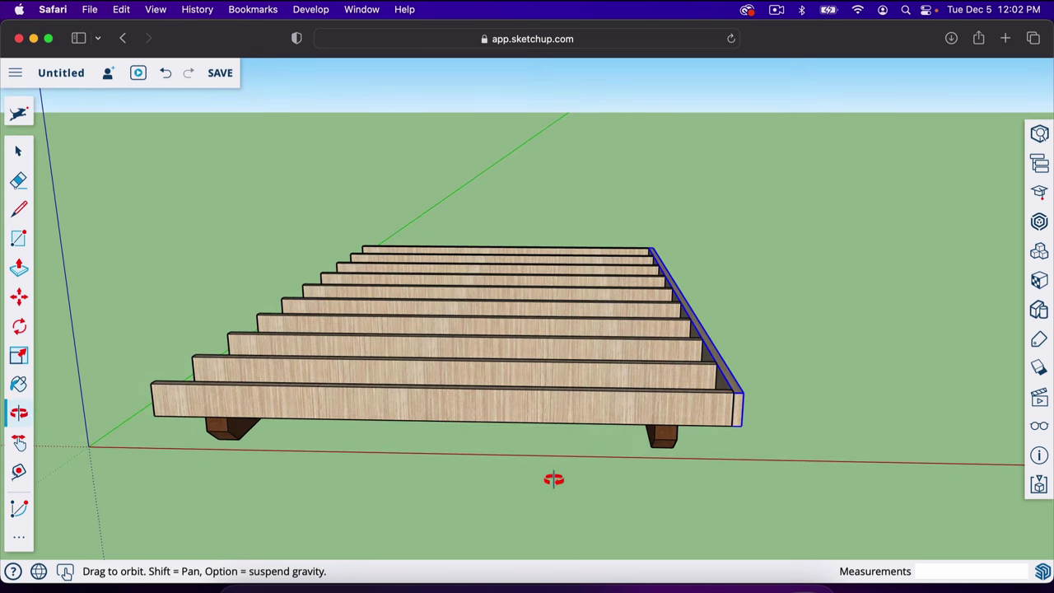
{"action": "left_click_drag", "start_coordinate": [515, 450], "coordinate": [557, 433]}
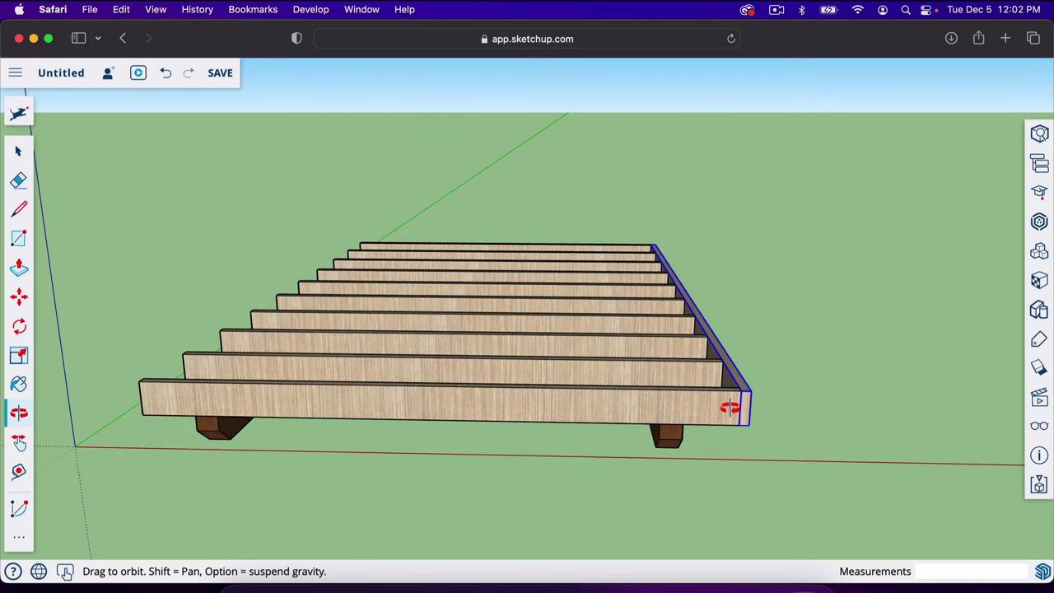
{"action": "scroll", "coordinate": [737, 407], "scroll_direction": "up", "scroll_amount": 3}
{"action": "scroll", "coordinate": [741, 392], "scroll_direction": "down", "scroll_amount": 3}
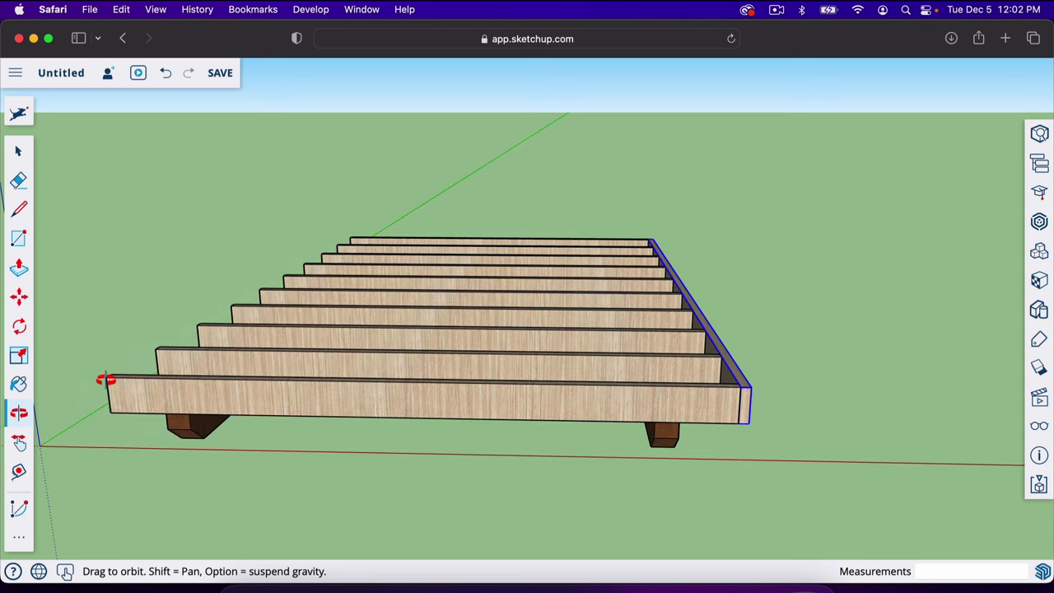
{"action": "scroll", "coordinate": [770, 400], "scroll_direction": "up", "scroll_amount": 4}
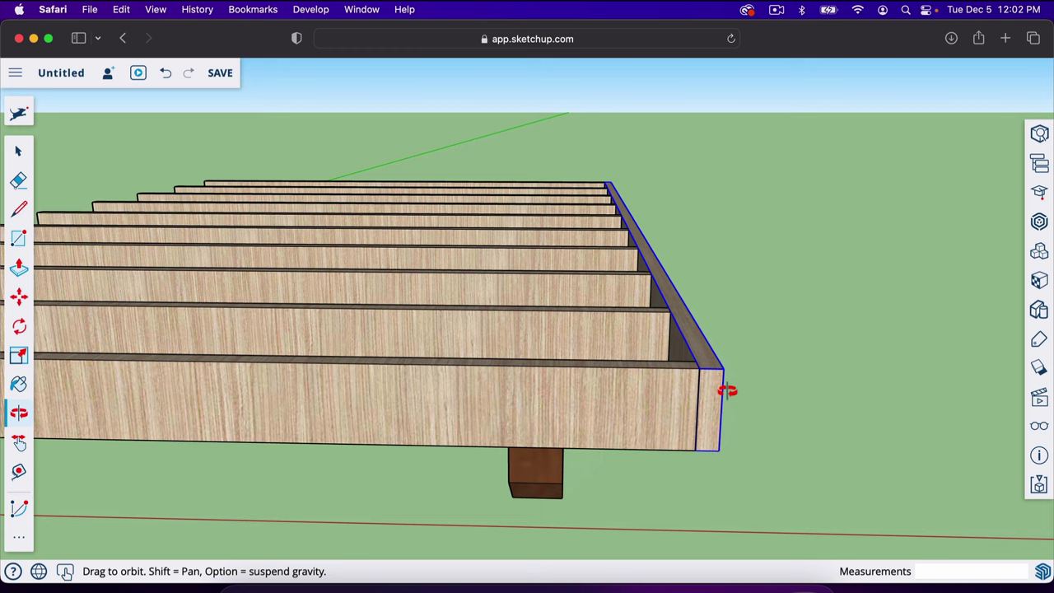
{"action": "scroll", "coordinate": [696, 399], "scroll_direction": "down", "scroll_amount": 4}
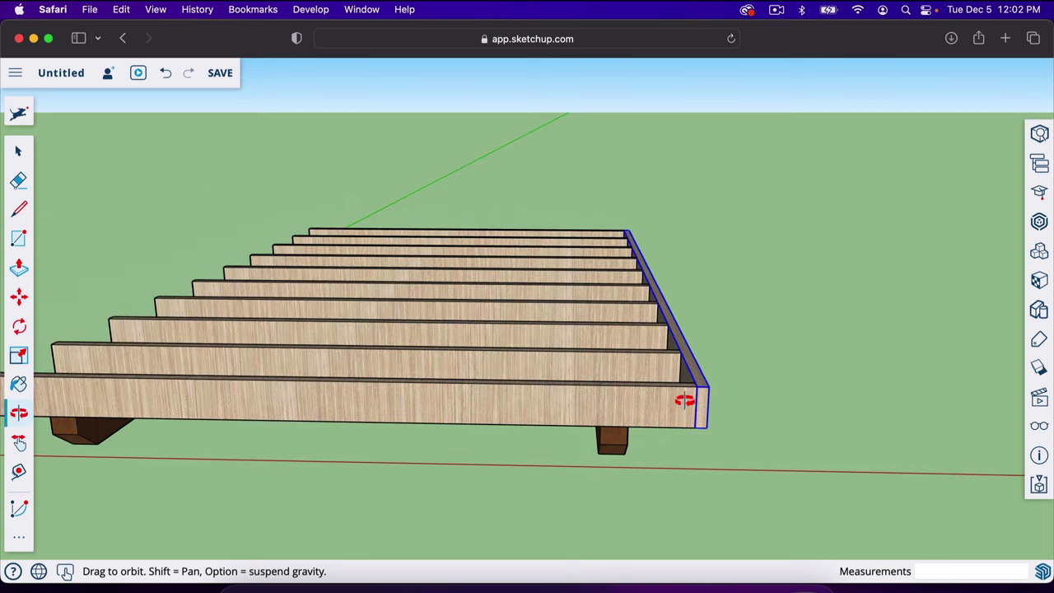
{"action": "scroll", "coordinate": [74, 415], "scroll_direction": "down", "scroll_amount": 2}
Step: Copy the end joist 94 inches along the red axis to the open ends of the floor joists, starting from its upper inner corner
{"action": "left_click_drag", "start_coordinate": [480, 414], "coordinate": [584, 390]}
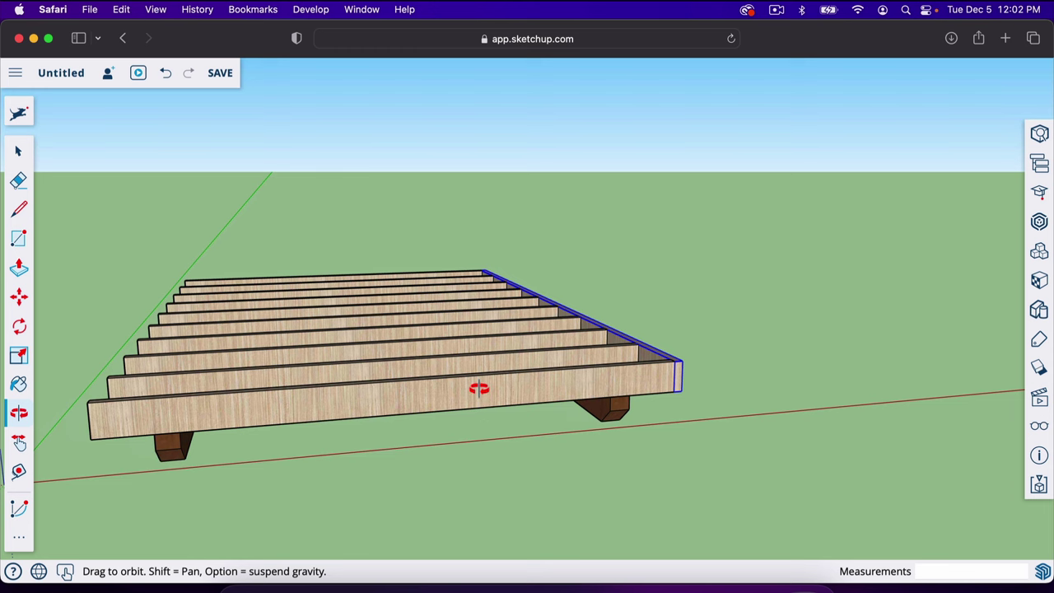
{"action": "key", "text": "m"}
{"action": "scroll", "coordinate": [672, 368], "scroll_direction": "up", "scroll_amount": 5}
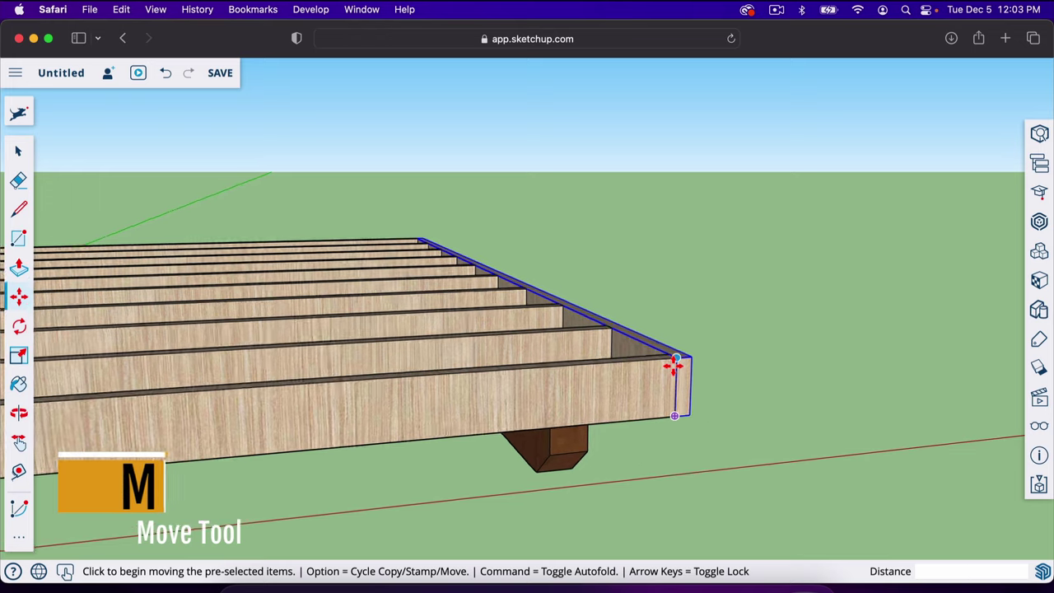
{"action": "key", "text": "alt"}
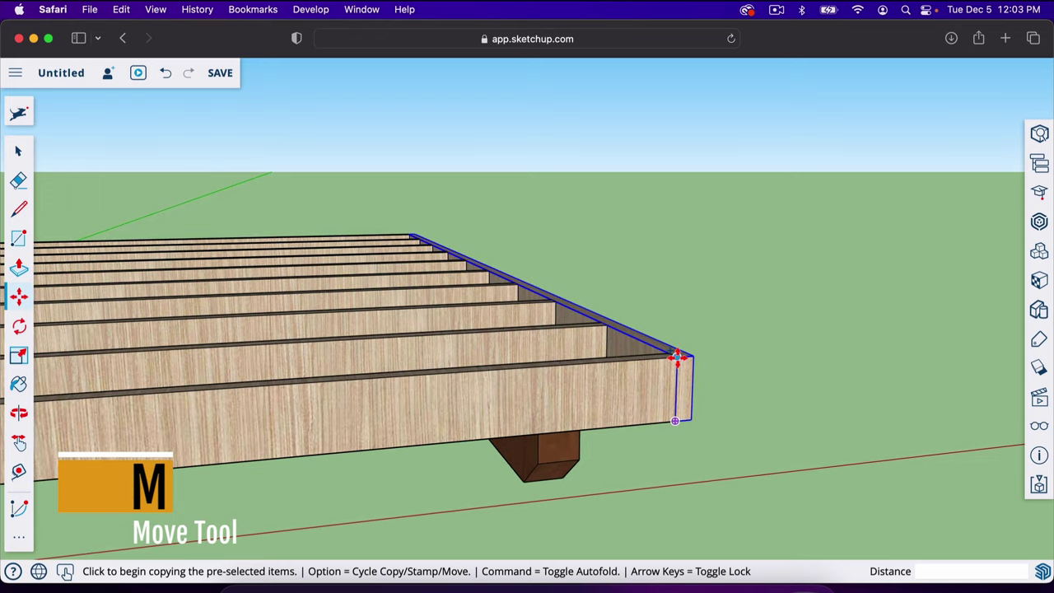
{"action": "left_click", "coordinate": [677, 356]}
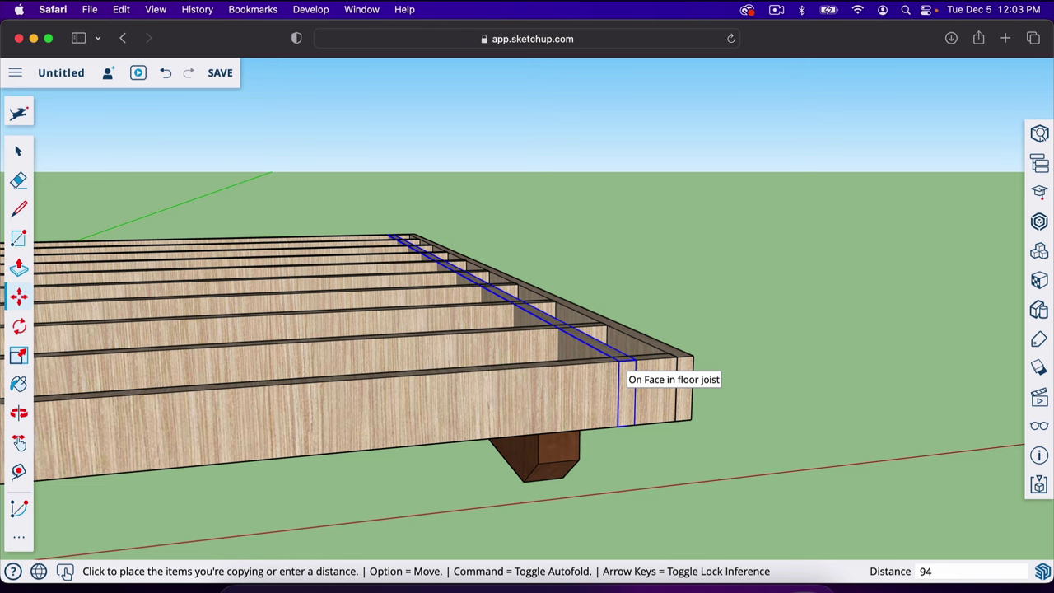
{"action": "key", "text": "Return"}
Step: Inspect the copied end joist's fit against the joist ends and view the floor frame from several sides
{"action": "scroll", "coordinate": [272, 412], "scroll_direction": "down", "scroll_amount": 5}
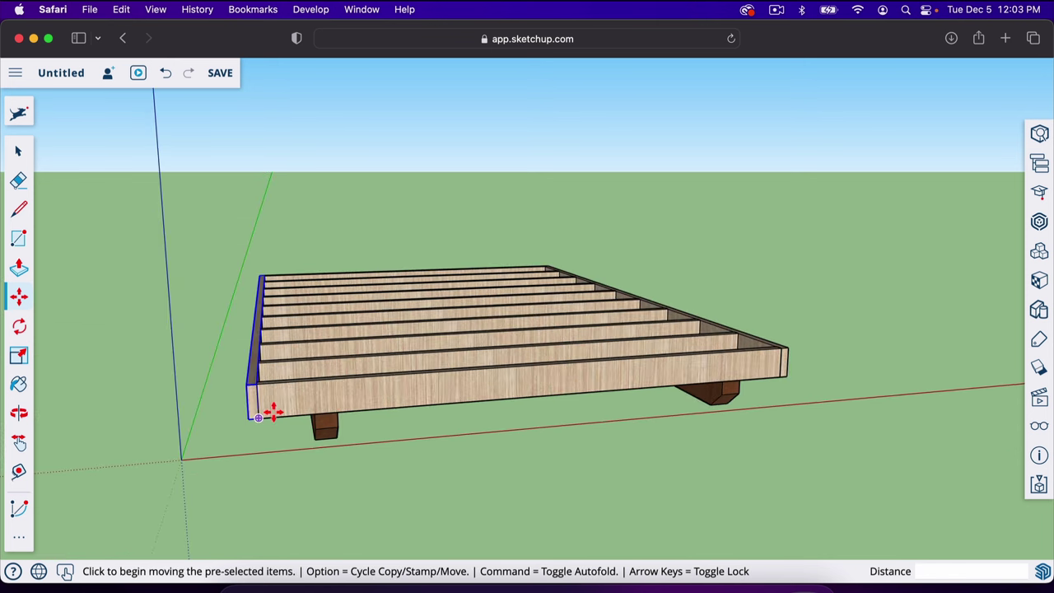
{"action": "scroll", "coordinate": [273, 411], "scroll_direction": "up", "scroll_amount": 3}
{"action": "scroll", "coordinate": [275, 419], "scroll_direction": "up", "scroll_amount": 1}
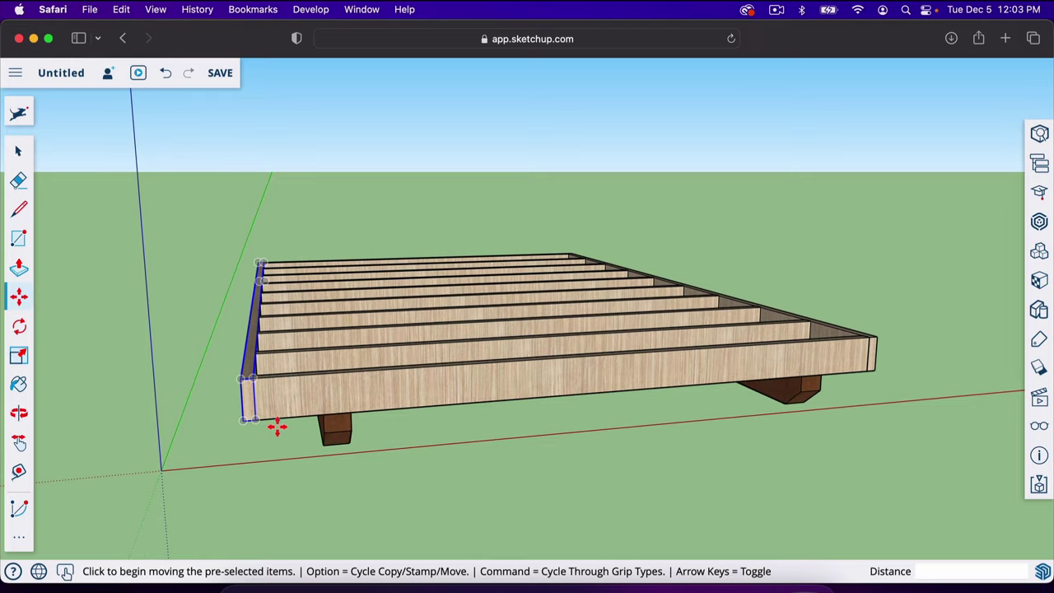
{"action": "key", "text": "o"}
{"action": "left_click_drag", "start_coordinate": [226, 435], "coordinate": [329, 455]}
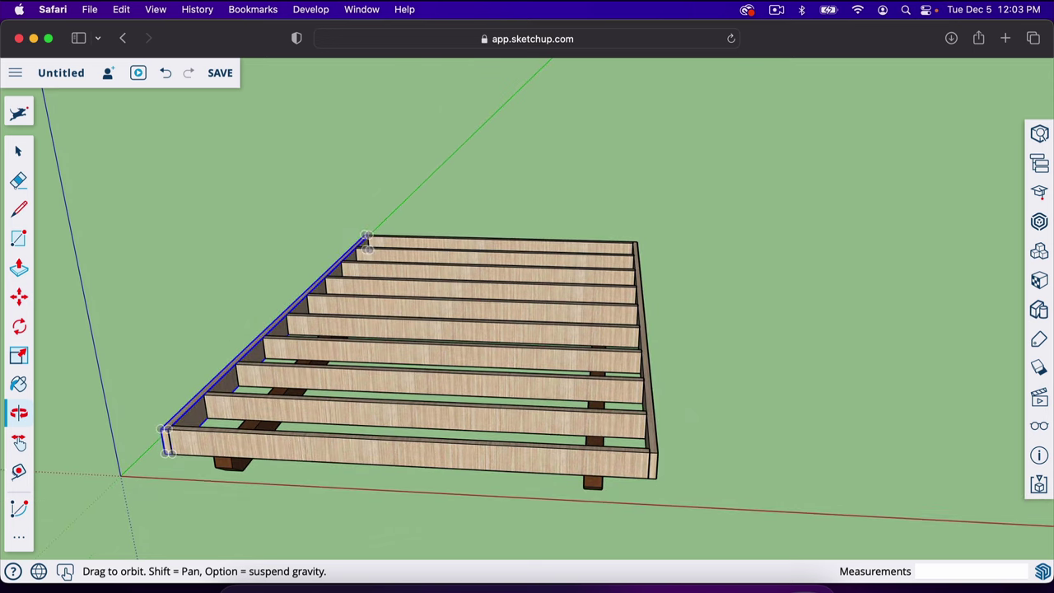
{"action": "key", "text": "space"}
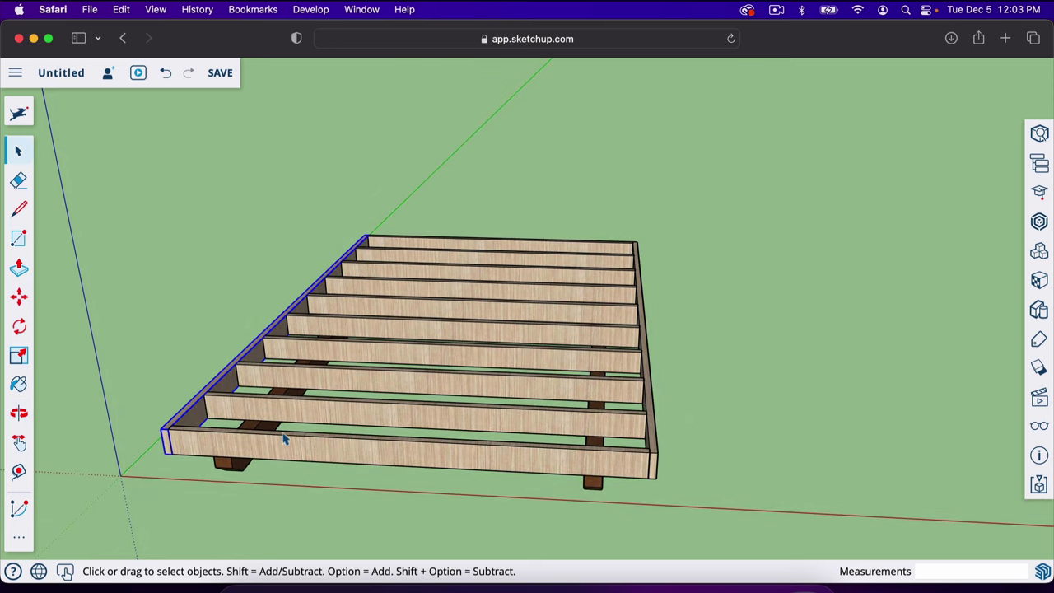
{"action": "left_click", "coordinate": [329, 487]}
{"action": "key", "text": "o"}
{"action": "left_click_drag", "start_coordinate": [658, 400], "coordinate": [353, 451]}
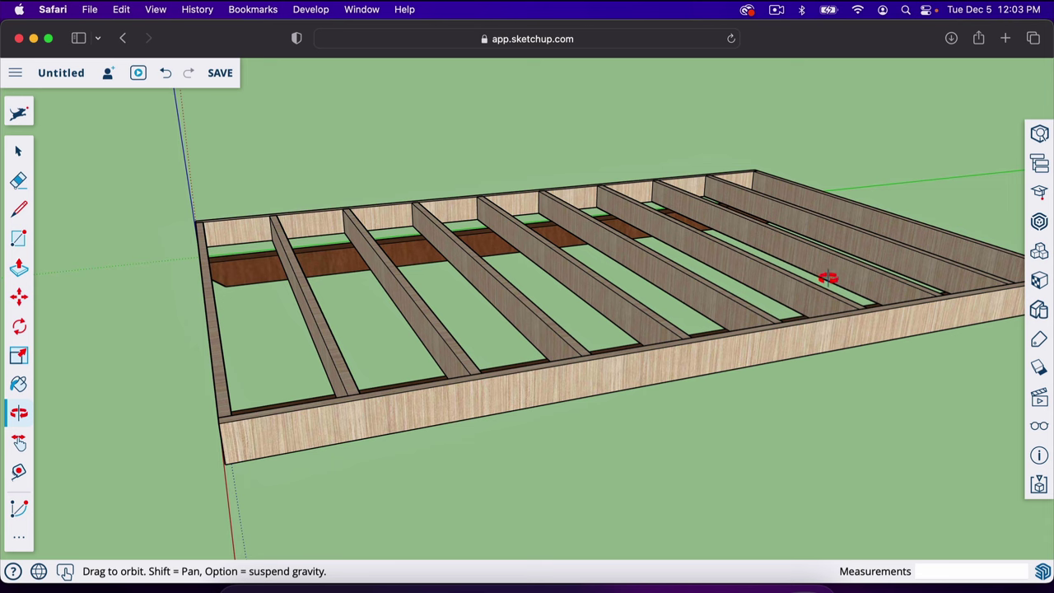
Step: Draw a 48 by 0.75 inch upright rectangle along the end joist's outer top edge, starting at the floor frame's corner
{"action": "scroll", "coordinate": [223, 417], "scroll_direction": "up", "scroll_amount": 3}
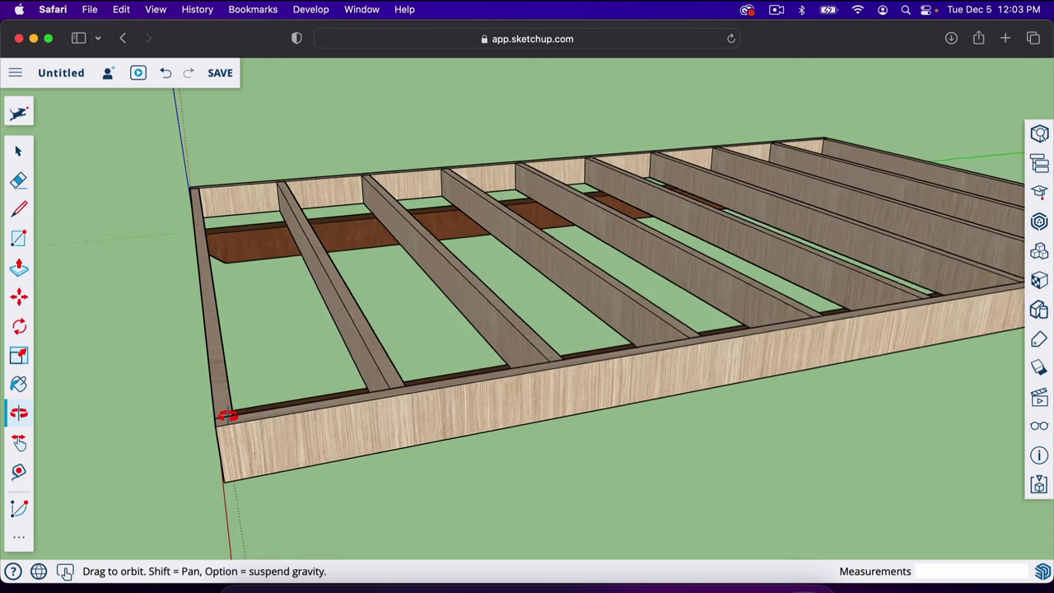
{"action": "left_click_drag", "start_coordinate": [223, 417], "coordinate": [214, 393]}
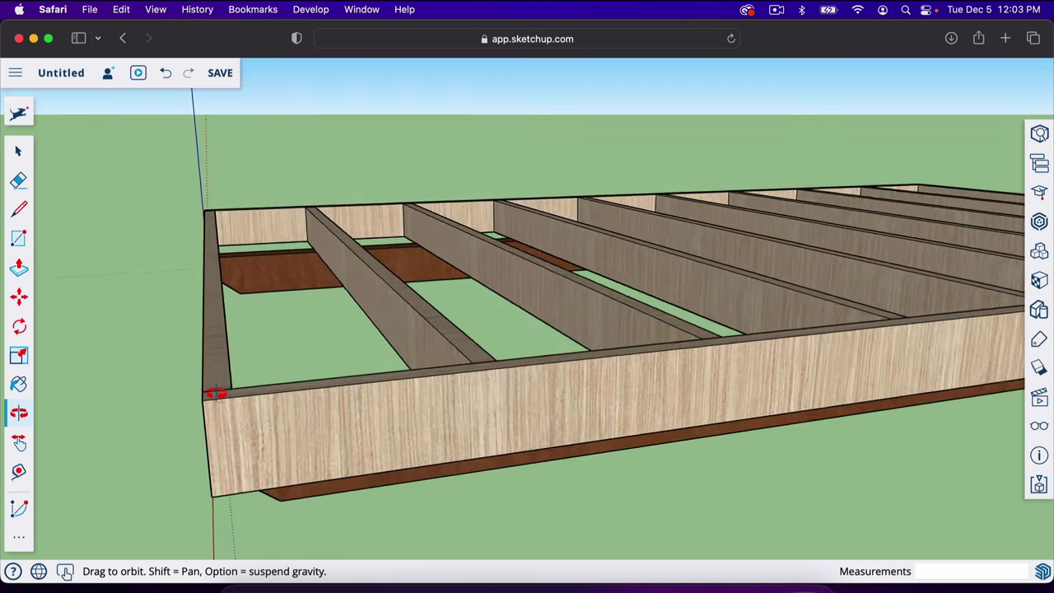
{"action": "scroll", "coordinate": [214, 394], "scroll_direction": "up", "scroll_amount": 3}
{"action": "key", "text": "r"}
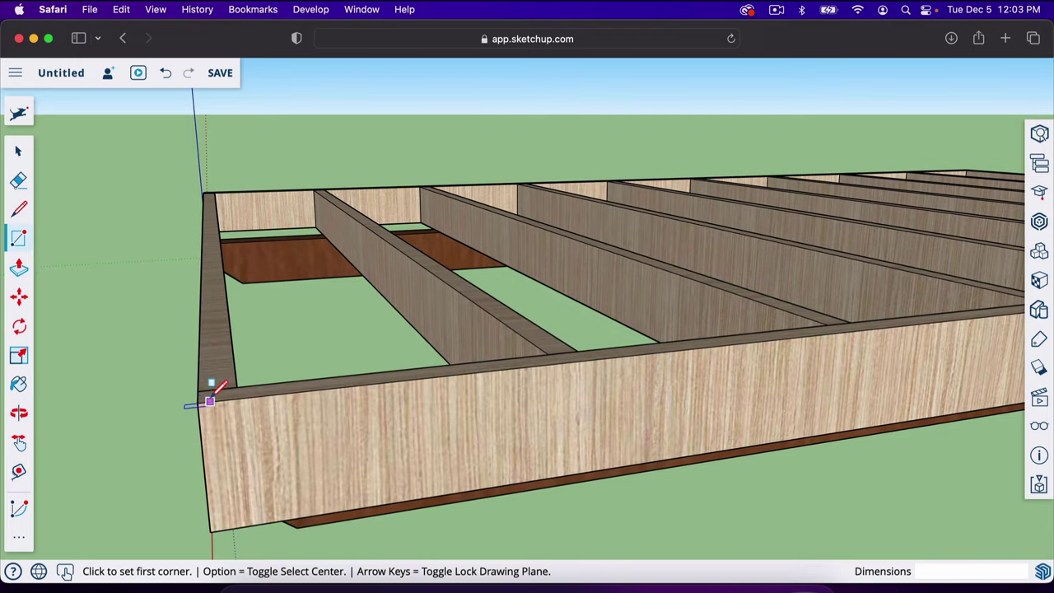
{"action": "left_click", "coordinate": [199, 401]}
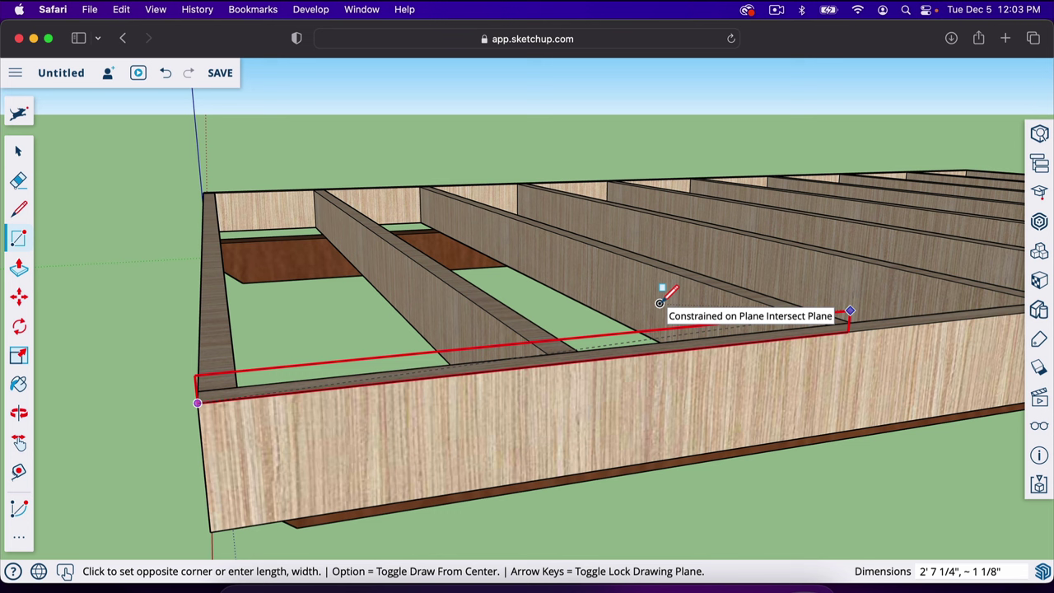
{"action": "type", "text": "48,.75"}
{"action": "key", "text": "Return"}
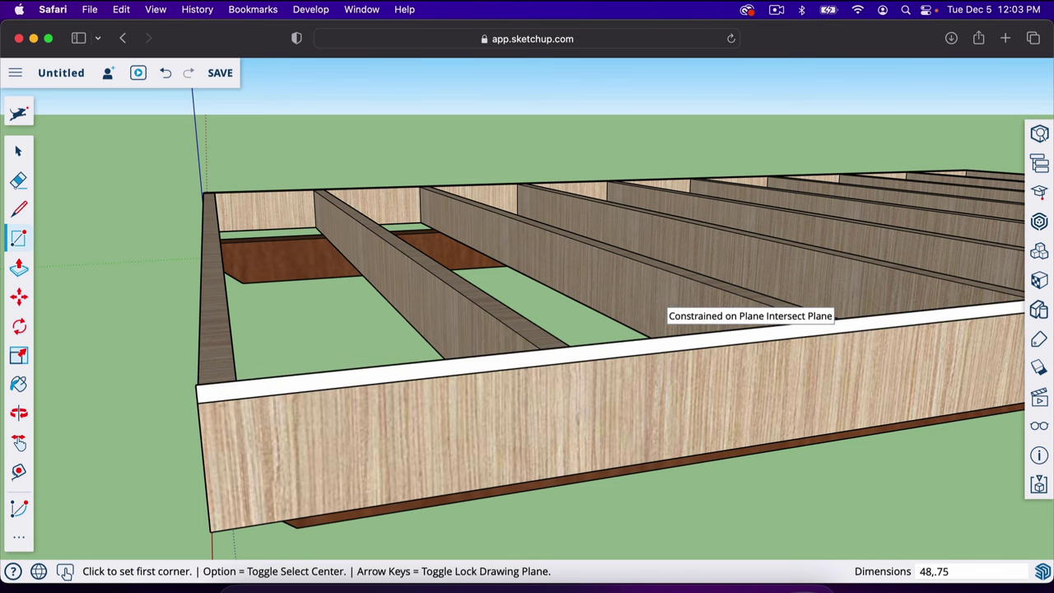
Step: Paint the thin upright rectangle on the end joist with the Wood Veneer 01 material
{"action": "middle_click_drag", "start_coordinate": [659, 308], "coordinate": [713, 332]}
{"action": "scroll", "coordinate": [712, 330], "scroll_direction": "up", "scroll_amount": 3}
{"action": "key", "text": "b"}
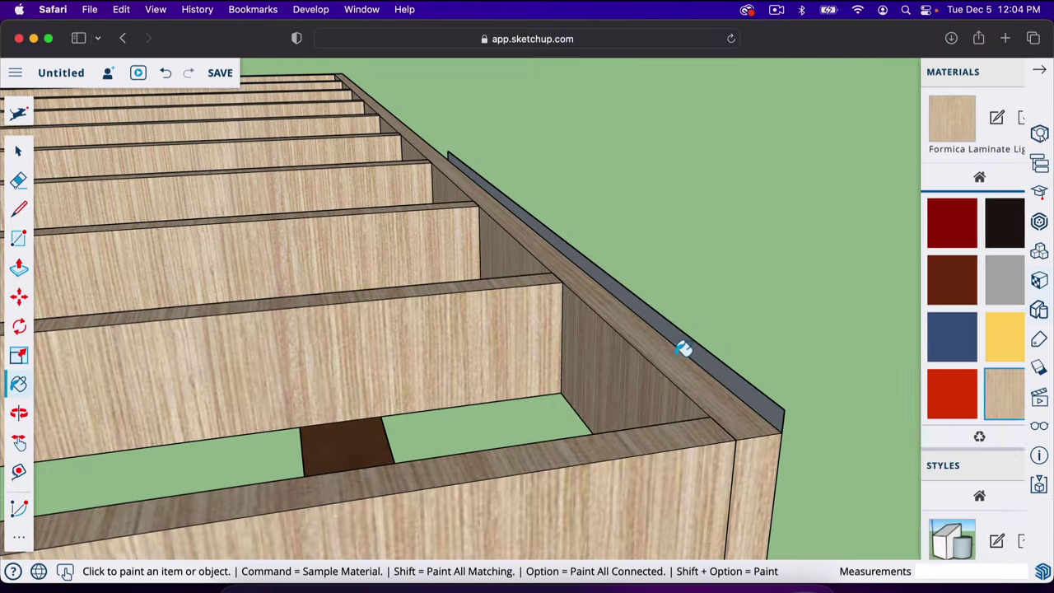
{"action": "left_click", "coordinate": [929, 396]}
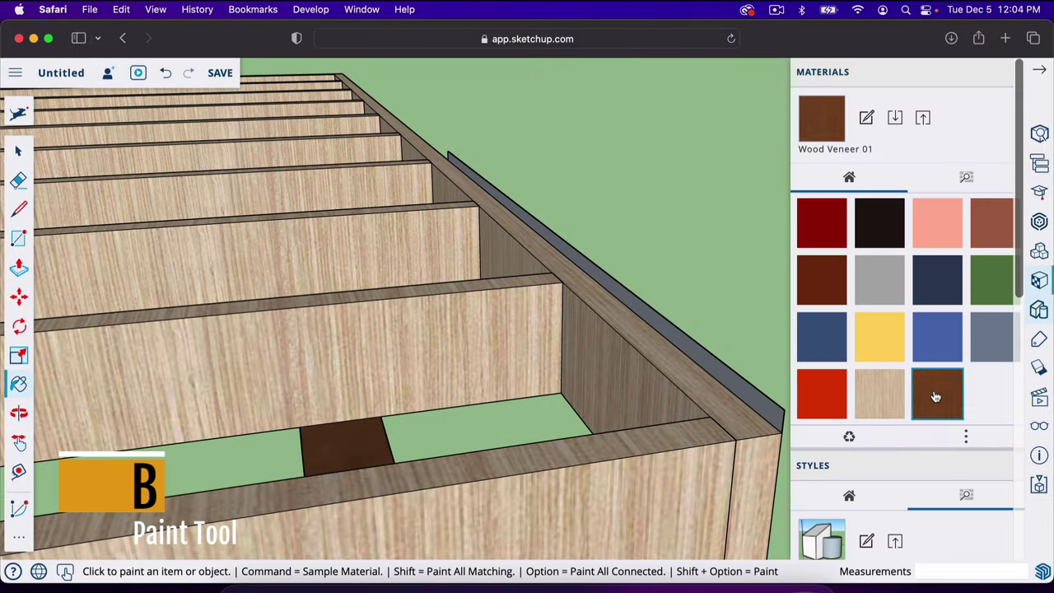
{"action": "left_click", "coordinate": [706, 354]}
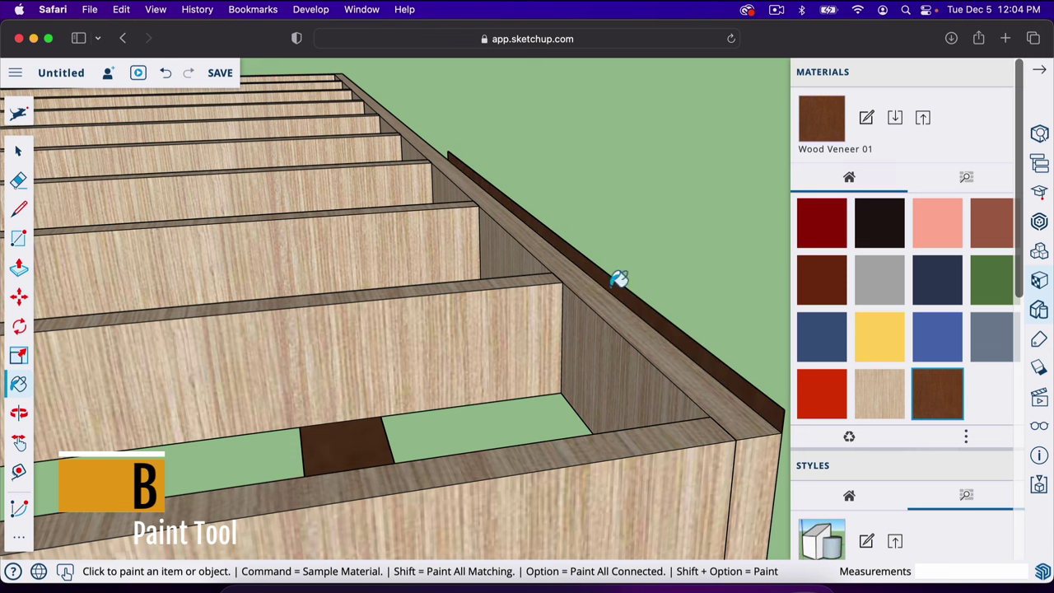
{"action": "left_click", "coordinate": [1042, 74]}
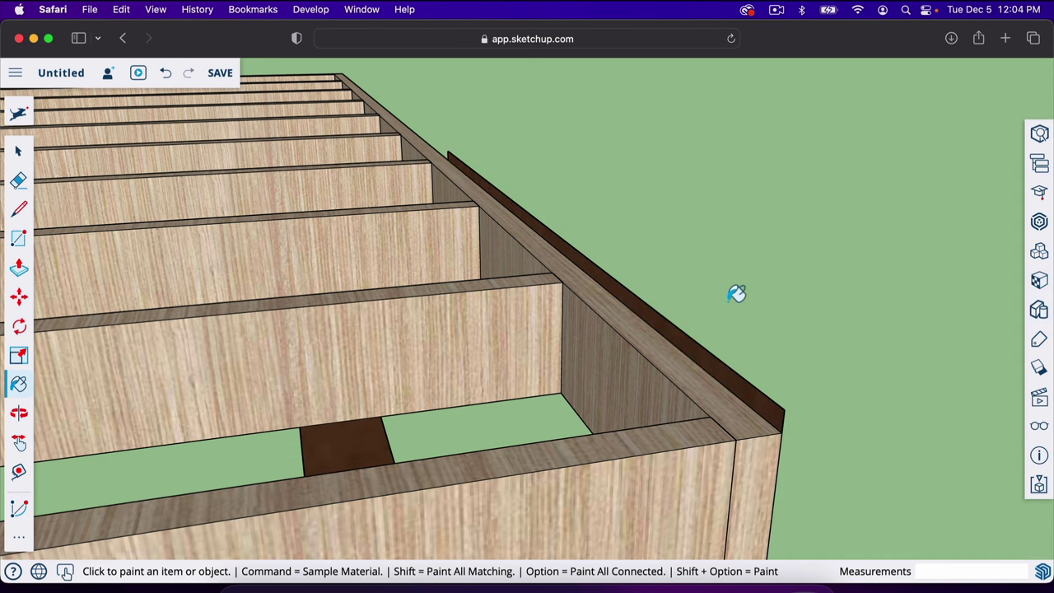
Step: Extrude the painted rectangle 96 inches across the floor joists to form a plywood sheet
{"action": "key", "text": "p"}
{"action": "left_click", "coordinate": [684, 354]}
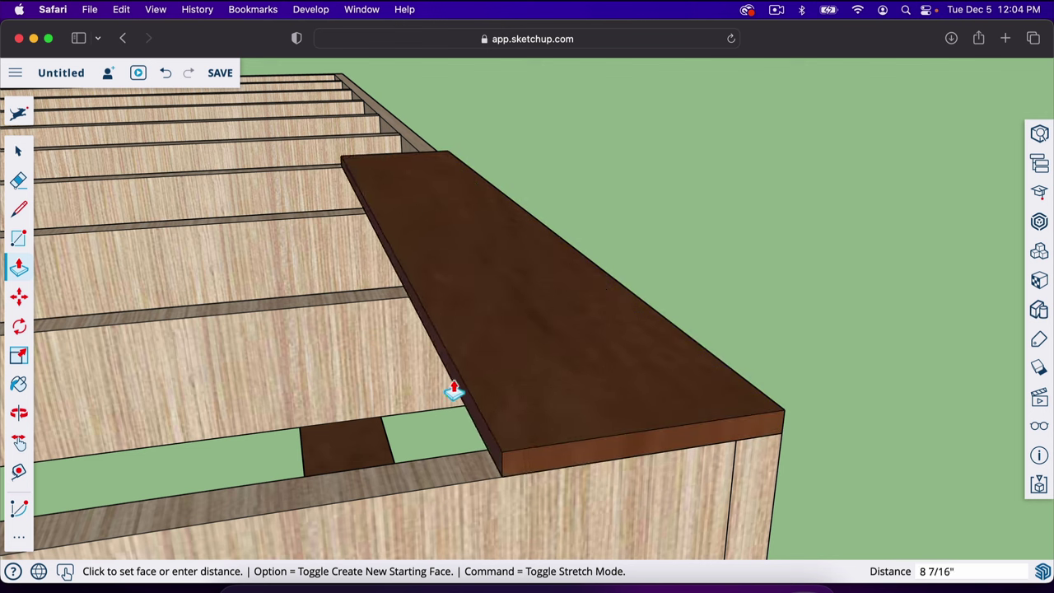
{"action": "left_click", "coordinate": [454, 392]}
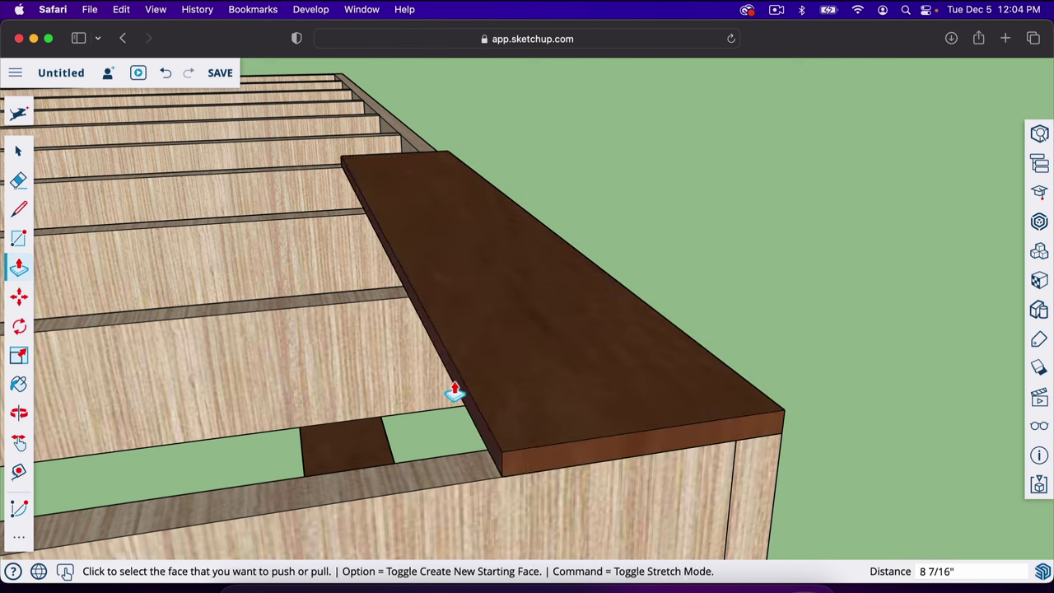
{"action": "type", "text": "96"}
{"action": "key", "text": "Return"}
{"action": "scroll", "coordinate": [652, 484], "scroll_direction": "down", "scroll_amount": 5}
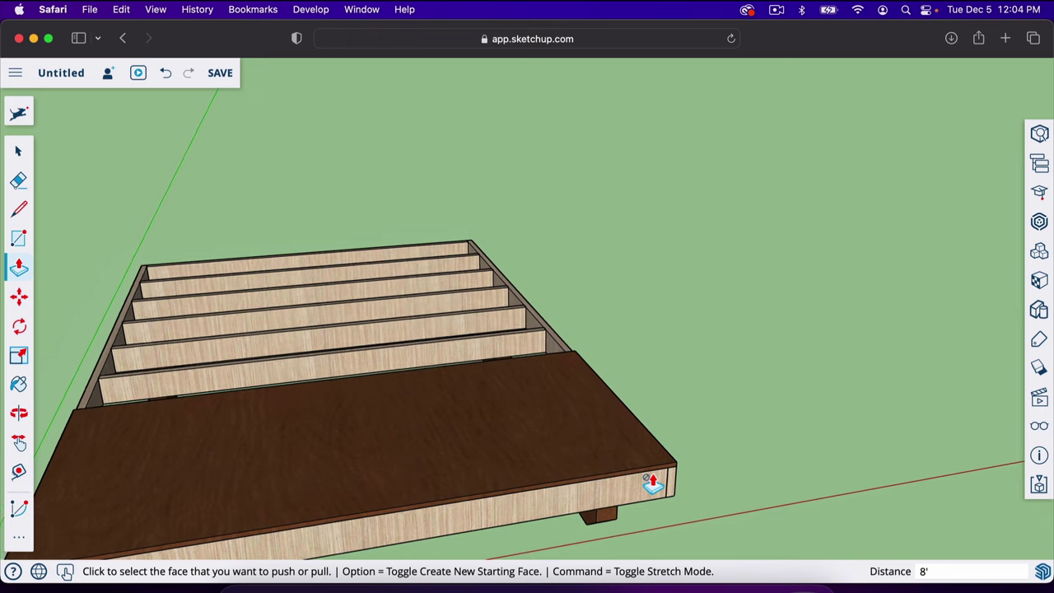
Step: Make the whole extruded sheet on top of the floor joists a component named "plywood"
{"action": "key", "text": "o"}
{"action": "left_click_drag", "start_coordinate": [606, 506], "coordinate": [235, 477]}
{"action": "left_click_drag", "start_coordinate": [376, 440], "coordinate": [364, 249]}
{"action": "scroll", "coordinate": [364, 296], "scroll_direction": "up", "scroll_amount": 4}
{"action": "scroll", "coordinate": [333, 231], "scroll_direction": "down", "scroll_amount": 5}
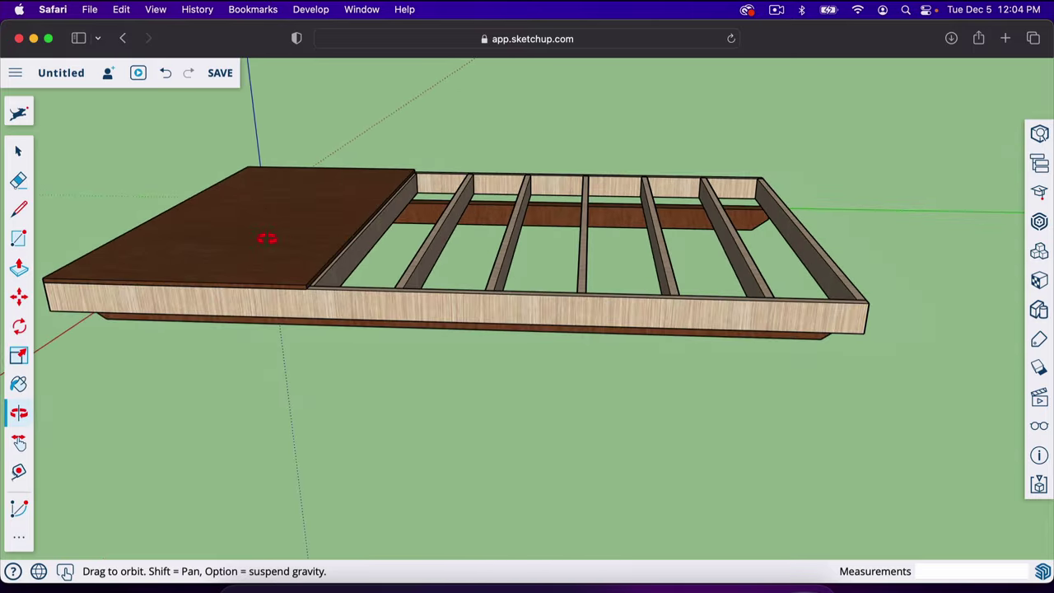
{"action": "scroll", "coordinate": [267, 239], "scroll_direction": "up", "scroll_amount": 3}
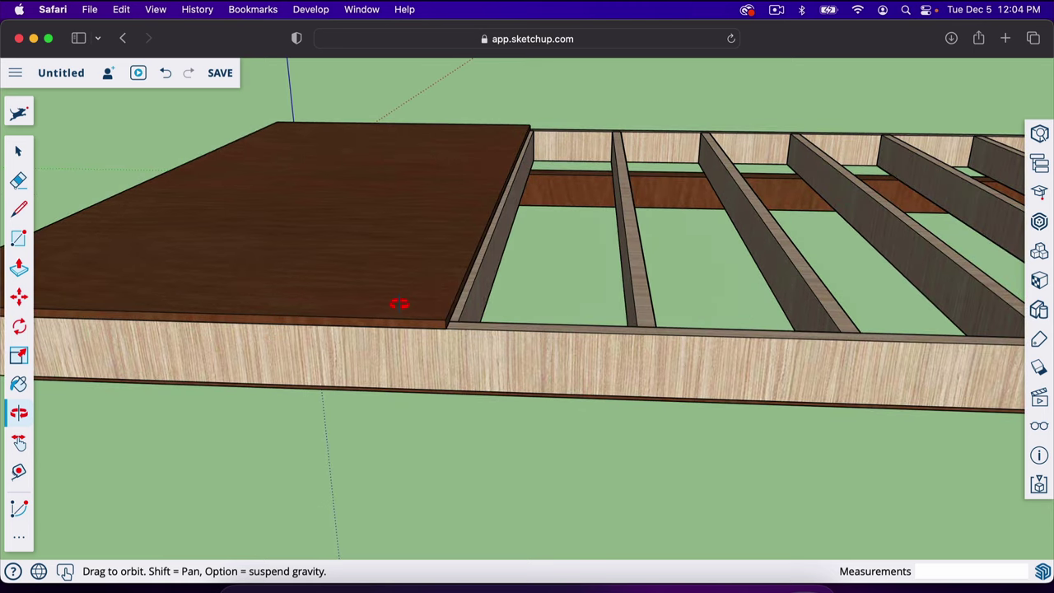
{"action": "key", "text": "space"}
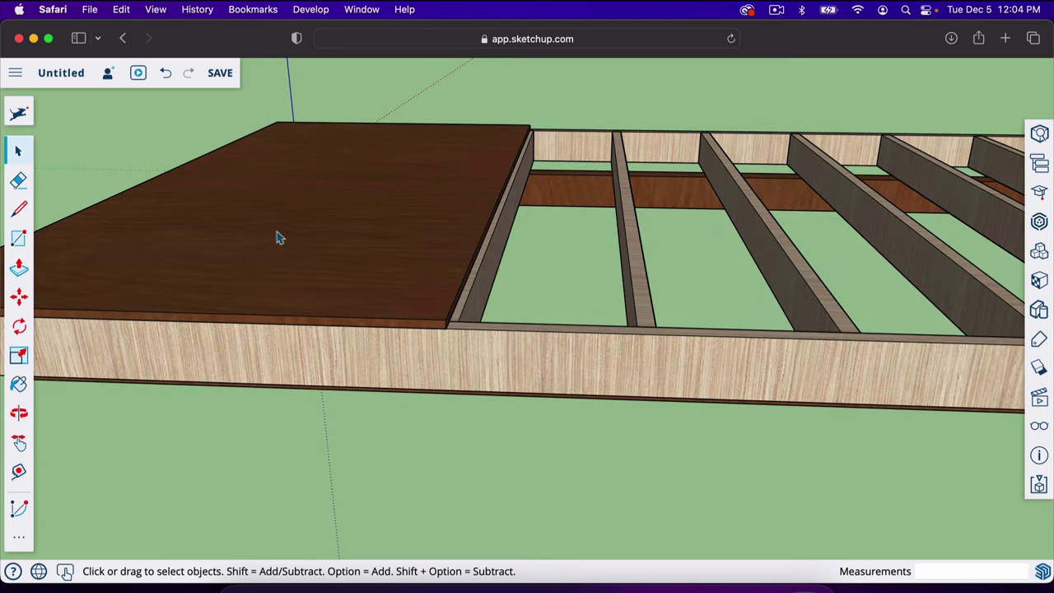
{"action": "left_click", "coordinate": [366, 237]}
{"action": "right_click", "coordinate": [368, 238]}
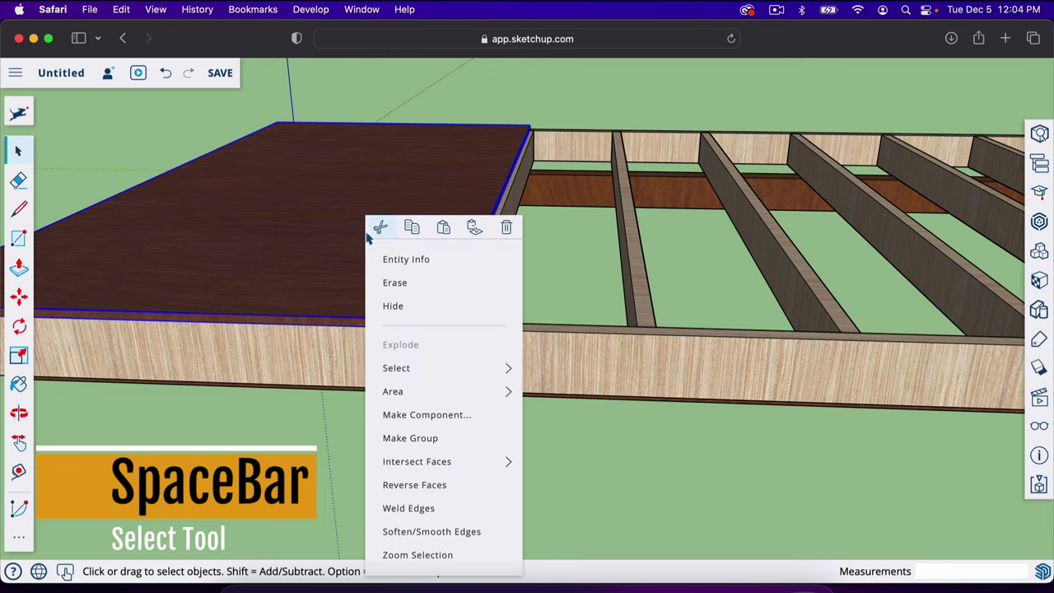
{"action": "left_click", "coordinate": [443, 416]}
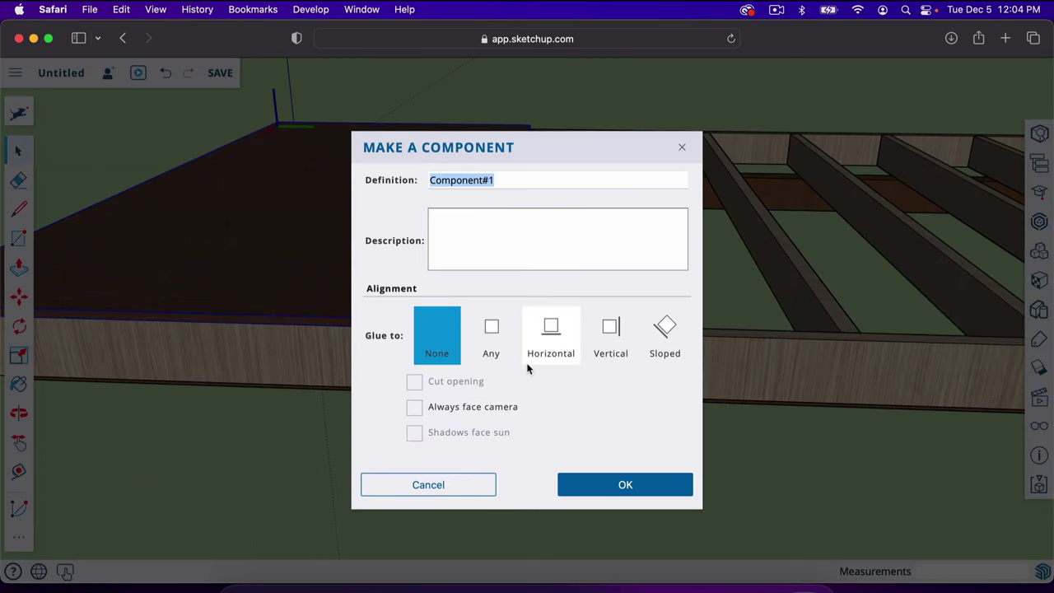
{"action": "type", "text": "plywood"}
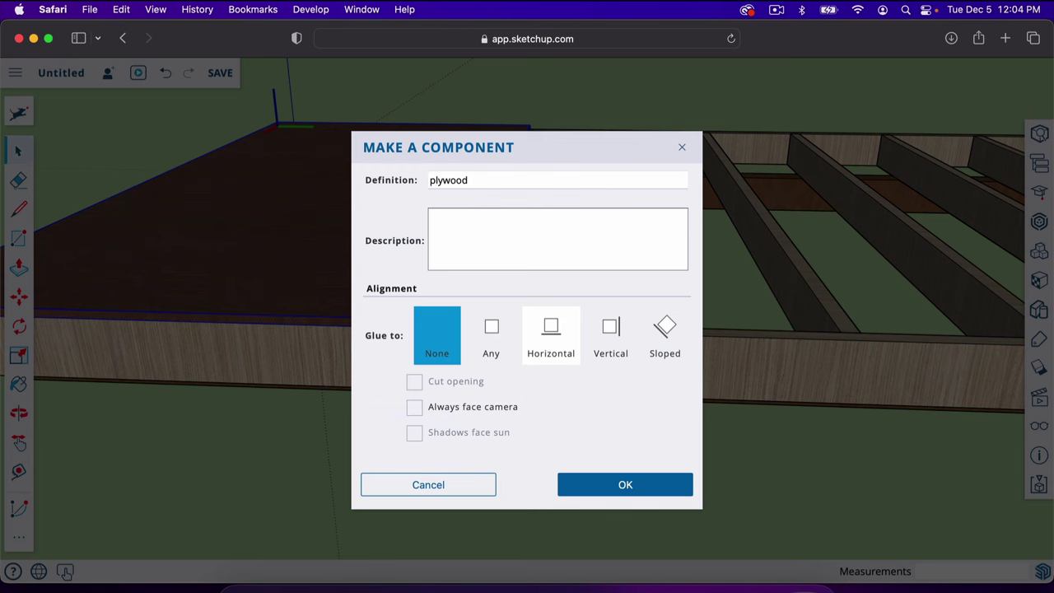
{"action": "key", "text": "Return"}
Step: Copy the plywood sheet along the green axis at 48-inch spacing, making two copies to cover the rest of the floor frame
{"action": "scroll", "coordinate": [527, 346], "scroll_direction": "up", "scroll_amount": 3}
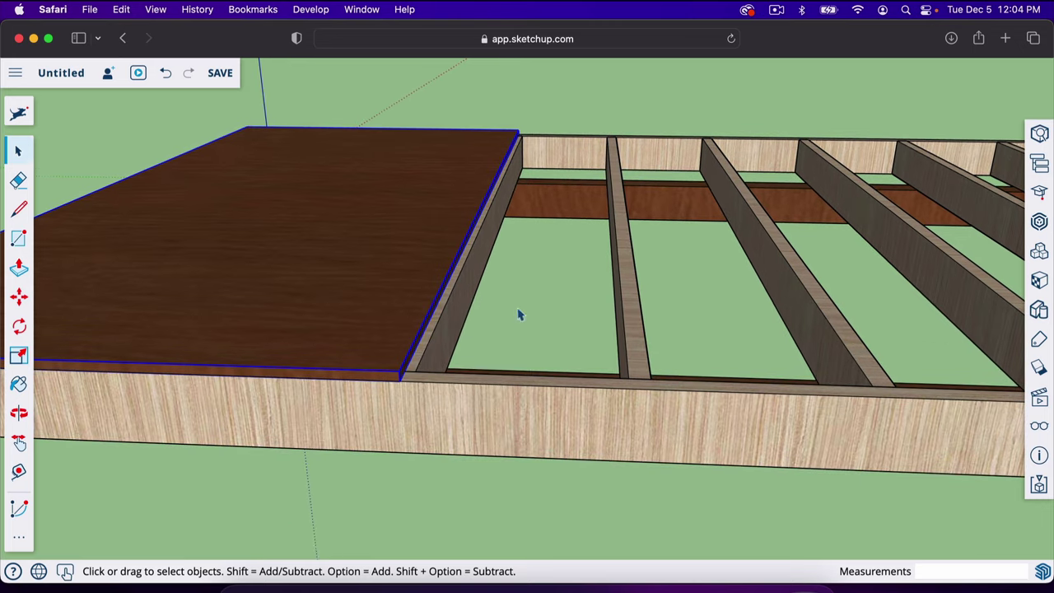
{"action": "key", "text": "m"}
{"action": "key", "text": "alt"}
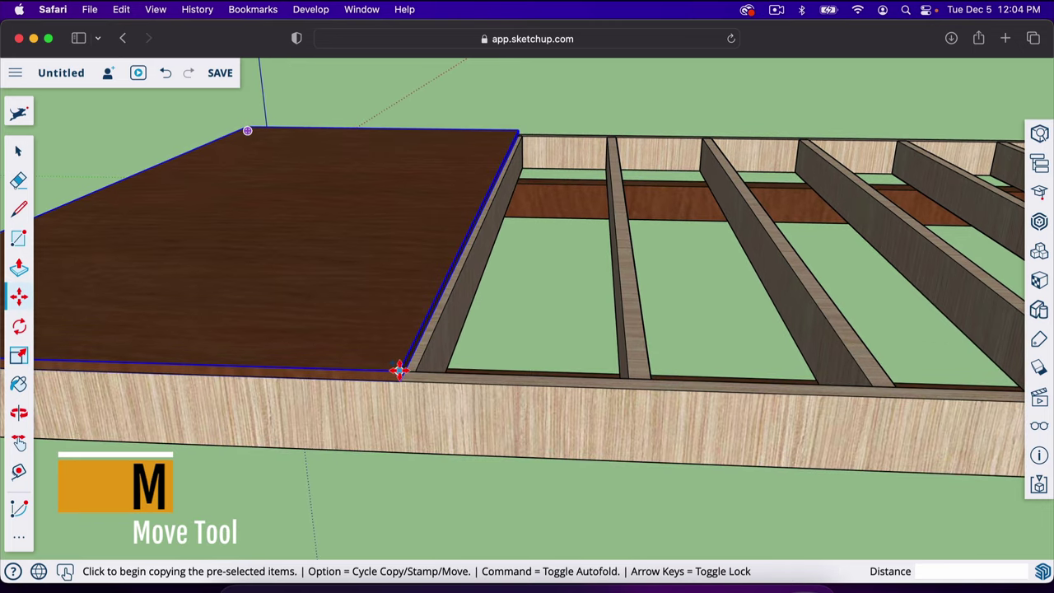
{"action": "left_click", "coordinate": [399, 371]}
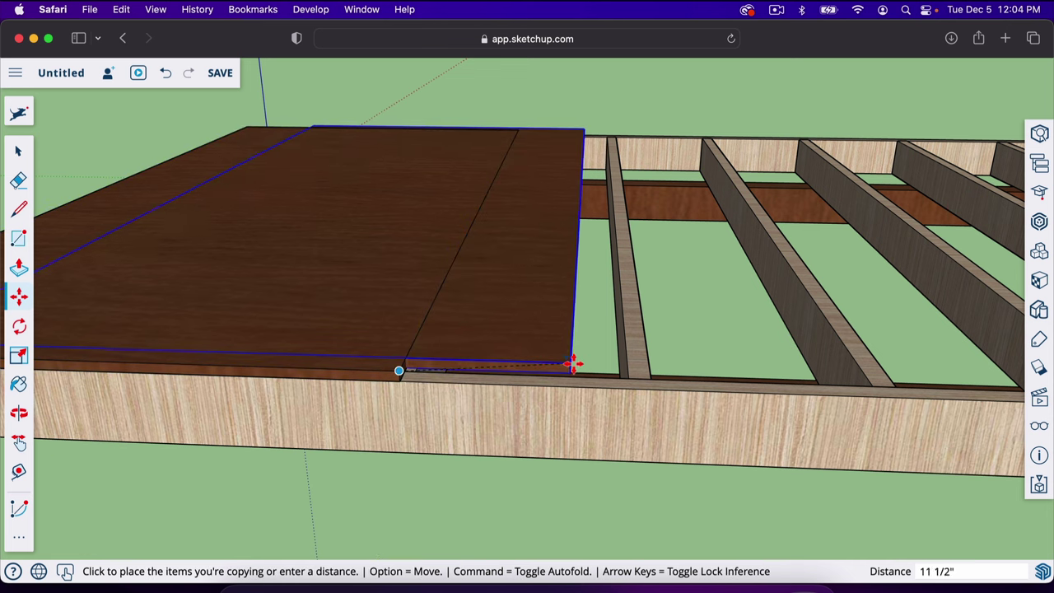
{"action": "left_click", "coordinate": [641, 376]}
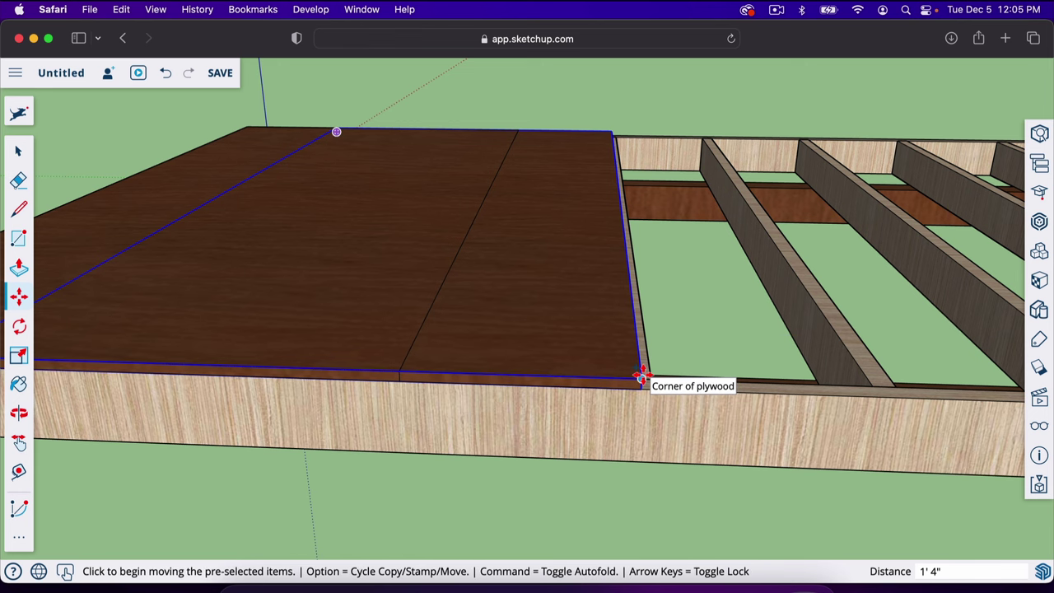
{"action": "type", "text": "48"}
{"action": "key", "text": "Return"}
{"action": "scroll", "coordinate": [638, 375], "scroll_direction": "down", "scroll_amount": 6}
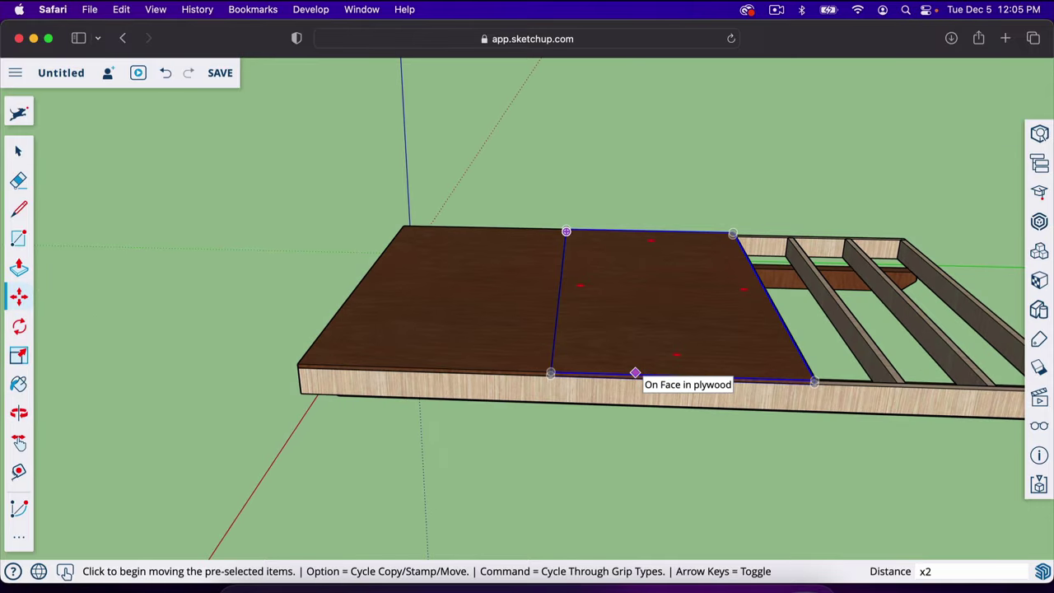
{"action": "key", "text": "Return"}
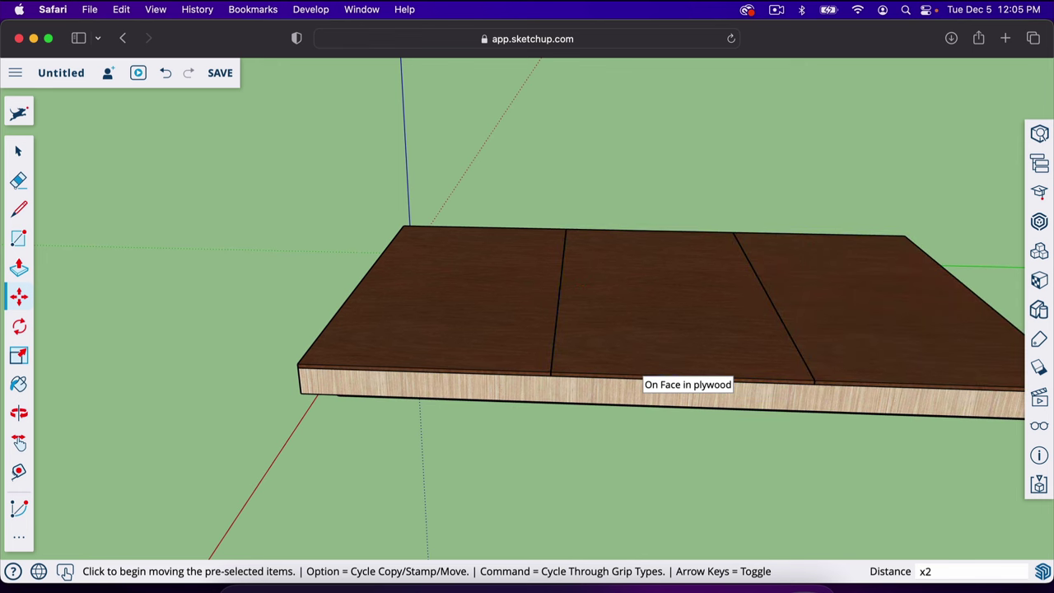
Step: Examine the plywood floor deck from several sides, ending with a close view of its front corner above the end joist
{"action": "key", "text": "o"}
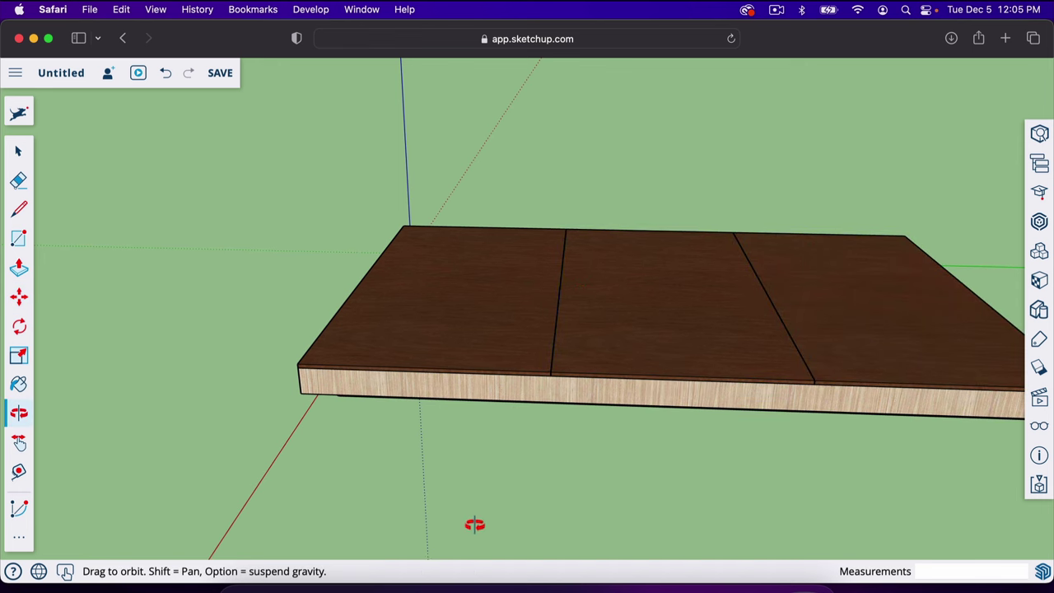
{"action": "left_click_drag", "start_coordinate": [470, 522], "coordinate": [656, 333]}
{"action": "left_click_drag", "start_coordinate": [516, 285], "coordinate": [645, 256]}
{"action": "left_click_drag", "start_coordinate": [567, 328], "coordinate": [542, 349]}
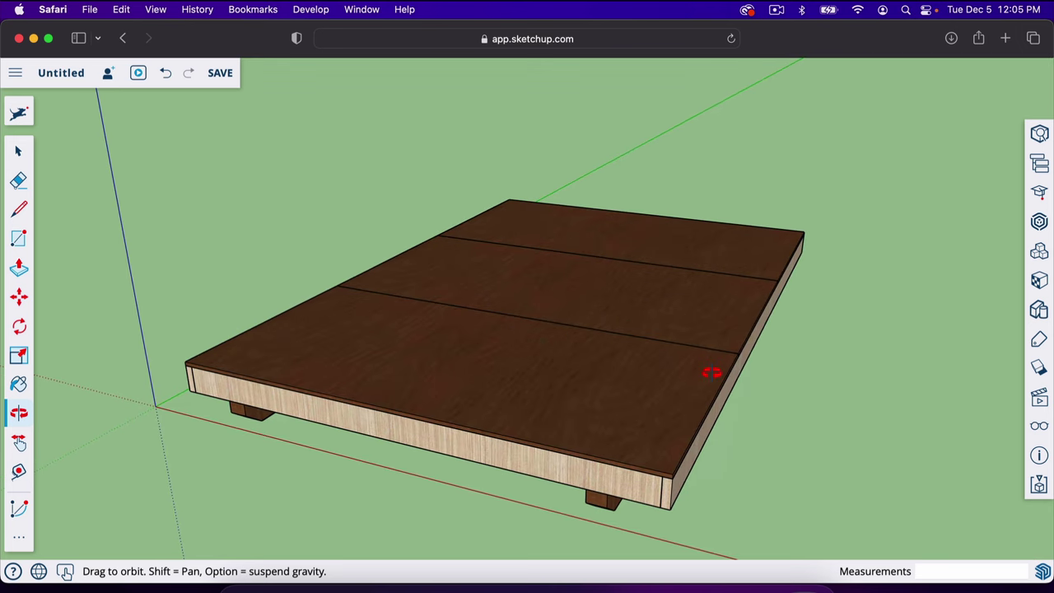
{"action": "scroll", "coordinate": [673, 445], "scroll_direction": "up", "scroll_amount": 3}
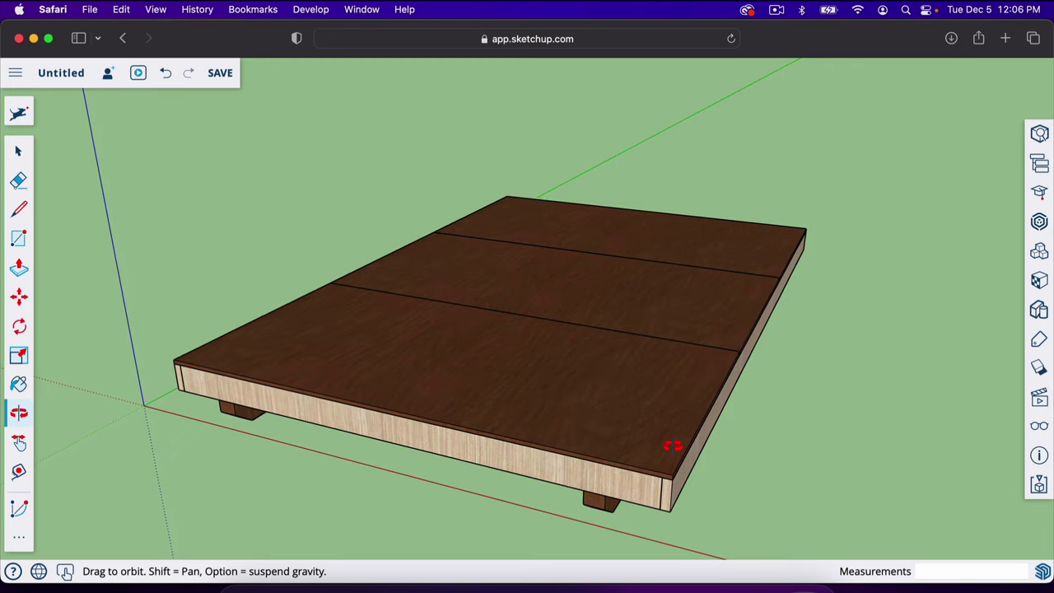
{"action": "scroll", "coordinate": [670, 431], "scroll_direction": "up", "scroll_amount": 4}
{"action": "scroll", "coordinate": [667, 433], "scroll_direction": "up", "scroll_amount": 5}
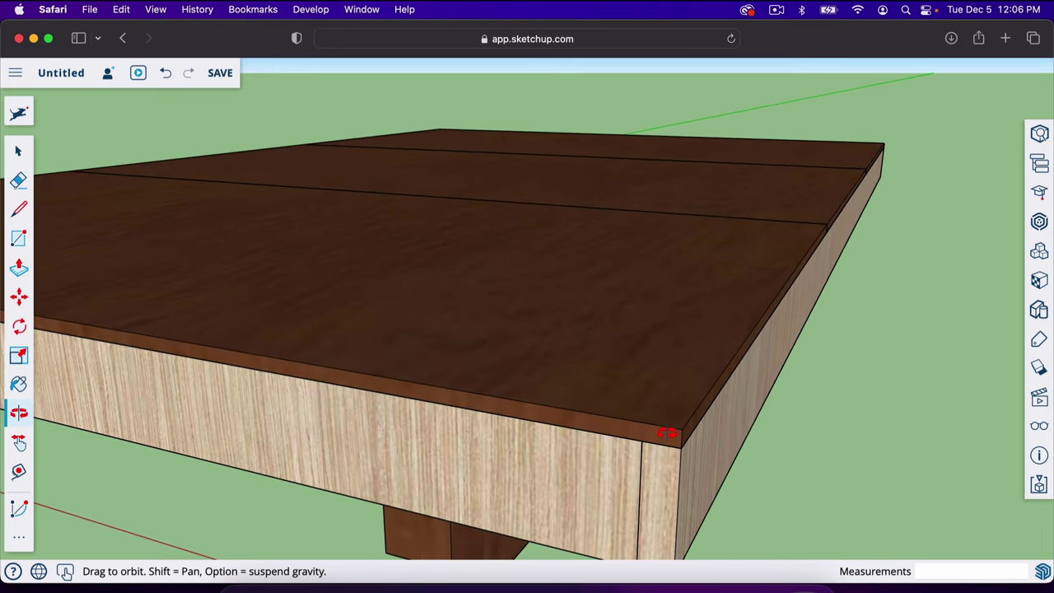
{"action": "key", "text": "r"}
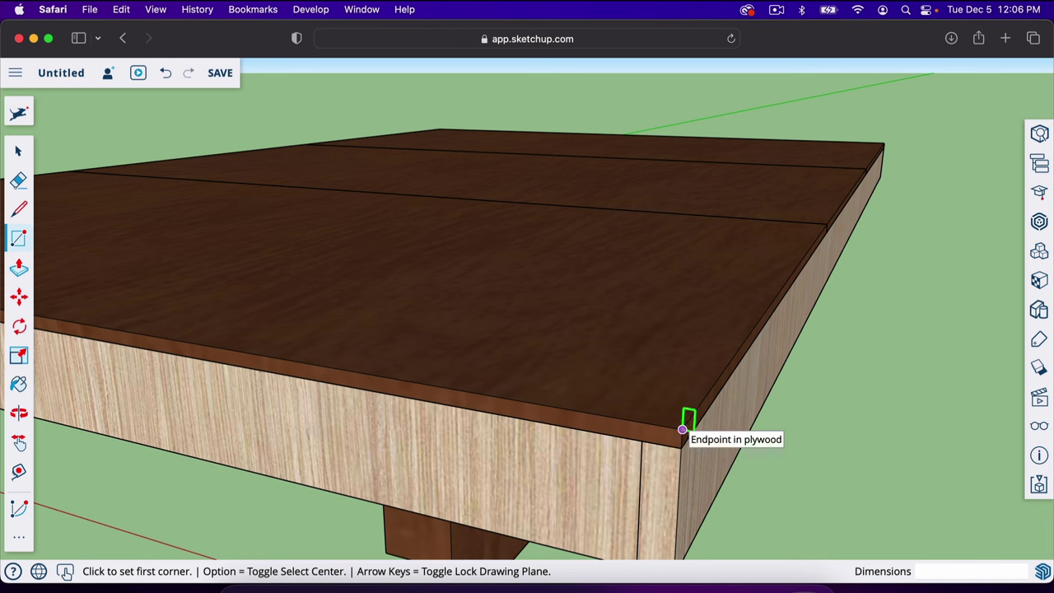
{"action": "left_click", "coordinate": [682, 428]}
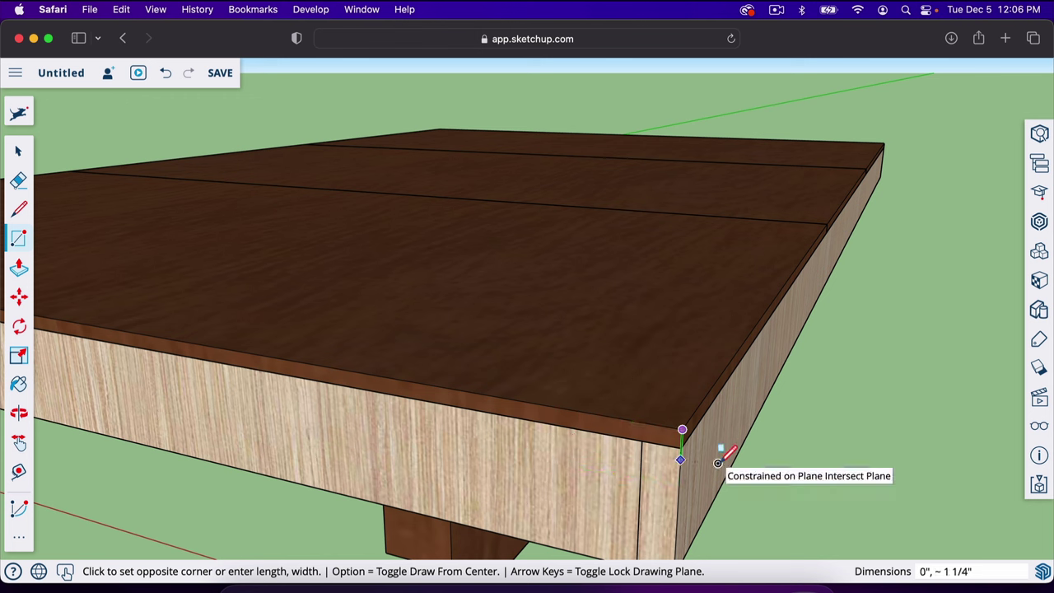
{"action": "key", "text": "space"}
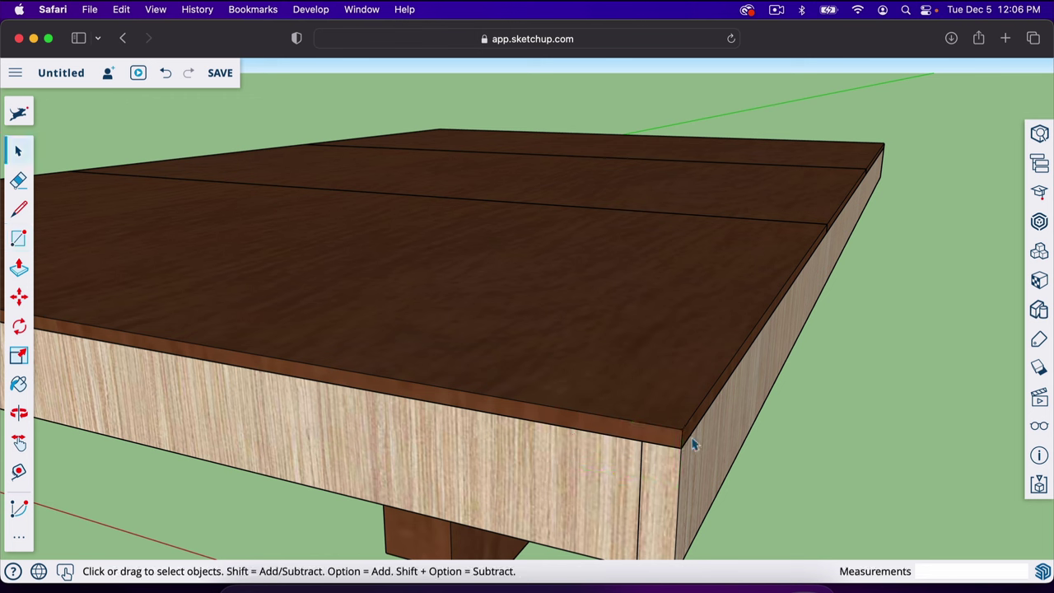
Step: Draw an upright rectangle 1.5 inches high and 3.5 inches wide on the front corner of the plywood deck
{"action": "key", "text": "l"}
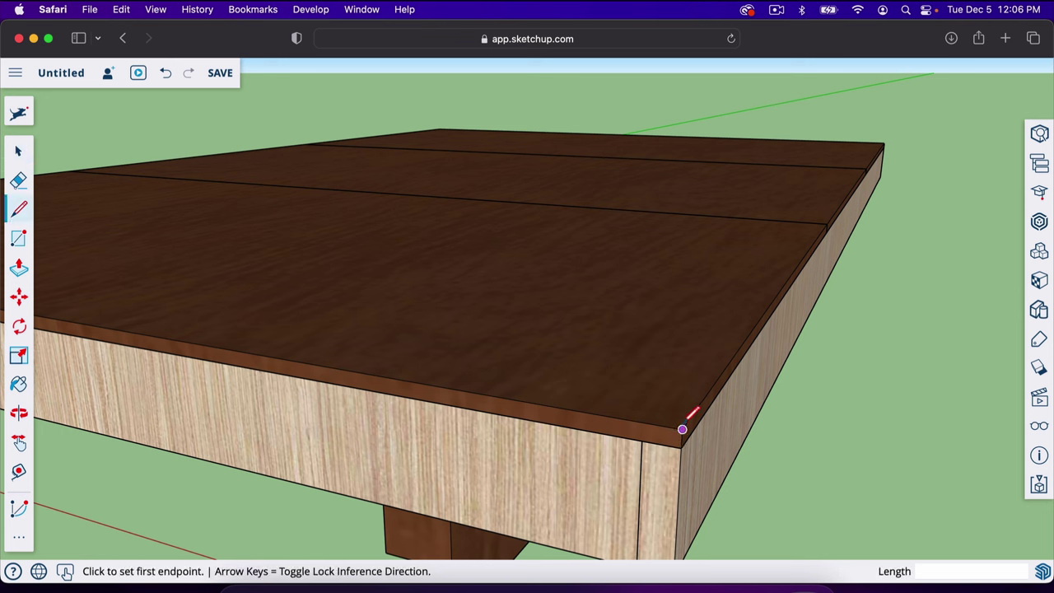
{"action": "left_click", "coordinate": [683, 427]}
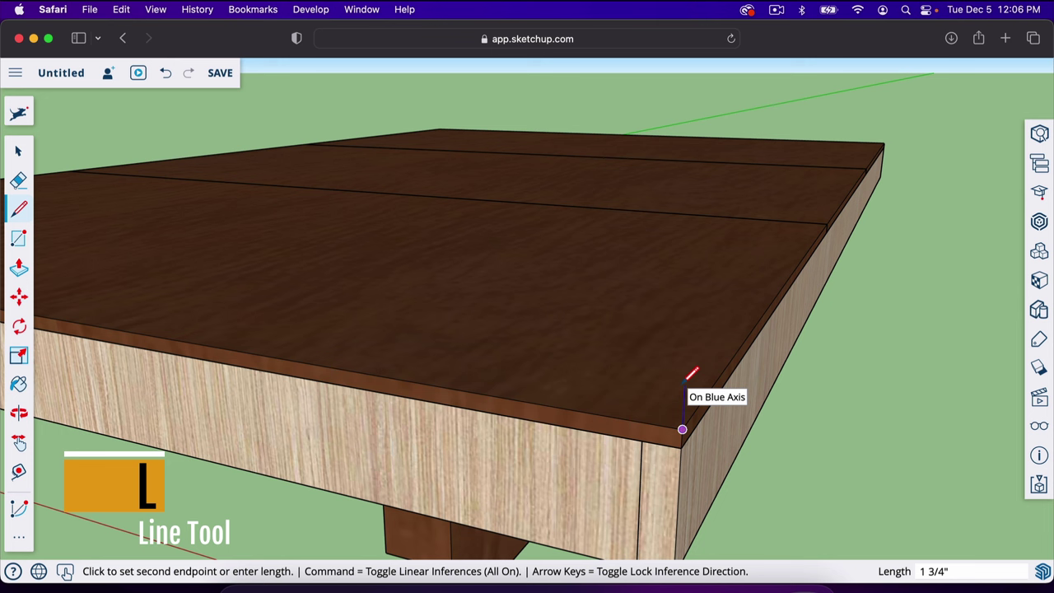
{"action": "type", "text": "1.5"}
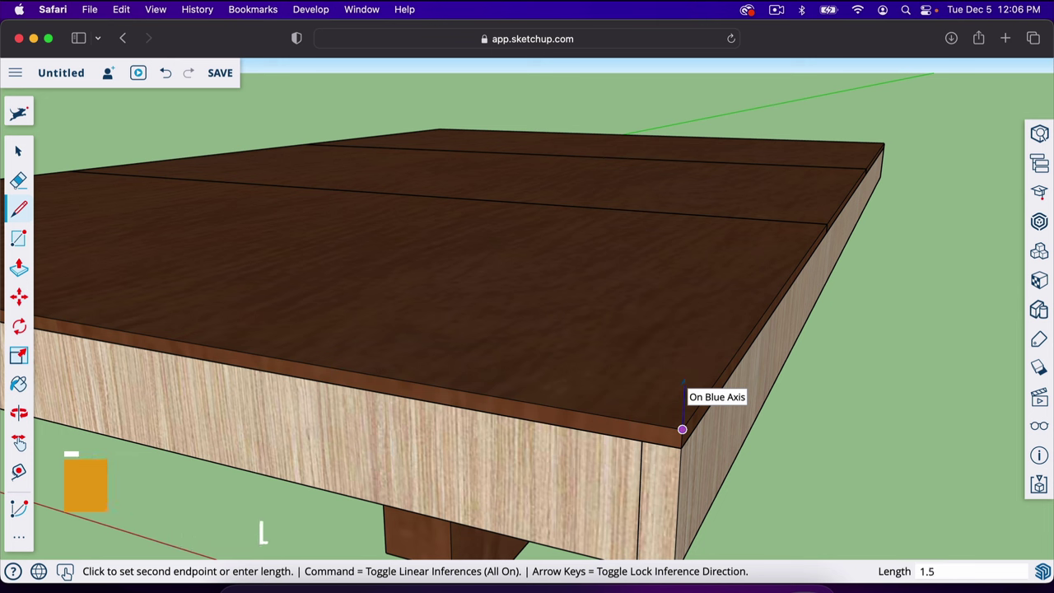
{"action": "key", "text": "Return"}
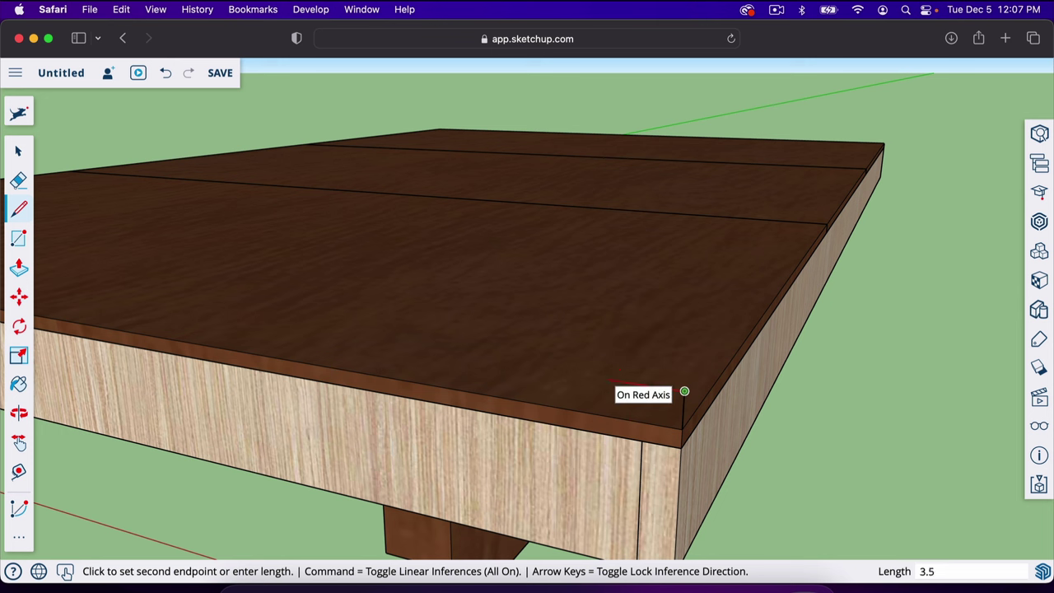
{"action": "type", "text": "3.5"}
{"action": "key", "text": "Return"}
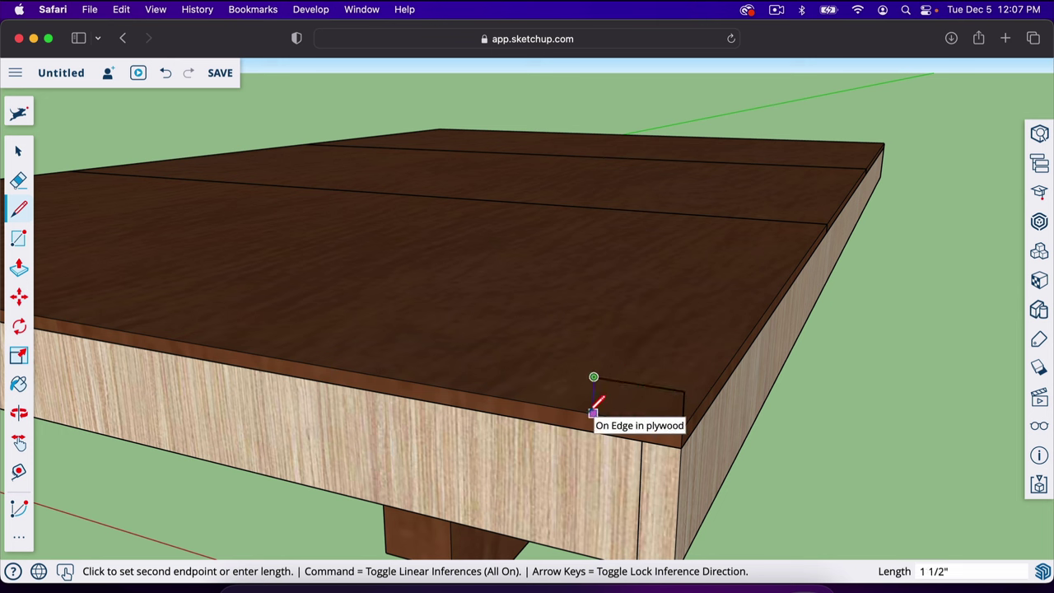
{"action": "left_click", "coordinate": [594, 413]}
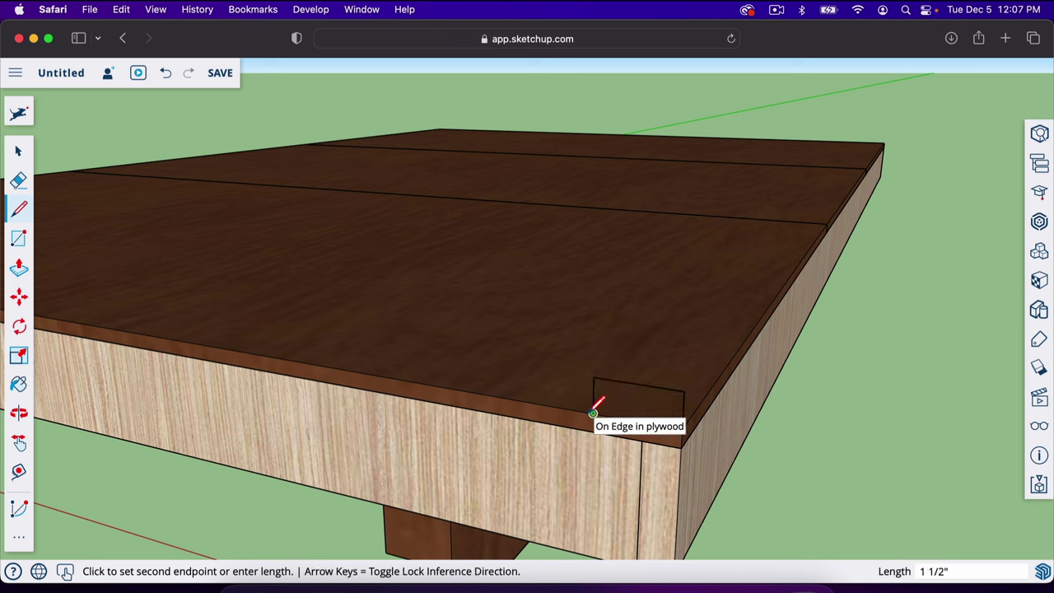
{"action": "left_click", "coordinate": [683, 428]}
Step: Paint the small upright rectangle at the deck corner with Formica Laminate Light
{"action": "key", "text": "o"}
{"action": "left_click_drag", "start_coordinate": [776, 471], "coordinate": [317, 493]}
{"action": "key", "text": "b"}
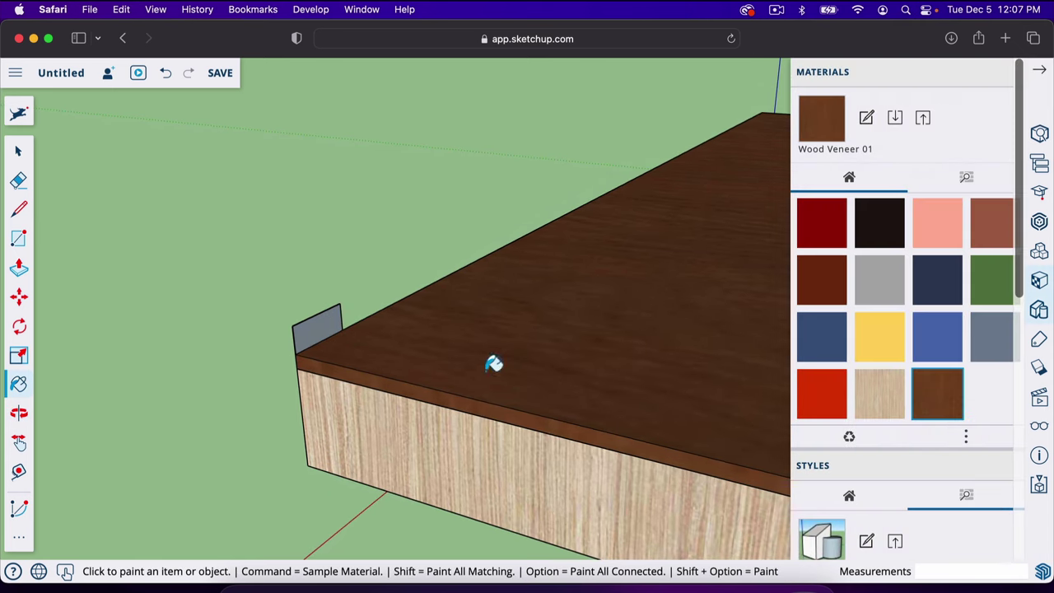
{"action": "left_click", "coordinate": [891, 401]}
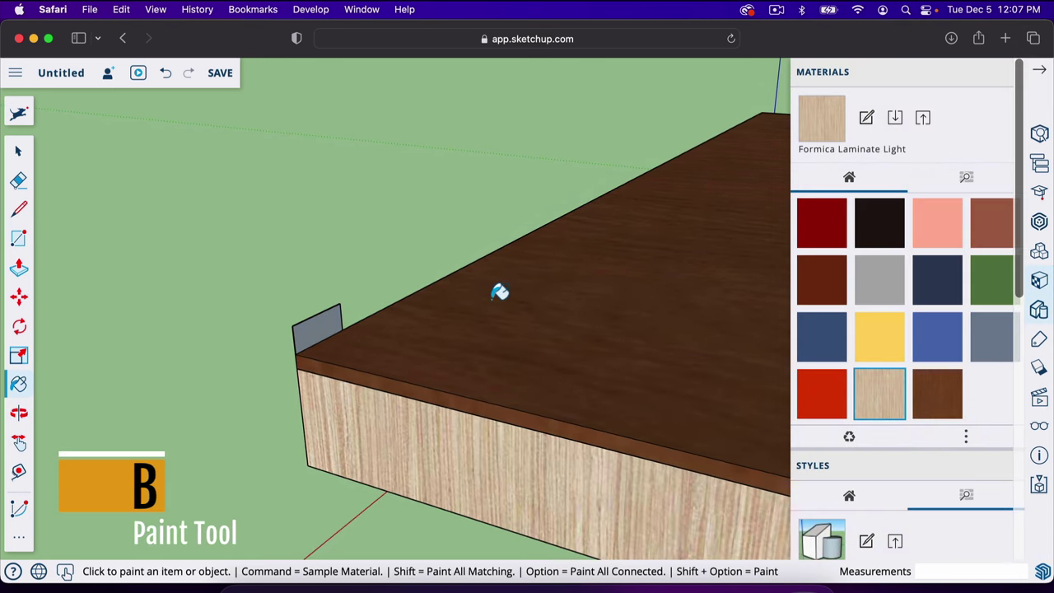
{"action": "left_click", "coordinate": [315, 326]}
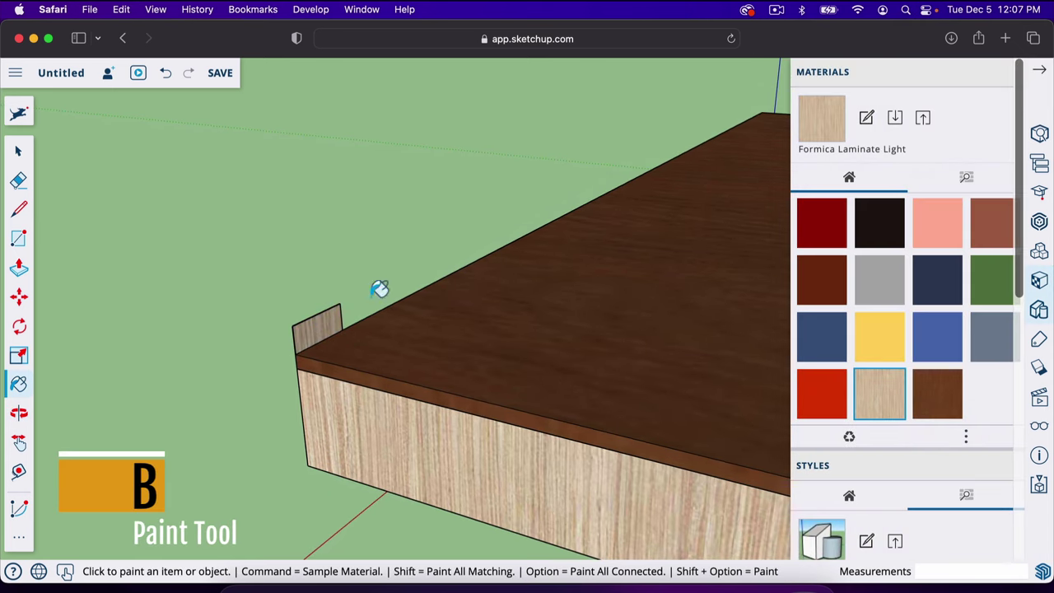
{"action": "left_click", "coordinate": [1039, 70]}
Step: Extrude the painted rectangle 12 feet along the long edge of the plywood deck to form a wall plate
{"action": "key", "text": "p"}
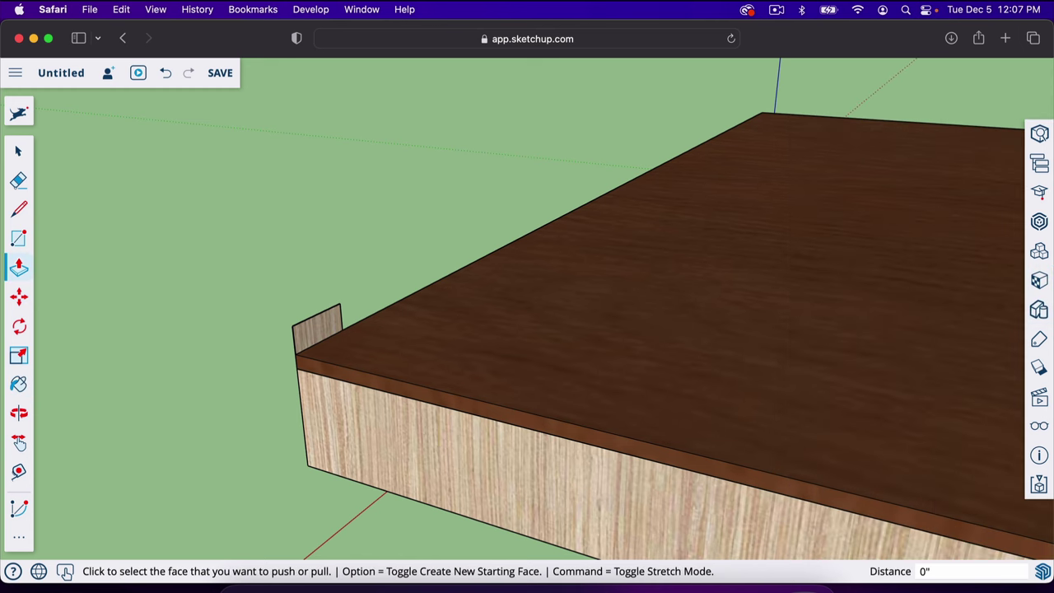
{"action": "left_click", "coordinate": [323, 333]}
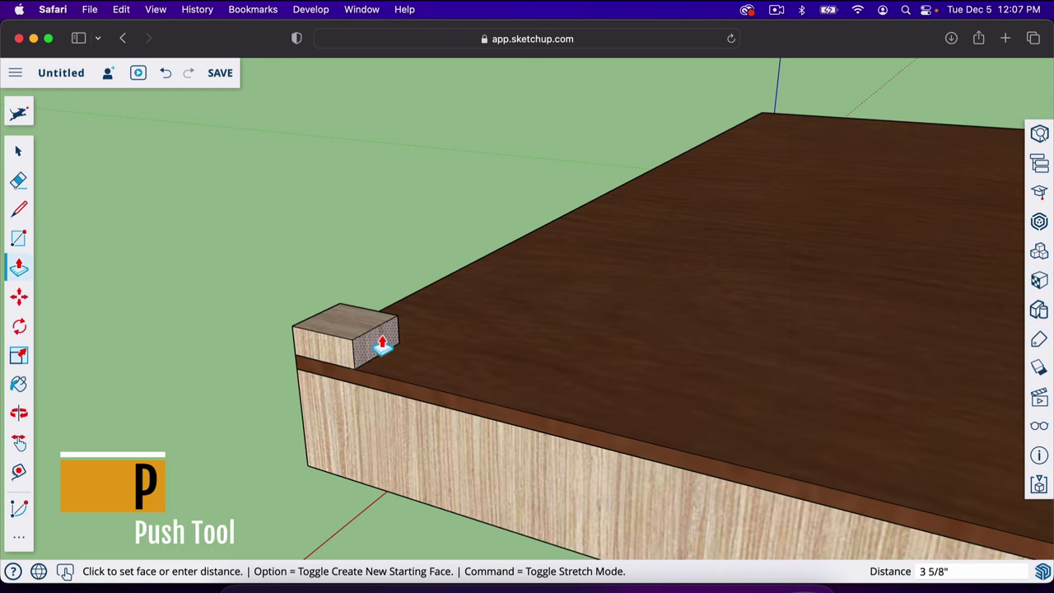
{"action": "left_click", "coordinate": [428, 351]}
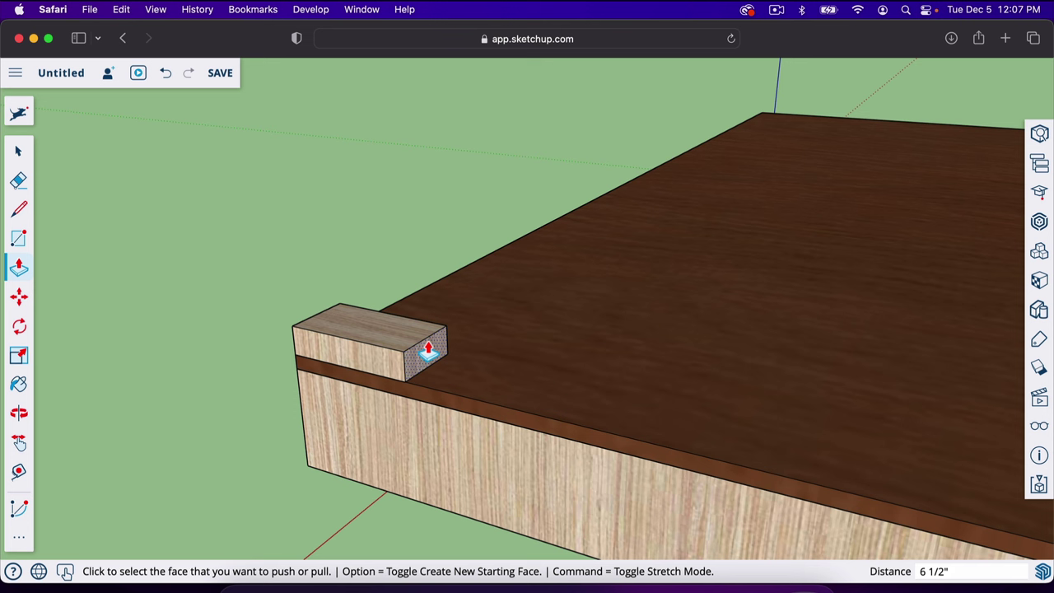
{"action": "type", "text": "12'"}
{"action": "key", "text": "Return"}
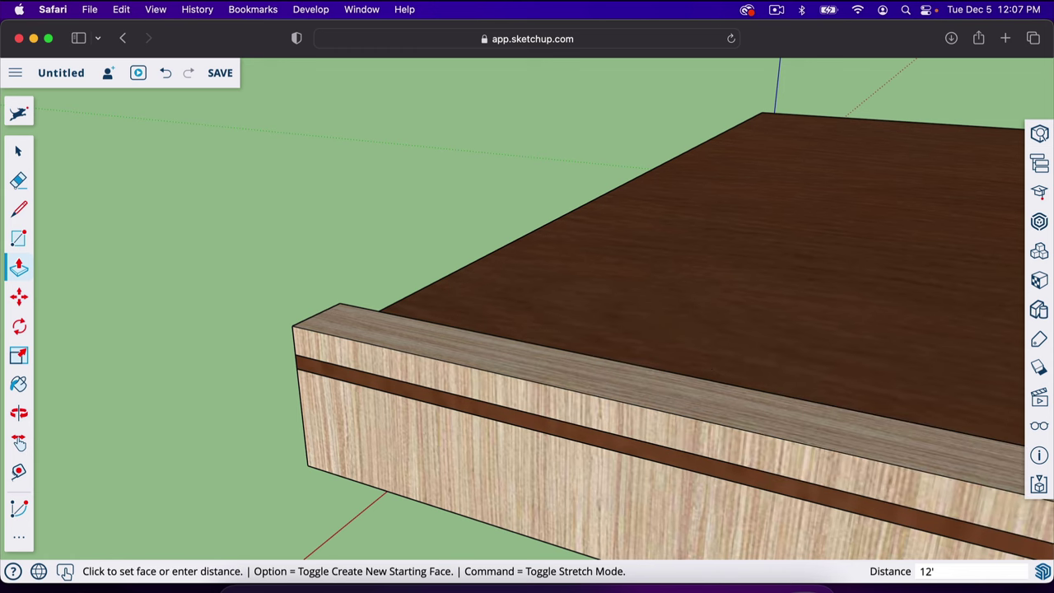
{"action": "scroll", "coordinate": [212, 313], "scroll_direction": "down", "scroll_amount": 5}
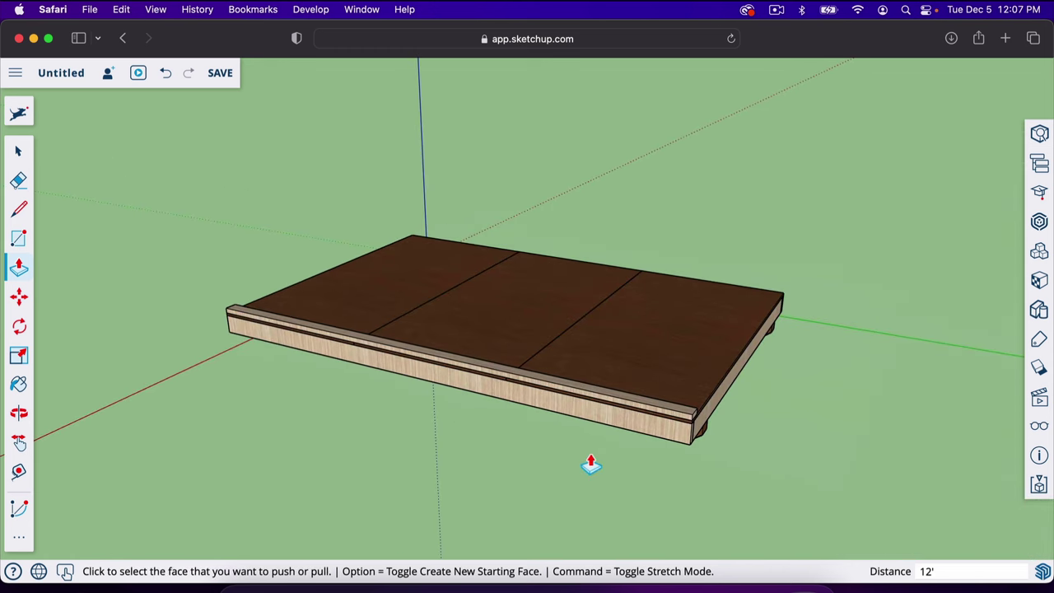
Step: Make the whole extruded plate on the deck edge a component named "top/bottom plate"
{"action": "key", "text": "o"}
{"action": "left_click_drag", "start_coordinate": [683, 433], "coordinate": [534, 470]}
{"action": "scroll", "coordinate": [534, 471], "scroll_direction": "up", "scroll_amount": 10}
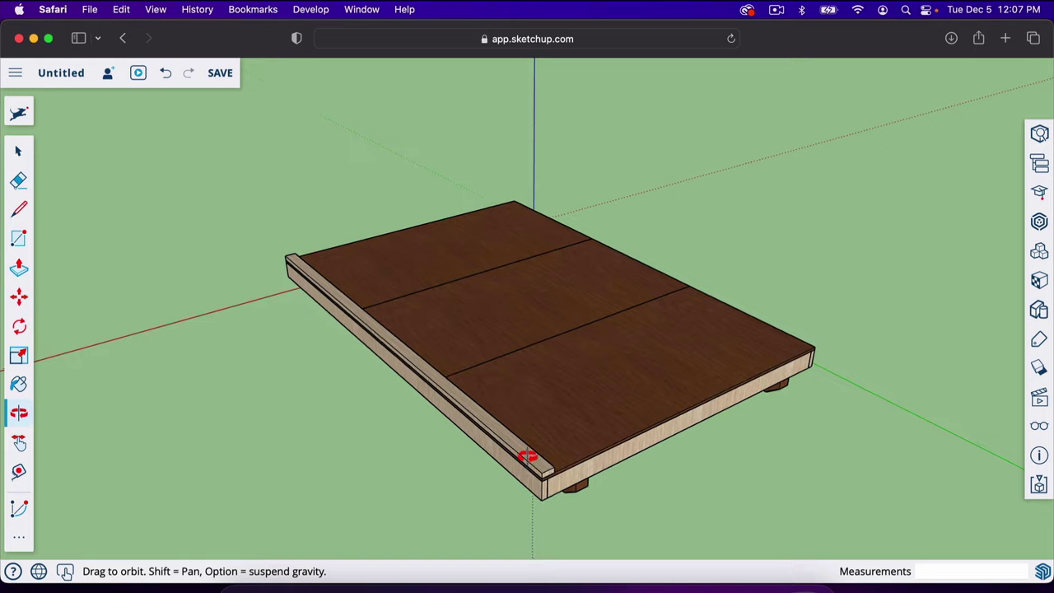
{"action": "scroll", "coordinate": [521, 413], "scroll_direction": "up", "scroll_amount": 3}
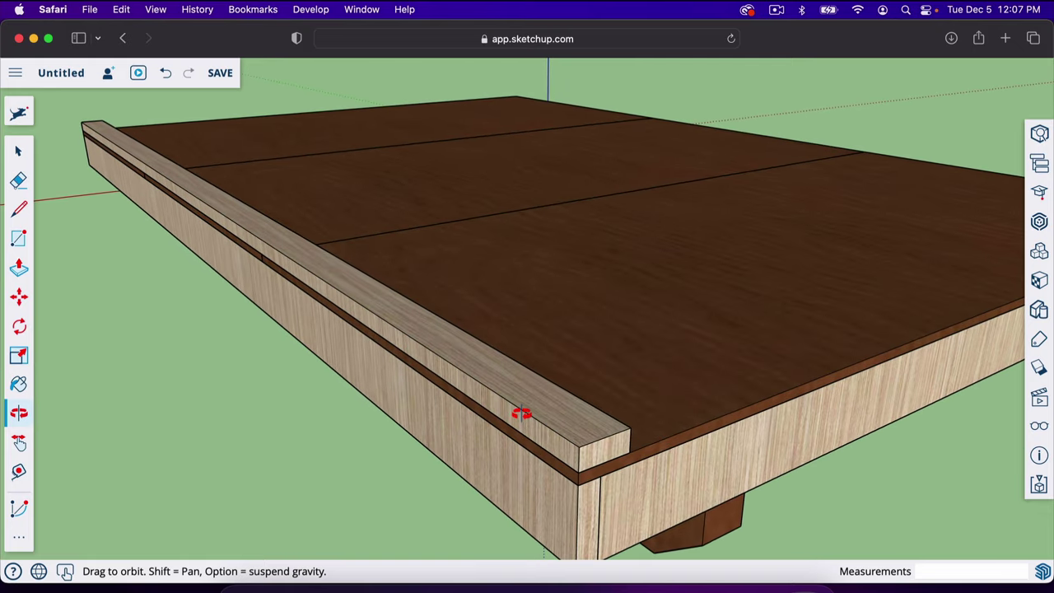
{"action": "key", "text": "space"}
{"action": "left_click", "coordinate": [539, 411]}
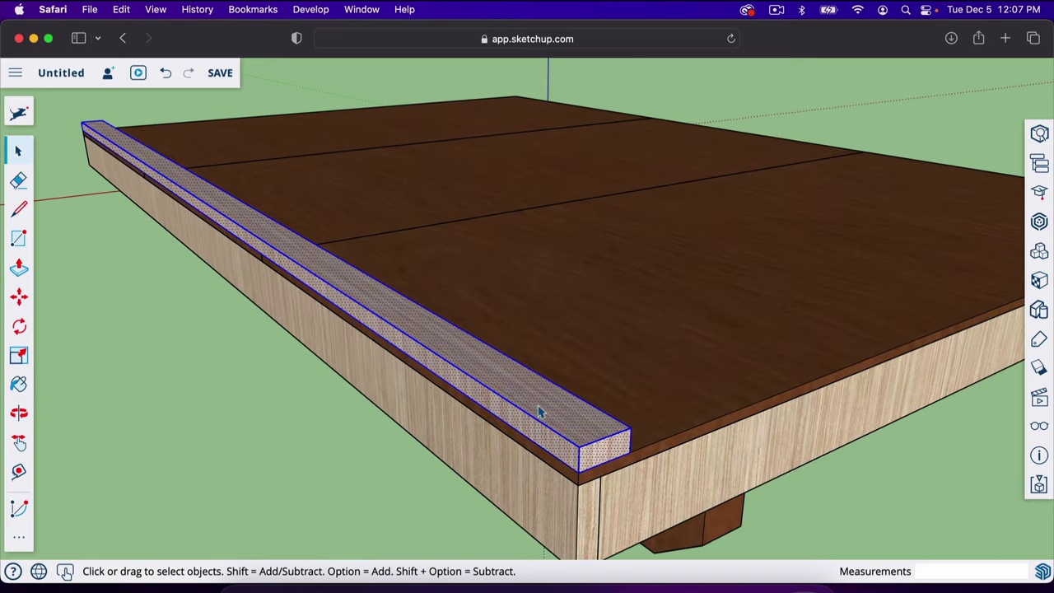
{"action": "right_click", "coordinate": [539, 411]}
{"action": "left_click", "coordinate": [581, 392]}
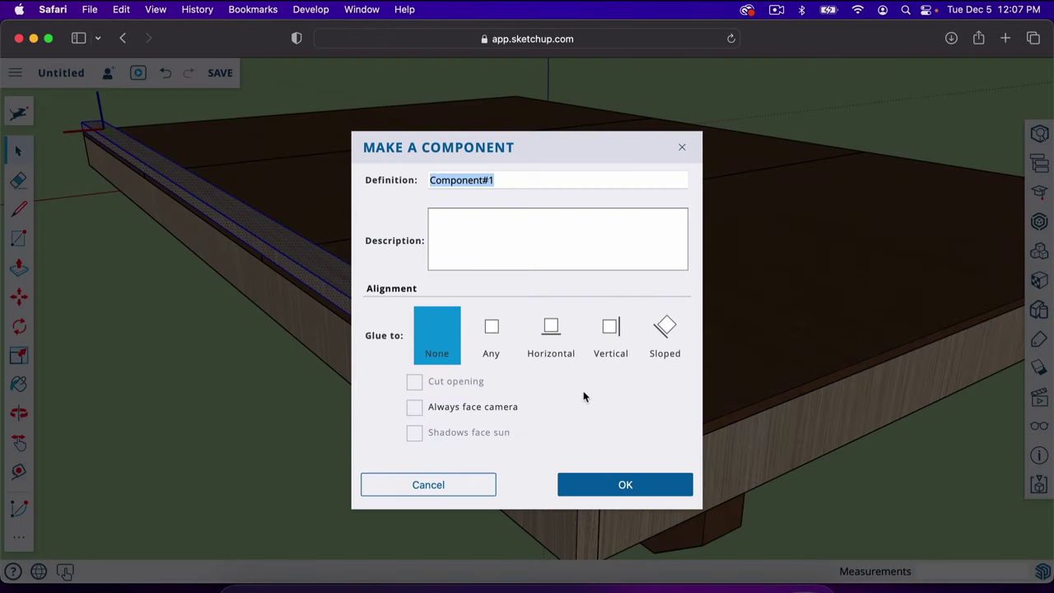
{"action": "type", "text": "top/bottom plate"}
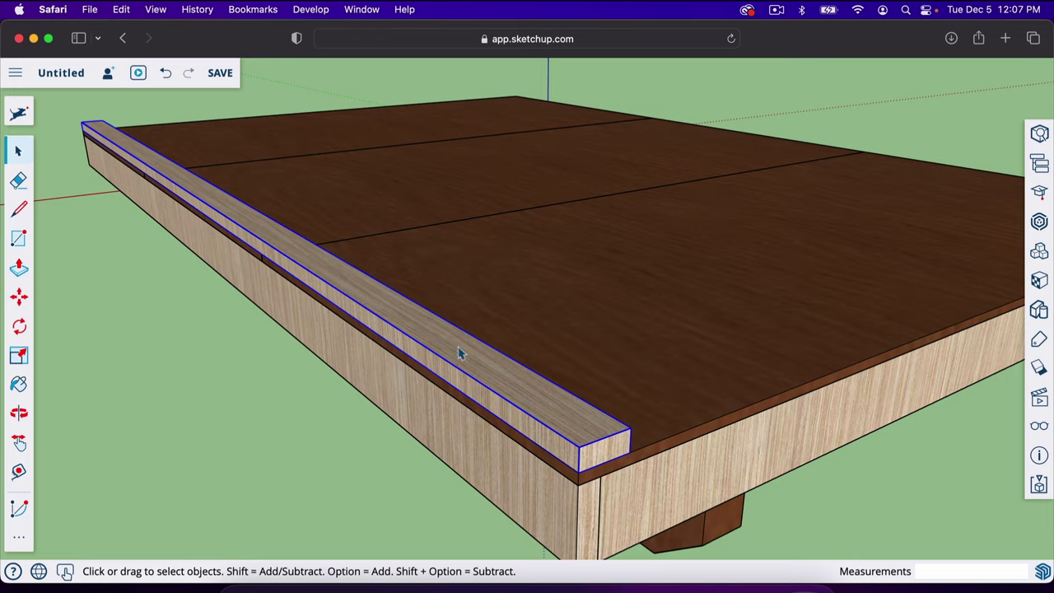
Step: Outline a rectangular stud footprint on top of the plate's near end, spanning the plate's full 3 1/2-inch width
{"action": "scroll", "coordinate": [460, 352], "scroll_direction": "down", "scroll_amount": 3}
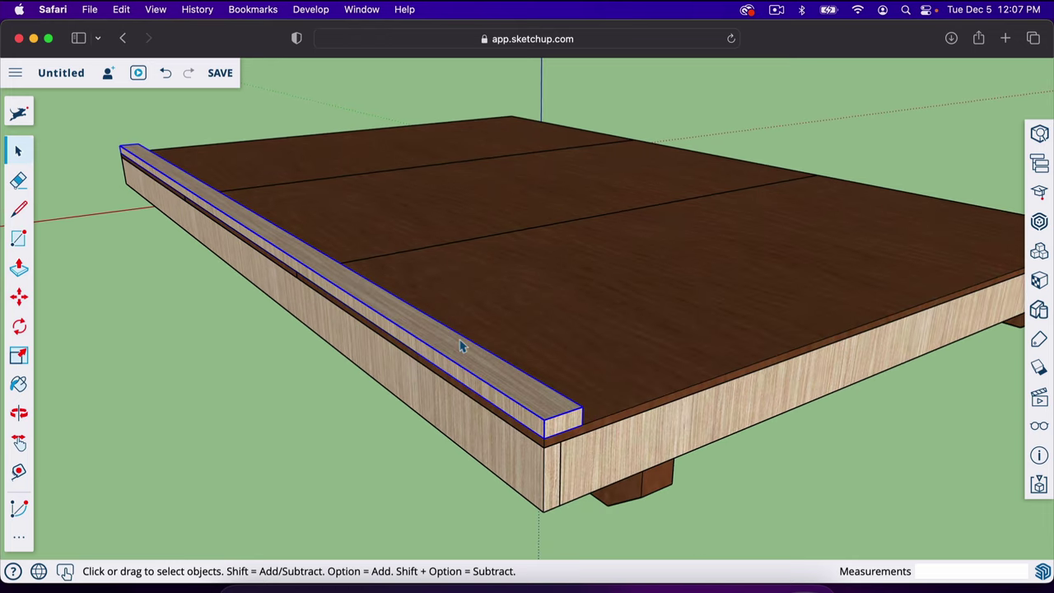
{"action": "key", "text": "o"}
{"action": "left_click_drag", "start_coordinate": [453, 370], "coordinate": [554, 356]}
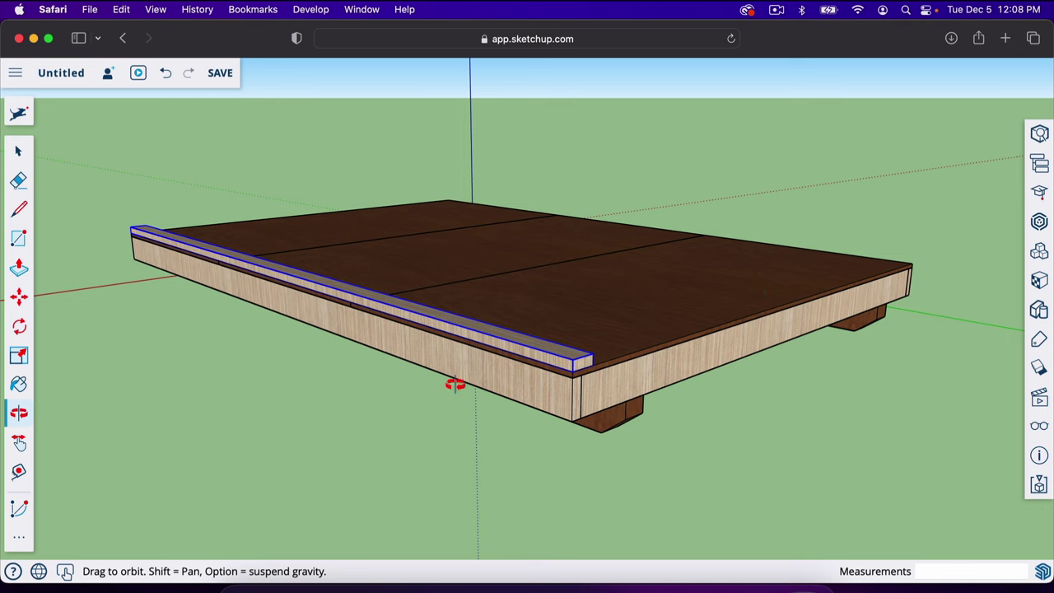
{"action": "left_click_drag", "start_coordinate": [456, 383], "coordinate": [590, 383]}
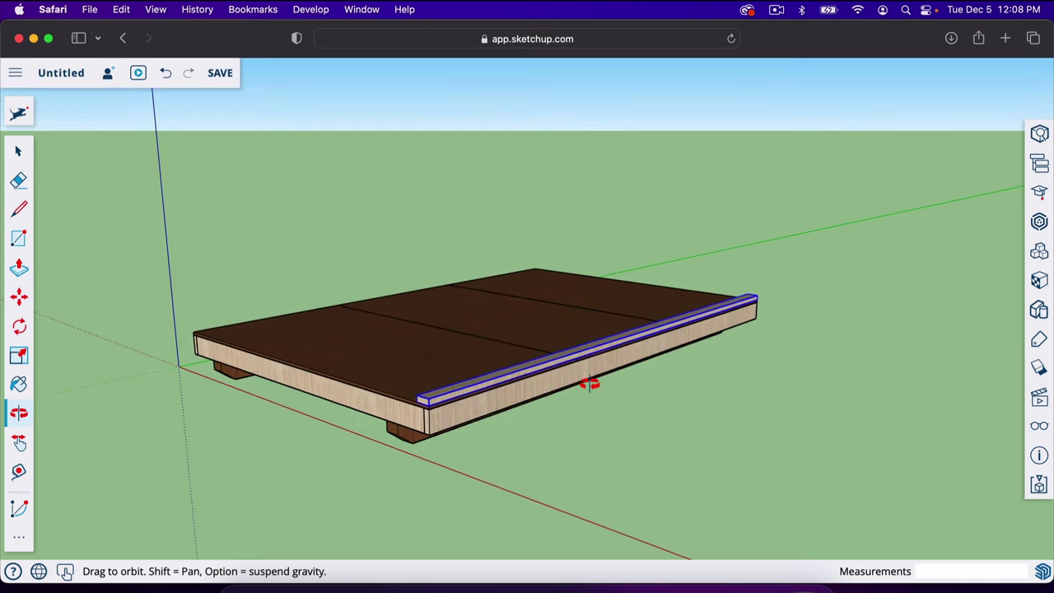
{"action": "scroll", "coordinate": [431, 400], "scroll_direction": "up", "scroll_amount": 10}
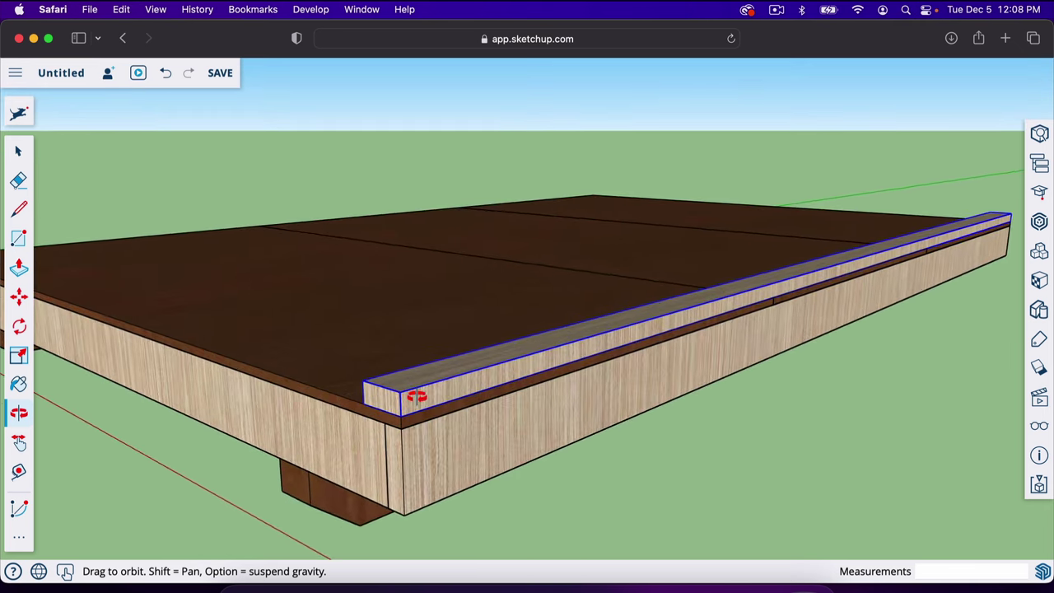
{"action": "scroll", "coordinate": [416, 397], "scroll_direction": "up", "scroll_amount": 10}
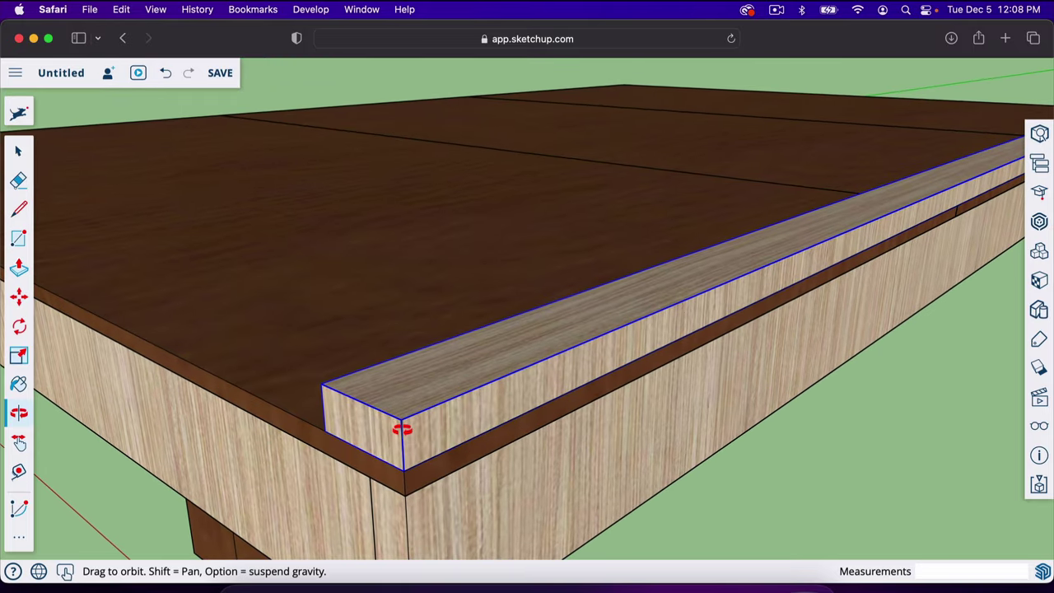
{"action": "left_click_drag", "start_coordinate": [401, 429], "coordinate": [384, 454]}
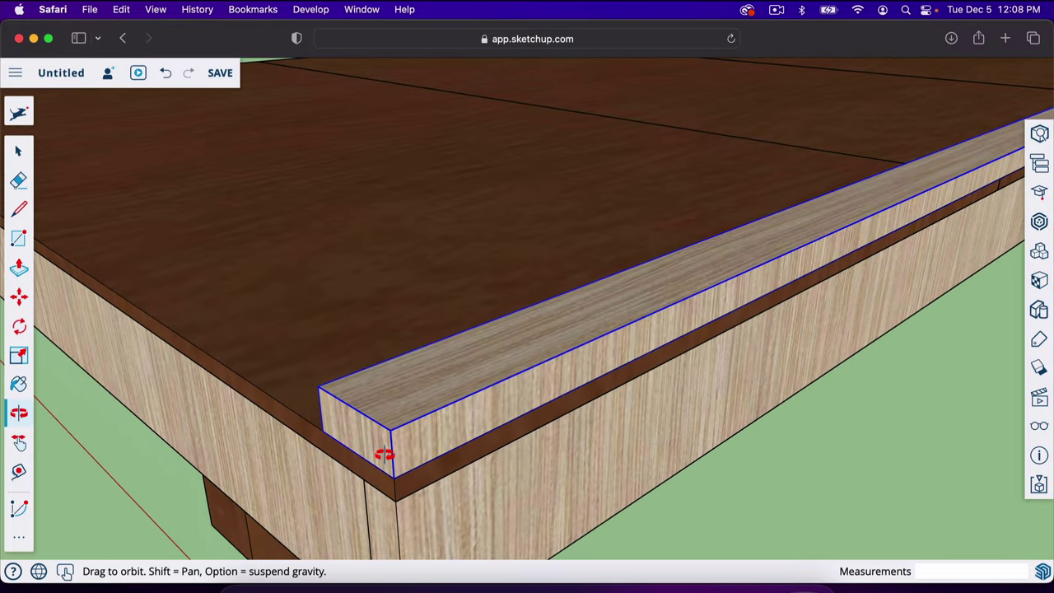
{"action": "key", "text": "l"}
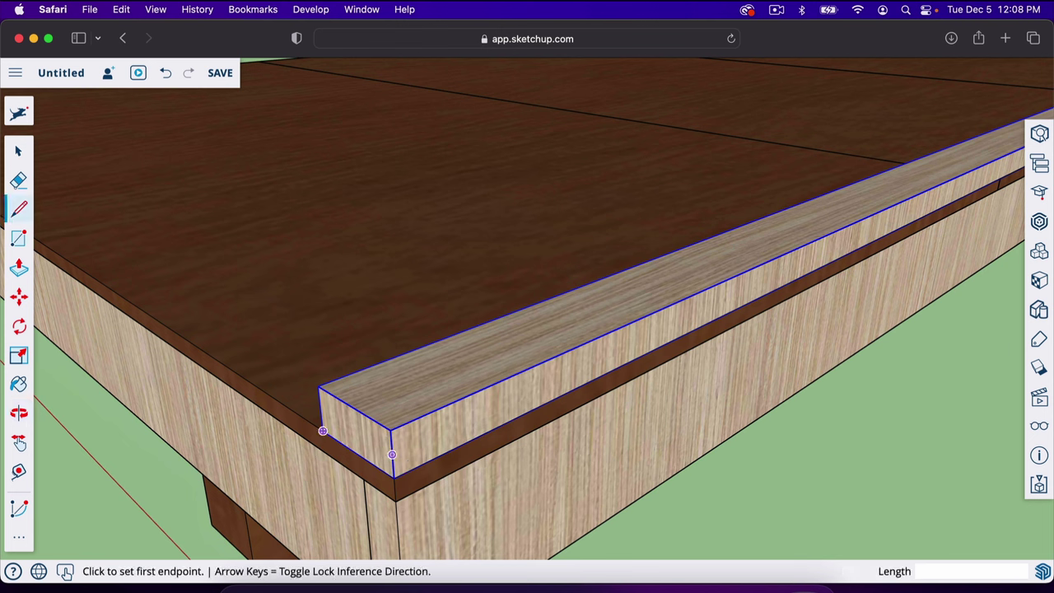
{"action": "left_click", "coordinate": [390, 428]}
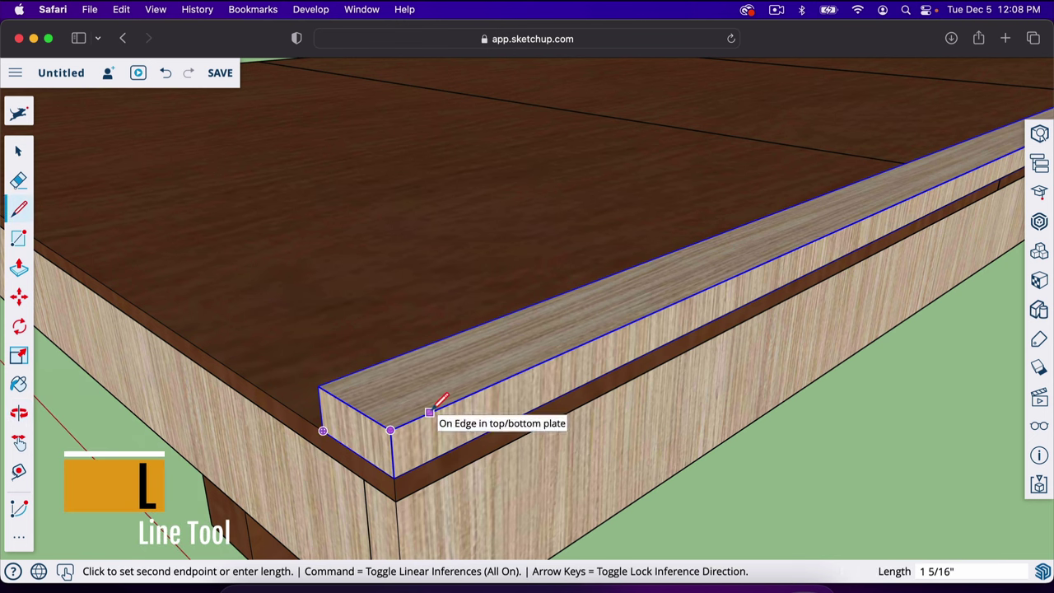
{"action": "left_click", "coordinate": [435, 409]}
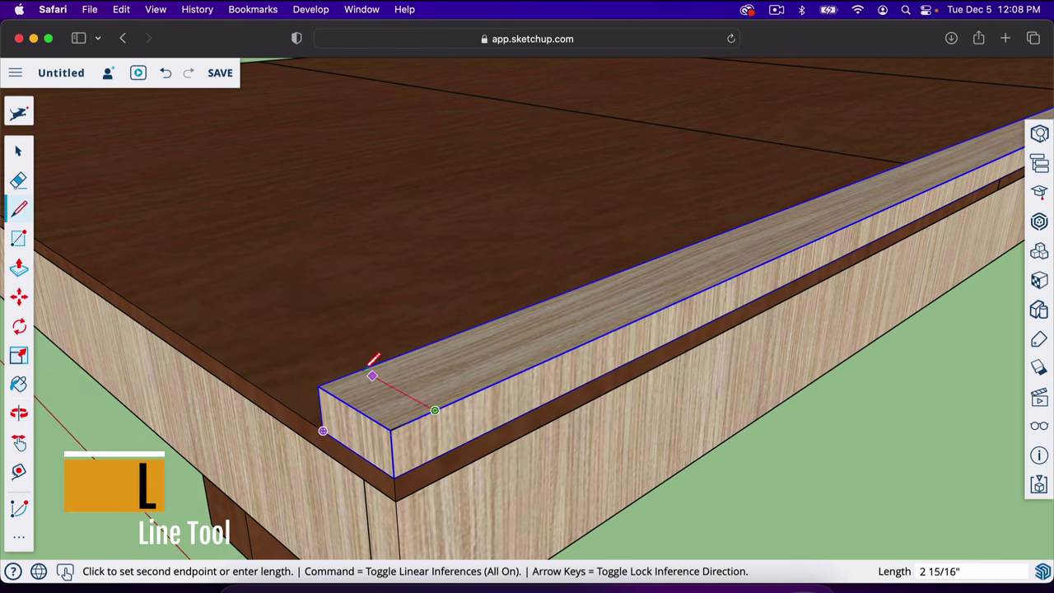
{"action": "left_click", "coordinate": [362, 370]}
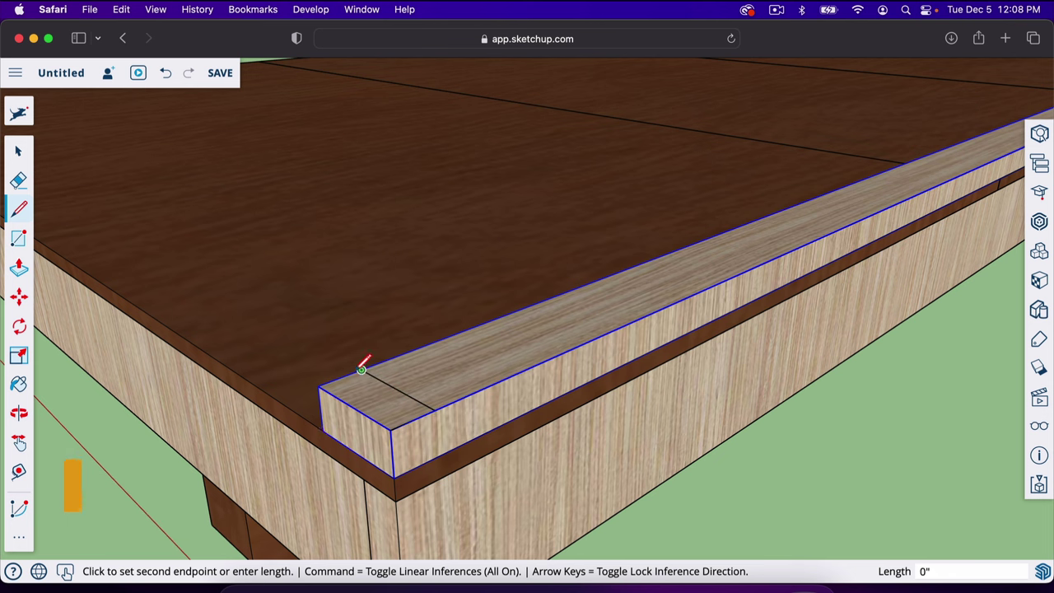
{"action": "left_click", "coordinate": [318, 385]}
{"action": "left_click", "coordinate": [392, 428]}
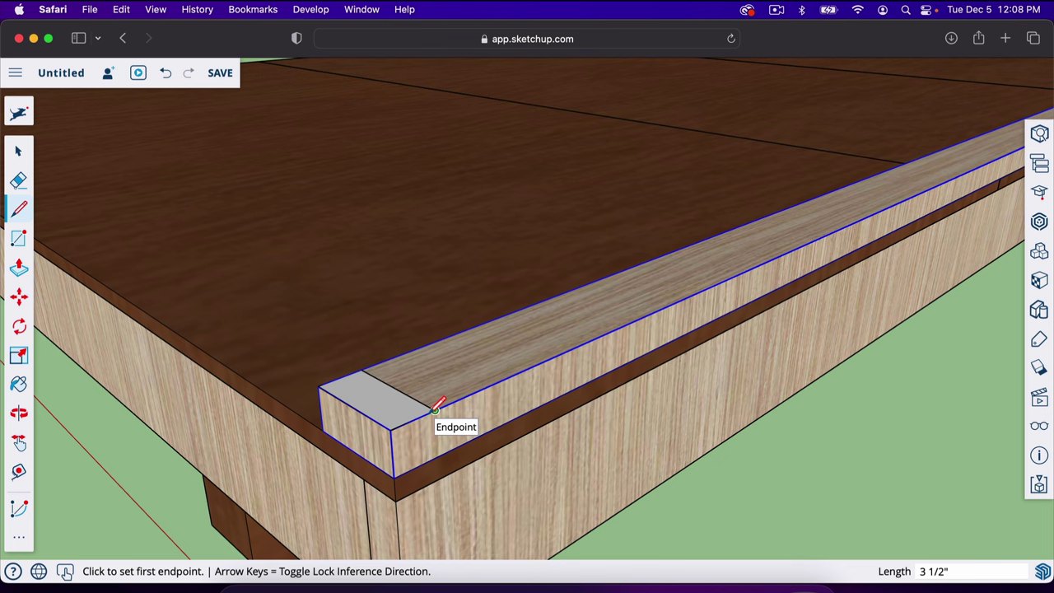
Step: Paint the stud footprint on the plate's end with Formica Laminate Light
{"action": "key", "text": "b"}
{"action": "left_click", "coordinate": [404, 395]}
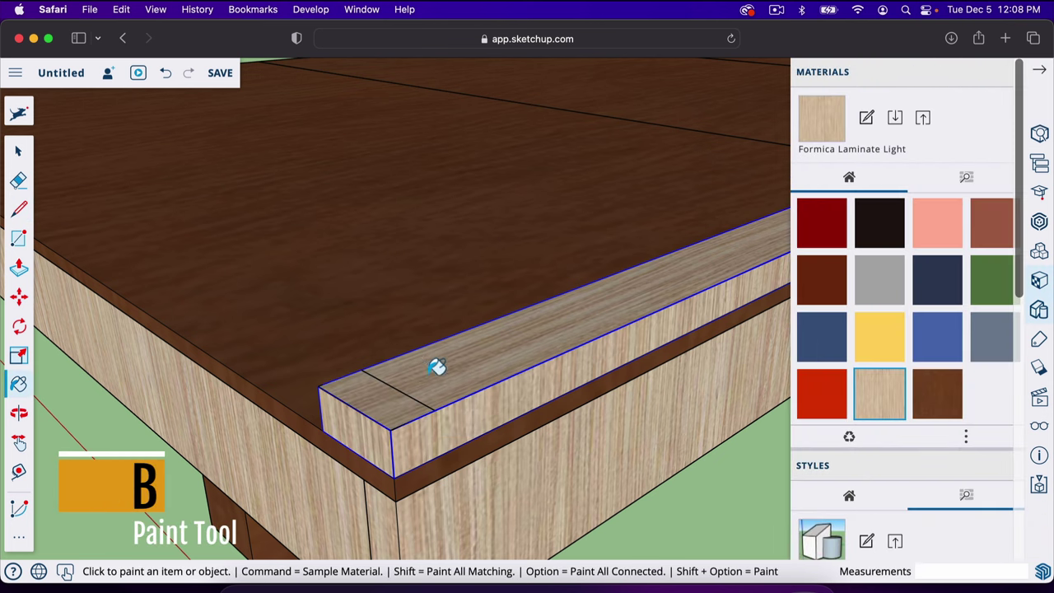
{"action": "left_click", "coordinate": [1039, 69]}
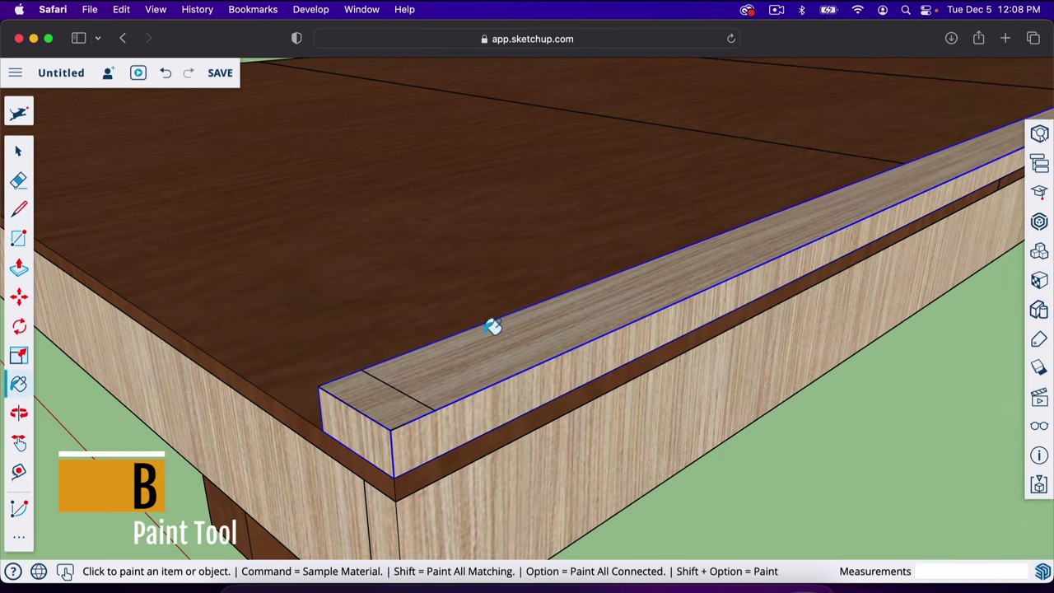
Step: Extrude the painted footprint 72 inches upward to form the corner wall stud
{"action": "key", "text": "p"}
{"action": "left_click", "coordinate": [391, 395]}
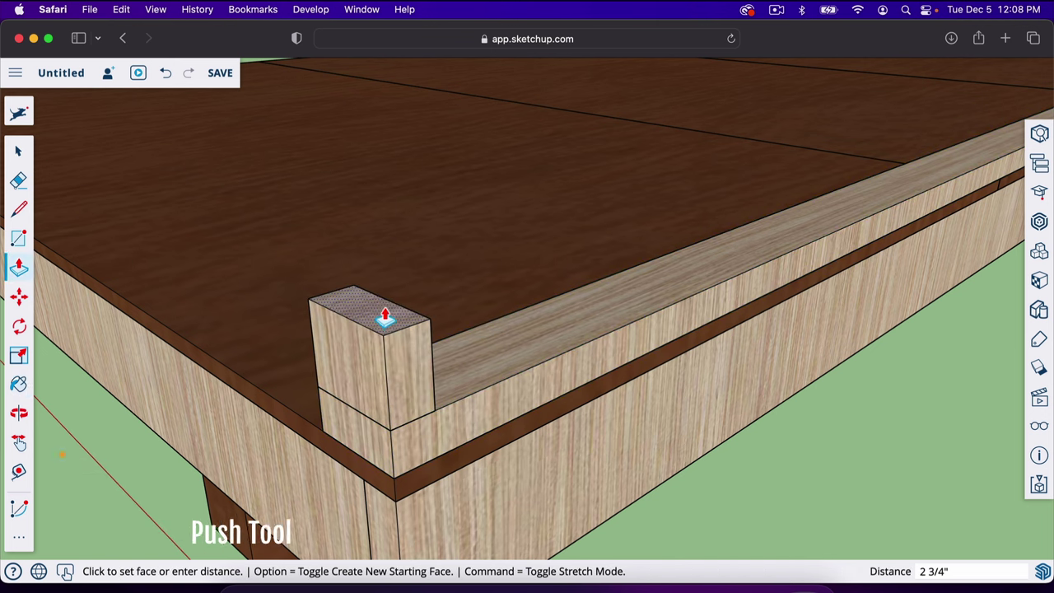
{"action": "left_click", "coordinate": [384, 319]}
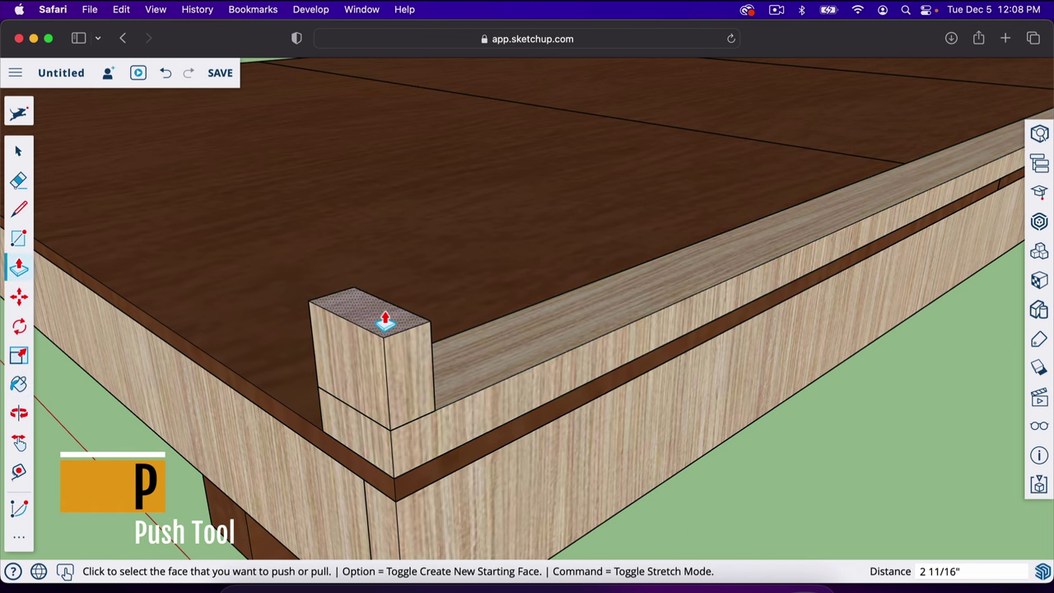
{"action": "type", "text": "72"}
{"action": "key", "text": "Return"}
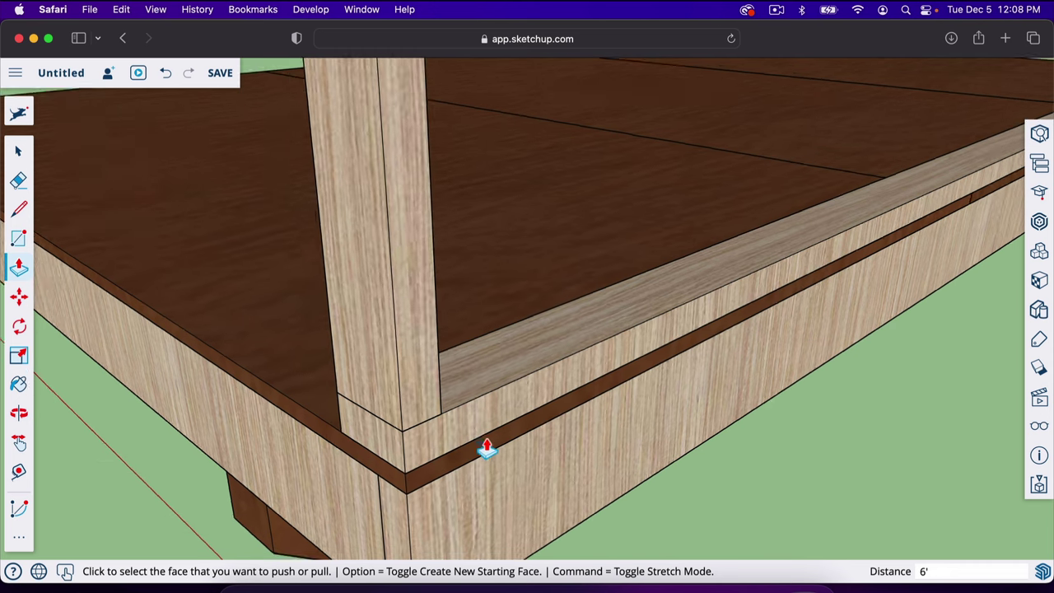
Step: Make the whole 72-inch corner stud a component named "stud"
{"action": "scroll", "coordinate": [486, 448], "scroll_direction": "down", "scroll_amount": 10}
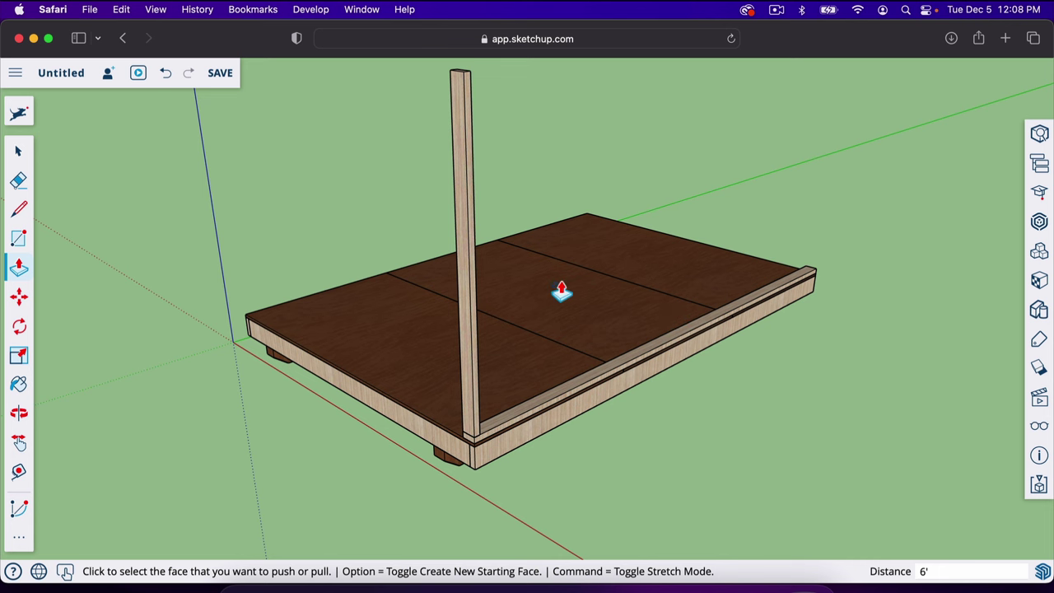
{"action": "middle_click_drag", "start_coordinate": [560, 290], "coordinate": [408, 342]}
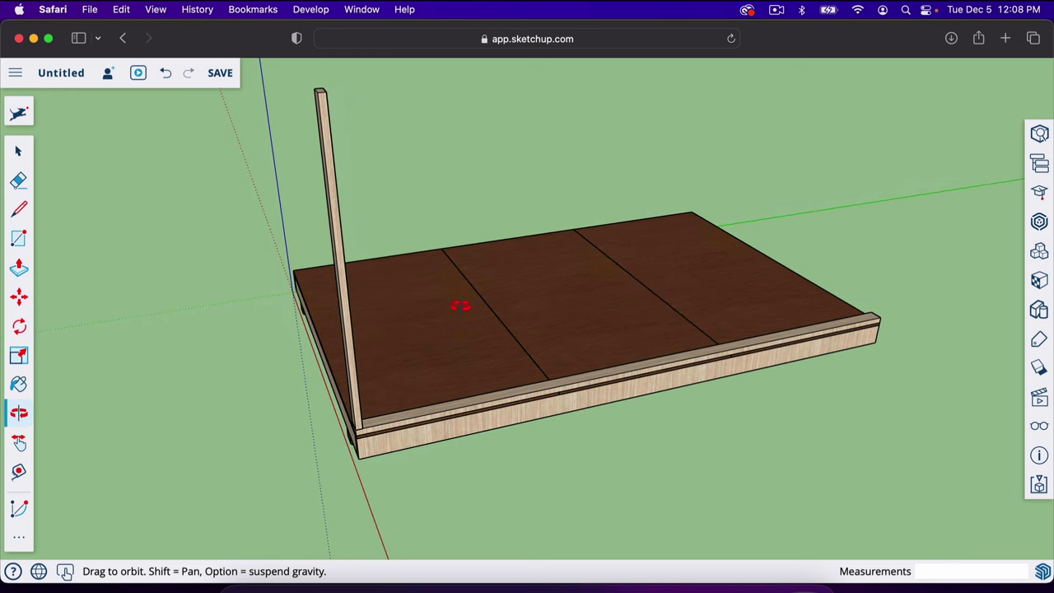
{"action": "left_click_drag", "start_coordinate": [461, 305], "coordinate": [334, 358]}
{"action": "scroll", "coordinate": [314, 355], "scroll_direction": "up", "scroll_amount": 5}
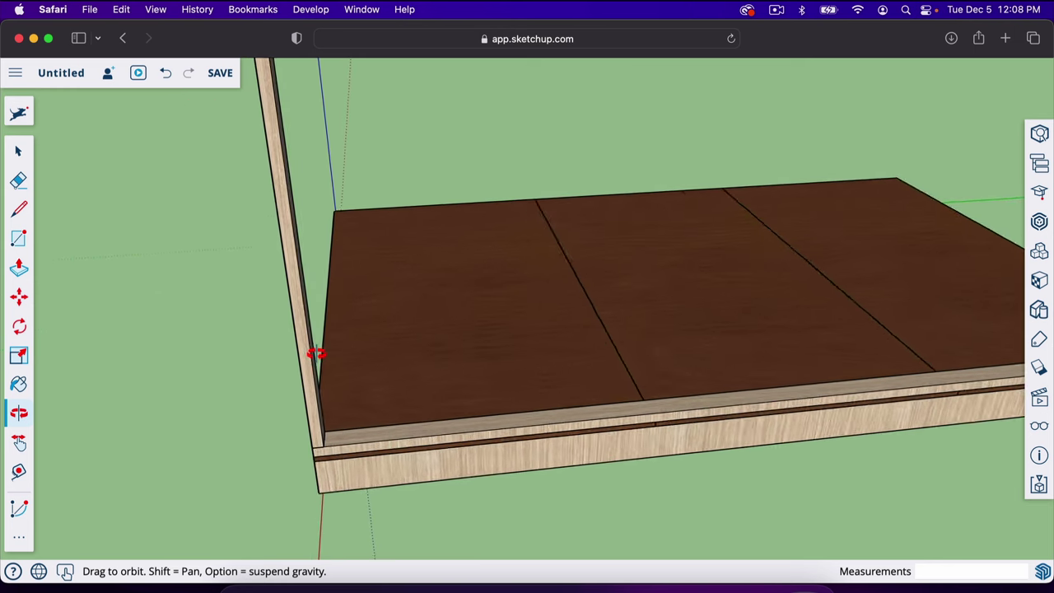
{"action": "scroll", "coordinate": [317, 354], "scroll_direction": "up", "scroll_amount": 3}
{"action": "key", "text": "space"}
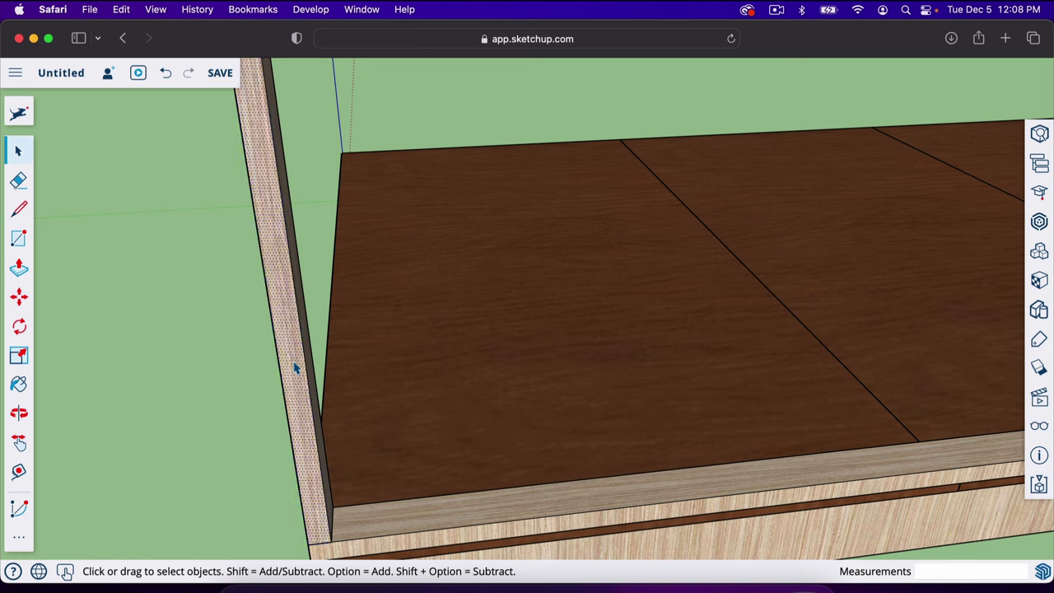
{"action": "left_click", "coordinate": [295, 368]}
{"action": "right_click", "coordinate": [295, 368]}
{"action": "left_click", "coordinate": [345, 396]}
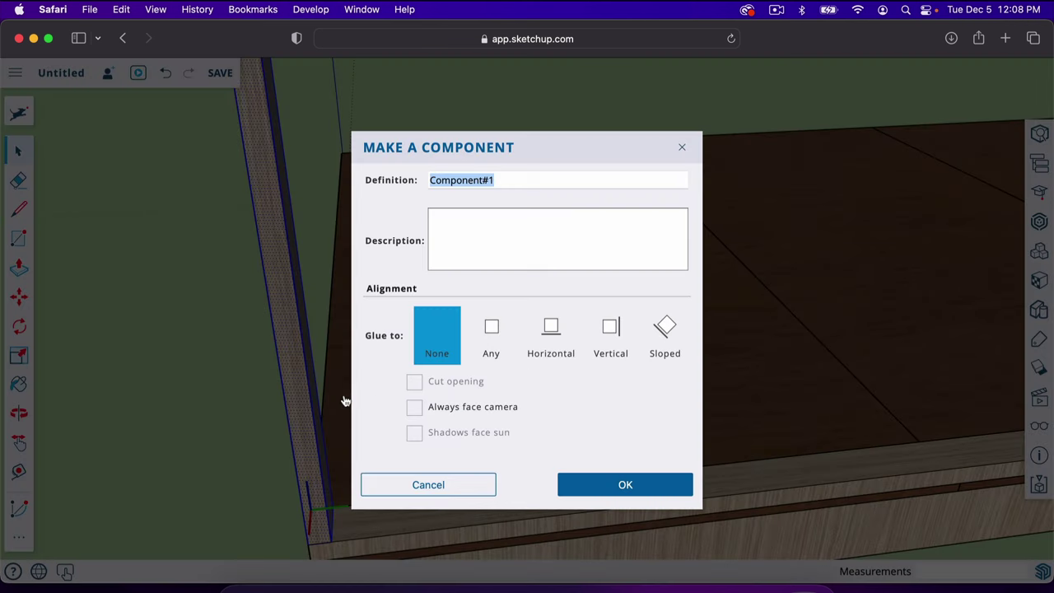
{"action": "type", "text": "st"}
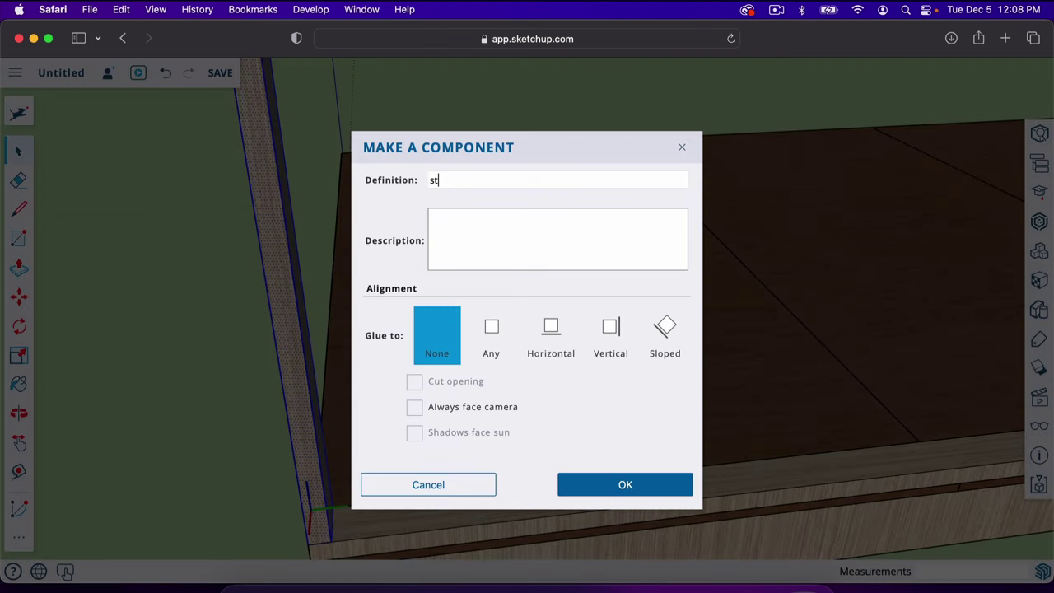
{"action": "type", "text": "ud"}
{"action": "key", "text": "Return"}
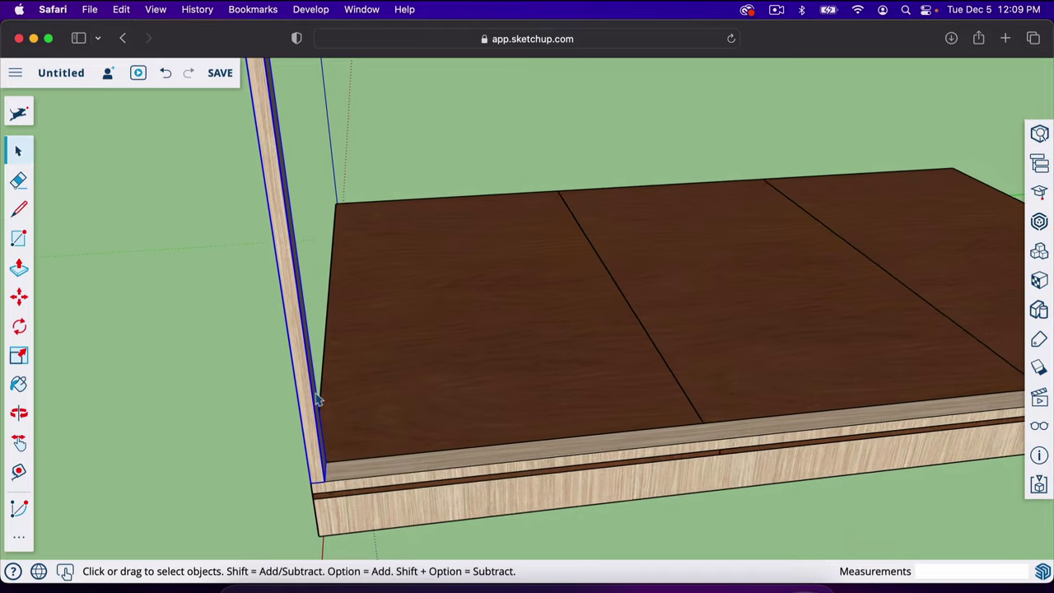
Step: Copy the corner stud 15.25 inches along the bottom plate's outer edge, starting from its inner bottom corner
{"action": "scroll", "coordinate": [318, 399], "scroll_direction": "down", "scroll_amount": 2}
{"action": "scroll", "coordinate": [321, 482], "scroll_direction": "up", "scroll_amount": 3}
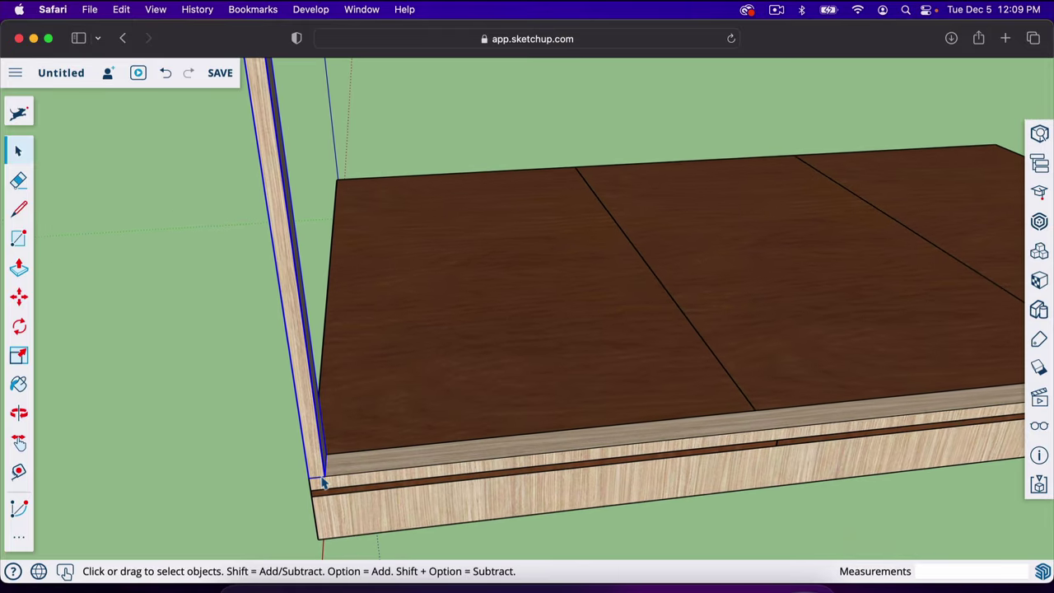
{"action": "key", "text": "m"}
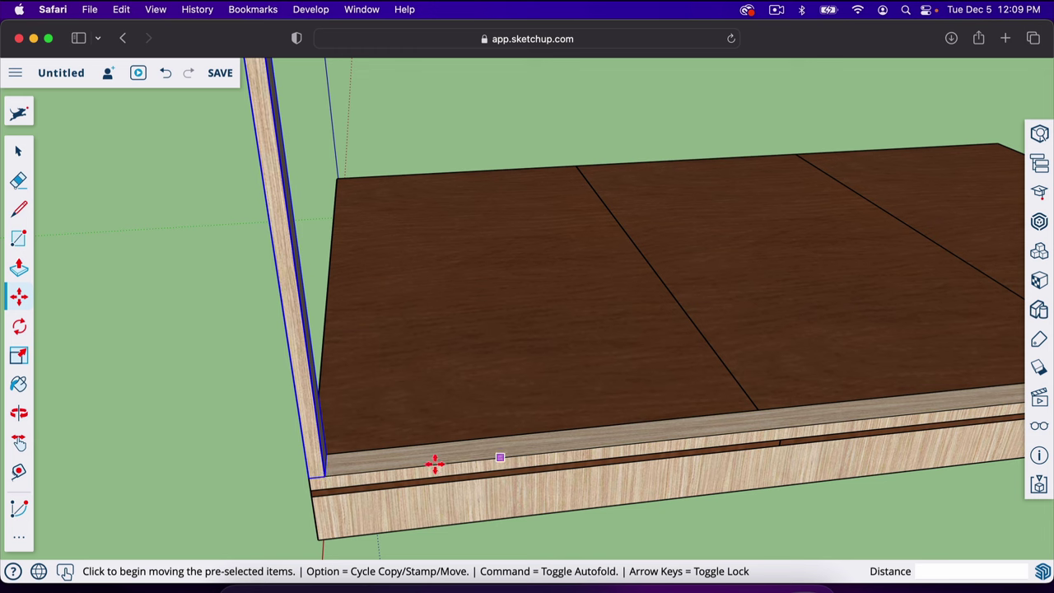
{"action": "scroll", "coordinate": [384, 461], "scroll_direction": "up", "scroll_amount": 3}
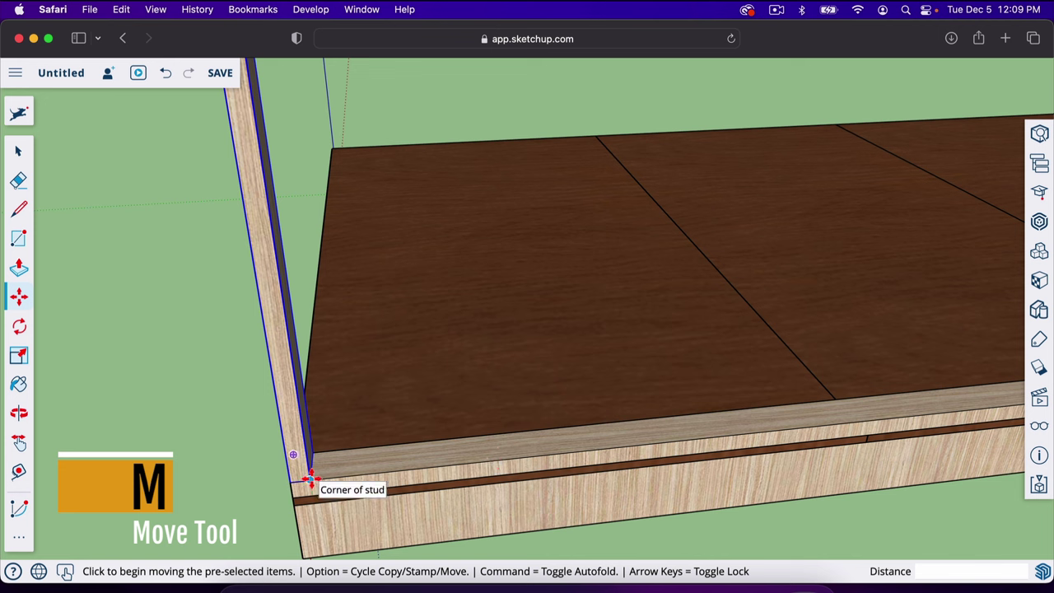
{"action": "key", "text": "alt"}
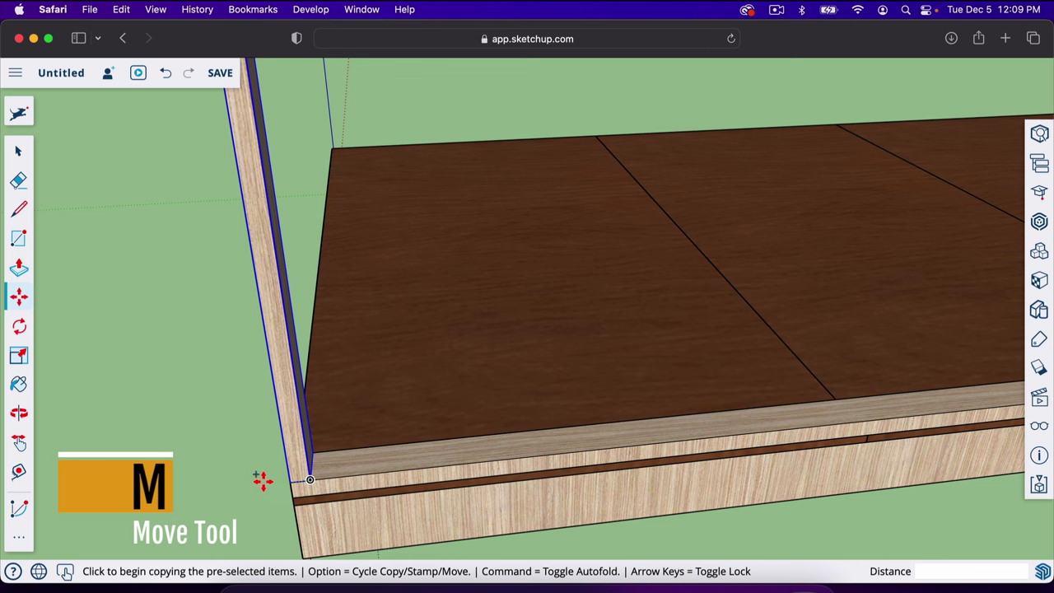
{"action": "left_click", "coordinate": [309, 479]}
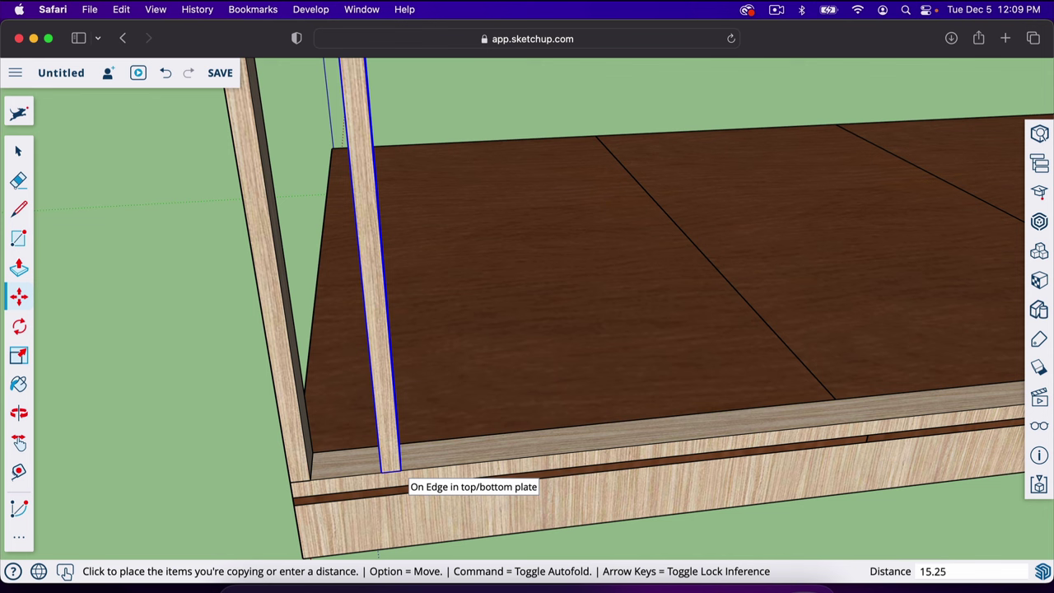
{"action": "left_click", "coordinate": [400, 475]}
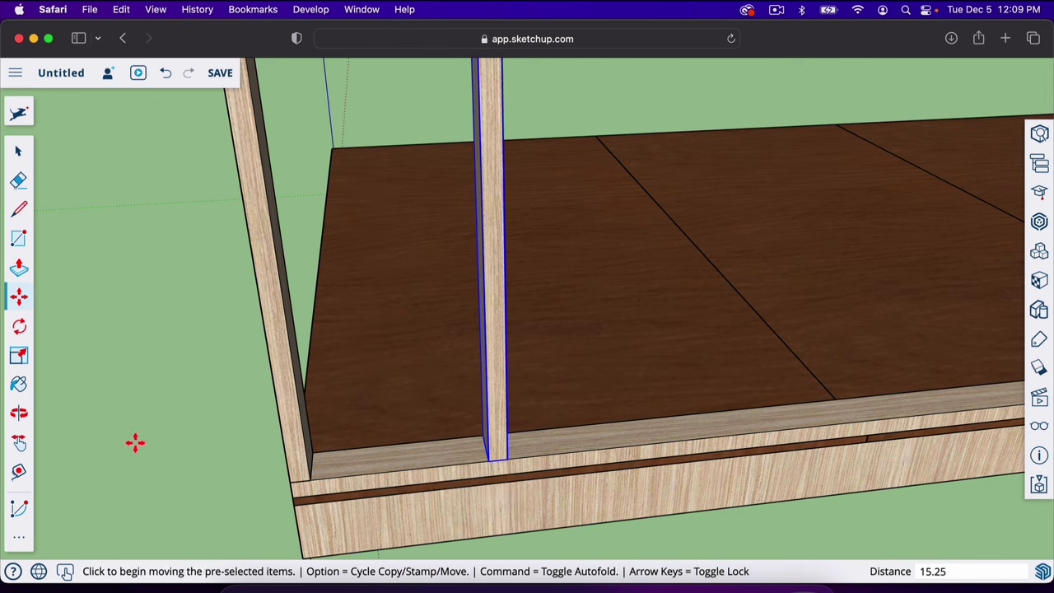
Step: Check the second stud's centring with a guide 16 inches from the corner stud's outer edge, and erase the guide
{"action": "key", "text": "t"}
{"action": "left_click", "coordinate": [276, 395]}
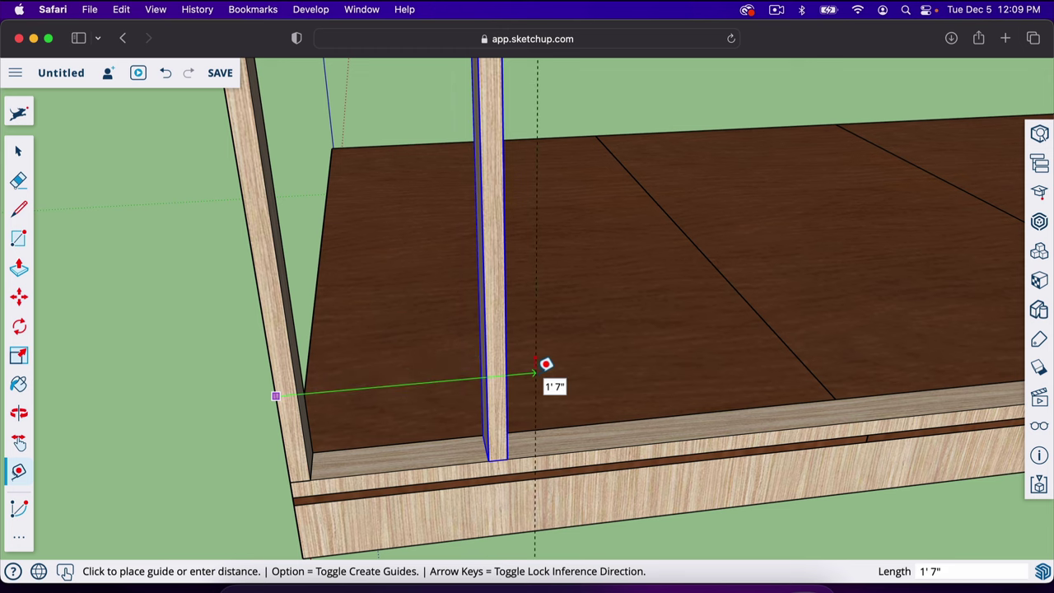
{"action": "key", "text": "Return"}
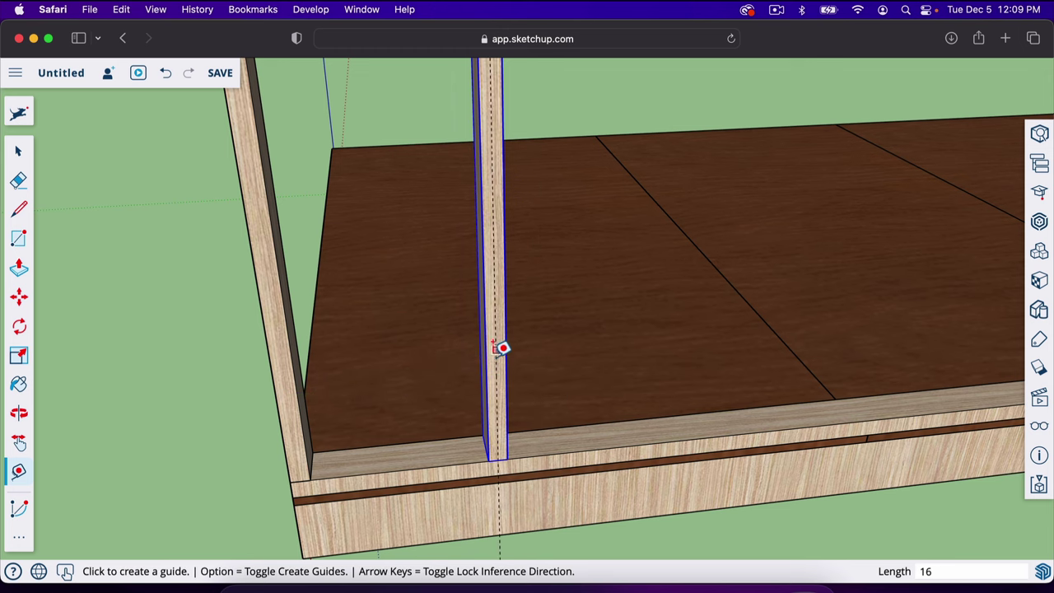
{"action": "scroll", "coordinate": [504, 489], "scroll_direction": "down", "scroll_amount": 1}
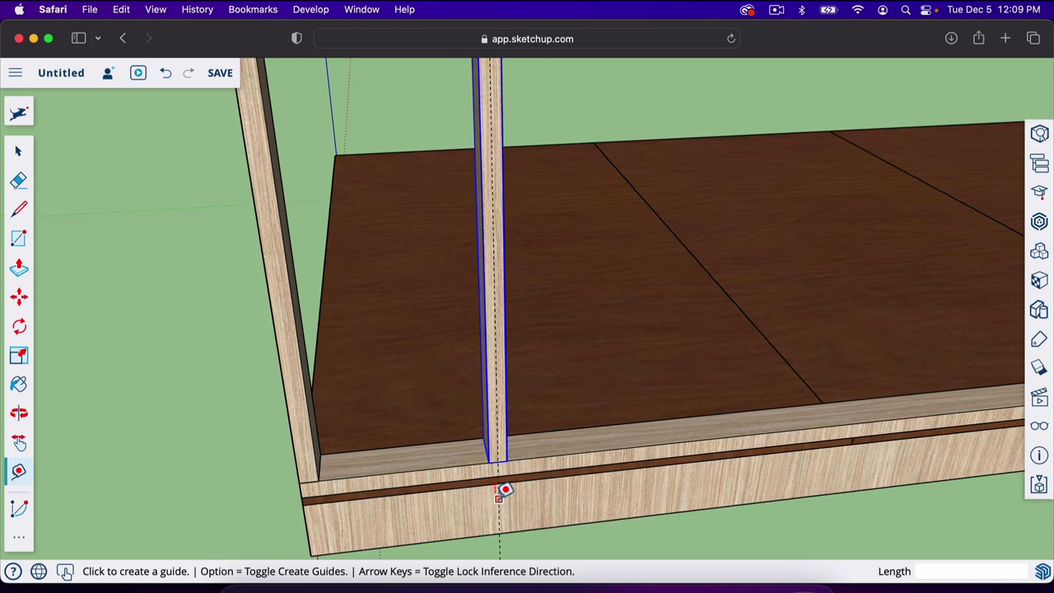
{"action": "key", "text": "e"}
{"action": "left_click", "coordinate": [510, 540]}
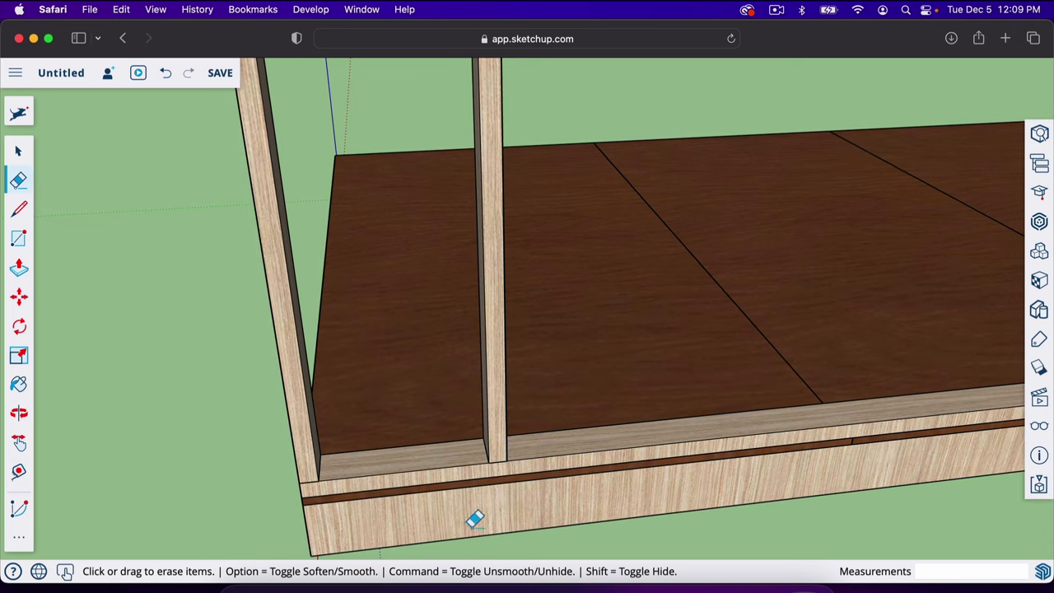
Step: Copy the second stud 16 inches farther along the bottom plate
{"action": "scroll", "coordinate": [139, 446], "scroll_direction": "down", "scroll_amount": 2}
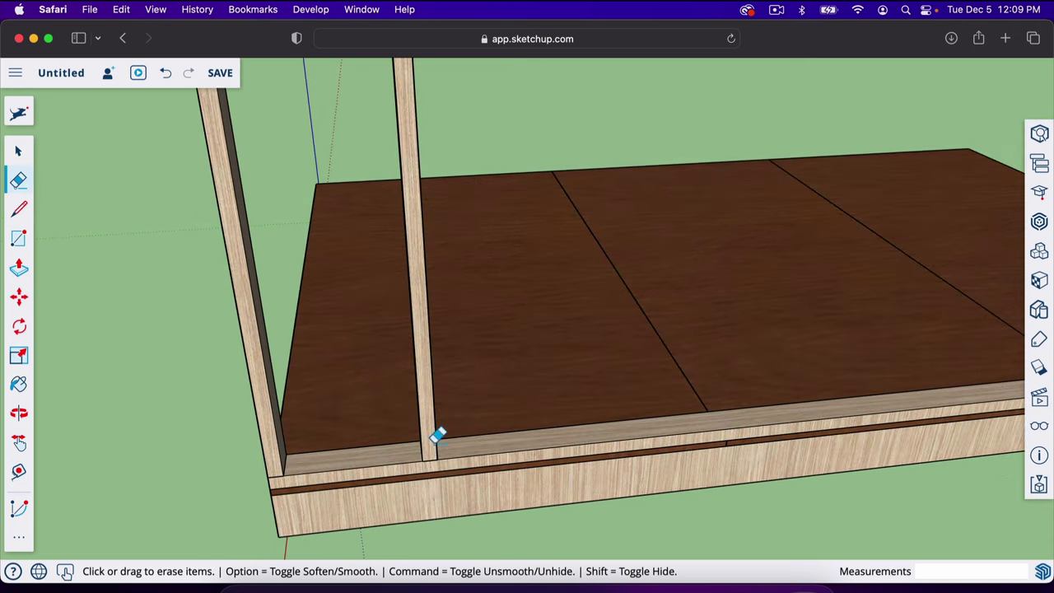
{"action": "scroll", "coordinate": [449, 449], "scroll_direction": "up", "scroll_amount": 3}
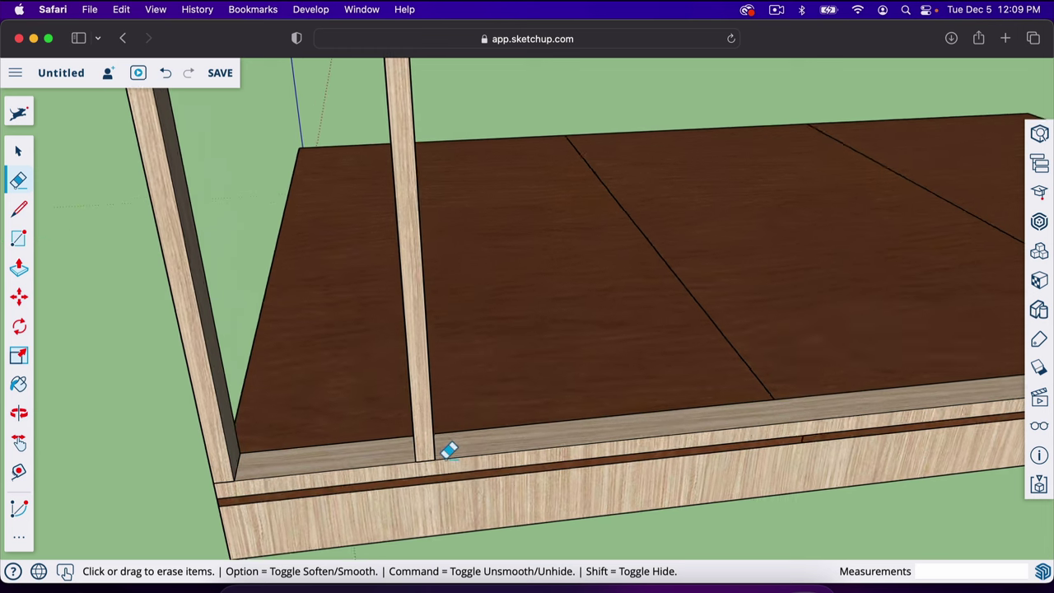
{"action": "key", "text": "m"}
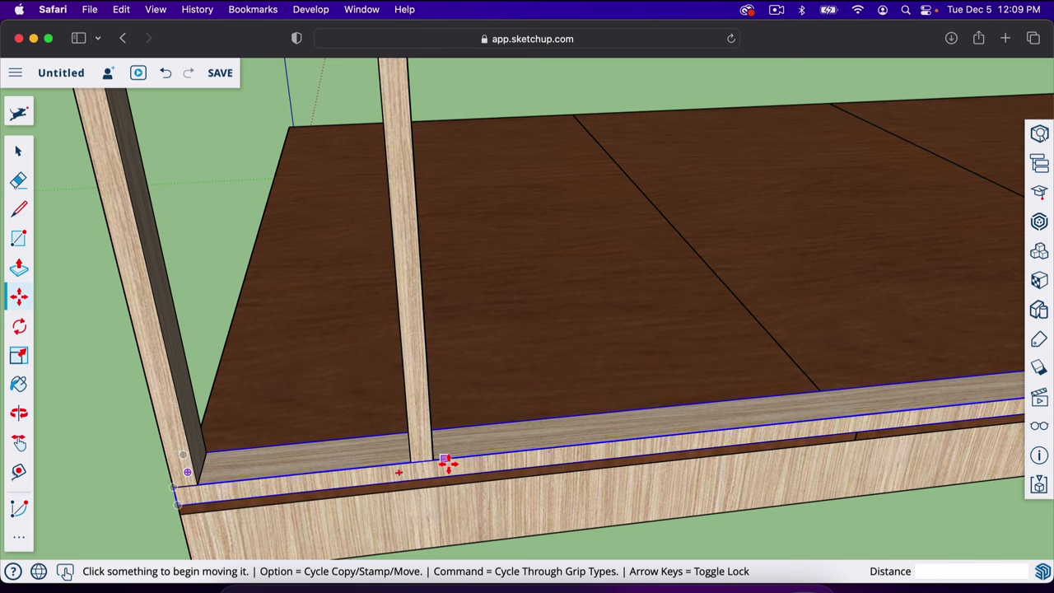
{"action": "key", "text": "alt"}
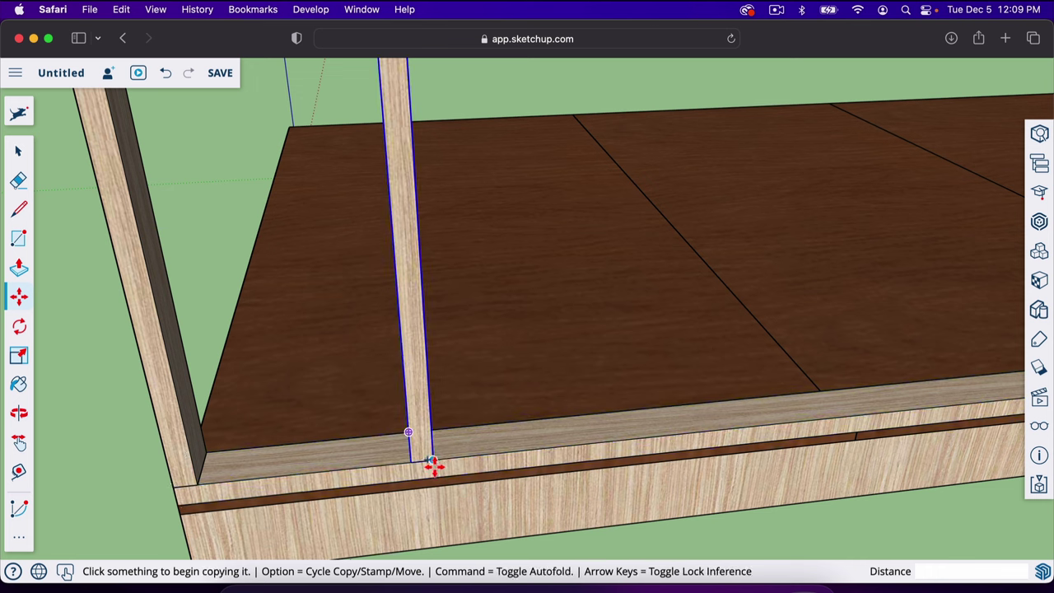
{"action": "left_click", "coordinate": [432, 459]}
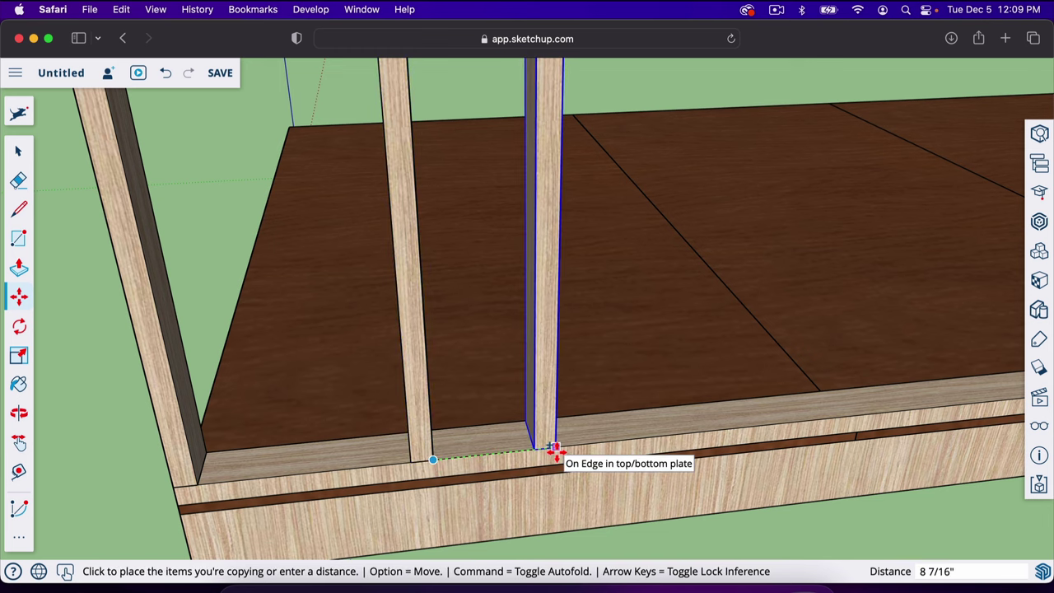
{"action": "type", "text": "16"}
{"action": "scroll", "coordinate": [560, 453], "scroll_direction": "down", "scroll_amount": 10}
{"action": "key", "text": "Return"}
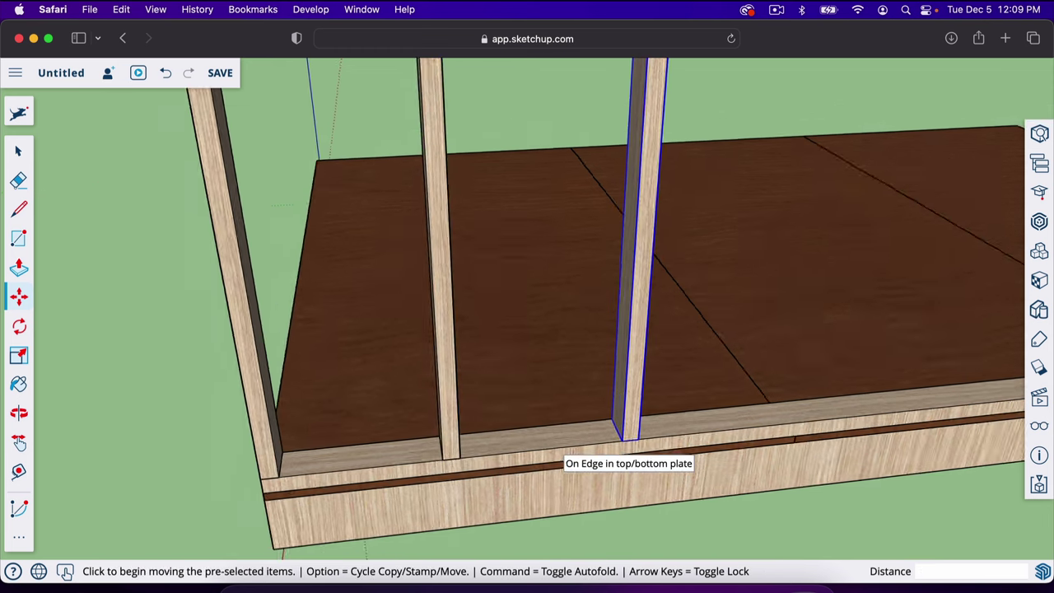
Step: Array the 16-inch stud copy eight times along the plate with x8
{"action": "scroll", "coordinate": [585, 448], "scroll_direction": "down", "scroll_amount": 5}
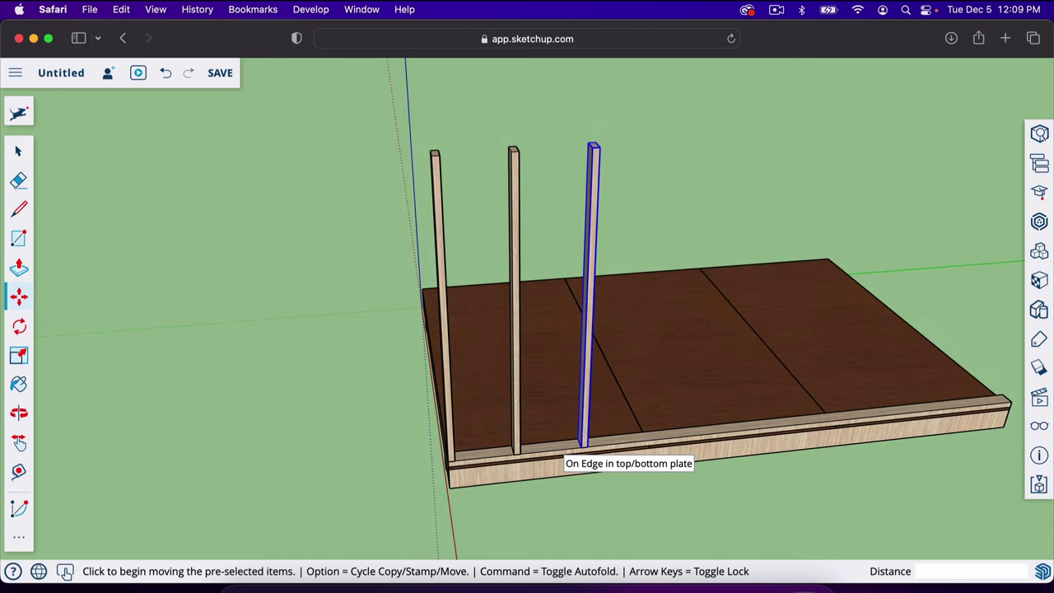
{"action": "type", "text": "x8"}
{"action": "key", "text": "Return"}
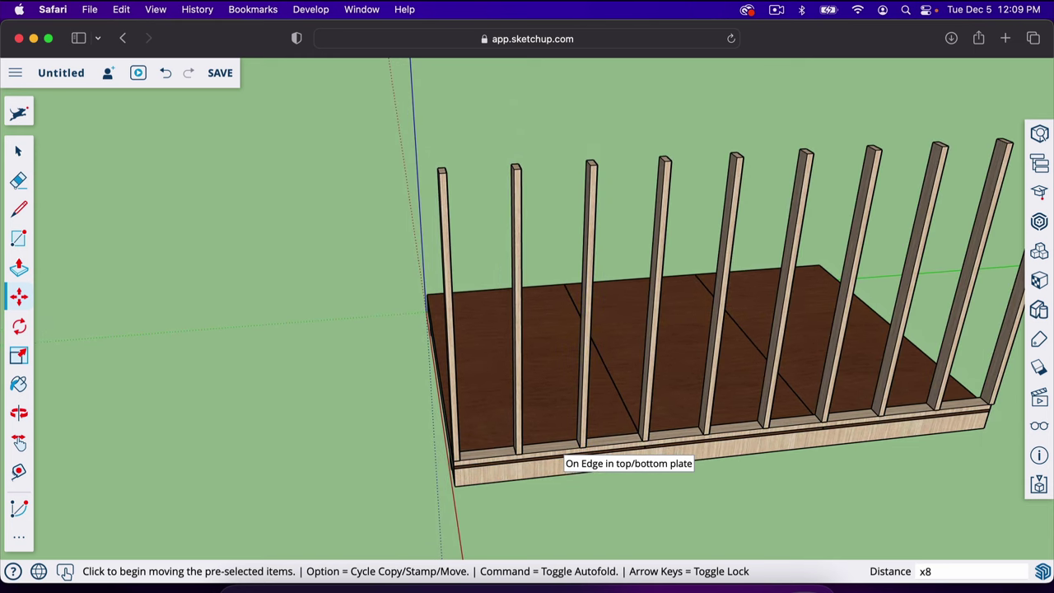
Step: Move the overhanging last stud 3/4 inch back along the plate to sit flush with the plate's far end
{"action": "scroll", "coordinate": [357, 387], "scroll_direction": "down", "scroll_amount": 3}
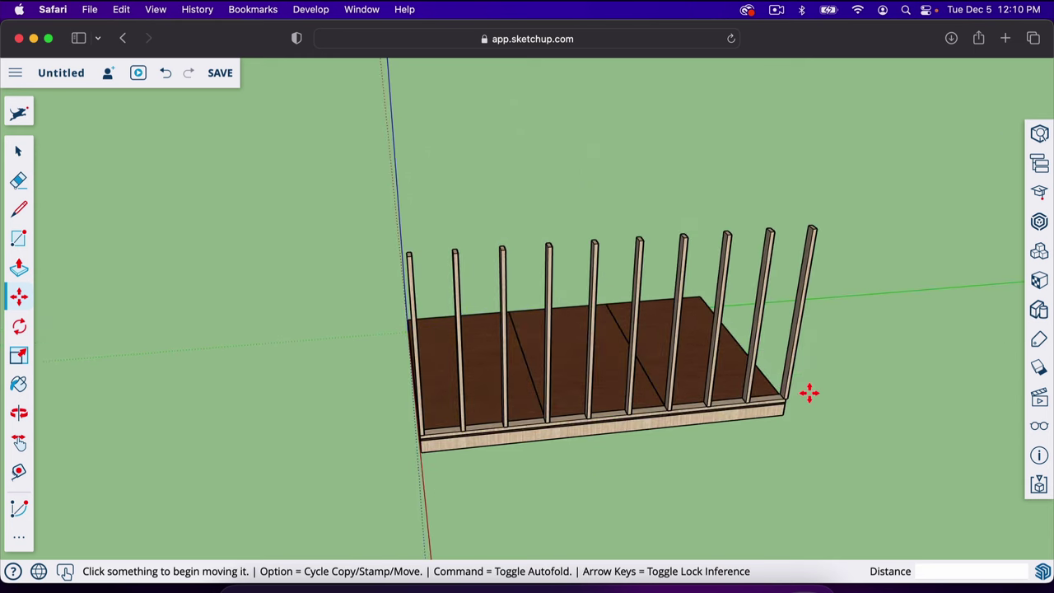
{"action": "scroll", "coordinate": [809, 393], "scroll_direction": "up", "scroll_amount": 6}
{"action": "scroll", "coordinate": [809, 393], "scroll_direction": "up", "scroll_amount": 3}
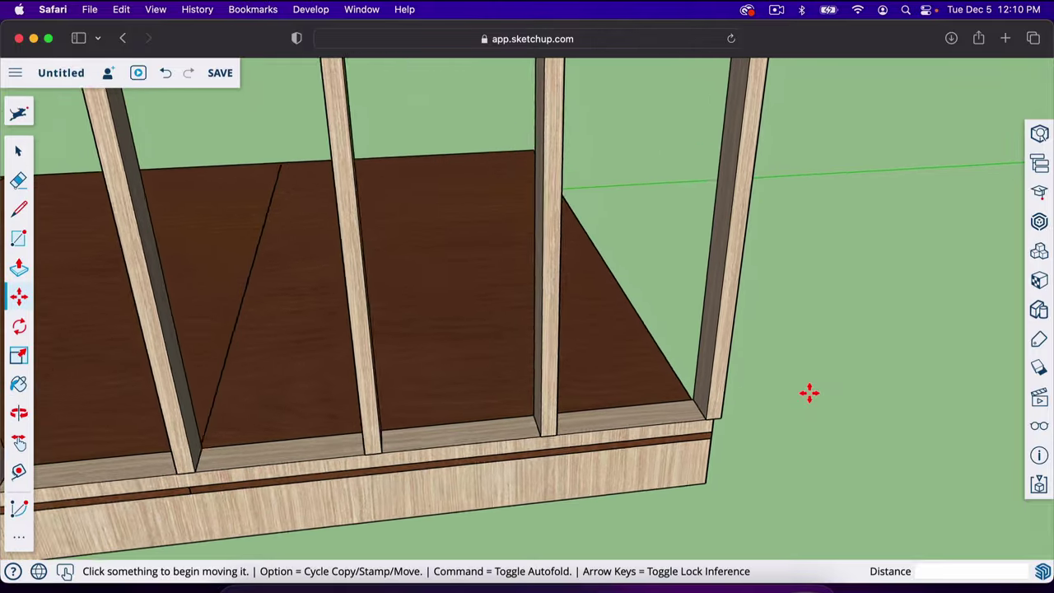
{"action": "scroll", "coordinate": [687, 443], "scroll_direction": "up", "scroll_amount": 6}
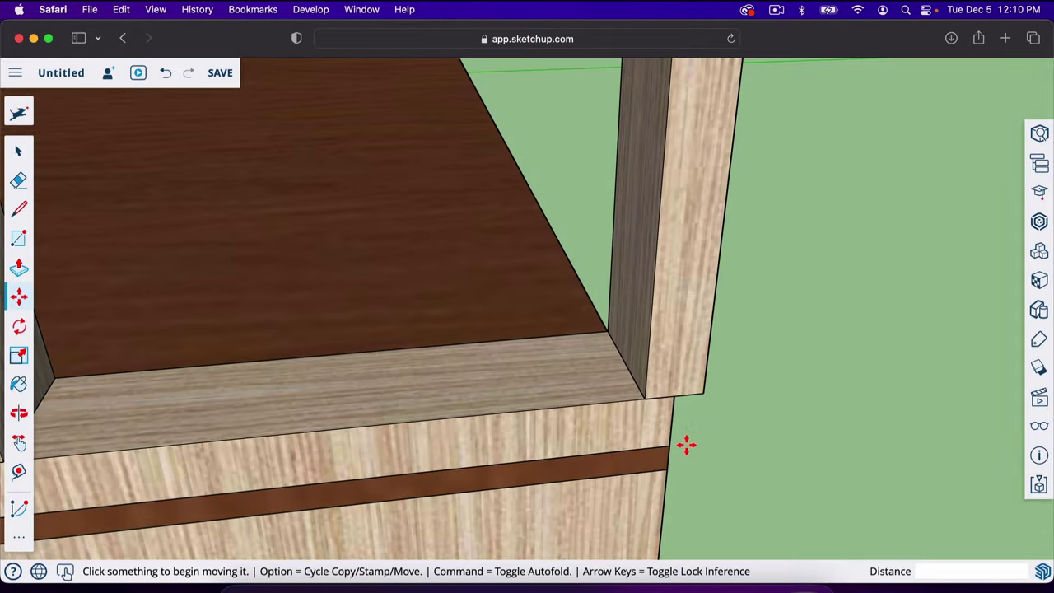
{"action": "left_click", "coordinate": [648, 396]}
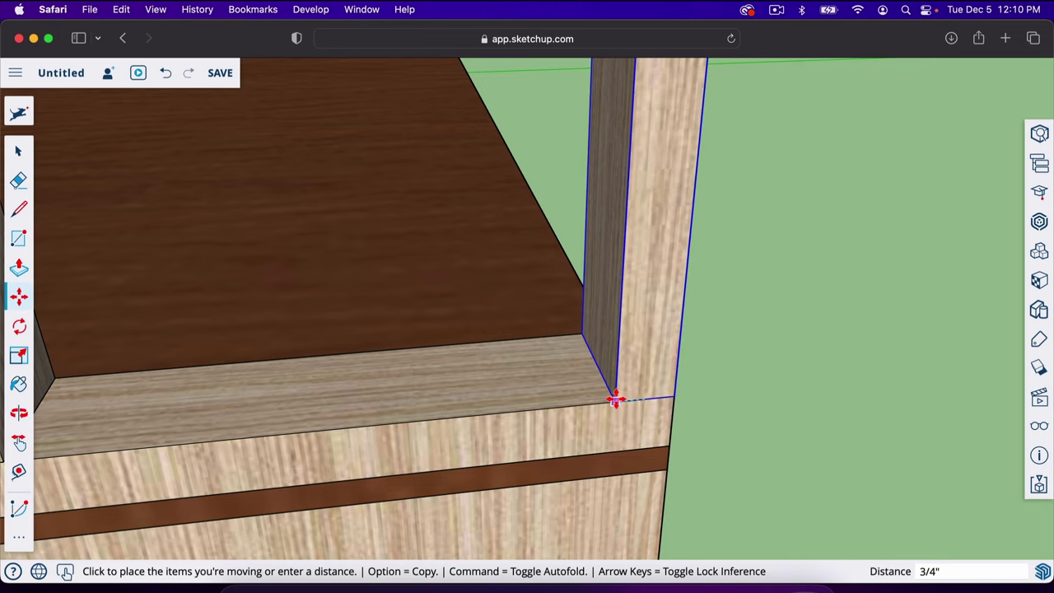
{"action": "left_click", "coordinate": [614, 401]}
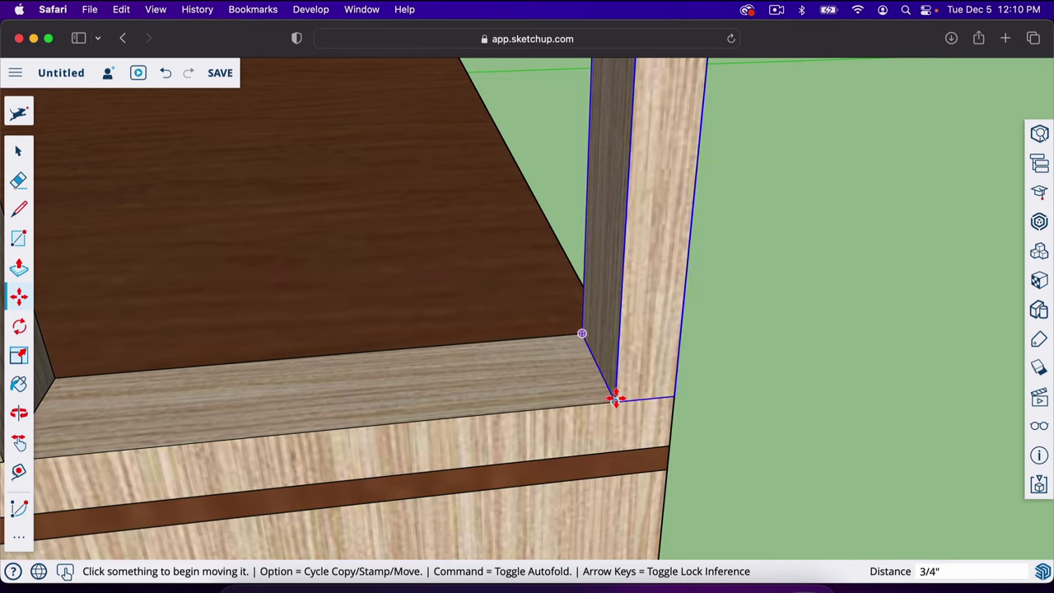
Step: Examine the row of studs from base to top and the corner where the end stud meets the bottom plate
{"action": "scroll", "coordinate": [910, 419], "scroll_direction": "down", "scroll_amount": 8}
{"action": "scroll", "coordinate": [909, 419], "scroll_direction": "up", "scroll_amount": 3}
{"action": "scroll", "coordinate": [909, 419], "scroll_direction": "down", "scroll_amount": 6}
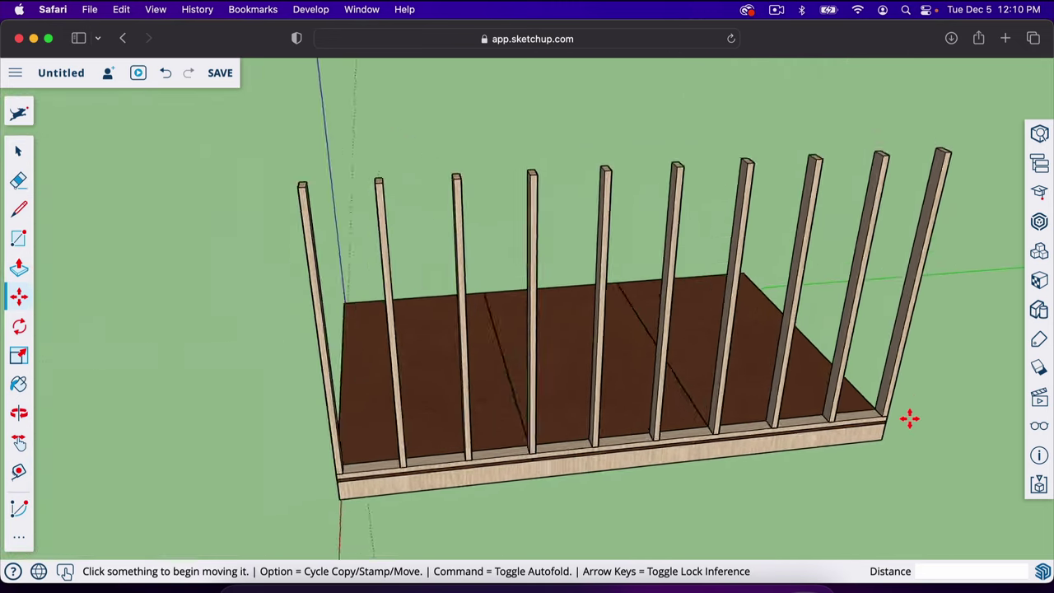
{"action": "key", "text": "o"}
{"action": "left_click_drag", "start_coordinate": [467, 459], "coordinate": [634, 421]}
{"action": "scroll", "coordinate": [599, 509], "scroll_direction": "up", "scroll_amount": 3}
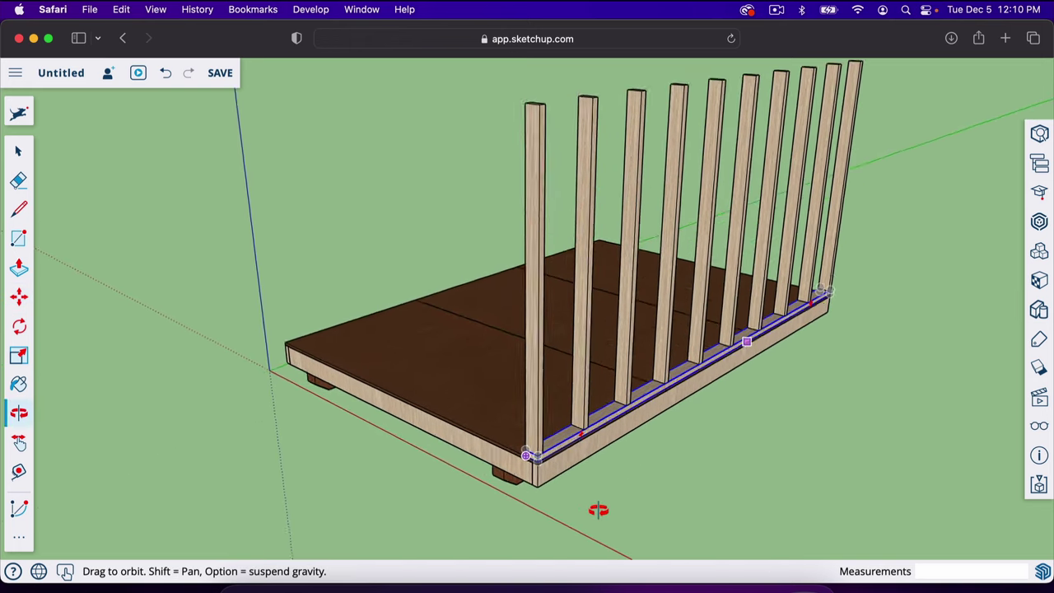
{"action": "scroll", "coordinate": [560, 436], "scroll_direction": "up", "scroll_amount": 5}
{"action": "scroll", "coordinate": [559, 435], "scroll_direction": "down", "scroll_amount": 5}
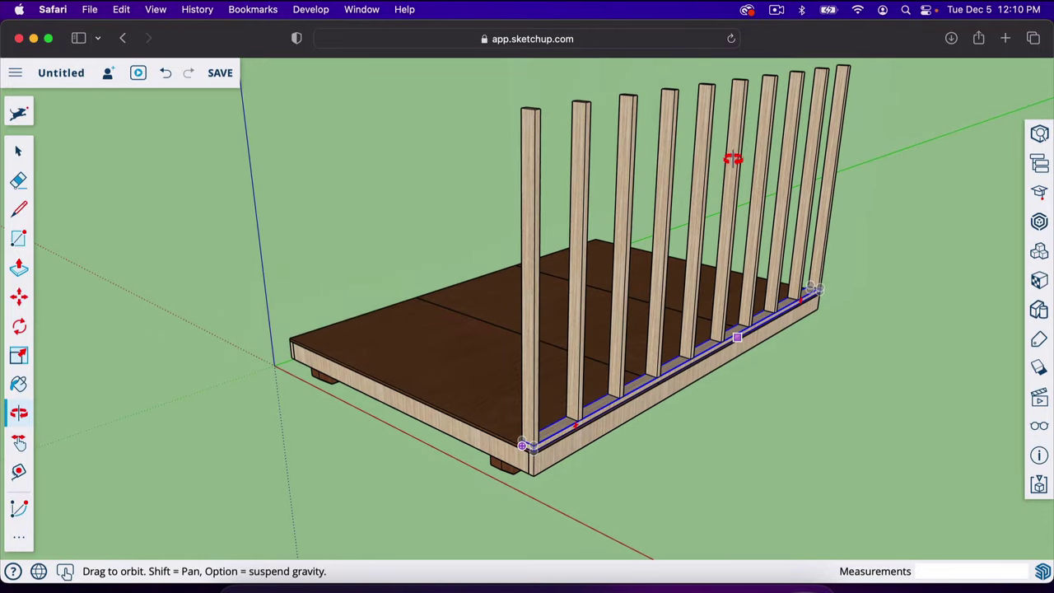
{"action": "scroll", "coordinate": [535, 444], "scroll_direction": "up", "scroll_amount": 3}
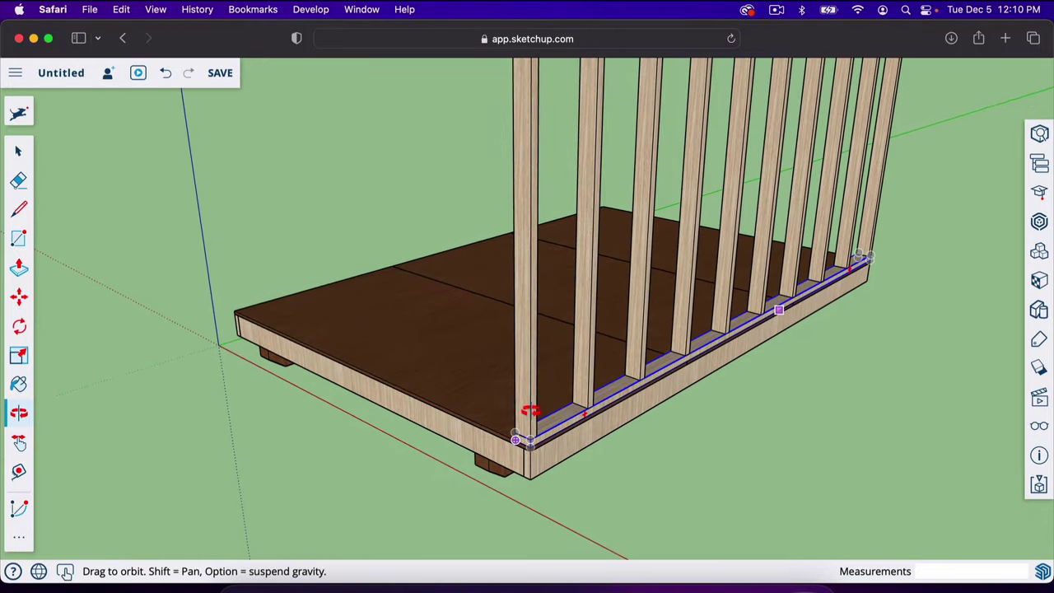
{"action": "scroll", "coordinate": [531, 434], "scroll_direction": "up", "scroll_amount": 4}
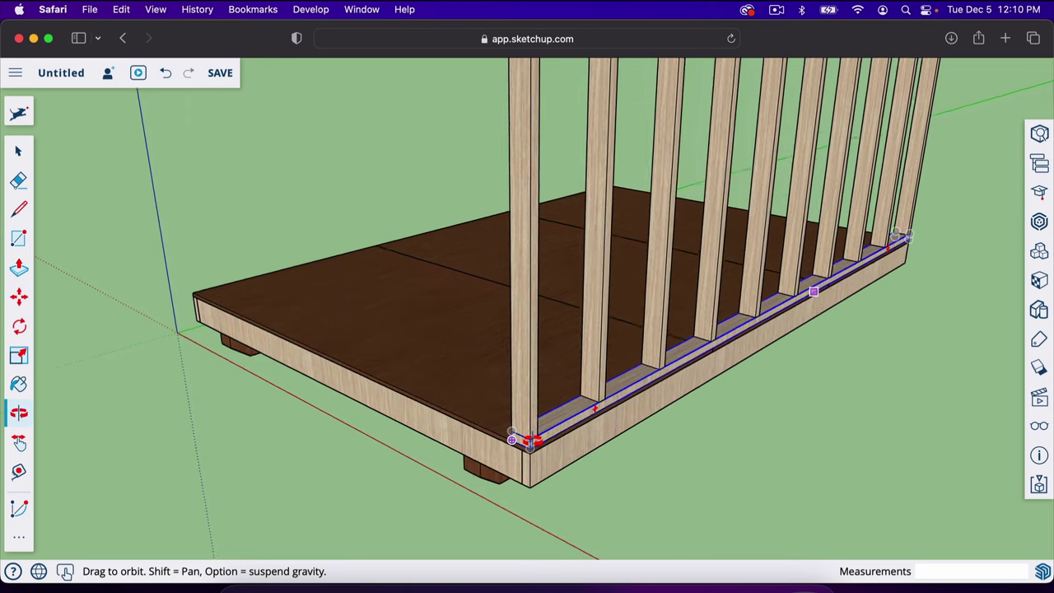
{"action": "scroll", "coordinate": [494, 463], "scroll_direction": "down", "scroll_amount": 4}
{"action": "scroll", "coordinate": [489, 463], "scroll_direction": "up", "scroll_amount": 5}
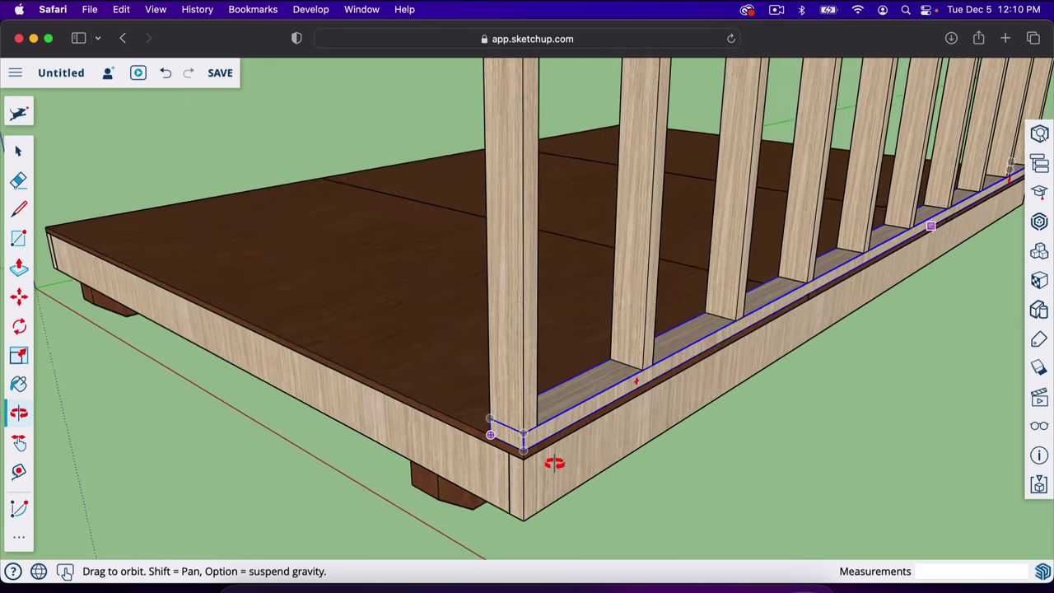
{"action": "scroll", "coordinate": [520, 431], "scroll_direction": "up", "scroll_amount": 4}
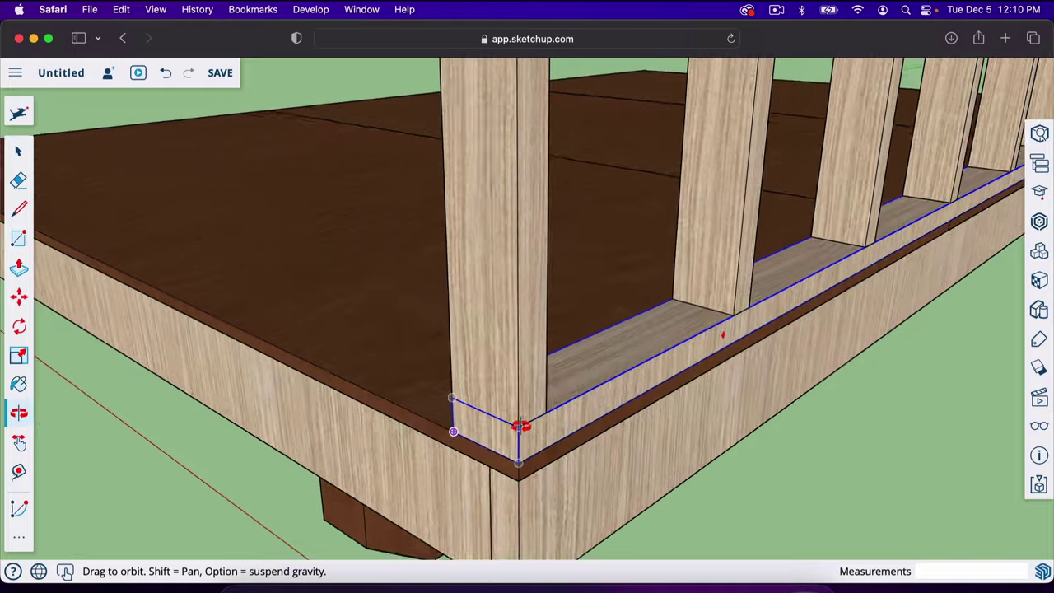
{"action": "scroll", "coordinate": [606, 369], "scroll_direction": "down", "scroll_amount": 8}
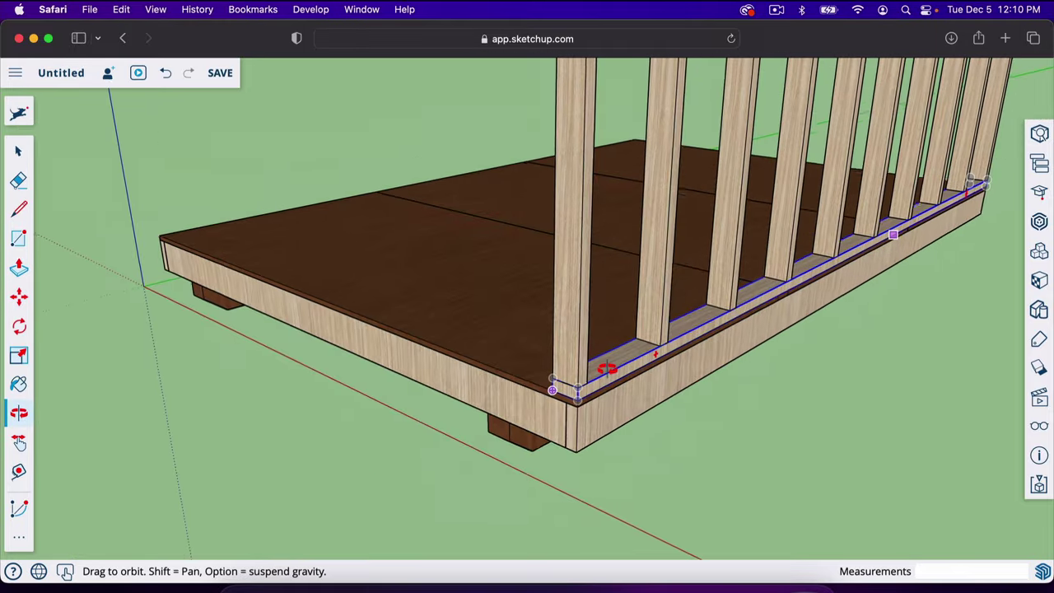
{"action": "scroll", "coordinate": [603, 158], "scroll_direction": "up", "scroll_amount": 6}
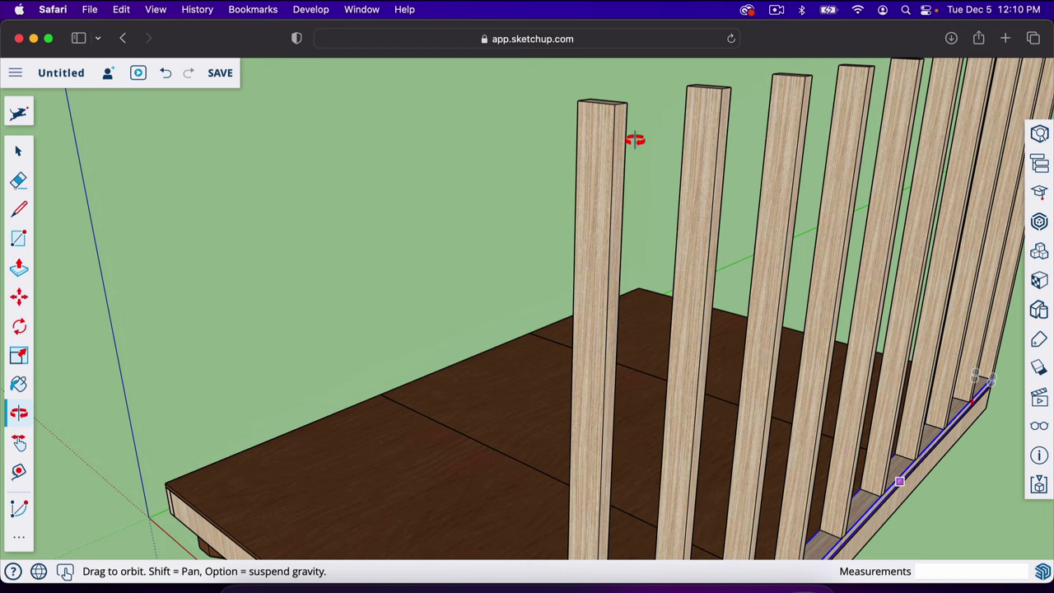
{"action": "scroll", "coordinate": [650, 228], "scroll_direction": "down", "scroll_amount": 10}
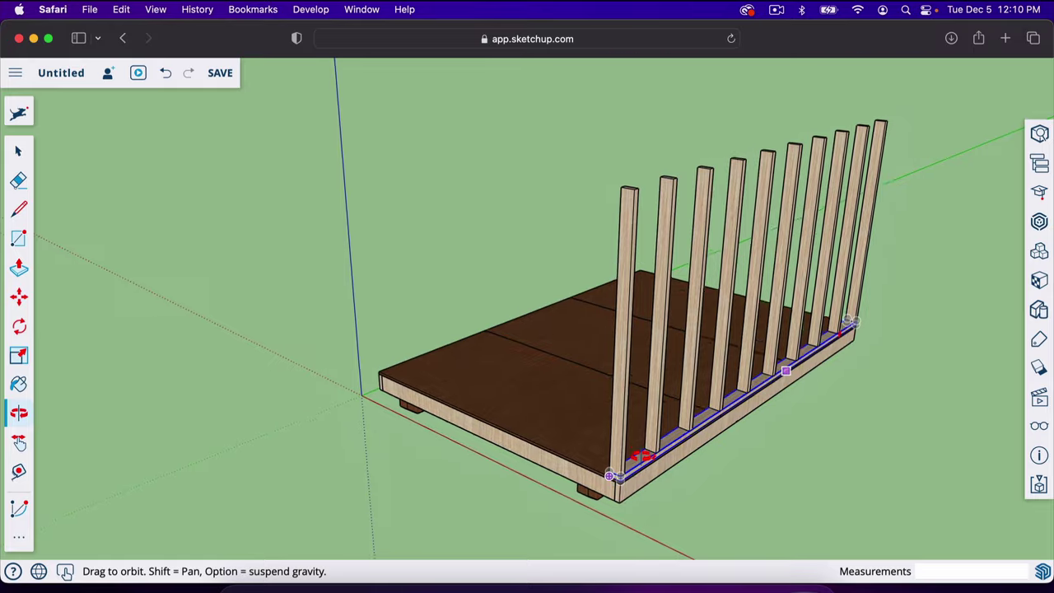
{"action": "scroll", "coordinate": [658, 486], "scroll_direction": "up", "scroll_amount": 3}
{"action": "scroll", "coordinate": [627, 532], "scroll_direction": "up", "scroll_amount": 6}
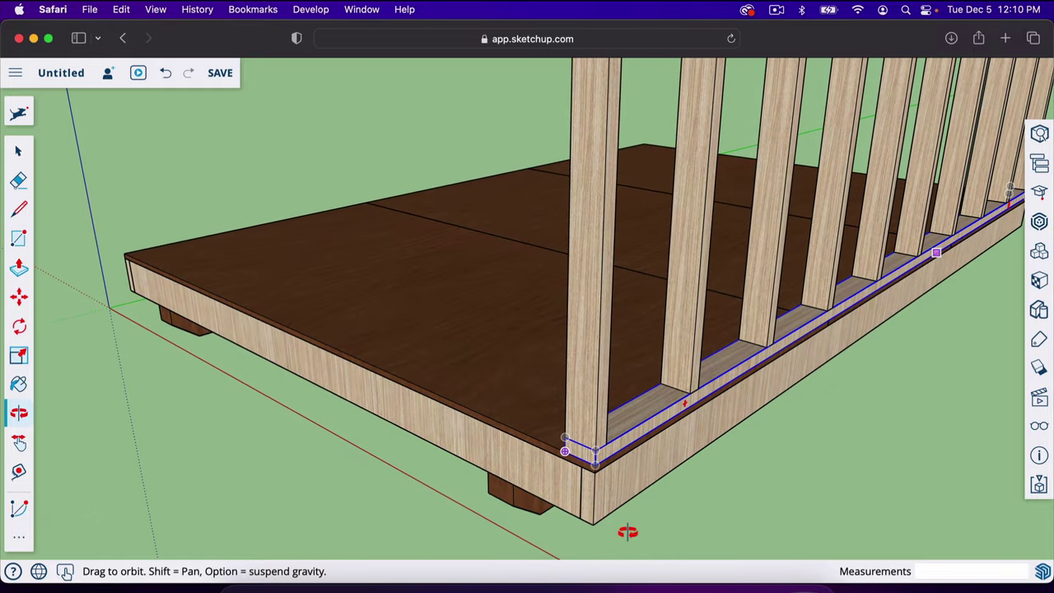
Step: Copy the bottom plate 73.5 inches straight up to cap the studs as the wall's top plate
{"action": "key", "text": "m"}
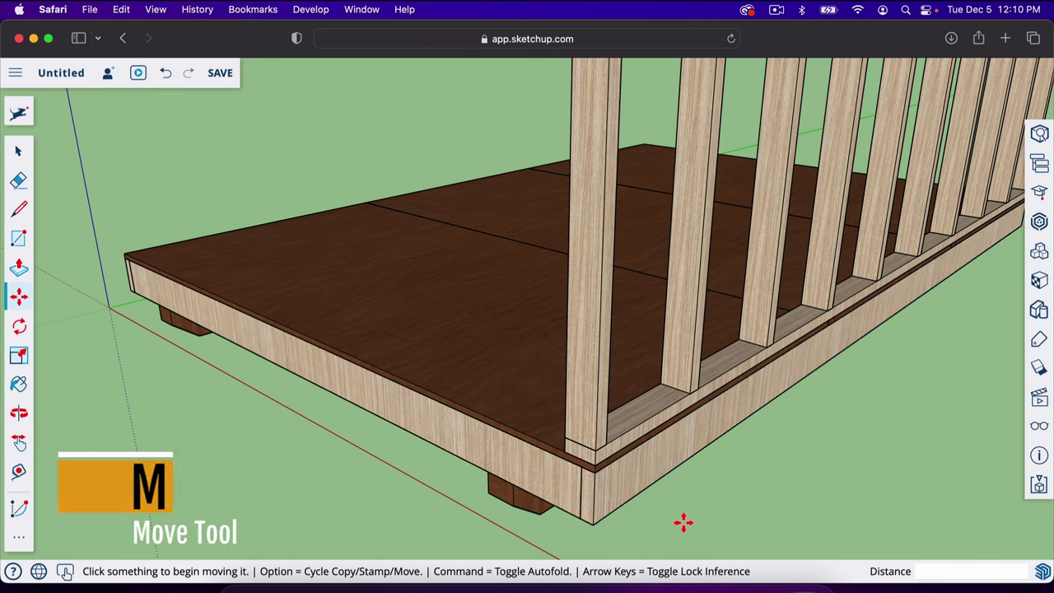
{"action": "key", "text": "alt"}
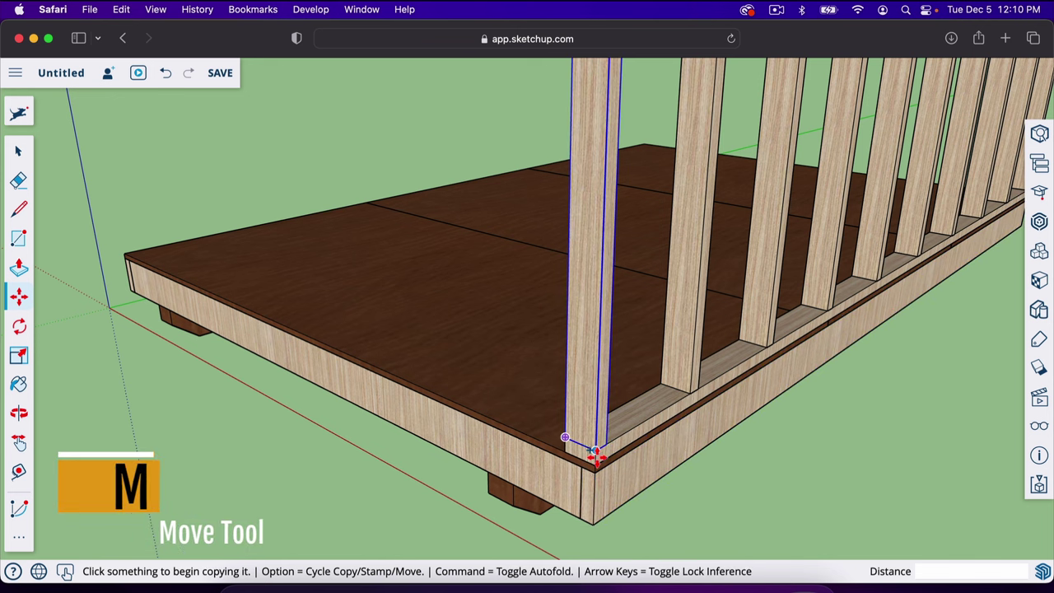
{"action": "scroll", "coordinate": [594, 458], "scroll_direction": "up", "scroll_amount": 3}
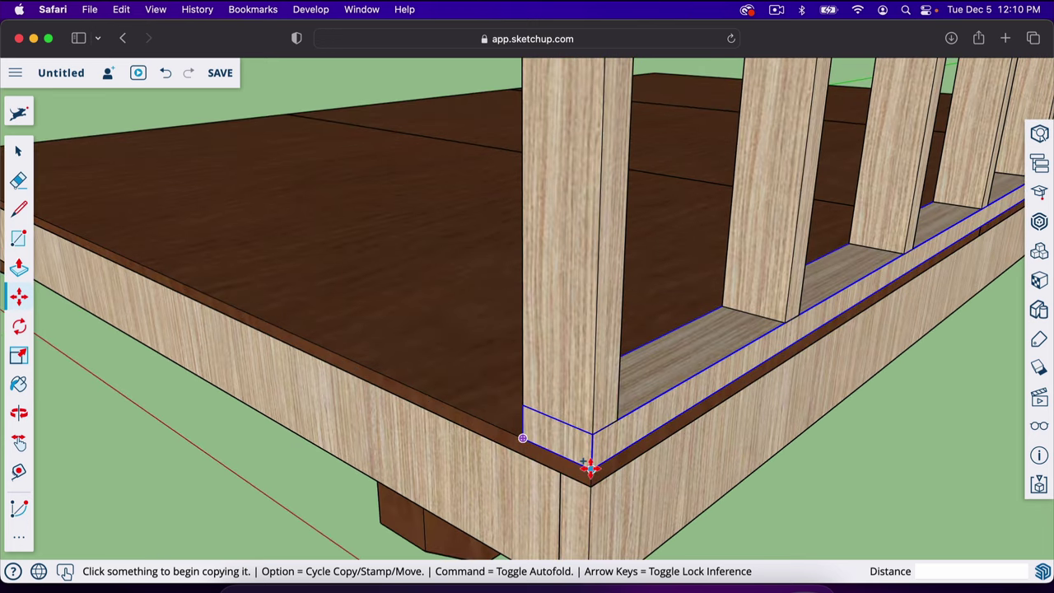
{"action": "left_click", "coordinate": [590, 468]}
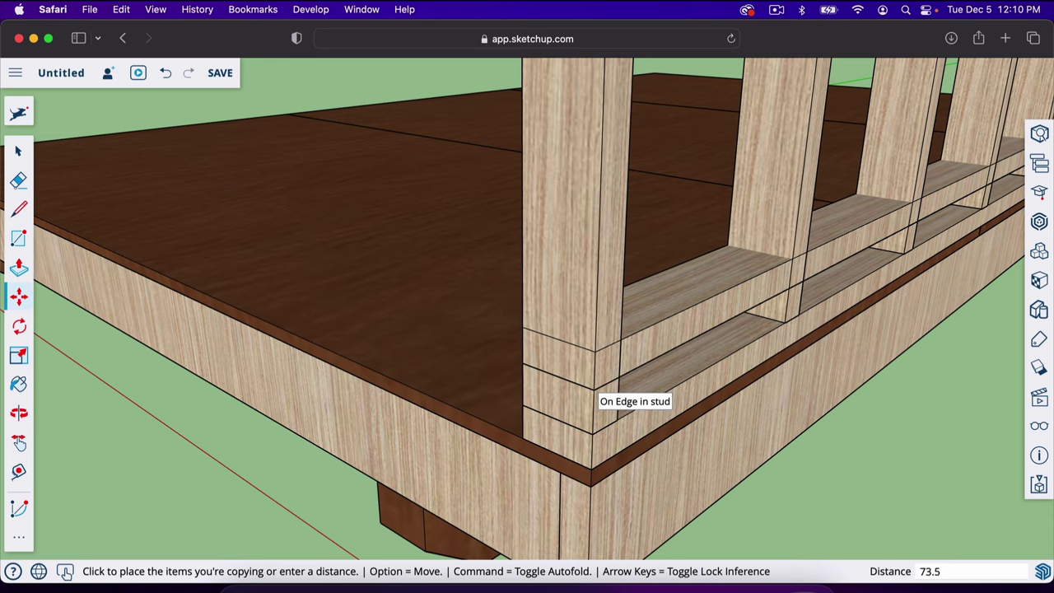
{"action": "key", "text": "Return"}
{"action": "scroll", "coordinate": [597, 409], "scroll_direction": "down", "scroll_amount": 5}
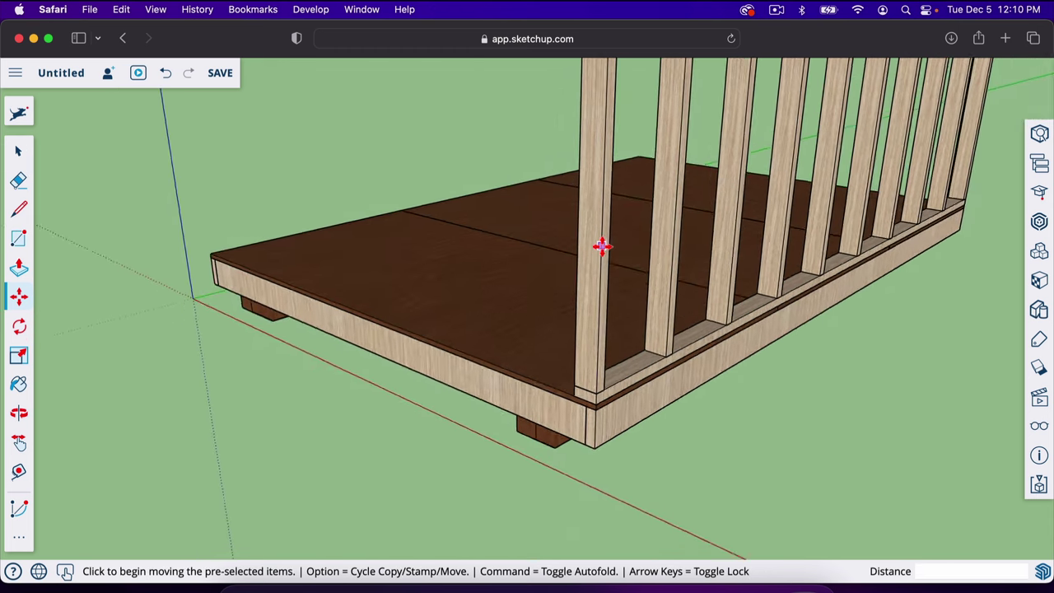
{"action": "scroll", "coordinate": [602, 245], "scroll_direction": "down", "scroll_amount": 5}
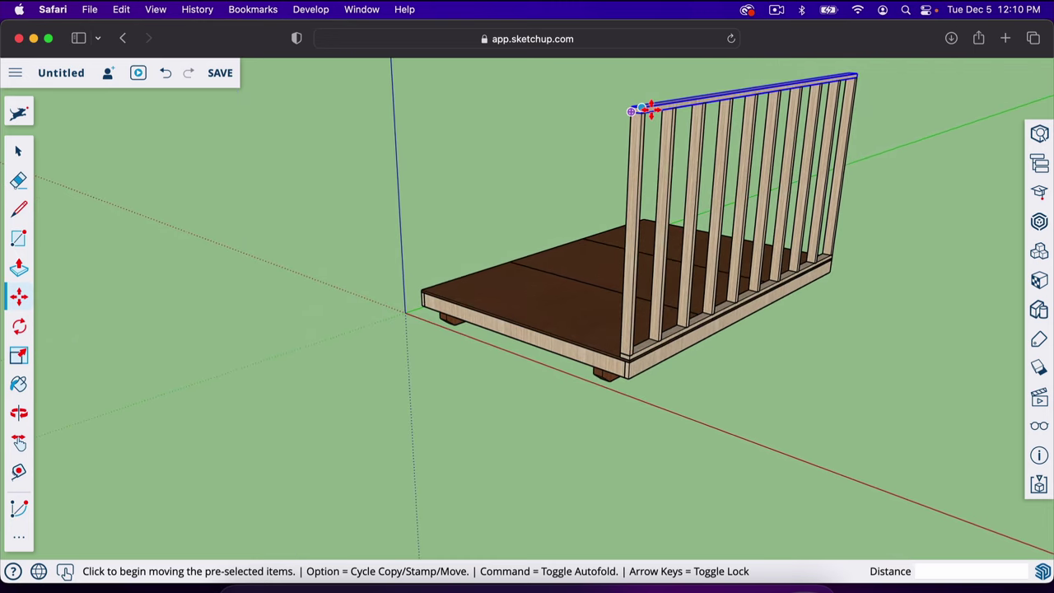
{"action": "scroll", "coordinate": [646, 109], "scroll_direction": "up", "scroll_amount": 8}
{"action": "key", "text": "space"}
{"action": "left_click", "coordinate": [568, 100]}
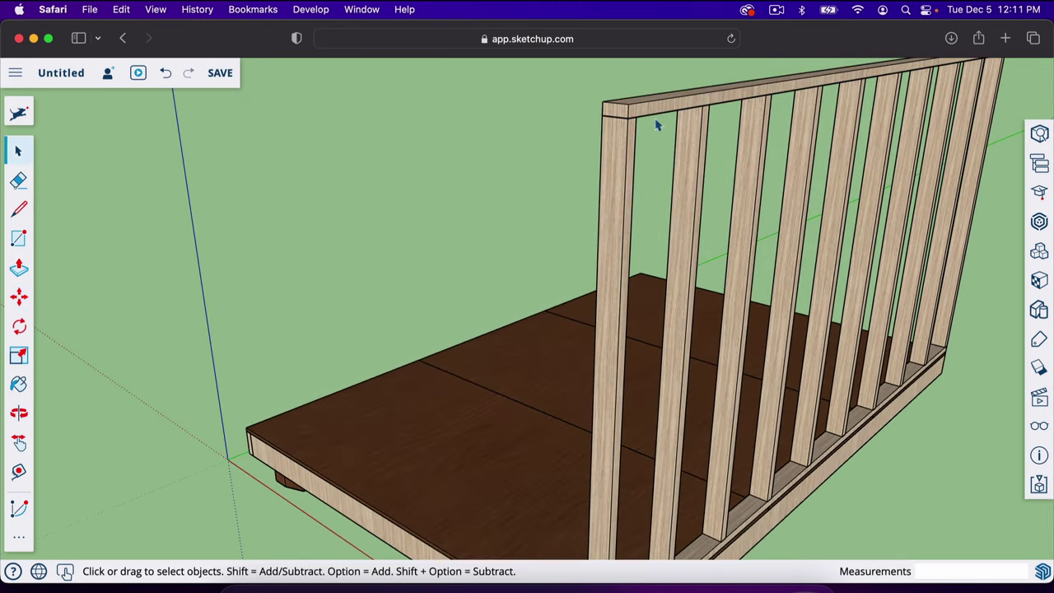
{"action": "scroll", "coordinate": [670, 271], "scroll_direction": "down", "scroll_amount": 5}
{"action": "key", "text": "o"}
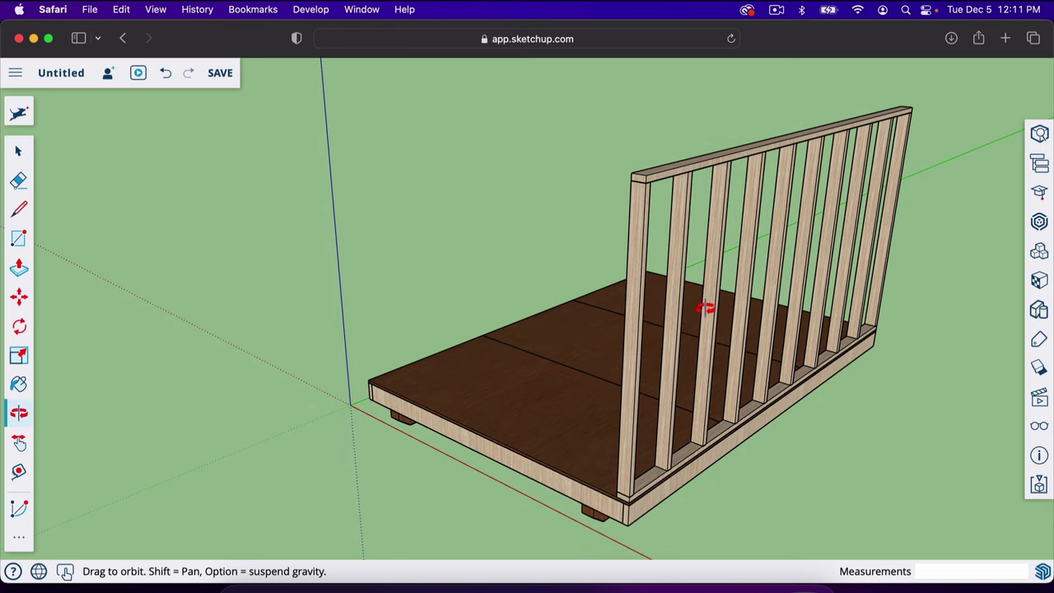
{"action": "left_click_drag", "start_coordinate": [706, 305], "coordinate": [640, 272]}
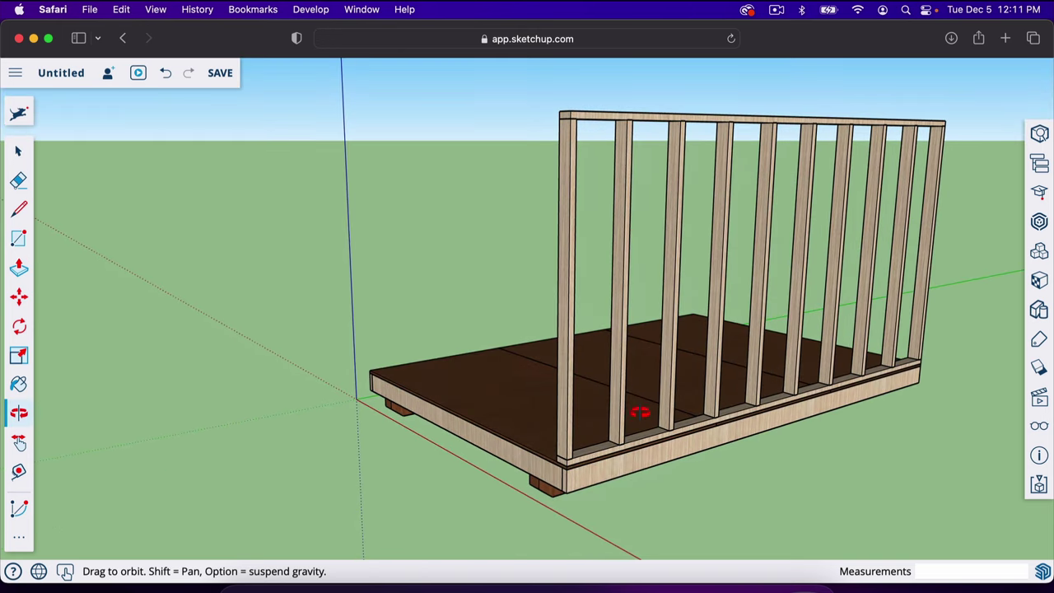
{"action": "scroll", "coordinate": [640, 428], "scroll_direction": "up", "scroll_amount": 2}
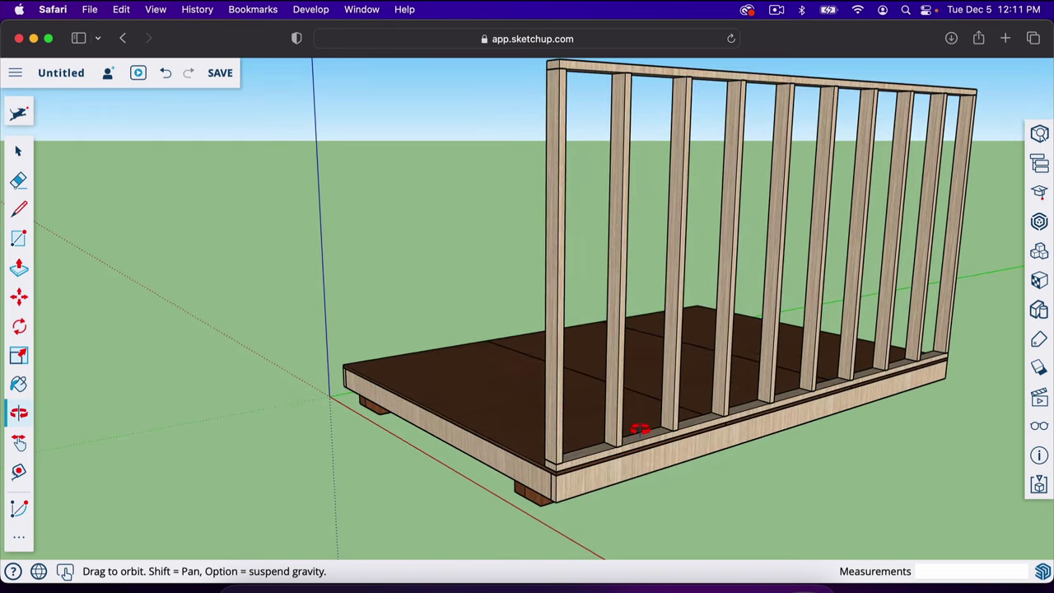
{"action": "scroll", "coordinate": [657, 407], "scroll_direction": "down", "scroll_amount": 2}
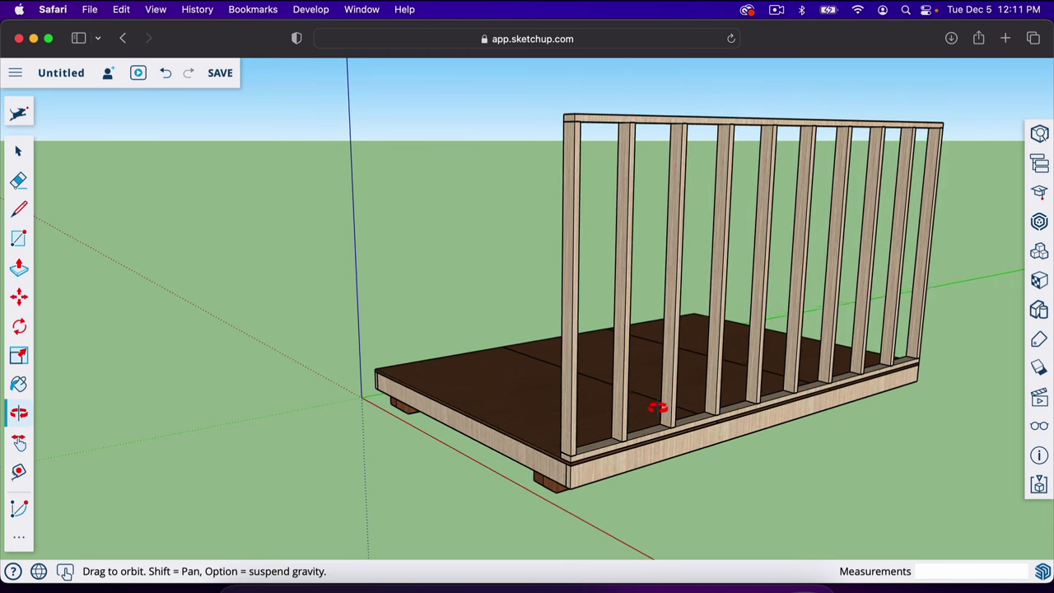
{"action": "key", "text": "space"}
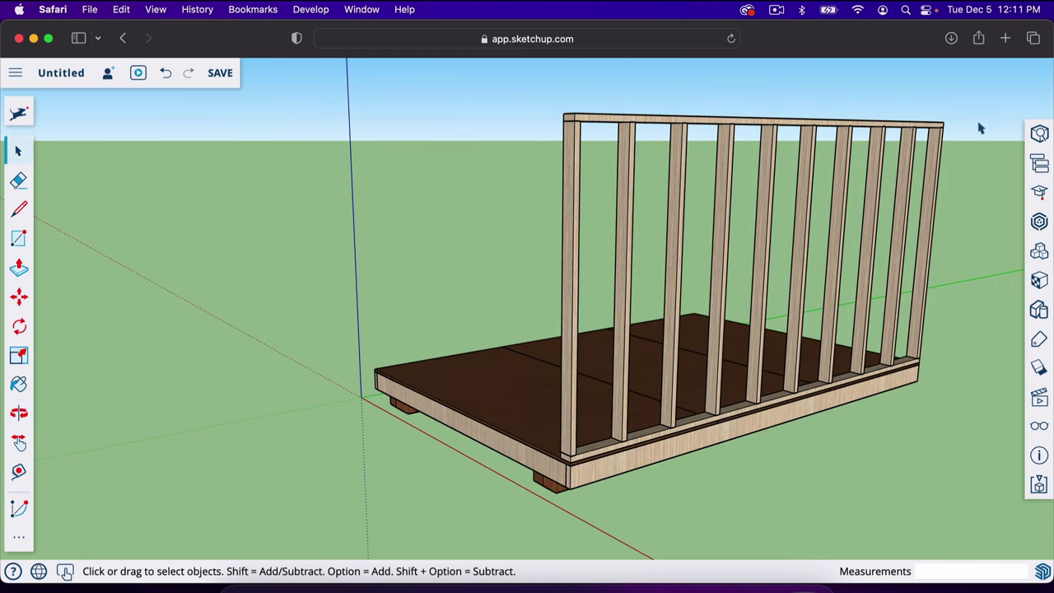
{"action": "left_click_drag", "start_coordinate": [526, 254], "coordinate": [523, 254]}
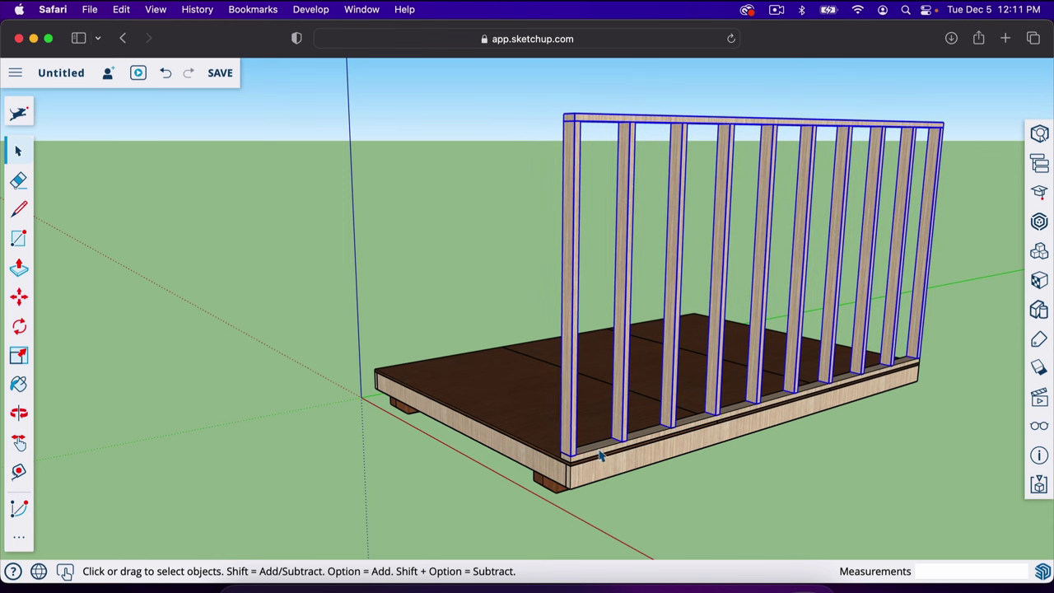
{"action": "left_click", "coordinate": [969, 286]}
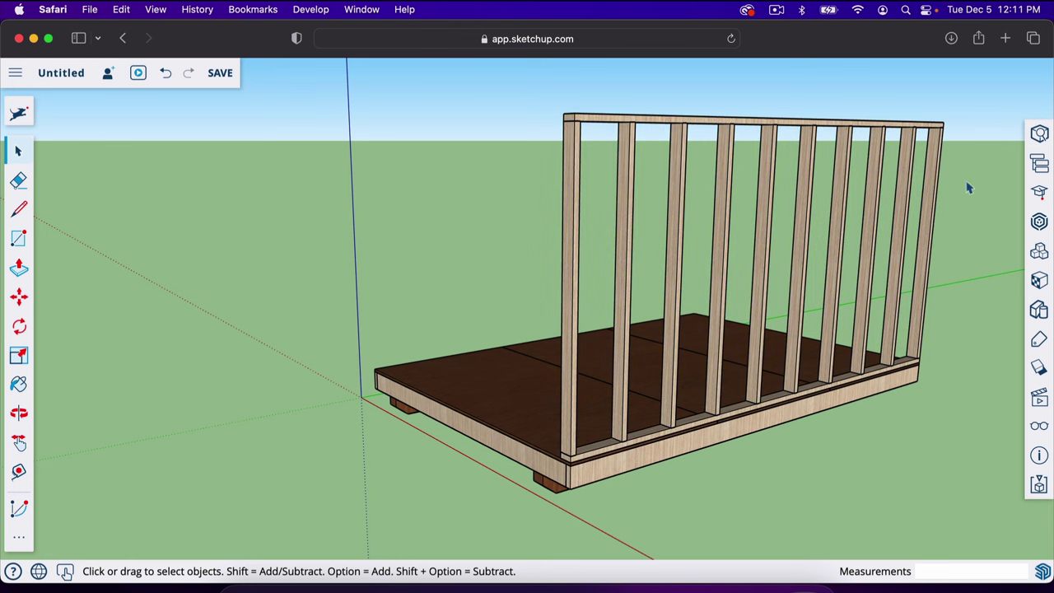
{"action": "left_click_drag", "start_coordinate": [973, 92], "coordinate": [956, 257]}
{"action": "left_click_drag", "start_coordinate": [809, 328], "coordinate": [654, 363]}
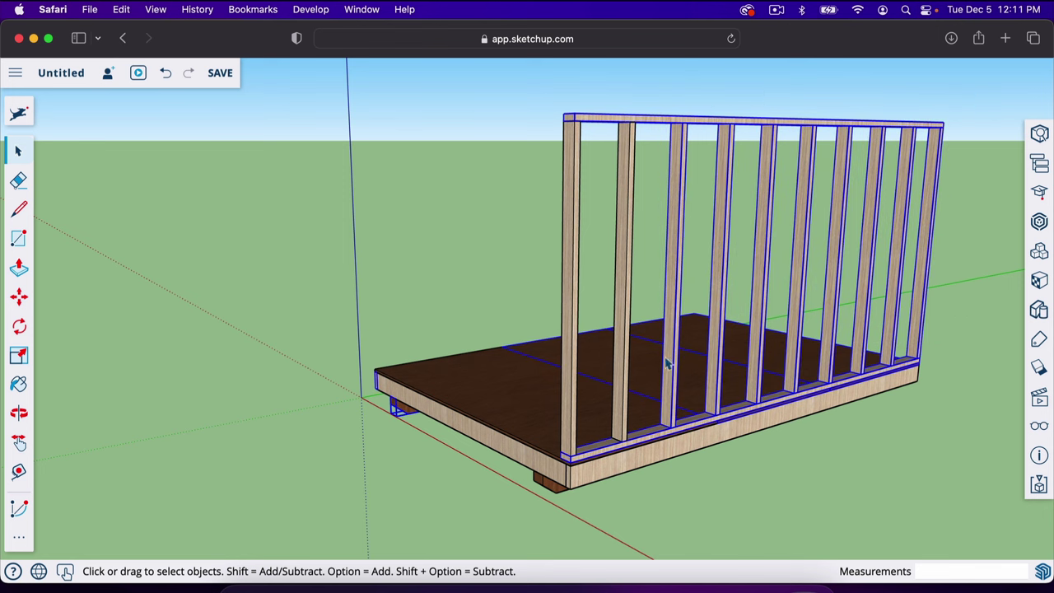
{"action": "left_click", "coordinate": [950, 412]}
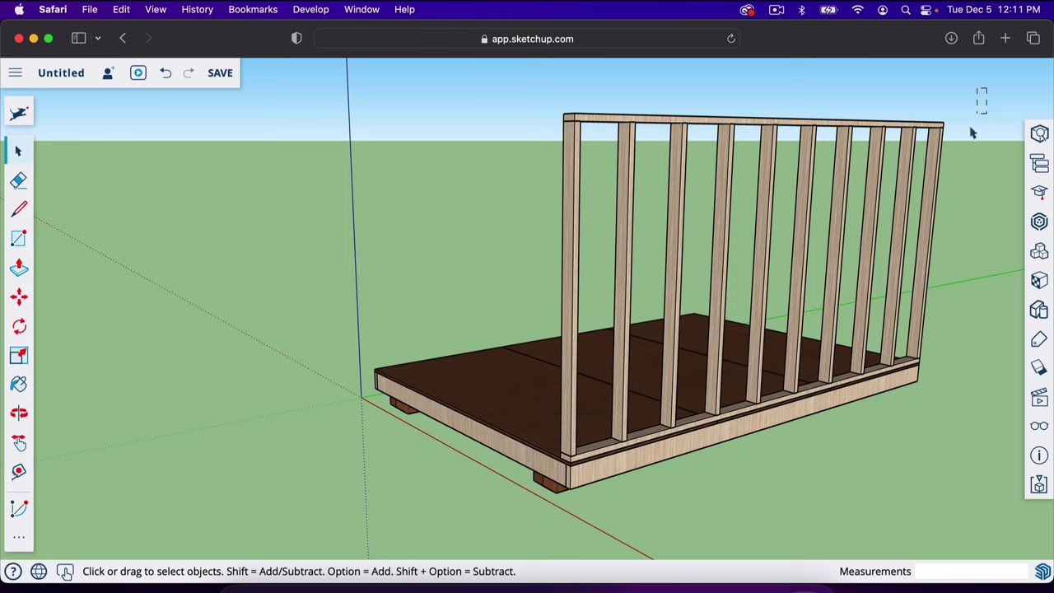
Step: Select all the wall's studs together with its top plate and bottom plate
{"action": "left_click_drag", "start_coordinate": [663, 257], "coordinate": [508, 287]}
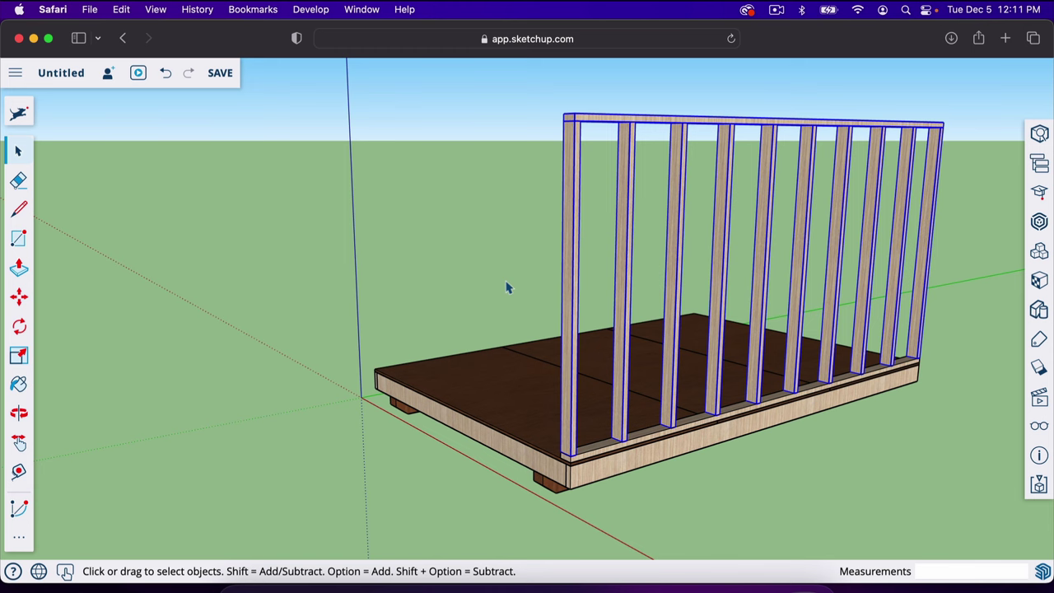
{"action": "scroll", "coordinate": [603, 455], "scroll_direction": "up", "scroll_amount": 8}
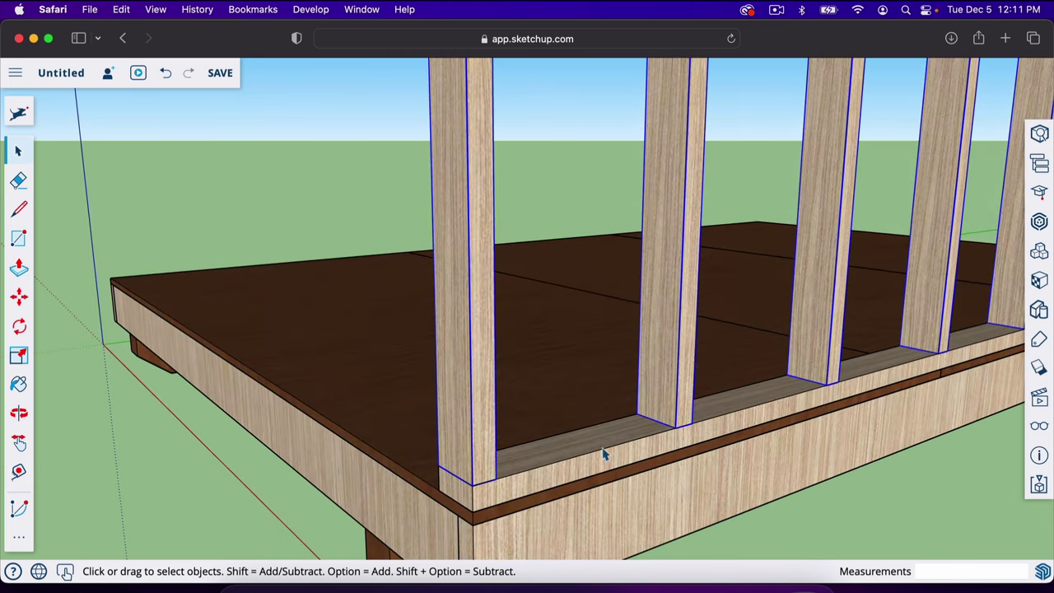
{"action": "left_click", "coordinate": [603, 455], "text": "shift"}
{"action": "scroll", "coordinate": [627, 486], "scroll_direction": "down", "scroll_amount": 10}
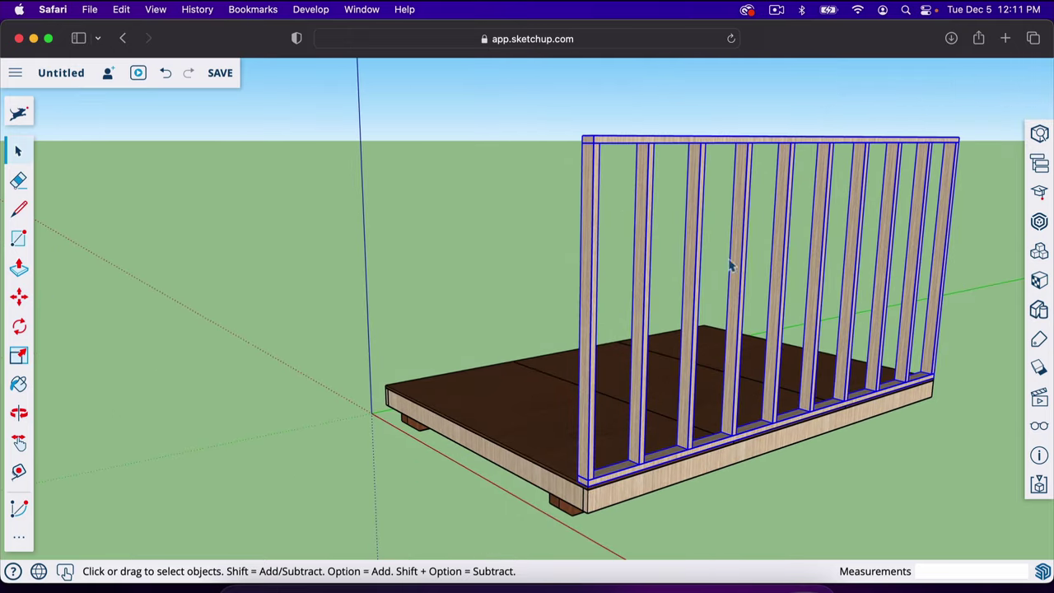
Step: Copy the selected stud wall 92.5 inches across the floor to the opposite long side and clear the selection
{"action": "key", "text": "o"}
{"action": "left_click_drag", "start_coordinate": [501, 371], "coordinate": [755, 440]}
{"action": "scroll", "coordinate": [586, 459], "scroll_direction": "up", "scroll_amount": 5}
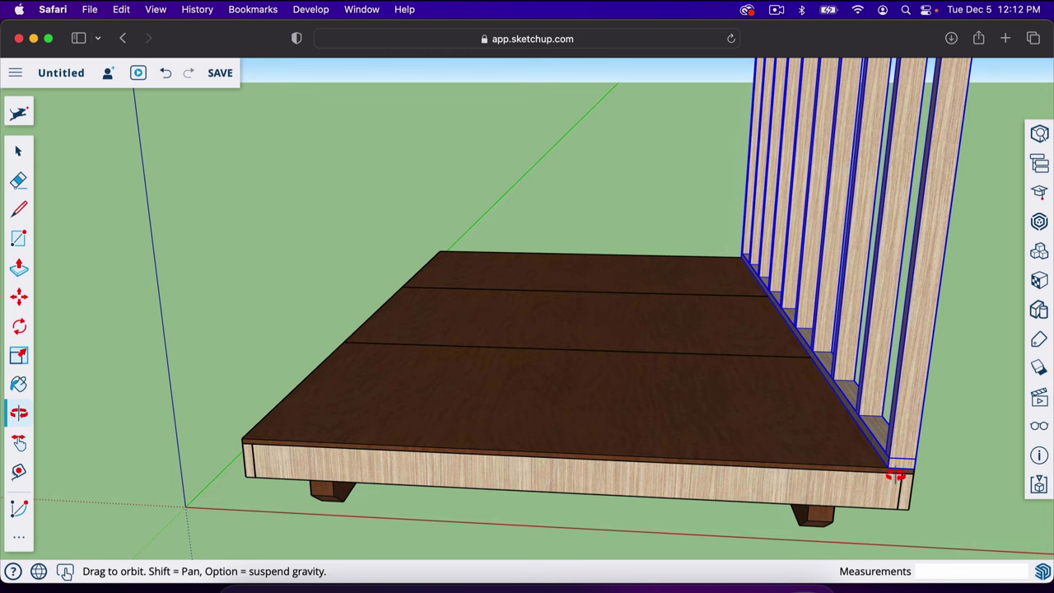
{"action": "scroll", "coordinate": [895, 476], "scroll_direction": "up", "scroll_amount": 5}
{"action": "key", "text": "m"}
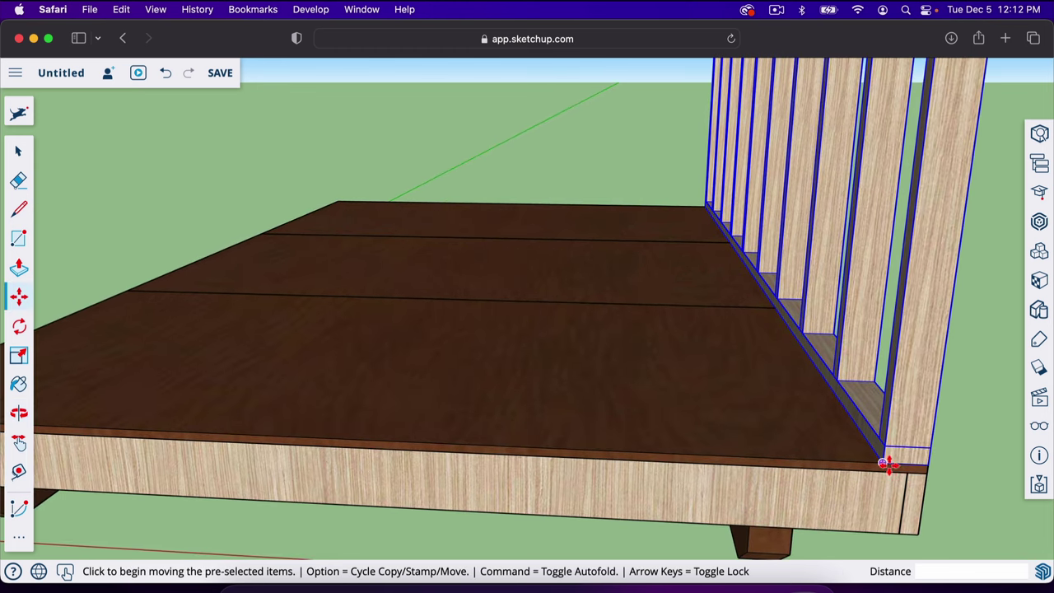
{"action": "scroll", "coordinate": [883, 463], "scroll_direction": "down", "scroll_amount": 3}
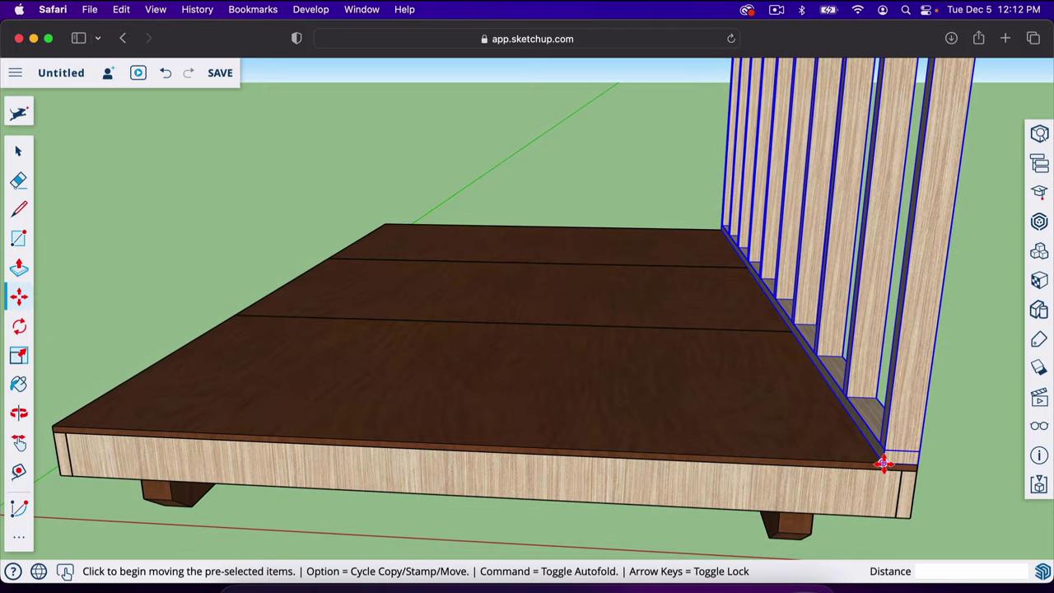
{"action": "scroll", "coordinate": [882, 463], "scroll_direction": "down", "scroll_amount": 1}
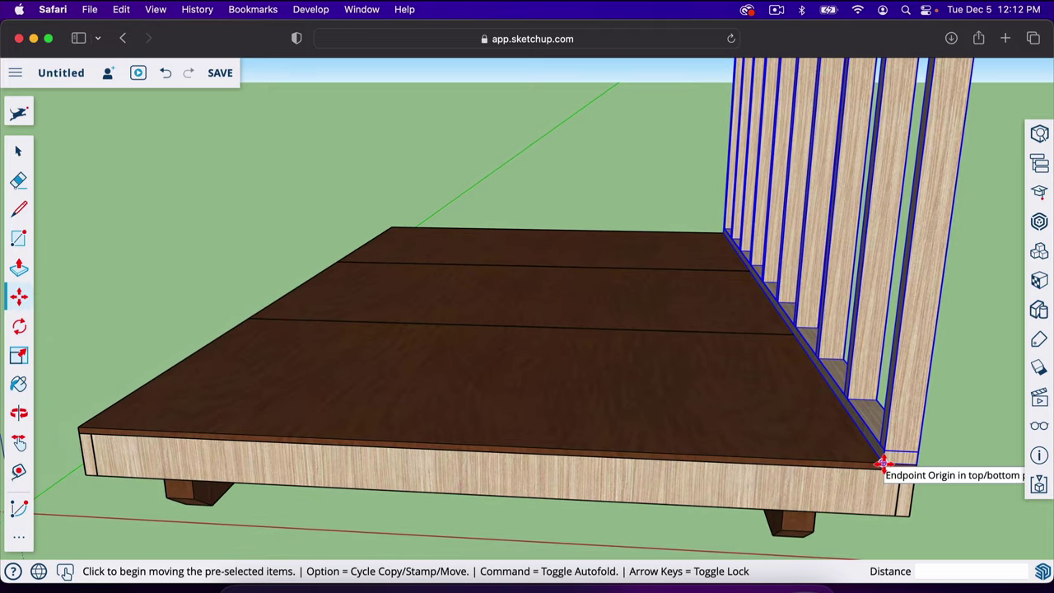
{"action": "key", "text": "q"}
{"action": "key", "text": "m"}
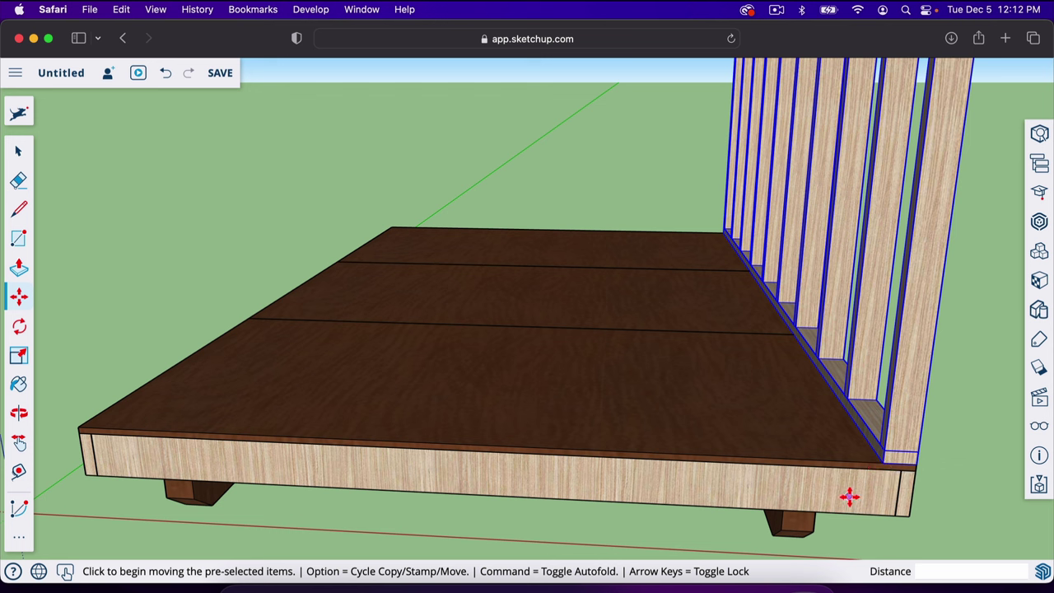
{"action": "key", "text": "alt"}
{"action": "left_click", "coordinate": [881, 462]}
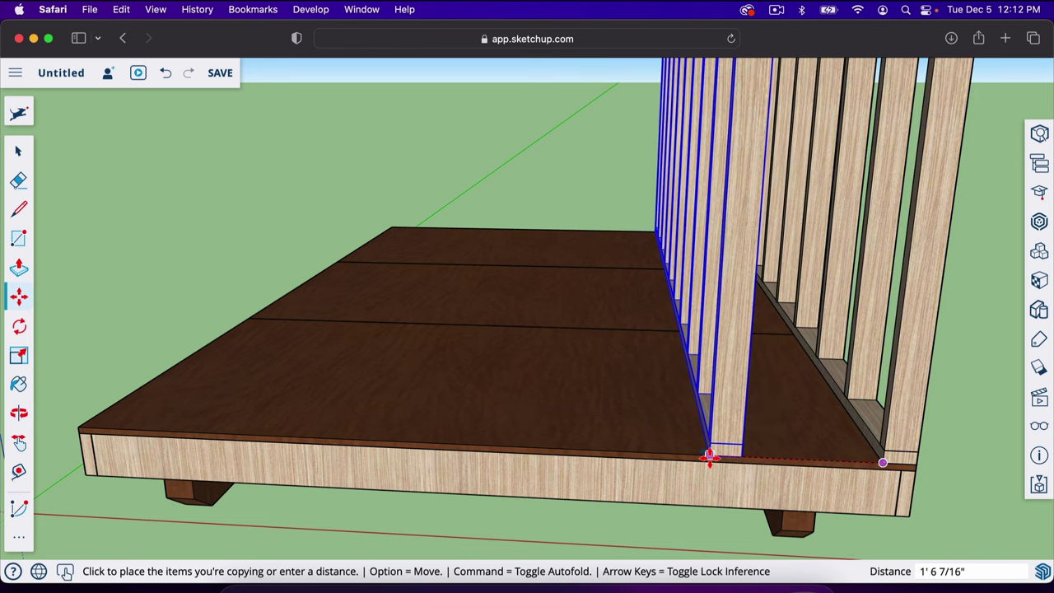
{"action": "left_click", "coordinate": [709, 457]}
{"action": "type", "text": "9"}
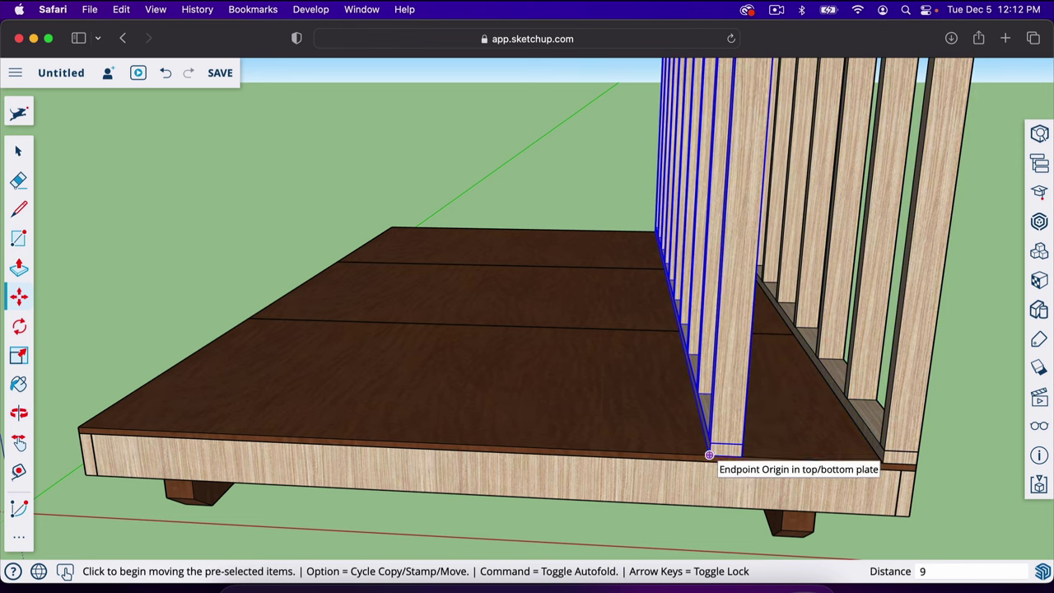
{"action": "type", "text": "2.5"}
{"action": "key", "text": "Return"}
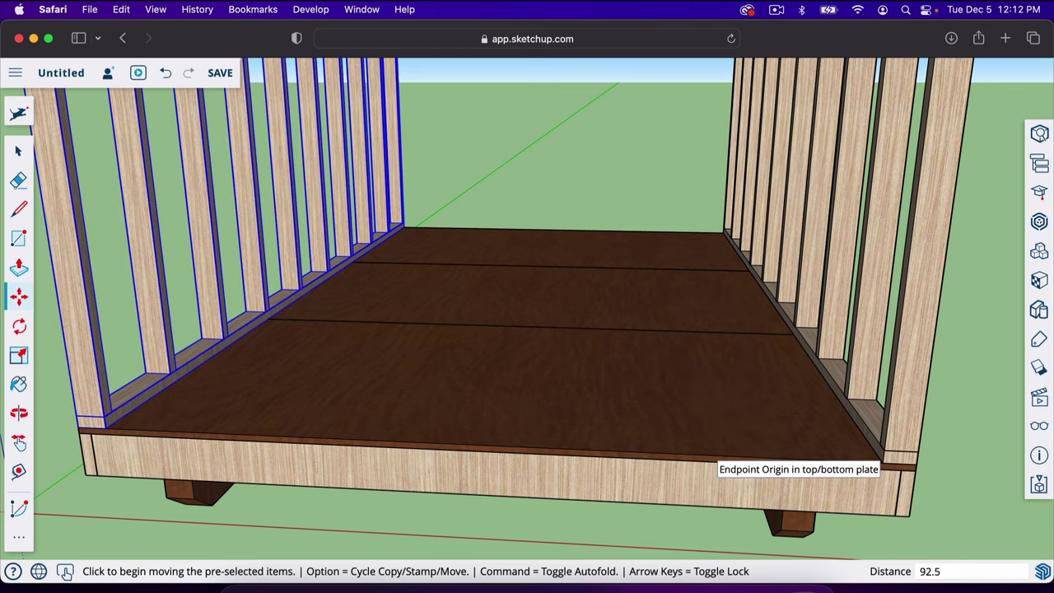
{"action": "scroll", "coordinate": [698, 461], "scroll_direction": "down", "scroll_amount": 5}
{"action": "key", "text": "space"}
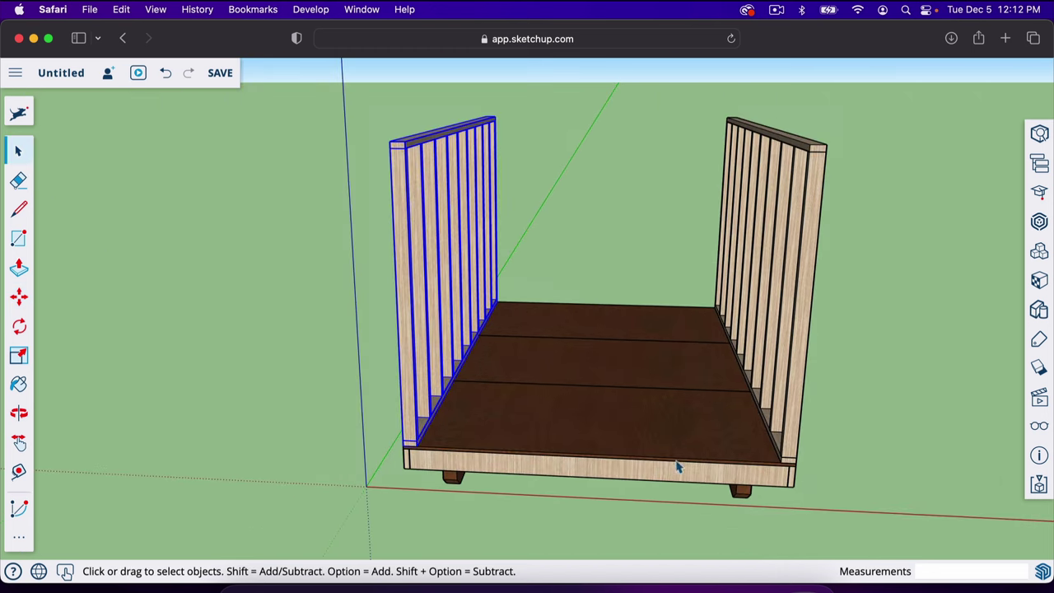
{"action": "left_click", "coordinate": [585, 244]}
Step: Outline a 3.5-inch-long rectangle on the inner face of the copied wall's bottom plate, starting at its open end corner
{"action": "key", "text": "o"}
{"action": "left_click_drag", "start_coordinate": [616, 249], "coordinate": [447, 242]}
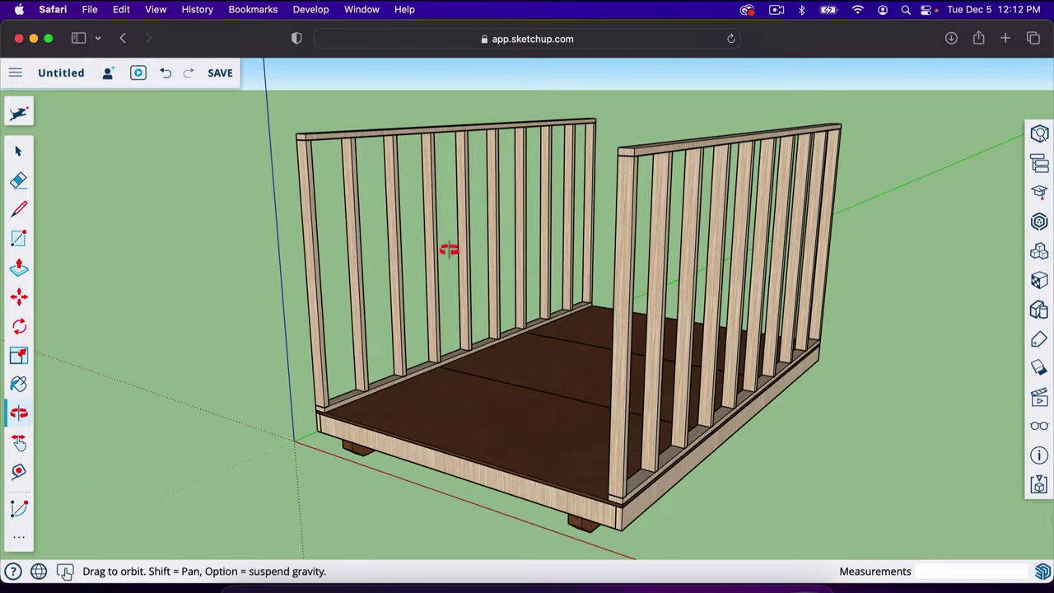
{"action": "left_click_drag", "start_coordinate": [536, 341], "coordinate": [586, 143]}
{"action": "scroll", "coordinate": [104, 357], "scroll_direction": "up", "scroll_amount": 10}
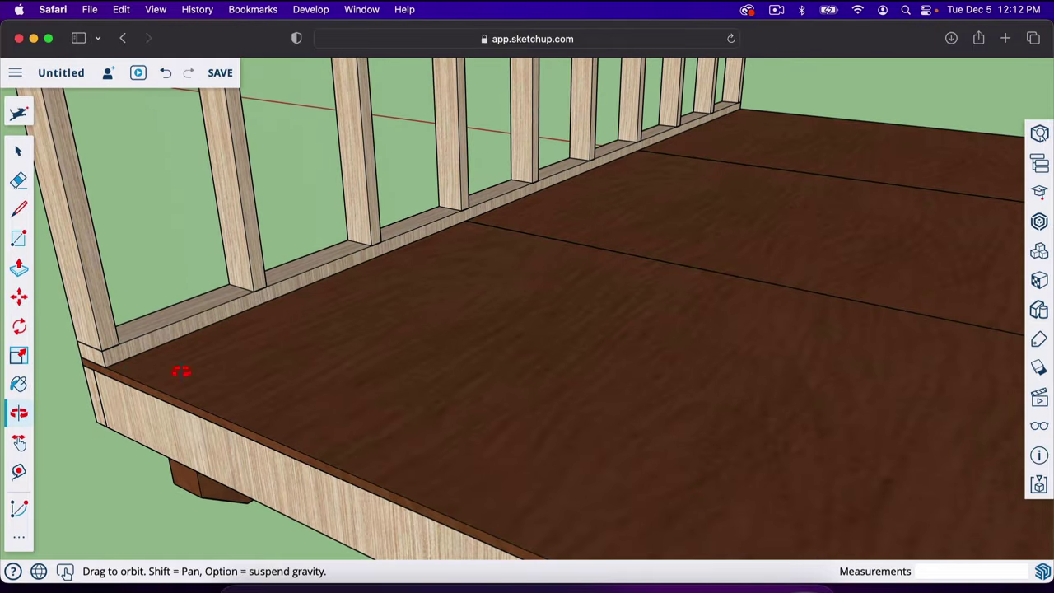
{"action": "scroll", "coordinate": [111, 369], "scroll_direction": "up", "scroll_amount": 5}
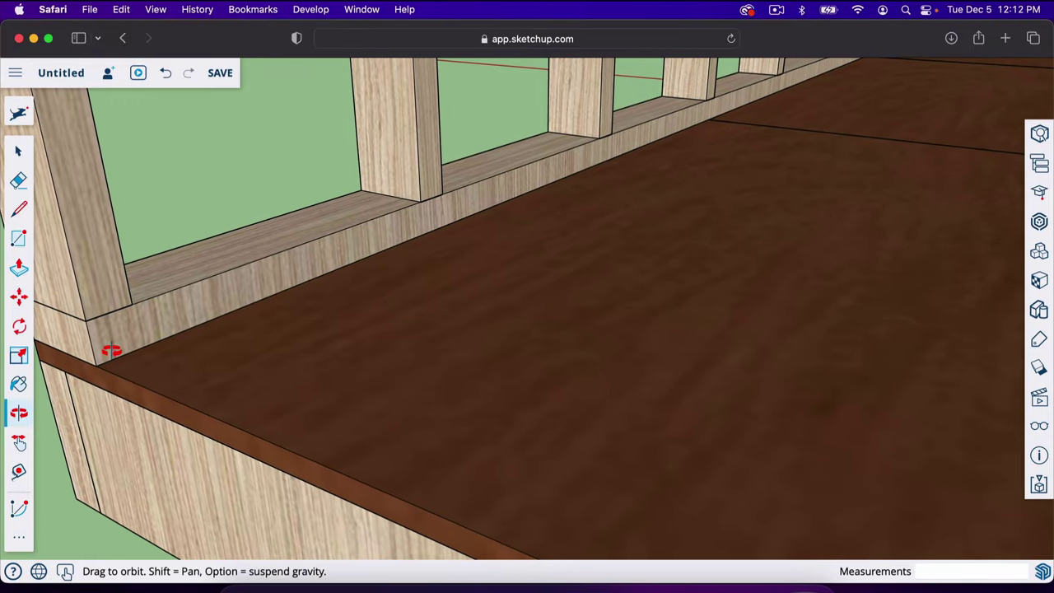
{"action": "key", "text": "l"}
{"action": "left_click", "coordinate": [85, 321]}
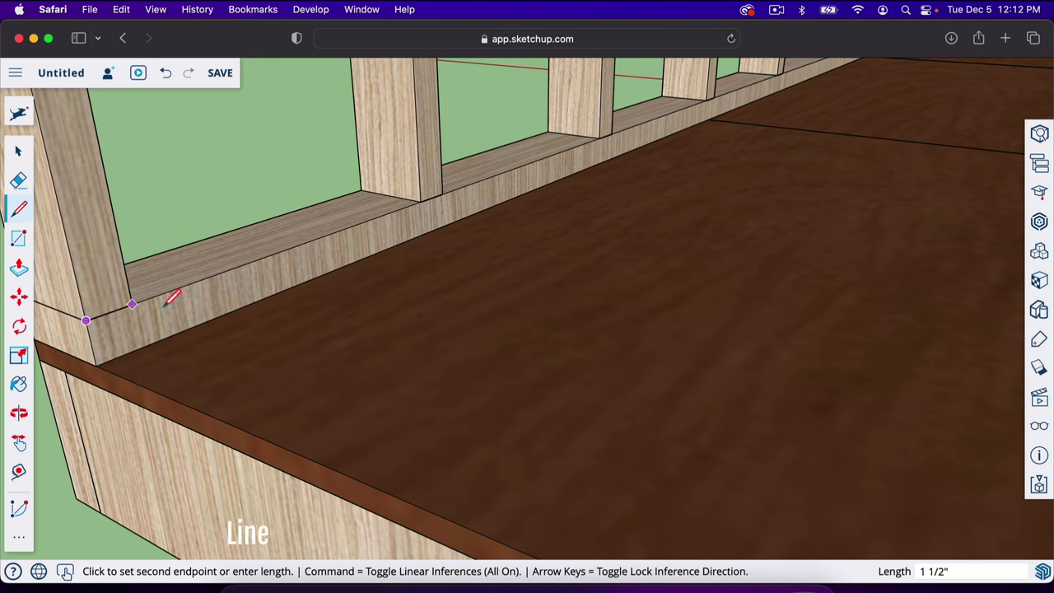
{"action": "type", "text": "3."}
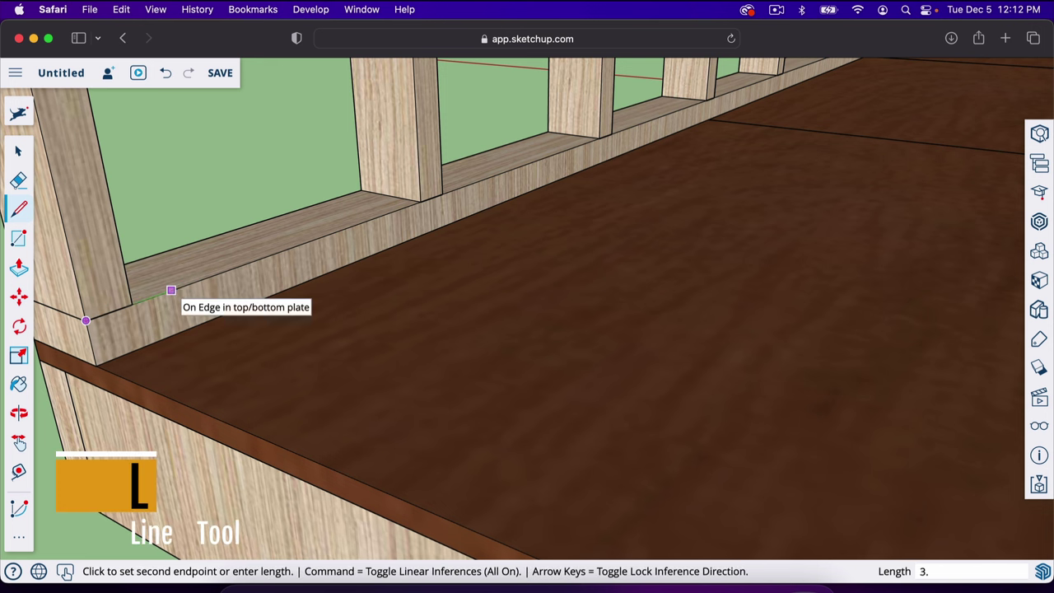
{"action": "type", "text": "5"}
{"action": "key", "text": "Return"}
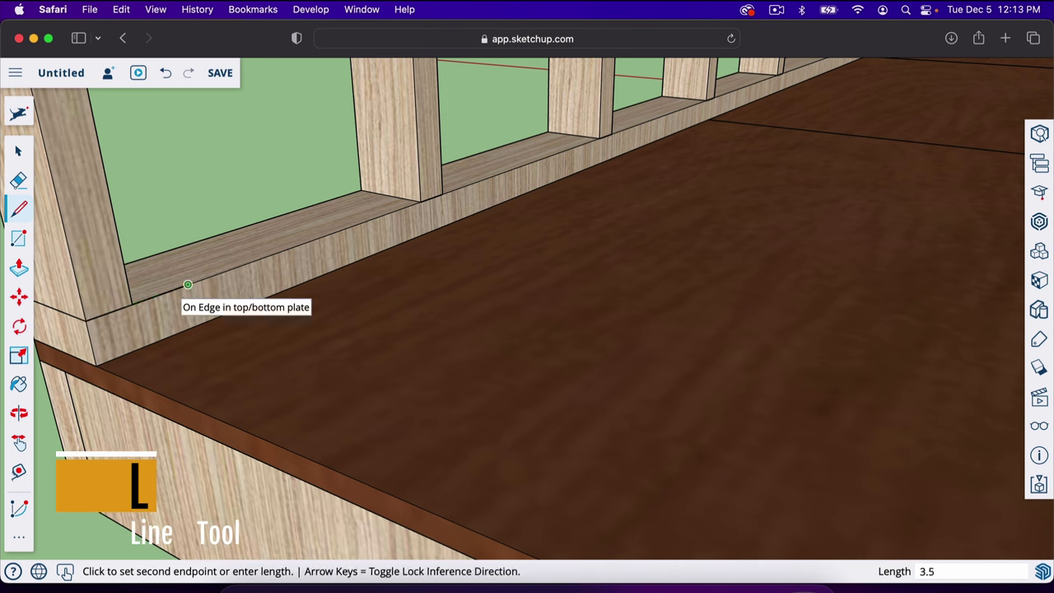
{"action": "left_click", "coordinate": [195, 325]}
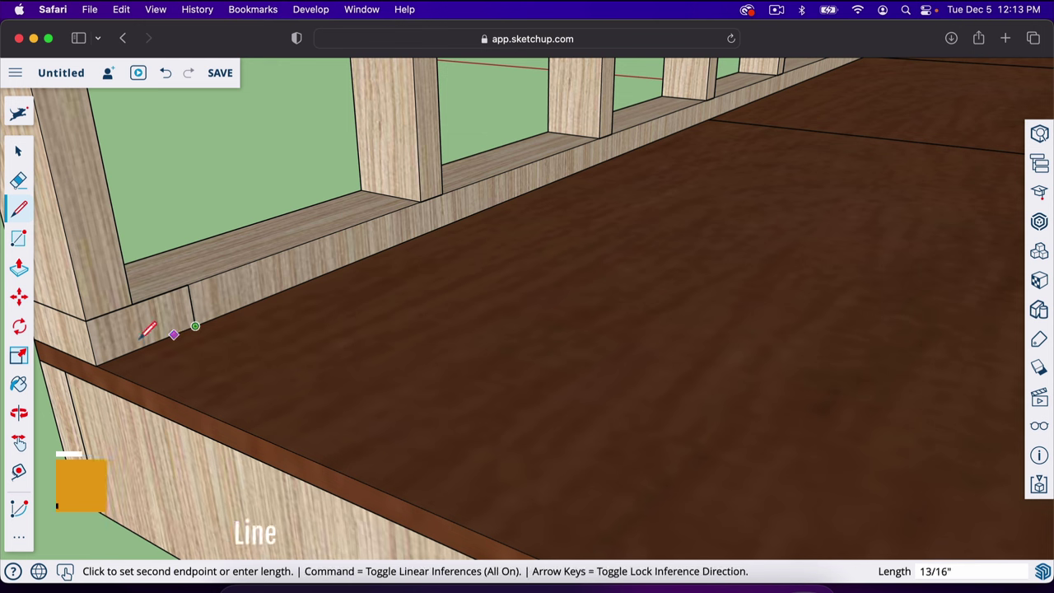
{"action": "left_click", "coordinate": [96, 364]}
{"action": "left_click", "coordinate": [85, 320]}
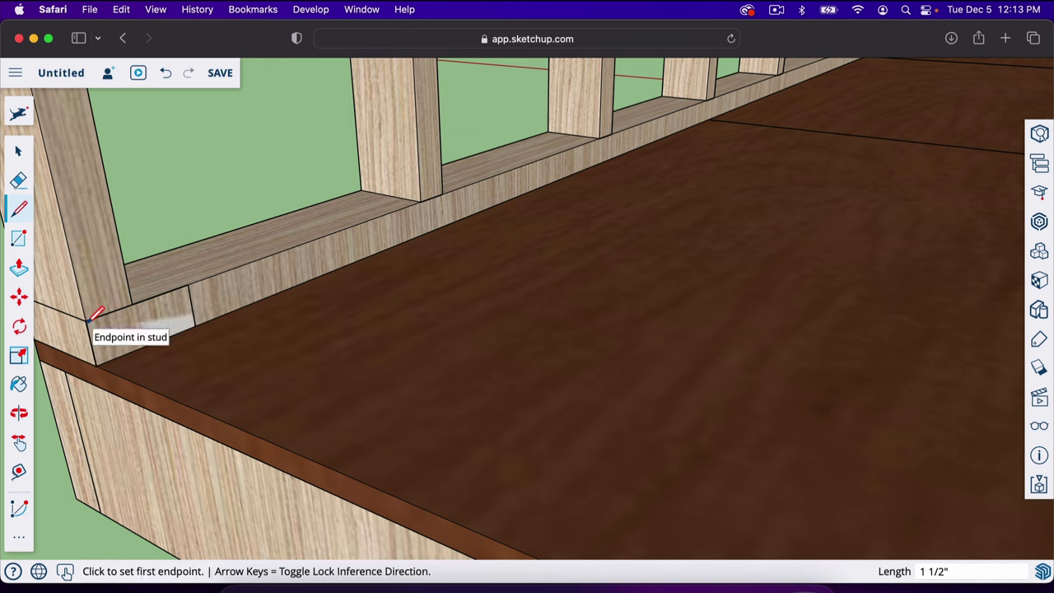
Step: Paint the new rectangular face at the plate's end with the Formica Laminate Light material
{"action": "key", "text": "b"}
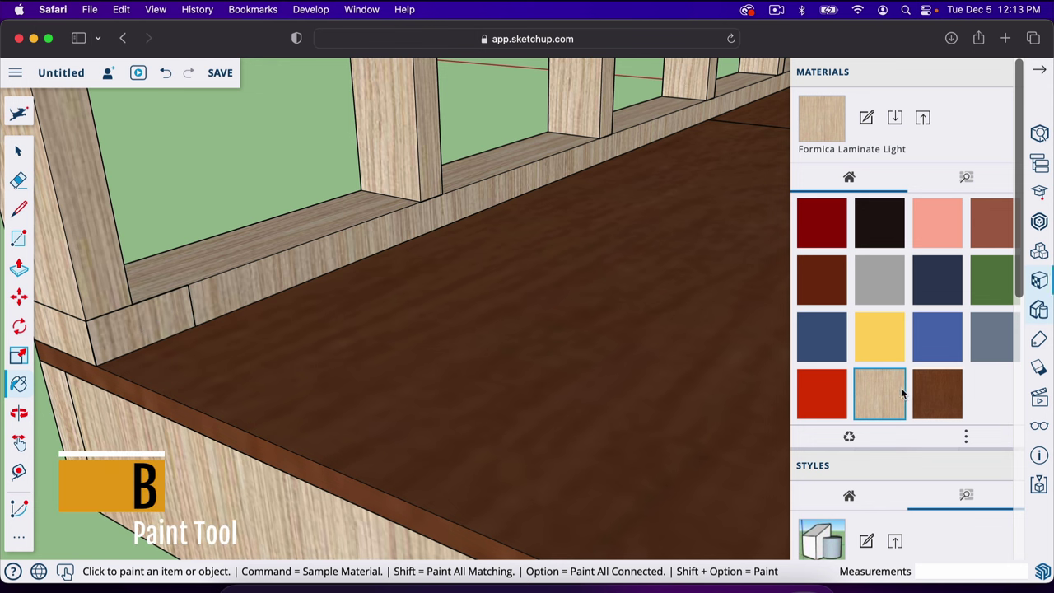
{"action": "left_click", "coordinate": [1040, 73]}
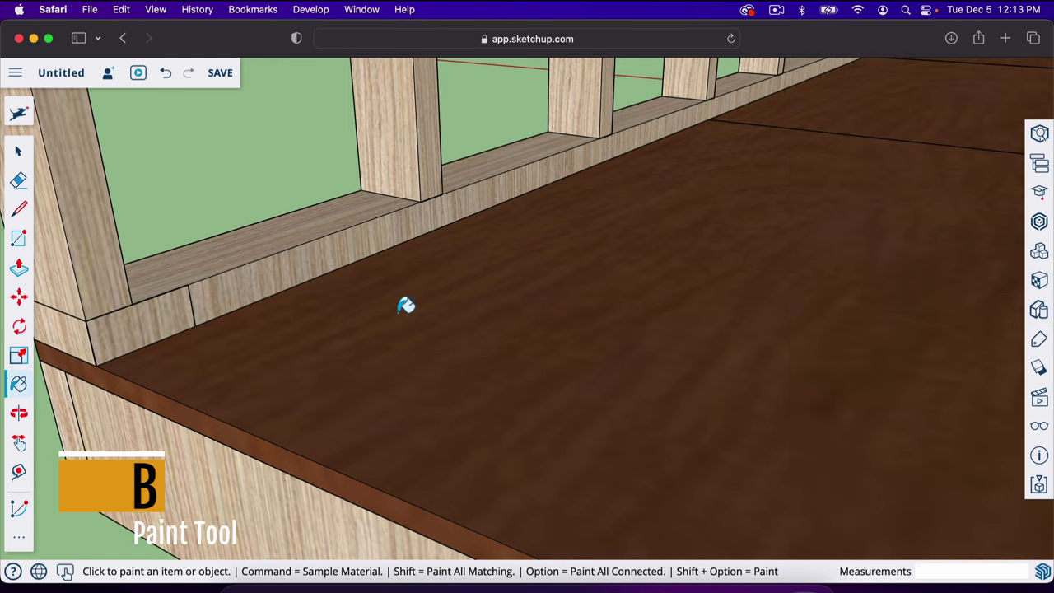
{"action": "scroll", "coordinate": [208, 335], "scroll_direction": "down", "scroll_amount": 2}
{"action": "scroll", "coordinate": [208, 335], "scroll_direction": "down", "scroll_amount": 5}
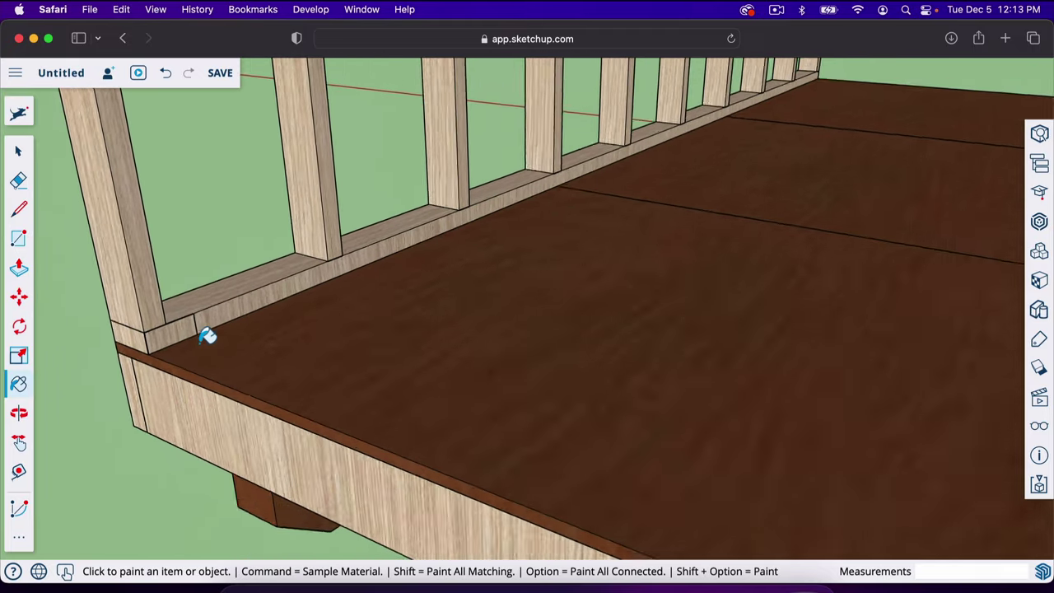
{"action": "scroll", "coordinate": [207, 335], "scroll_direction": "down", "scroll_amount": 1}
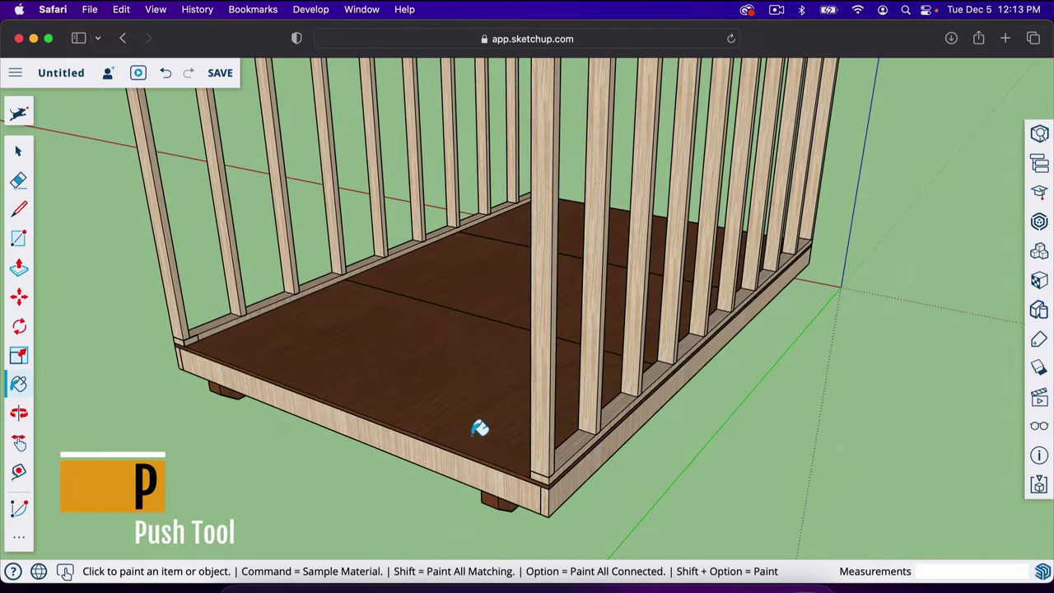
{"action": "scroll", "coordinate": [263, 414], "scroll_direction": "up", "scroll_amount": 3}
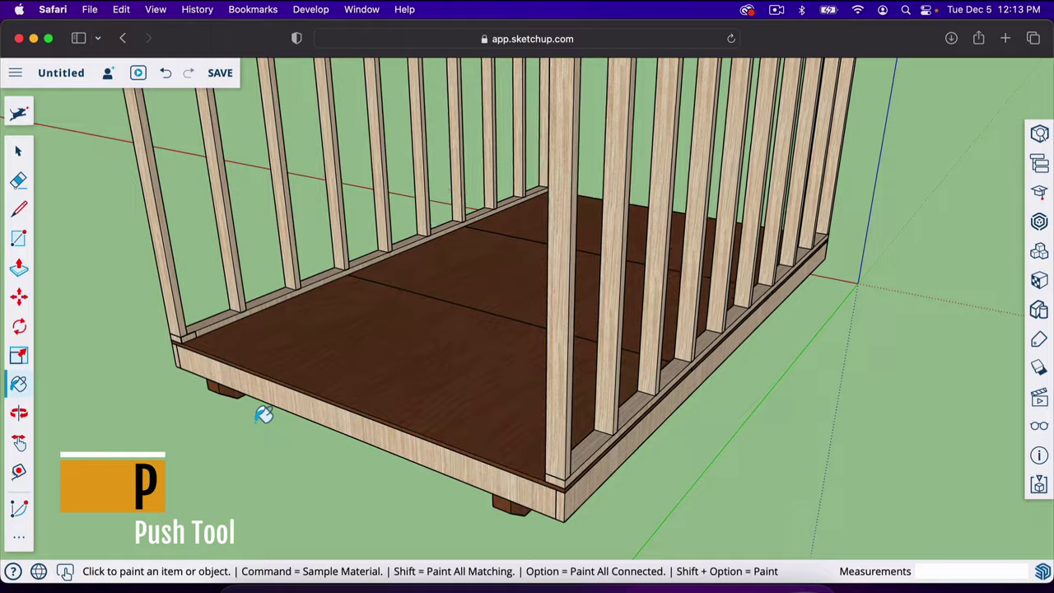
{"action": "key", "text": "t"}
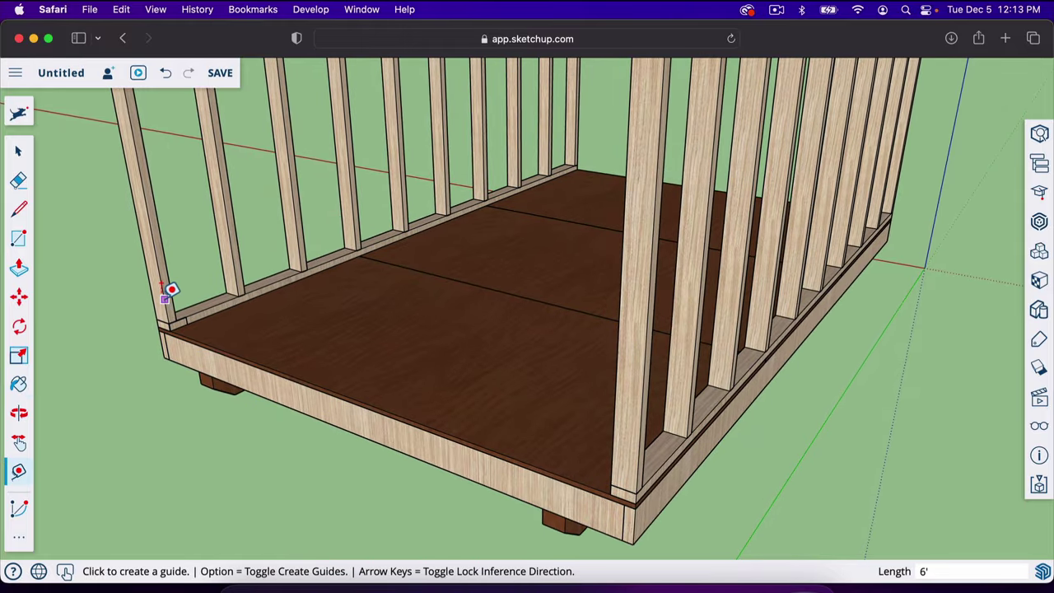
{"action": "left_click", "coordinate": [165, 300]}
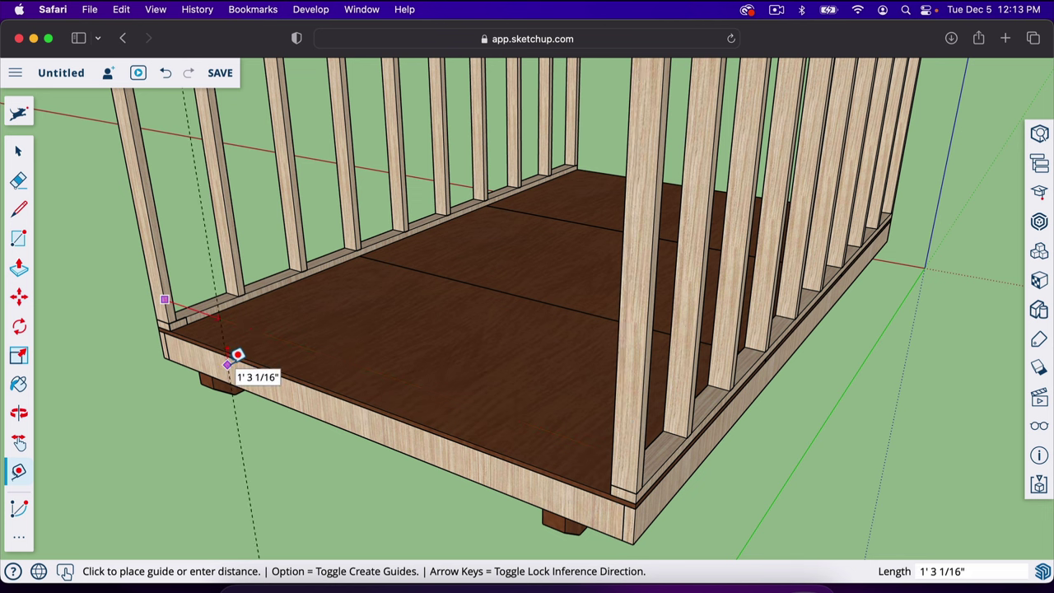
{"action": "key", "text": "space"}
Step: Push/Pull the rectangular face along the floor's short edge until it meets the opposite wall's bottom plate
{"action": "scroll", "coordinate": [167, 326], "scroll_direction": "up", "scroll_amount": 2}
{"action": "scroll", "coordinate": [167, 327], "scroll_direction": "up", "scroll_amount": 3}
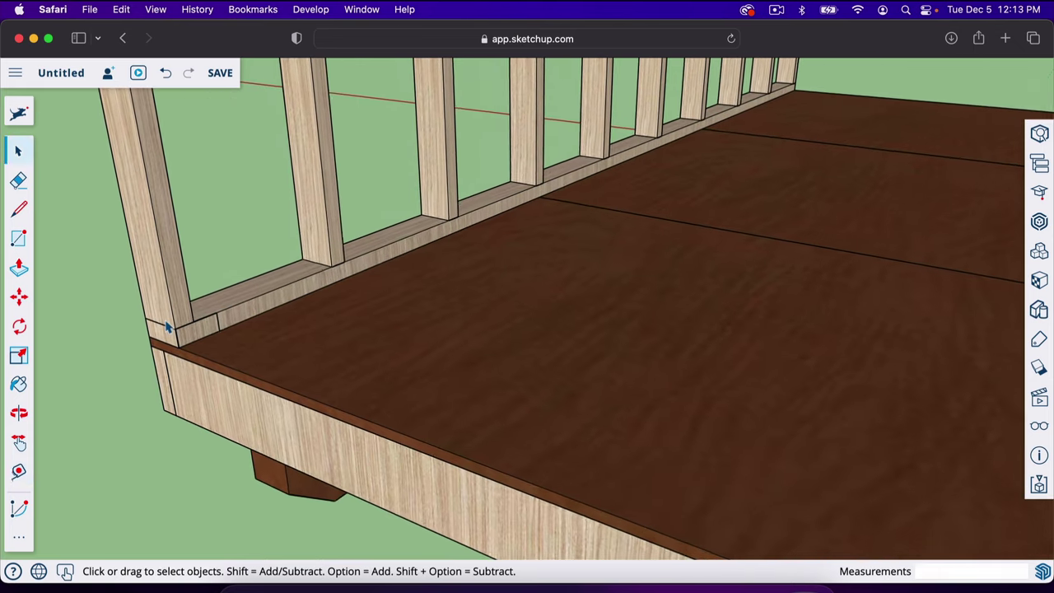
{"action": "key", "text": "p"}
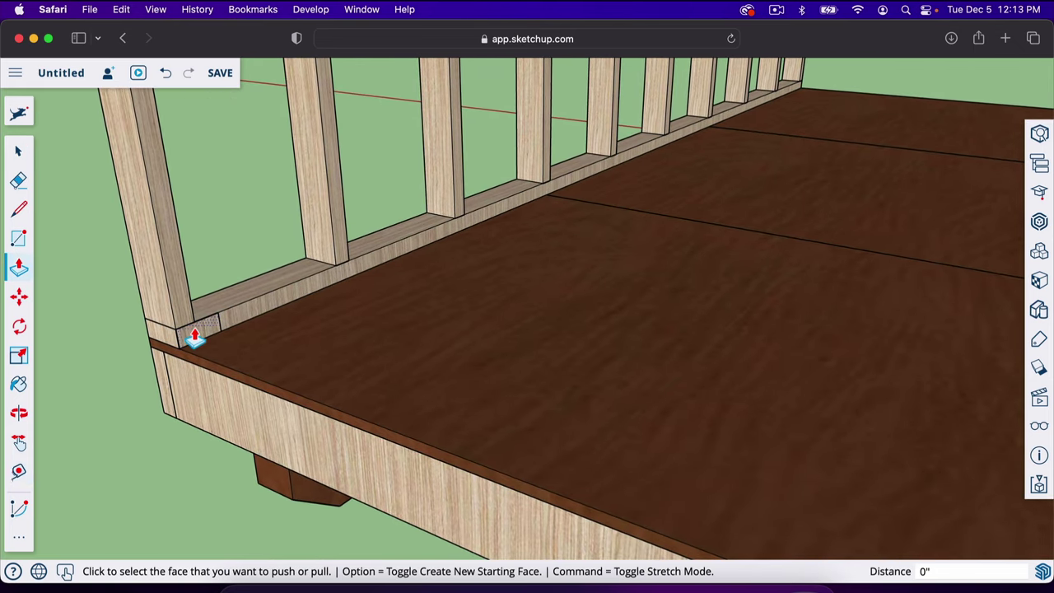
{"action": "left_click", "coordinate": [194, 337]}
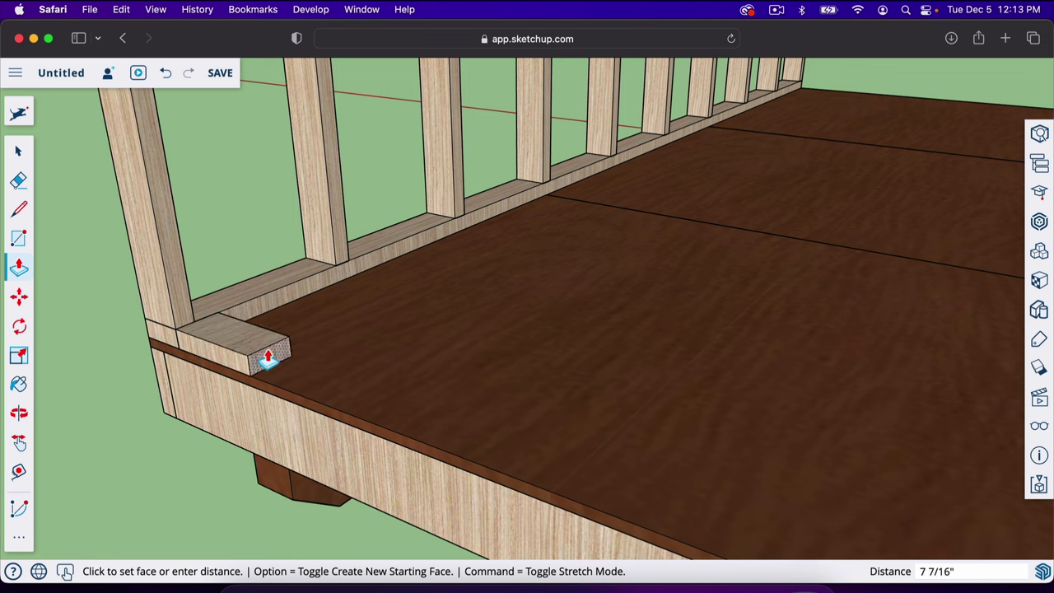
{"action": "left_click", "coordinate": [267, 358]}
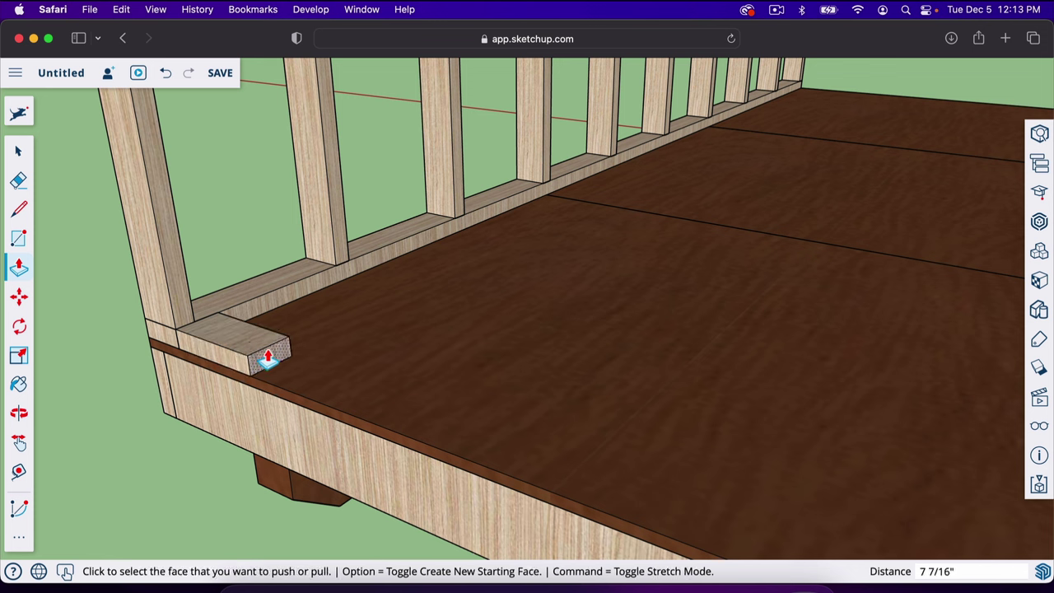
{"action": "type", "text": "8"}
{"action": "key", "text": "Return"}
Step: Make the new short-side bottom plate a component, with a definition name beginning "top/bo"
{"action": "middle_click_drag", "start_coordinate": [165, 353], "coordinate": [261, 438]}
{"action": "key", "text": "space"}
{"action": "scroll", "coordinate": [433, 440], "scroll_direction": "up", "scroll_amount": 5}
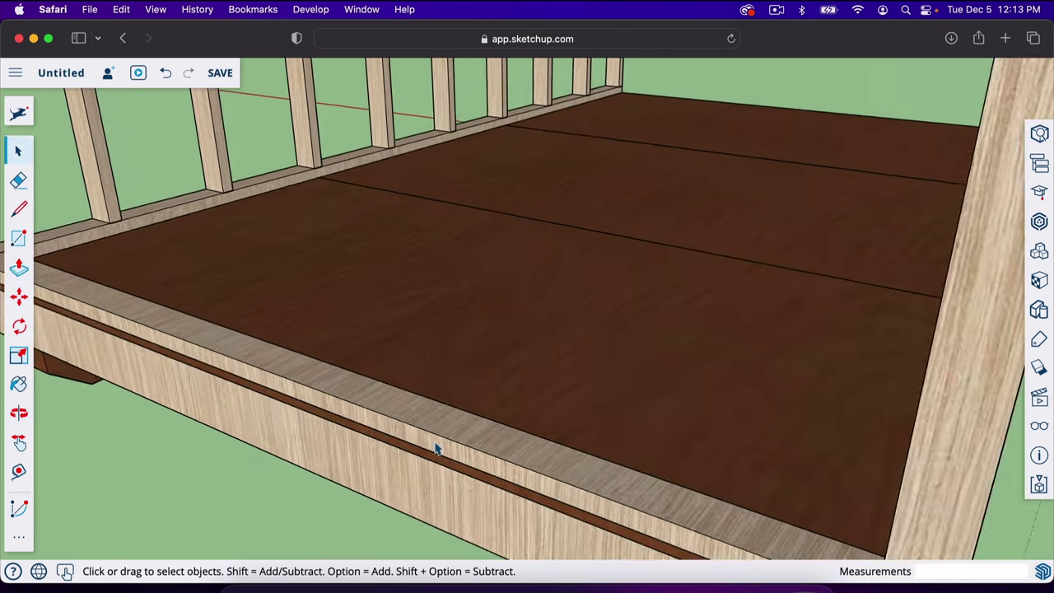
{"action": "left_click", "coordinate": [443, 432]}
{"action": "right_click", "coordinate": [443, 431]}
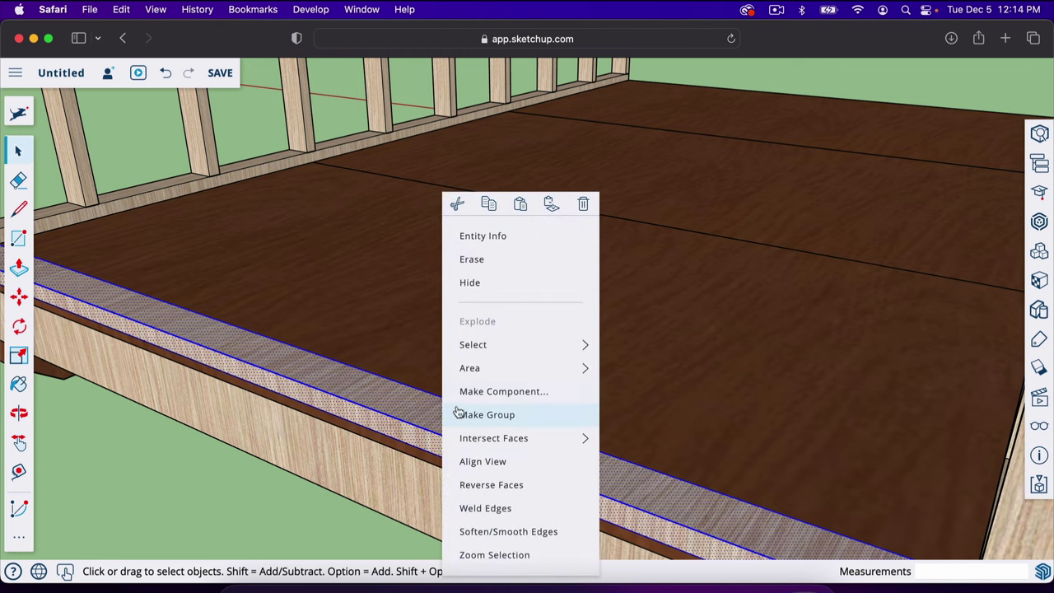
{"action": "left_click", "coordinate": [476, 396]}
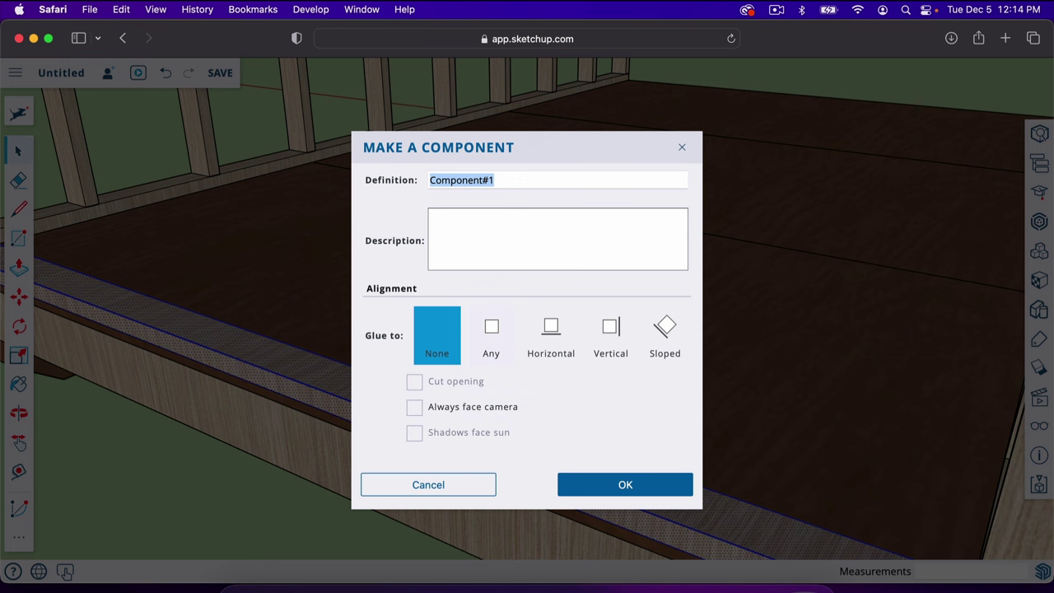
{"action": "type", "text": "top/bo"}
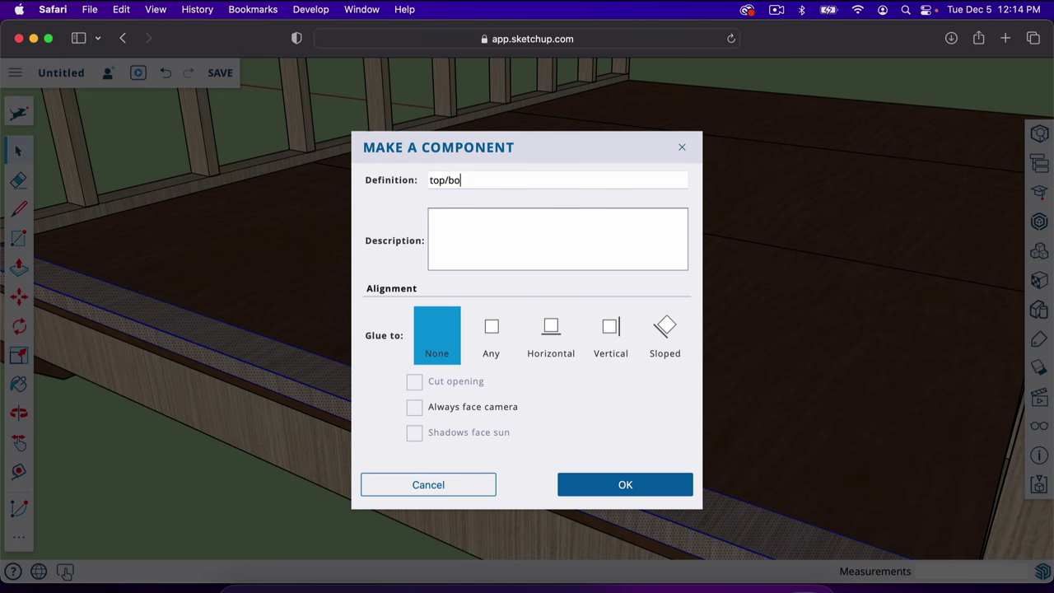
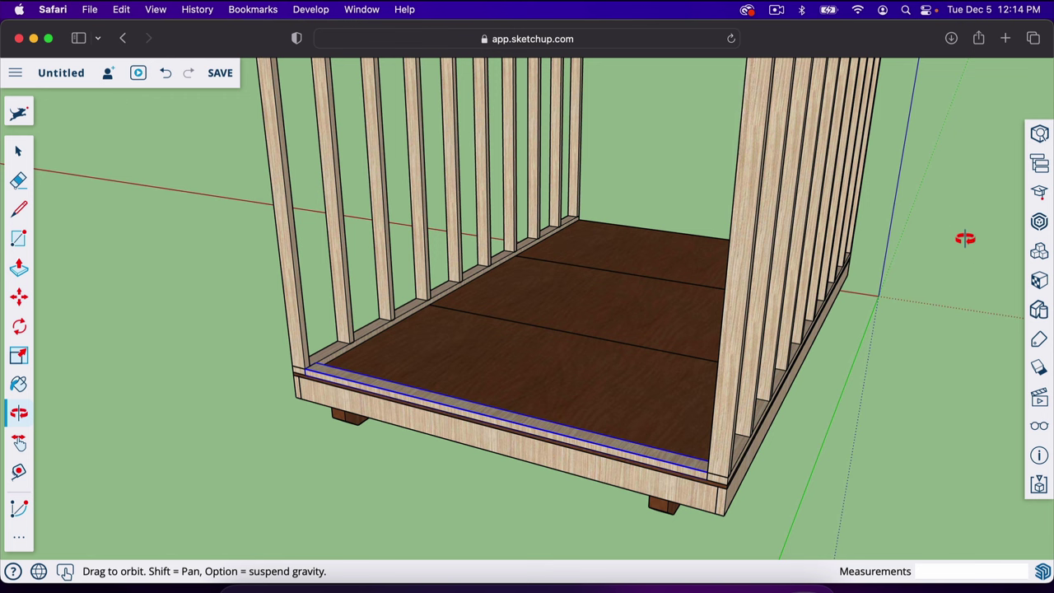
{"action": "left_click", "coordinate": [1039, 250]}
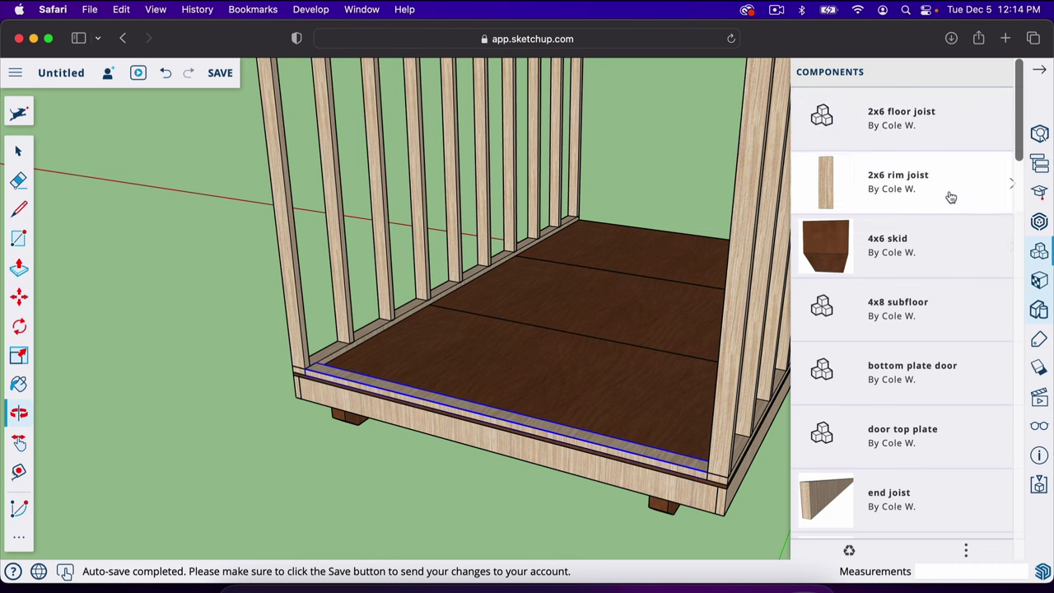
{"action": "left_click", "coordinate": [894, 181]}
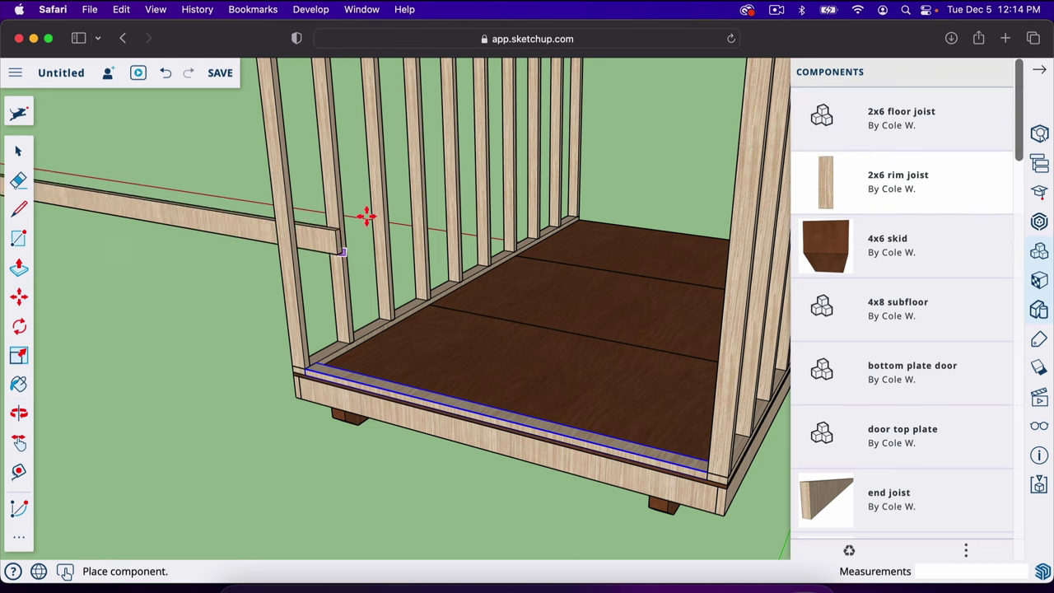
{"action": "left_click", "coordinate": [217, 410]}
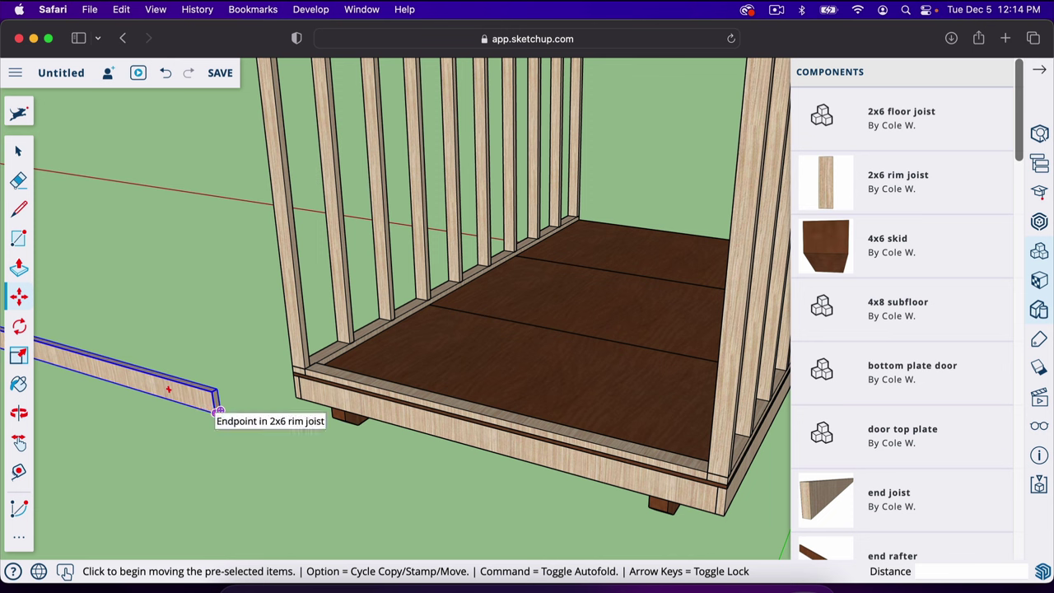
{"action": "key", "text": "space"}
{"action": "key", "text": "Delete"}
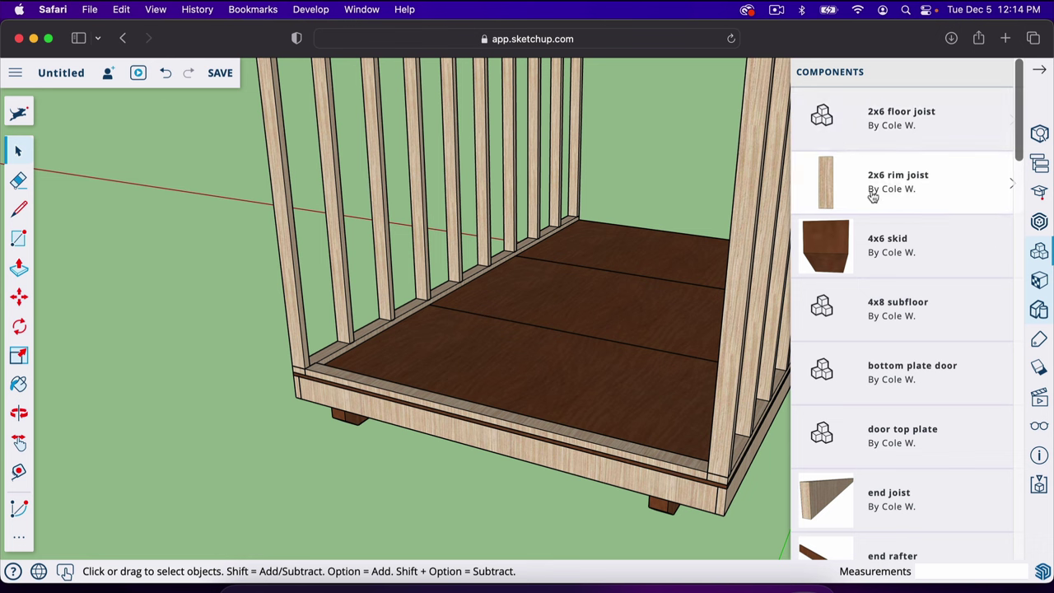
{"action": "left_click", "coordinate": [1038, 71]}
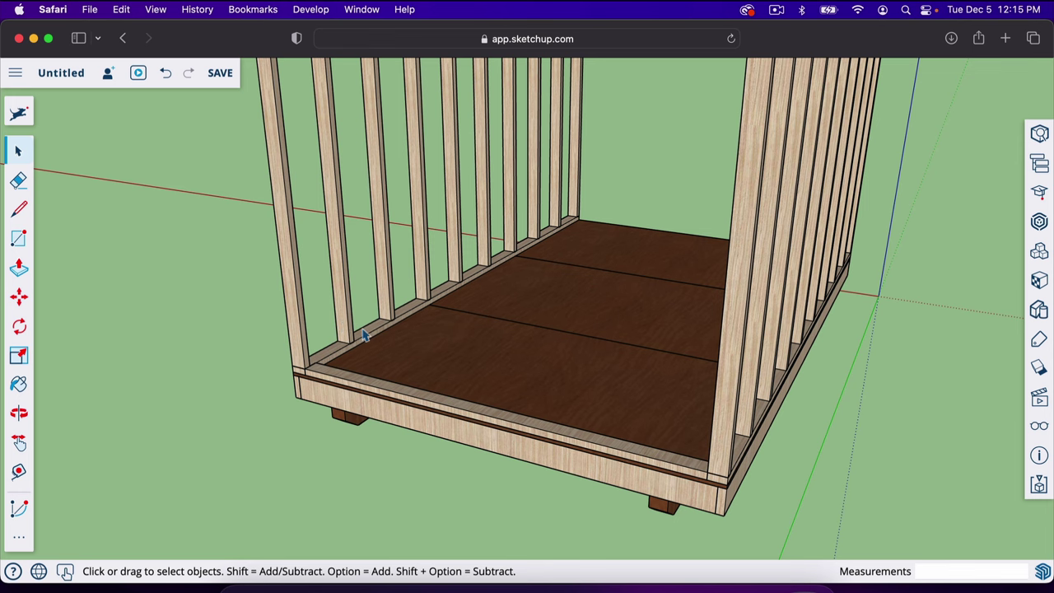
Step: Outline a 1.5 by 3.5-inch stud footprint on top of the short-side bottom plate, at its end against the long wall
{"action": "scroll", "coordinate": [294, 374], "scroll_direction": "down", "scroll_amount": 2}
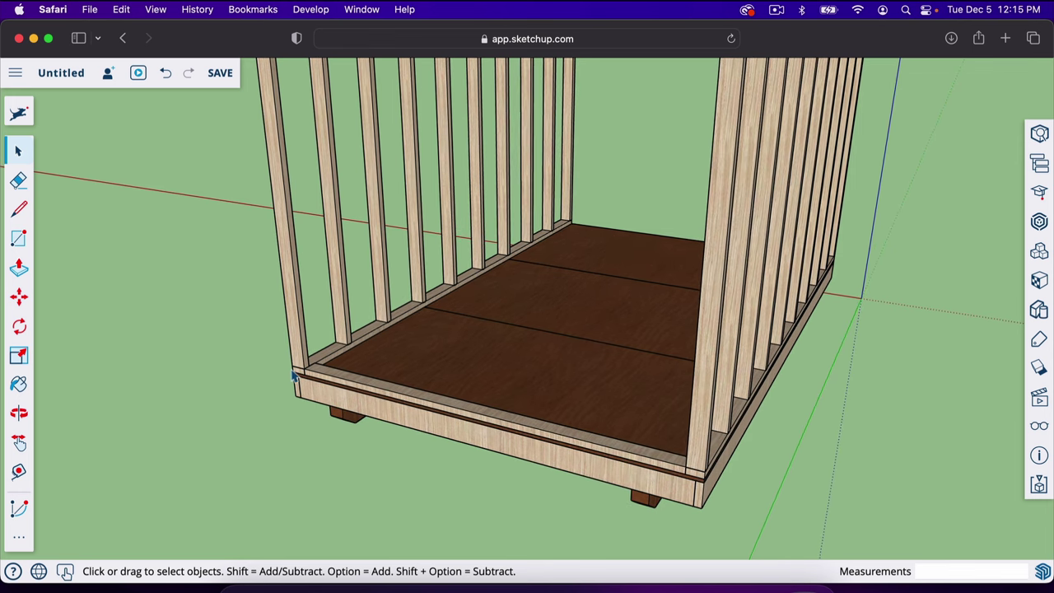
{"action": "scroll", "coordinate": [325, 379], "scroll_direction": "up", "scroll_amount": 6}
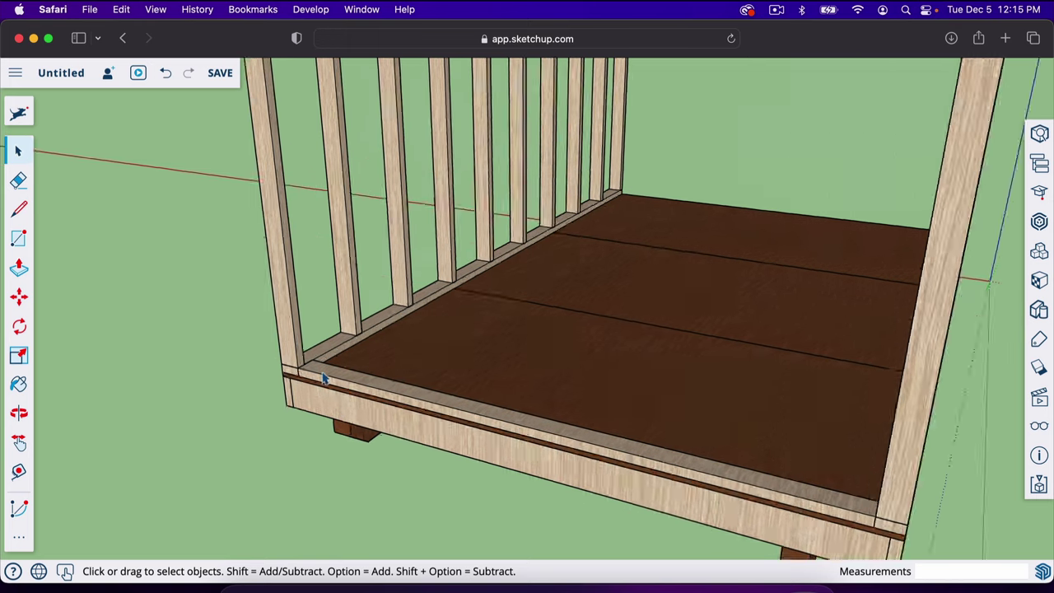
{"action": "key", "text": "o"}
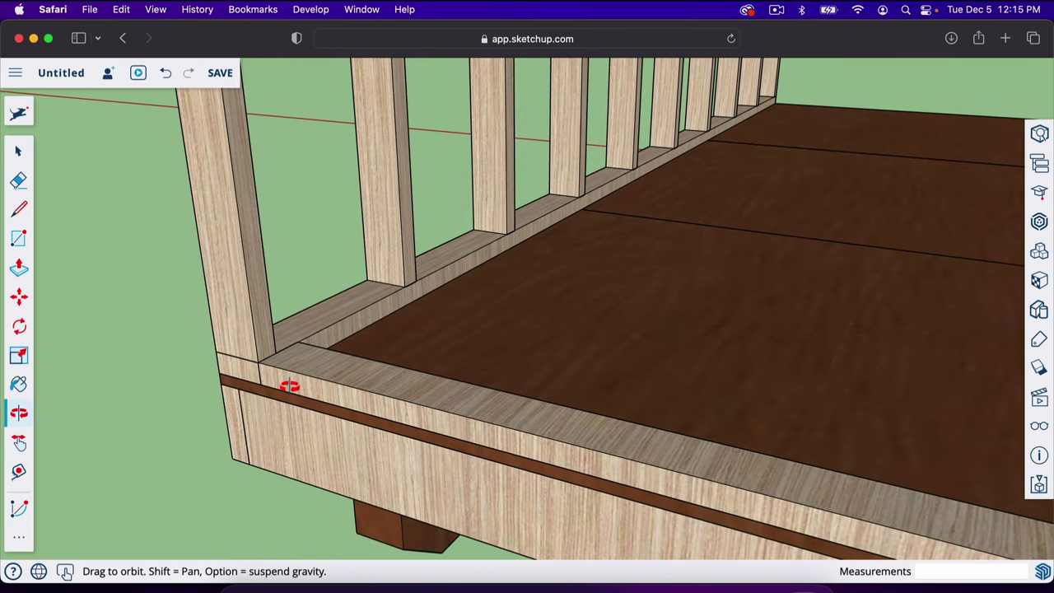
{"action": "left_click_drag", "start_coordinate": [289, 383], "coordinate": [366, 420]}
{"action": "left_click_drag", "start_coordinate": [357, 419], "coordinate": [293, 337]}
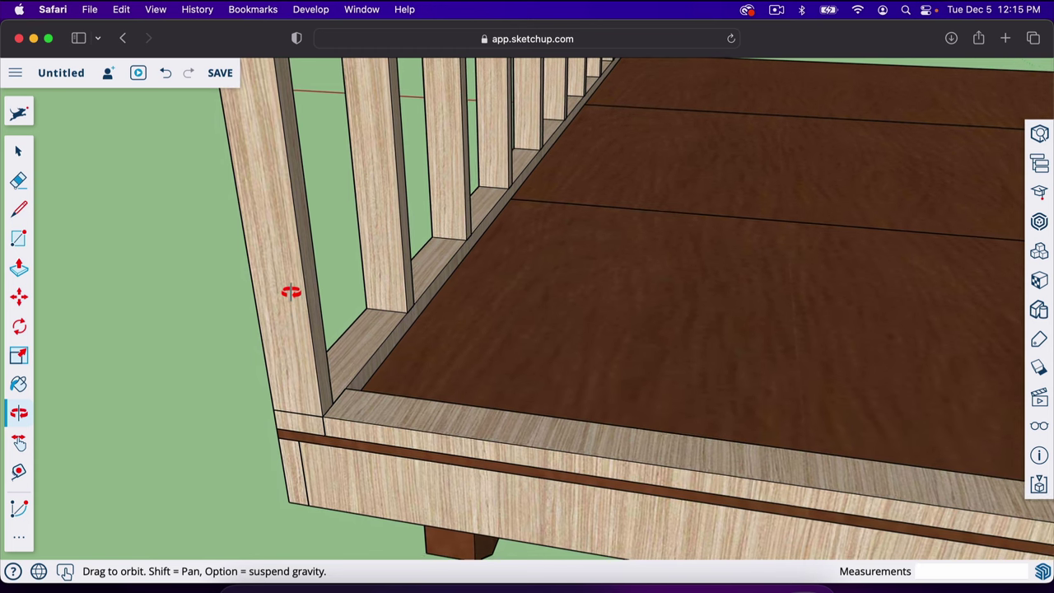
{"action": "scroll", "coordinate": [389, 272], "scroll_direction": "down", "scroll_amount": 10}
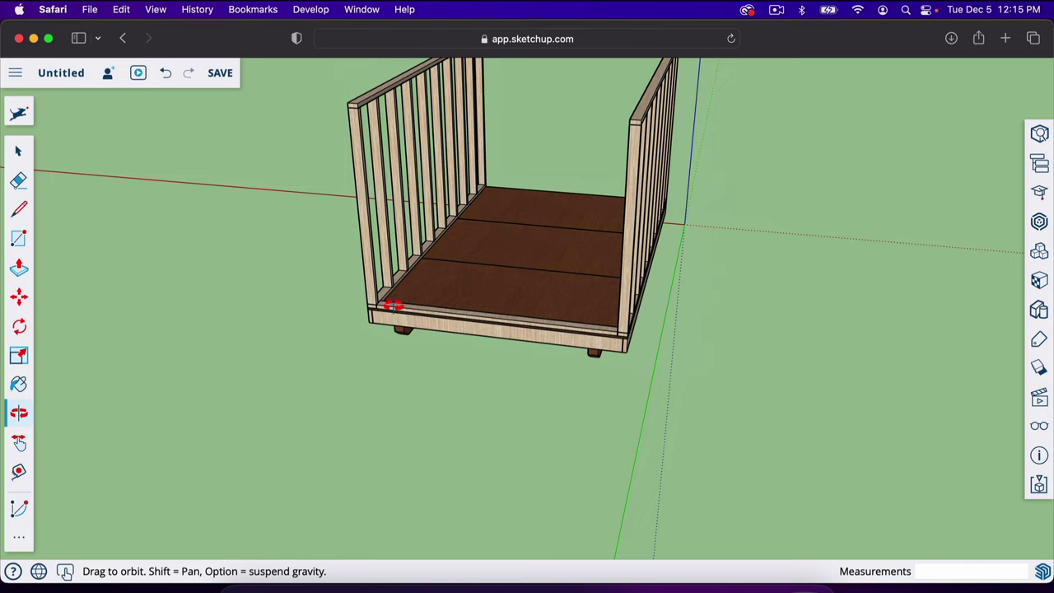
{"action": "scroll", "coordinate": [393, 306], "scroll_direction": "up", "scroll_amount": 10}
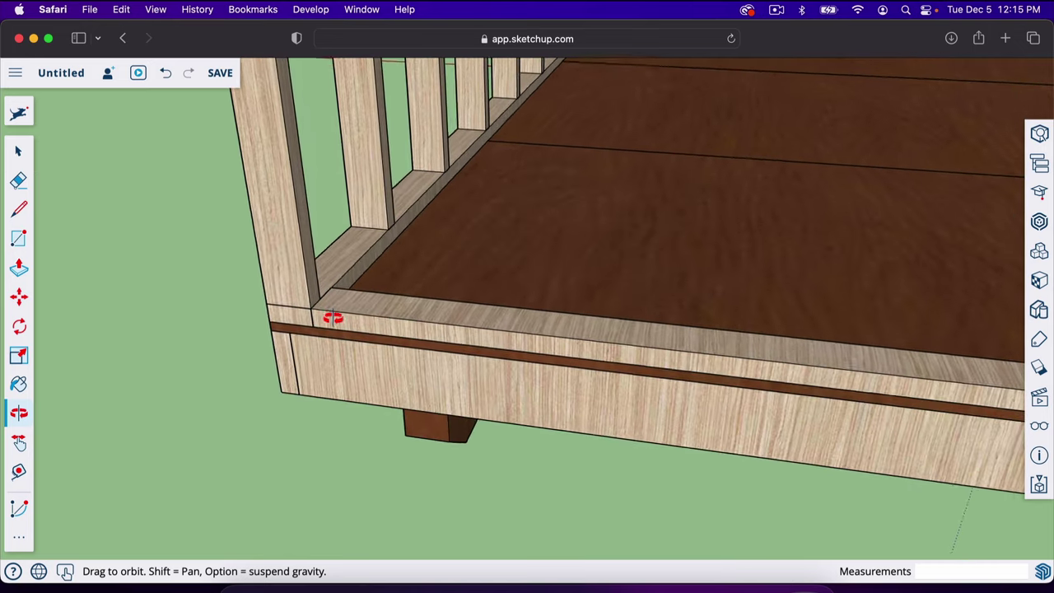
{"action": "scroll", "coordinate": [335, 308], "scroll_direction": "up", "scroll_amount": 4}
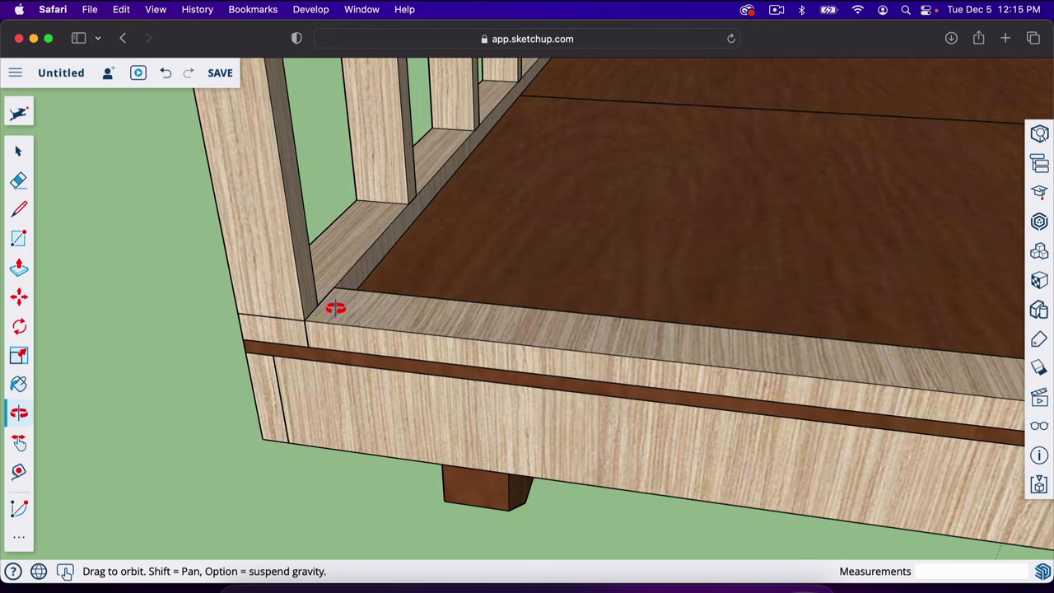
{"action": "key", "text": "l"}
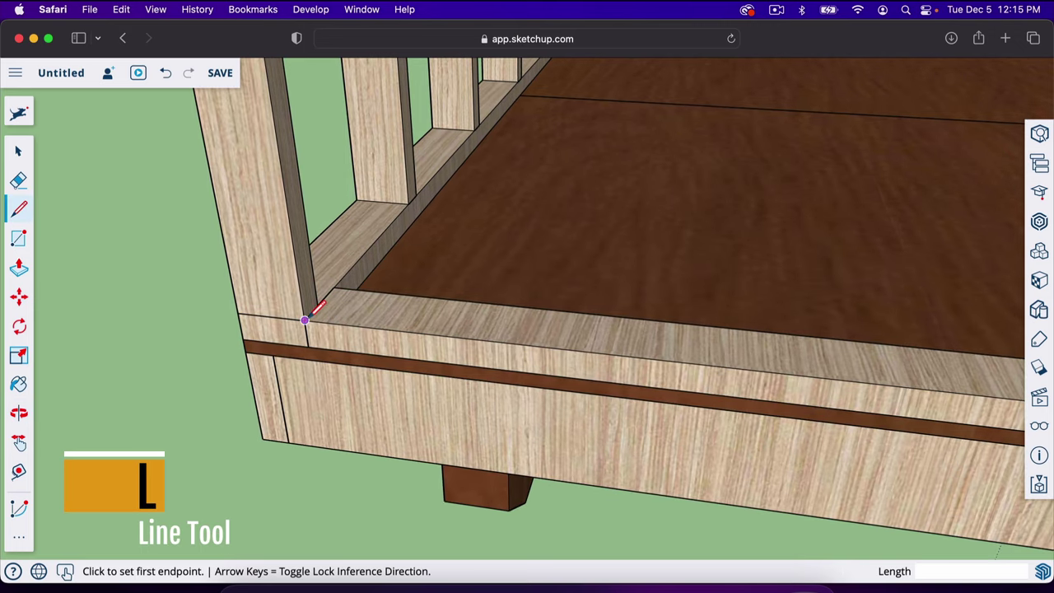
{"action": "left_click", "coordinate": [305, 320]}
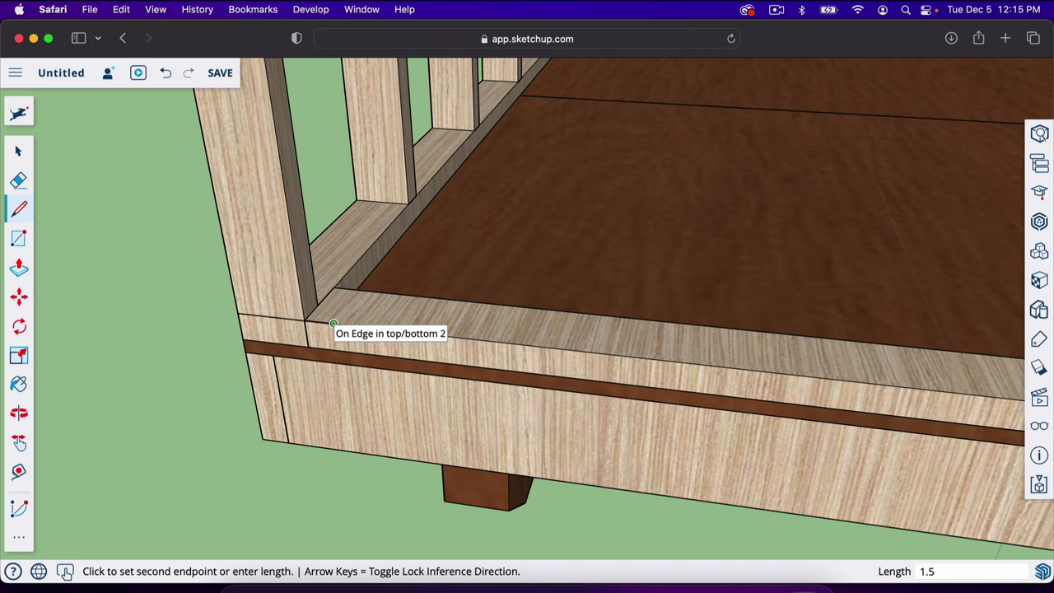
{"action": "left_click", "coordinate": [360, 289]}
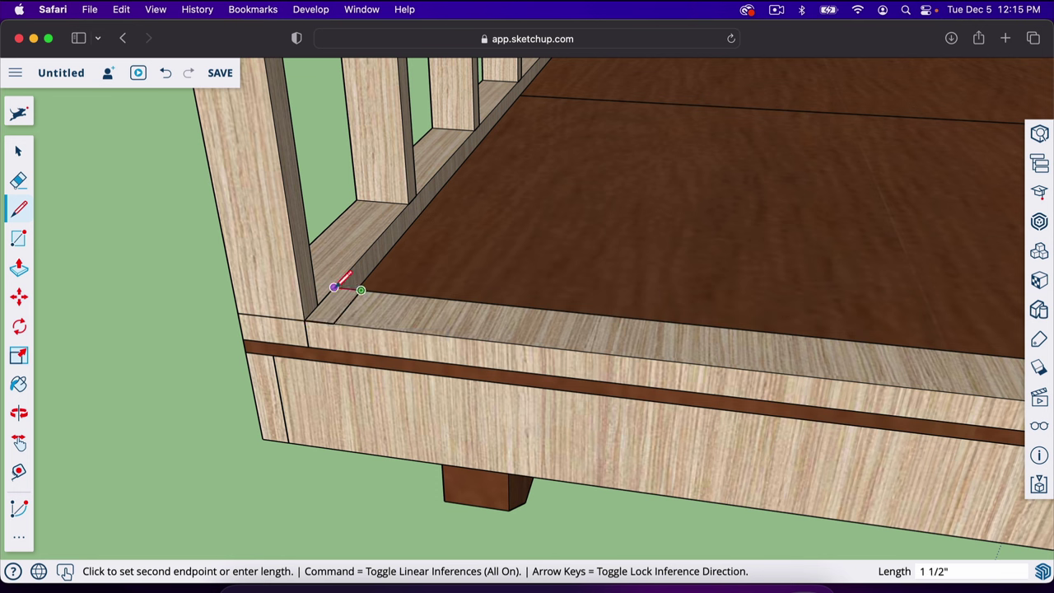
{"action": "left_click", "coordinate": [306, 318]}
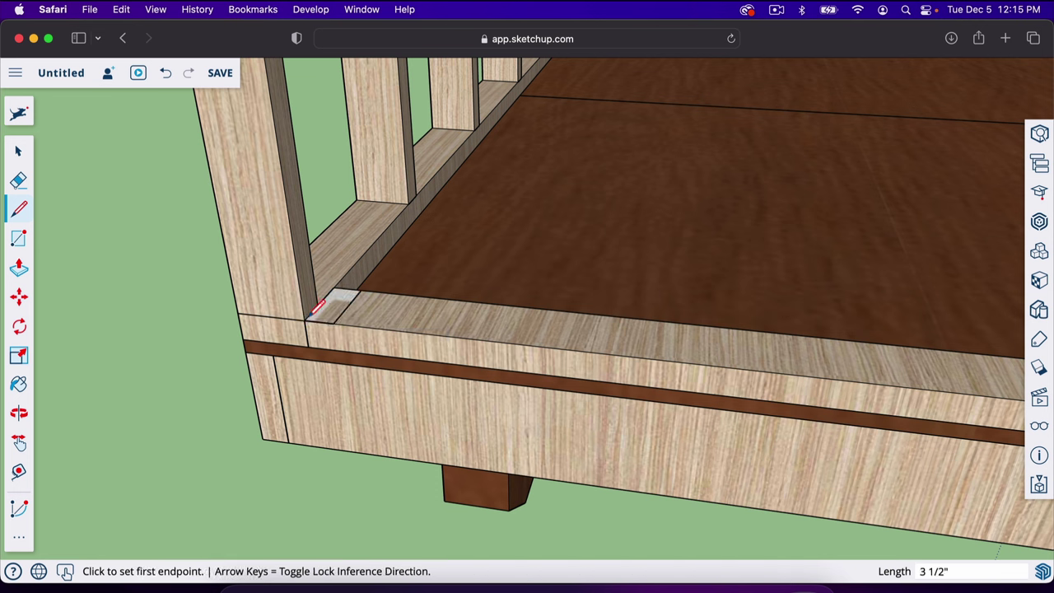
Step: Paint the new stud footprint face with the Formica Laminate Light material
{"action": "key", "text": "b"}
{"action": "left_click", "coordinate": [336, 301]}
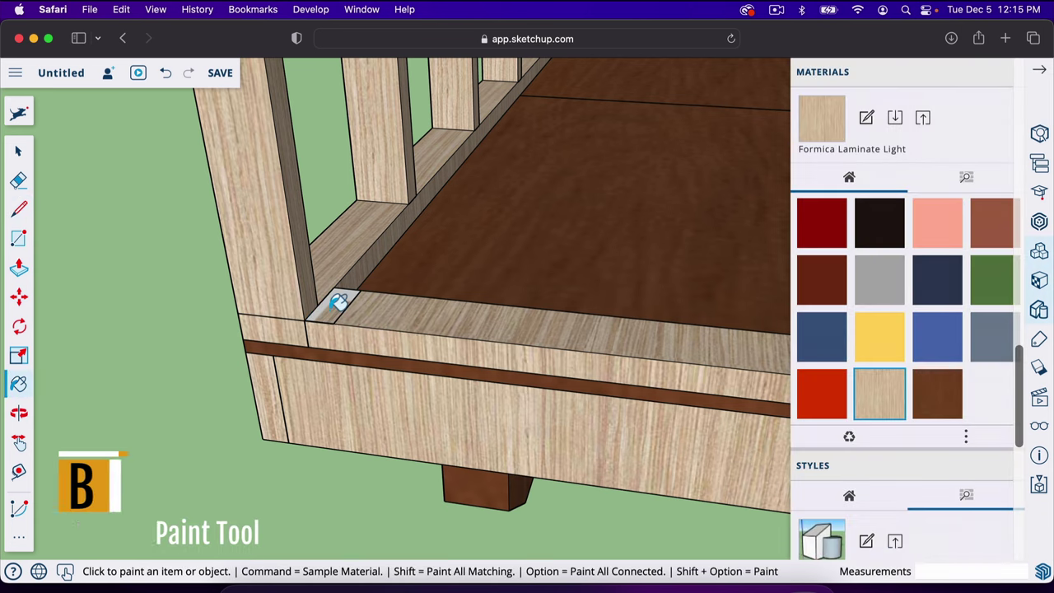
{"action": "left_click", "coordinate": [1036, 73]}
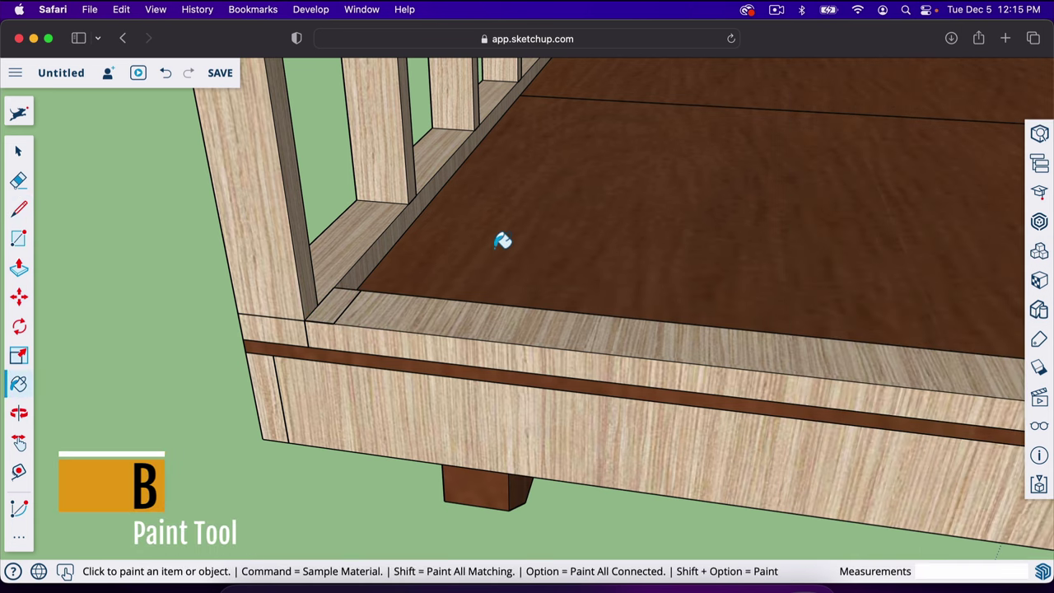
Step: Push/Pull the stud footprint upward 70.5 inches to form the first short-wall stud
{"action": "key", "text": "p"}
{"action": "left_click", "coordinate": [339, 312]}
{"action": "left_click", "coordinate": [339, 262]}
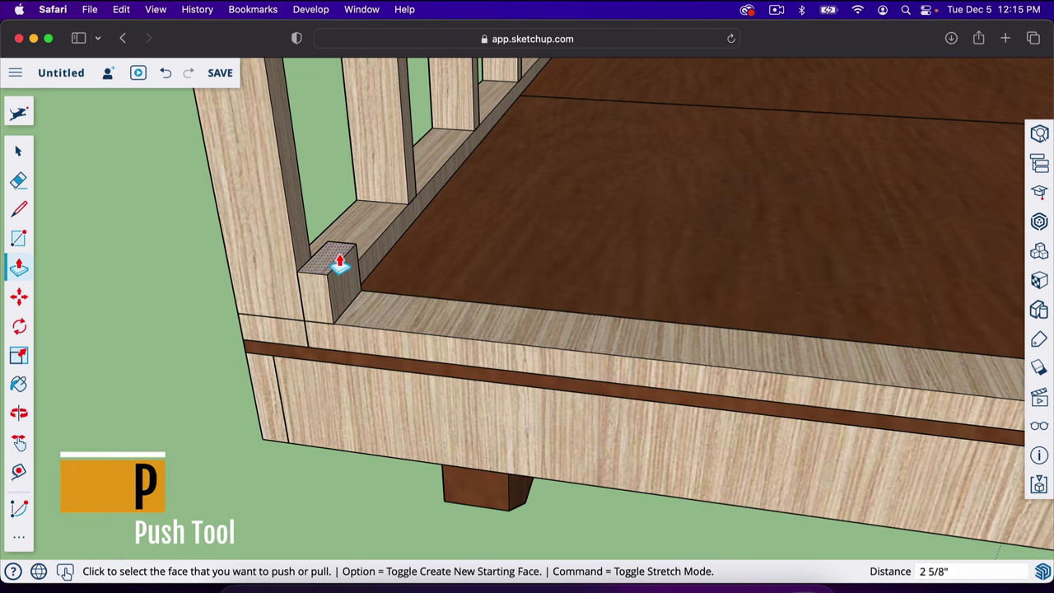
{"action": "type", "text": "70"}
{"action": "key", "text": "Return"}
Step: Make the new short-wall stud a component with the definition name "end wall stud"
{"action": "scroll", "coordinate": [554, 414], "scroll_direction": "down", "scroll_amount": 10}
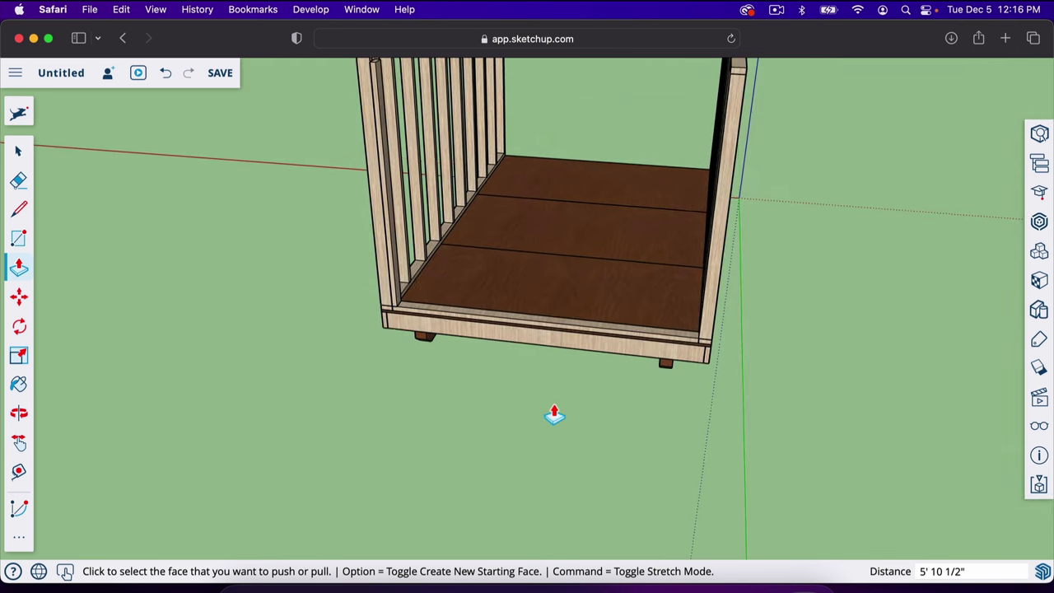
{"action": "middle_click_drag", "start_coordinate": [554, 414], "coordinate": [428, 186]}
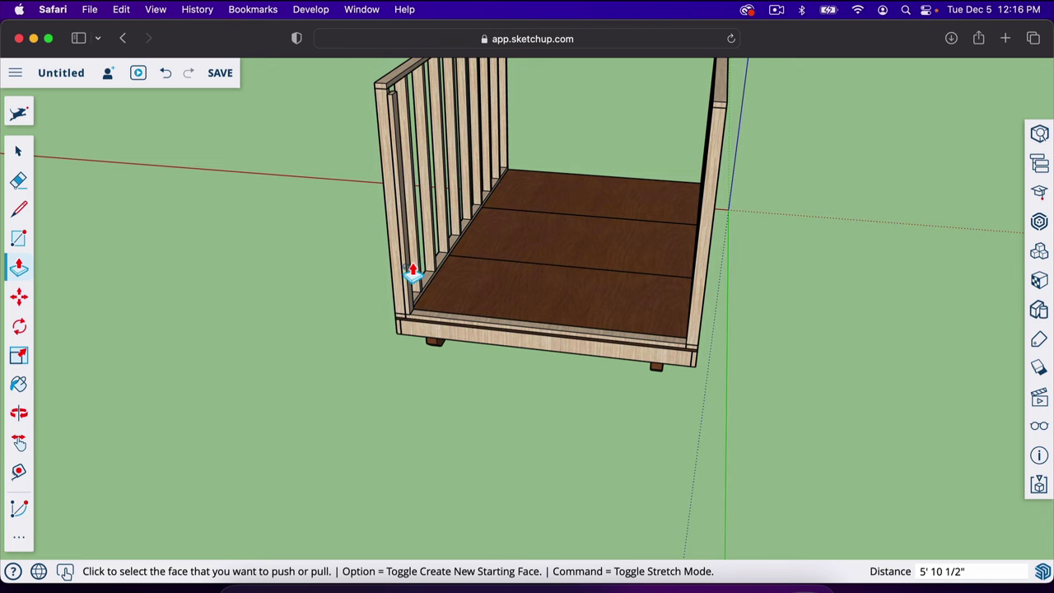
{"action": "scroll", "coordinate": [411, 274], "scroll_direction": "up", "scroll_amount": 5}
{"action": "scroll", "coordinate": [436, 376], "scroll_direction": "up", "scroll_amount": 3}
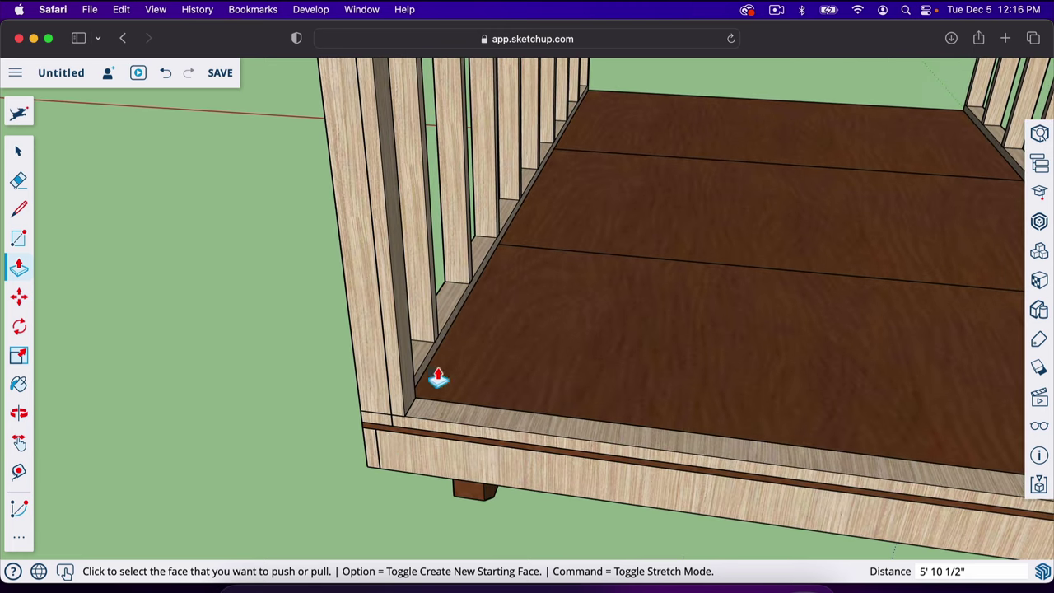
{"action": "scroll", "coordinate": [383, 443], "scroll_direction": "up", "scroll_amount": 3}
{"action": "key", "text": "space"}
{"action": "double_click", "coordinate": [406, 392]}
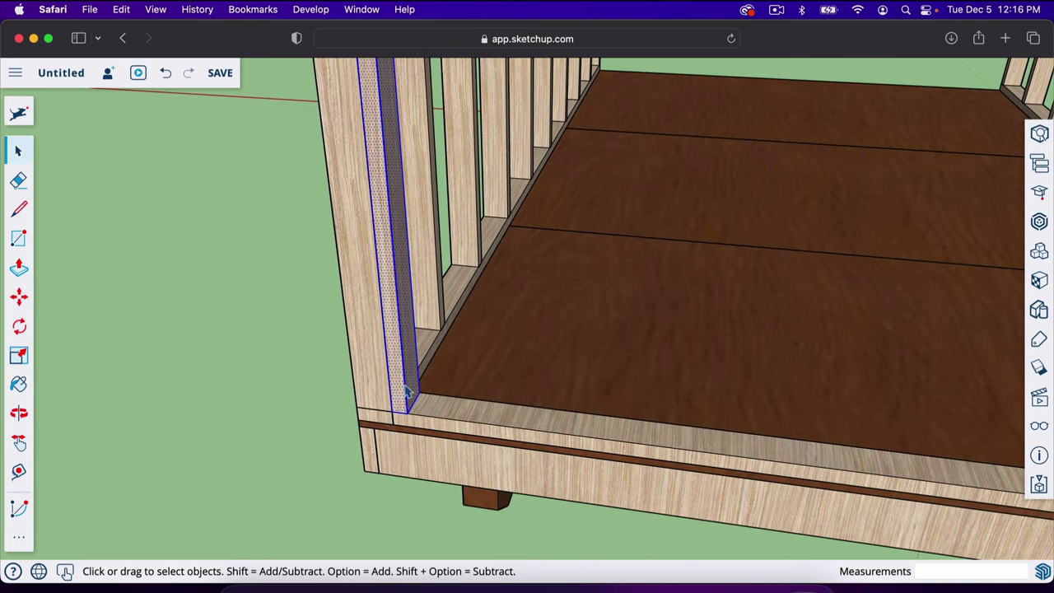
{"action": "right_click", "coordinate": [405, 393]}
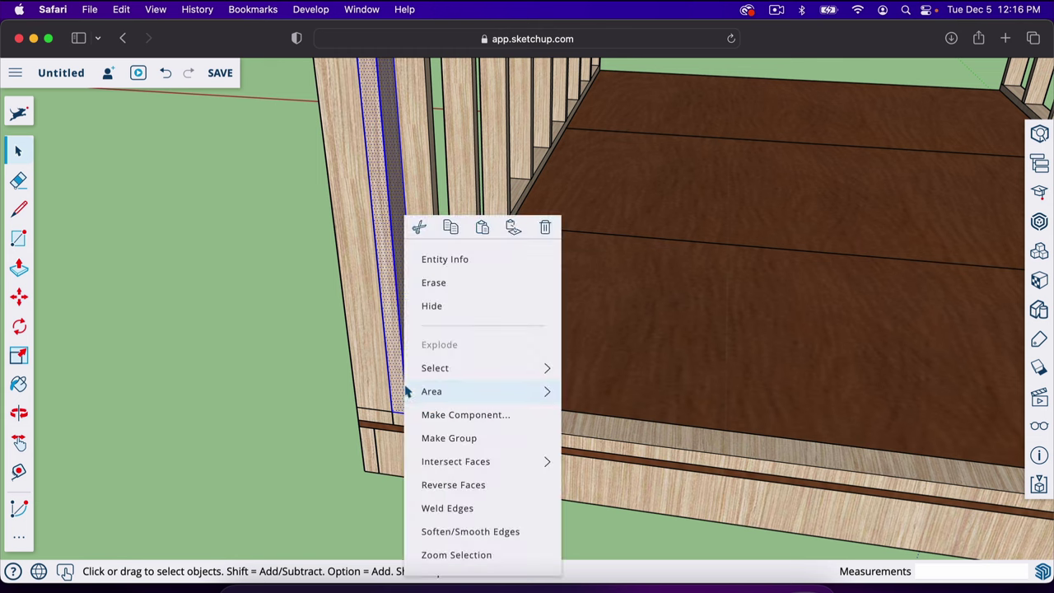
{"action": "left_click", "coordinate": [482, 423]}
{"action": "type", "text": "end wall stud"}
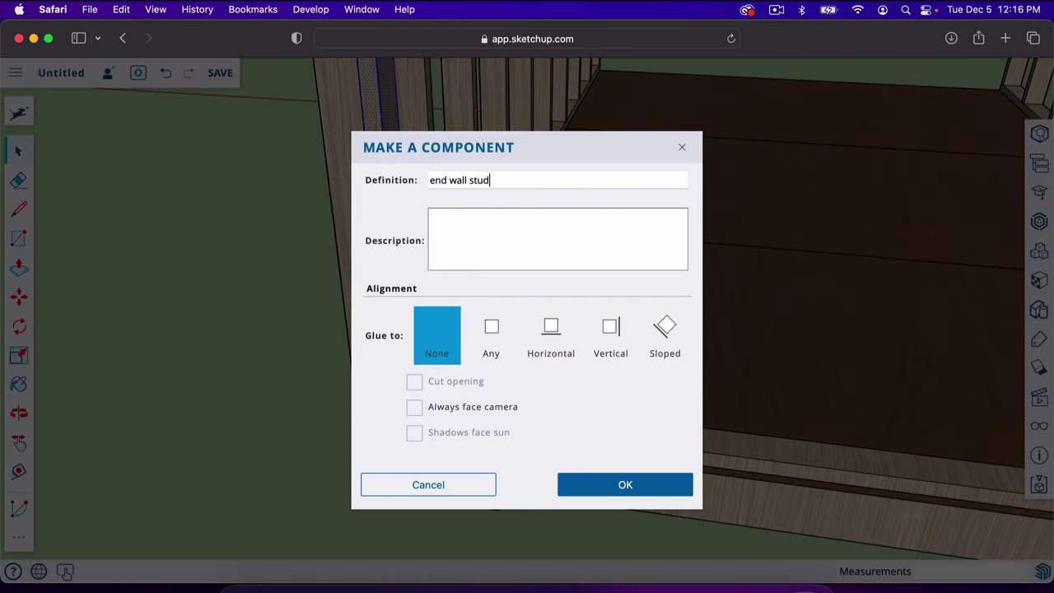
{"action": "key", "text": "Return"}
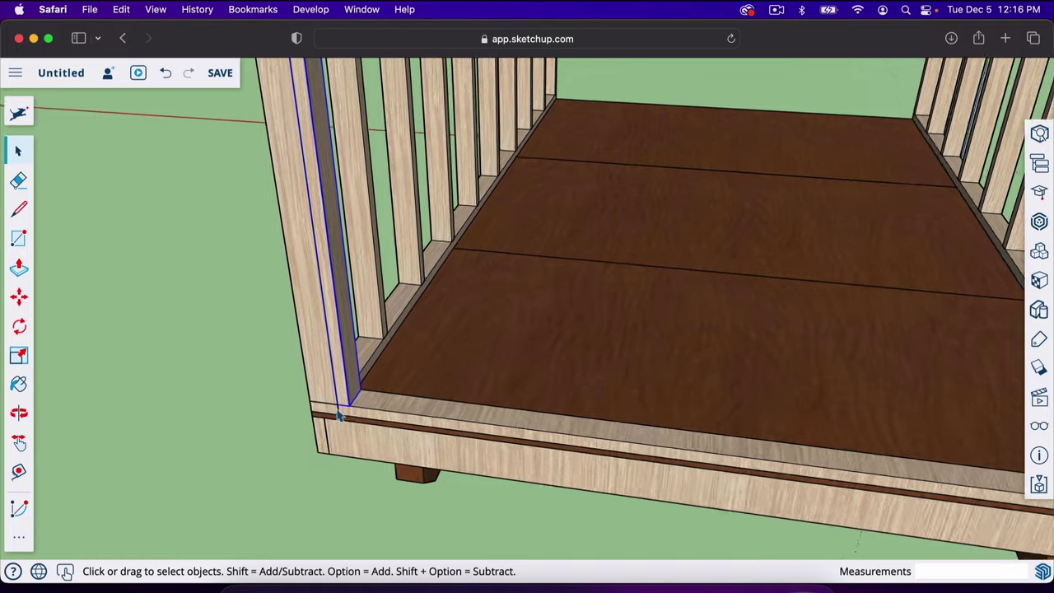
Step: Place a vertical guide 16 inches in from the outer edge of the long wall's corner stud, across the short end
{"action": "middle_click_drag", "start_coordinate": [494, 486], "coordinate": [206, 385]}
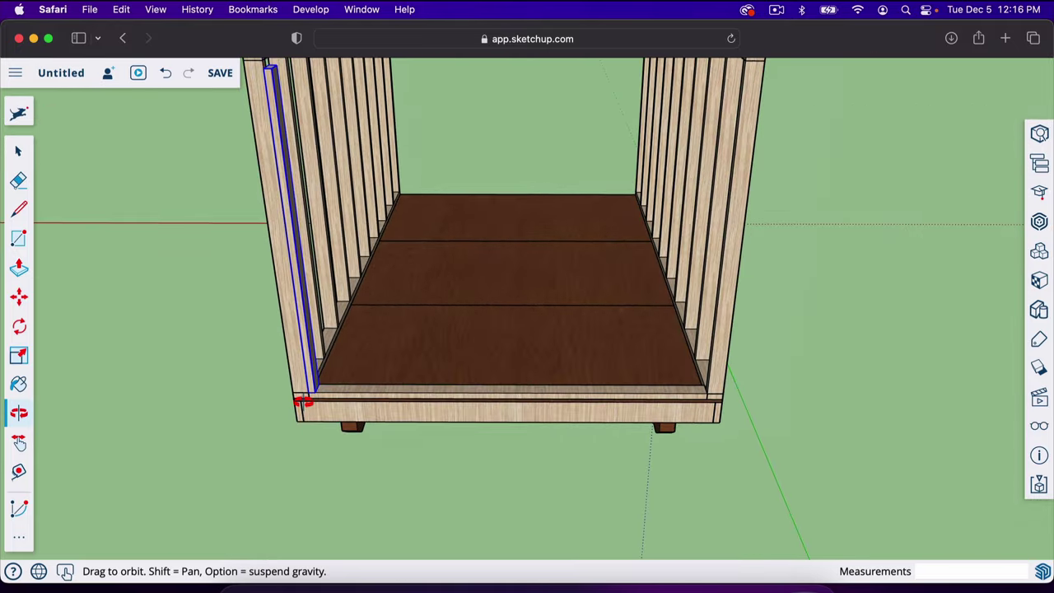
{"action": "scroll", "coordinate": [303, 402], "scroll_direction": "up", "scroll_amount": 8}
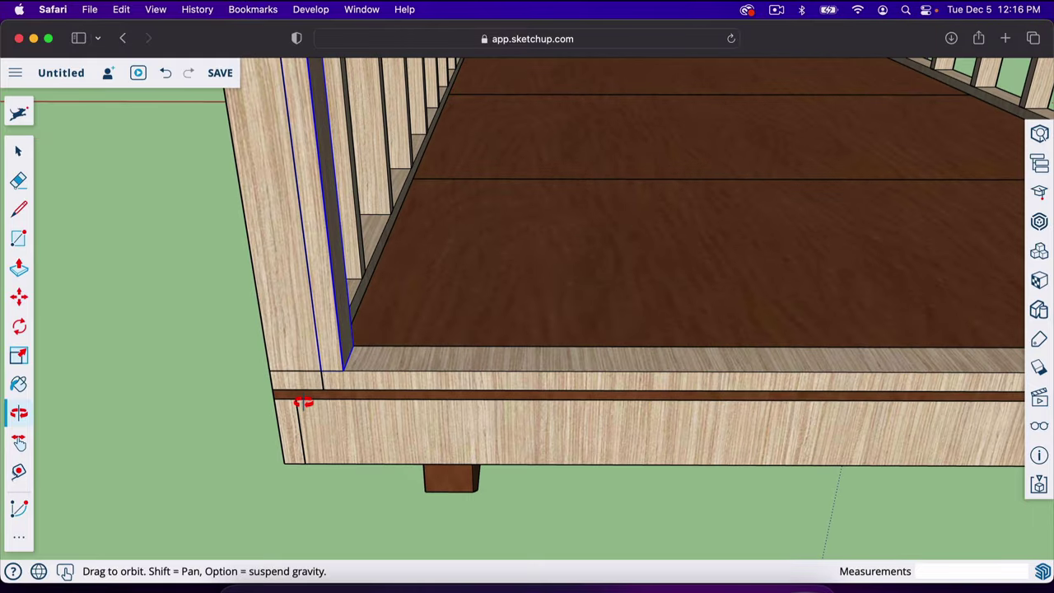
{"action": "key", "text": "t"}
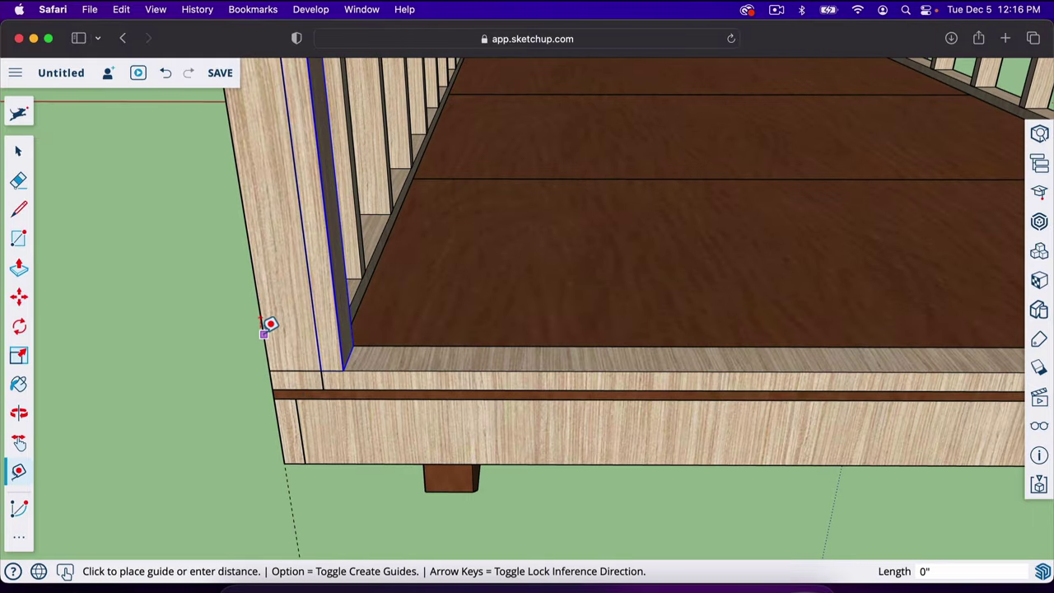
{"action": "left_click", "coordinate": [264, 334]}
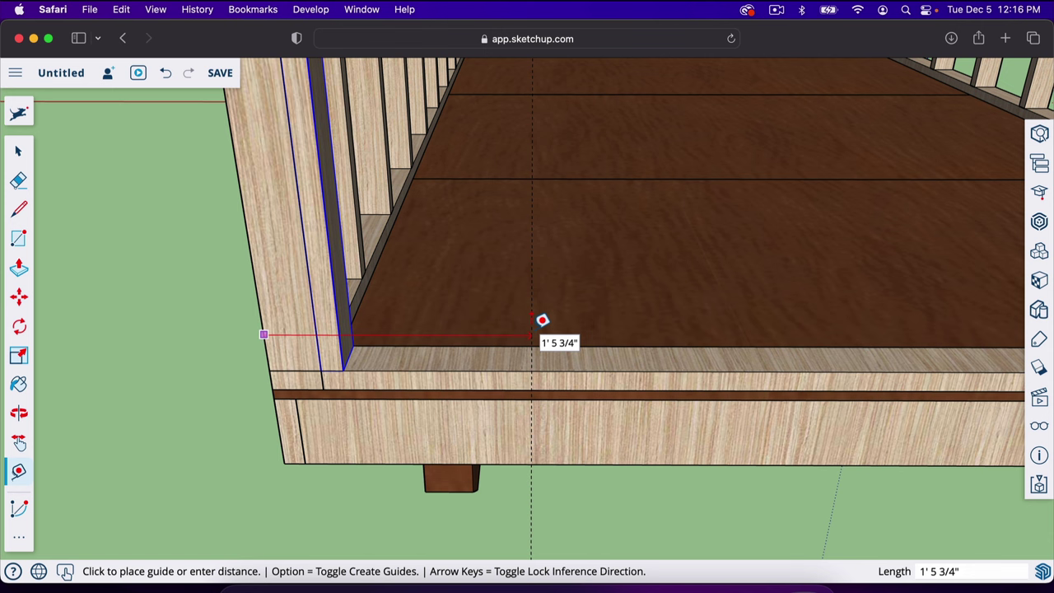
{"action": "type", "text": "16"}
{"action": "key", "text": "Return"}
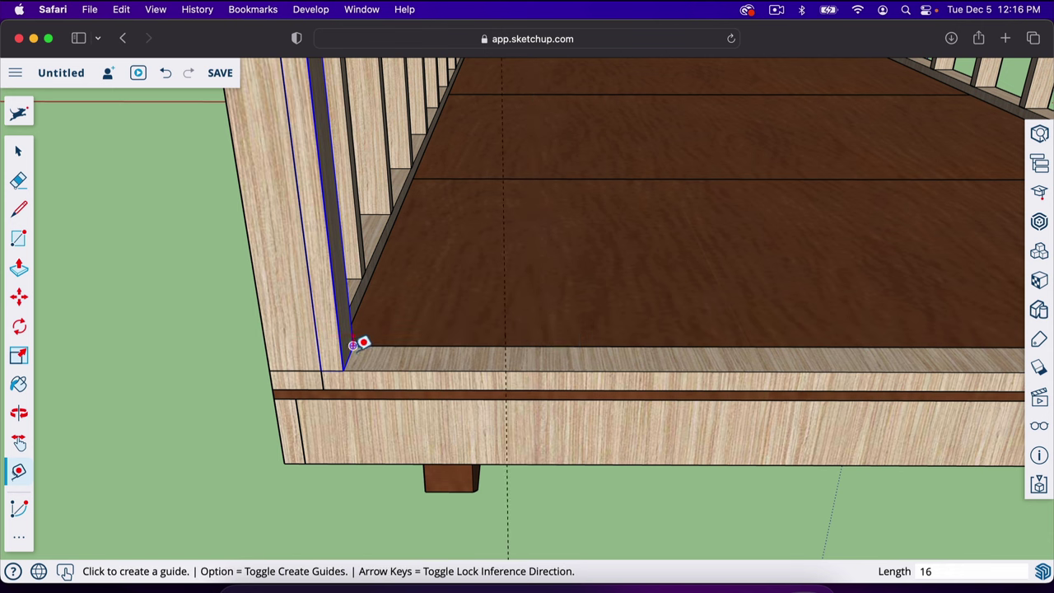
Step: Move the end wall stud along the bottom plate to the 16-inch guide, then shift it 0.75 inch farther to centre it on the guide
{"action": "key", "text": "m"}
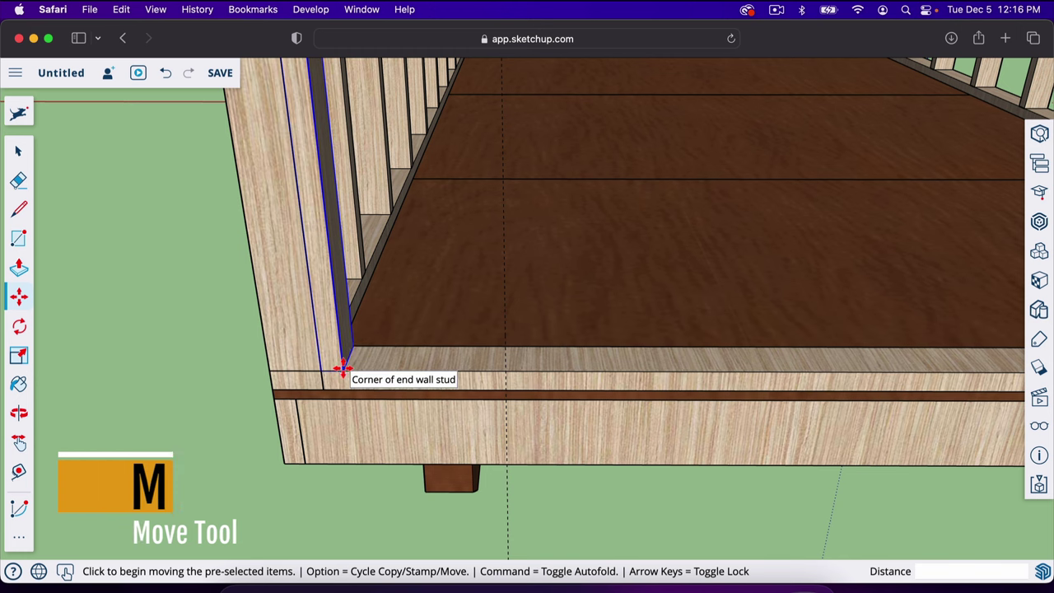
{"action": "left_click", "coordinate": [343, 362]}
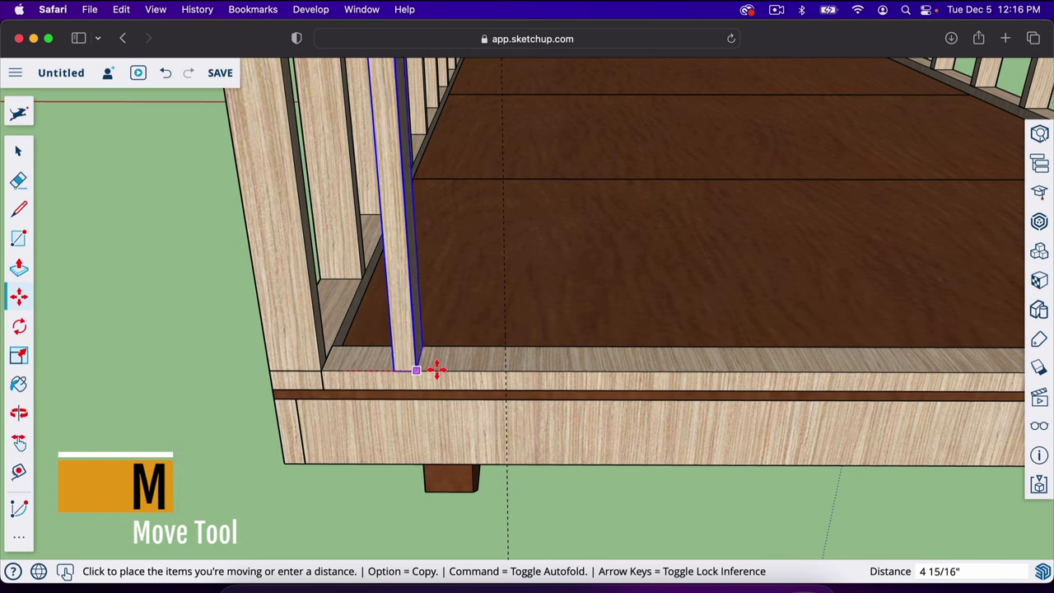
{"action": "left_click", "coordinate": [503, 370]}
{"action": "scroll", "coordinate": [506, 373], "scroll_direction": "up", "scroll_amount": 5}
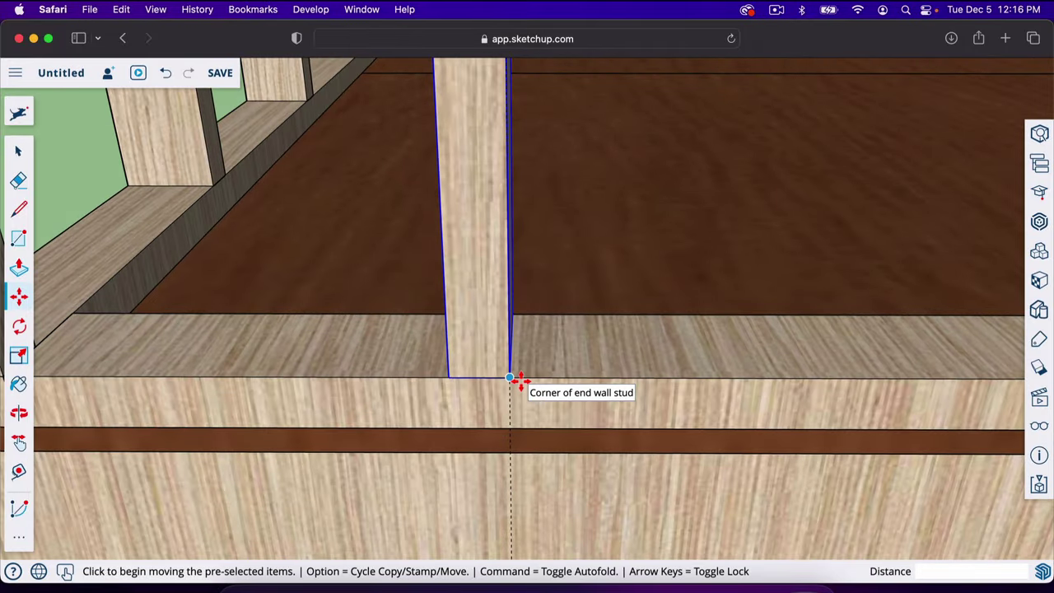
{"action": "left_click", "coordinate": [509, 378]}
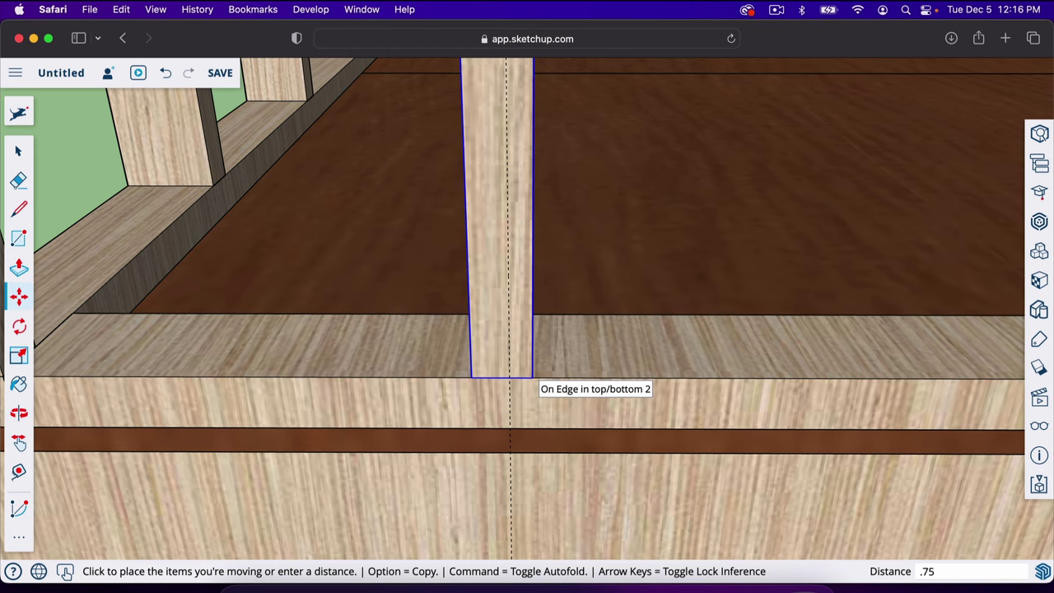
{"action": "left_click", "coordinate": [509, 378]}
{"action": "scroll", "coordinate": [510, 379], "scroll_direction": "down", "scroll_amount": 5}
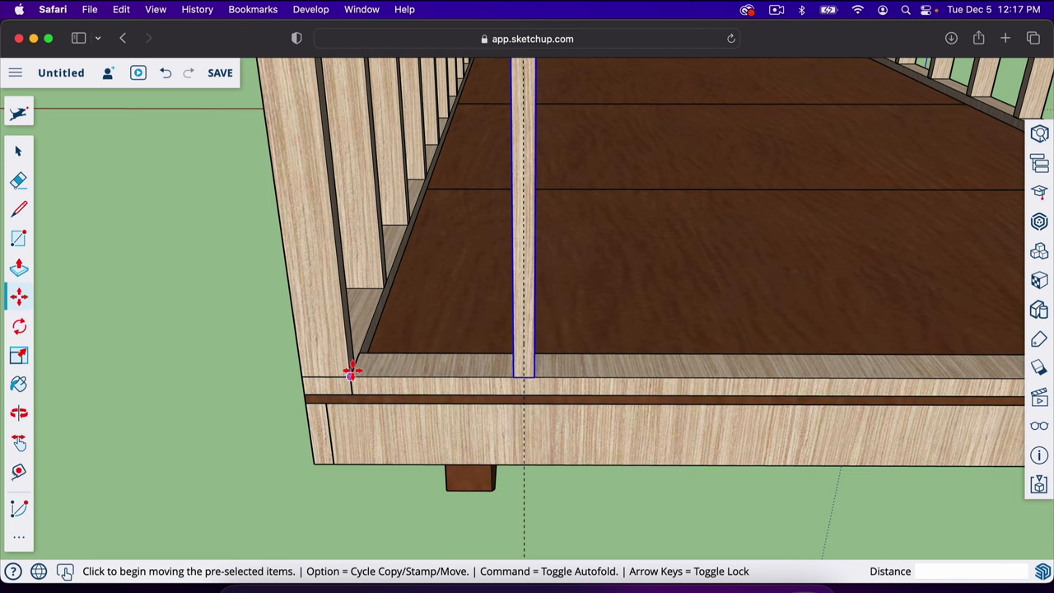
Step: Copy the centred stud to the near end of the bottom plate, against the long wall's corner stud
{"action": "scroll", "coordinate": [511, 366], "scroll_direction": "up", "scroll_amount": 1}
{"action": "scroll", "coordinate": [511, 366], "scroll_direction": "up", "scroll_amount": 2}
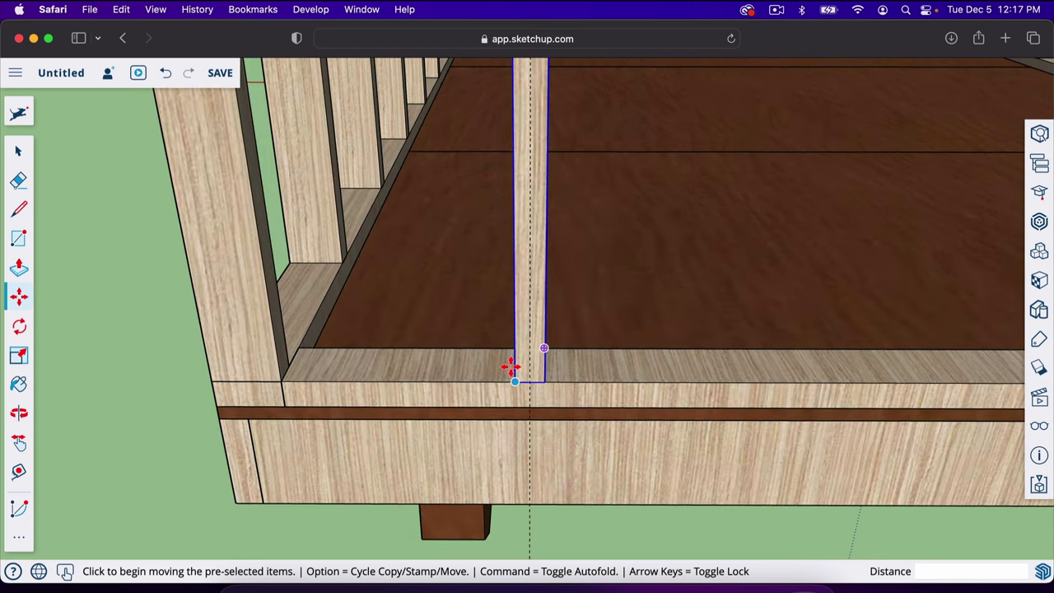
{"action": "key", "text": "alt"}
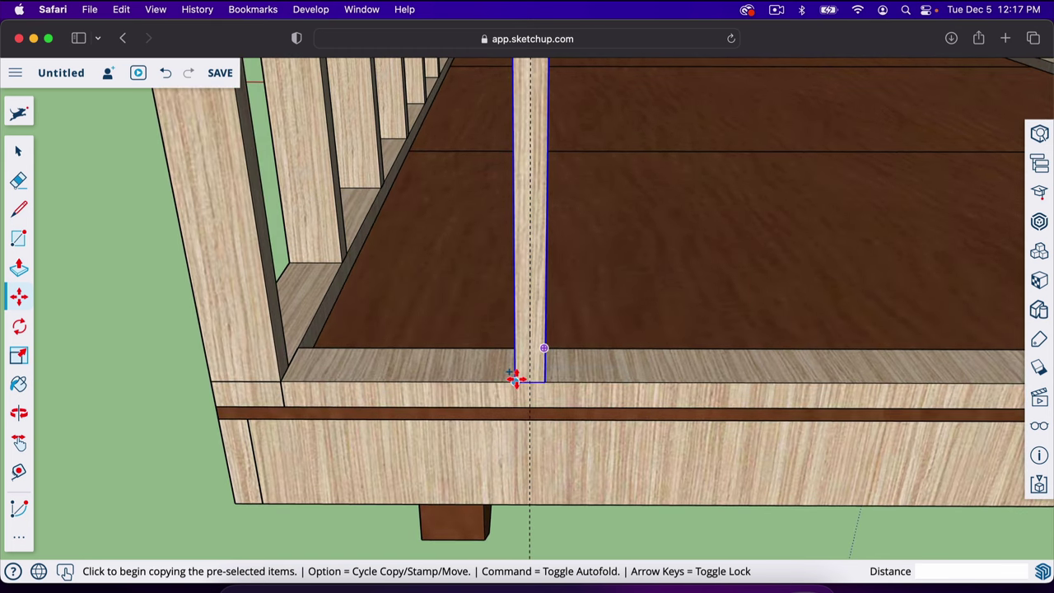
{"action": "left_click", "coordinate": [514, 381]}
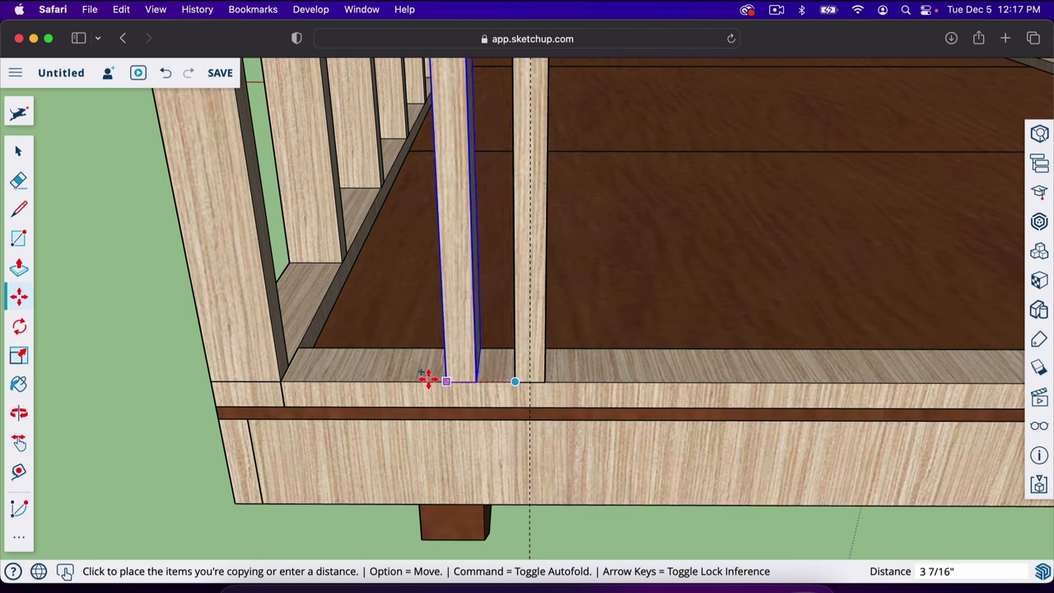
{"action": "left_click", "coordinate": [280, 377]}
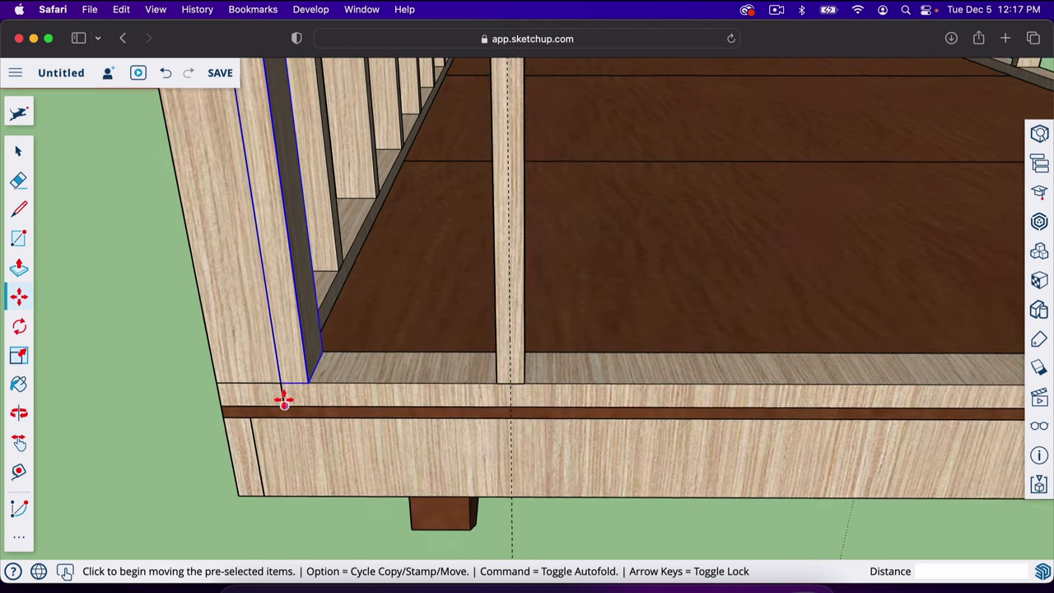
{"action": "scroll", "coordinate": [282, 402], "scroll_direction": "down", "scroll_amount": 4}
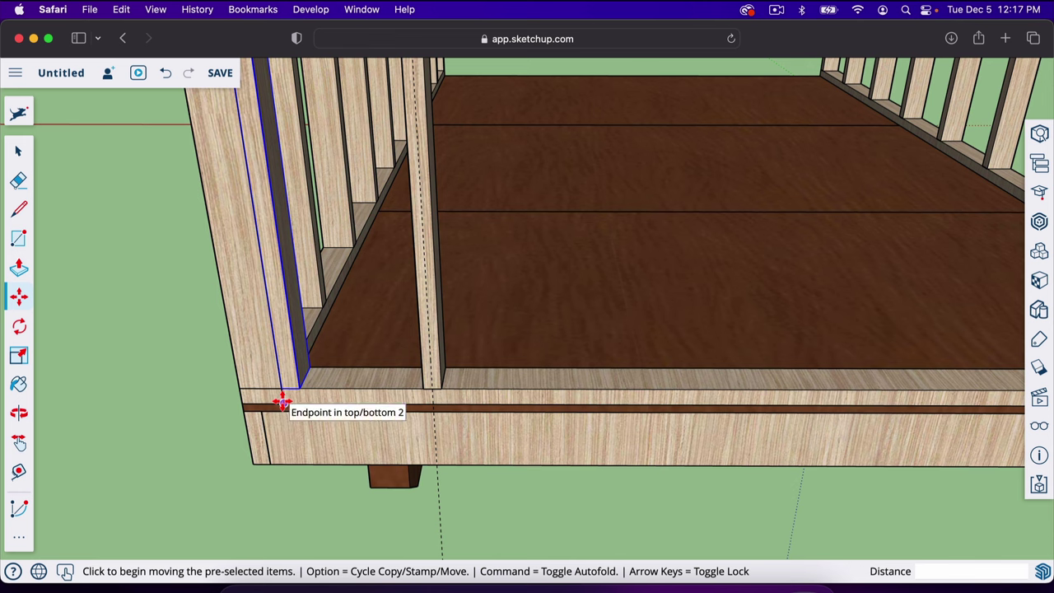
Step: Erase the 16-inch layout guide running through the end wall stud
{"action": "key", "text": "e"}
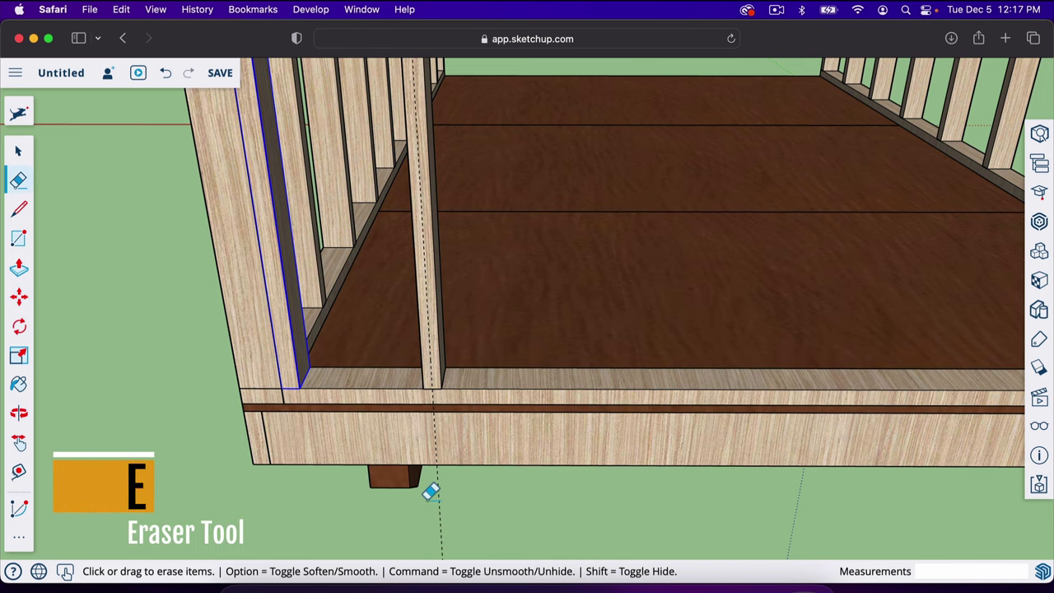
{"action": "left_click_drag", "start_coordinate": [428, 489], "coordinate": [437, 495]}
{"action": "scroll", "coordinate": [444, 494], "scroll_direction": "down", "scroll_amount": 1}
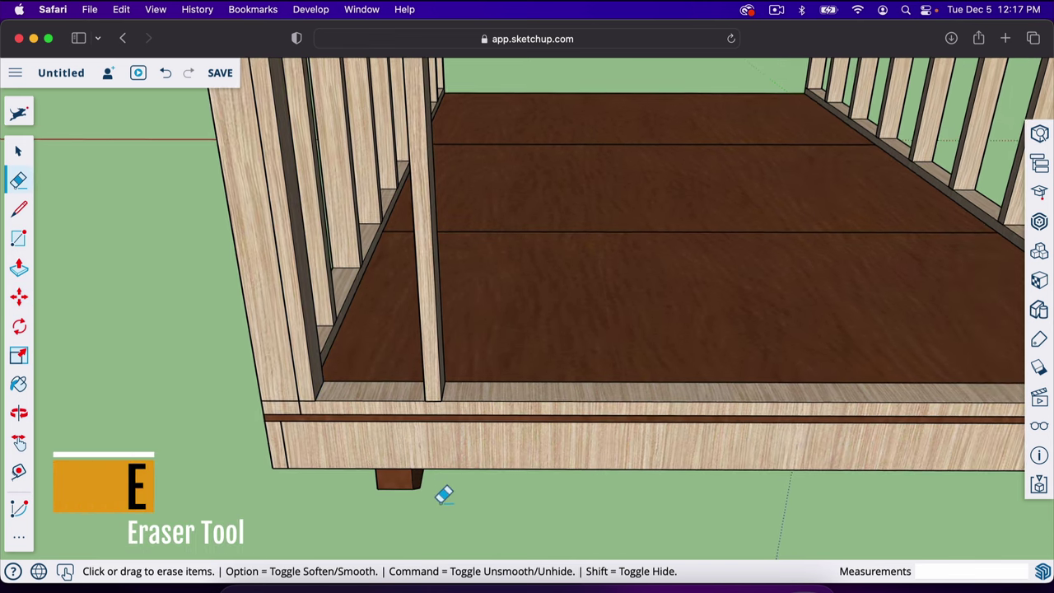
Step: Copy the guide-aligned end wall stud 16 inches along the bottom plate and repeat the copy x4 across the short end
{"action": "middle_click_drag", "start_coordinate": [297, 410], "coordinate": [375, 414]}
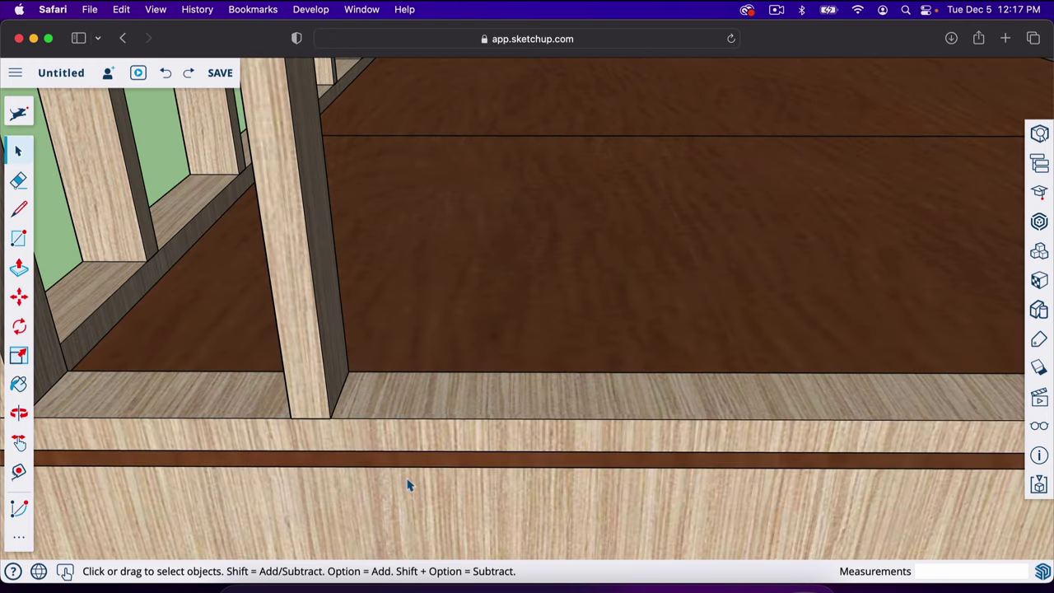
{"action": "key", "text": "m"}
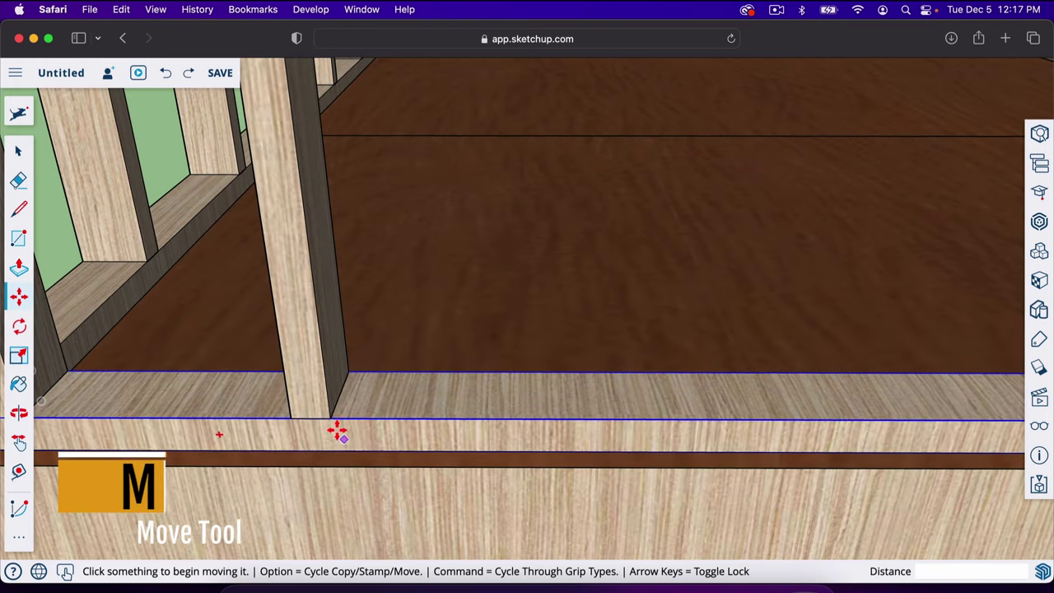
{"action": "key", "text": "alt"}
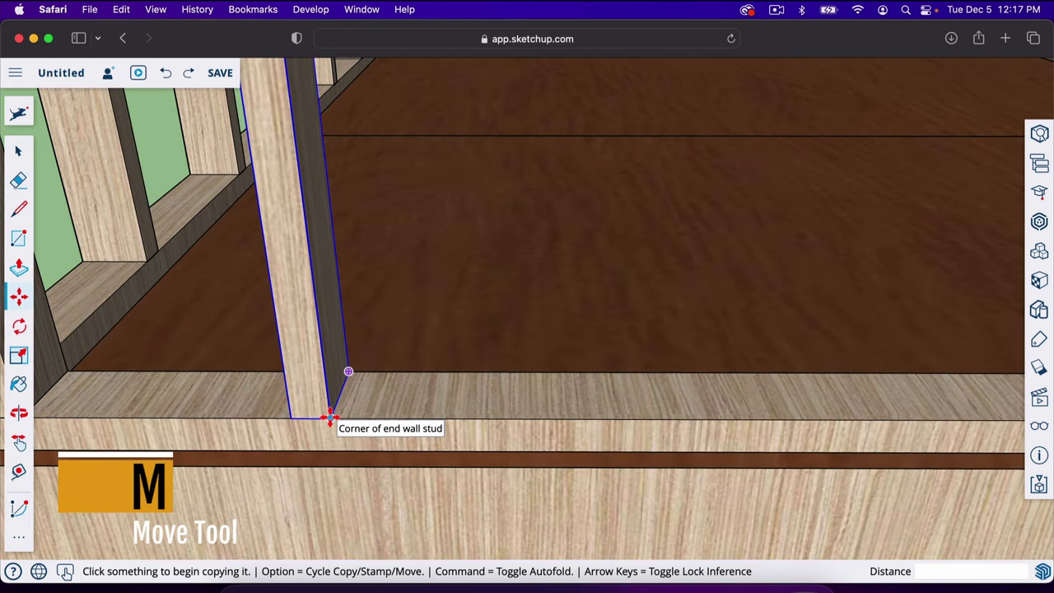
{"action": "left_click", "coordinate": [330, 417]}
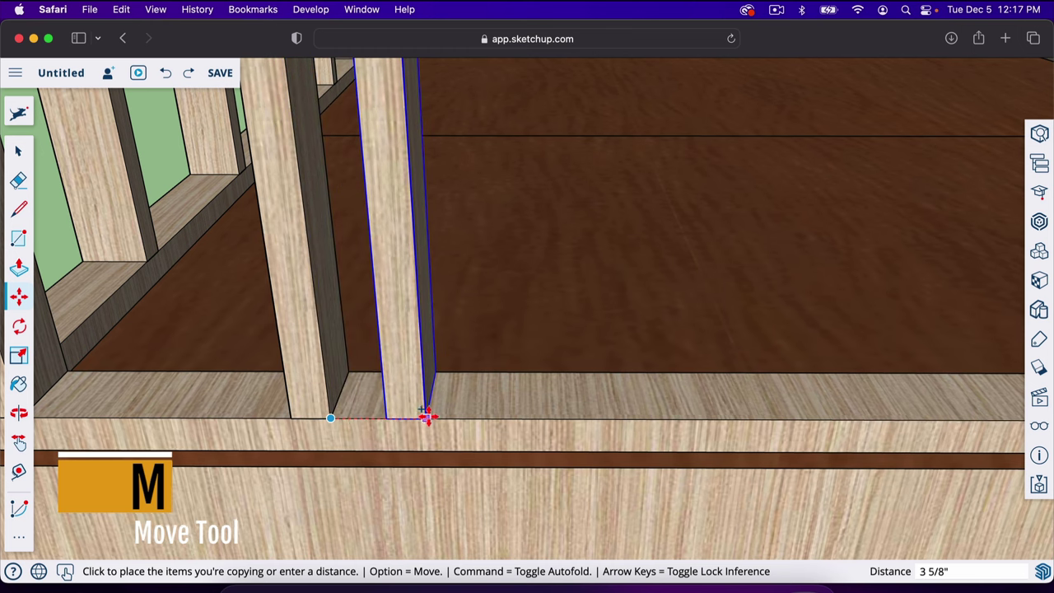
{"action": "type", "text": "16"}
{"action": "key", "text": "Return"}
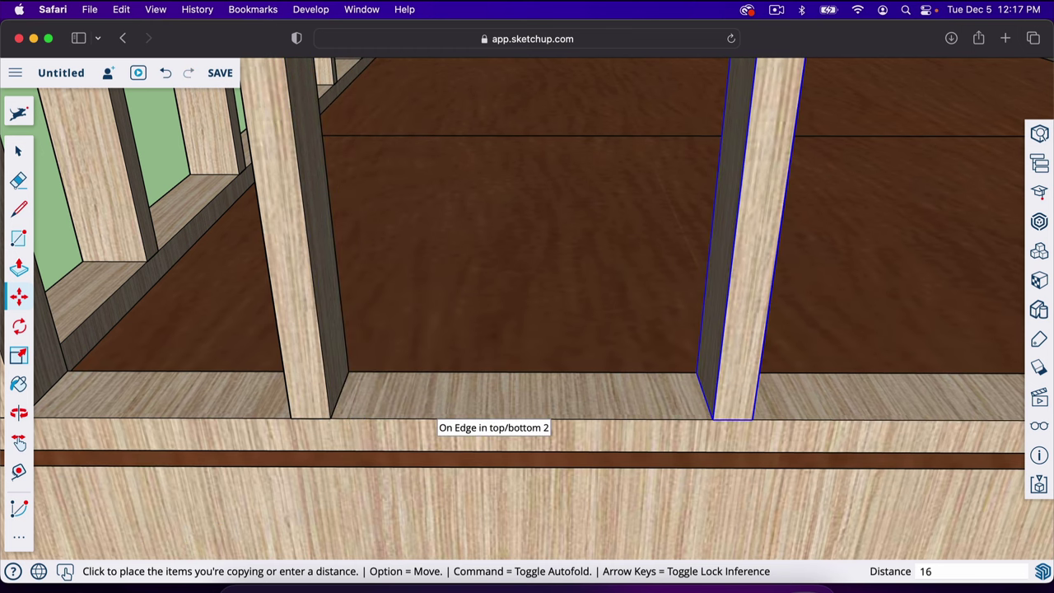
{"action": "scroll", "coordinate": [435, 418], "scroll_direction": "down", "scroll_amount": 5}
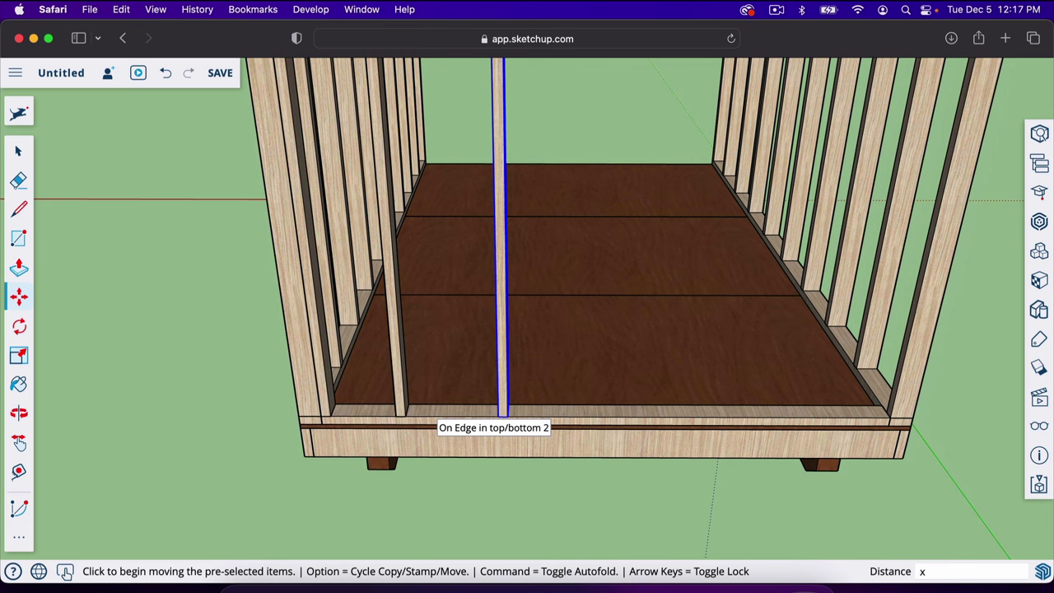
{"action": "key", "text": "Return"}
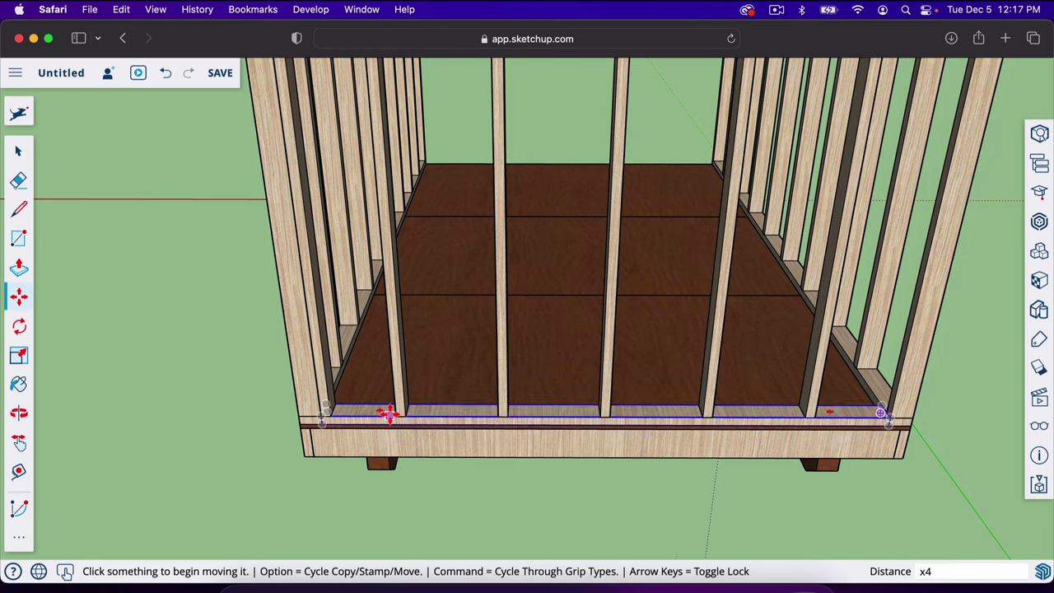
Step: Copy the last spaced stud to the far end of the bottom plate, against the opposite long wall's corner stud
{"action": "scroll", "coordinate": [386, 414], "scroll_direction": "down", "scroll_amount": 2}
{"action": "scroll", "coordinate": [735, 404], "scroll_direction": "up", "scroll_amount": 6}
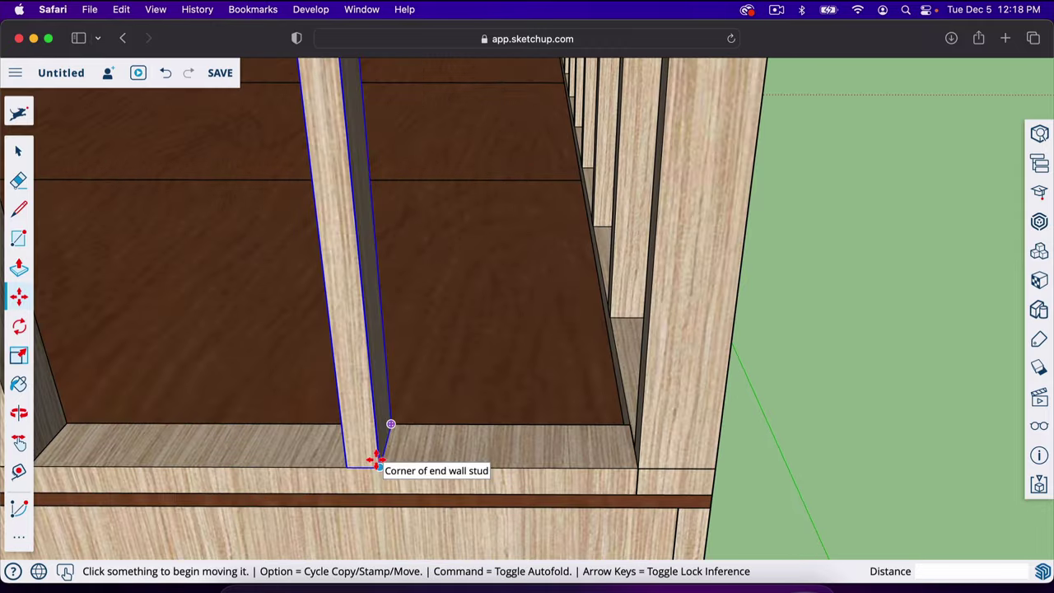
{"action": "key", "text": "alt"}
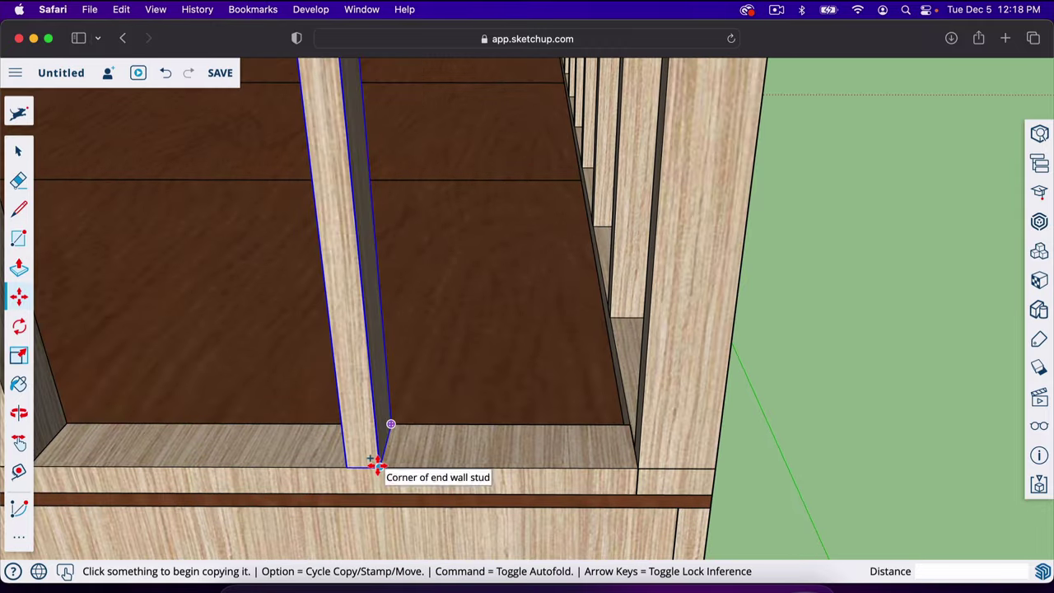
{"action": "left_click", "coordinate": [376, 466]}
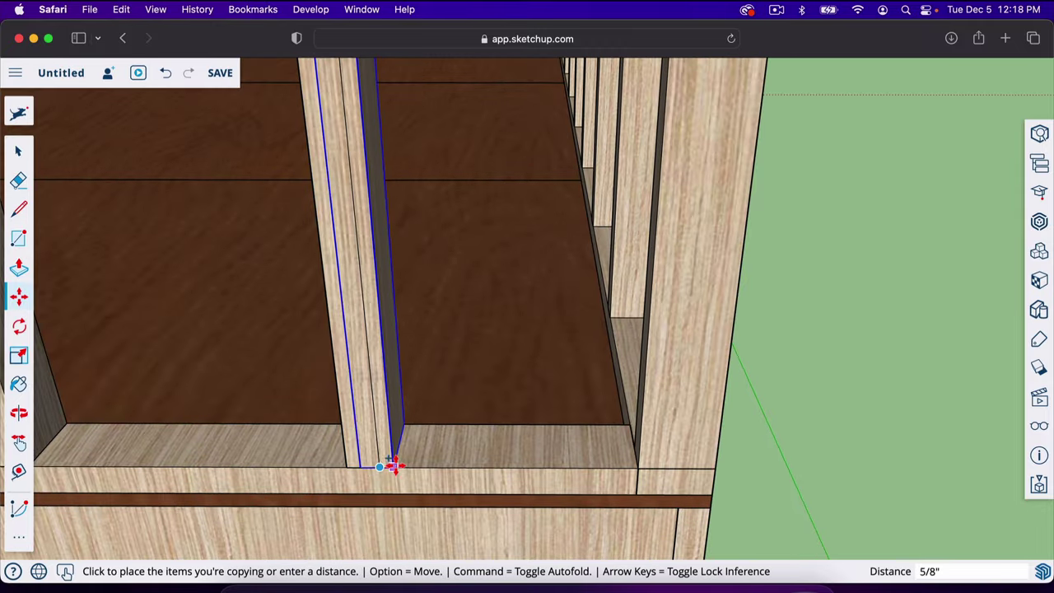
{"action": "left_click", "coordinate": [640, 469]}
{"action": "scroll", "coordinate": [638, 468], "scroll_direction": "down", "scroll_amount": 5}
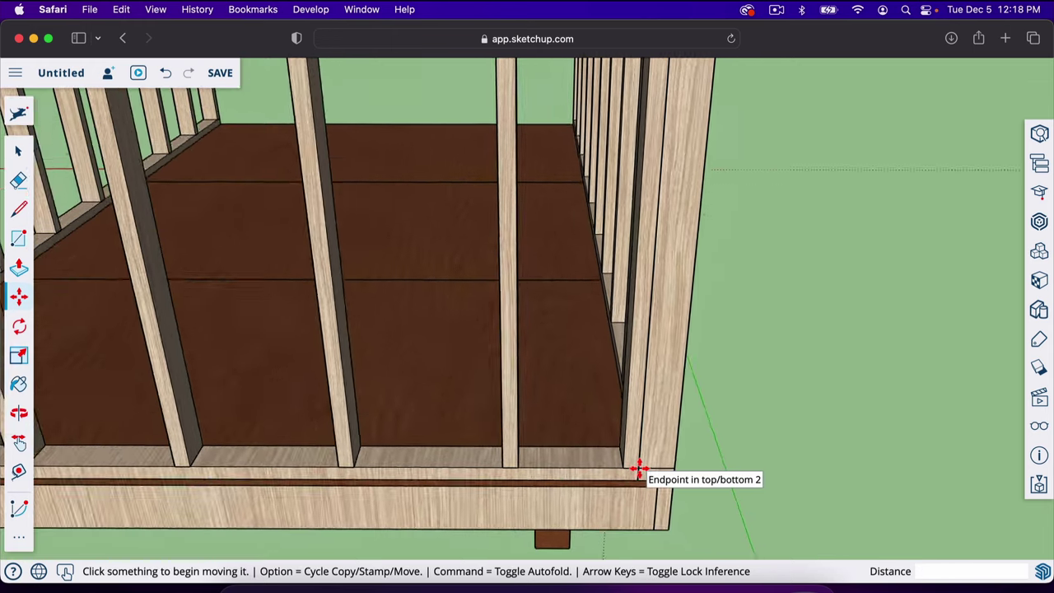
Step: Copy the end wall's bottom plate straight up onto the tops of the studs to form the top plate
{"action": "scroll", "coordinate": [640, 469], "scroll_direction": "down", "scroll_amount": 8}
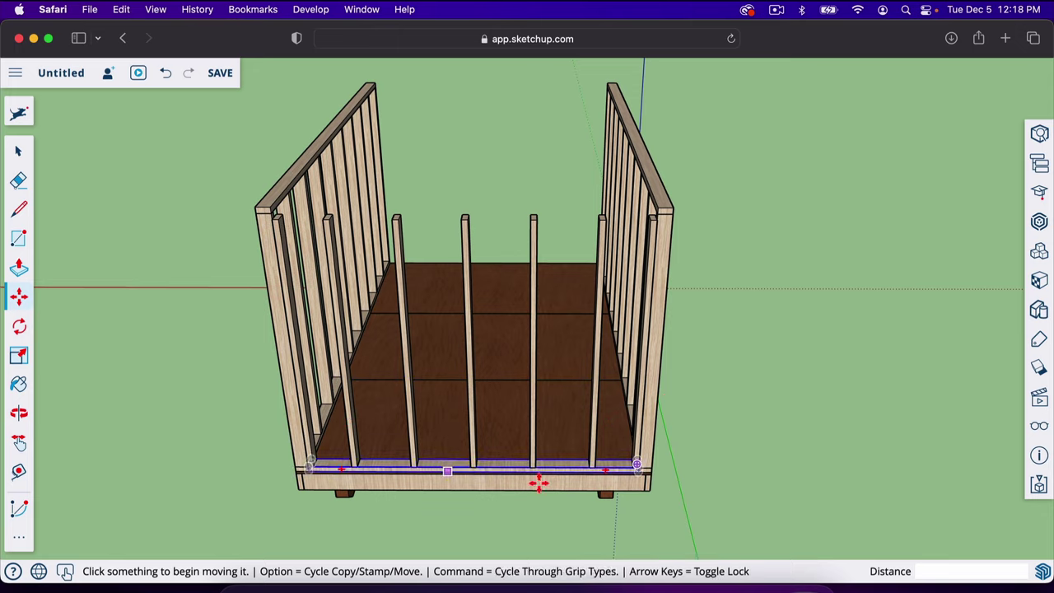
{"action": "scroll", "coordinate": [621, 467], "scroll_direction": "up", "scroll_amount": 6}
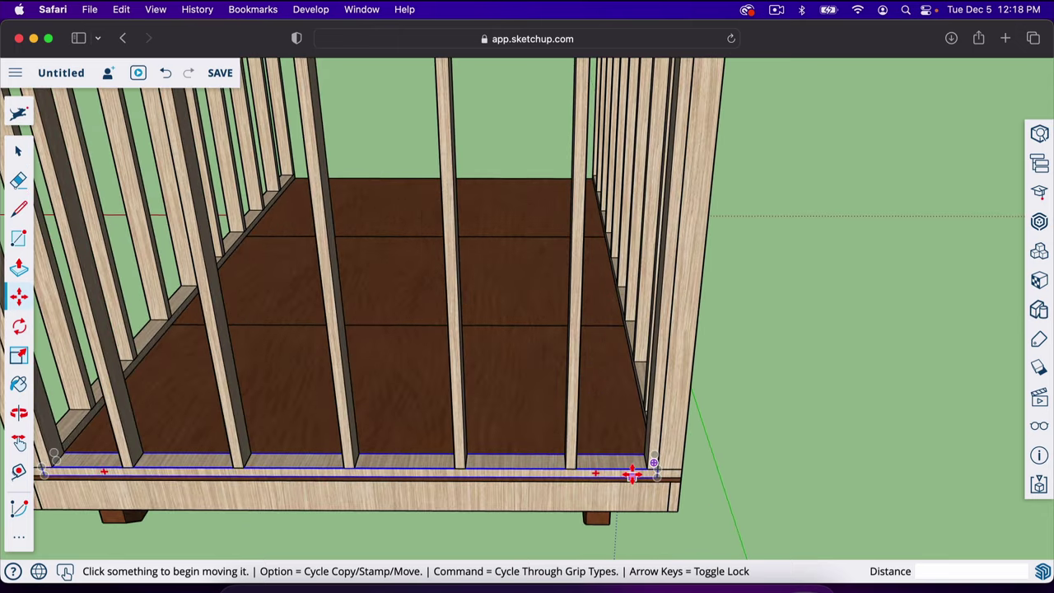
{"action": "scroll", "coordinate": [634, 474], "scroll_direction": "down", "scroll_amount": 6}
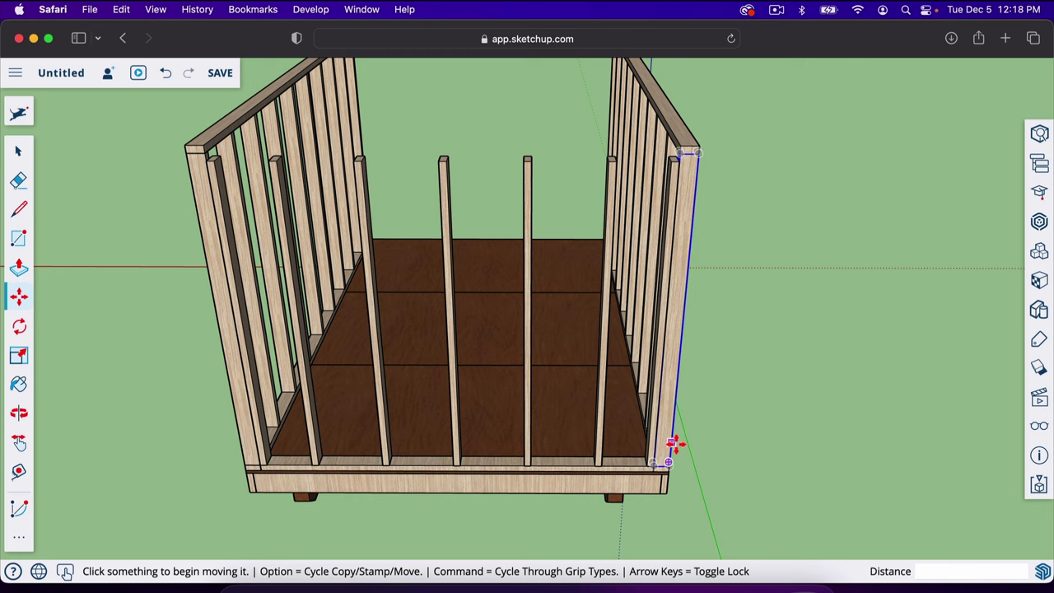
{"action": "middle_click_drag", "start_coordinate": [675, 440], "coordinate": [541, 421]}
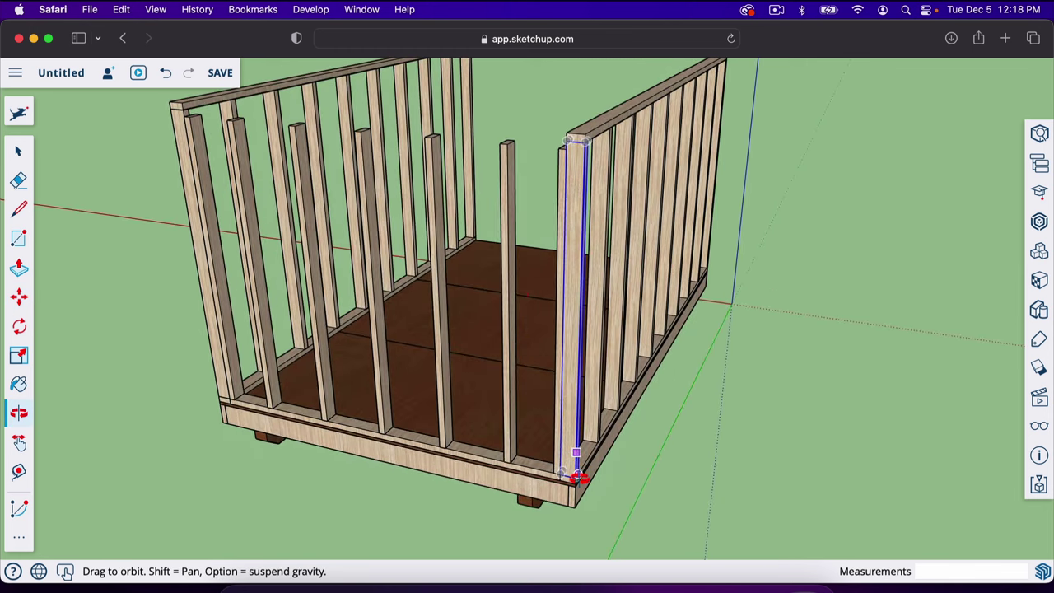
{"action": "scroll", "coordinate": [542, 483], "scroll_direction": "up", "scroll_amount": 5}
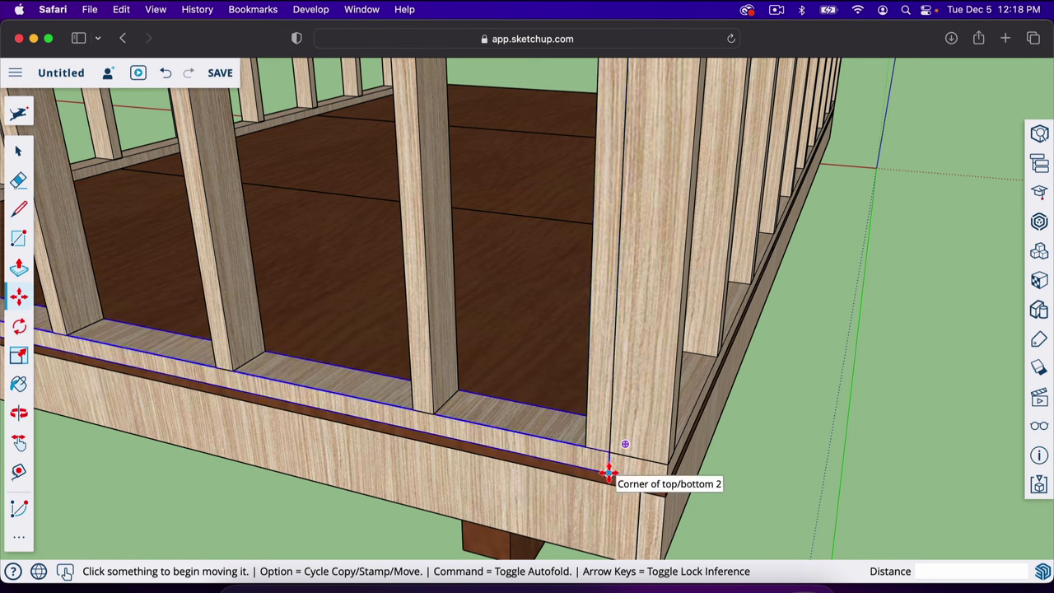
{"action": "key", "text": "alt"}
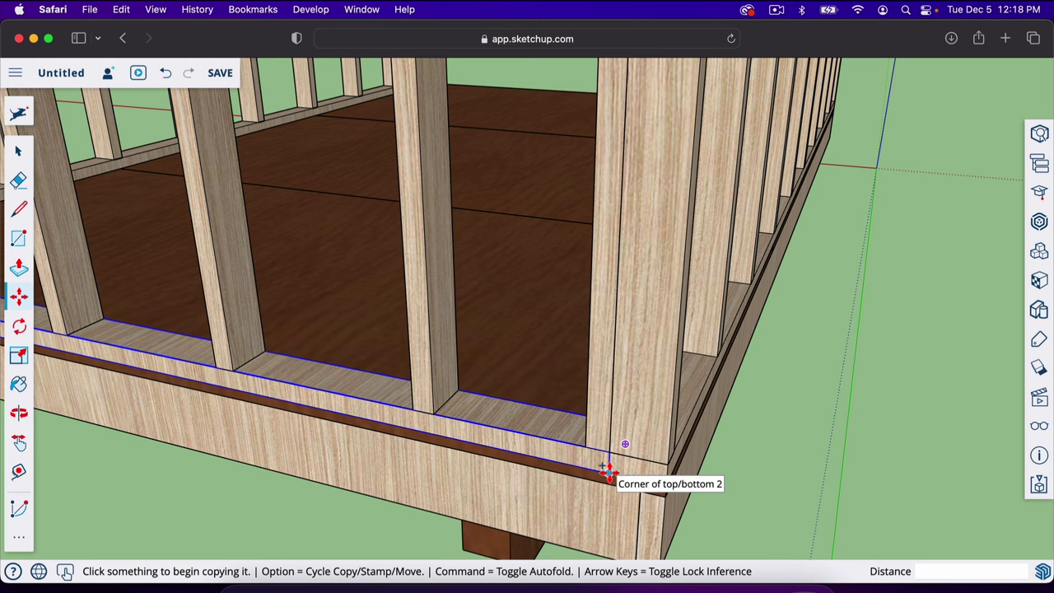
{"action": "left_click", "coordinate": [609, 472]}
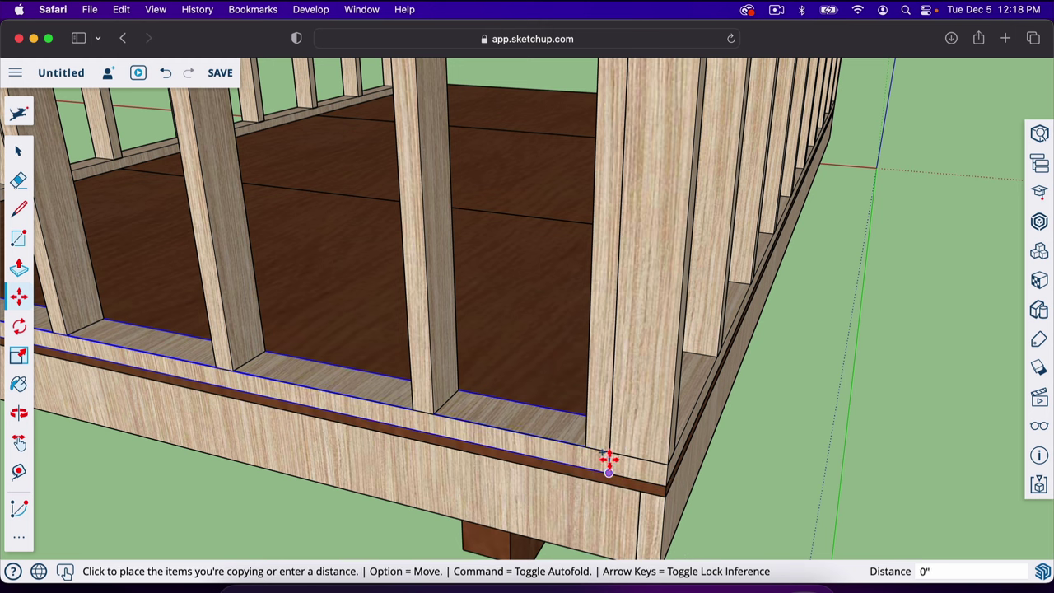
{"action": "left_click", "coordinate": [608, 391]}
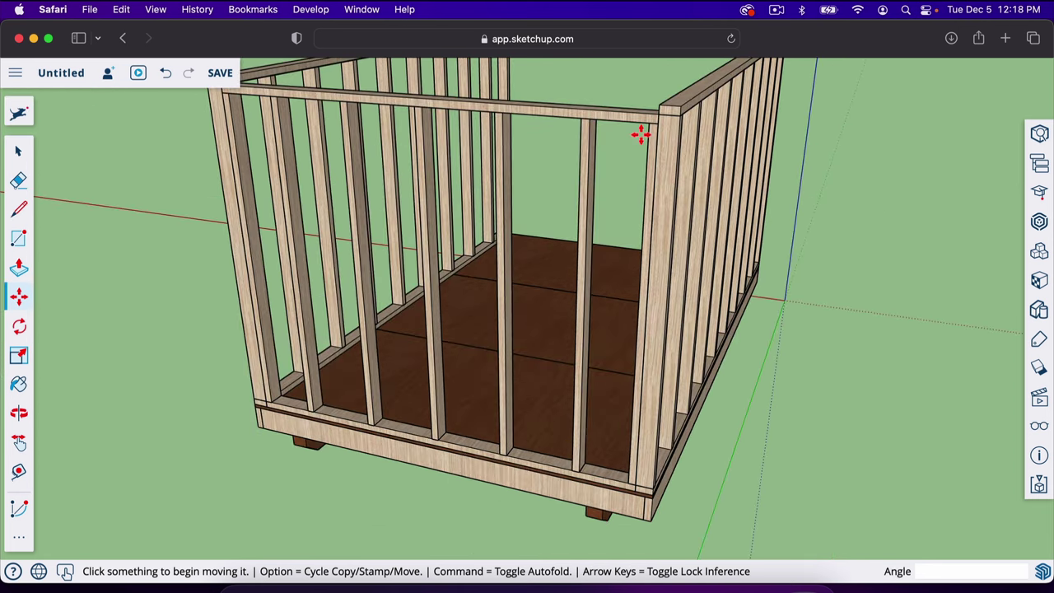
Step: Copy the end wall's top plate 1.5 inches straight up to double it, undoing the extra offset of the copy
{"action": "scroll", "coordinate": [729, 296], "scroll_direction": "up", "scroll_amount": 5}
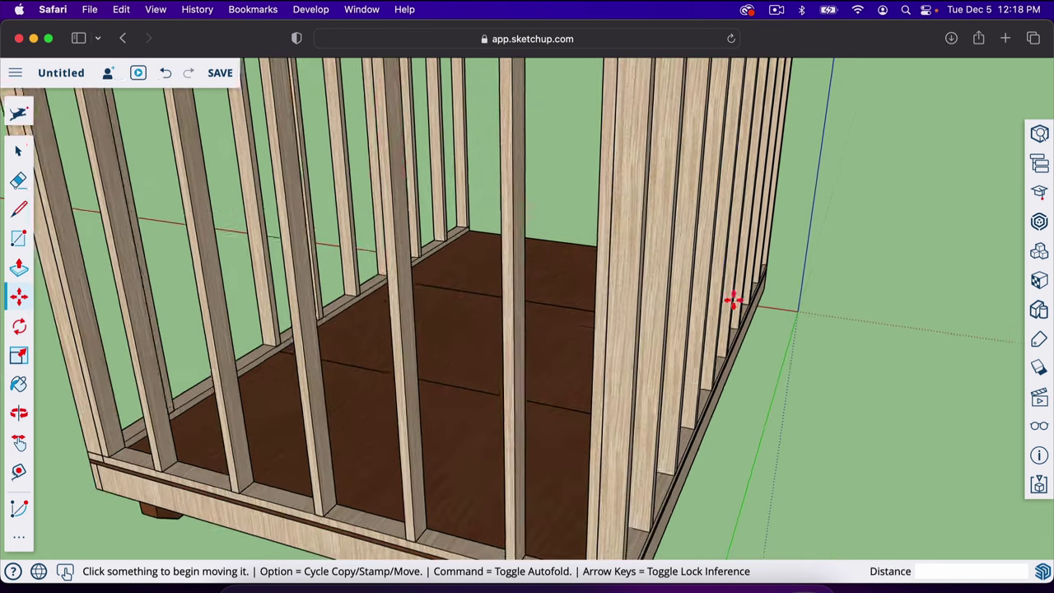
{"action": "scroll", "coordinate": [719, 282], "scroll_direction": "down", "scroll_amount": 4}
{"action": "scroll", "coordinate": [595, 351], "scroll_direction": "down", "scroll_amount": 3}
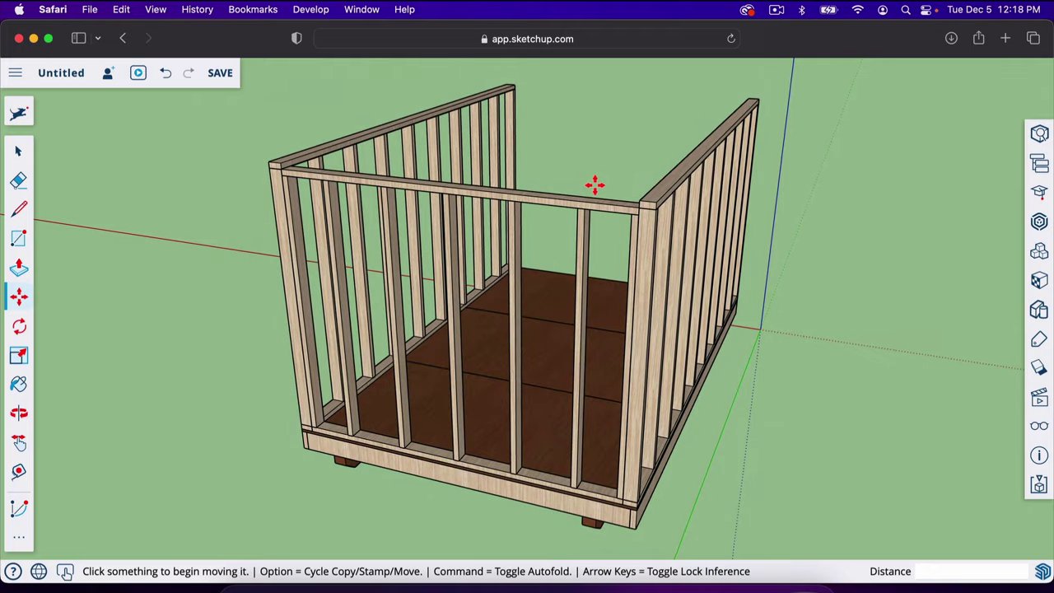
{"action": "scroll", "coordinate": [594, 184], "scroll_direction": "up", "scroll_amount": 6}
{"action": "scroll", "coordinate": [594, 184], "scroll_direction": "up", "scroll_amount": 4}
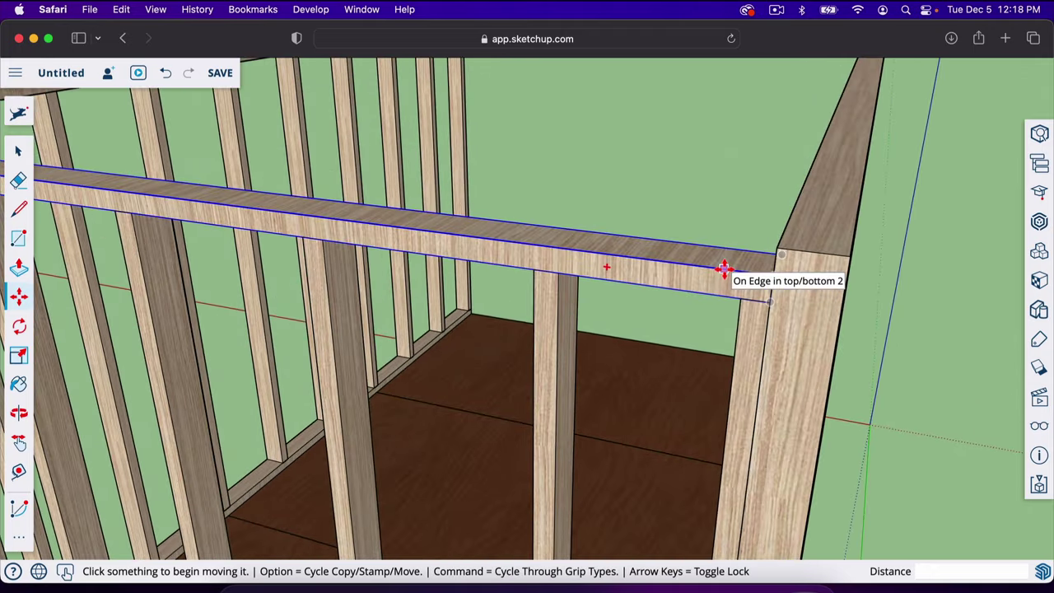
{"action": "key", "text": "alt"}
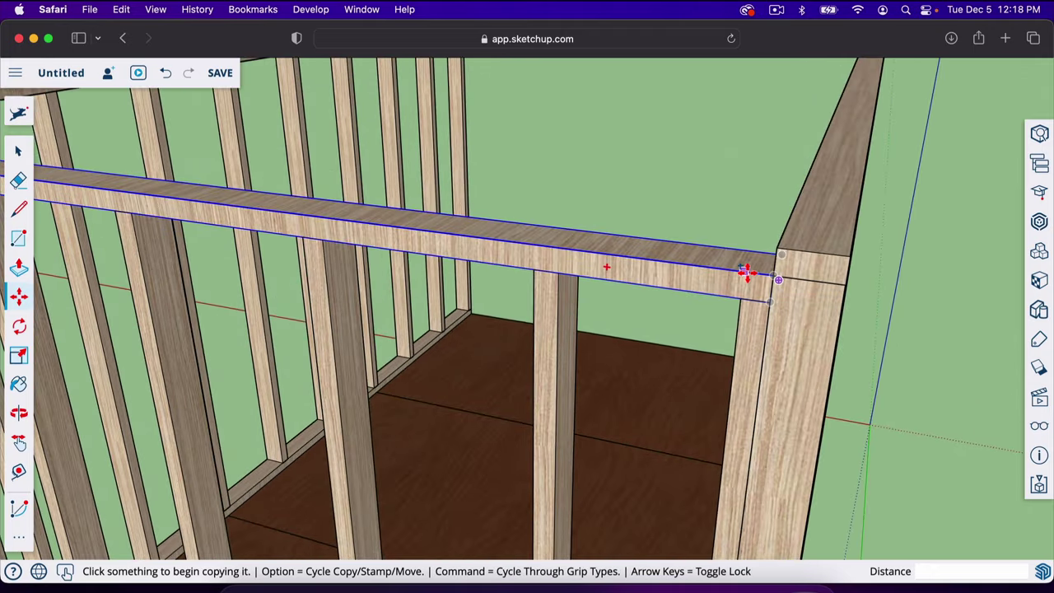
{"action": "left_click", "coordinate": [749, 275]}
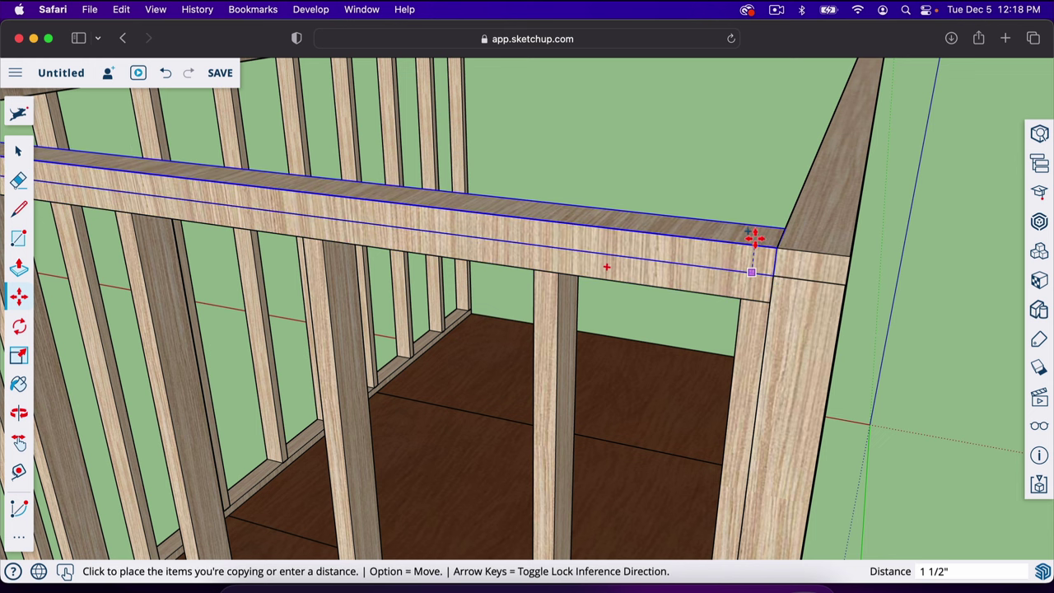
{"action": "left_click", "coordinate": [753, 232]}
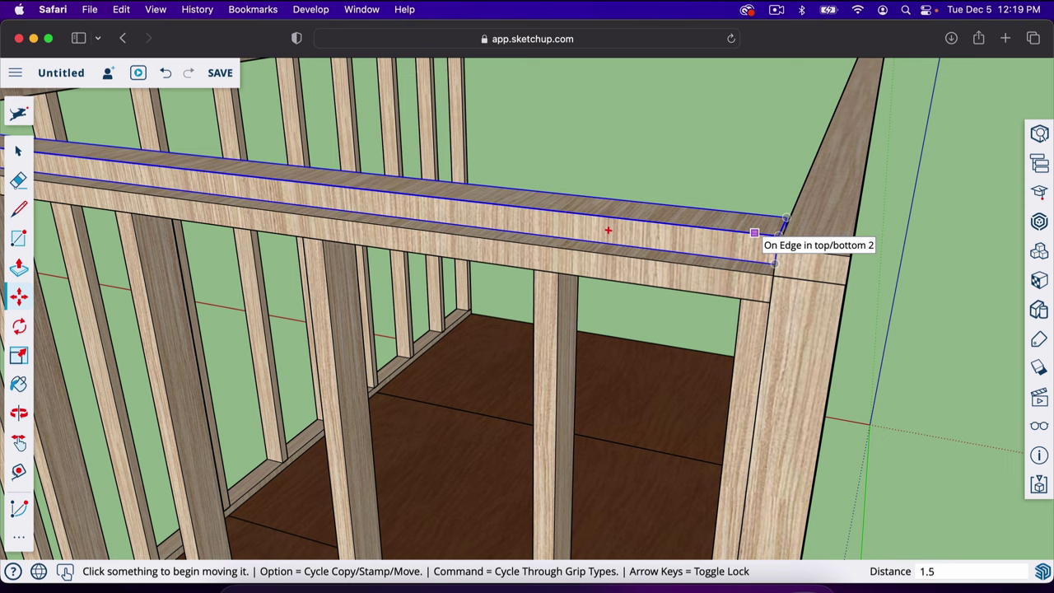
{"action": "key", "text": "super+z"}
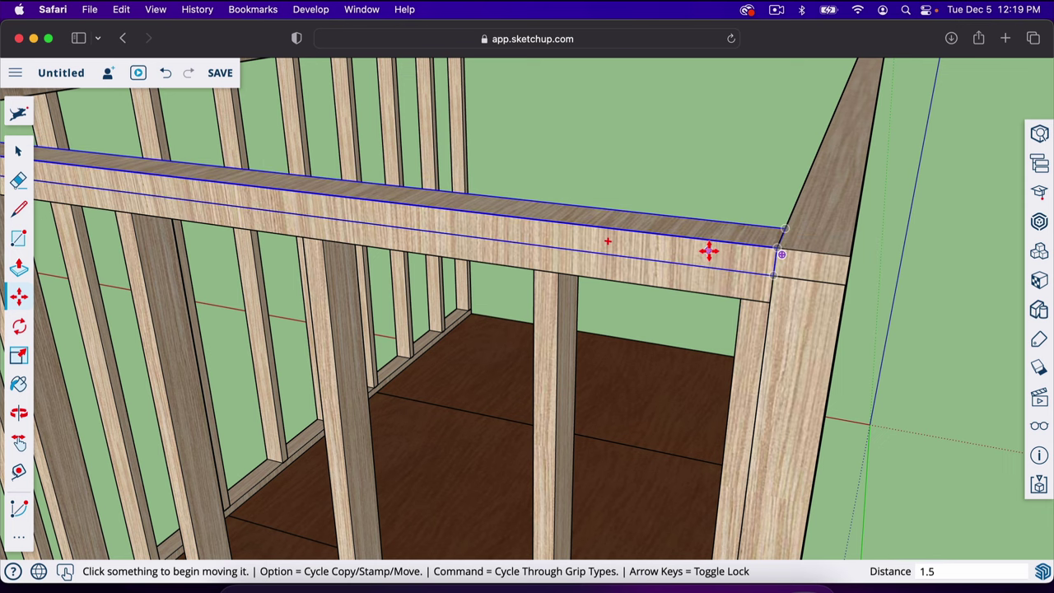
{"action": "scroll", "coordinate": [702, 261], "scroll_direction": "down", "scroll_amount": 3}
{"action": "middle_click_drag", "start_coordinate": [701, 265], "coordinate": [437, 459]}
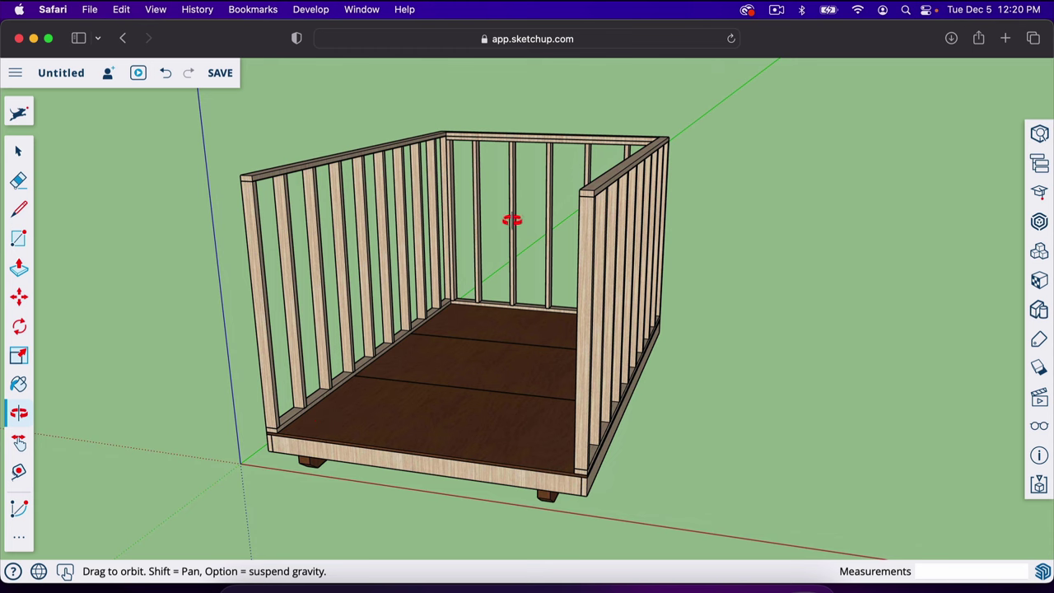
{"action": "left_click_drag", "start_coordinate": [422, 307], "coordinate": [340, 339]}
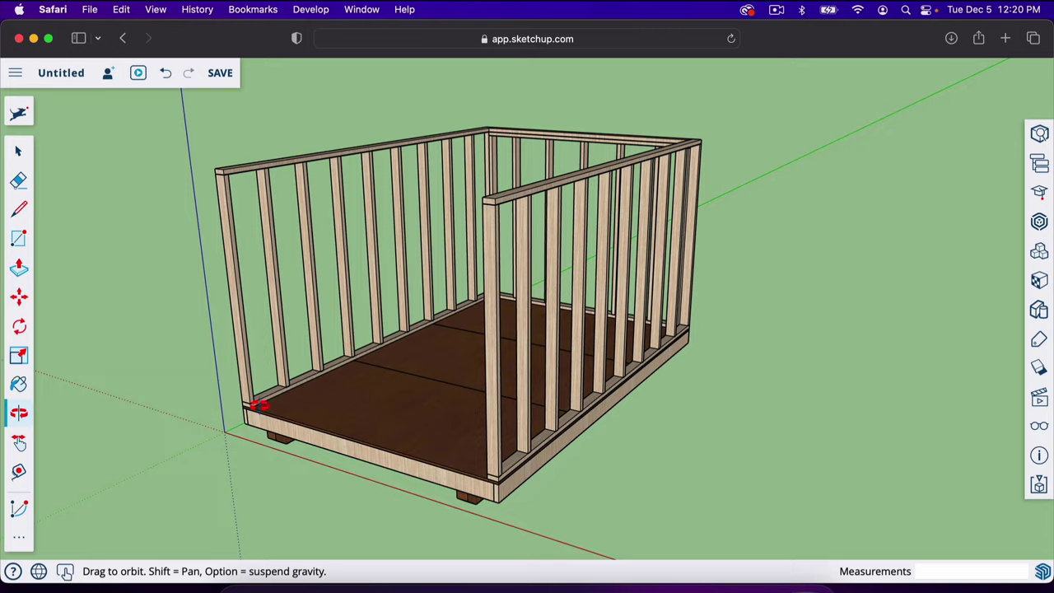
Step: Draw a closed 3 1/2" by 1 1/2" profile on the inner face of the side wall's bottom plate, at its front end
{"action": "scroll", "coordinate": [259, 404], "scroll_direction": "up", "scroll_amount": 10}
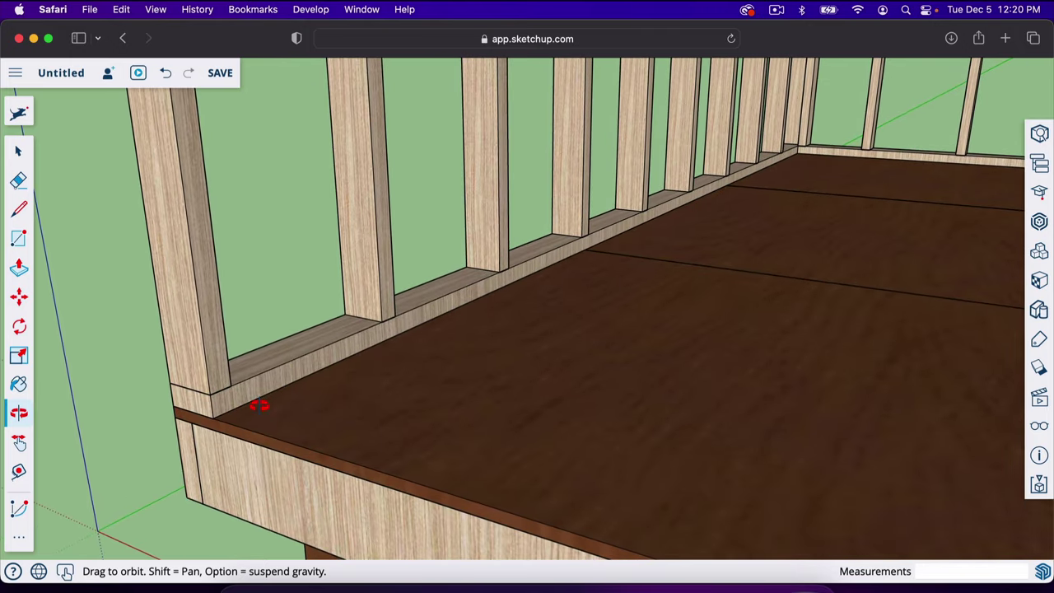
{"action": "key", "text": "l"}
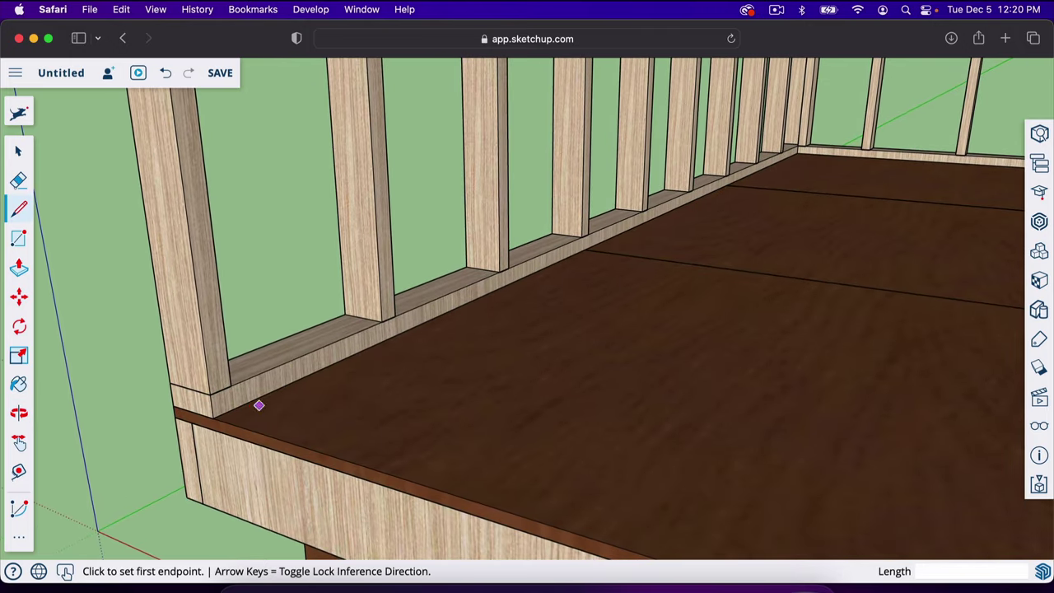
{"action": "left_click", "coordinate": [211, 393]}
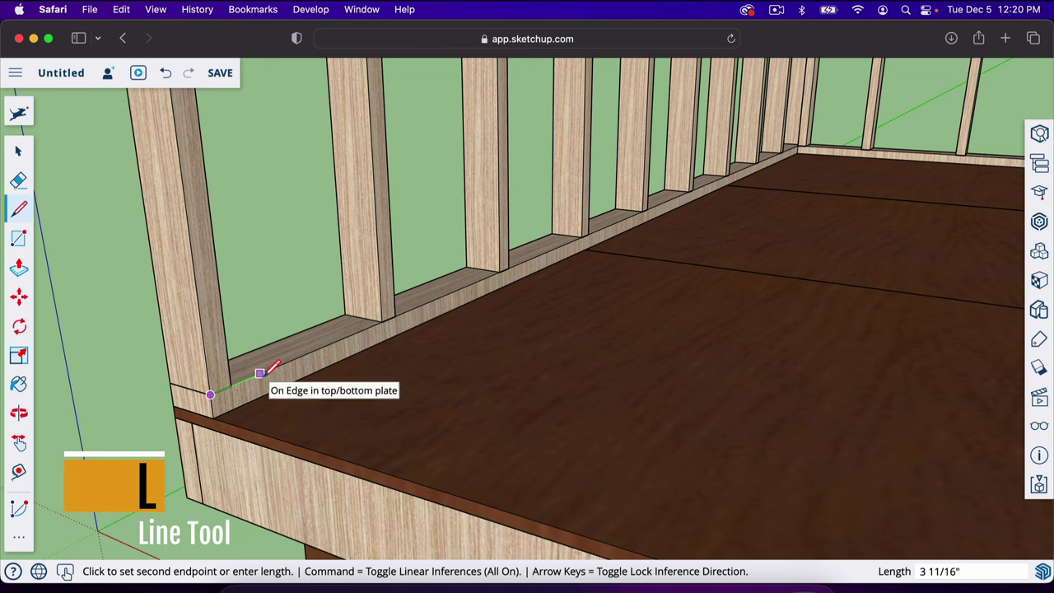
{"action": "left_click", "coordinate": [259, 373]}
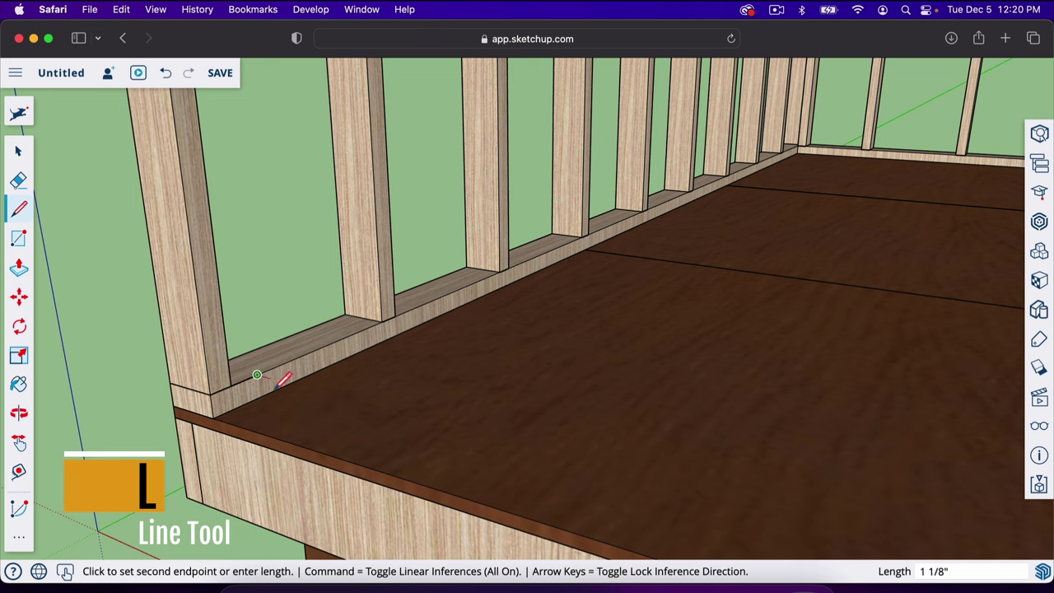
{"action": "left_click", "coordinate": [259, 397]}
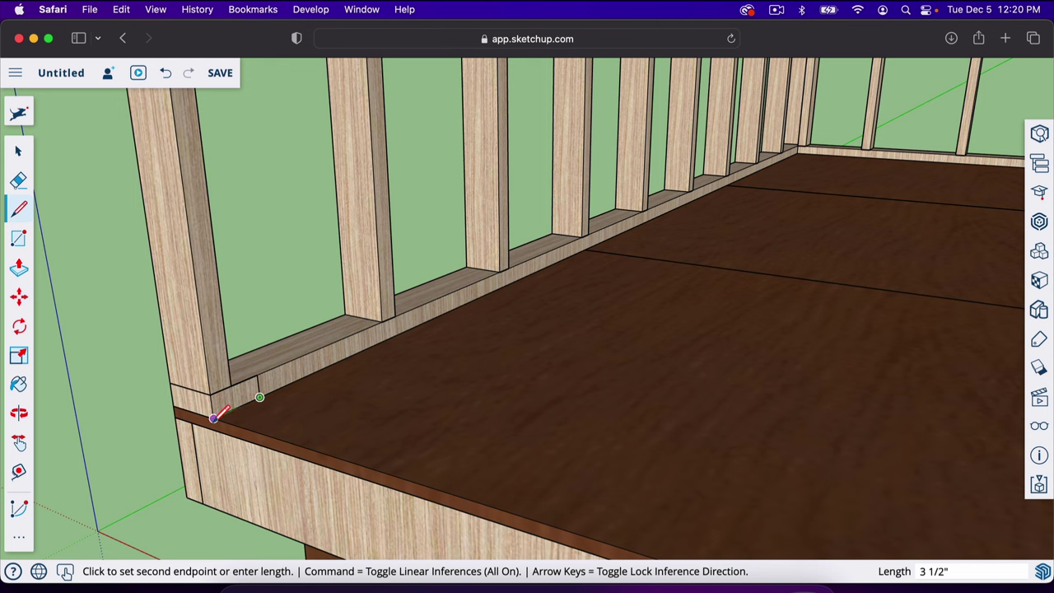
{"action": "left_click", "coordinate": [213, 419]}
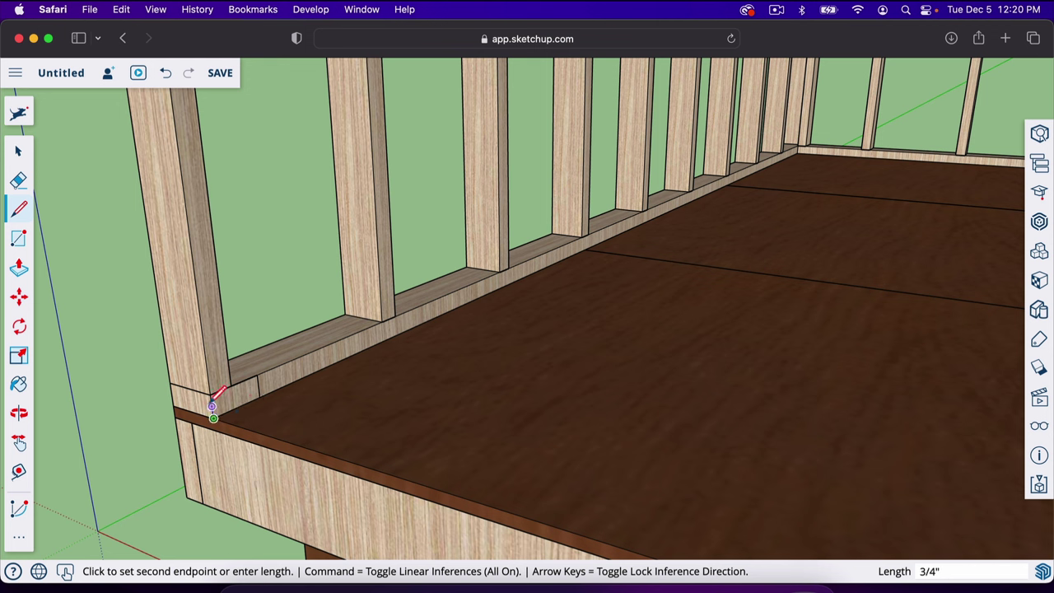
{"action": "left_click", "coordinate": [211, 394]}
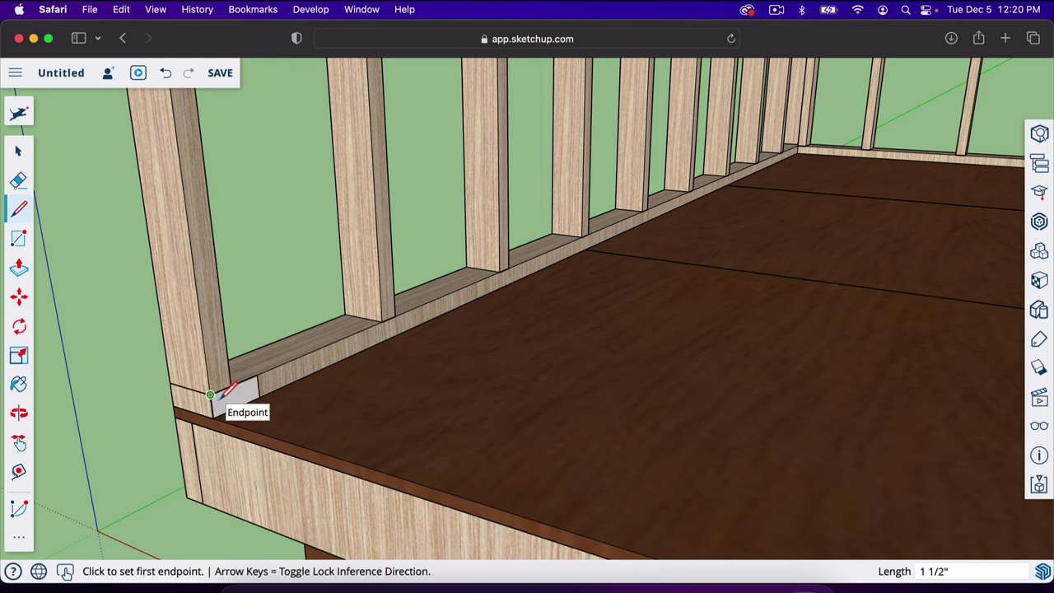
Step: Paint the profile with the framing's wood material and push/pull it 20.5" across the front of the floor
{"action": "key", "text": "b"}
{"action": "left_click", "coordinate": [233, 395]}
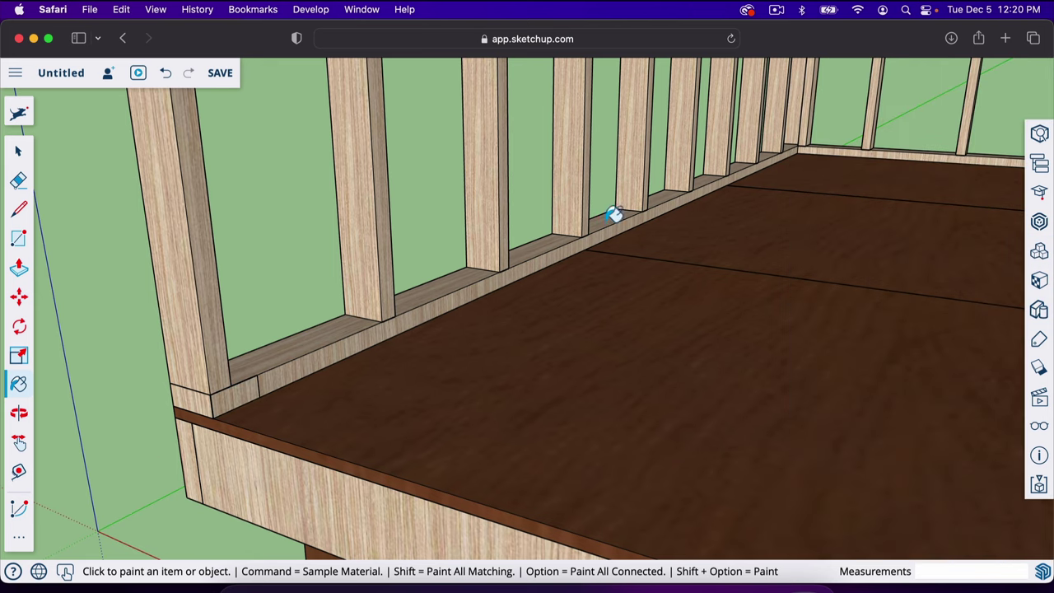
{"action": "key", "text": "p"}
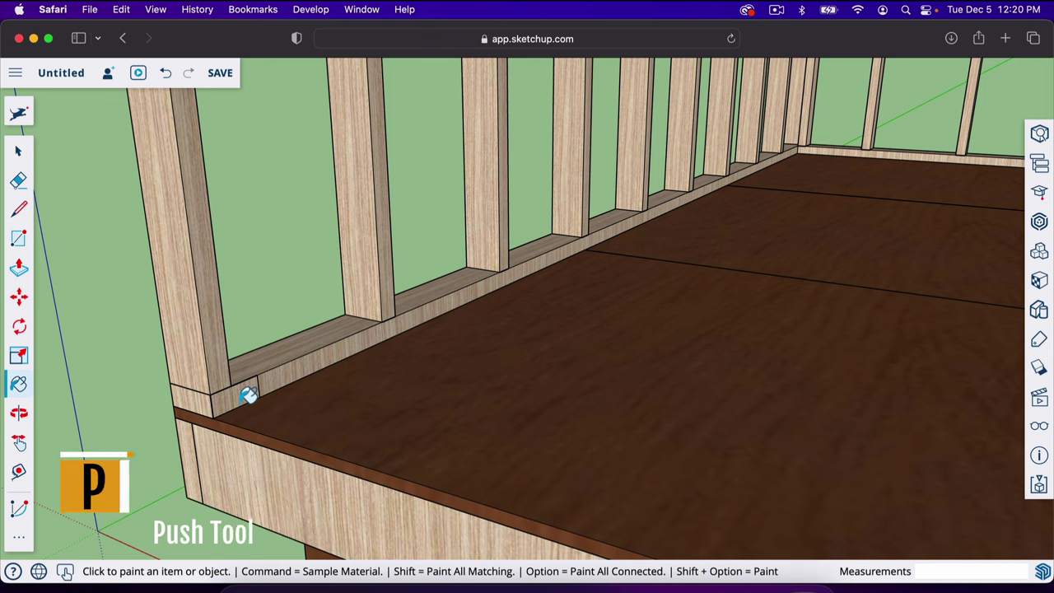
{"action": "left_click", "coordinate": [233, 406]}
{"action": "left_click", "coordinate": [262, 414]}
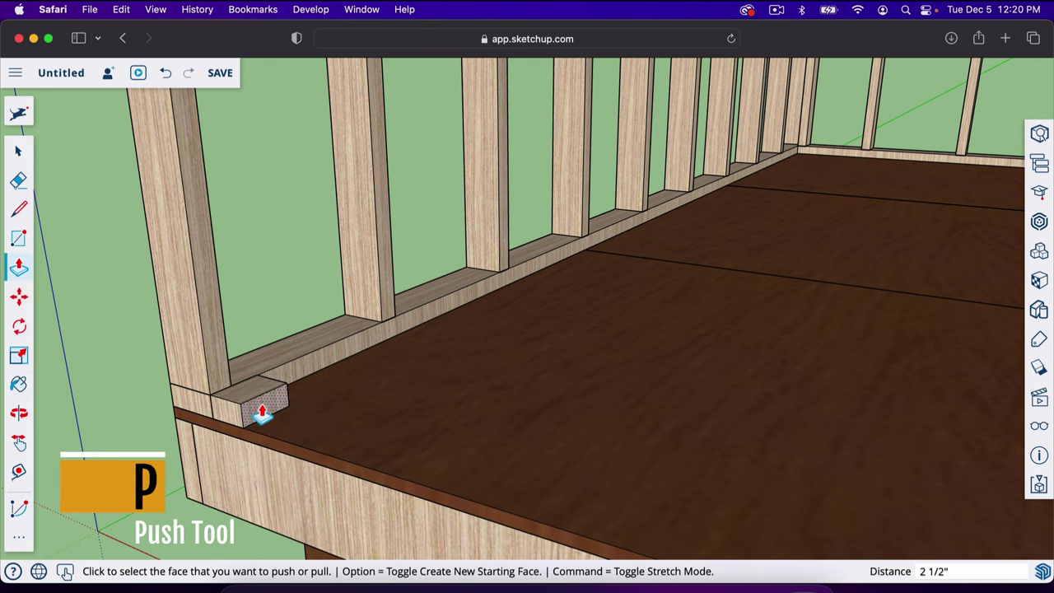
{"action": "type", "text": "20.5"}
{"action": "key", "text": "Return"}
Step: Make the whole new plate a component with the definition name "front wall bottom plate"
{"action": "middle_click_drag", "start_coordinate": [428, 362], "coordinate": [306, 419]}
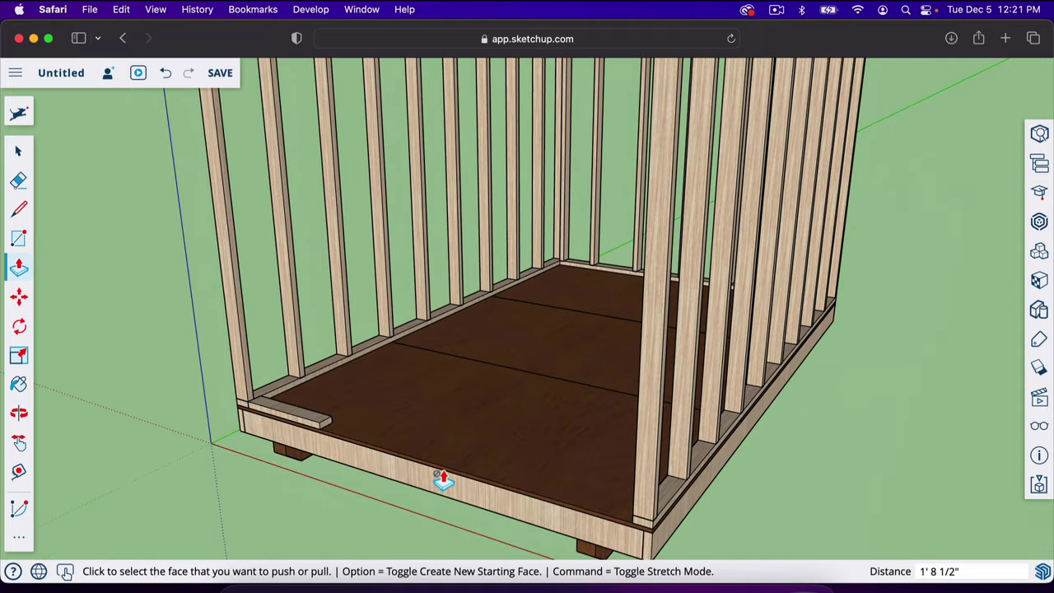
{"action": "middle_click_drag", "start_coordinate": [442, 480], "coordinate": [598, 475]}
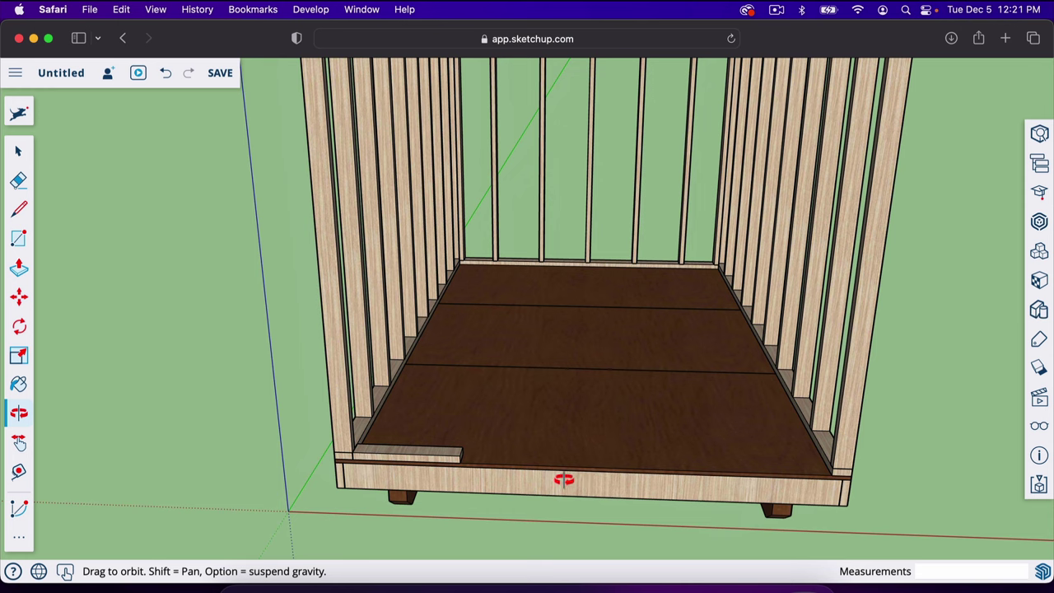
{"action": "scroll", "coordinate": [458, 467], "scroll_direction": "up", "scroll_amount": 5}
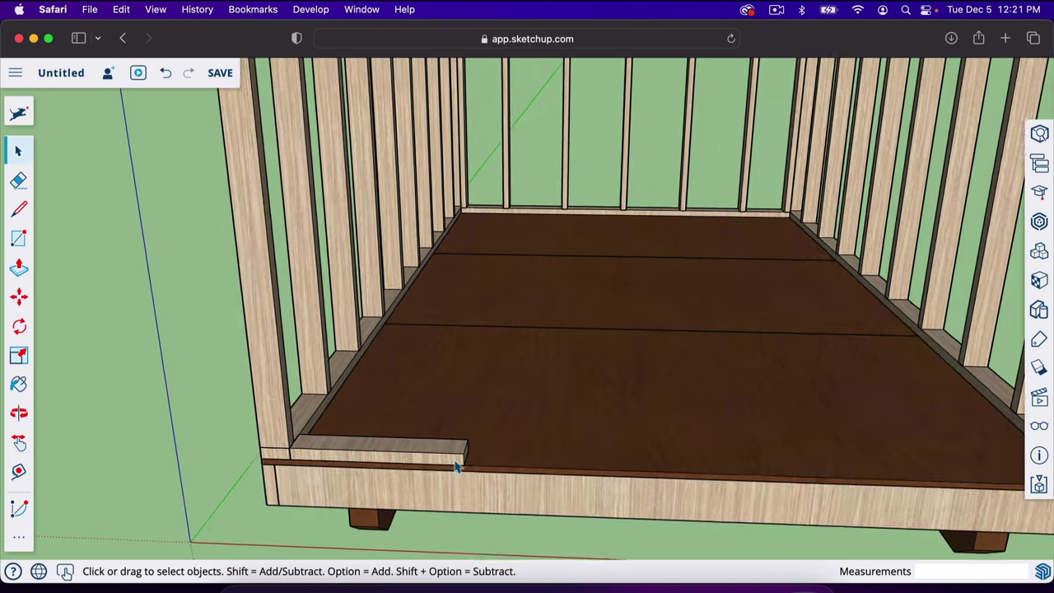
{"action": "scroll", "coordinate": [458, 466], "scroll_direction": "up", "scroll_amount": 2}
{"action": "left_click", "coordinate": [444, 461]}
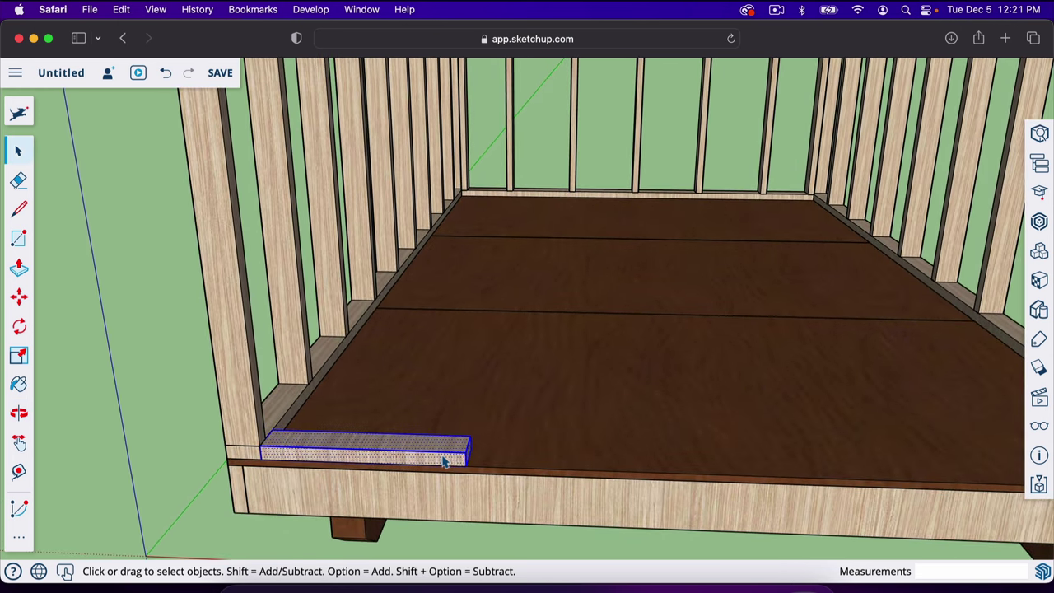
{"action": "right_click", "coordinate": [443, 462]}
{"action": "left_click", "coordinate": [492, 422]}
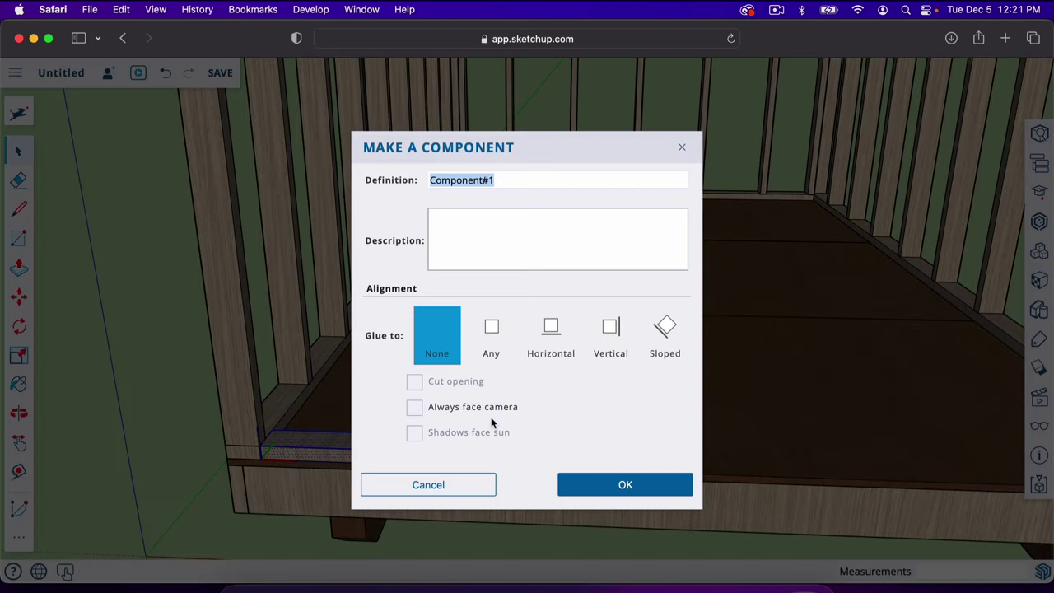
{"action": "type", "text": "front wall bottom plate"}
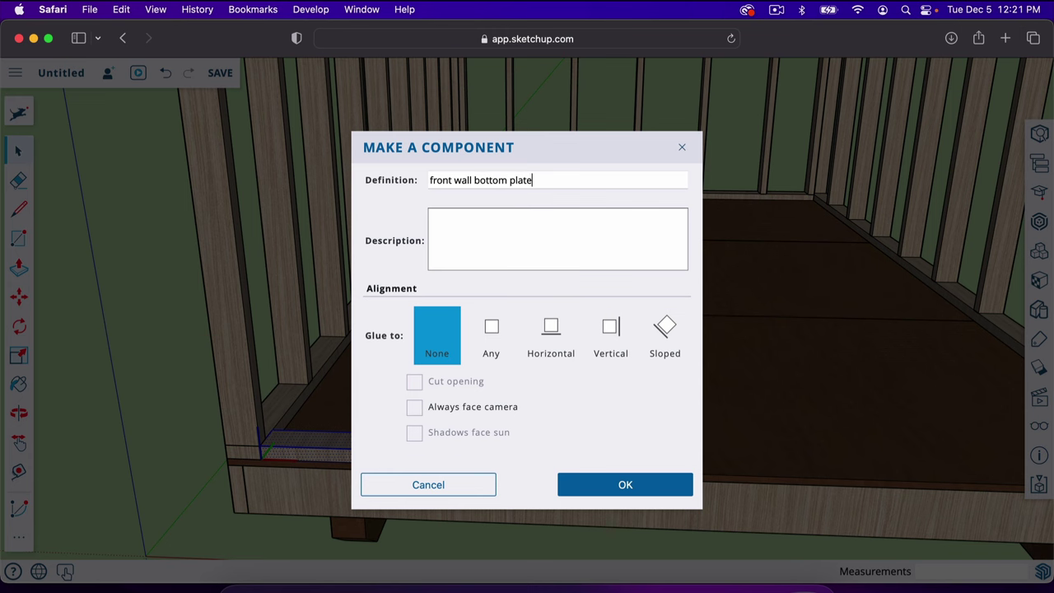
{"action": "key", "text": "Return"}
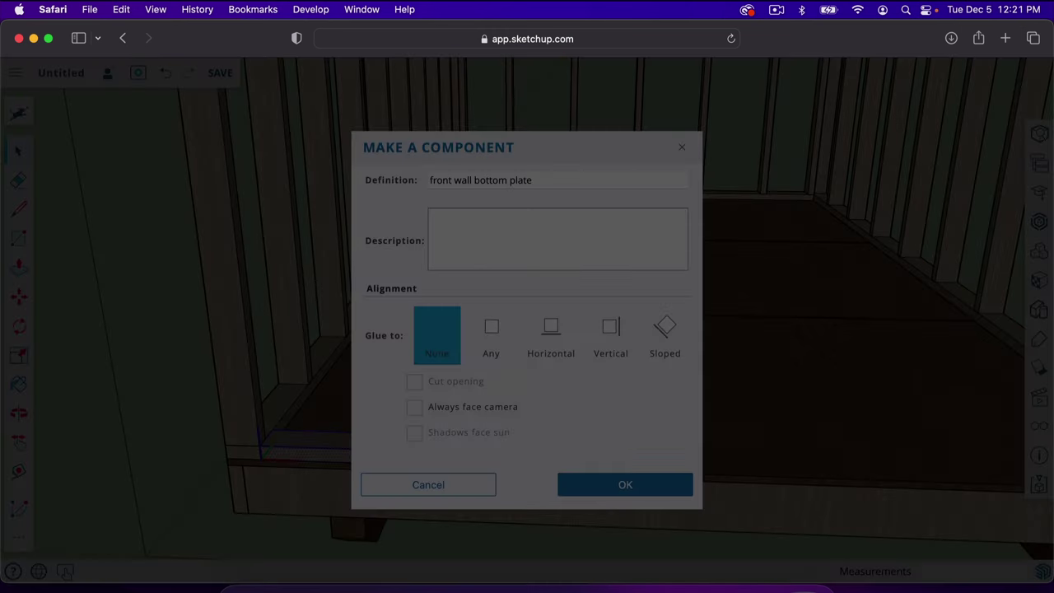
Step: Copy the front wall bottom plate 5' 8 1/2" along the floor's front edge so its end meets the opposite side wall
{"action": "scroll", "coordinate": [196, 444], "scroll_direction": "down", "scroll_amount": 5}
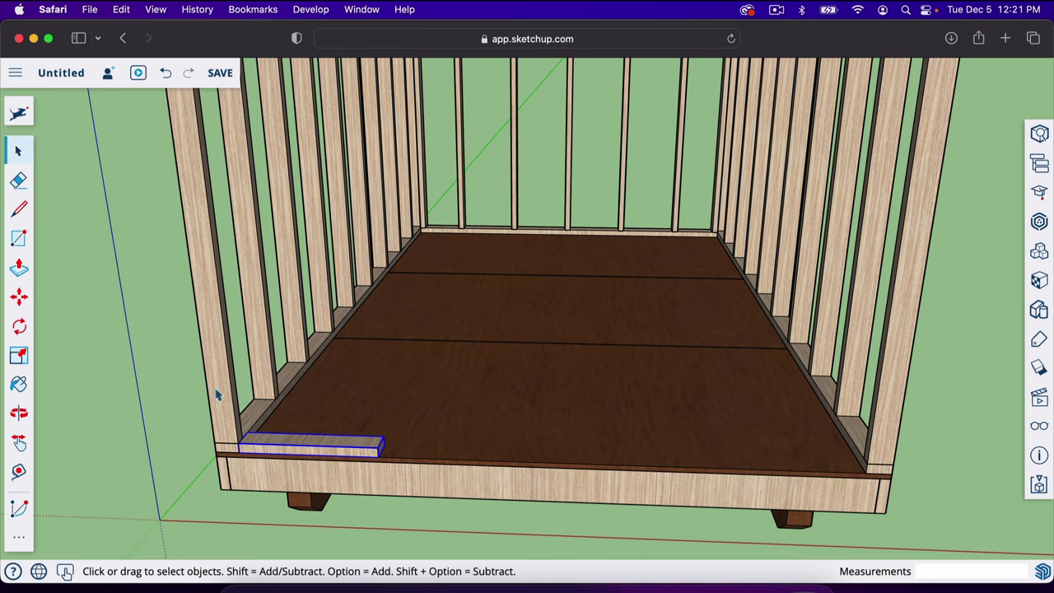
{"action": "scroll", "coordinate": [384, 350], "scroll_direction": "down", "scroll_amount": 3}
{"action": "scroll", "coordinate": [383, 350], "scroll_direction": "up", "scroll_amount": 3}
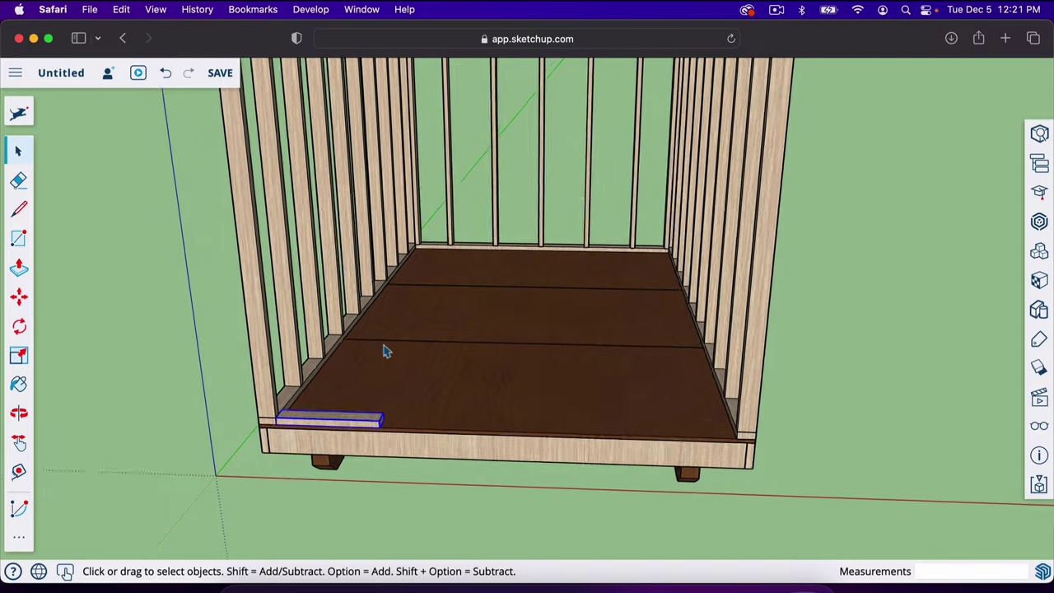
{"action": "scroll", "coordinate": [532, 445], "scroll_direction": "up", "scroll_amount": 2}
{"action": "scroll", "coordinate": [532, 446], "scroll_direction": "up", "scroll_amount": 2}
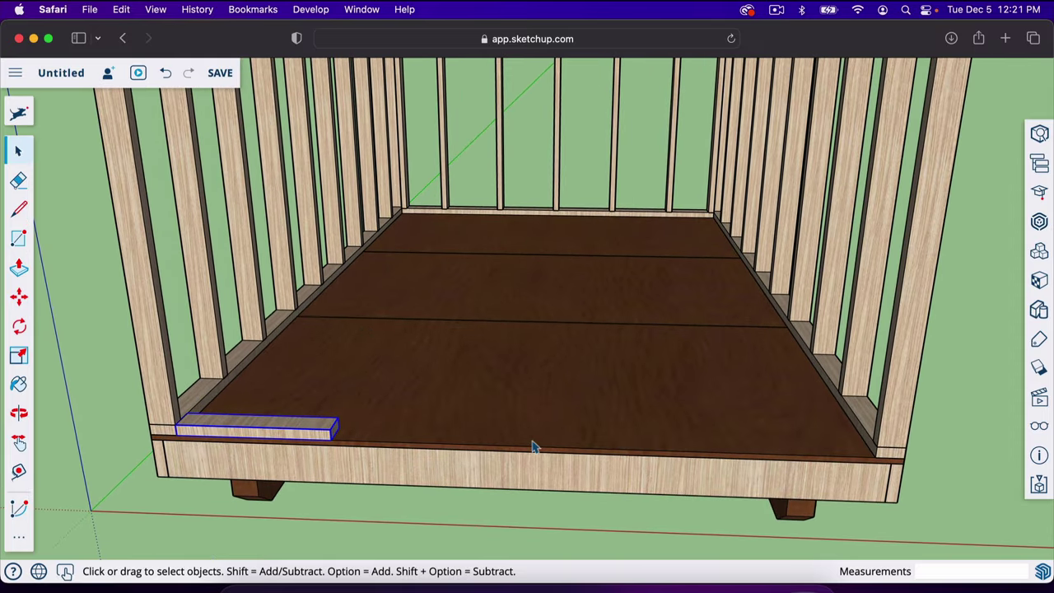
{"action": "key", "text": "m"}
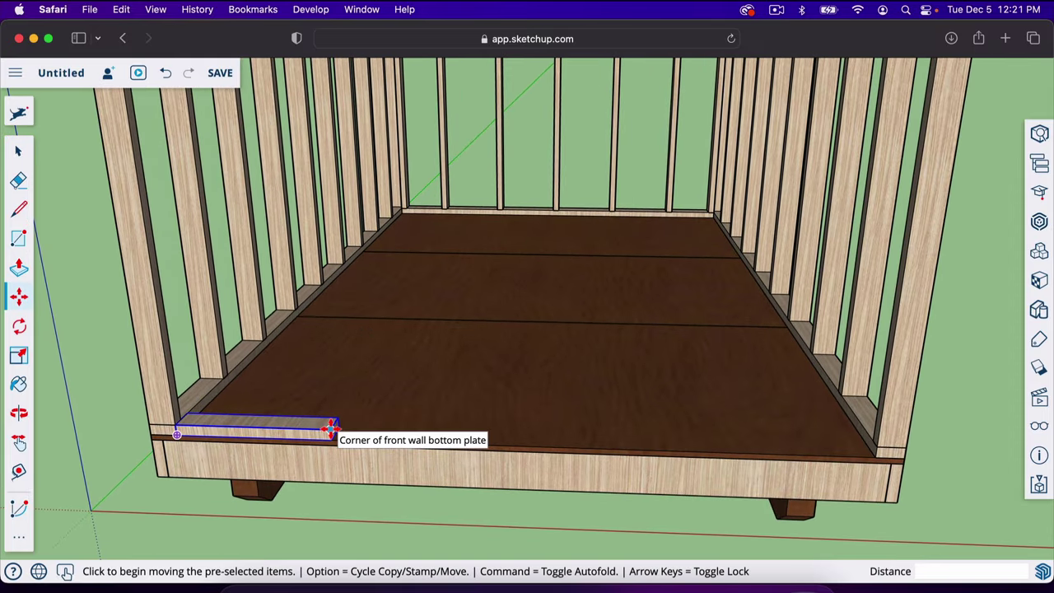
{"action": "key", "text": "alt"}
{"action": "left_click", "coordinate": [329, 427]}
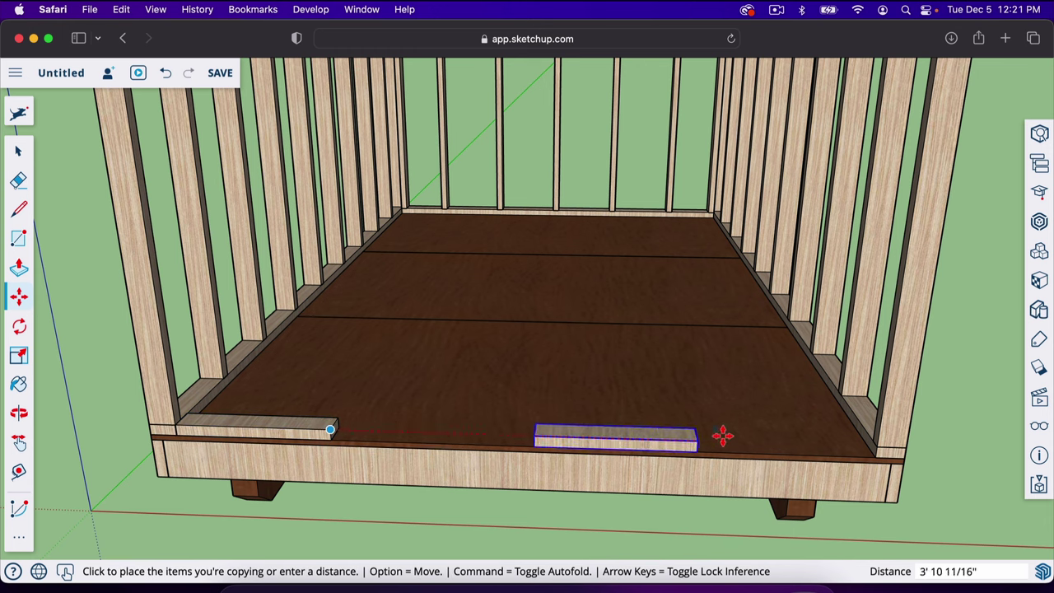
{"action": "left_click", "coordinate": [879, 445]}
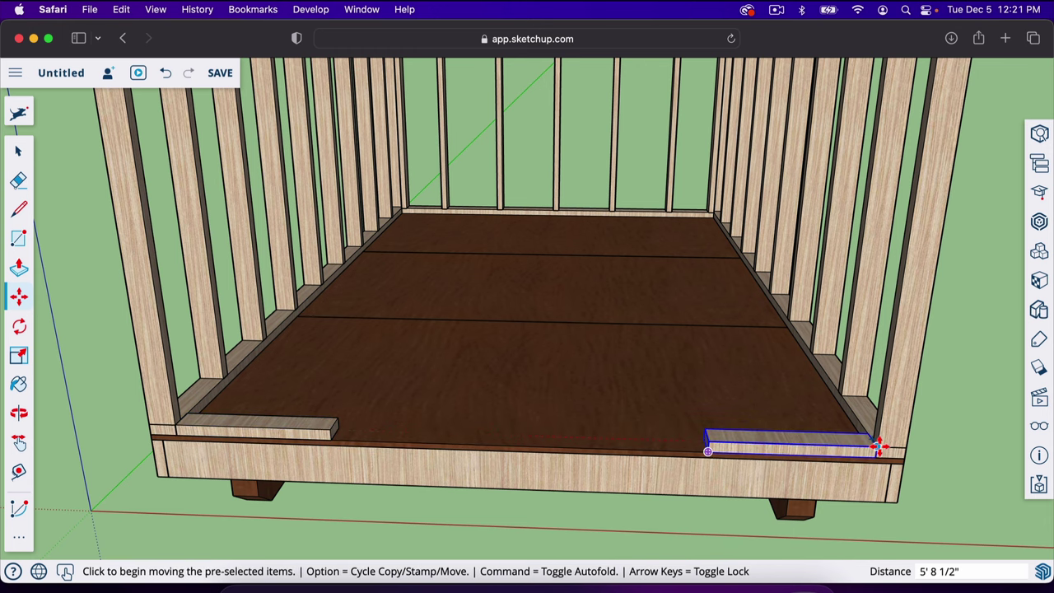
Step: Copy the end wall stud from the rear corner onto the first front wall bottom plate, against the side wall
{"action": "scroll", "coordinate": [736, 499], "scroll_direction": "down", "scroll_amount": 4}
{"action": "scroll", "coordinate": [740, 499], "scroll_direction": "down", "scroll_amount": 2}
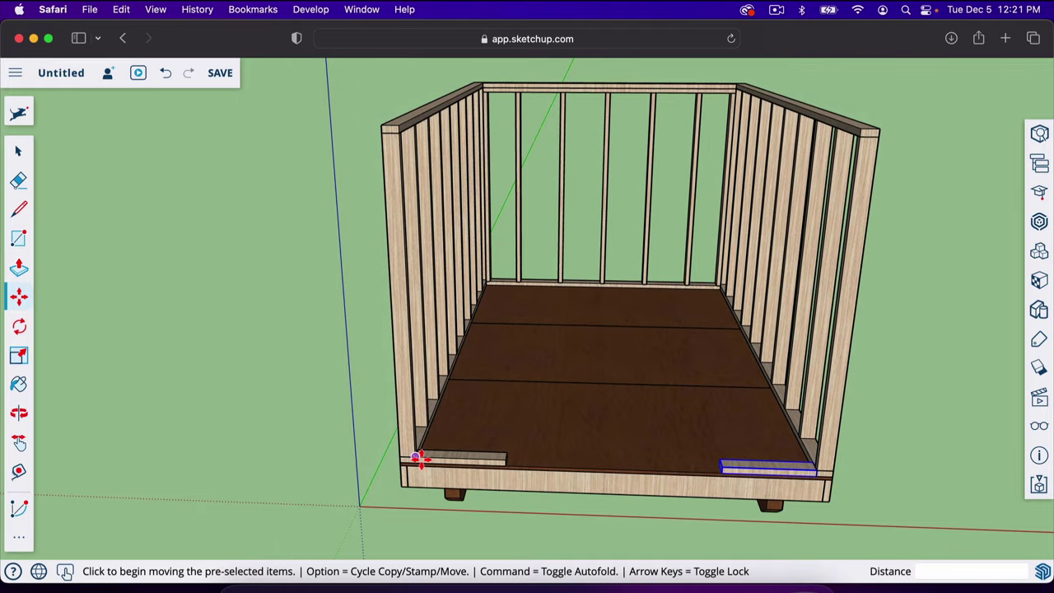
{"action": "middle_click_drag", "start_coordinate": [520, 198], "coordinate": [513, 283]}
{"action": "scroll", "coordinate": [512, 282], "scroll_direction": "up", "scroll_amount": 5}
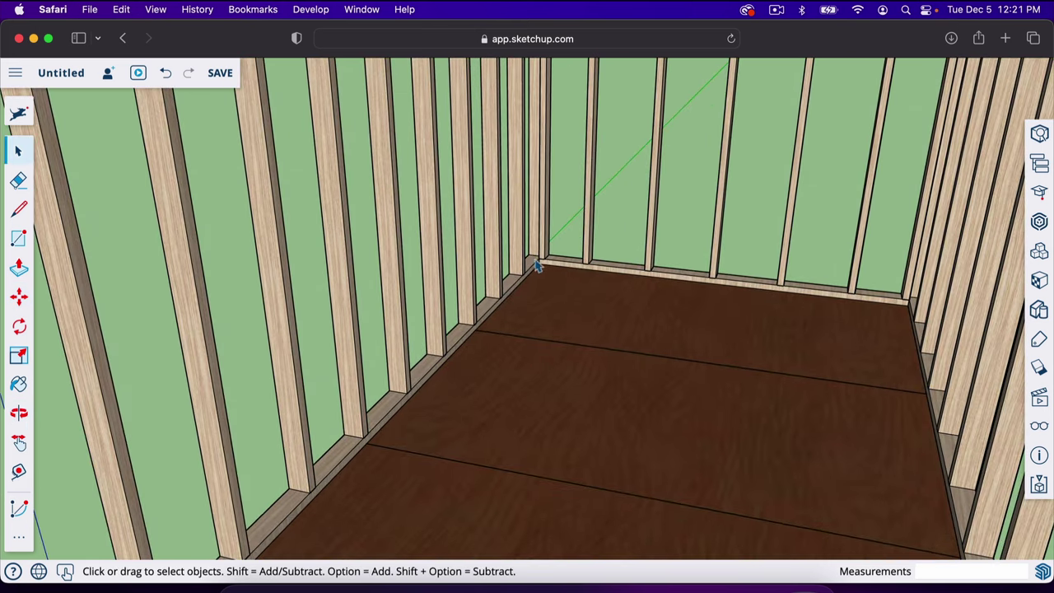
{"action": "left_click", "coordinate": [542, 257]}
{"action": "key", "text": "m"}
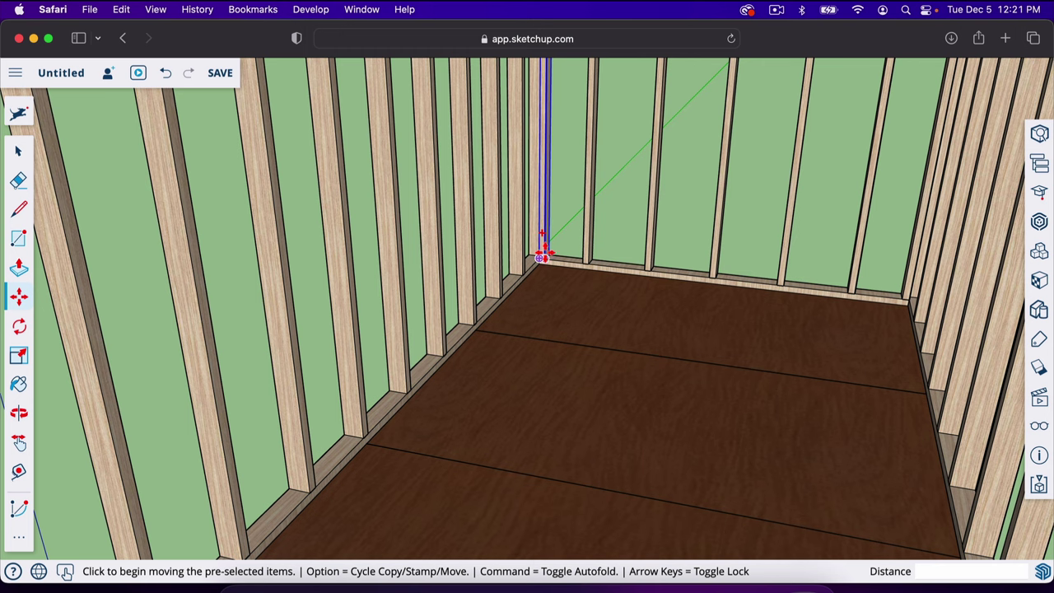
{"action": "key", "text": "alt"}
{"action": "scroll", "coordinate": [542, 257], "scroll_direction": "down", "scroll_amount": 5}
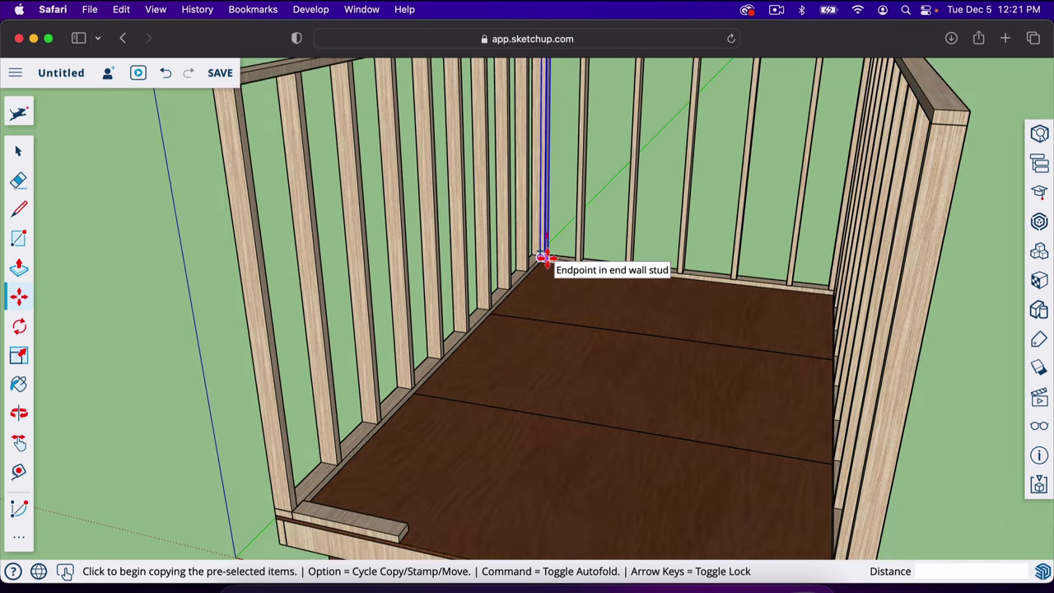
{"action": "left_click", "coordinate": [544, 258]}
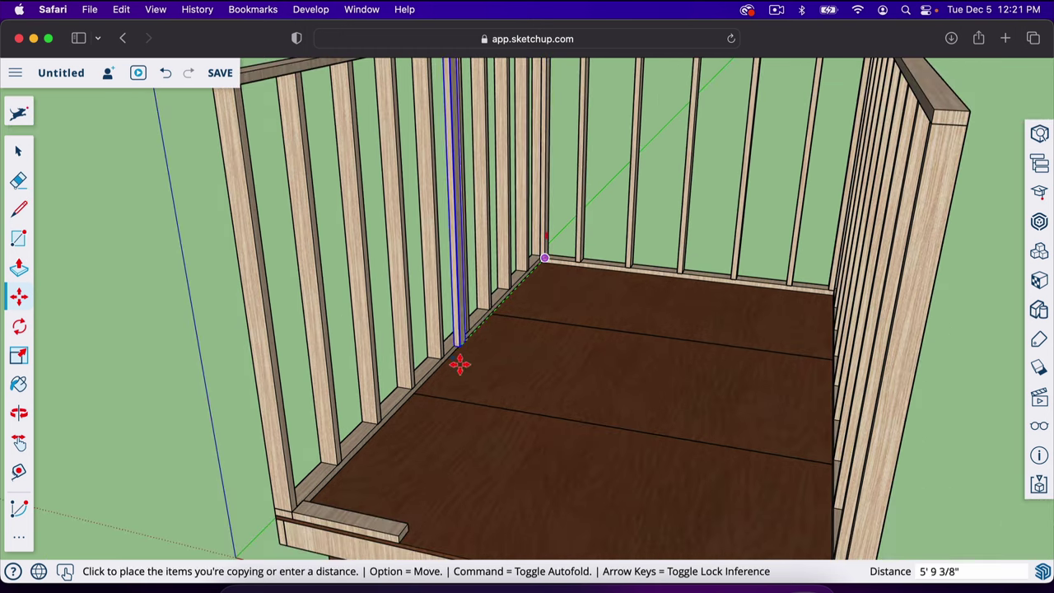
{"action": "left_click", "coordinate": [299, 518]}
Step: Copy the front stud 7' 3 1/2" across the opening onto the other bottom plate, against the opposite side wall
{"action": "scroll", "coordinate": [298, 517], "scroll_direction": "down", "scroll_amount": 2}
{"action": "scroll", "coordinate": [298, 517], "scroll_direction": "down", "scroll_amount": 2}
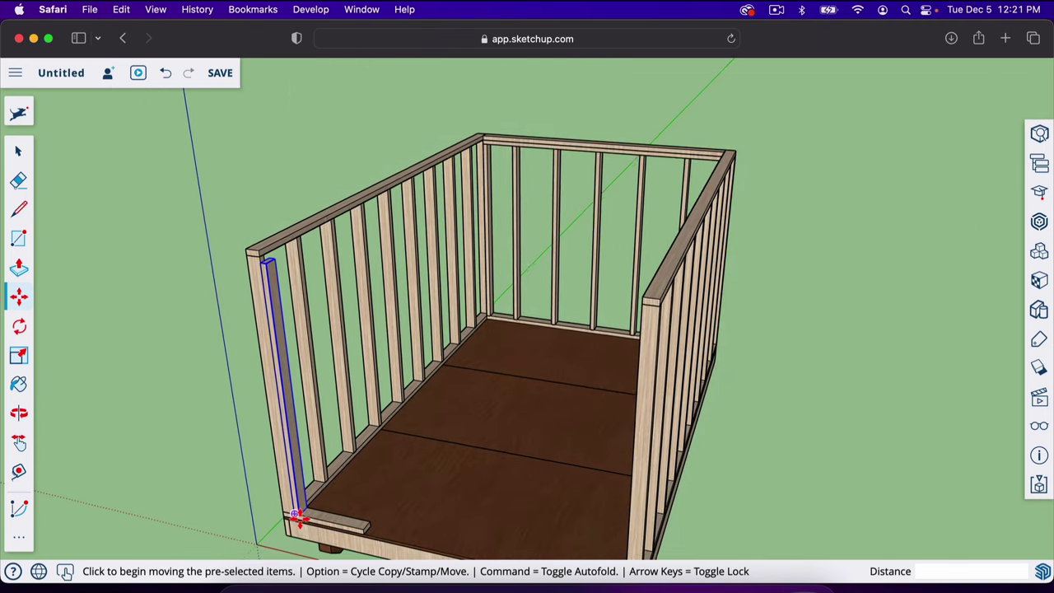
{"action": "middle_click_drag", "start_coordinate": [299, 518], "coordinate": [345, 375]}
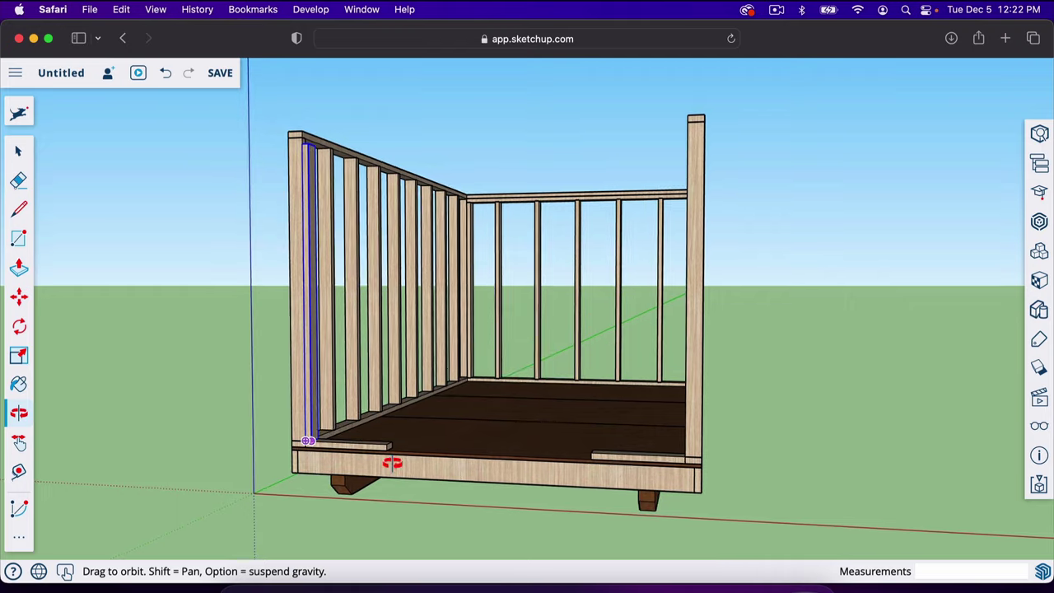
{"action": "scroll", "coordinate": [395, 470], "scroll_direction": "up", "scroll_amount": 4}
{"action": "middle_click_drag", "start_coordinate": [390, 478], "coordinate": [429, 488]}
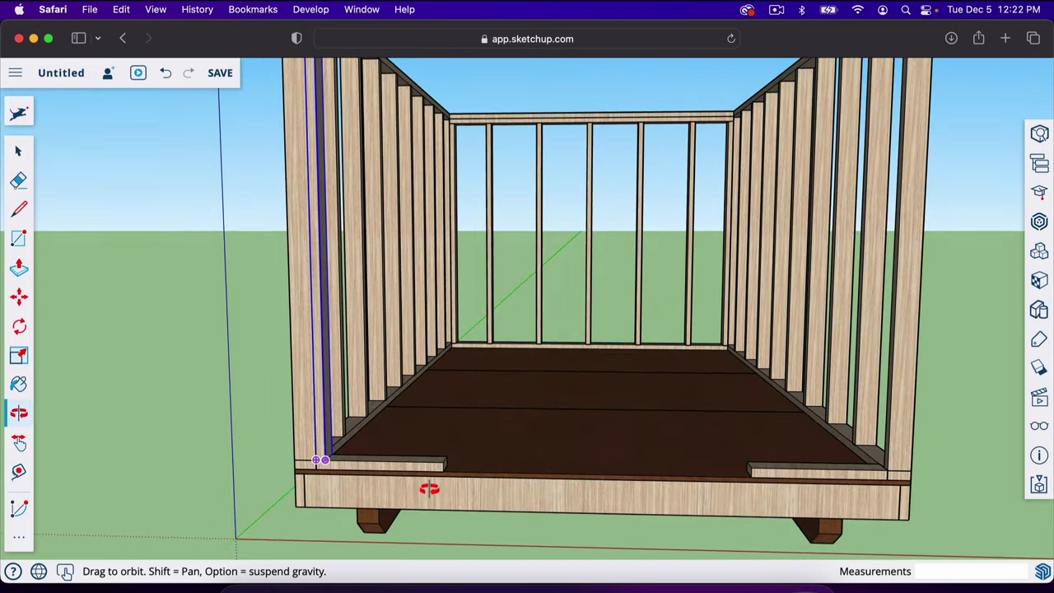
{"action": "key", "text": "m"}
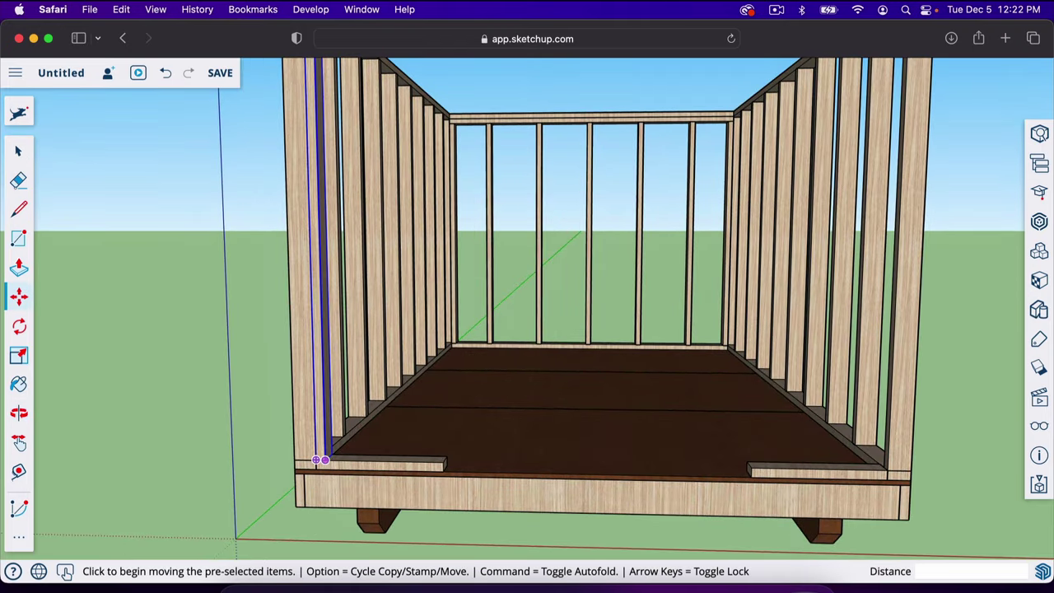
{"action": "key", "text": "alt"}
{"action": "left_click", "coordinate": [322, 461]}
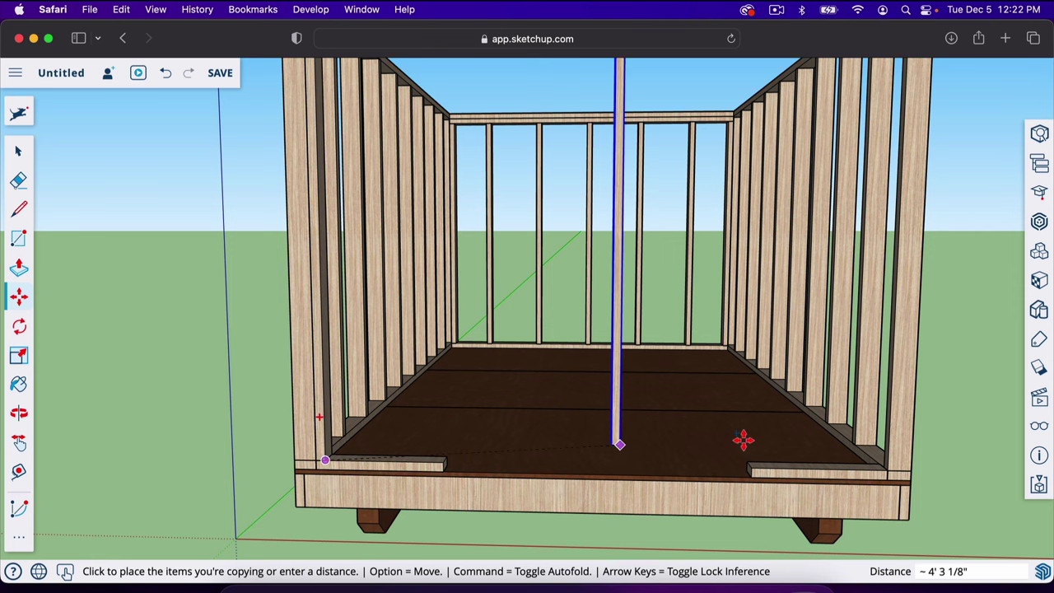
{"action": "left_click", "coordinate": [884, 466]}
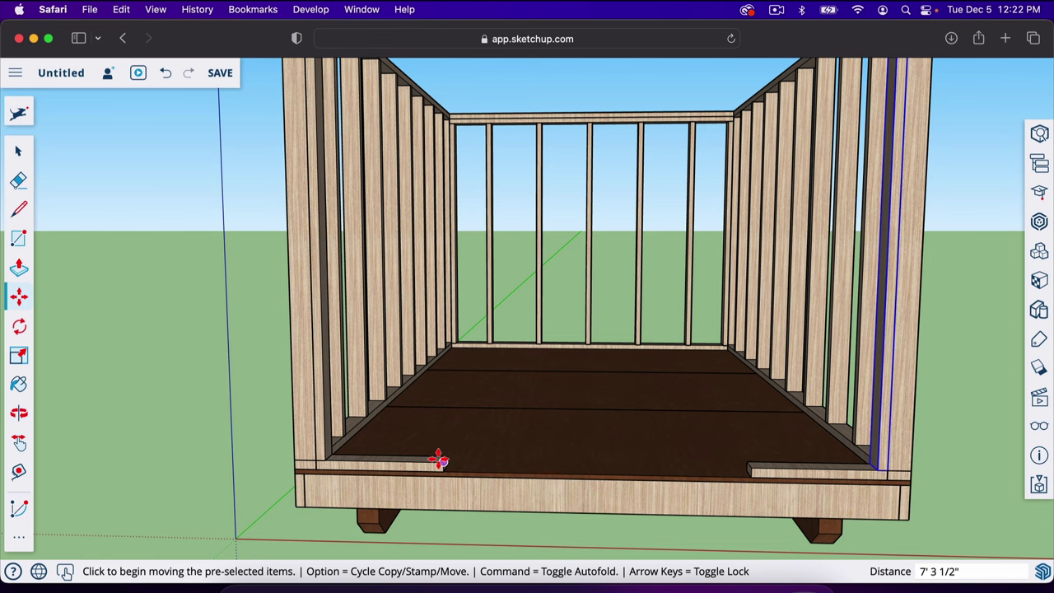
{"action": "scroll", "coordinate": [440, 458], "scroll_direction": "up", "scroll_amount": 5}
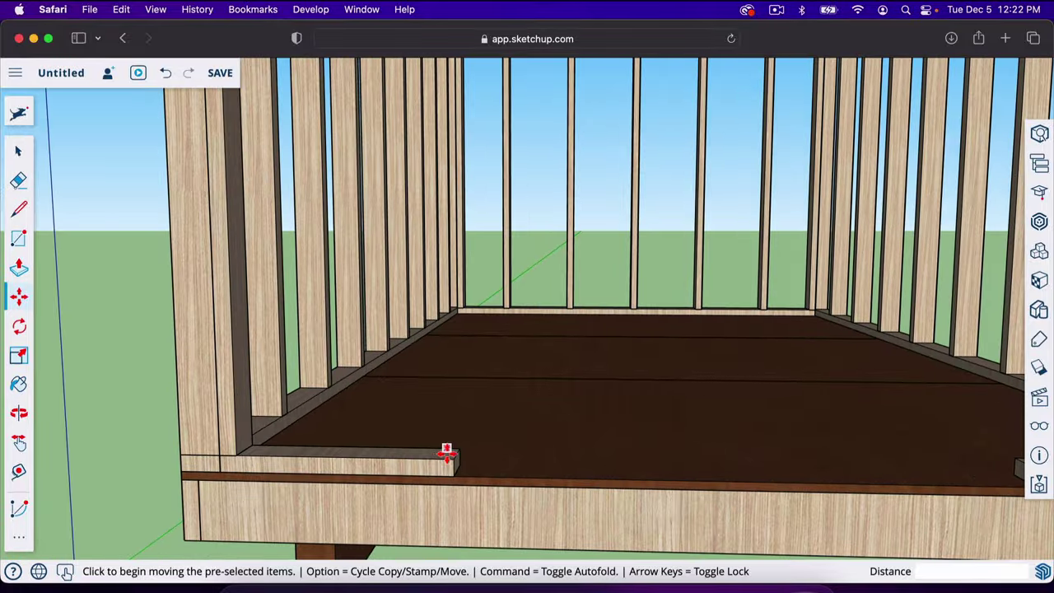
Step: Copy the front stud beside the side wall 1' 7" along its bottom plate, flush with the plate's end at the door opening
{"action": "scroll", "coordinate": [445, 455], "scroll_direction": "down", "scroll_amount": 5}
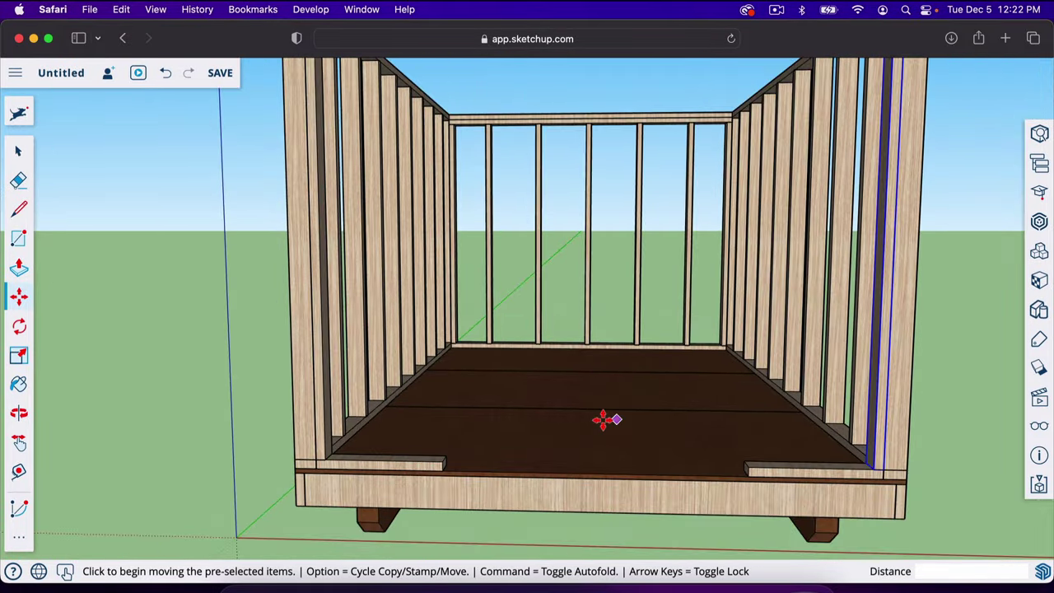
{"action": "scroll", "coordinate": [486, 428], "scroll_direction": "down", "scroll_amount": 2}
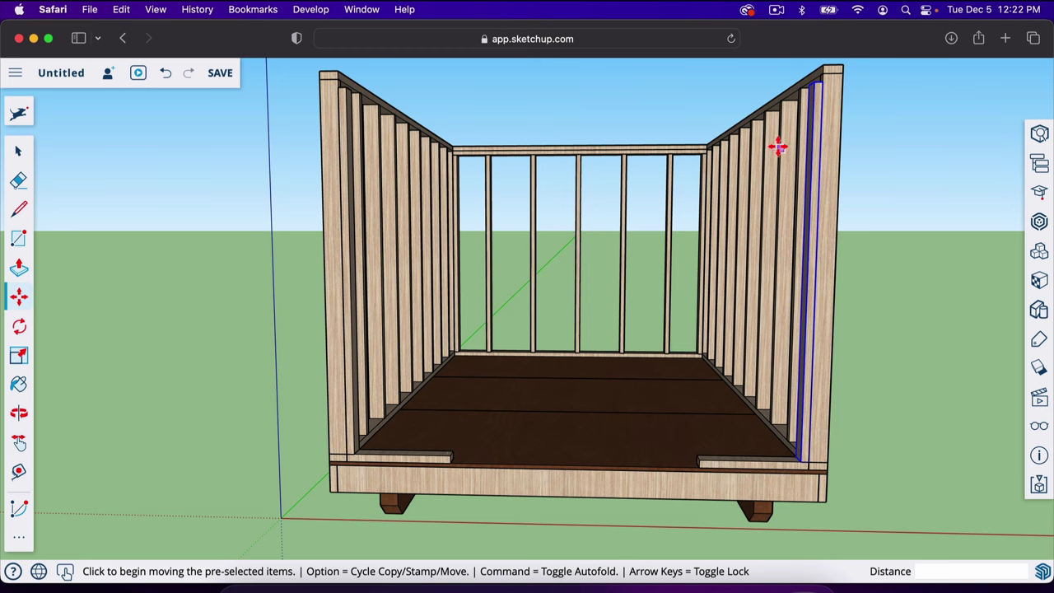
{"action": "scroll", "coordinate": [447, 454], "scroll_direction": "up", "scroll_amount": 5}
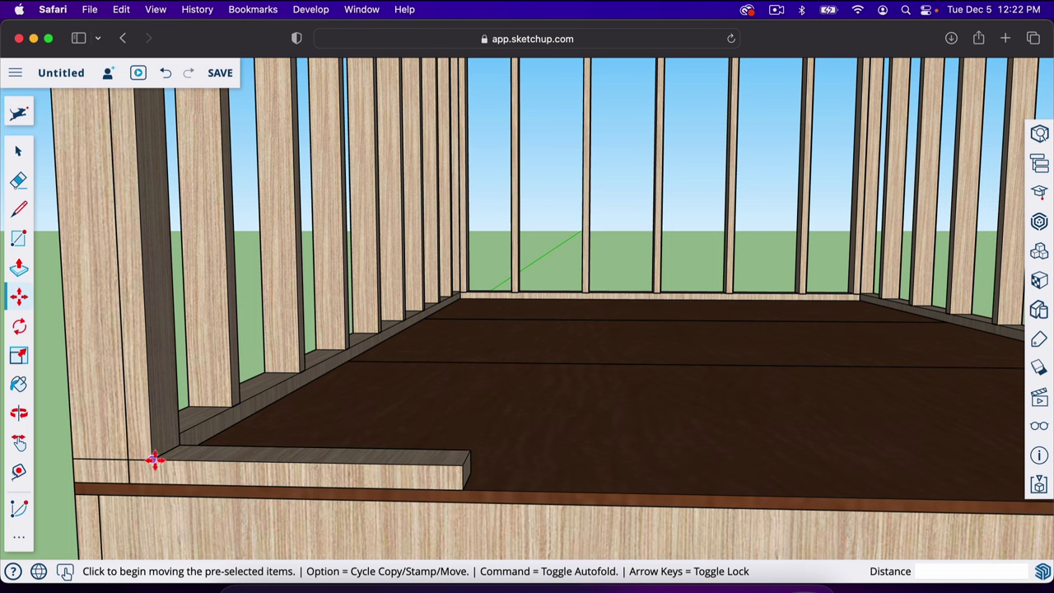
{"action": "key", "text": "alt"}
{"action": "key", "text": "space"}
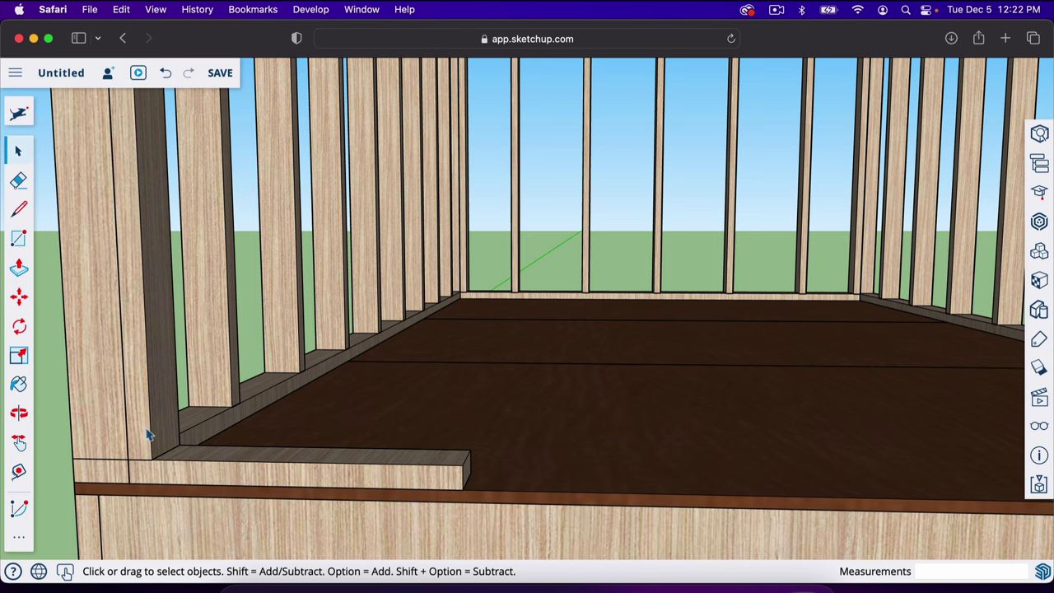
{"action": "key", "text": "m"}
{"action": "key", "text": "alt"}
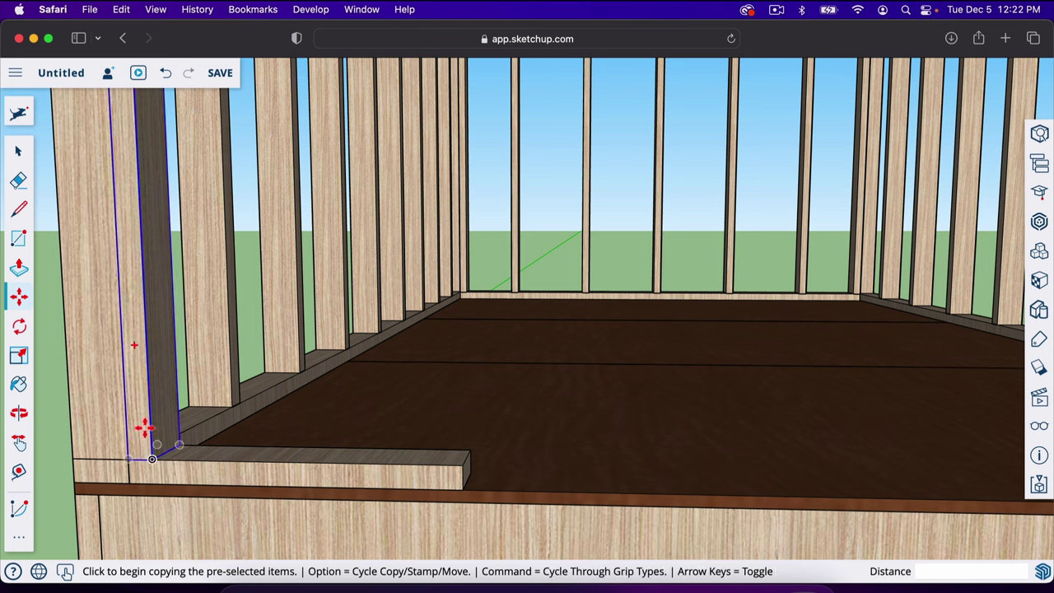
{"action": "left_click", "coordinate": [149, 459]}
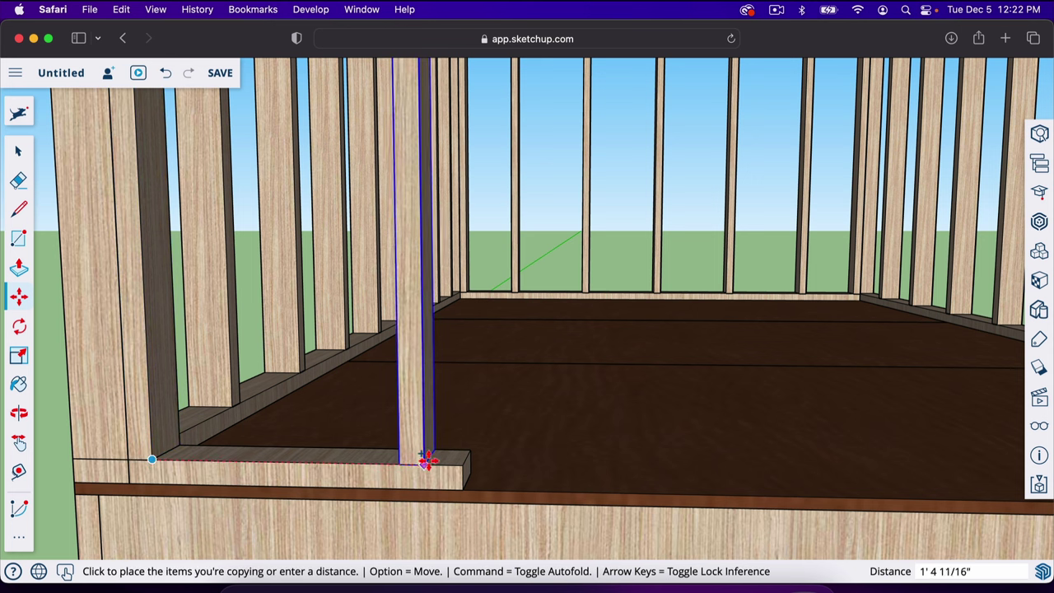
{"action": "left_click", "coordinate": [458, 463]}
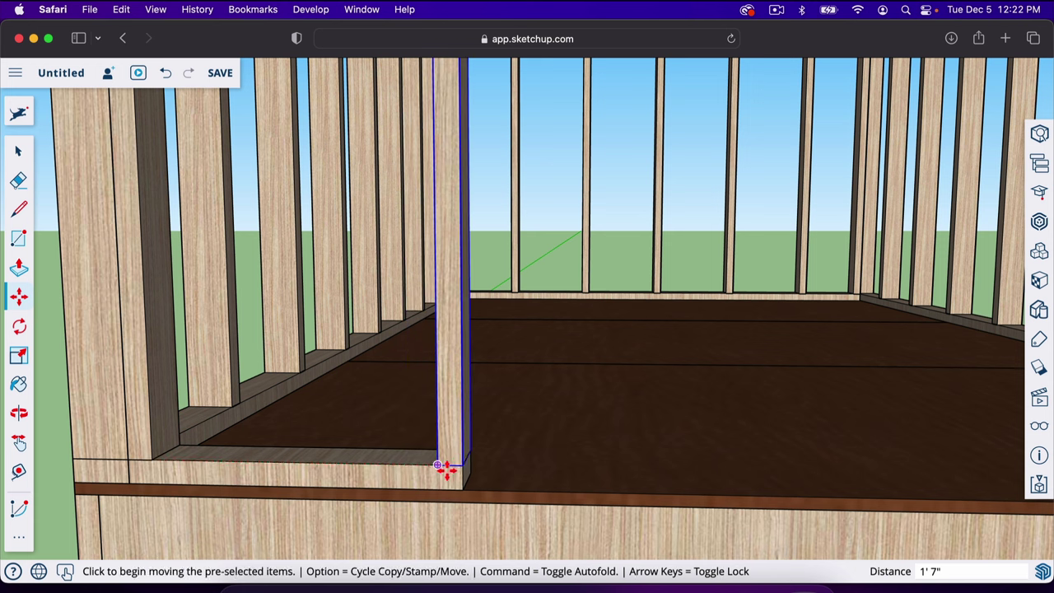
Step: Copy the door-opening stud toward the side wall so the copy sits directly against it, doubling the stud
{"action": "key", "text": "alt"}
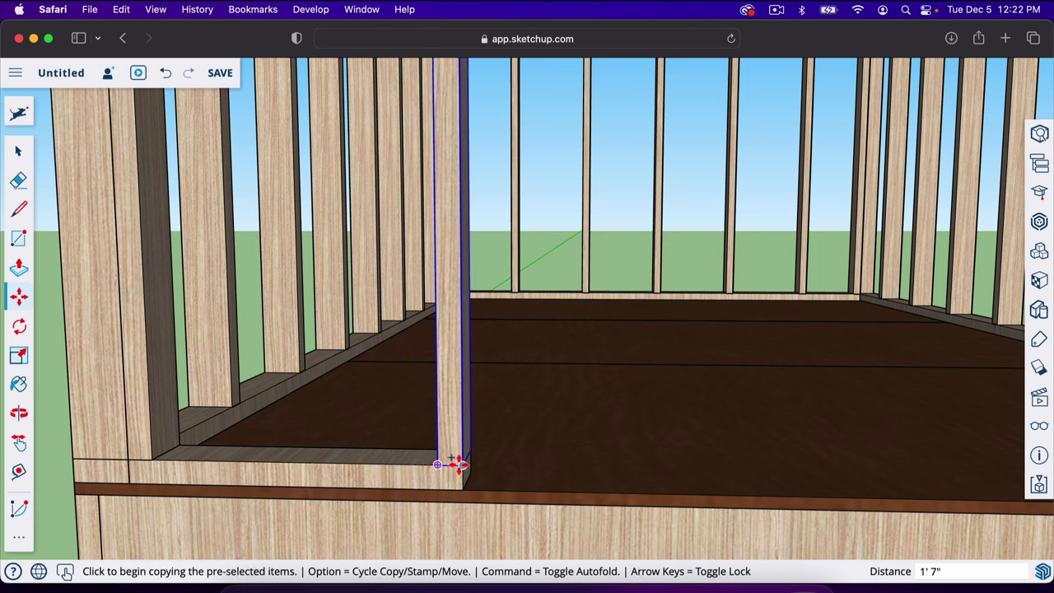
{"action": "left_click", "coordinate": [458, 464]}
{"action": "left_click", "coordinate": [437, 464]}
{"action": "scroll", "coordinate": [434, 464], "scroll_direction": "left", "scroll_amount": 10}
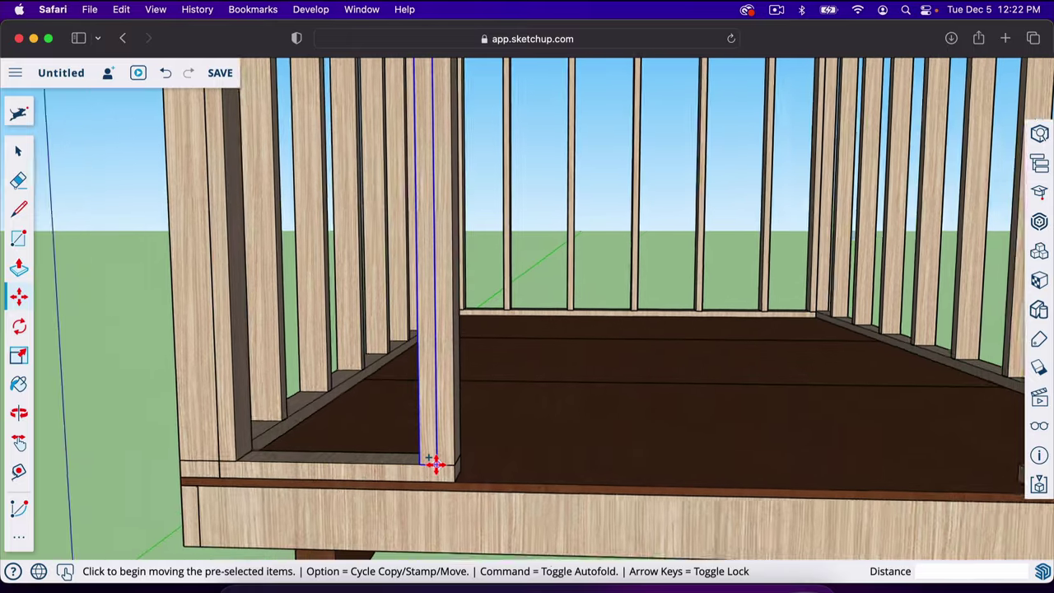
Step: Copy both door-opening studs together 4' 3" across the opening onto the end of the opposite bottom plate
{"action": "scroll", "coordinate": [437, 465], "scroll_direction": "down", "scroll_amount": 5}
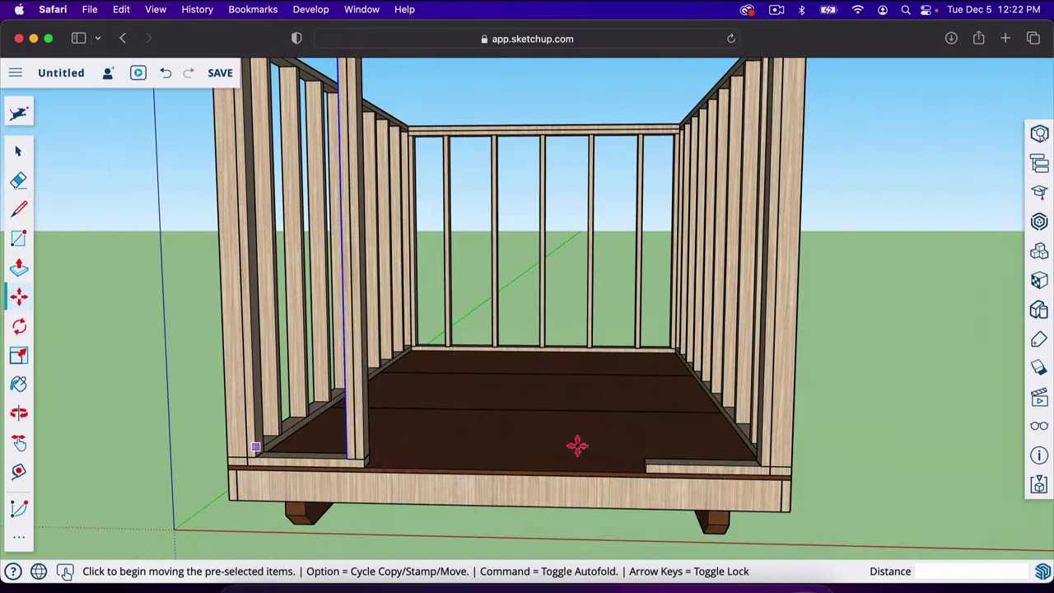
{"action": "scroll", "coordinate": [370, 465], "scroll_direction": "up", "scroll_amount": 1}
{"action": "scroll", "coordinate": [369, 464], "scroll_direction": "up", "scroll_amount": 6}
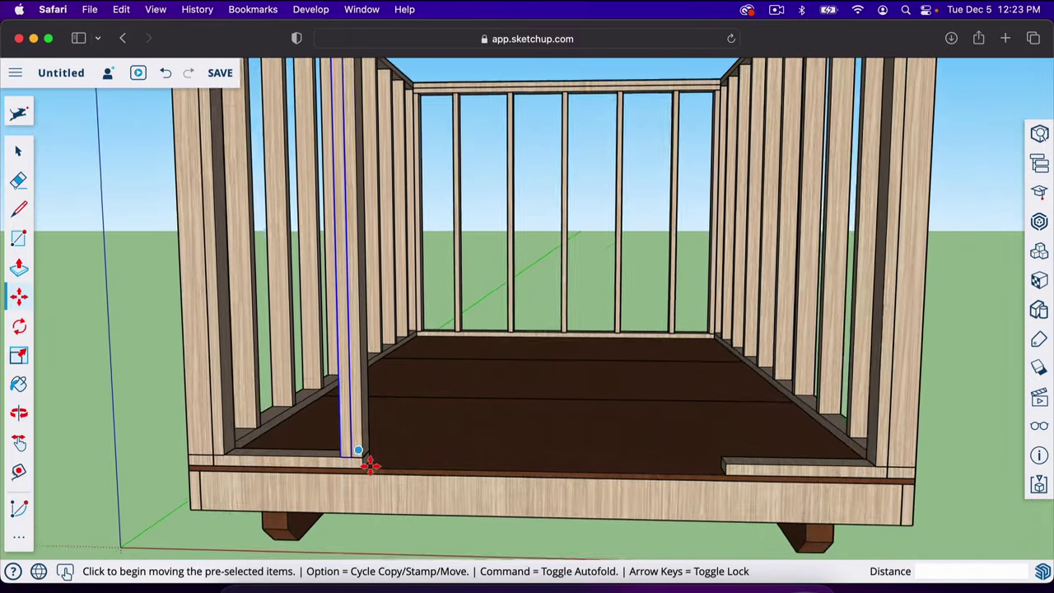
{"action": "key", "text": "space"}
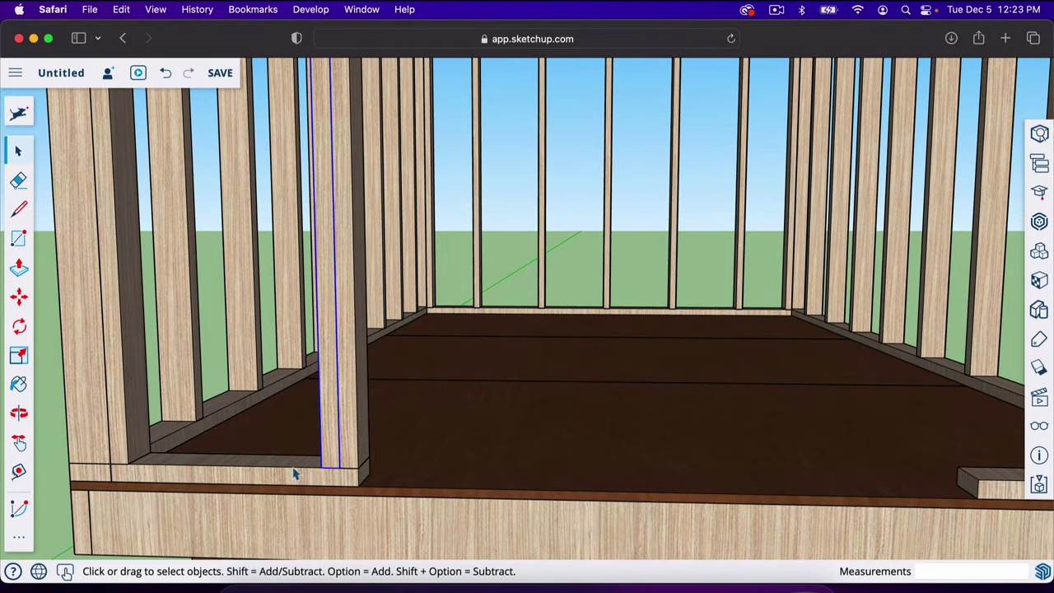
{"action": "key", "text": "Escape"}
{"action": "left_click", "coordinate": [329, 431]}
{"action": "left_click", "coordinate": [356, 428], "text": "shift"}
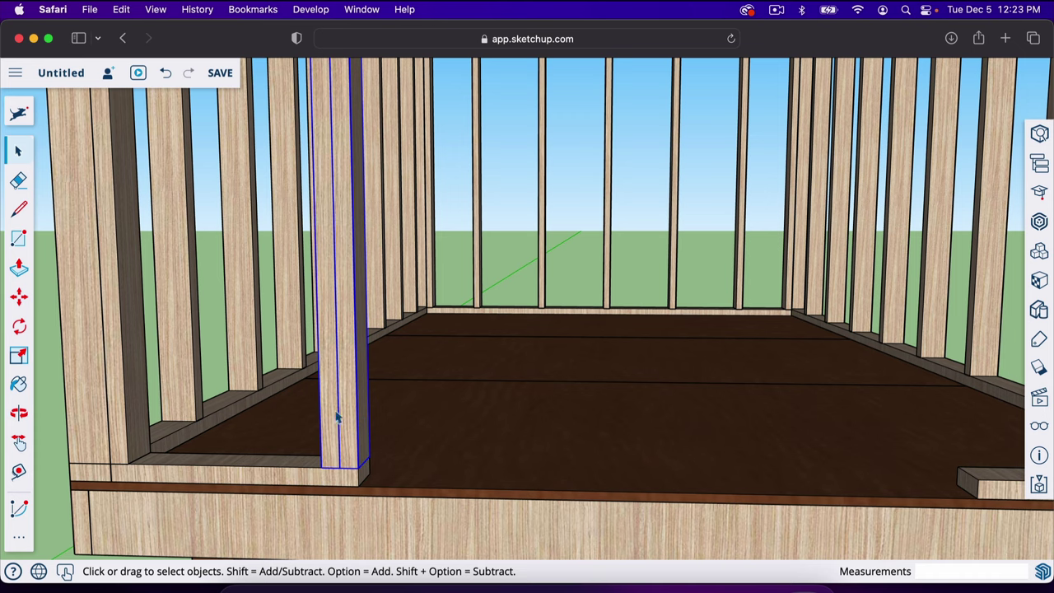
{"action": "scroll", "coordinate": [344, 432], "scroll_direction": "down", "scroll_amount": 2}
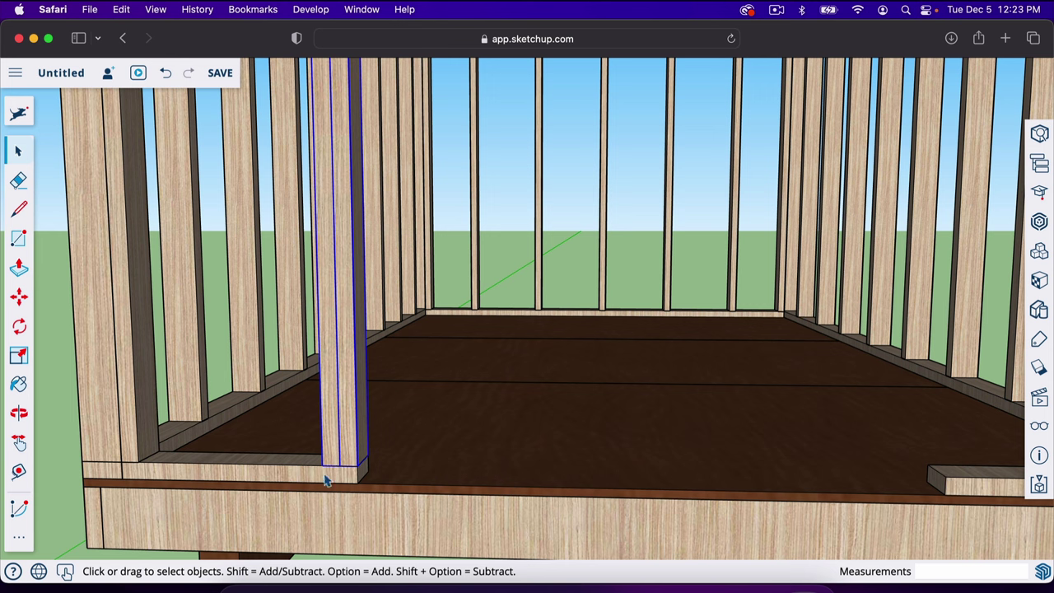
{"action": "key", "text": "m"}
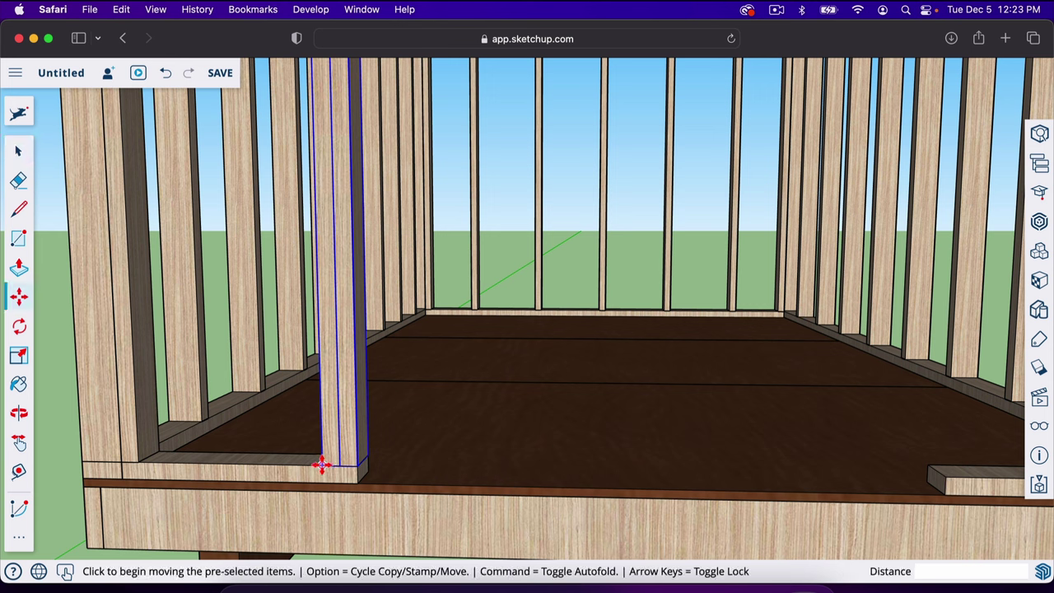
{"action": "key", "text": "alt"}
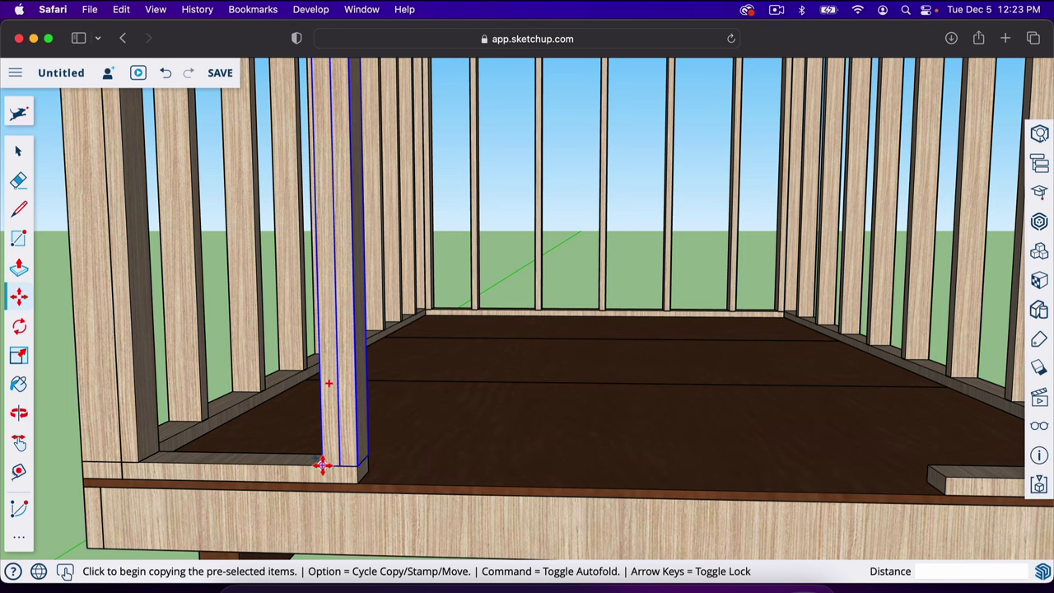
{"action": "left_click", "coordinate": [322, 465]}
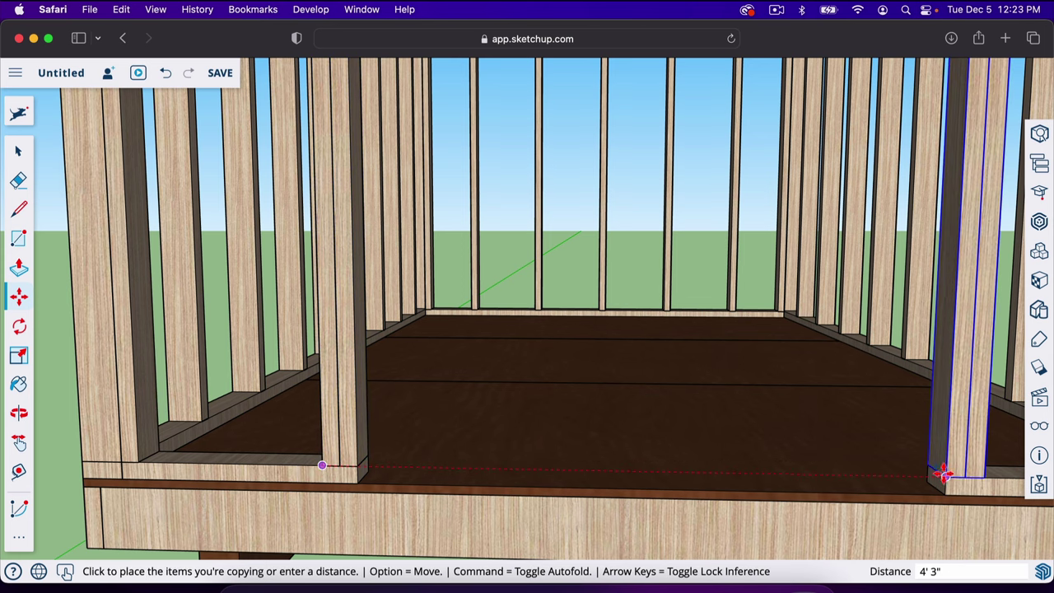
{"action": "left_click", "coordinate": [949, 476]}
Step: Copy the back wall's double top plates 11' 8 1/2" to the front wall, fitting them between the side walls above the studs
{"action": "scroll", "coordinate": [420, 480], "scroll_direction": "down", "scroll_amount": 6}
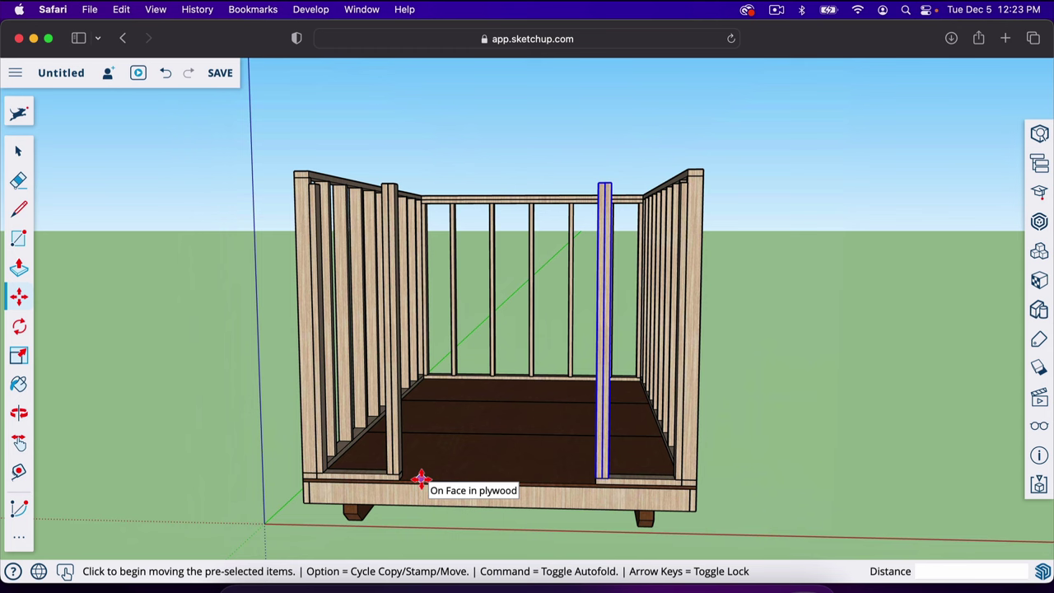
{"action": "middle_click_drag", "start_coordinate": [447, 463], "coordinate": [560, 172]}
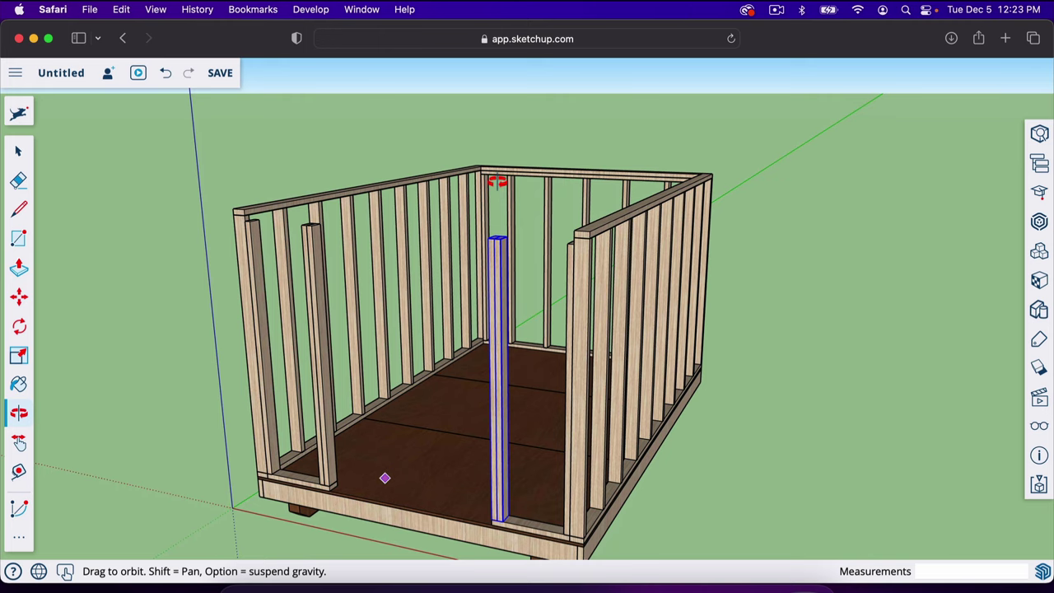
{"action": "scroll", "coordinate": [497, 181], "scroll_direction": "up", "scroll_amount": 10}
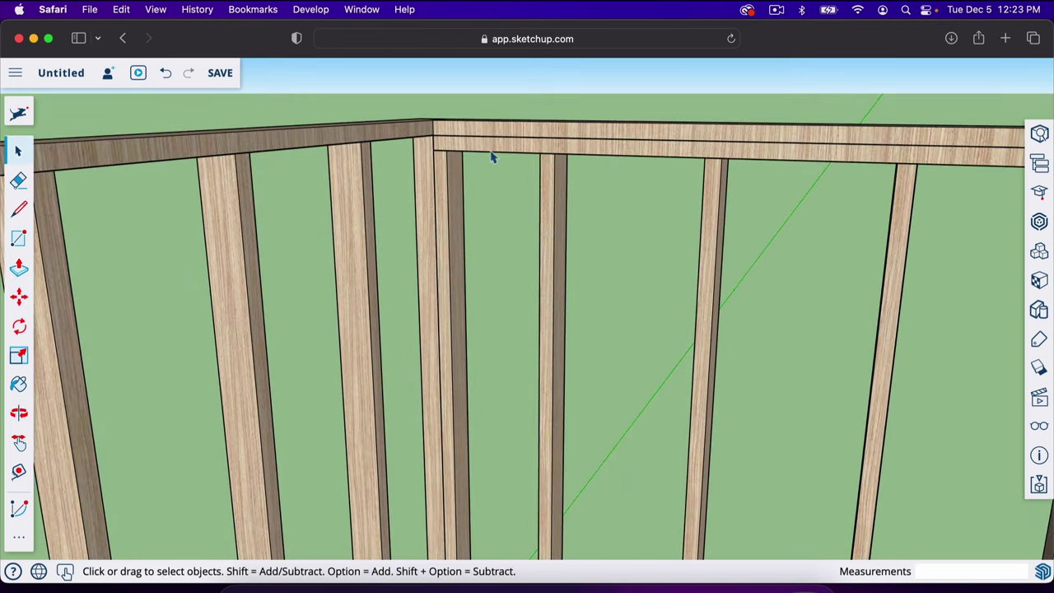
{"action": "left_click", "coordinate": [497, 133], "text": "shift"}
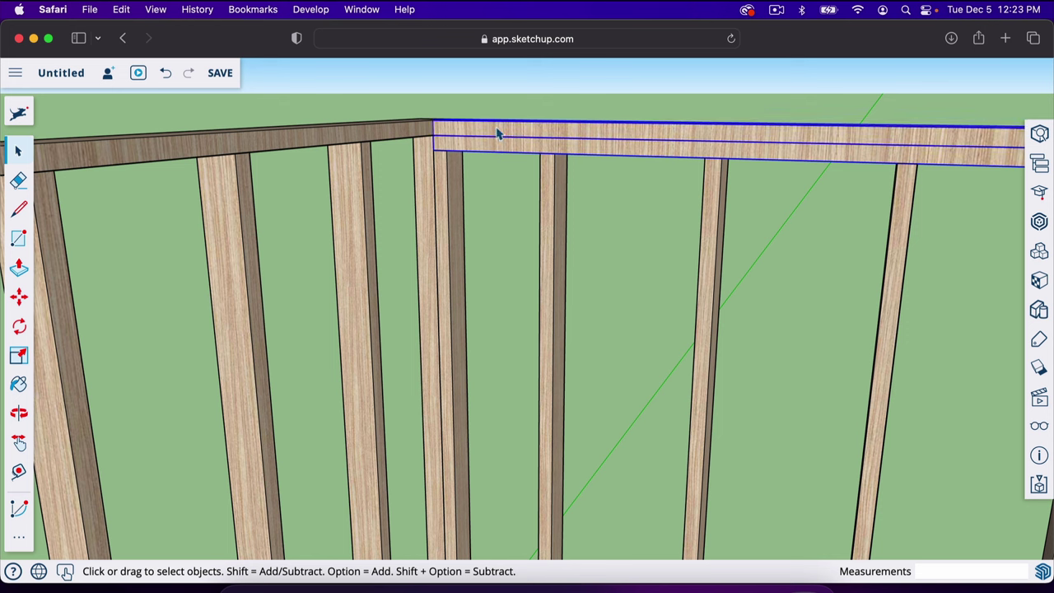
{"action": "left_click", "coordinate": [500, 200]}
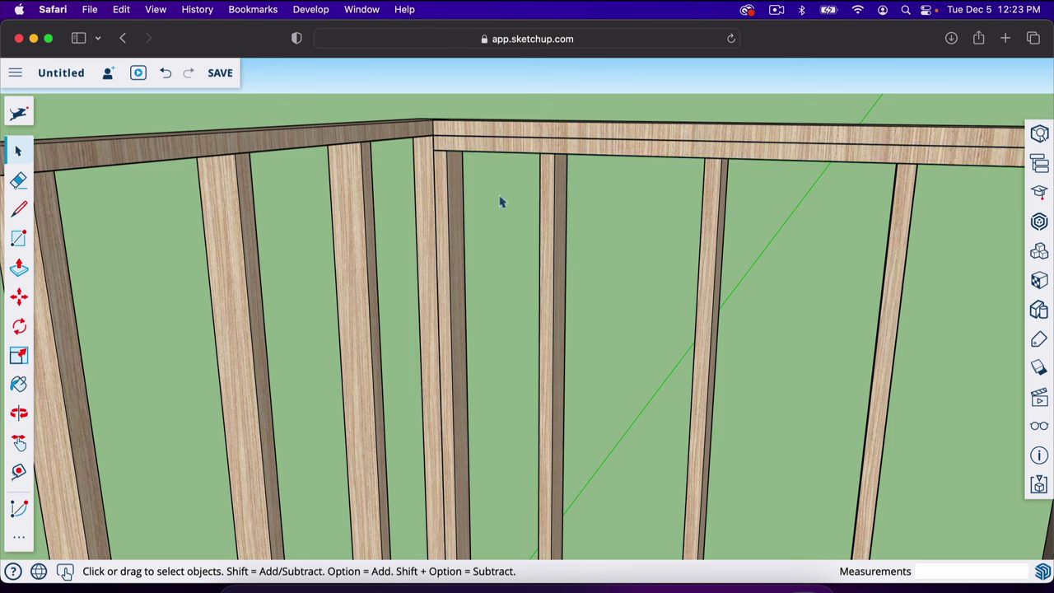
{"action": "left_click_drag", "start_coordinate": [623, 202], "coordinate": [623, 200]}
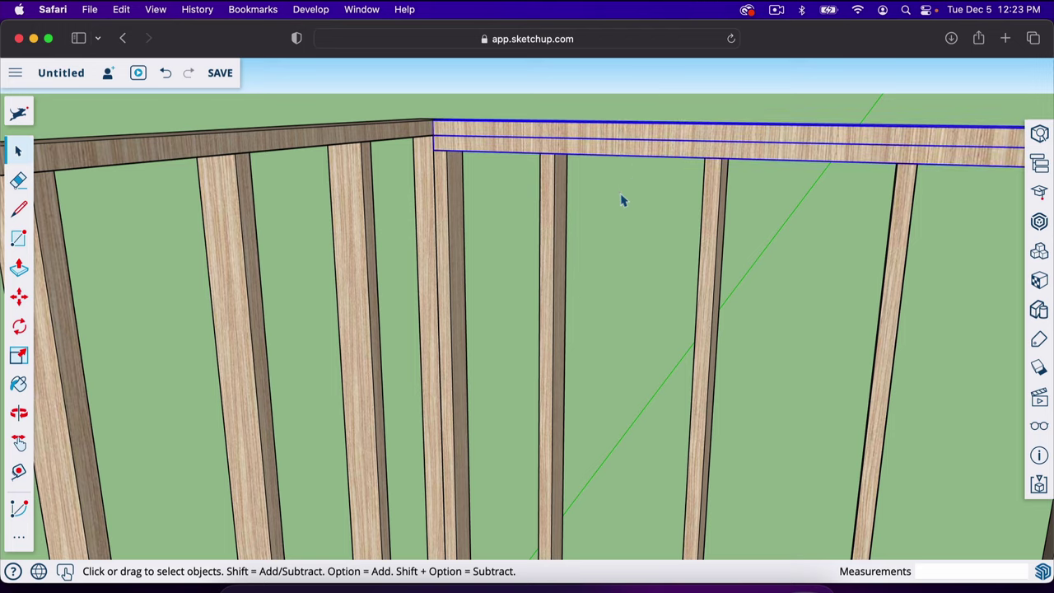
{"action": "scroll", "coordinate": [622, 157], "scroll_direction": "down", "scroll_amount": 6}
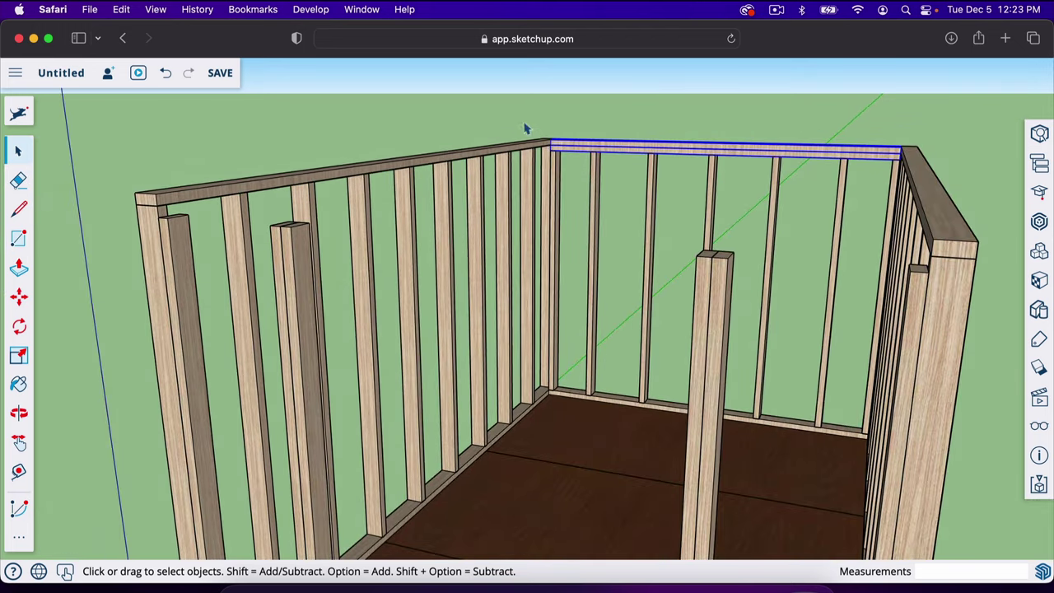
{"action": "key", "text": "m"}
{"action": "scroll", "coordinate": [539, 122], "scroll_direction": "up", "scroll_amount": 6}
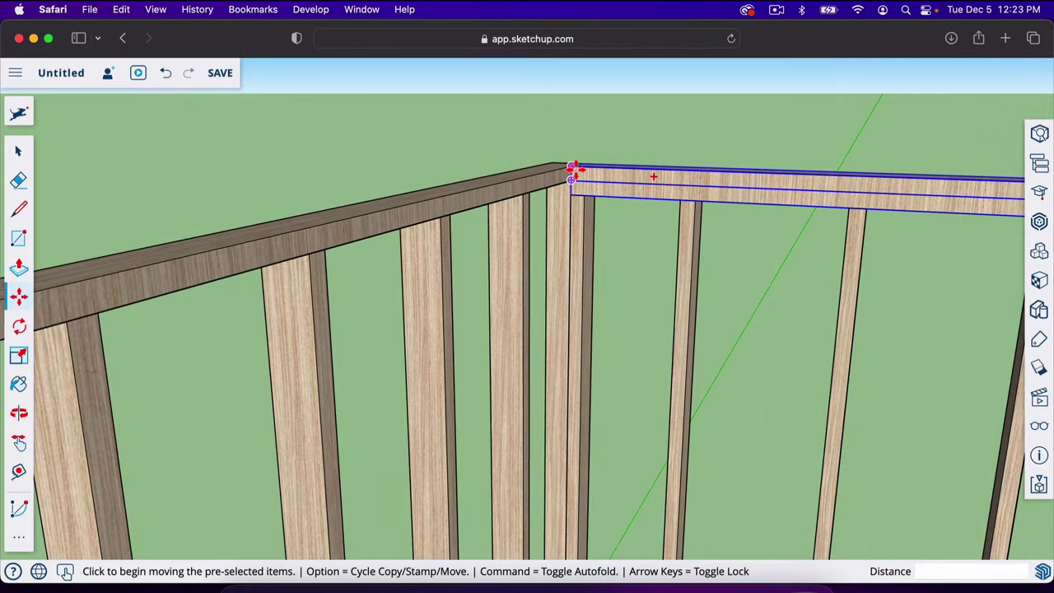
{"action": "key", "text": "alt"}
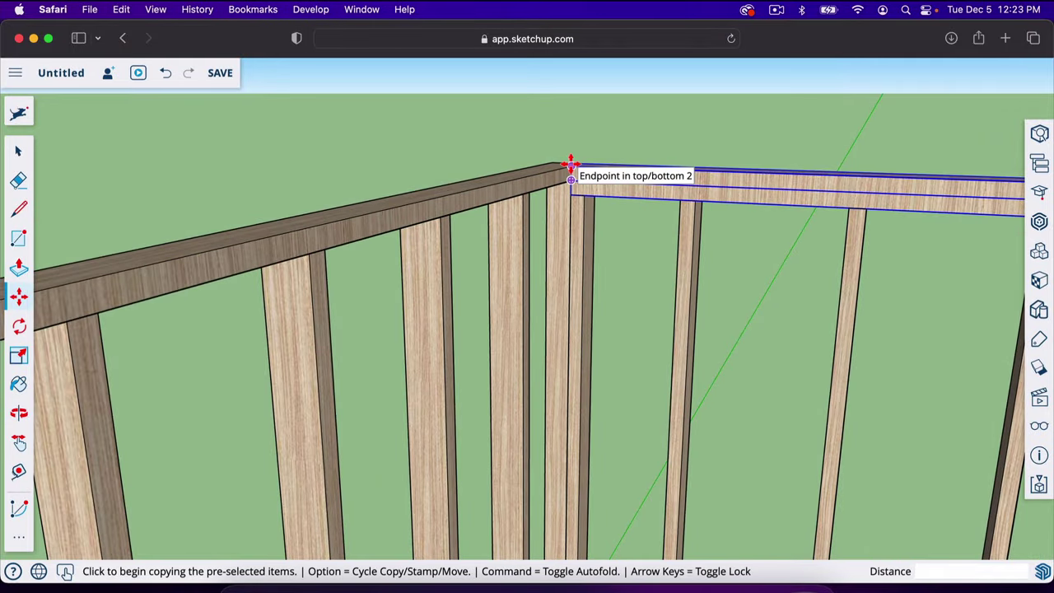
{"action": "scroll", "coordinate": [570, 165], "scroll_direction": "down", "scroll_amount": 1}
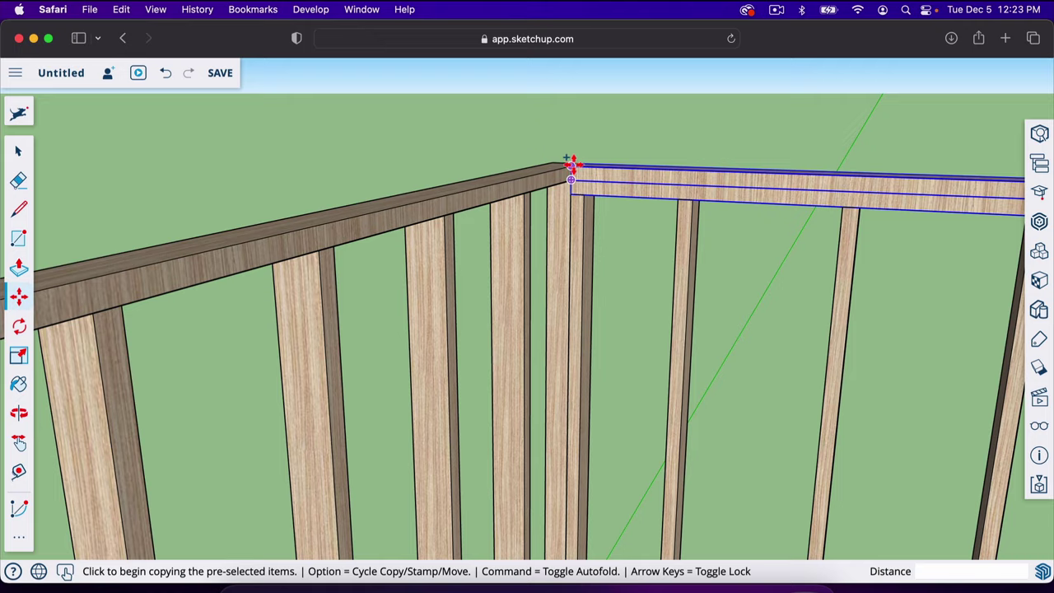
{"action": "scroll", "coordinate": [571, 165], "scroll_direction": "down", "scroll_amount": 5}
{"action": "scroll", "coordinate": [570, 164], "scroll_direction": "down", "scroll_amount": 3}
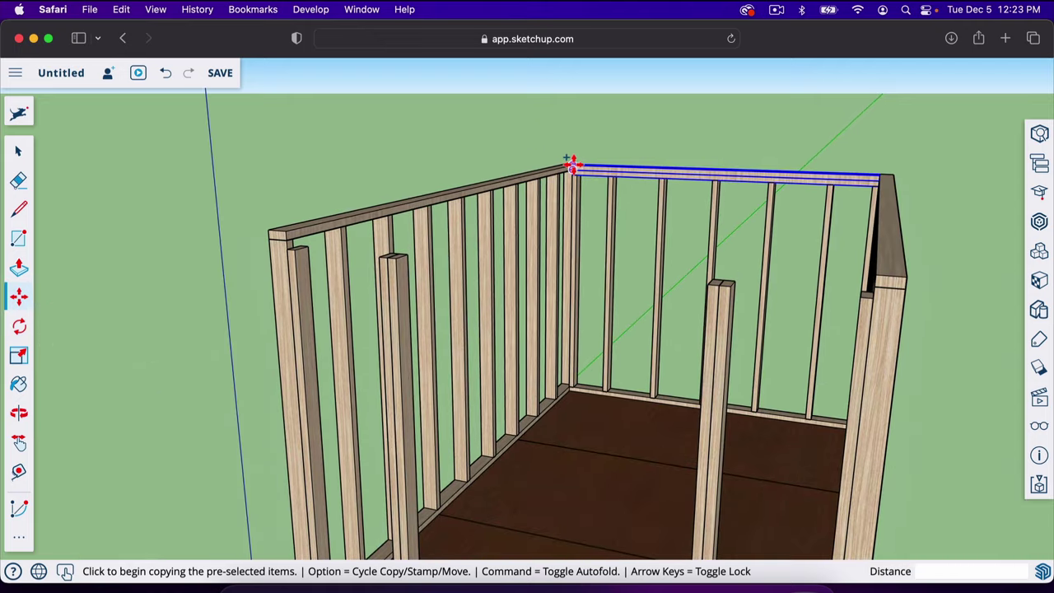
{"action": "left_click", "coordinate": [571, 165]}
{"action": "left_click", "coordinate": [285, 235]}
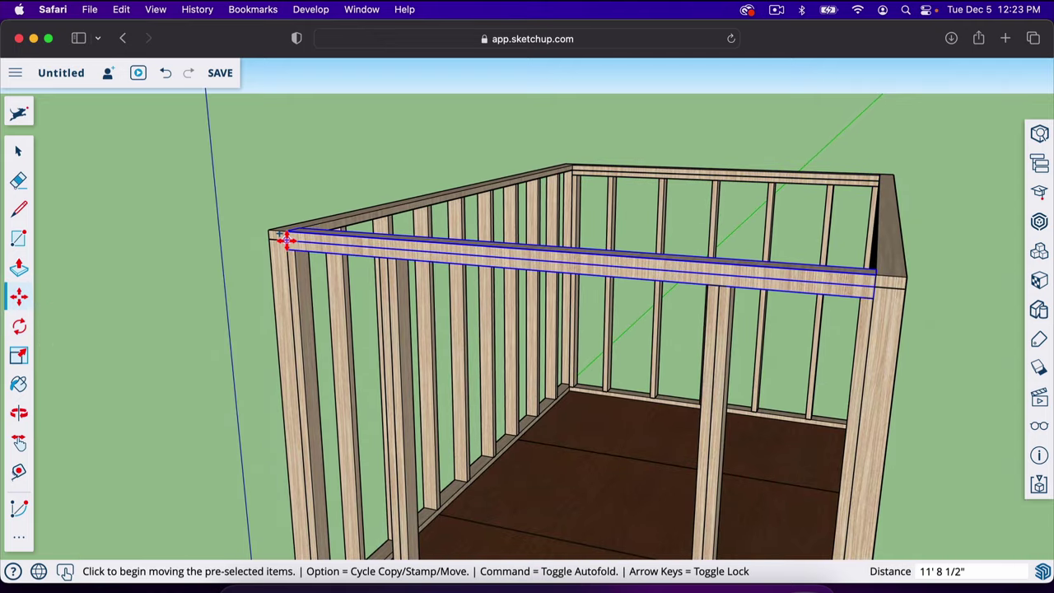
{"action": "key", "text": "space"}
{"action": "left_click", "coordinate": [234, 214]}
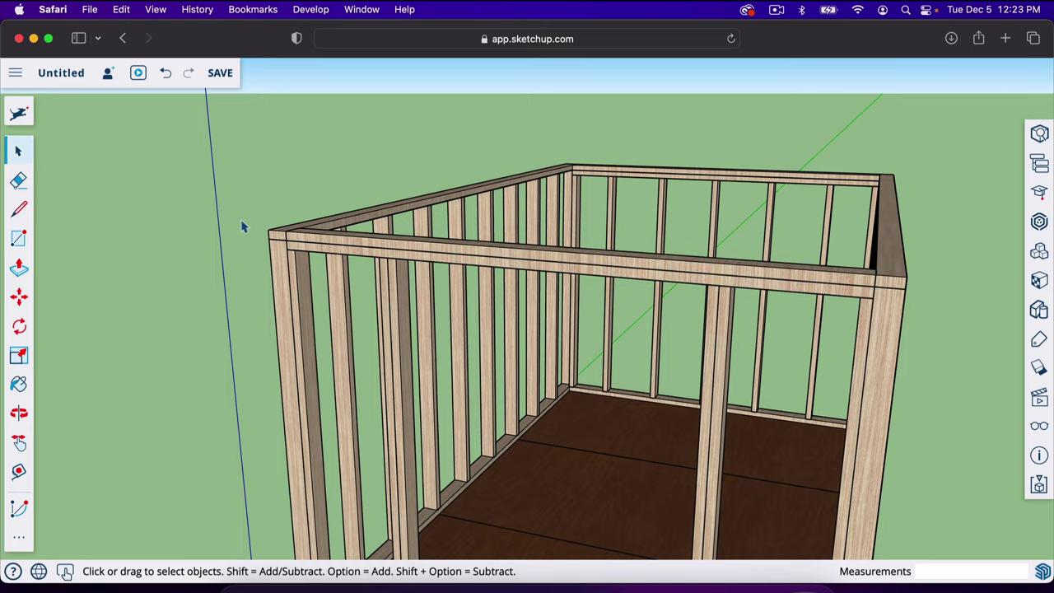
{"action": "key", "text": "o"}
{"action": "left_click_drag", "start_coordinate": [247, 233], "coordinate": [499, 269]}
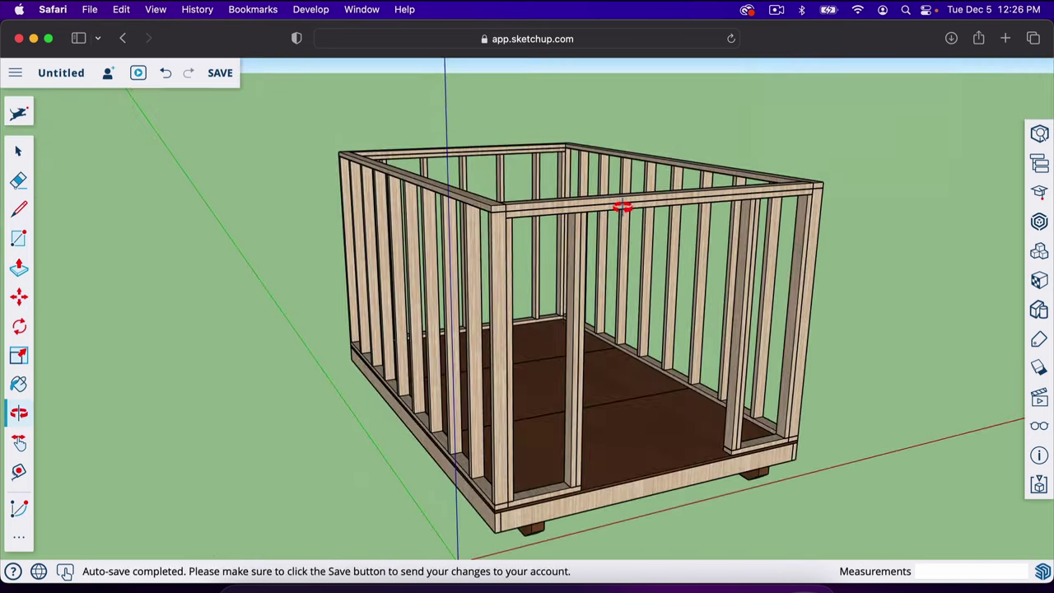
{"action": "left_click_drag", "start_coordinate": [651, 277], "coordinate": [595, 256]}
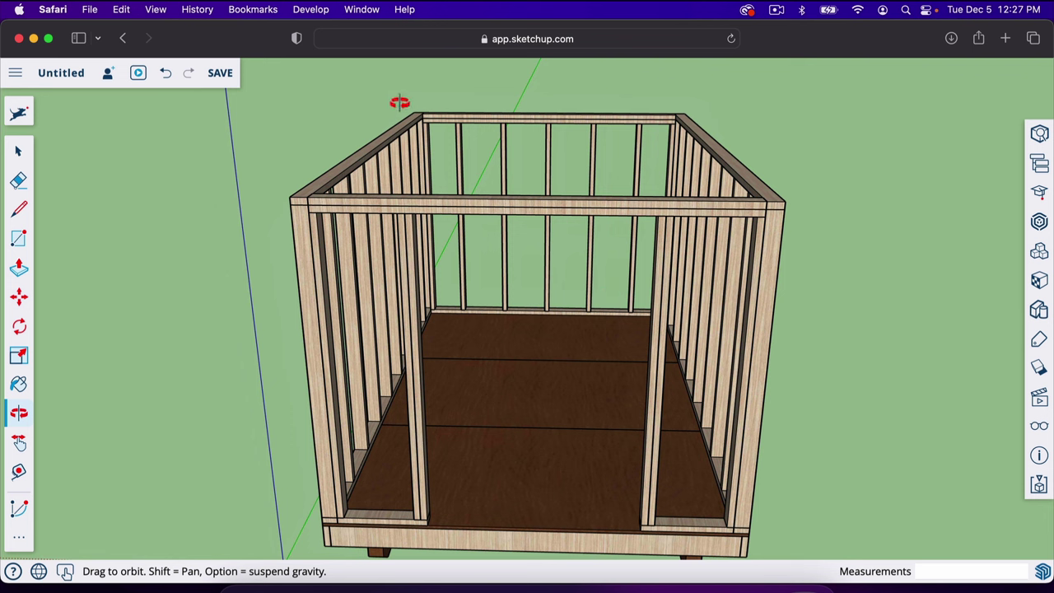
{"action": "left_click_drag", "start_coordinate": [582, 300], "coordinate": [560, 277]}
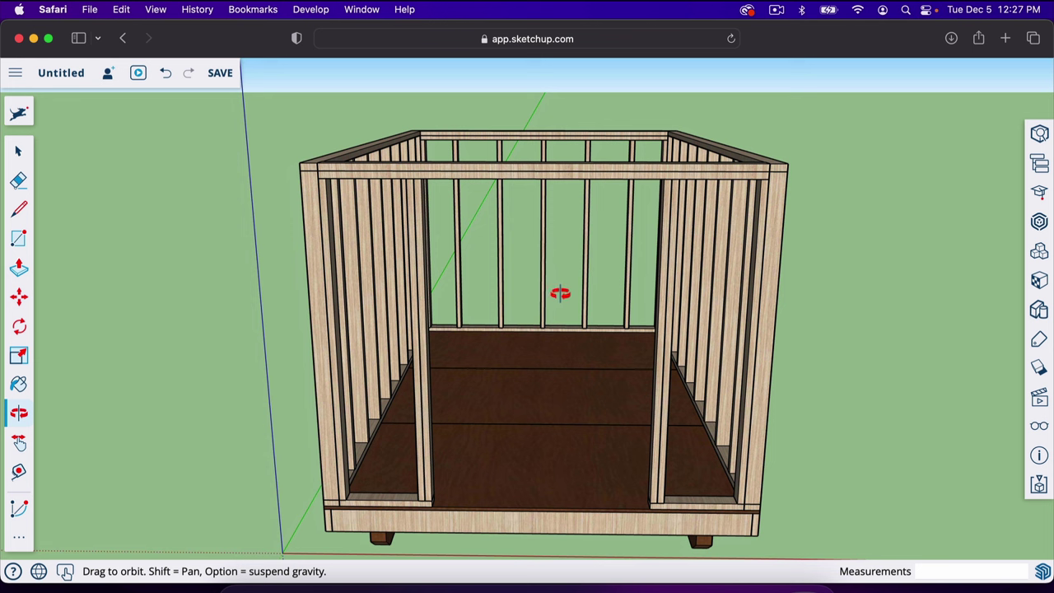
{"action": "scroll", "coordinate": [557, 294], "scroll_direction": "up", "scroll_amount": 5}
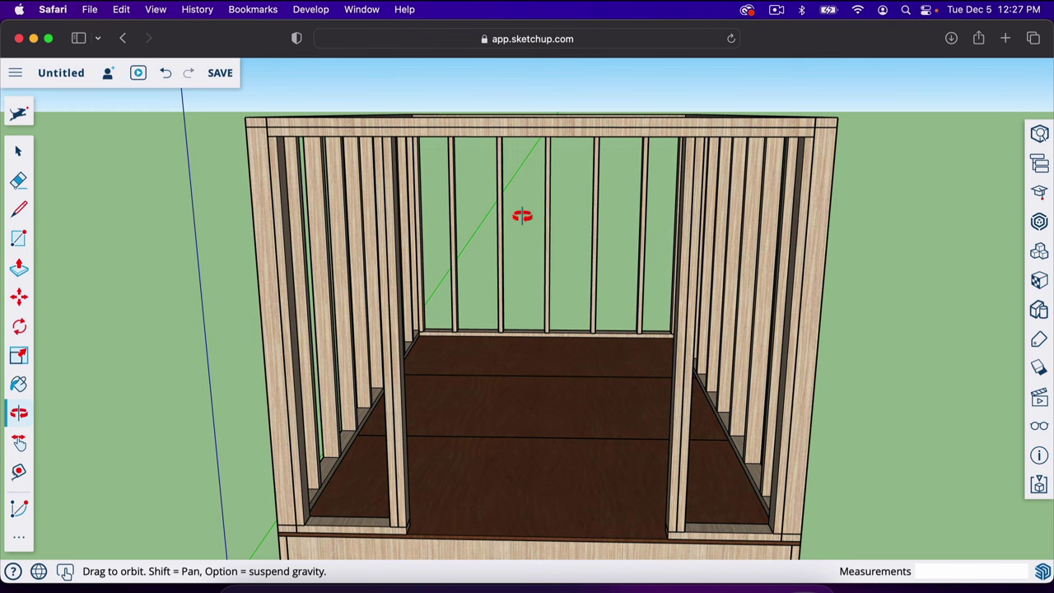
{"action": "scroll", "coordinate": [533, 220], "scroll_direction": "up", "scroll_amount": 2}
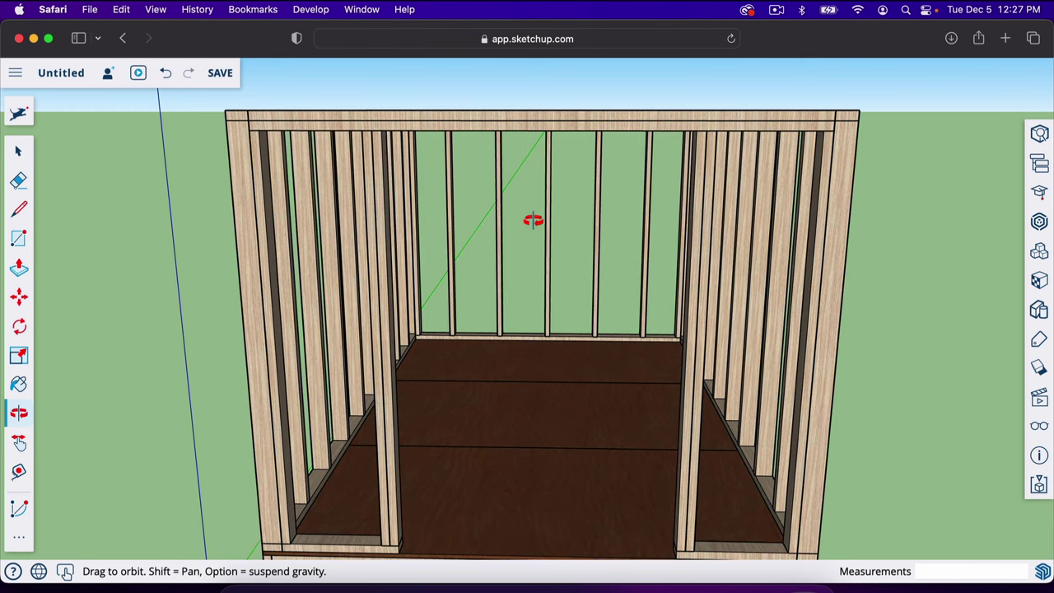
Step: Place a vertical guide 47.25" in from the outer edge of the front wall's left corner, as seen from the front
{"action": "key", "text": "t"}
{"action": "left_click", "coordinate": [233, 190]}
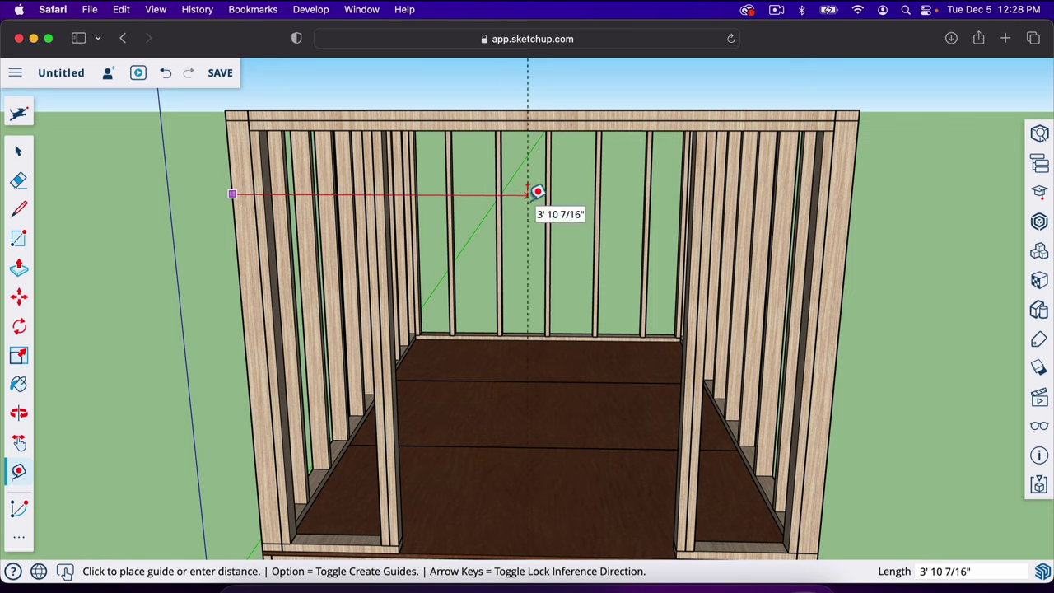
{"action": "type", "text": "47.25"}
{"action": "key", "text": "Return"}
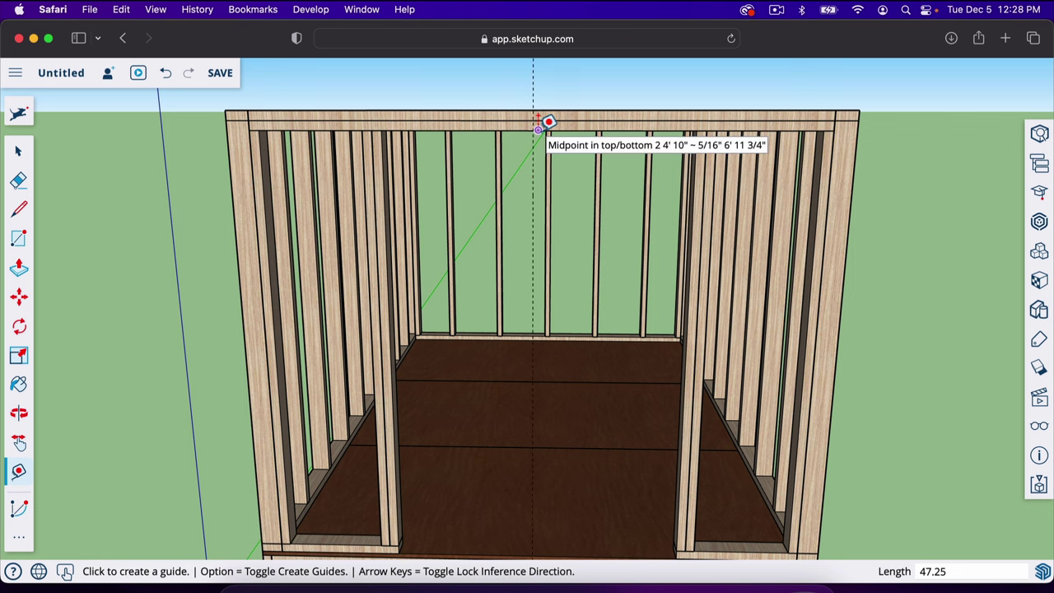
Step: Draw a 1 1/2" by 3 1/2" rectangle across the front wall's upper top plate at the guide, and erase the guide
{"action": "key", "text": "o"}
{"action": "left_click_drag", "start_coordinate": [537, 128], "coordinate": [412, 274]}
{"action": "scroll", "coordinate": [412, 274], "scroll_direction": "up", "scroll_amount": 5}
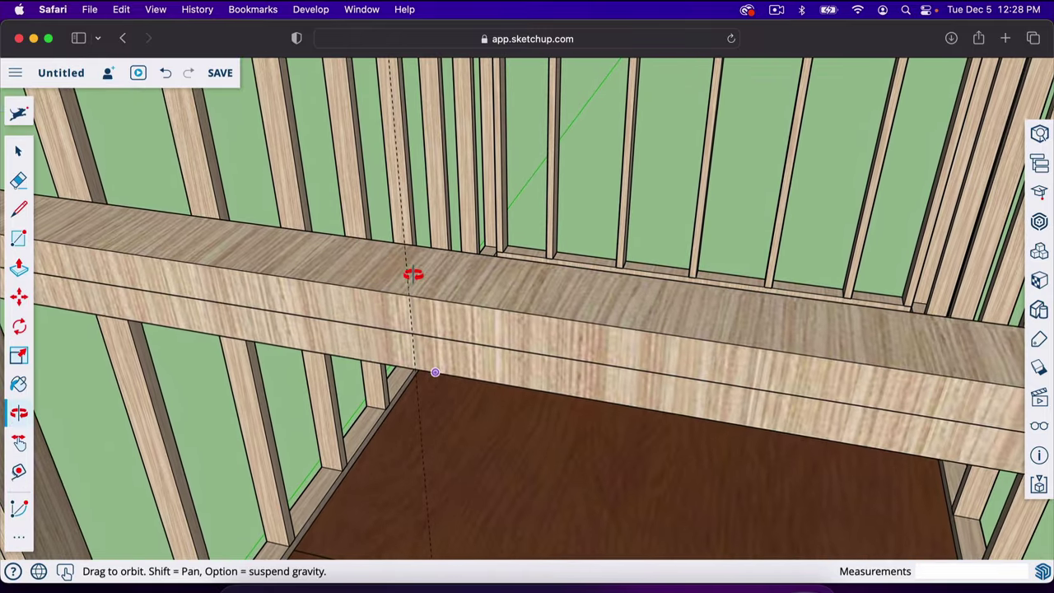
{"action": "key", "text": "l"}
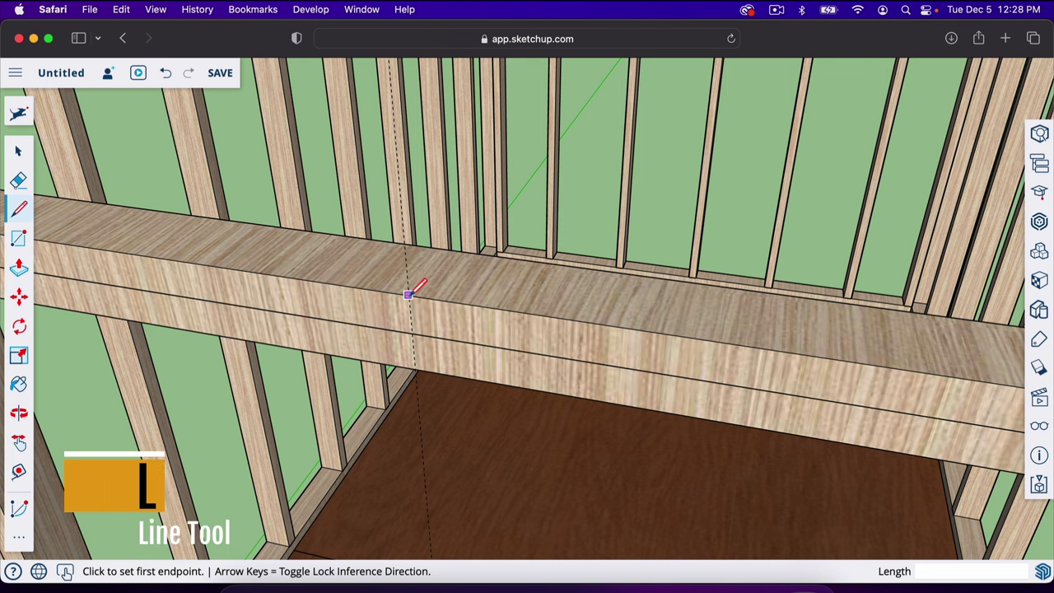
{"action": "left_click", "coordinate": [409, 294]}
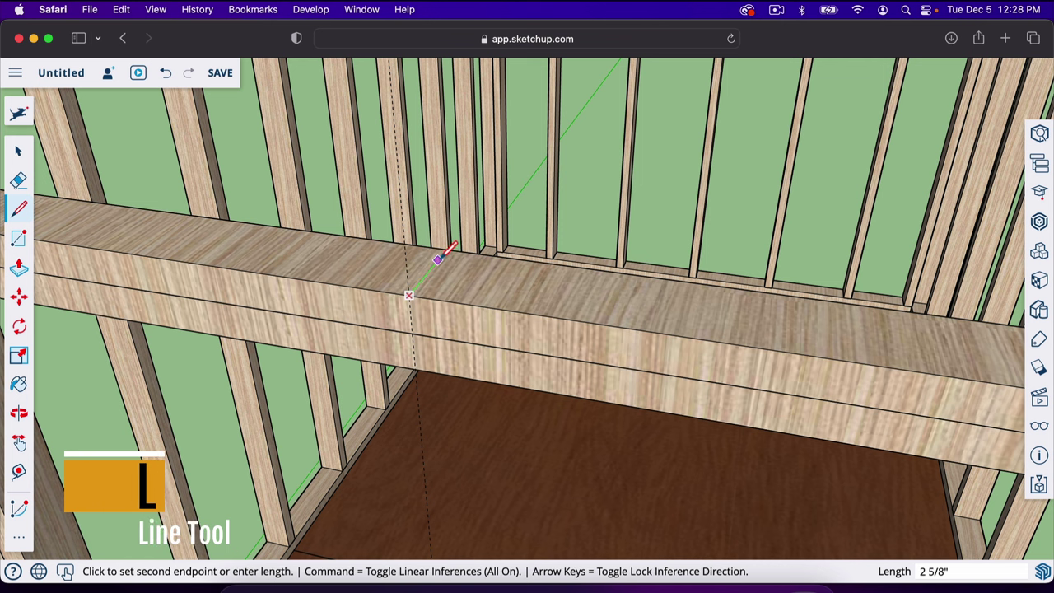
{"action": "left_click", "coordinate": [446, 249]}
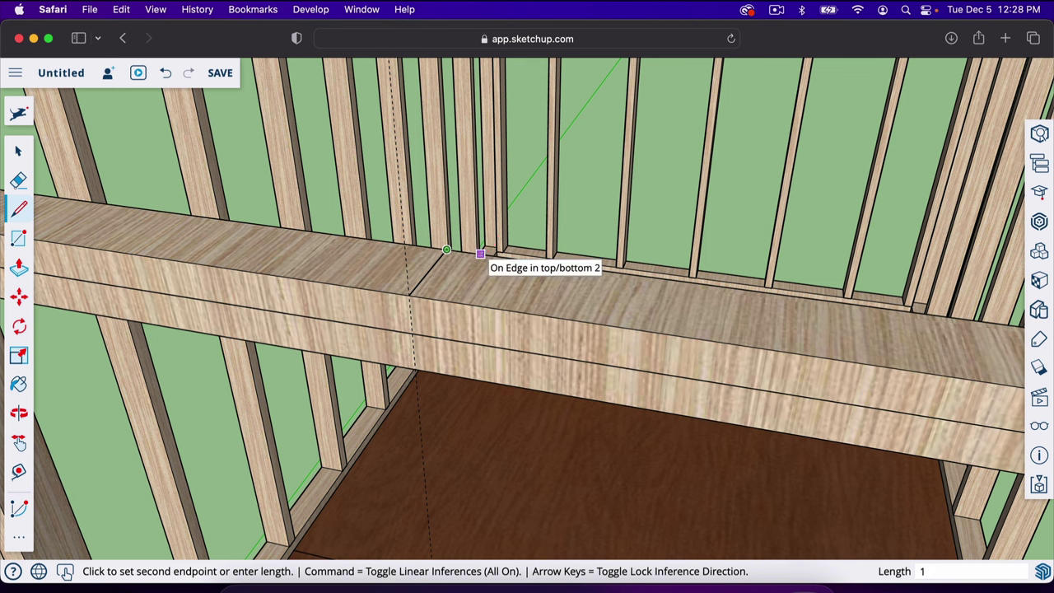
{"action": "left_click", "coordinate": [480, 254]}
{"action": "left_click", "coordinate": [454, 299]}
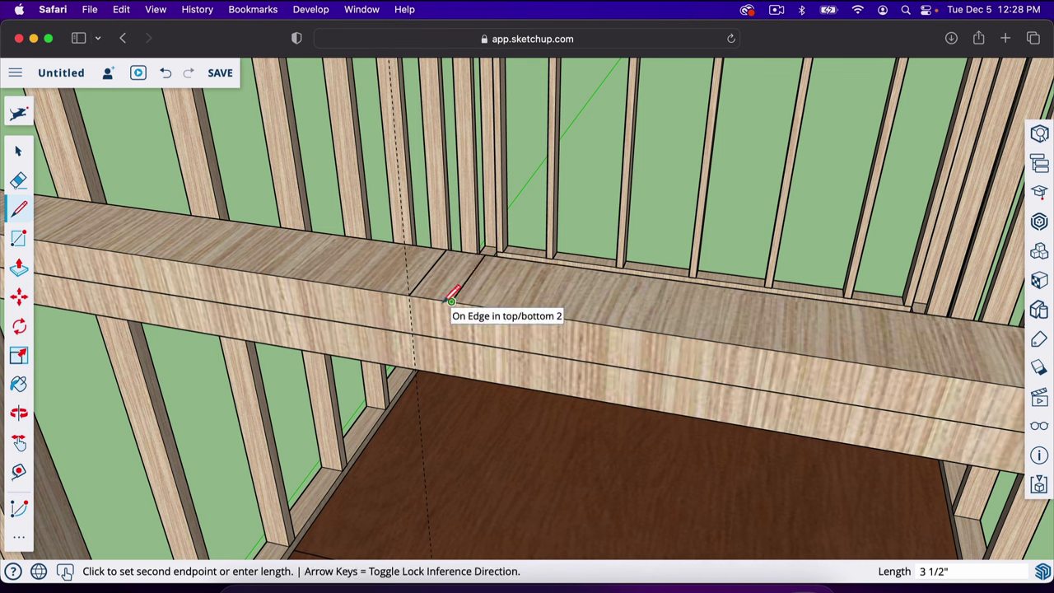
{"action": "left_click", "coordinate": [409, 294]}
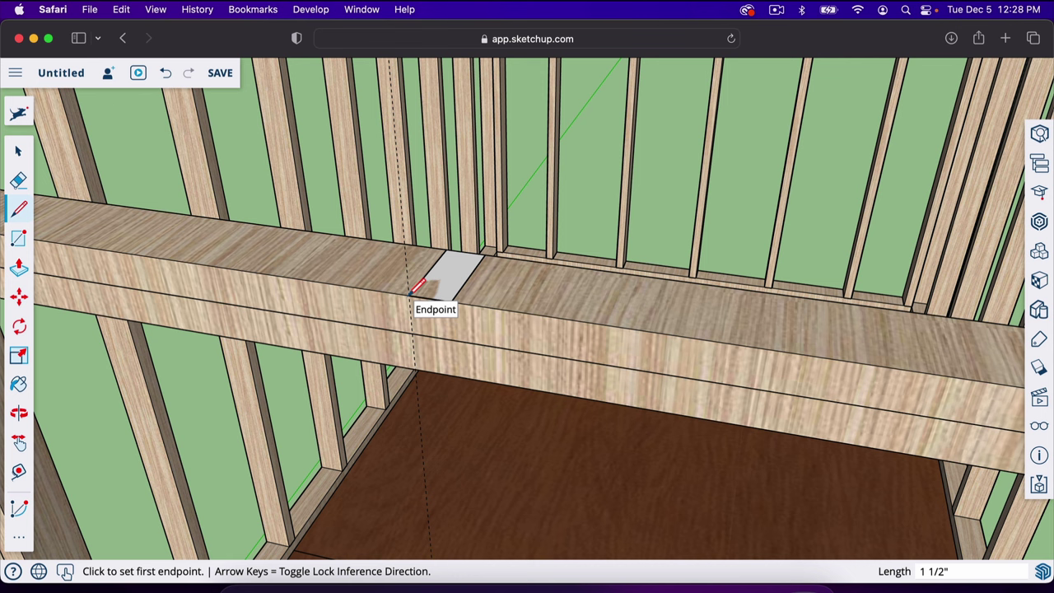
{"action": "key", "text": "e"}
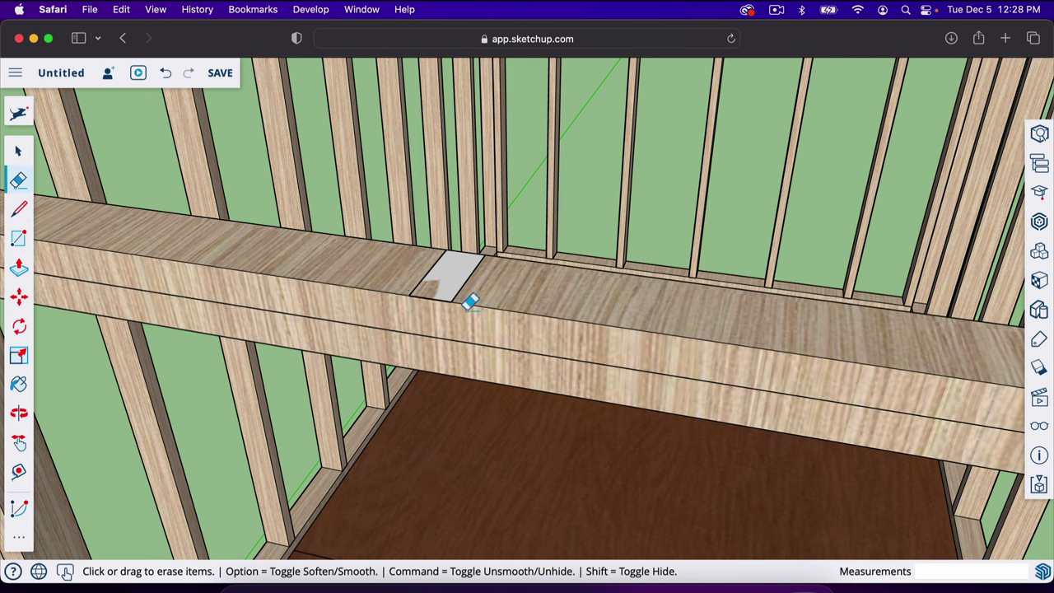
Step: Paint the small rectangle on the front top plate with the Wood Veneer 01 material
{"action": "key", "text": "b"}
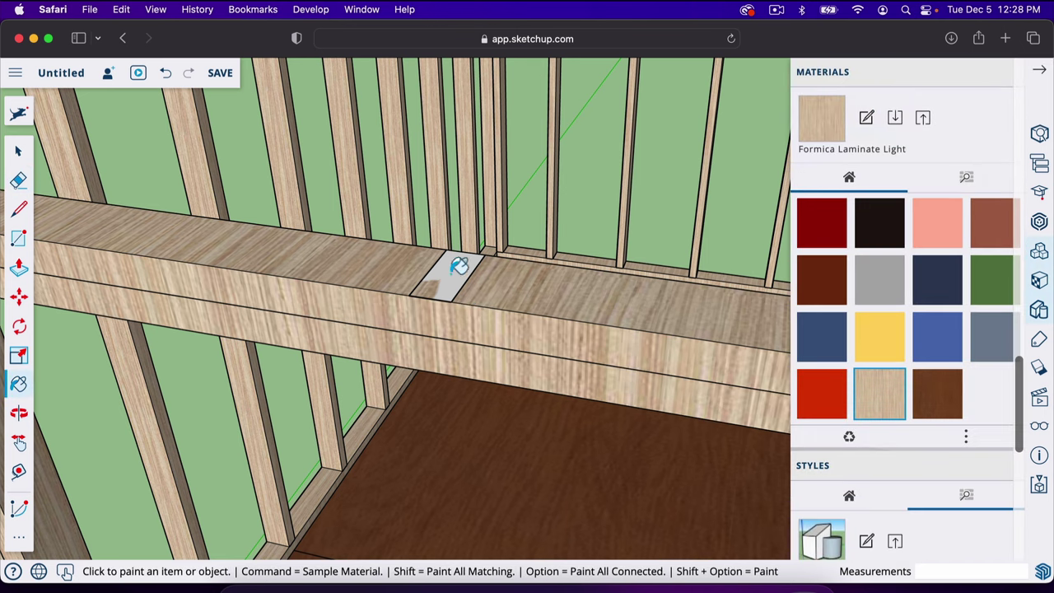
{"action": "left_click", "coordinate": [936, 398]}
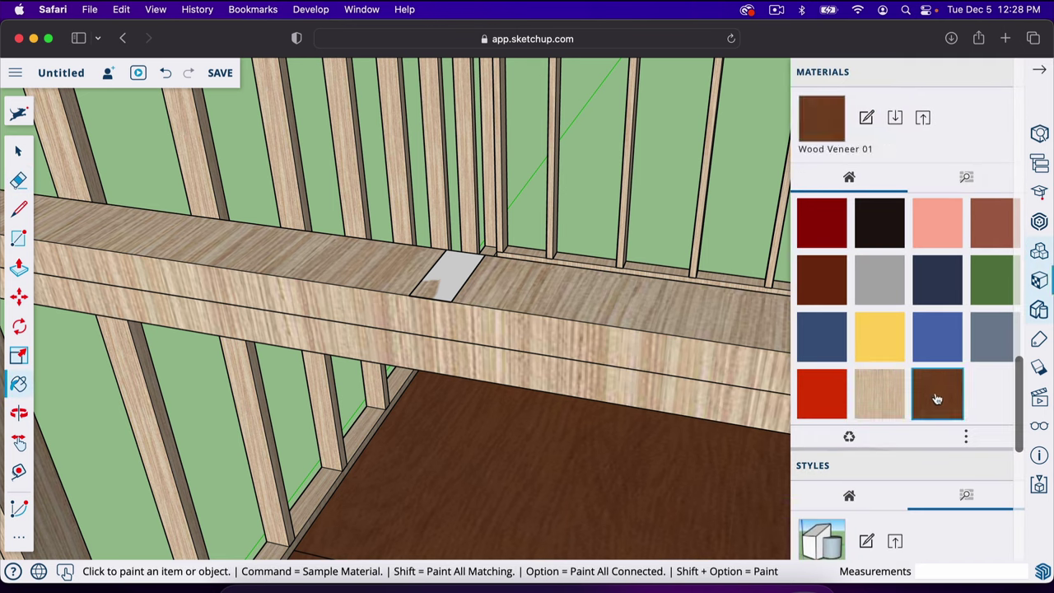
{"action": "left_click", "coordinate": [450, 270]}
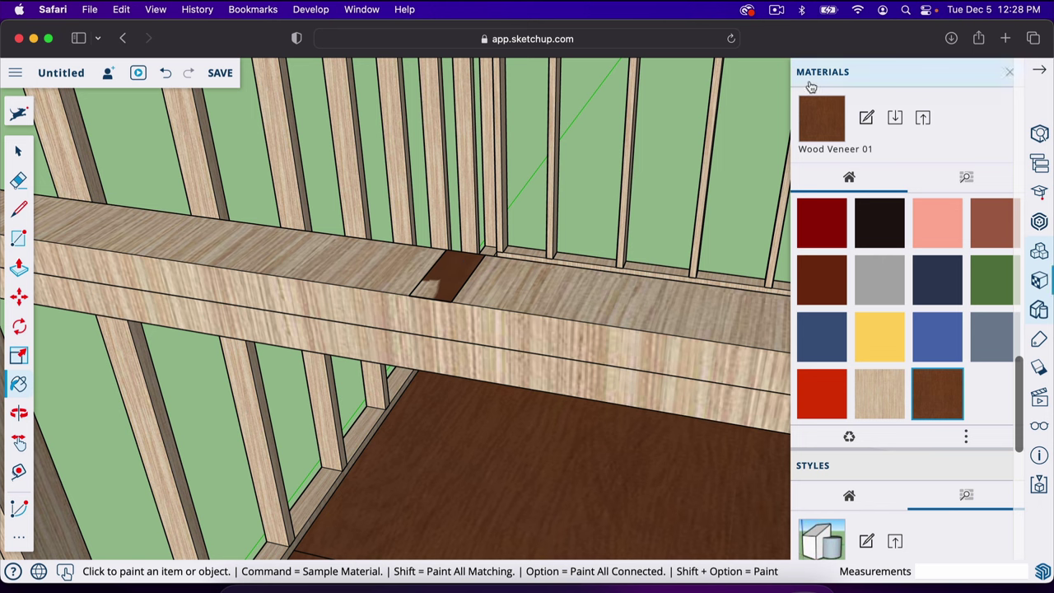
{"action": "left_click", "coordinate": [1039, 70]}
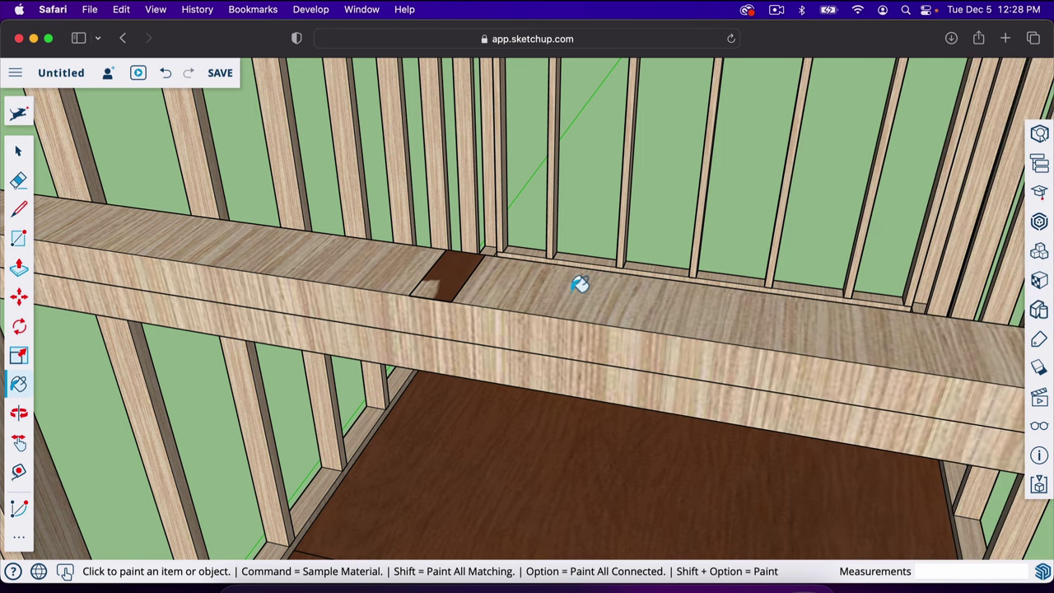
Step: Push/Pull the painted rectangle on the front top plate upward 19 5/16" to form a stud
{"action": "key", "text": "p"}
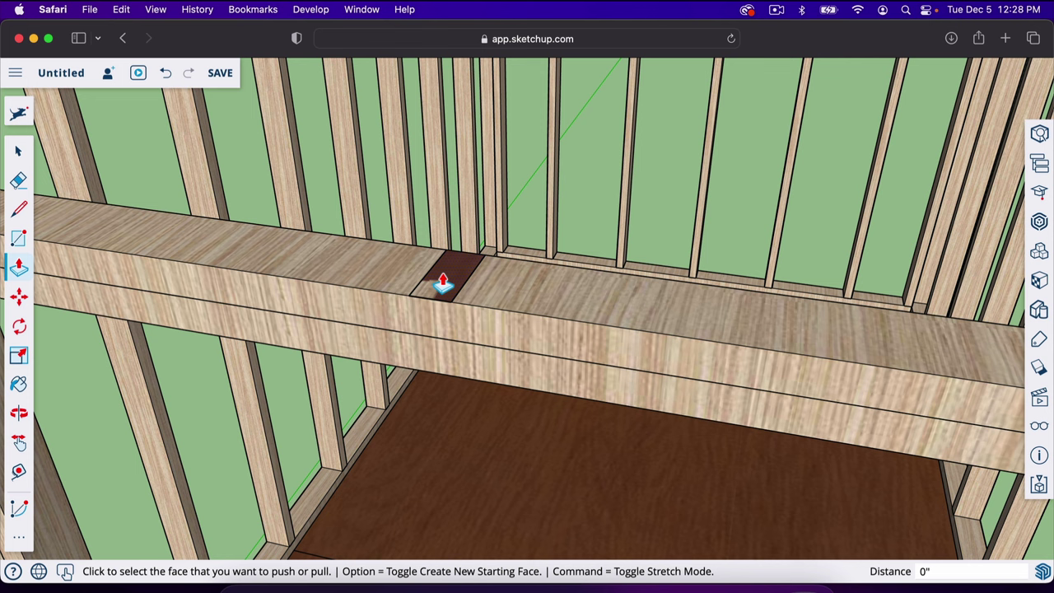
{"action": "left_click", "coordinate": [443, 284]}
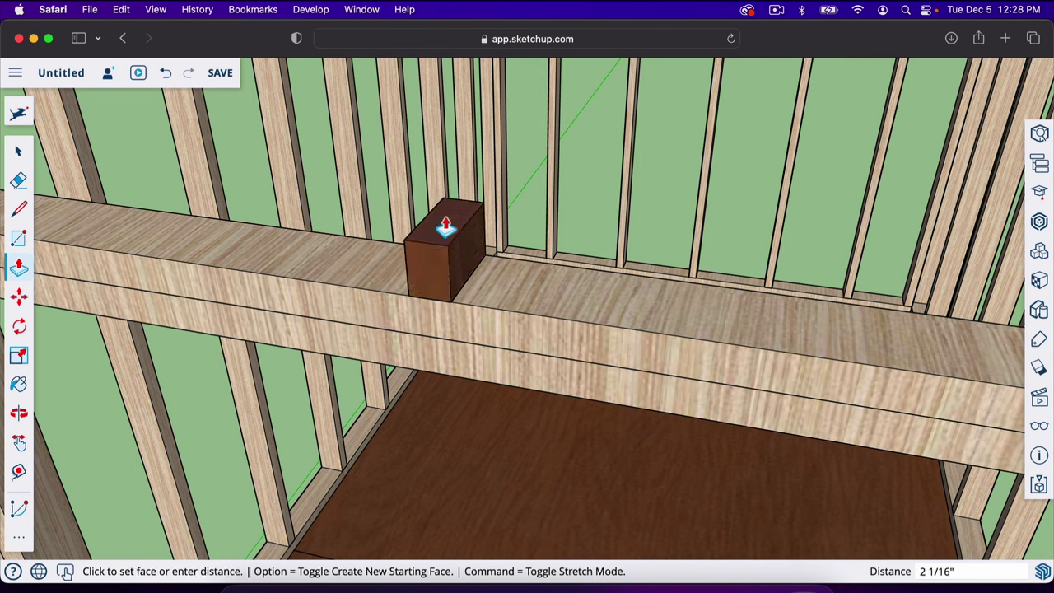
{"action": "left_click", "coordinate": [446, 229]}
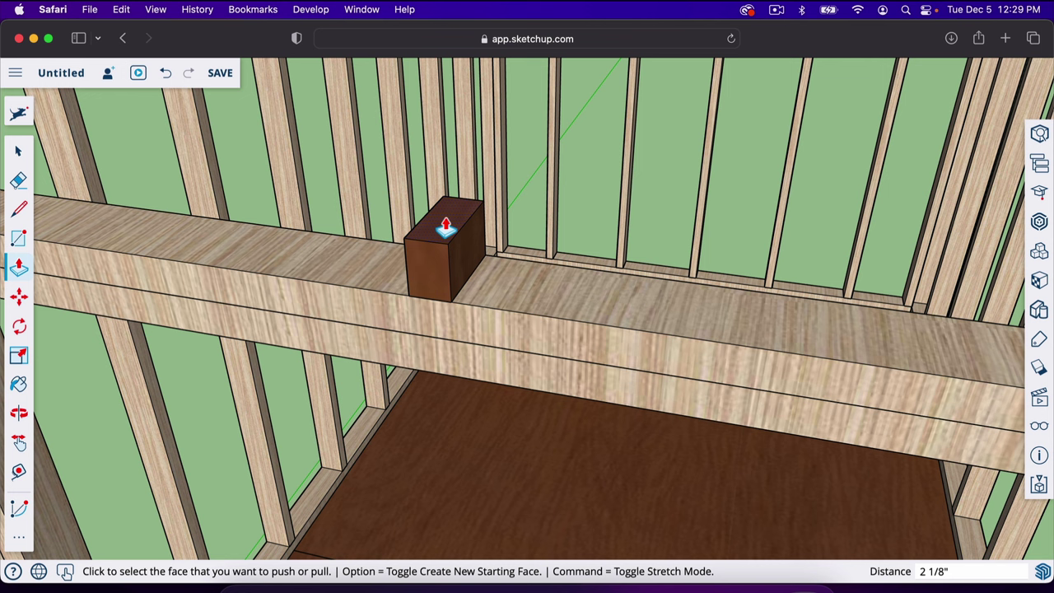
{"action": "type", "text": "19 5/16"}
{"action": "key", "text": "Return"}
Step: Make the whole dark stud above the front wall a component with the definition "ridge stud"
{"action": "scroll", "coordinate": [611, 411], "scroll_direction": "down", "scroll_amount": 5}
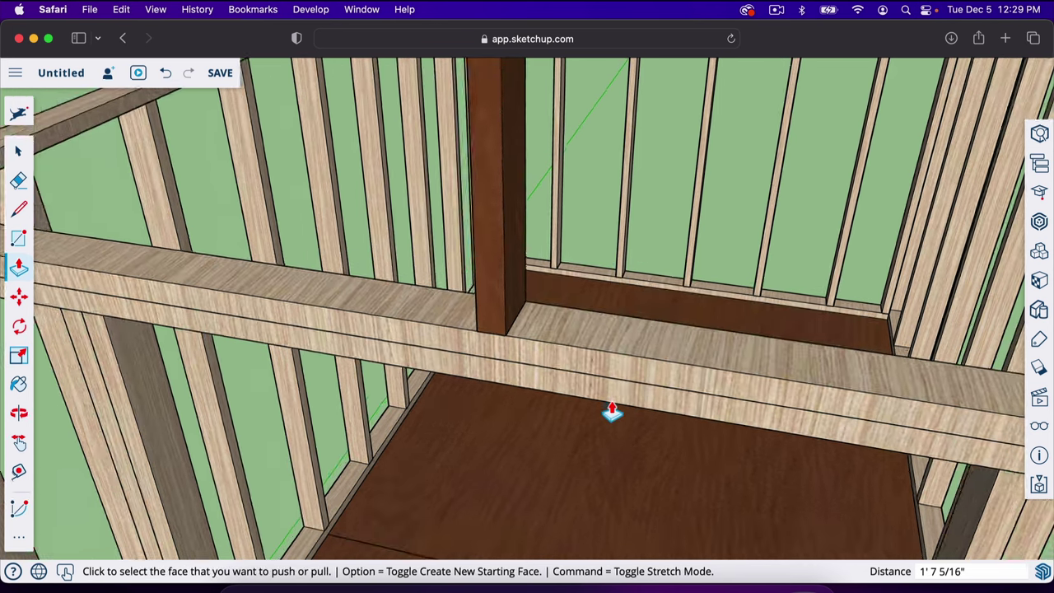
{"action": "scroll", "coordinate": [611, 411], "scroll_direction": "down", "scroll_amount": 2}
{"action": "key", "text": "space"}
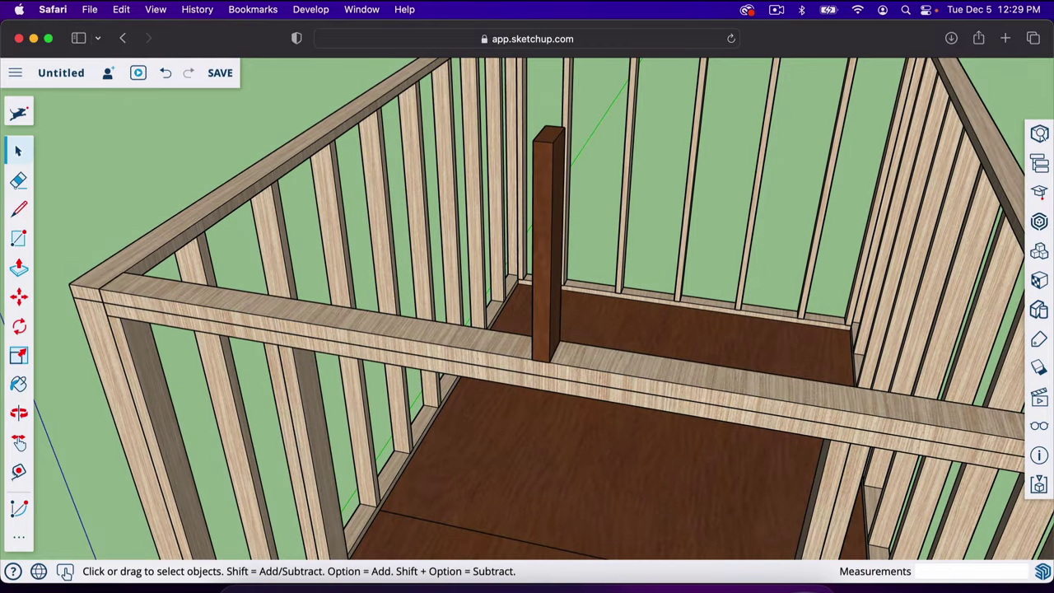
{"action": "triple_click", "coordinate": [544, 282]}
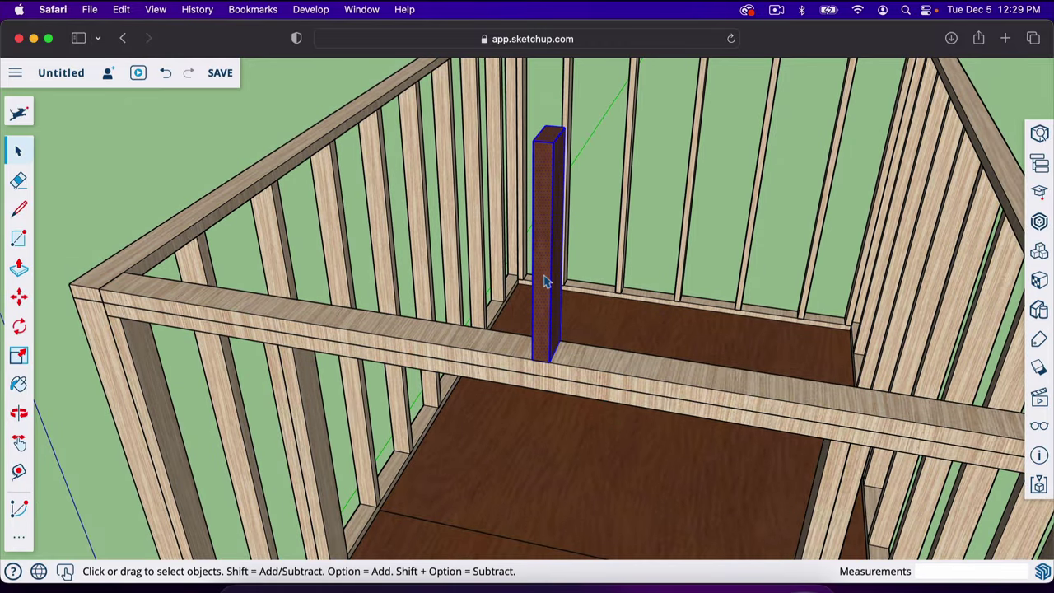
{"action": "right_click", "coordinate": [544, 282]}
{"action": "left_click", "coordinate": [636, 414]}
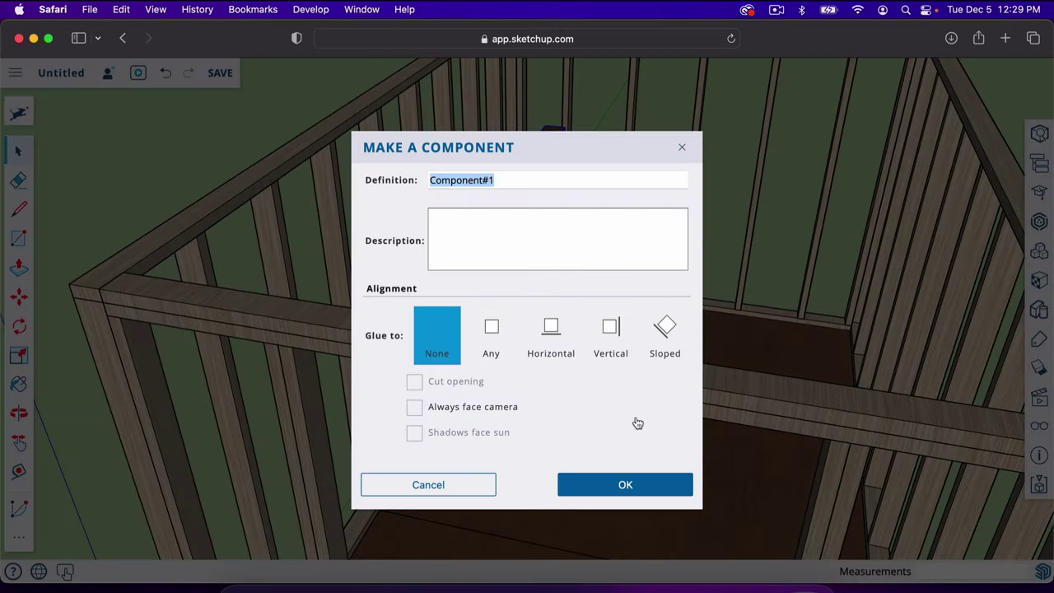
{"action": "type", "text": "ridge"}
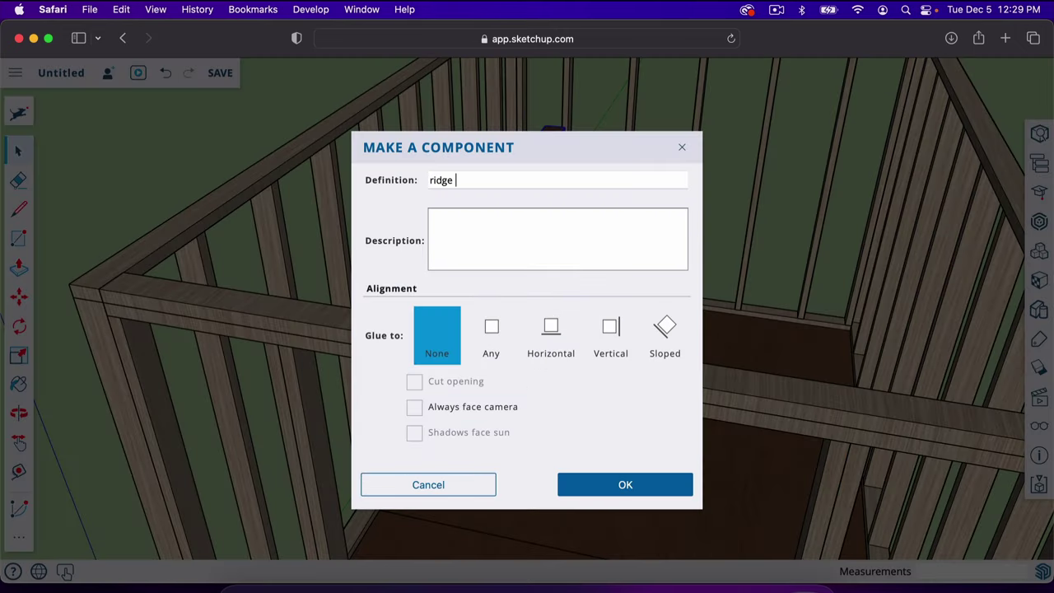
{"action": "type", "text": " stud"}
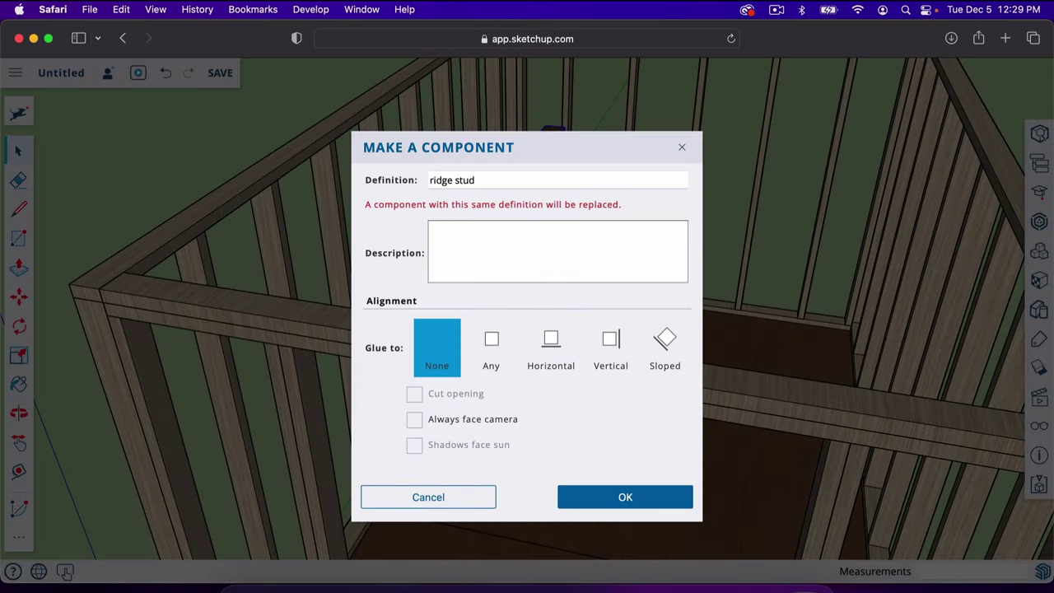
{"action": "key", "text": "Return"}
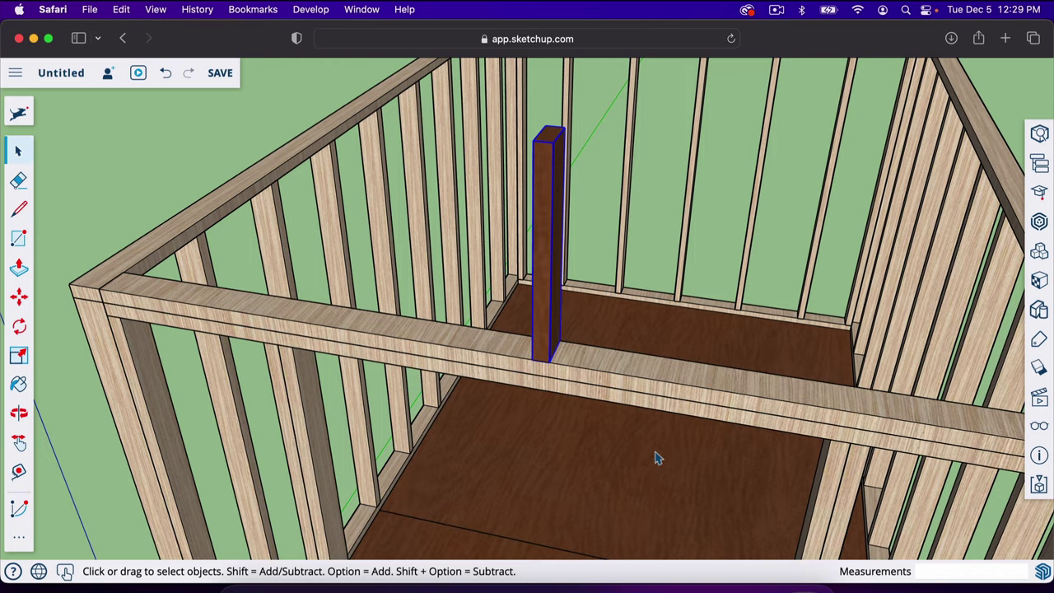
{"action": "key", "text": "o"}
{"action": "left_click_drag", "start_coordinate": [647, 459], "coordinate": [514, 420]}
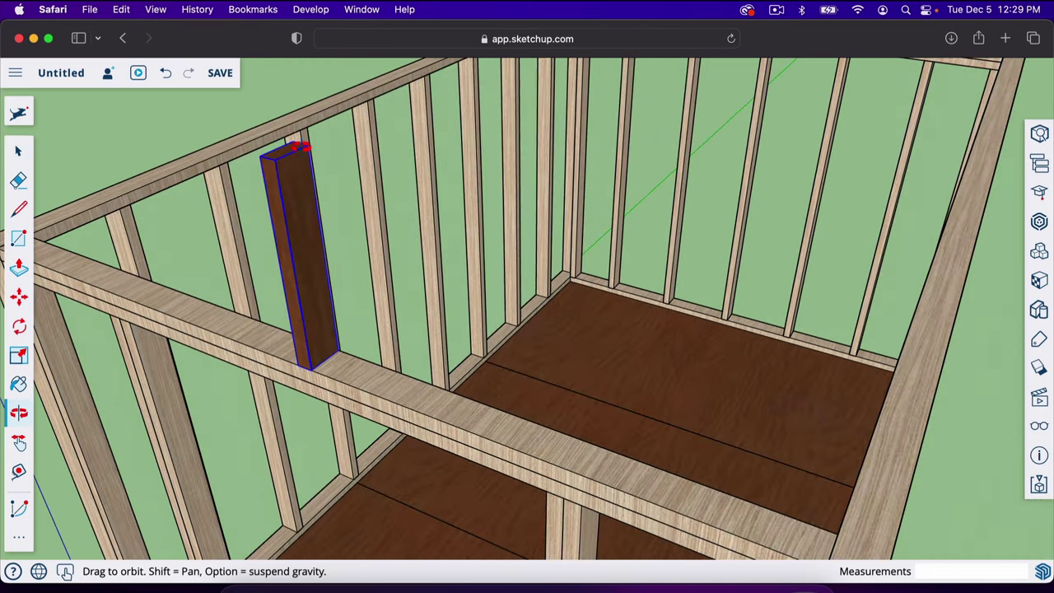
{"action": "left_click_drag", "start_coordinate": [489, 282], "coordinate": [459, 239]}
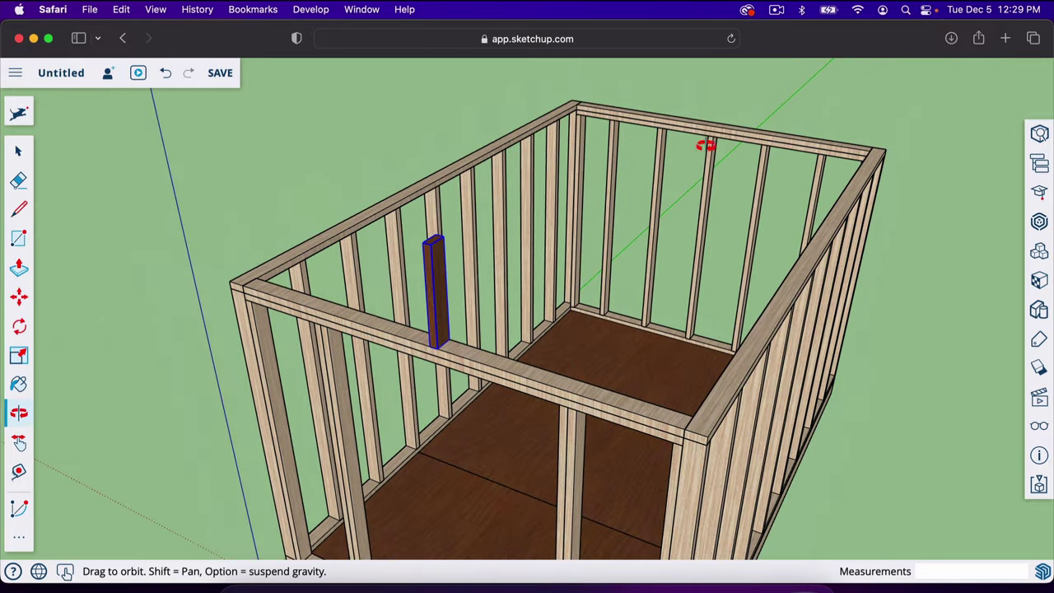
{"action": "left_click_drag", "start_coordinate": [629, 293], "coordinate": [648, 237]}
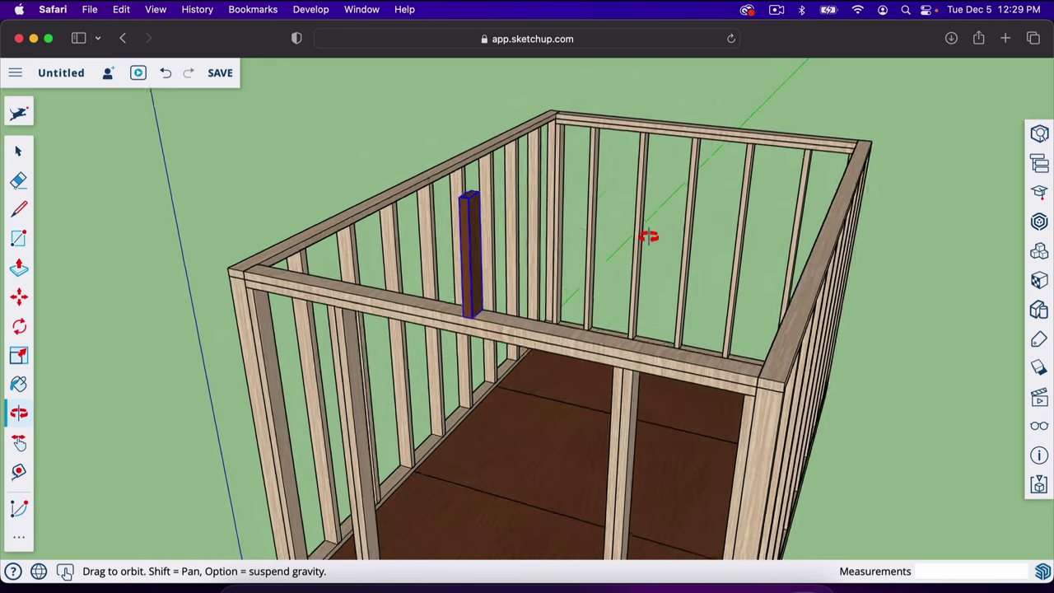
{"action": "scroll", "coordinate": [649, 237], "scroll_direction": "up", "scroll_amount": 3}
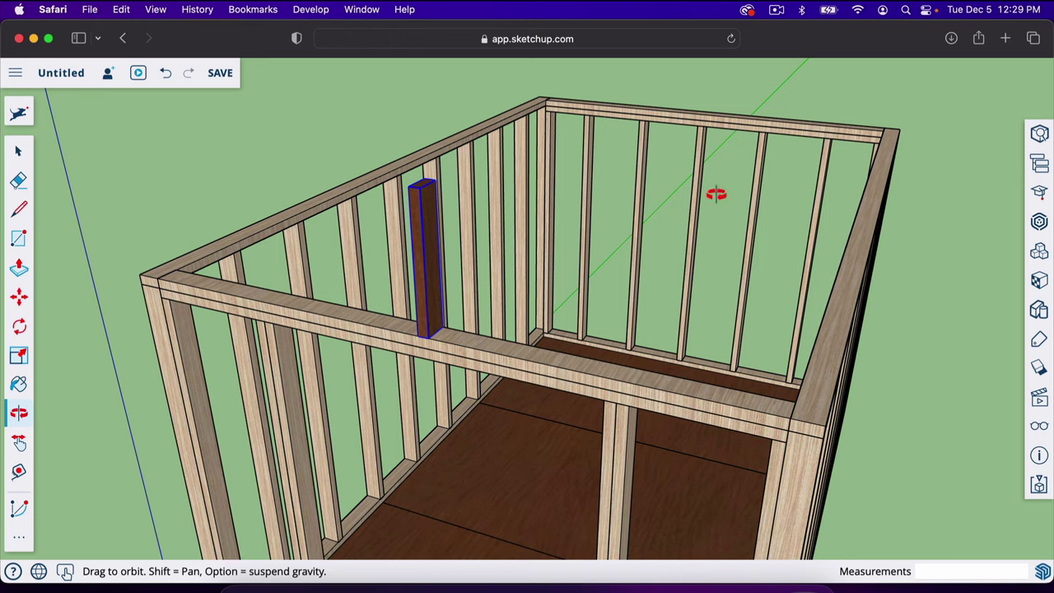
{"action": "left_click_drag", "start_coordinate": [715, 194], "coordinate": [687, 206]}
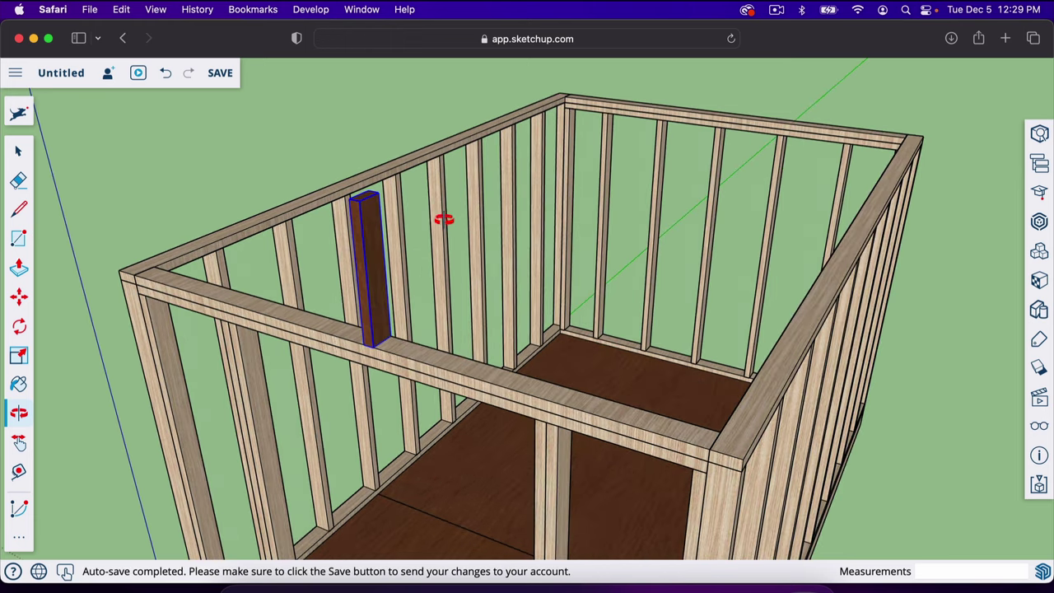
{"action": "left_click_drag", "start_coordinate": [443, 219], "coordinate": [499, 223]}
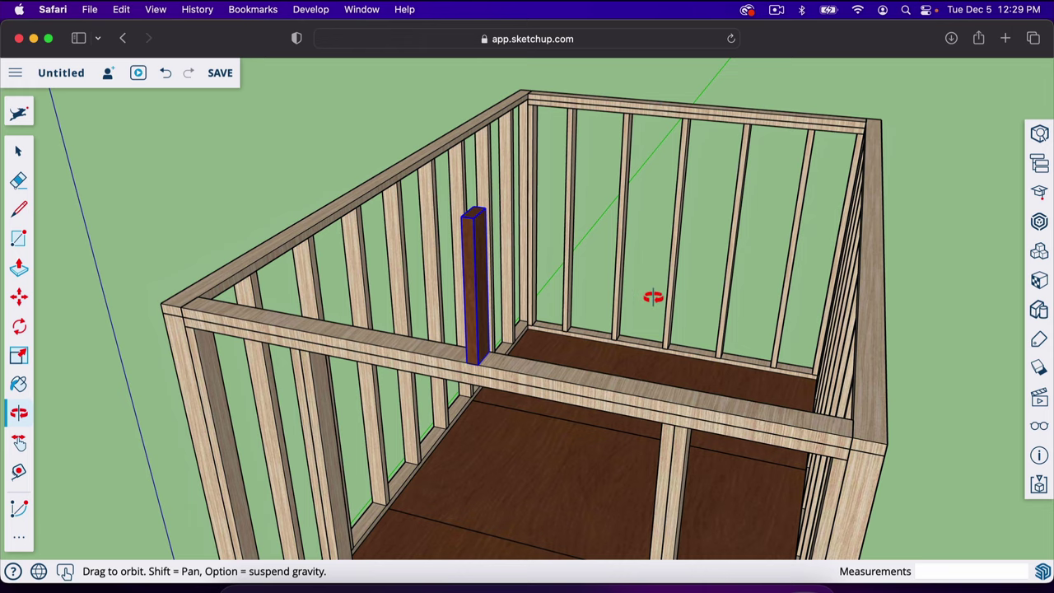
Step: Copy the front ridge stud 140.5" along the green axis onto the back wall's top plate
{"action": "left_click_drag", "start_coordinate": [654, 299], "coordinate": [506, 333]}
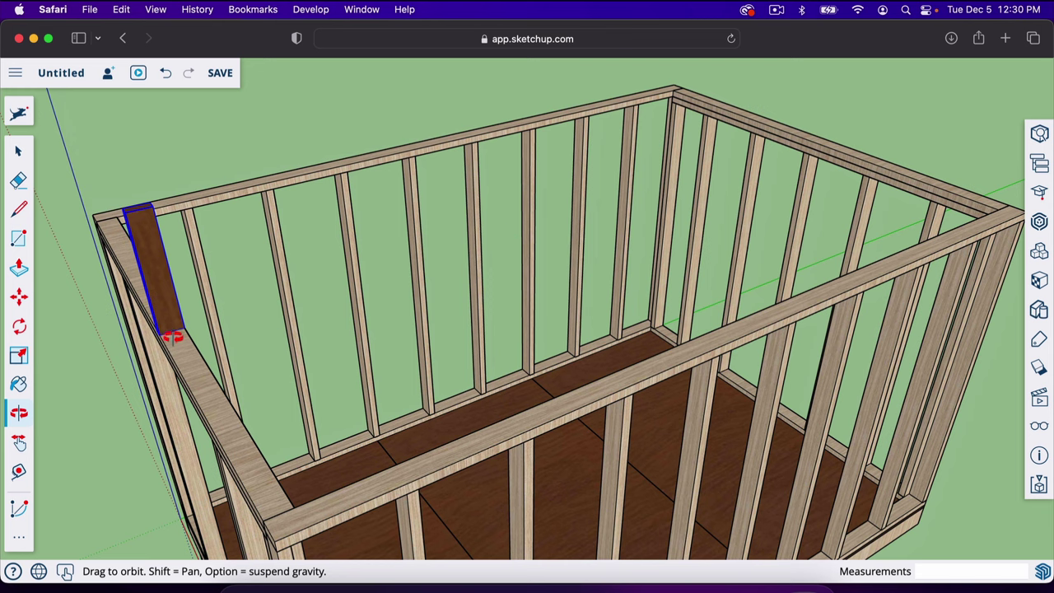
{"action": "scroll", "coordinate": [171, 332], "scroll_direction": "up", "scroll_amount": 5}
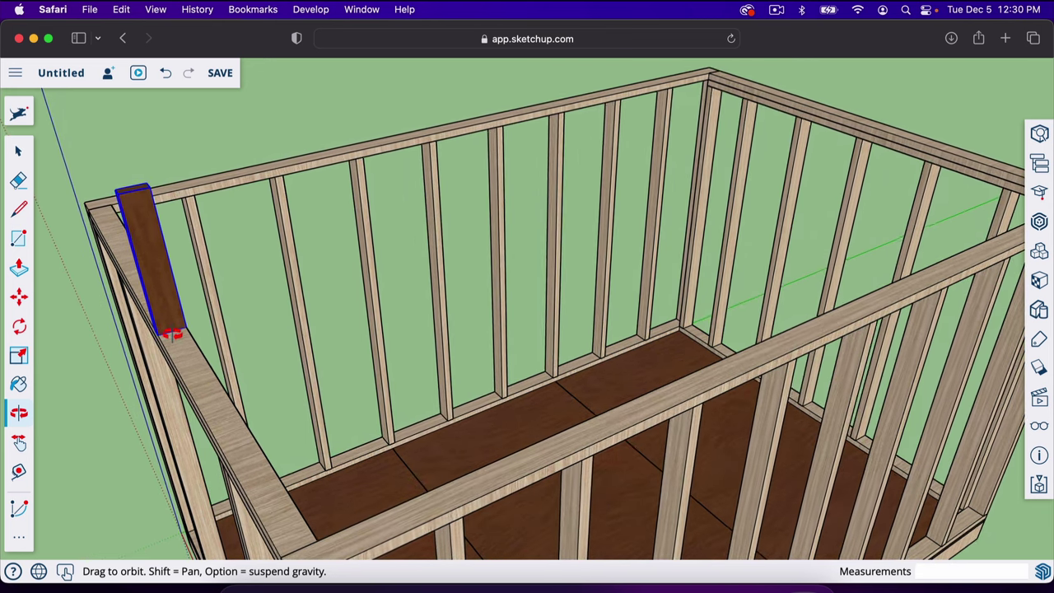
{"action": "scroll", "coordinate": [172, 333], "scroll_direction": "up", "scroll_amount": 5}
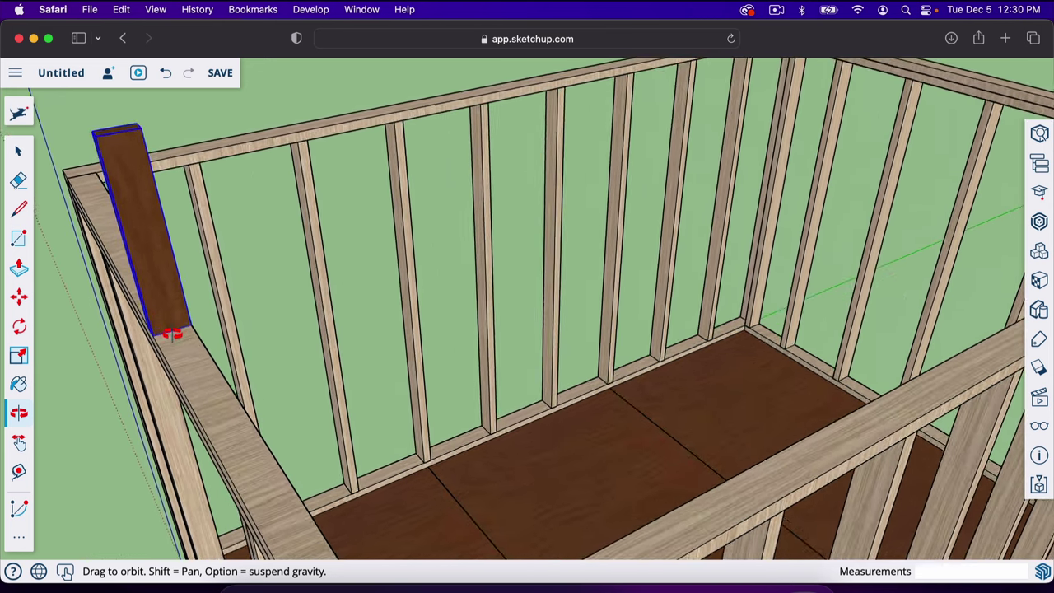
{"action": "scroll", "coordinate": [171, 333], "scroll_direction": "up", "scroll_amount": 2}
{"action": "key", "text": "m"}
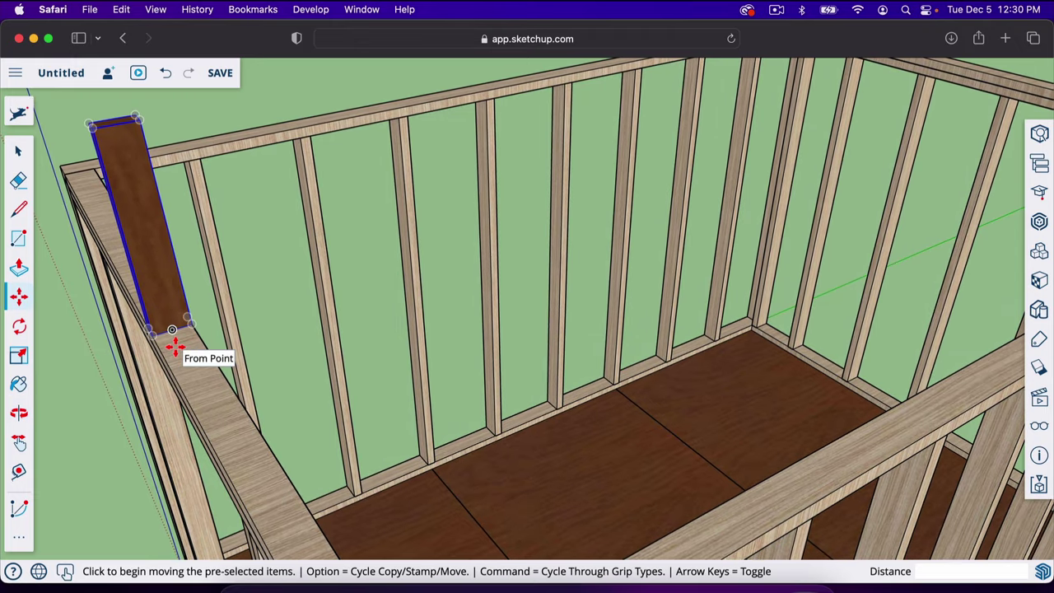
{"action": "key", "text": "alt"}
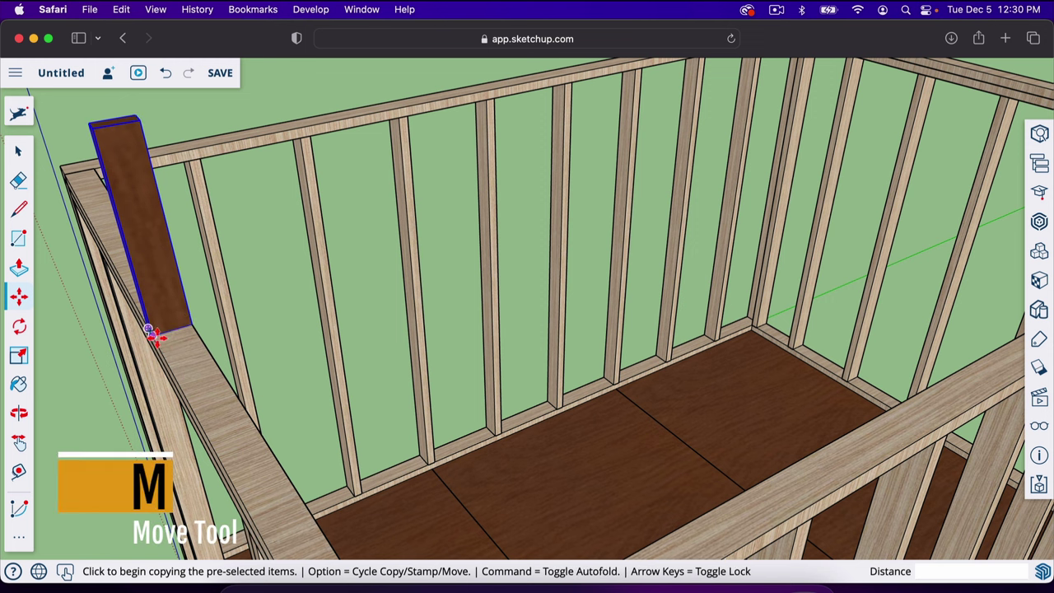
{"action": "left_click", "coordinate": [188, 326]}
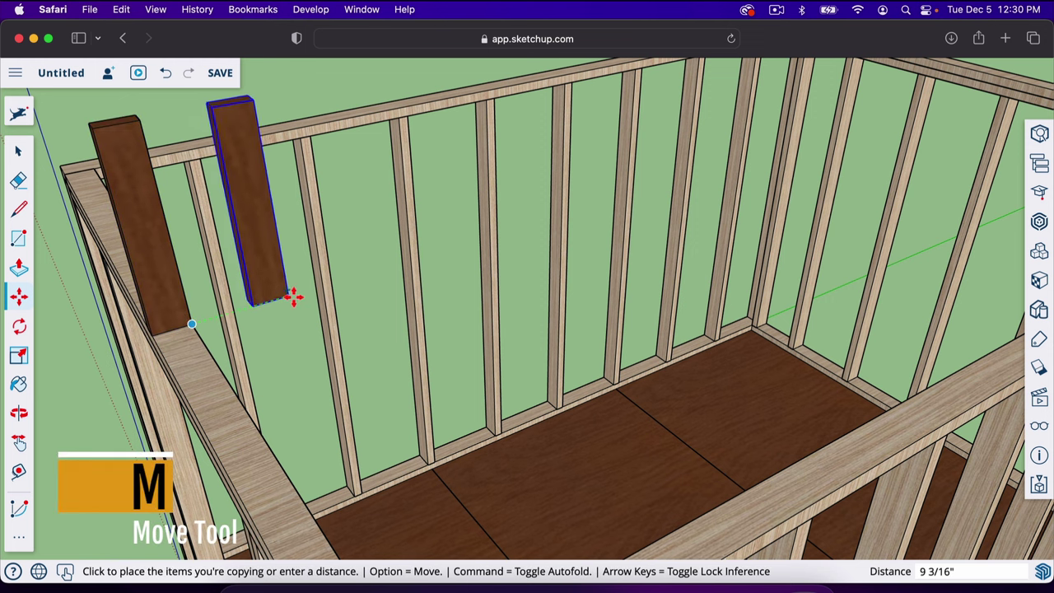
{"action": "type", "text": "1"}
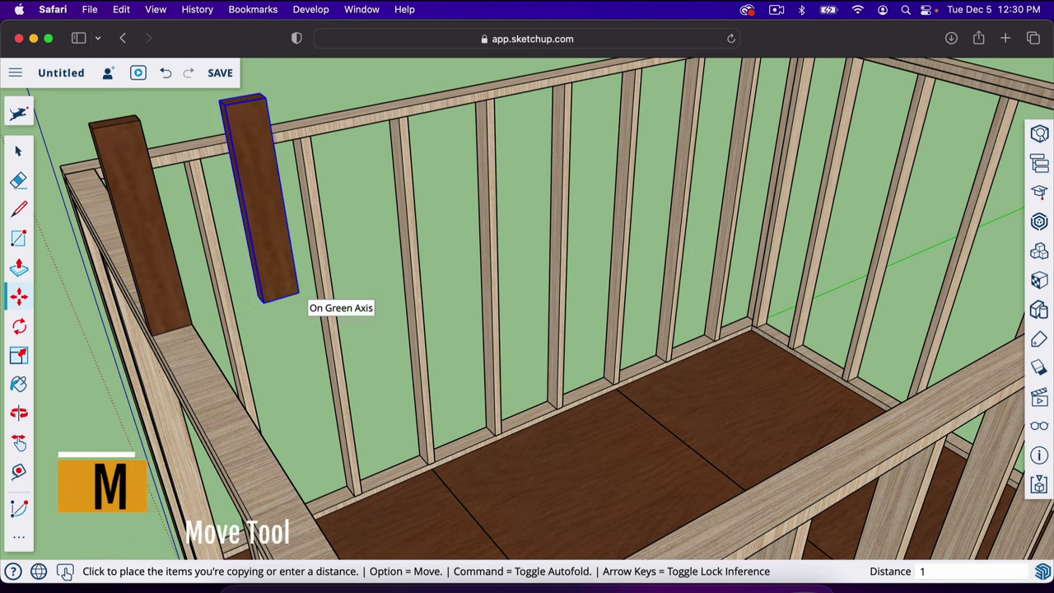
{"action": "type", "text": "40.5"}
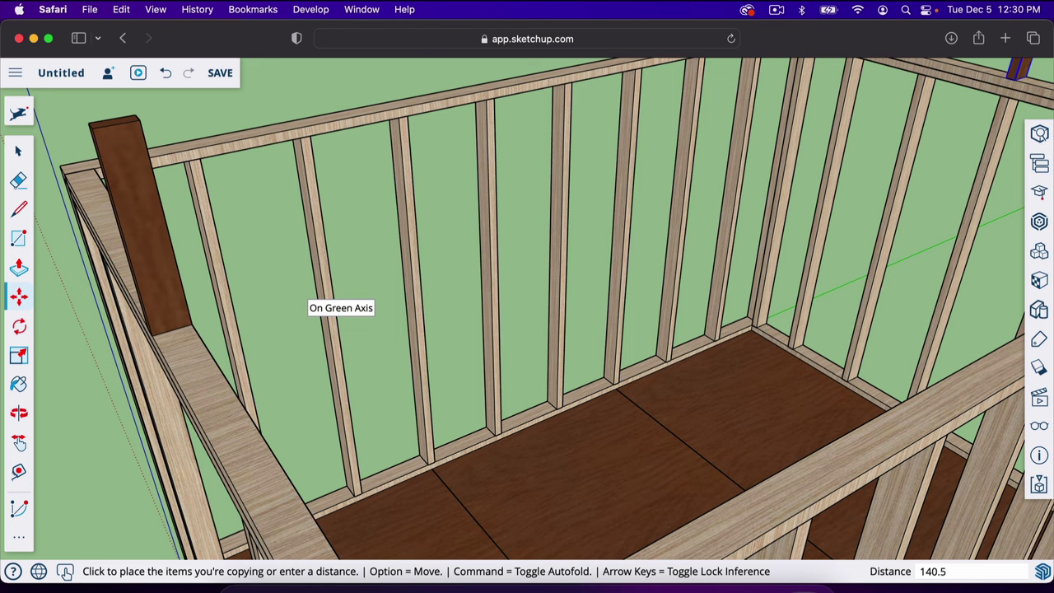
{"action": "key", "text": "Return"}
{"action": "scroll", "coordinate": [357, 343], "scroll_direction": "down", "scroll_amount": 5}
{"action": "scroll", "coordinate": [852, 103], "scroll_direction": "down", "scroll_amount": 3}
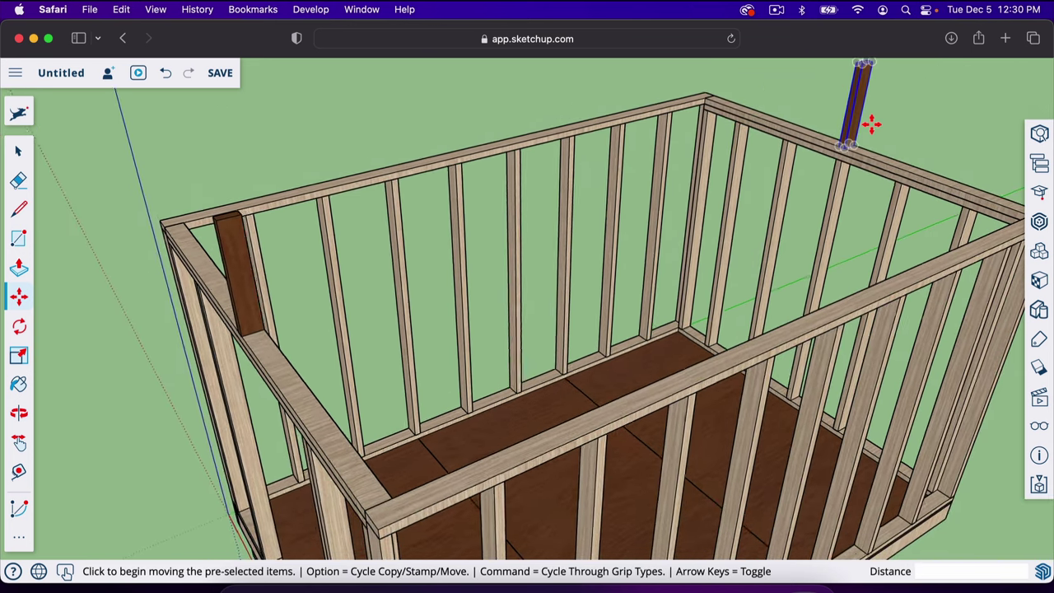
Step: Draw a closed vertical outline 7.25" high and 144" long along the green axis, from the front ridge stud's top corner to the back stud's
{"action": "key", "text": "o"}
{"action": "left_click_drag", "start_coordinate": [621, 253], "coordinate": [684, 226]}
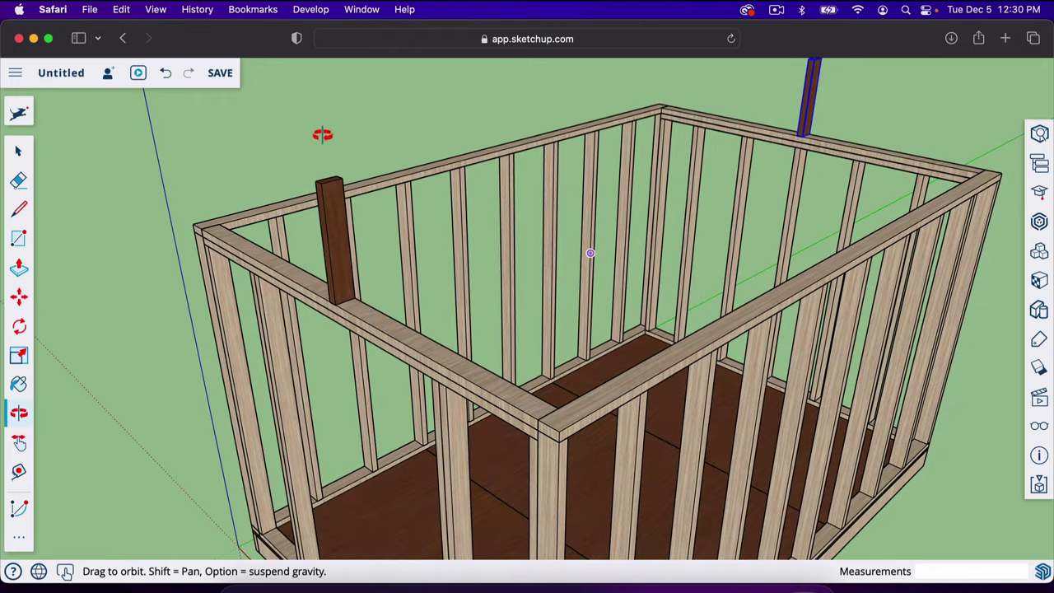
{"action": "scroll", "coordinate": [338, 130], "scroll_direction": "up", "scroll_amount": 5}
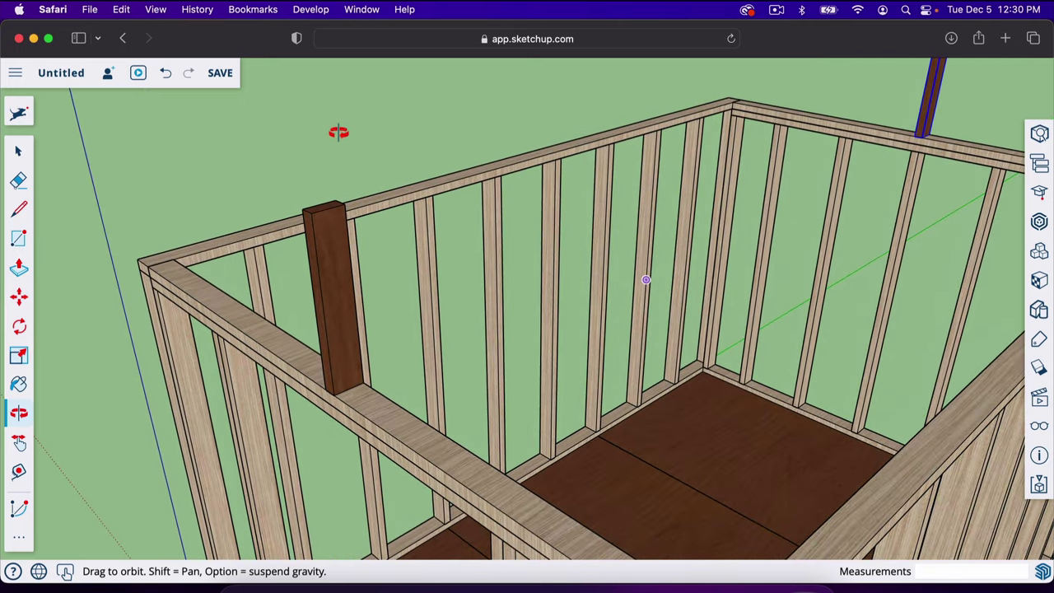
{"action": "scroll", "coordinate": [338, 132], "scroll_direction": "up", "scroll_amount": 3}
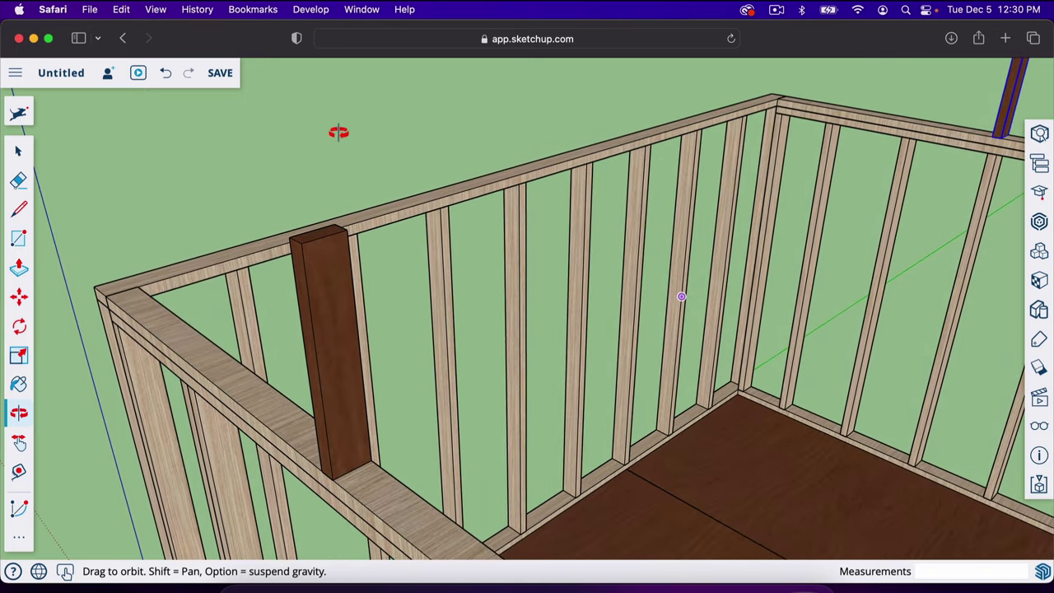
{"action": "key", "text": "l"}
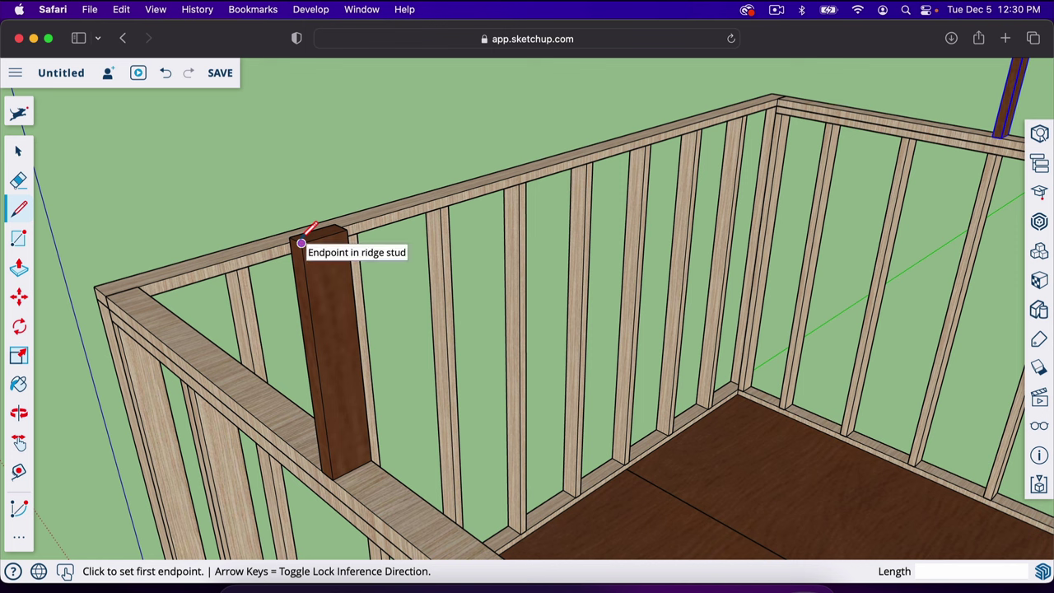
{"action": "left_click", "coordinate": [301, 243]}
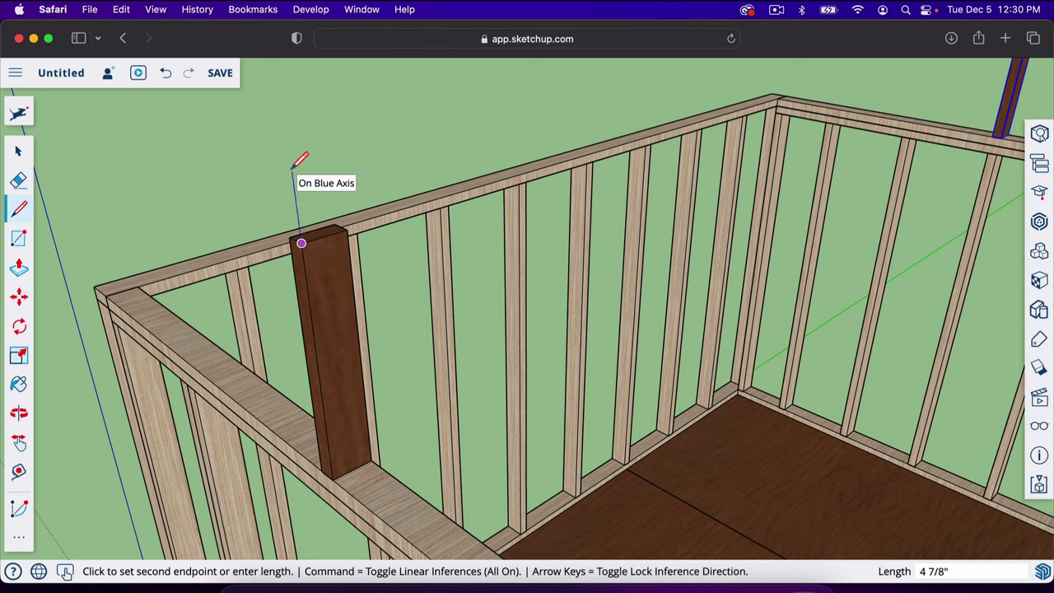
{"action": "type", "text": "7.25"}
{"action": "key", "text": "Return"}
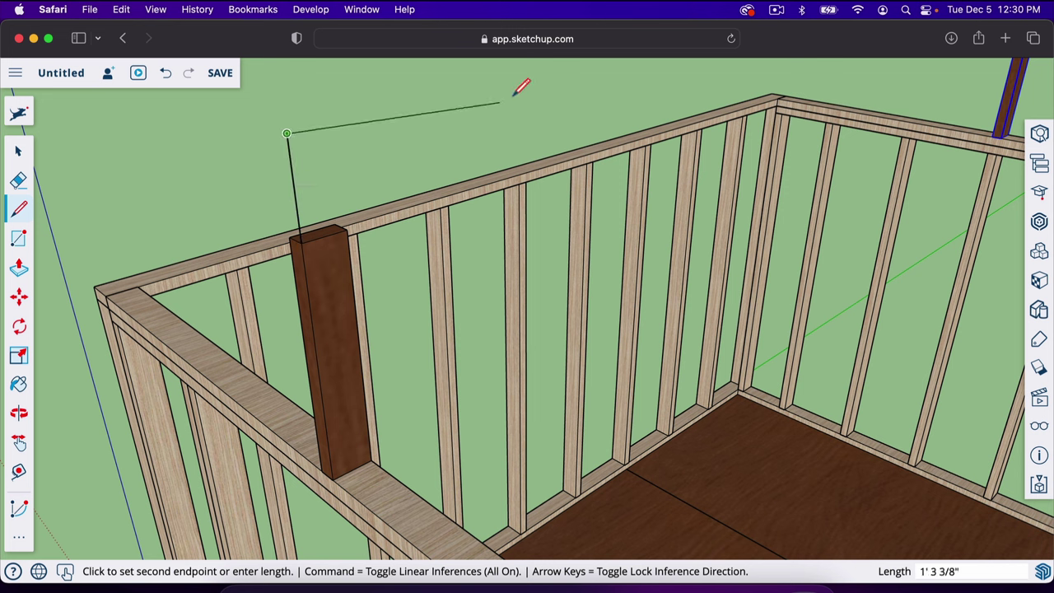
{"action": "type", "text": "144"}
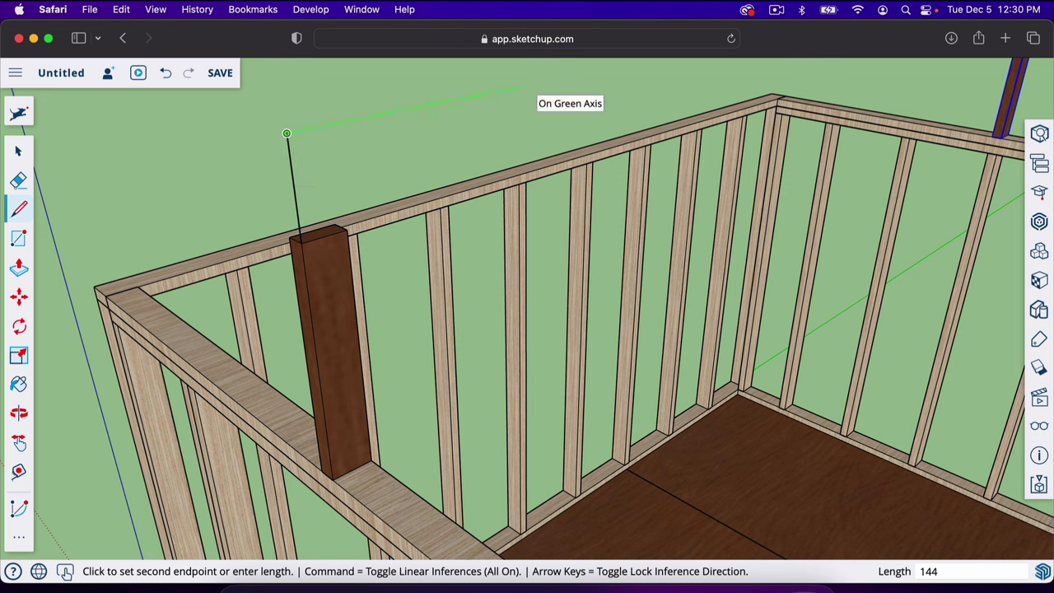
{"action": "key", "text": "Return"}
{"action": "middle_click_drag", "start_coordinate": [527, 87], "coordinate": [893, 333]}
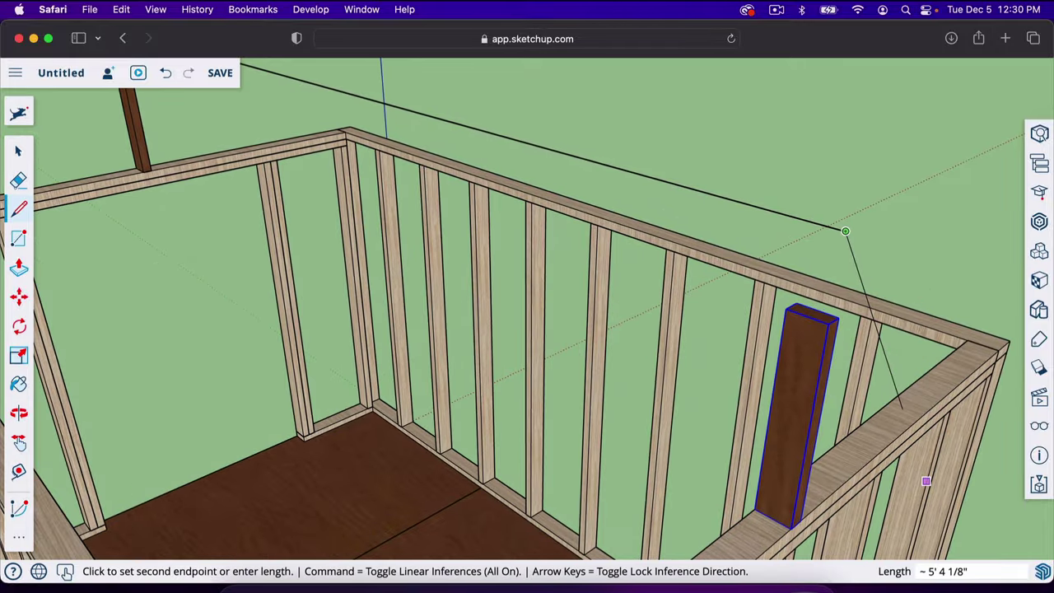
{"action": "left_click", "coordinate": [828, 323]}
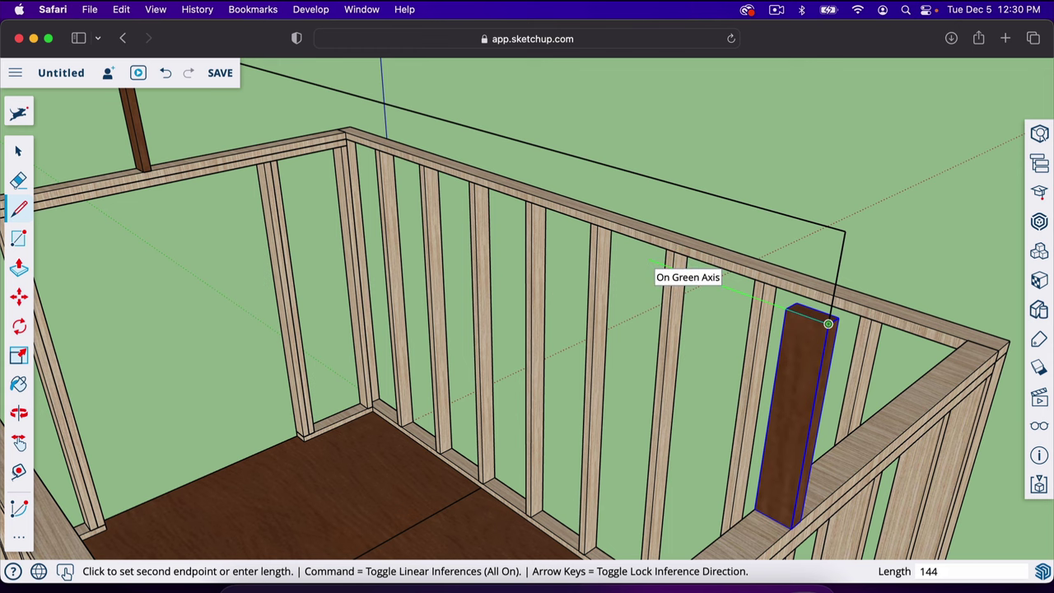
{"action": "left_click", "coordinate": [652, 263]}
Step: Paint the long vertical face spanning the two ridge studs with the Wood Veneer 01 material
{"action": "key", "text": "o"}
{"action": "left_click_drag", "start_coordinate": [634, 272], "coordinate": [637, 157]}
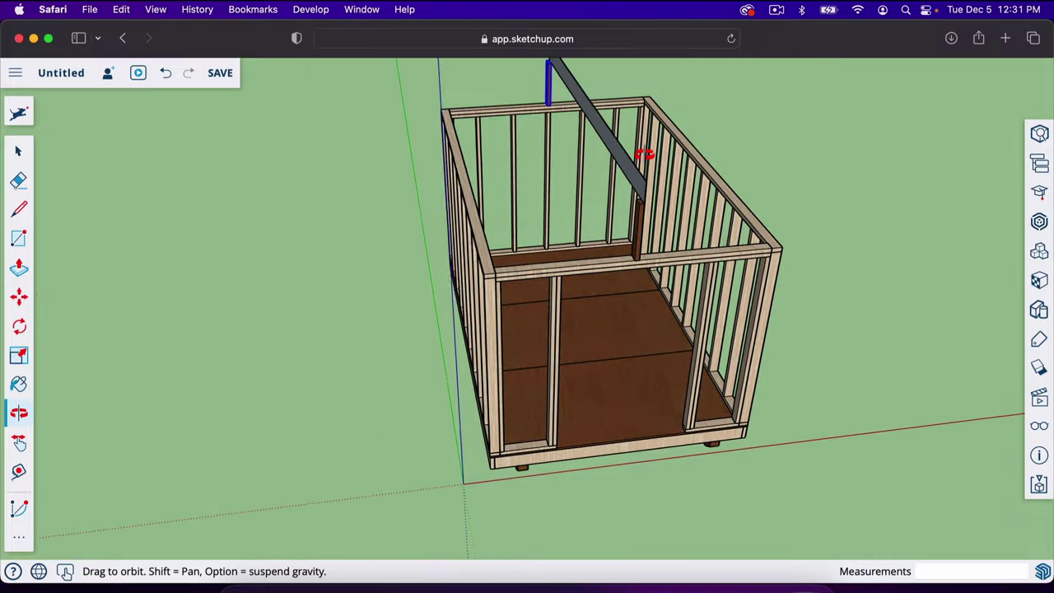
{"action": "scroll", "coordinate": [640, 156], "scroll_direction": "up", "scroll_amount": 5}
{"action": "scroll", "coordinate": [647, 217], "scroll_direction": "down", "scroll_amount": 5}
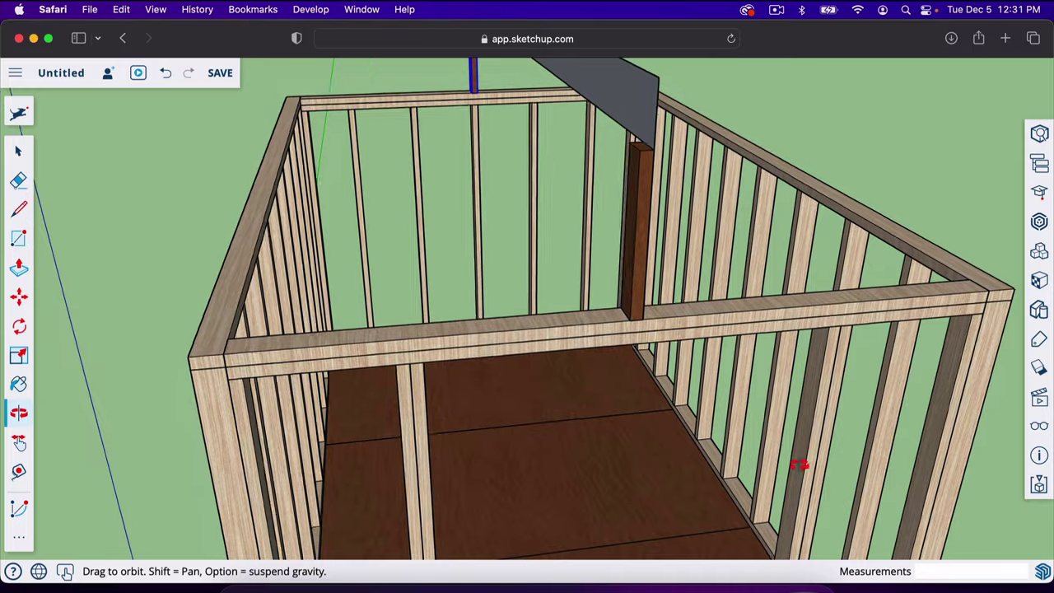
{"action": "mouse_move", "coordinate": [799, 464]}
{"action": "left_mouse_down"}
{"action": "mouse_move", "coordinate": [713, 470]}
{"action": "mouse_move", "coordinate": [761, 481]}
{"action": "mouse_move", "coordinate": [733, 518]}
{"action": "mouse_move", "coordinate": [700, 510]}
{"action": "mouse_move", "coordinate": [765, 212]}
{"action": "mouse_move", "coordinate": [756, 219]}
{"action": "left_mouse_up"}
{"action": "scroll", "coordinate": [757, 219], "scroll_direction": "up", "scroll_amount": 3}
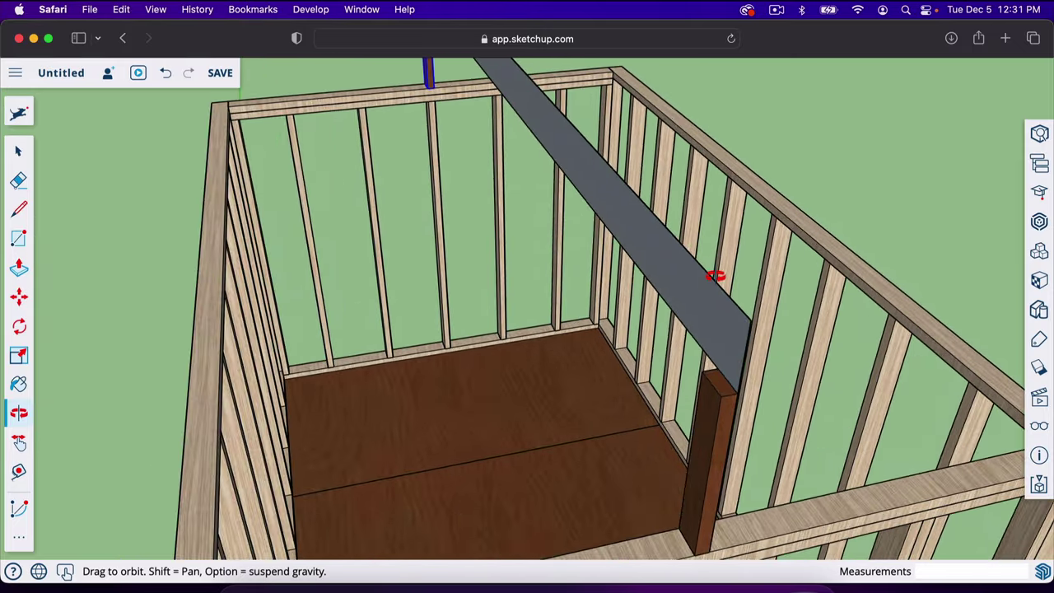
{"action": "mouse_move", "coordinate": [712, 290]}
{"action": "left_mouse_down"}
{"action": "mouse_move", "coordinate": [628, 357]}
{"action": "mouse_move", "coordinate": [651, 359]}
{"action": "left_mouse_up"}
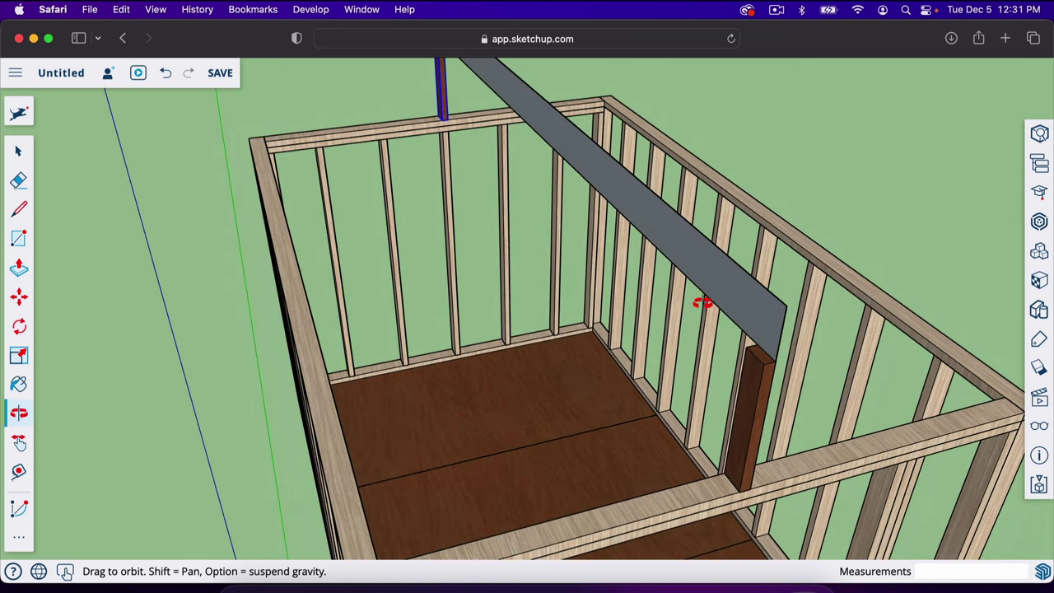
{"action": "scroll", "coordinate": [735, 284], "scroll_direction": "up", "scroll_amount": 3}
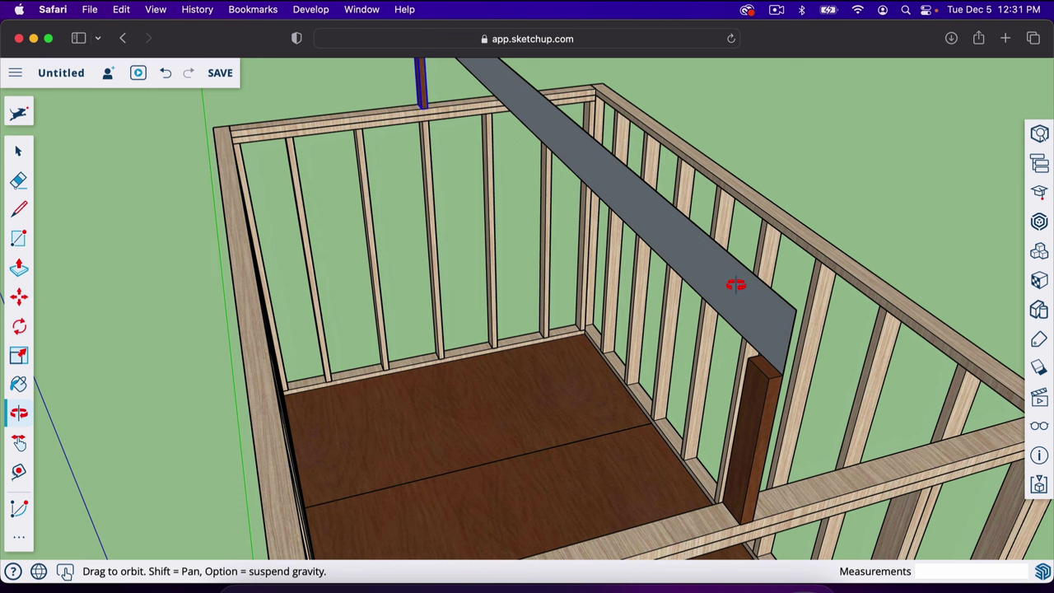
{"action": "key", "text": "space"}
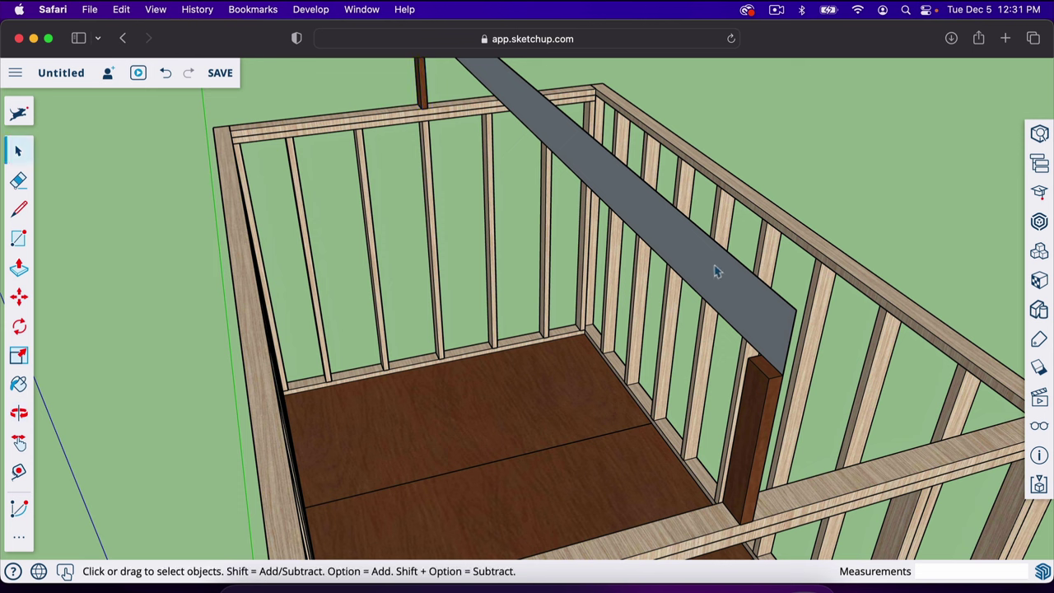
{"action": "key", "text": "b"}
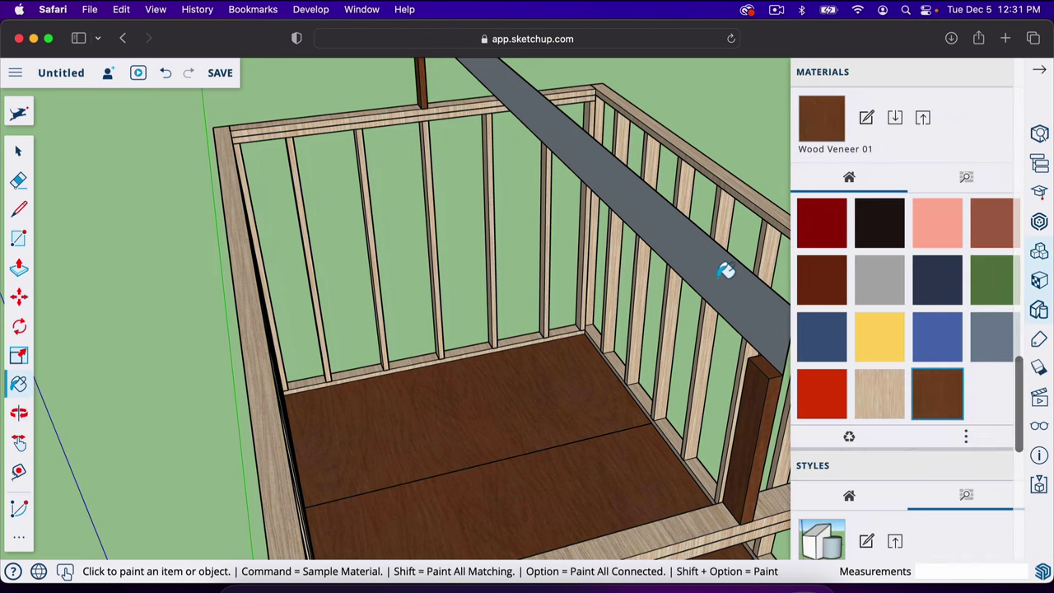
{"action": "left_click", "coordinate": [761, 285]}
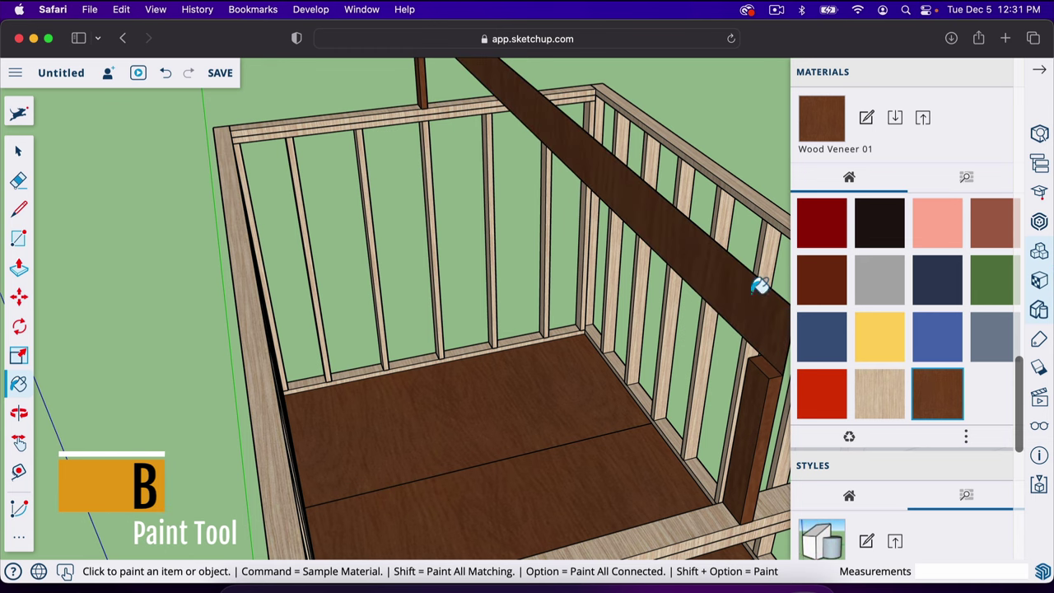
{"action": "left_click", "coordinate": [1041, 72]}
Step: Push/Pull the painted long face 1.5" to form a board resting on top of the ridge studs
{"action": "middle_click_drag", "start_coordinate": [724, 287], "coordinate": [725, 288]}
{"action": "key", "text": "p"}
{"action": "left_click", "coordinate": [730, 301]}
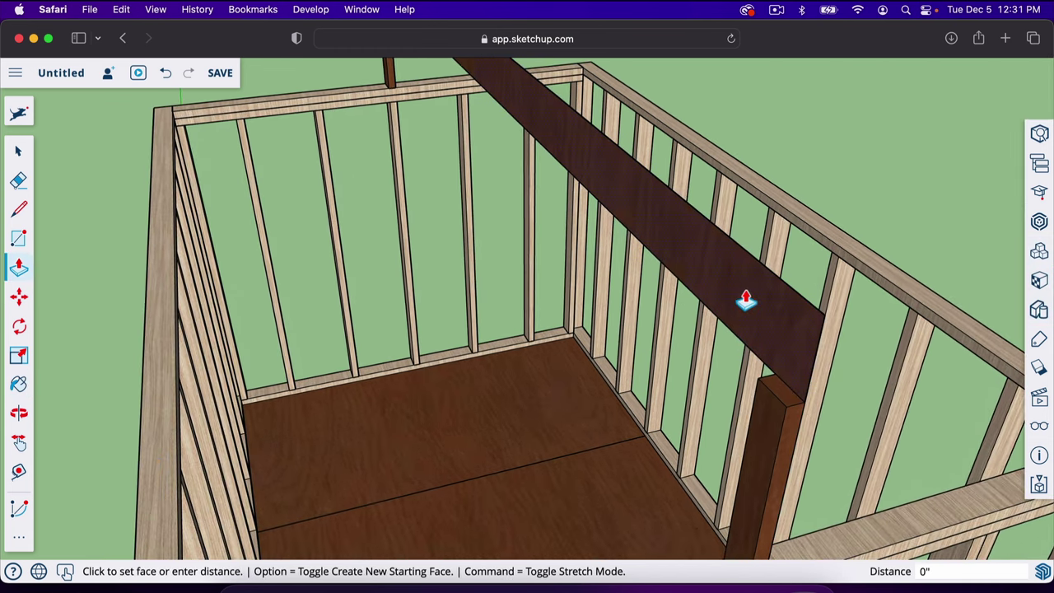
{"action": "type", "text": "1."}
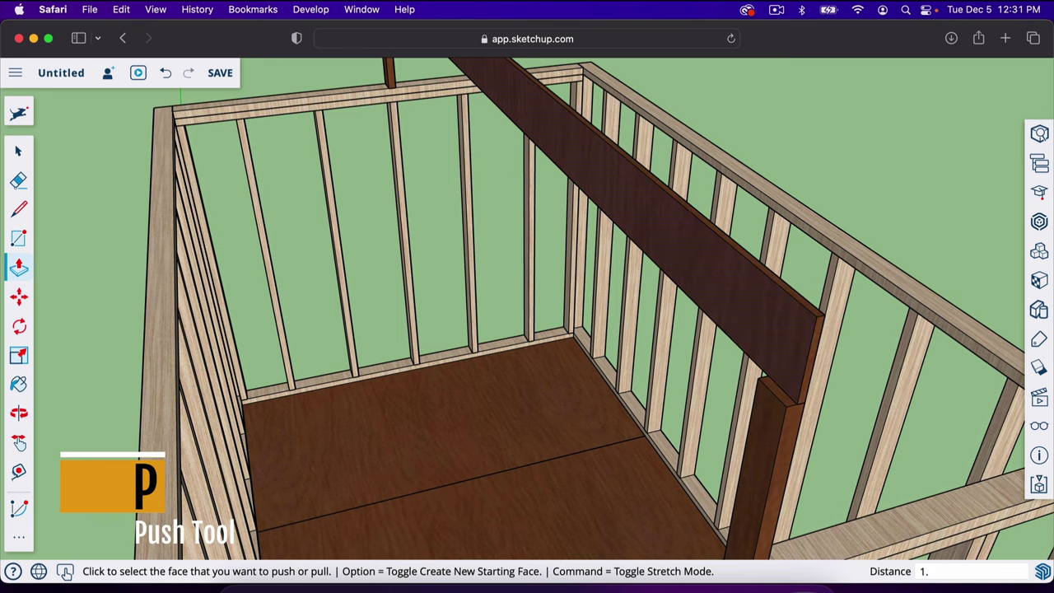
{"action": "type", "text": "5"}
{"action": "key", "text": "Return"}
{"action": "scroll", "coordinate": [758, 348], "scroll_direction": "down", "scroll_amount": 5}
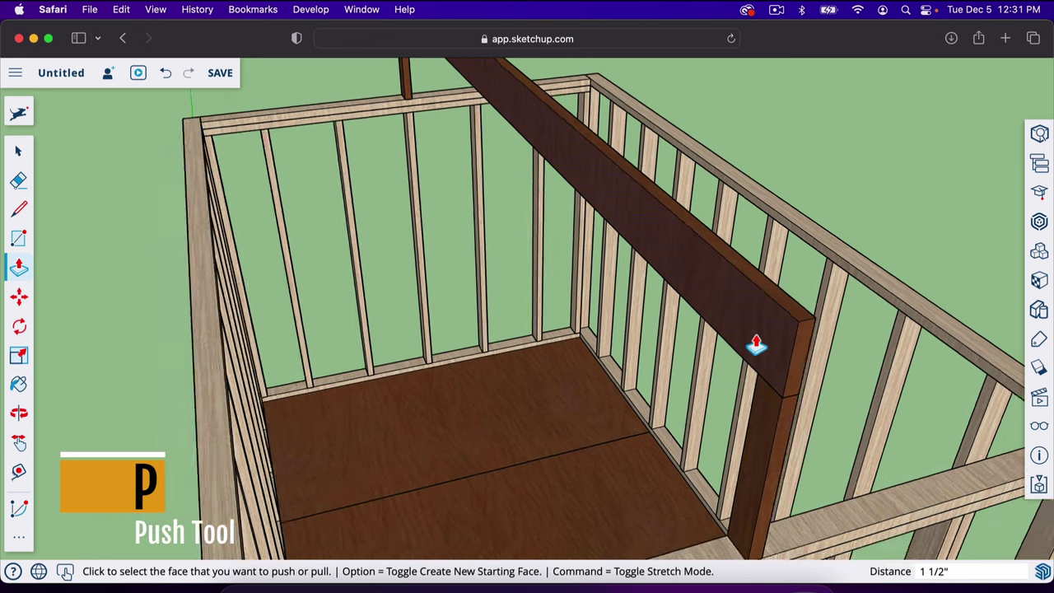
Step: Make the whole long board on top of the ridge studs a component with the definition "ridge board"
{"action": "key", "text": "o"}
{"action": "left_click_drag", "start_coordinate": [749, 342], "coordinate": [475, 282]}
{"action": "key", "text": "space"}
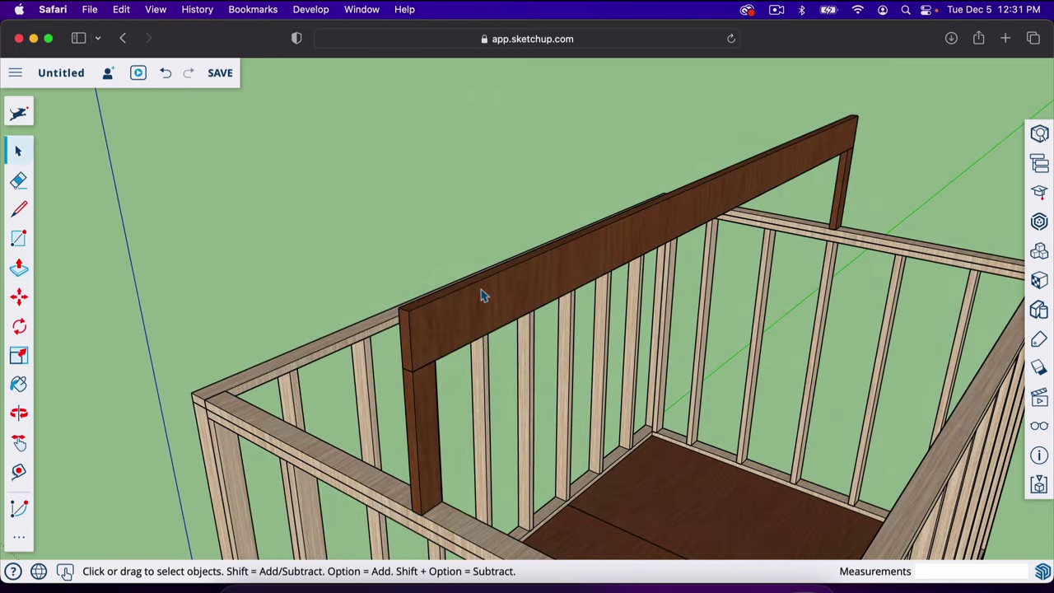
{"action": "left_click", "coordinate": [483, 297]}
{"action": "right_click", "coordinate": [483, 296]}
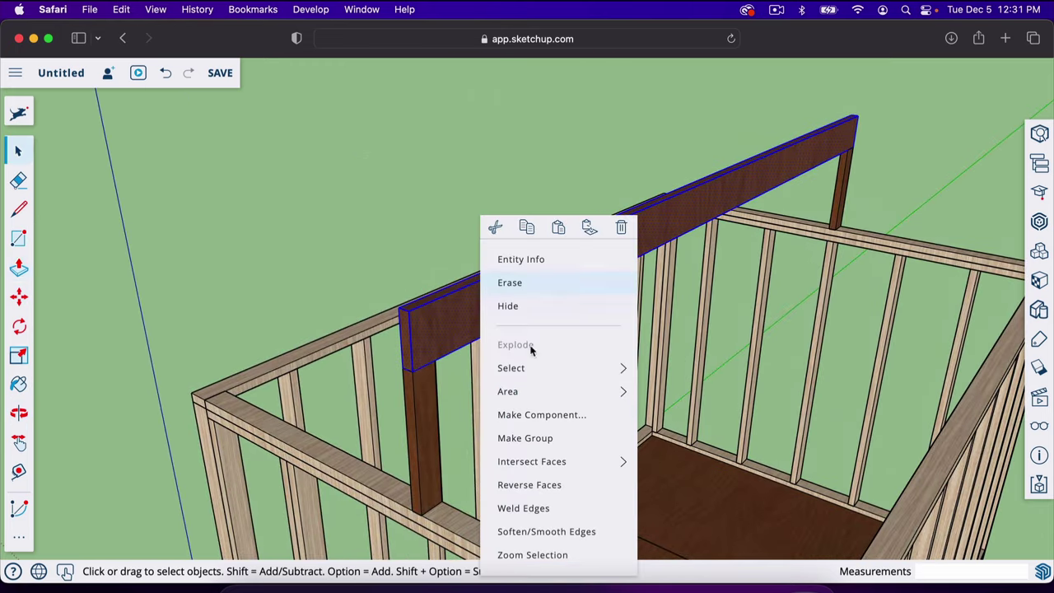
{"action": "left_click", "coordinate": [576, 414]}
{"action": "type", "text": "ridge"}
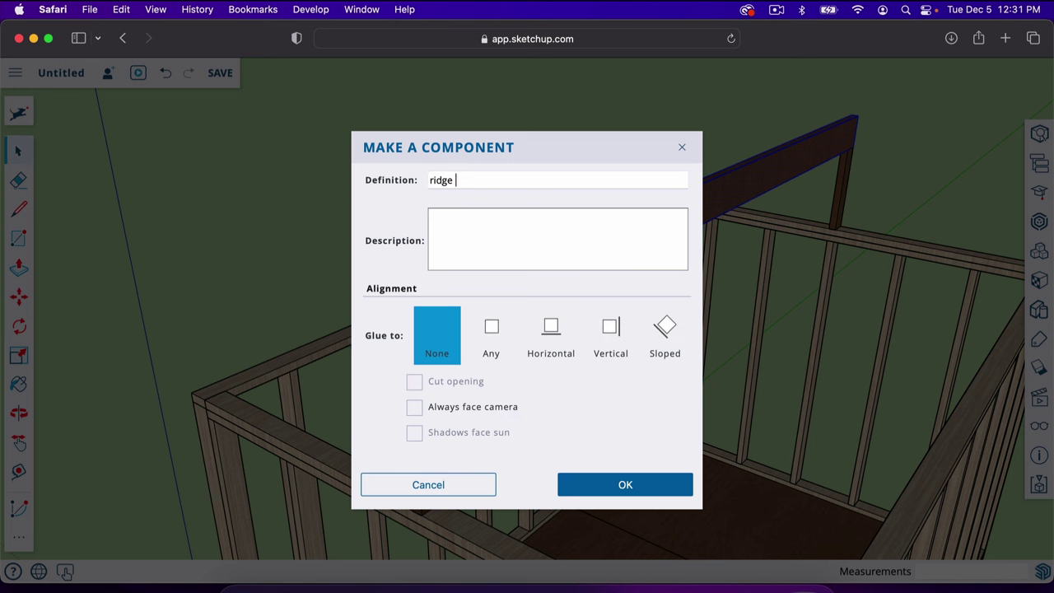
{"action": "type", "text": " board"}
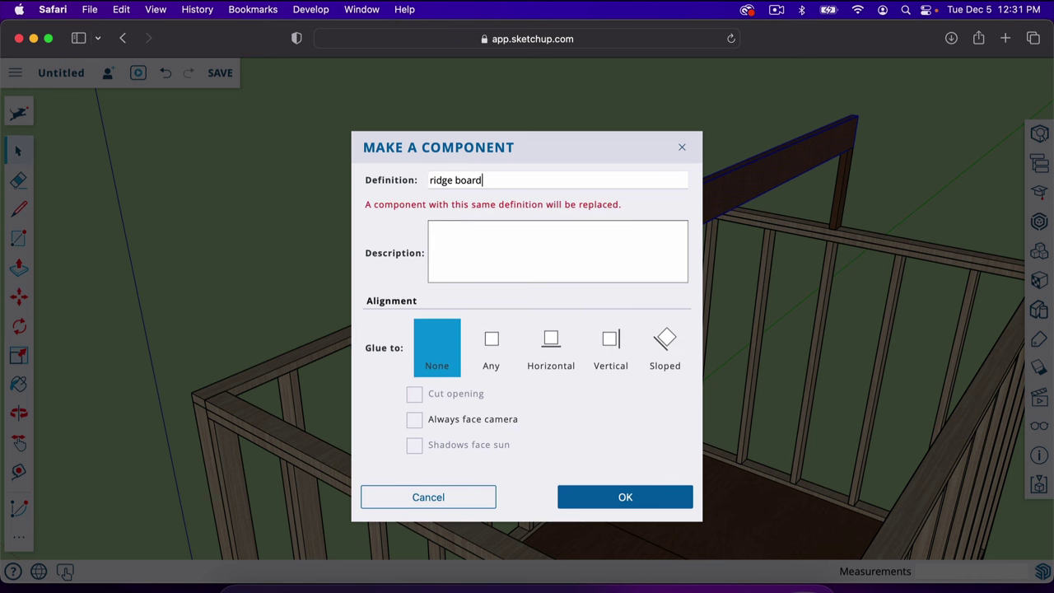
{"action": "key", "text": "Return"}
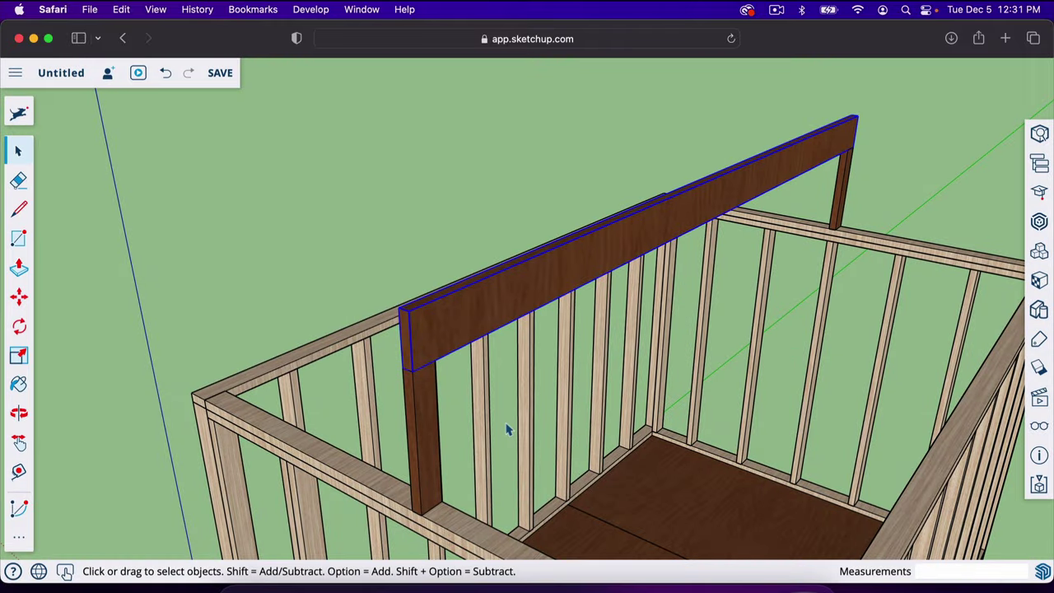
{"action": "left_click", "coordinate": [508, 429]}
{"action": "middle_click_drag", "start_coordinate": [508, 429], "coordinate": [551, 365]}
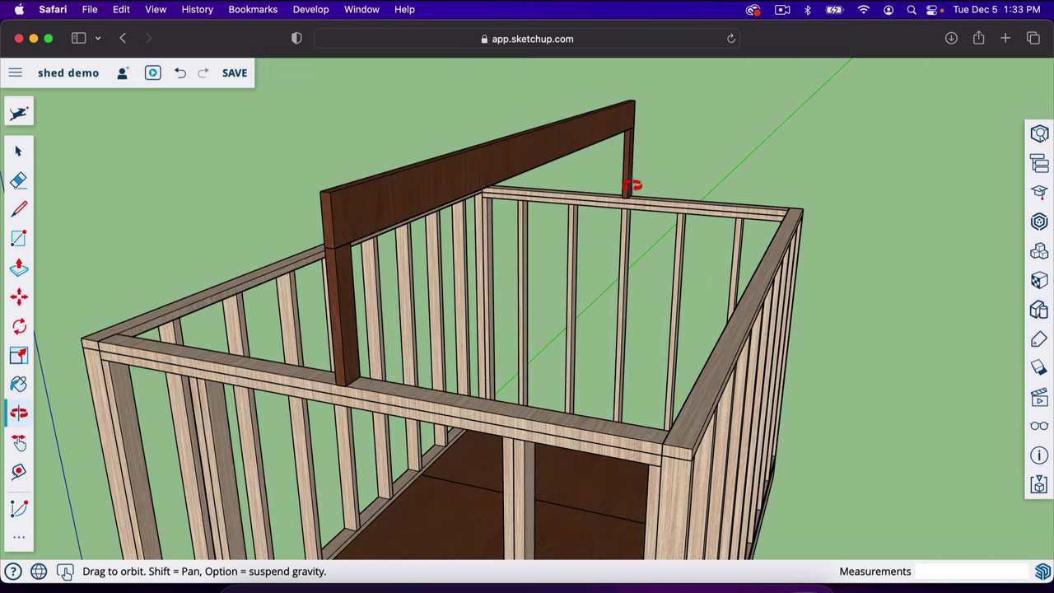
Step: Draw a closed vertical outline 5.5" high and 72" long along the red axis, starting from the ridge board's front top corner
{"action": "middle_click_drag", "start_coordinate": [630, 183], "coordinate": [623, 185]}
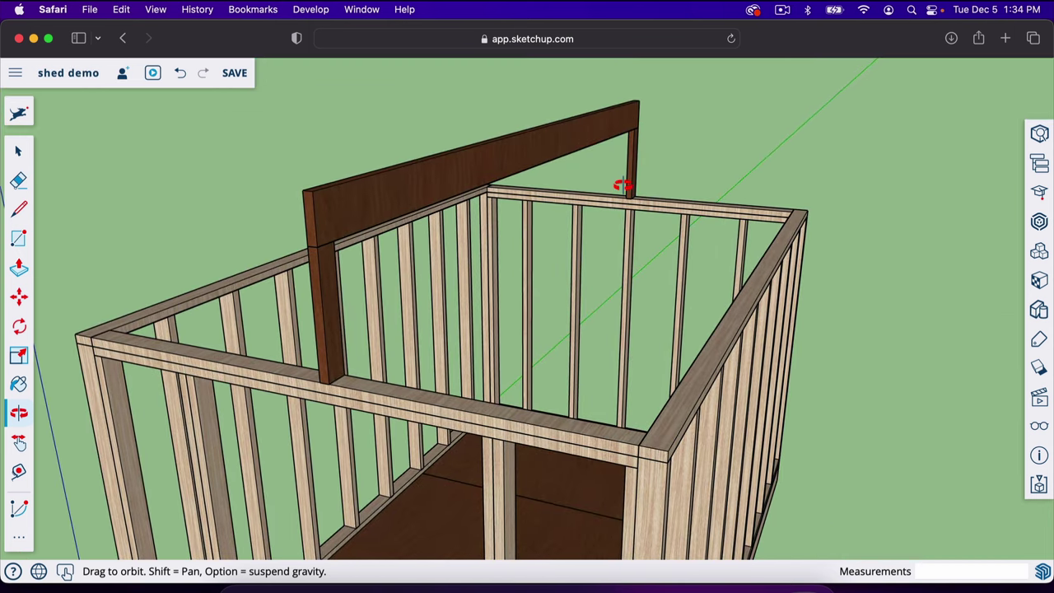
{"action": "middle_click_drag", "start_coordinate": [584, 214], "coordinate": [630, 207]}
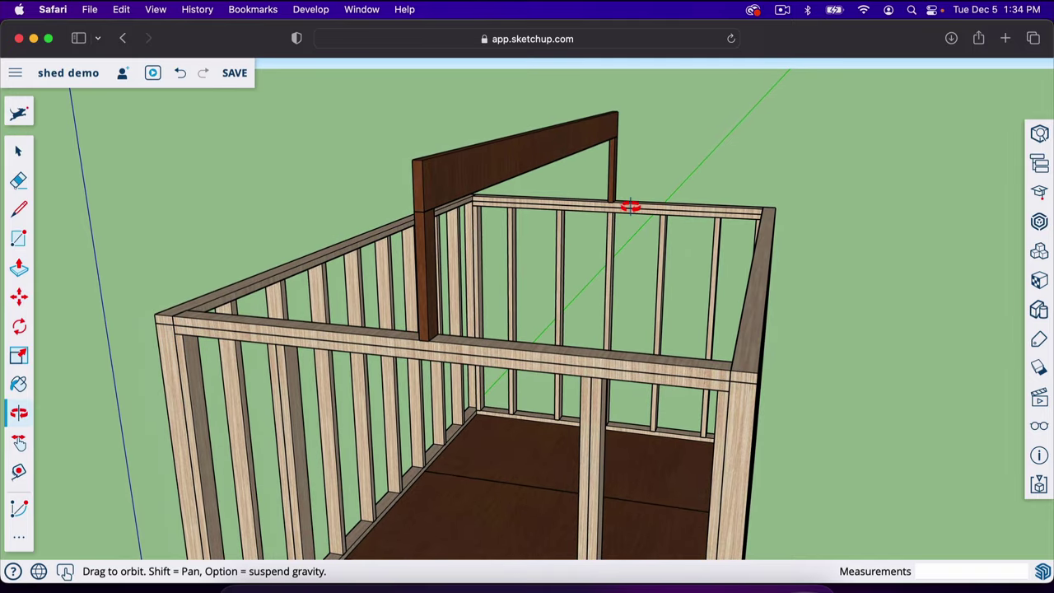
{"action": "left_click_drag", "start_coordinate": [629, 207], "coordinate": [628, 206]}
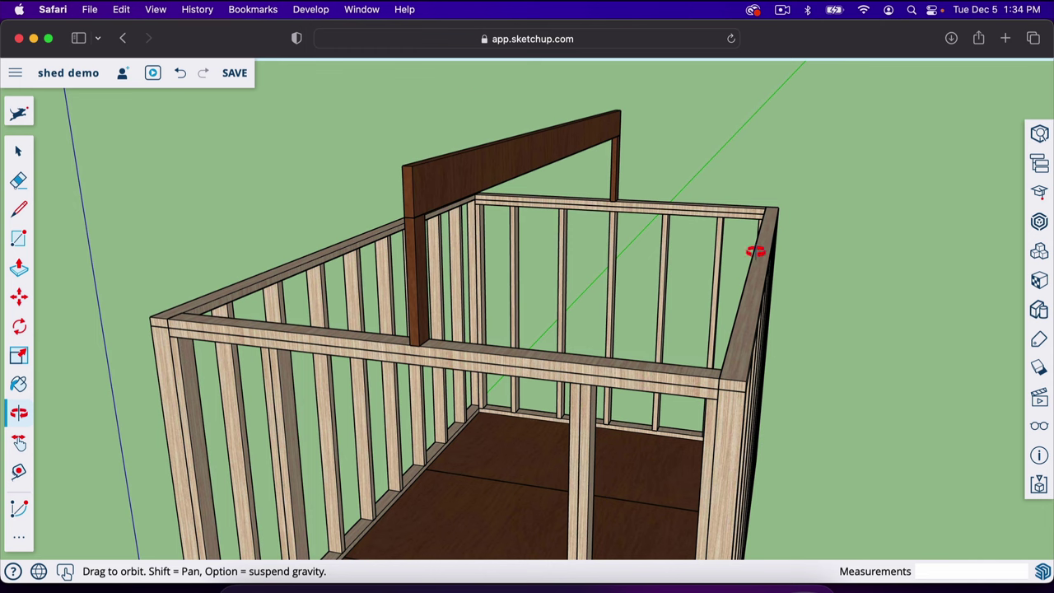
{"action": "left_click_drag", "start_coordinate": [494, 161], "coordinate": [488, 198]}
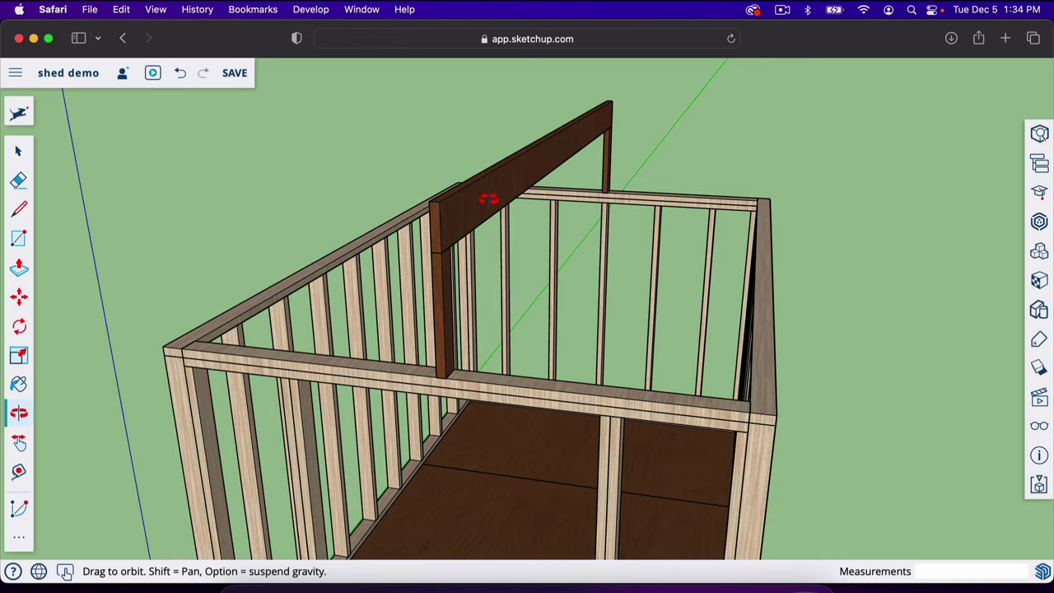
{"action": "key", "text": "l"}
{"action": "left_click", "coordinate": [439, 202]}
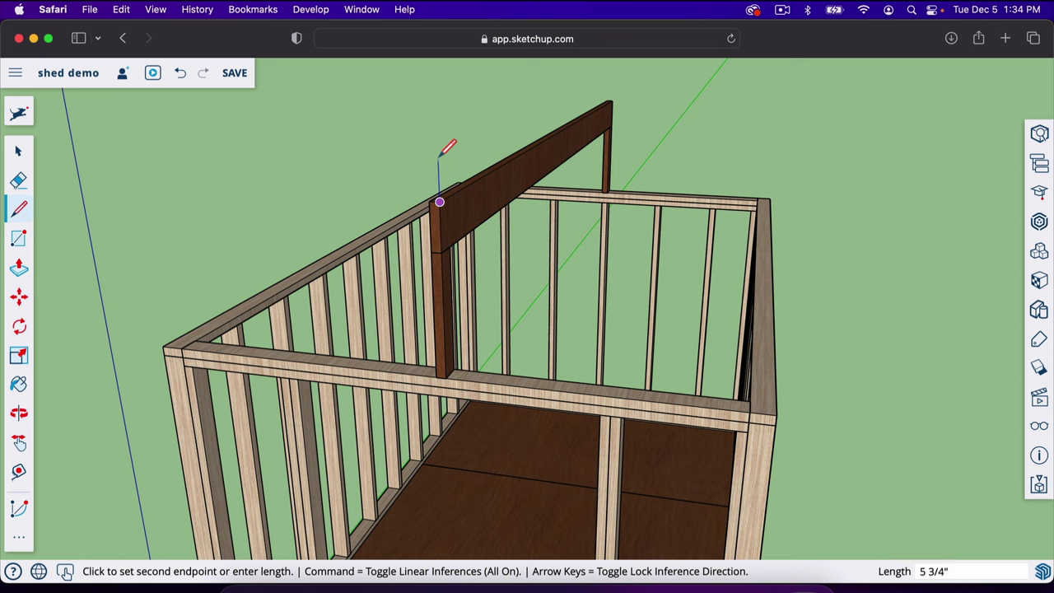
{"action": "type", "text": "5.5"}
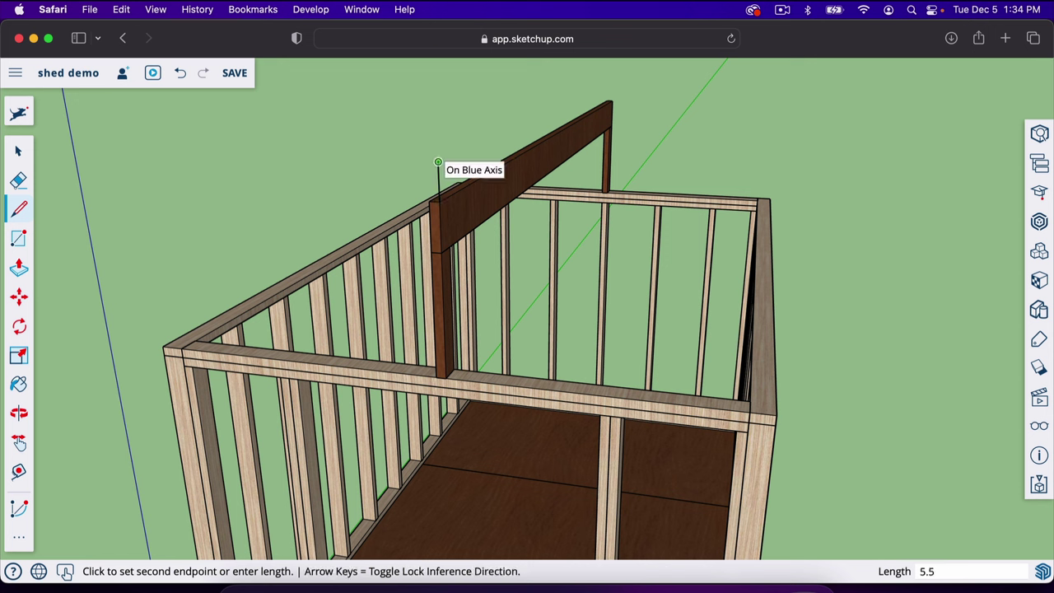
{"action": "key", "text": "Return"}
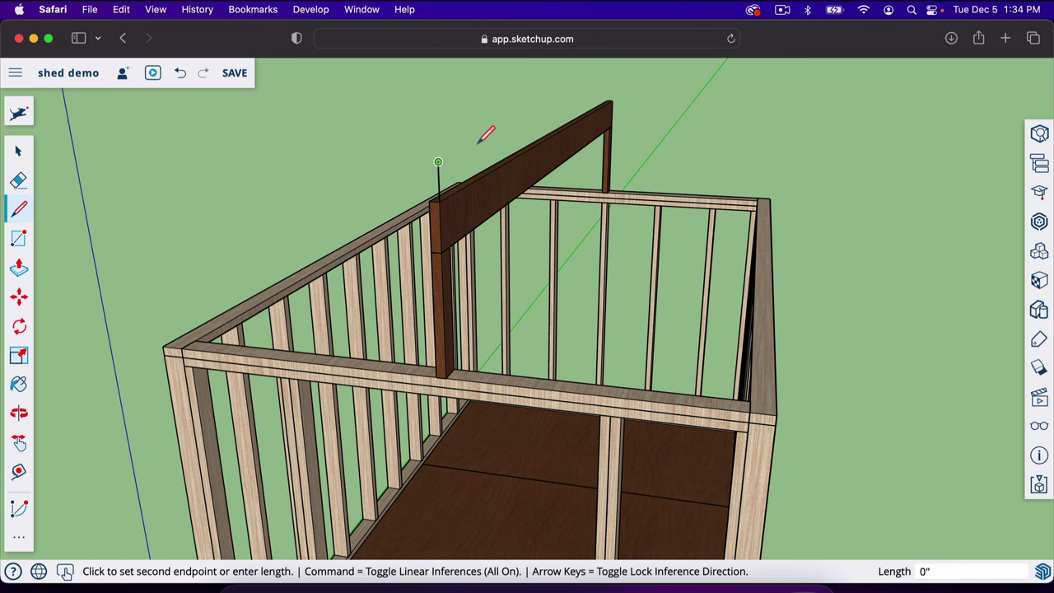
{"action": "type", "text": "72"}
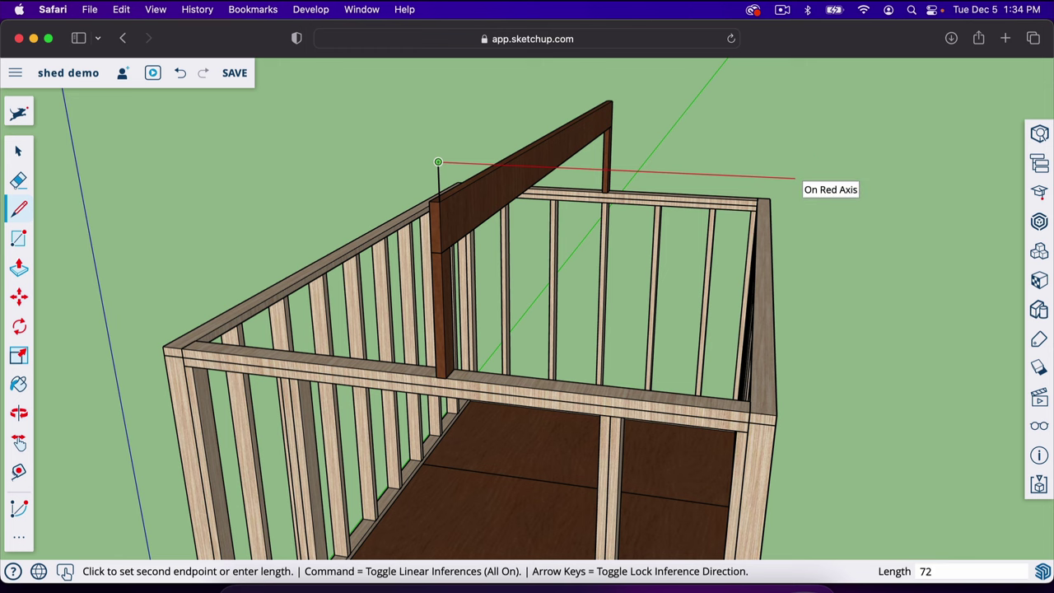
{"action": "key", "text": "Return"}
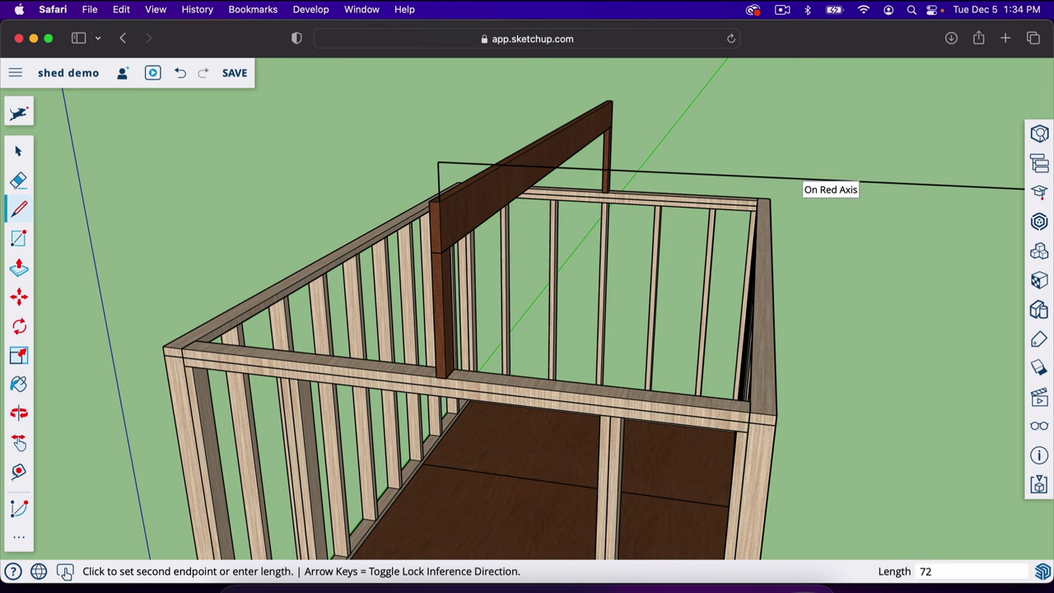
{"action": "scroll", "coordinate": [987, 185], "scroll_direction": "down", "scroll_amount": 3}
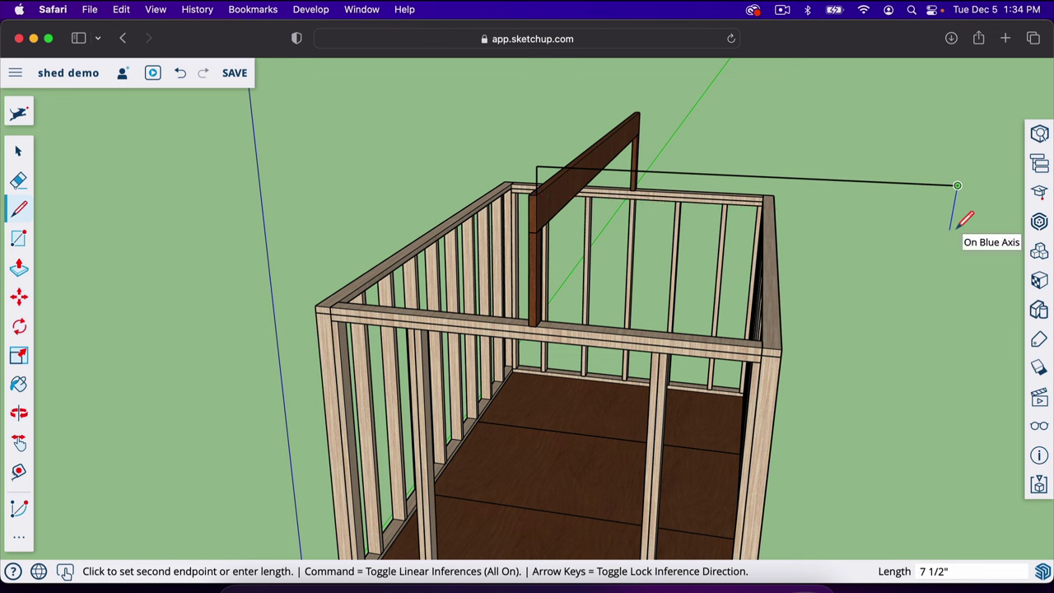
{"action": "left_click", "coordinate": [950, 216]}
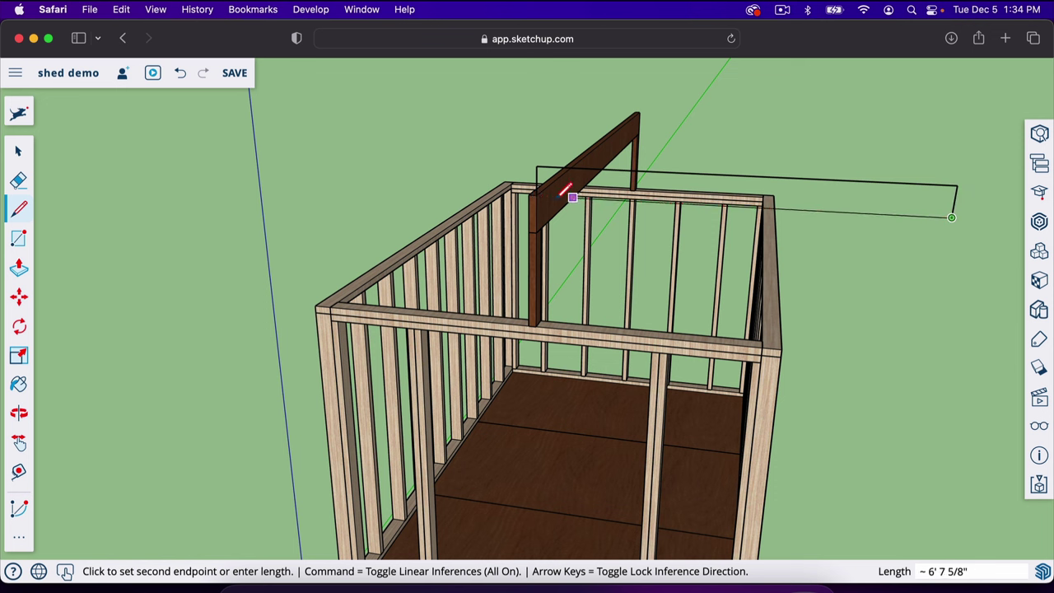
{"action": "left_click", "coordinate": [543, 193]}
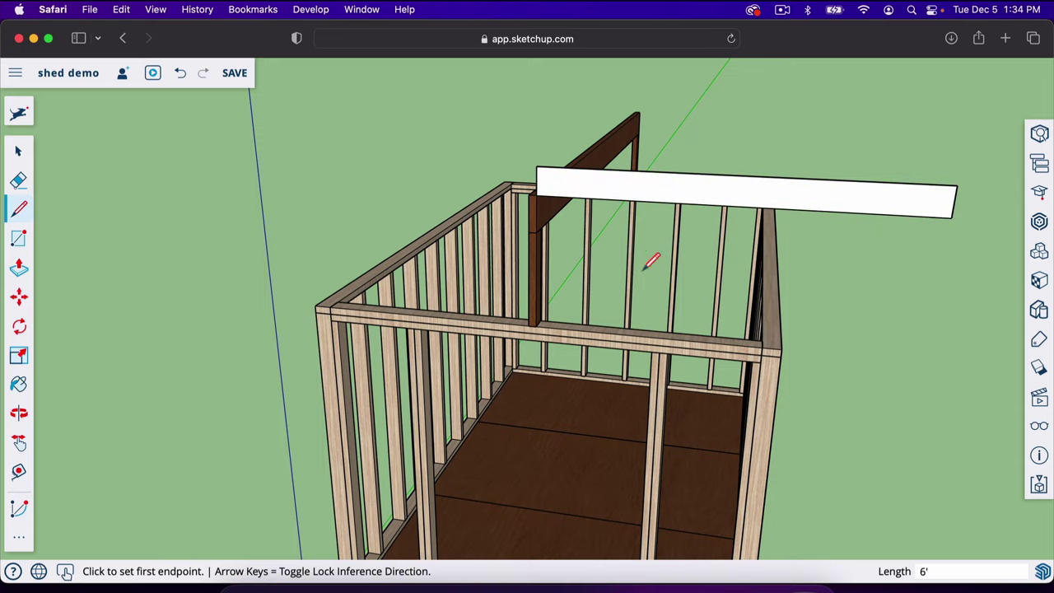
Step: Paint the new 72" long rafter face with the same dark wood material as the ridge board
{"action": "key", "text": "o"}
{"action": "mouse_move", "coordinate": [697, 294]}
{"action": "left_mouse_down"}
{"action": "mouse_move", "coordinate": [393, 321]}
{"action": "mouse_move", "coordinate": [207, 301]}
{"action": "left_mouse_up"}
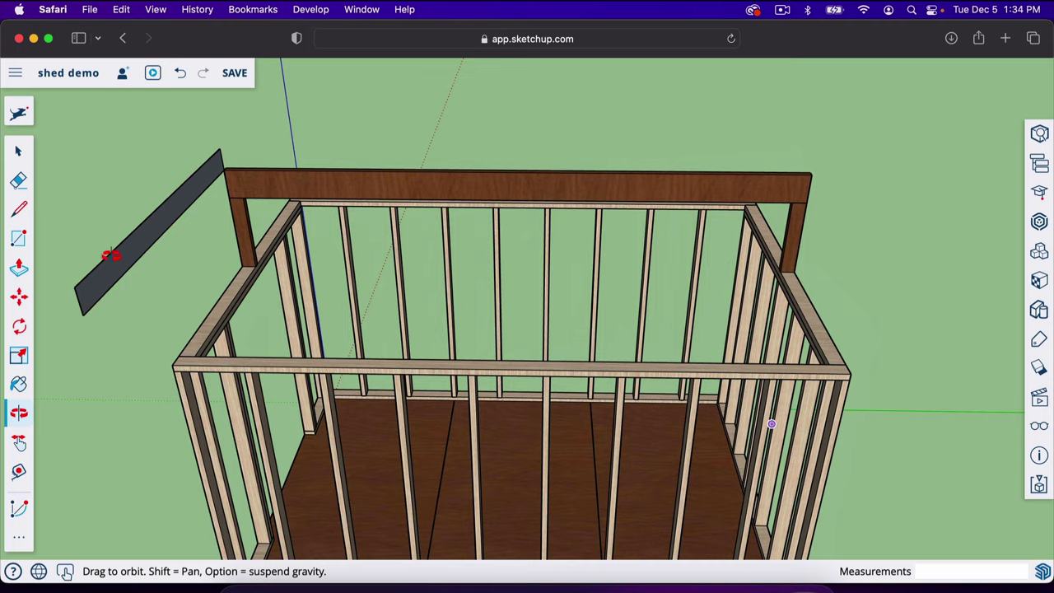
{"action": "scroll", "coordinate": [110, 255], "scroll_direction": "up", "scroll_amount": 5}
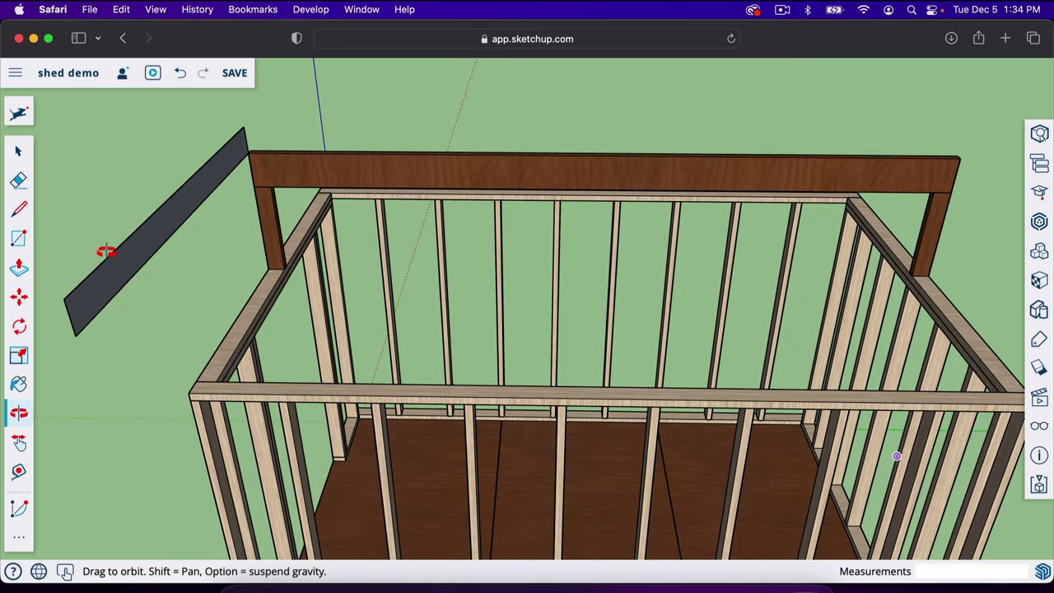
{"action": "key", "text": "b"}
{"action": "left_click", "coordinate": [153, 228]}
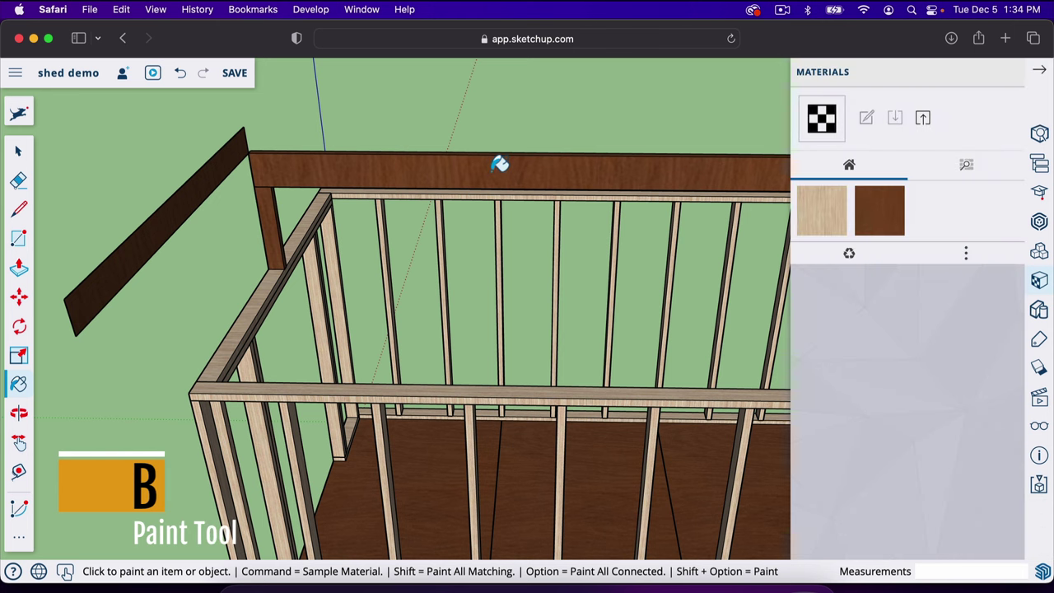
{"action": "left_click", "coordinate": [1038, 70]}
Step: Push/Pull the painted rafter face 1.5" to form a board
{"action": "key", "text": "p"}
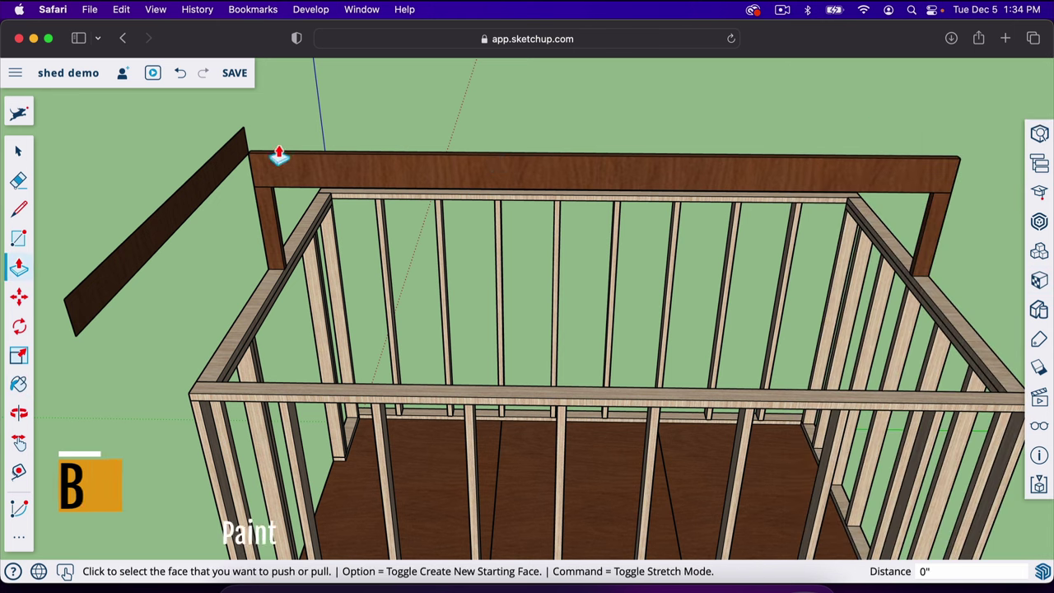
{"action": "left_click", "coordinate": [207, 179]}
{"action": "left_click", "coordinate": [217, 184]}
{"action": "type", "text": "1."}
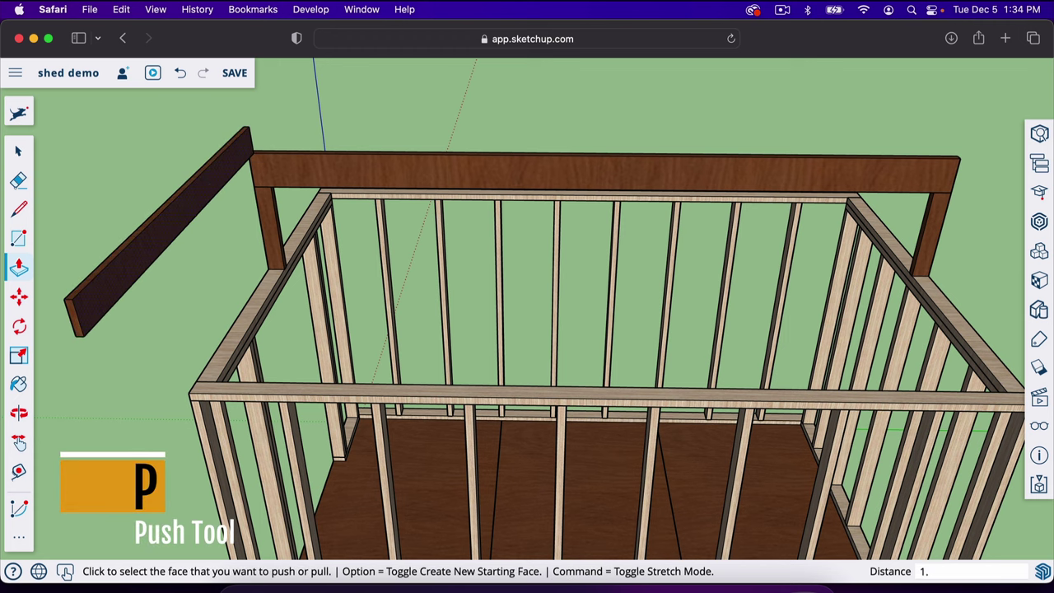
{"action": "type", "text": "5"}
{"action": "key", "text": "Return"}
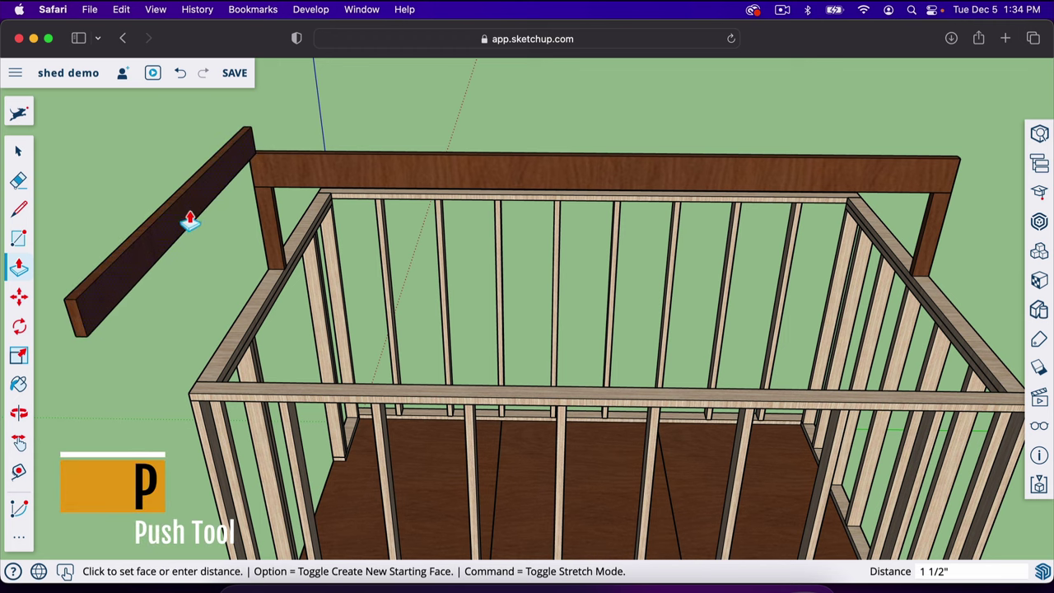
Step: Rotate the whole rafter board 26.6 degrees downward about its lower corner at the ridge board, for a 6:12 roof pitch
{"action": "middle_click_drag", "start_coordinate": [189, 219], "coordinate": [578, 207]}
{"action": "left_click", "coordinate": [541, 229]}
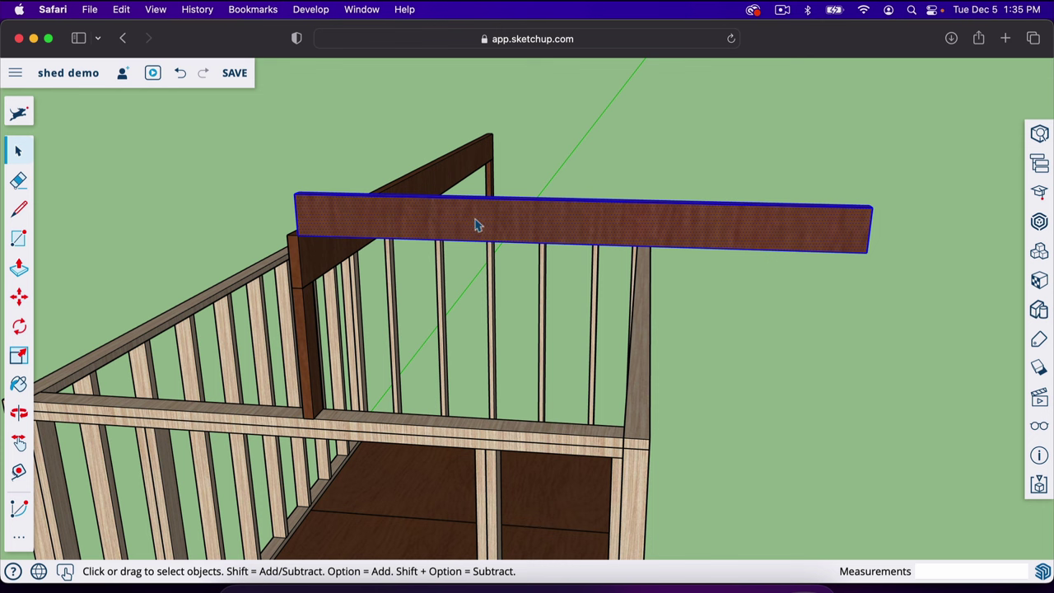
{"action": "key", "text": "q"}
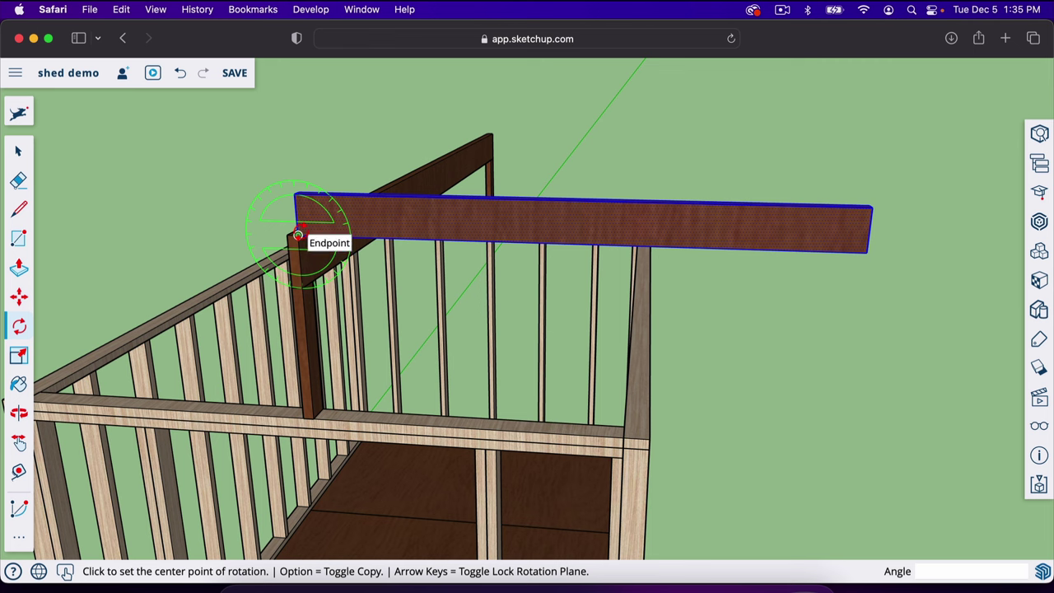
{"action": "left_click", "coordinate": [298, 235]}
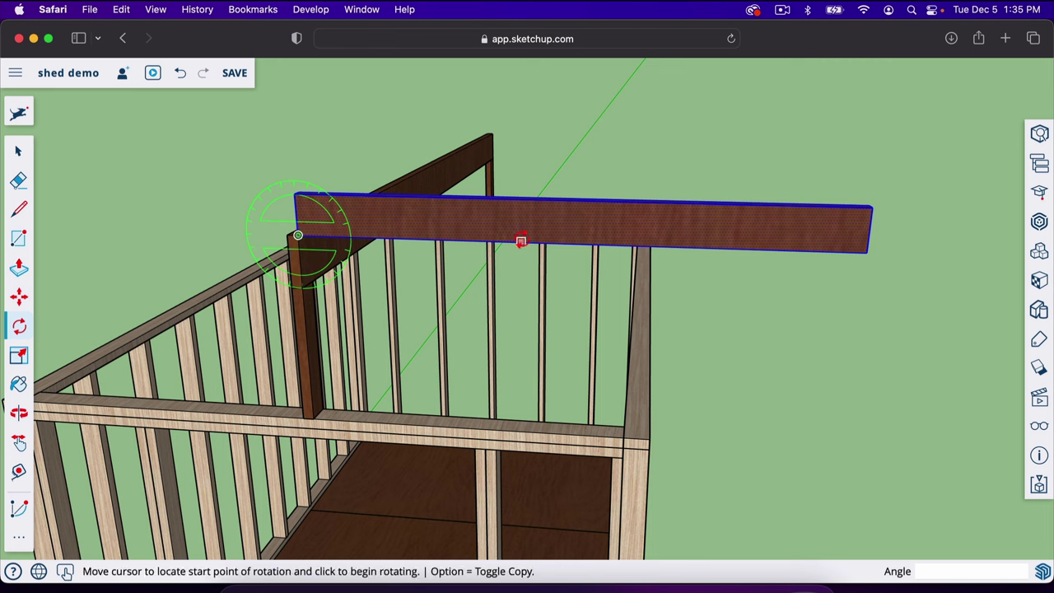
{"action": "left_click", "coordinate": [521, 242]}
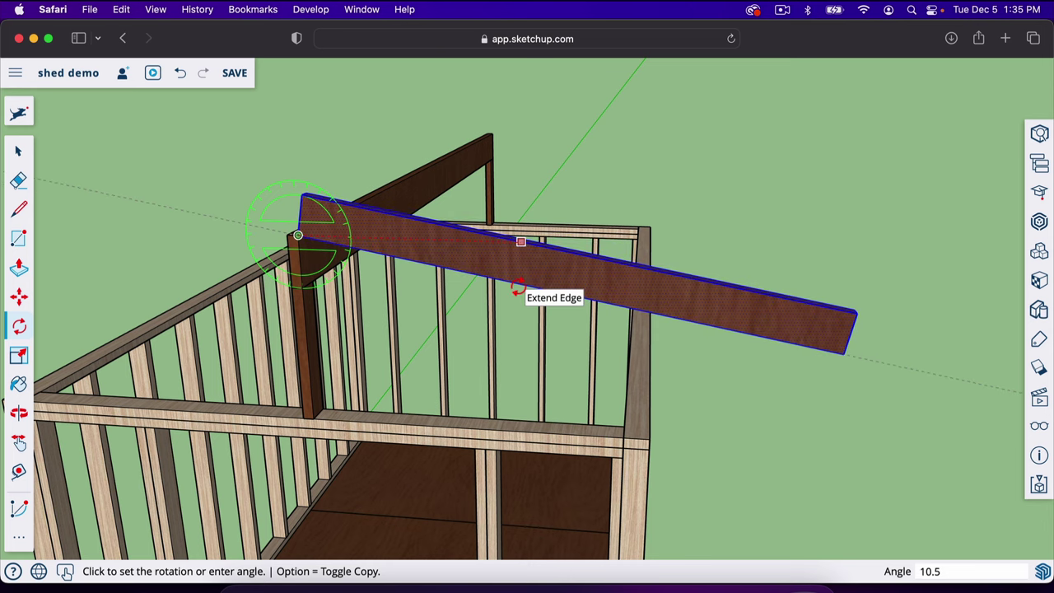
{"action": "type", "text": "26.6"}
{"action": "key", "text": "Return"}
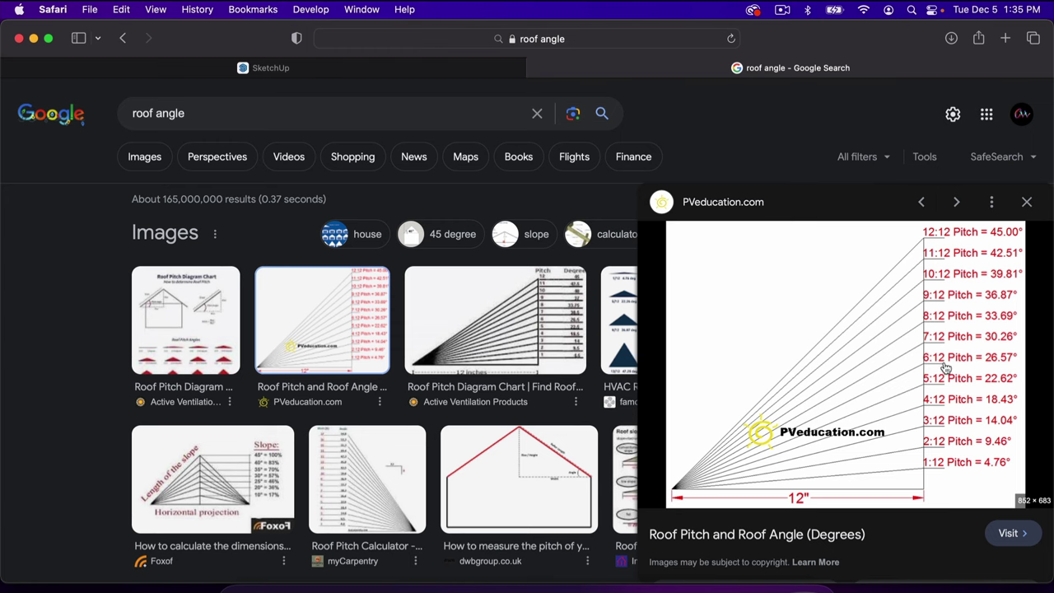
{"action": "left_click", "coordinate": [536, 69]}
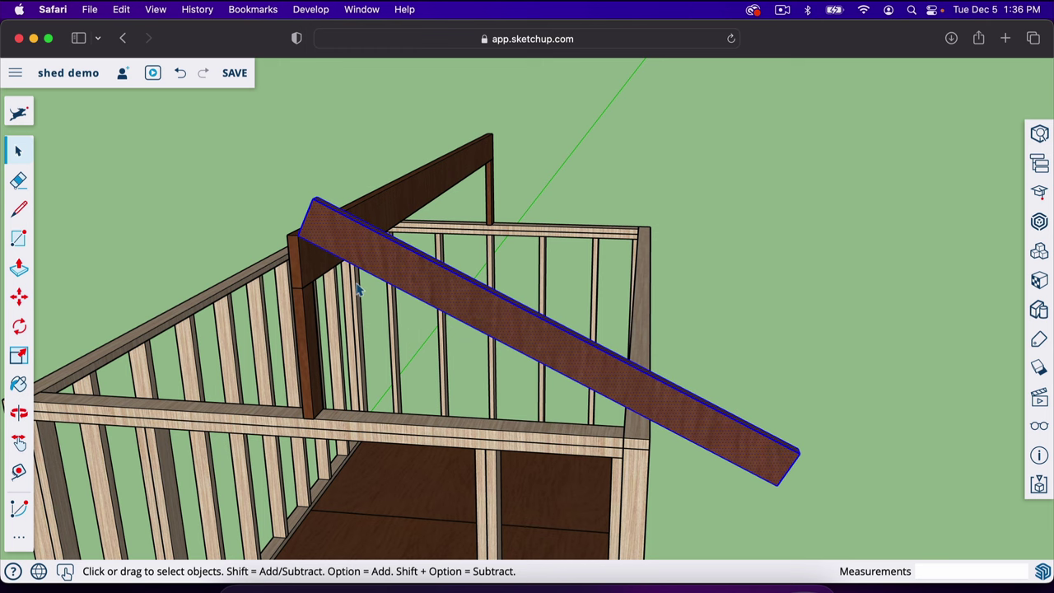
Step: Draw a vertical line on the rafter's face from the upper corner of its ridge end down to its lower edge
{"action": "middle_click_drag", "start_coordinate": [392, 329], "coordinate": [461, 152]}
{"action": "key", "text": "l"}
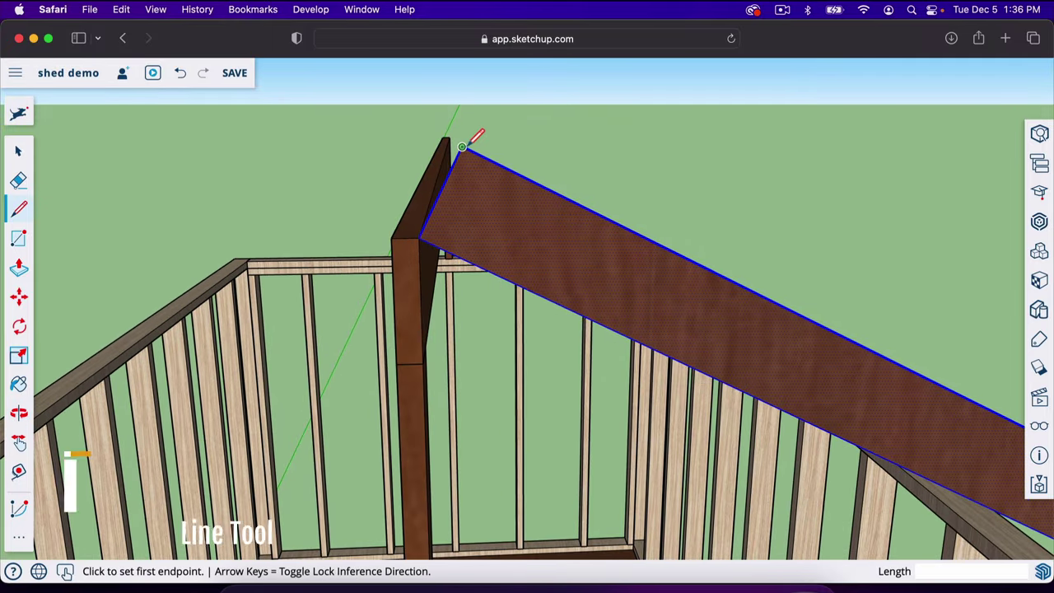
{"action": "left_click", "coordinate": [462, 147]}
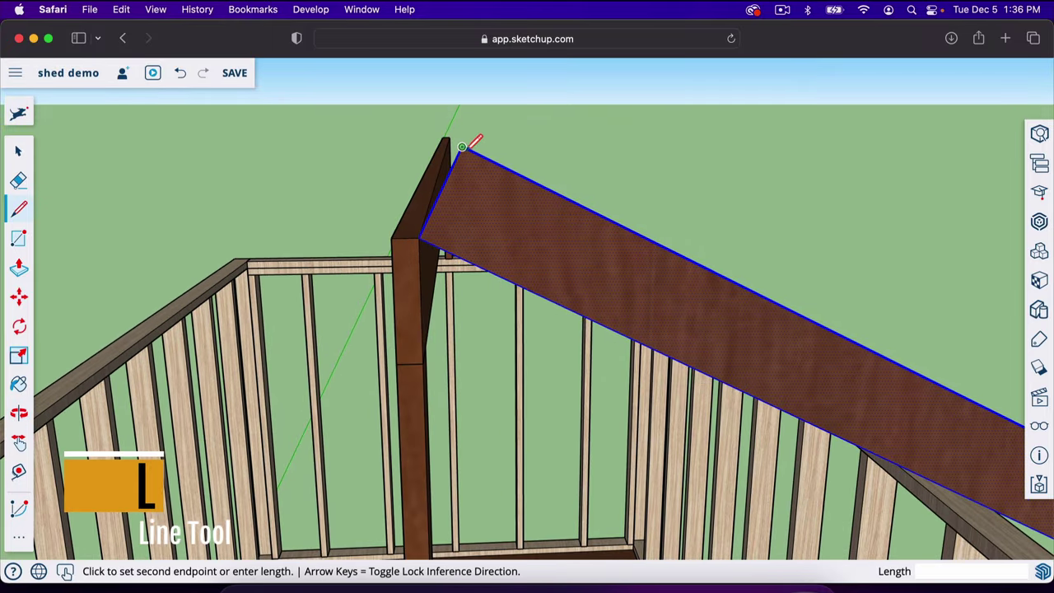
{"action": "left_click", "coordinate": [464, 258]}
Step: Push/Pull the triangular piece at the rafter's ridge end through the 1.5" thickness to leave a vertical cut
{"action": "key", "text": "p"}
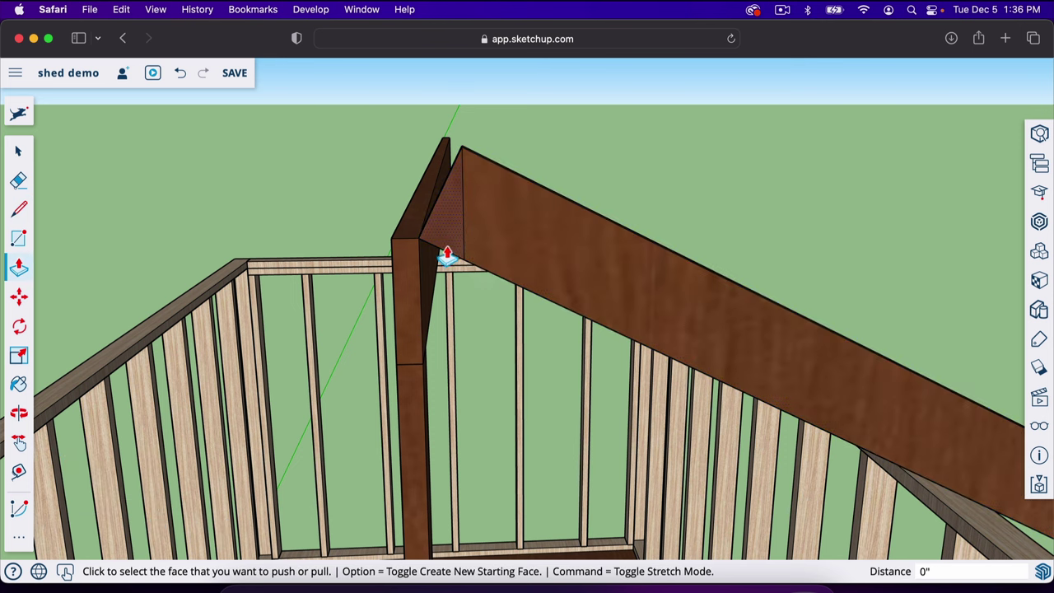
{"action": "left_click", "coordinate": [447, 257]}
{"action": "left_click", "coordinate": [447, 252]}
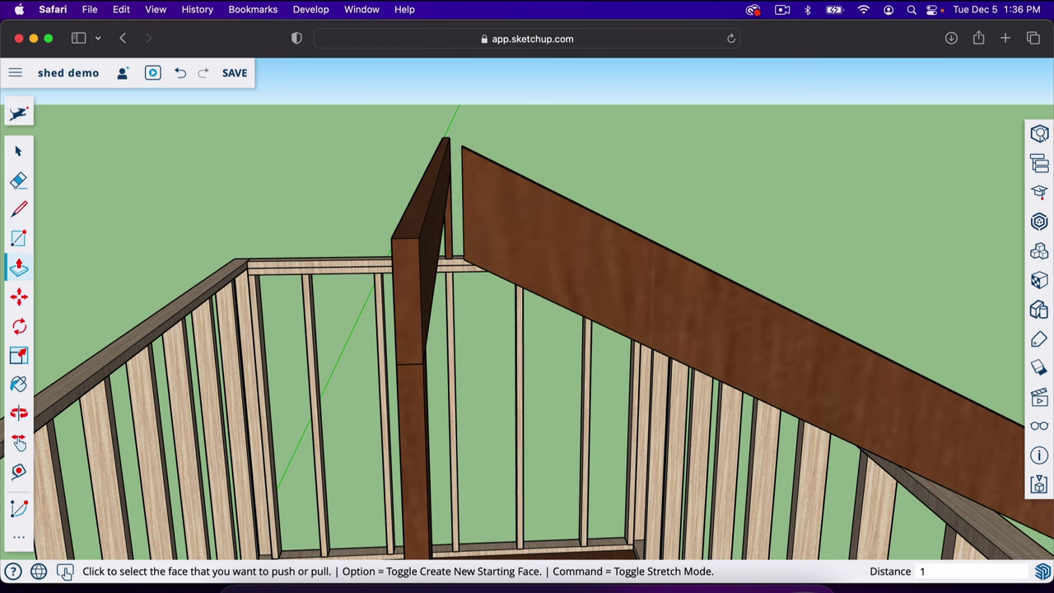
{"action": "left_click", "coordinate": [461, 251]}
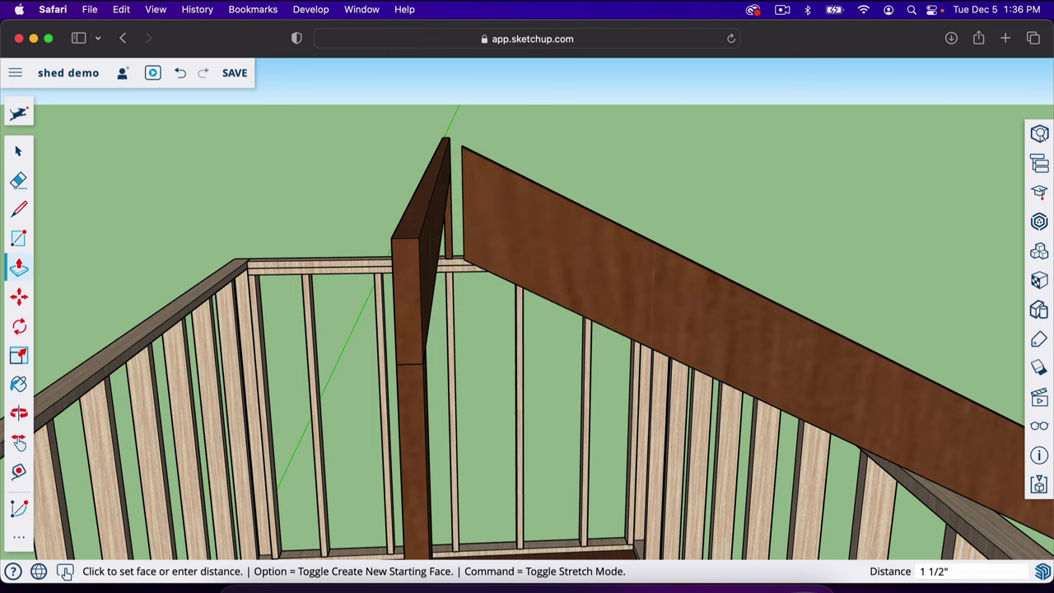
Step: Select the whole sloped rafter board that has the vertical cut at its ridge end
{"action": "mouse_move", "coordinate": [445, 239]}
{"action": "middle_mouse_down"}
{"action": "mouse_move", "coordinate": [470, 238]}
{"action": "mouse_move", "coordinate": [433, 235]}
{"action": "mouse_move", "coordinate": [450, 230]}
{"action": "middle_mouse_up"}
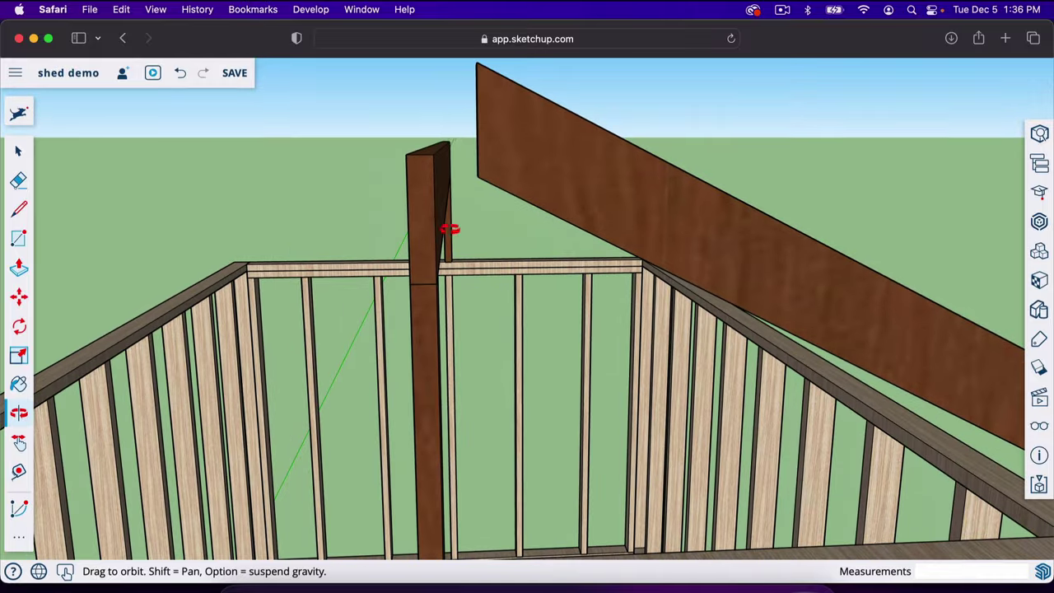
{"action": "middle_click_drag", "start_coordinate": [512, 207], "coordinate": [474, 239]}
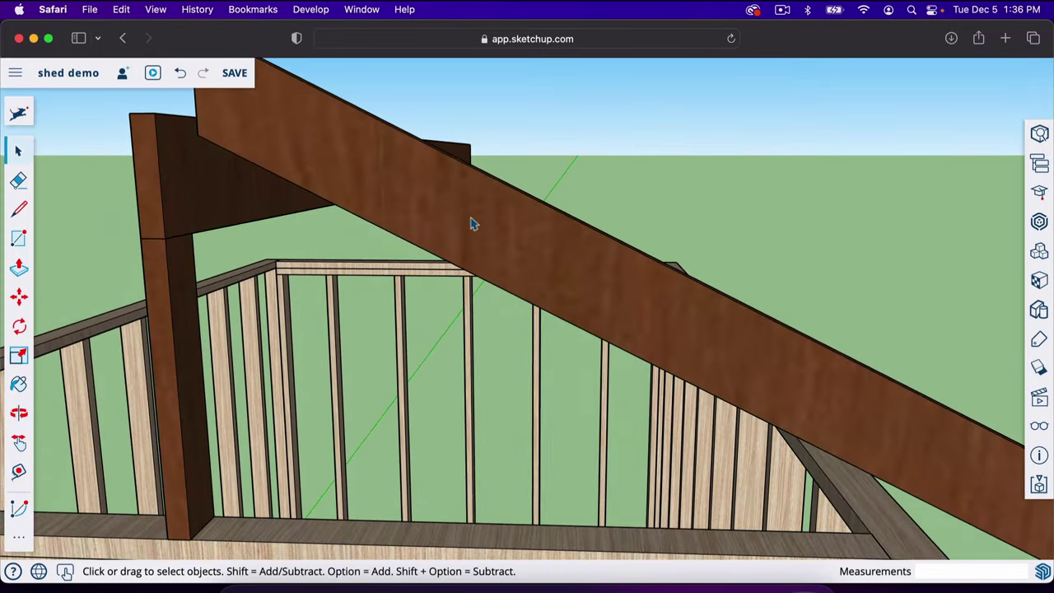
{"action": "left_click", "coordinate": [471, 223]}
{"action": "scroll", "coordinate": [536, 323], "scroll_direction": "down", "scroll_amount": 5}
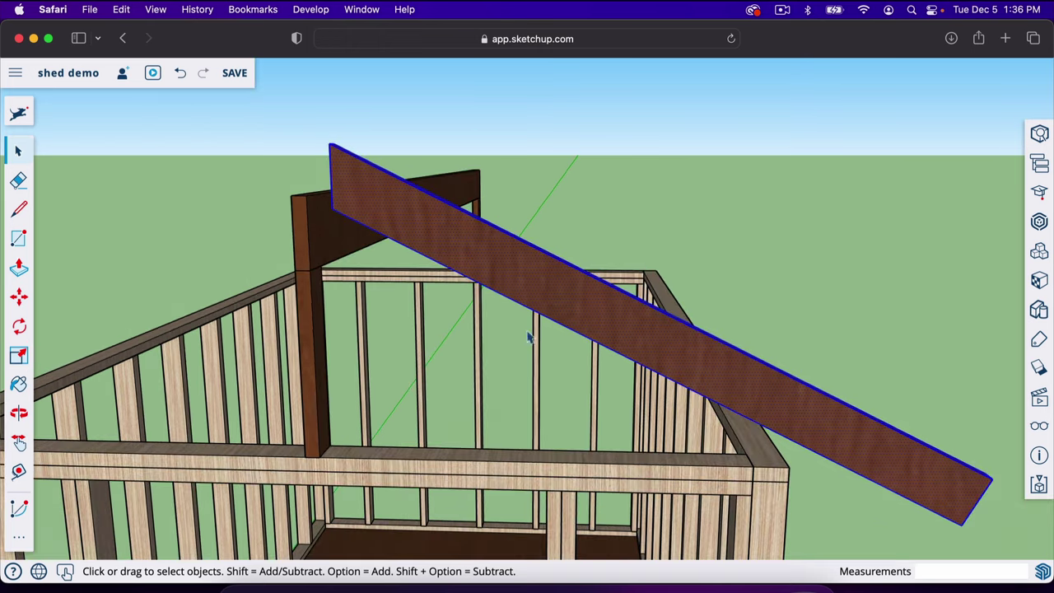
{"action": "middle_click_drag", "start_coordinate": [516, 365], "coordinate": [494, 278]}
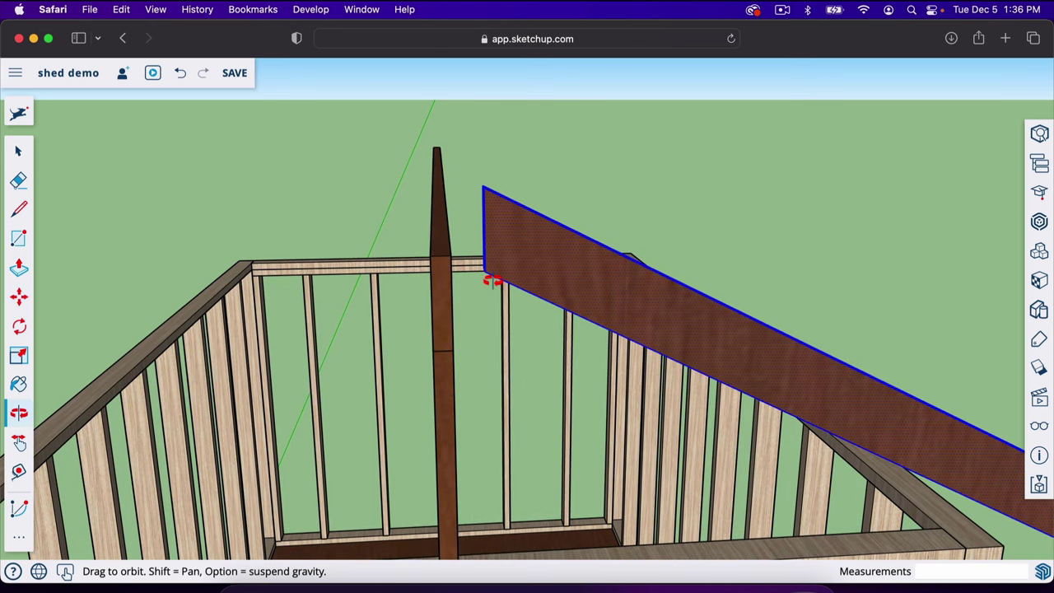
{"action": "key", "text": "m"}
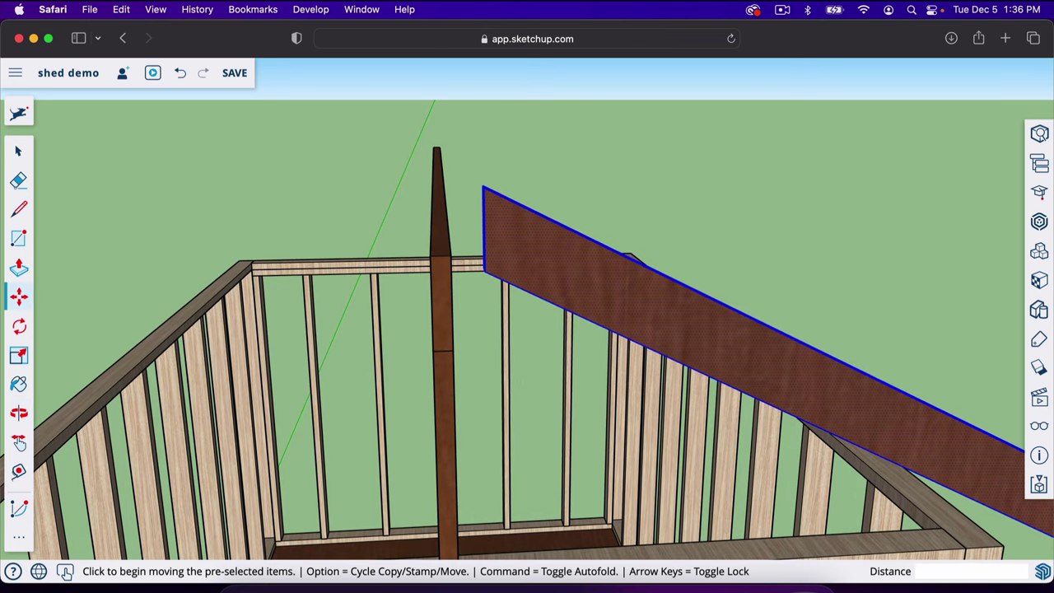
{"action": "left_click", "coordinate": [485, 189]}
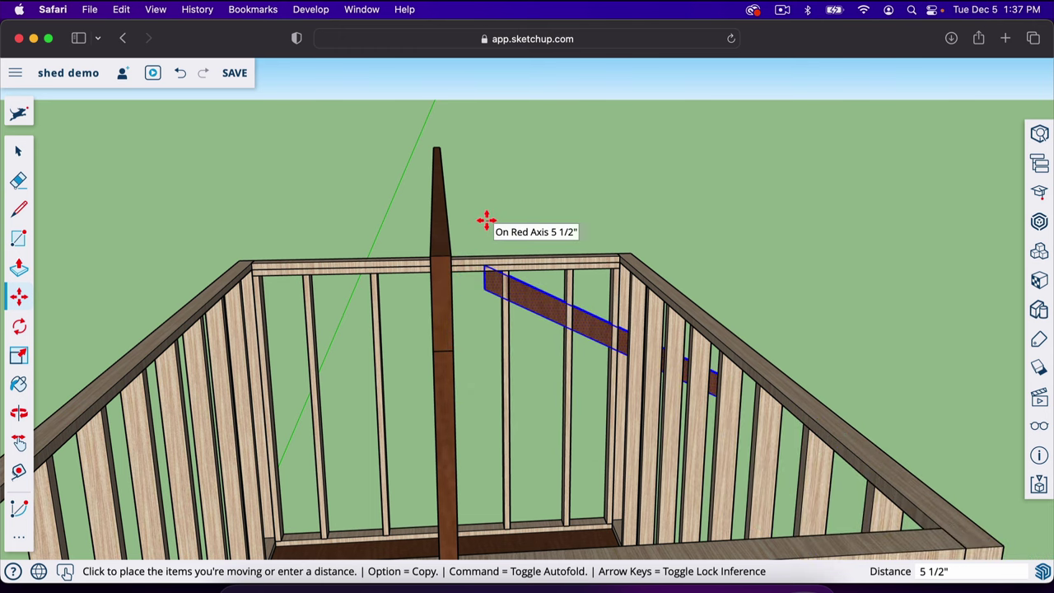
{"action": "key", "text": "Escape"}
{"action": "key", "text": "space"}
Step: Move the rafter by the upper corner of its ridge end onto the top corner at the near end of the ridge board
{"action": "key", "text": "o"}
{"action": "left_click_drag", "start_coordinate": [529, 236], "coordinate": [440, 264]}
{"action": "key", "text": "m"}
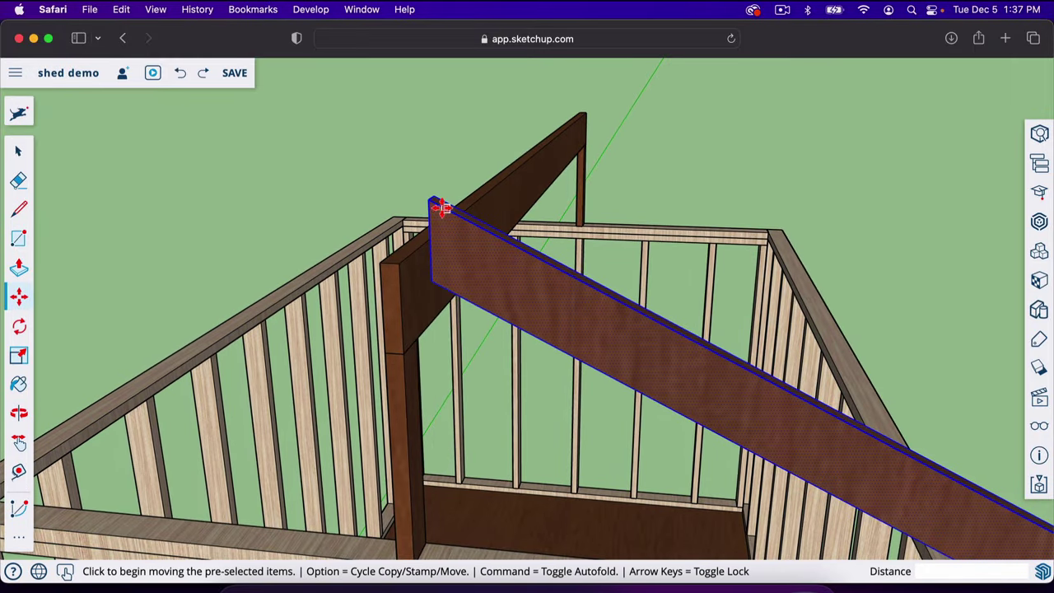
{"action": "left_click", "coordinate": [430, 201]}
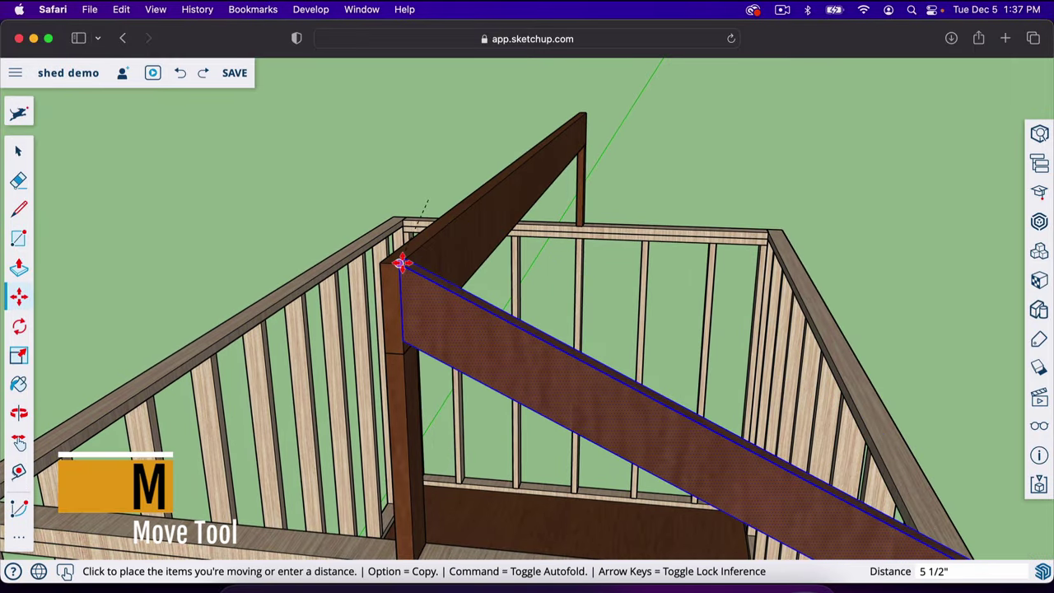
{"action": "left_click", "coordinate": [400, 264]}
Step: Move the rafter 15.25" along the green axis, inward from the near end wall
{"action": "key", "text": "o"}
{"action": "left_click_drag", "start_coordinate": [706, 408], "coordinate": [688, 364]}
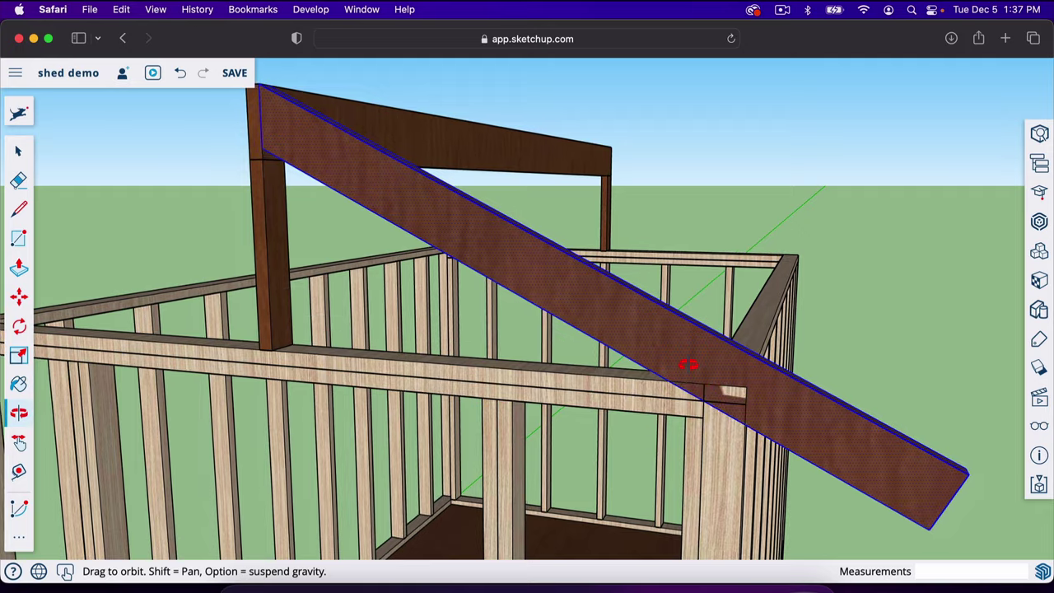
{"action": "left_click_drag", "start_coordinate": [735, 403], "coordinate": [342, 366]}
{"action": "key", "text": "m"}
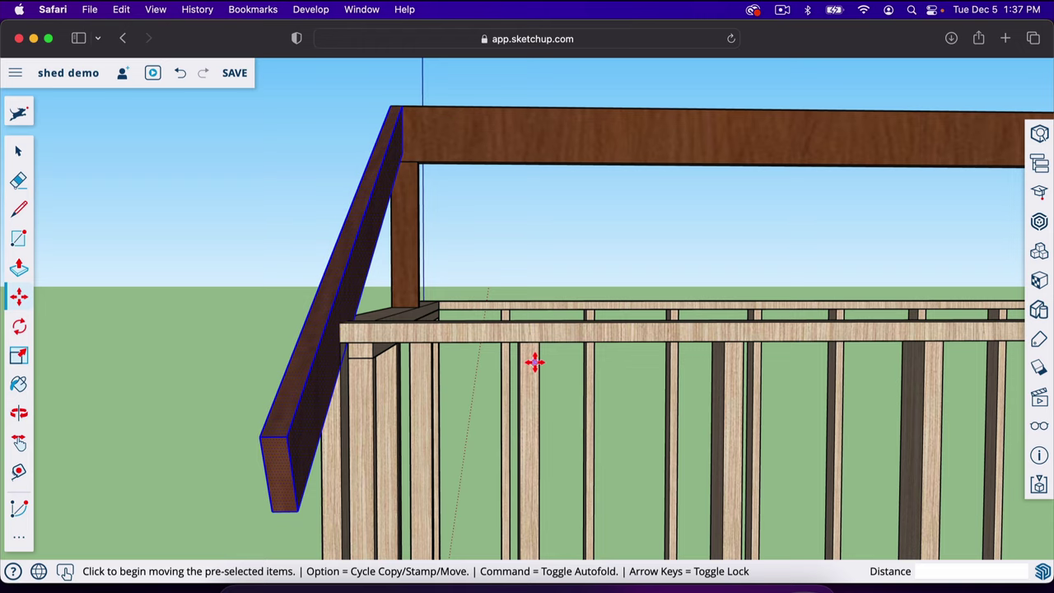
{"action": "key", "text": "o"}
{"action": "left_click_drag", "start_coordinate": [534, 364], "coordinate": [392, 459]}
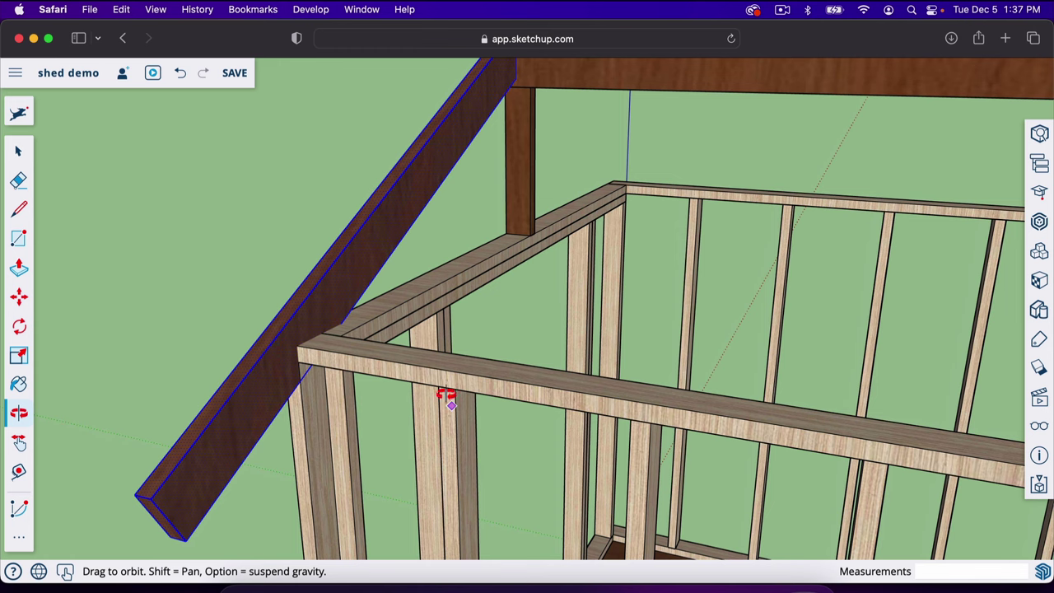
{"action": "left_click_drag", "start_coordinate": [458, 414], "coordinate": [488, 384]}
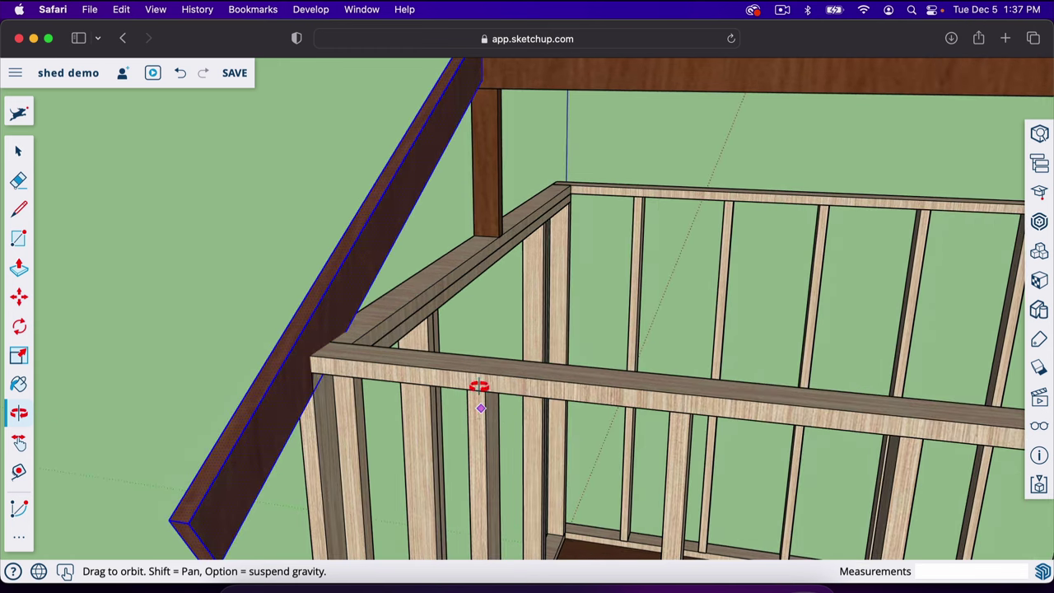
{"action": "key", "text": "m"}
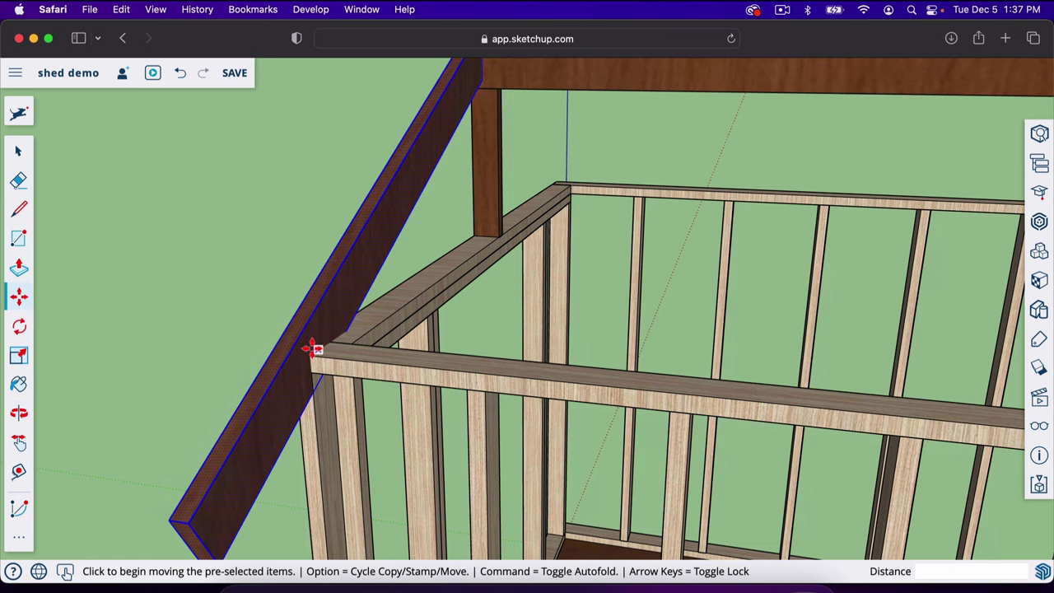
{"action": "middle_click_drag", "start_coordinate": [309, 355], "coordinate": [422, 302]}
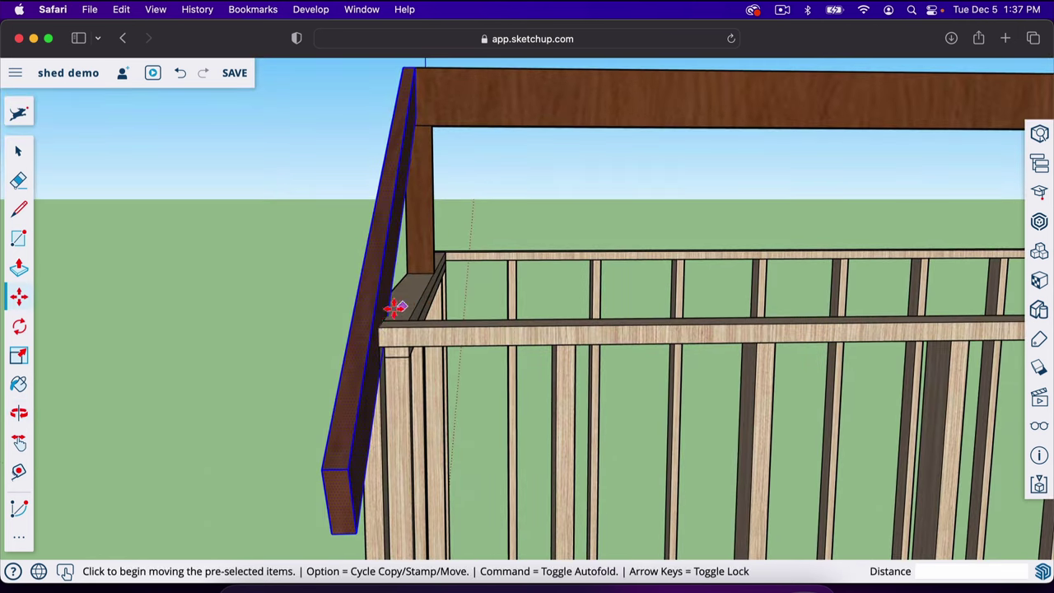
{"action": "key", "text": "m"}
{"action": "left_click", "coordinate": [370, 323]}
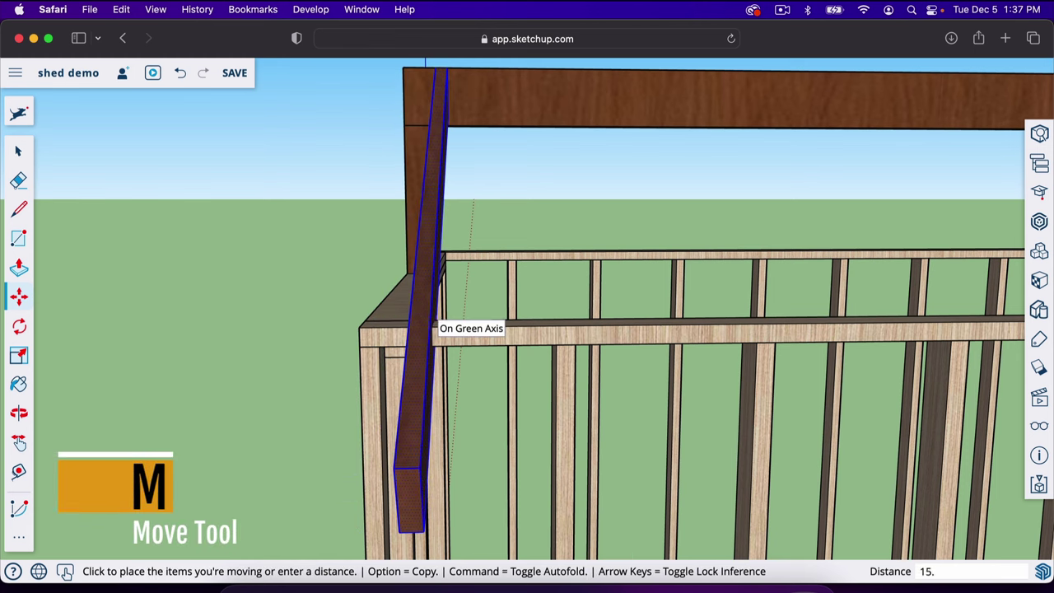
{"action": "type", "text": "15.25"}
{"action": "key", "text": "Return"}
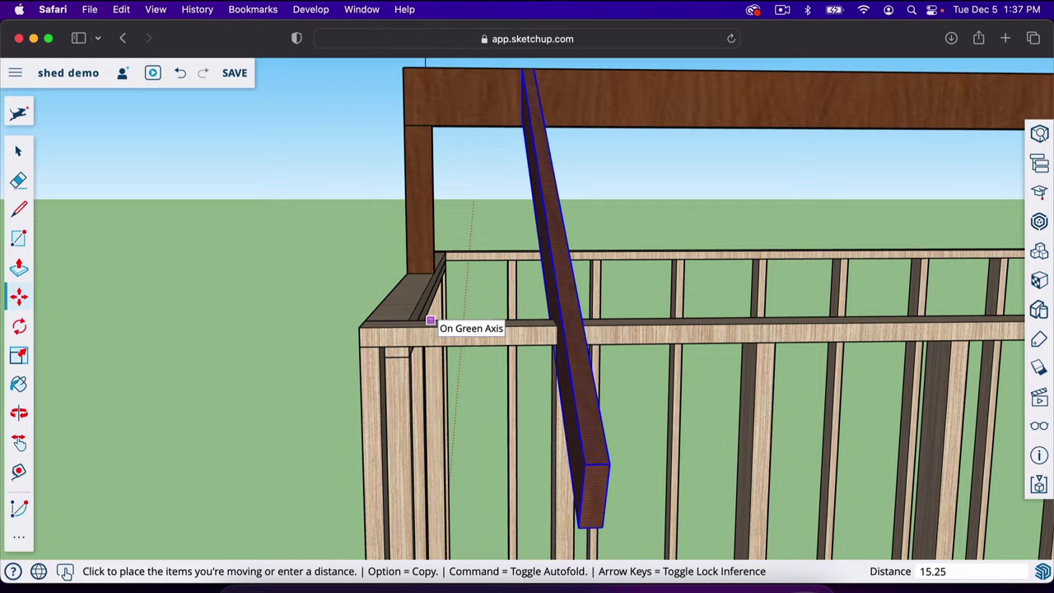
Step: Draw a vertical line on the rafter's face from its lower to its upper edge, flush with the side wall's outer face
{"action": "key", "text": "o"}
{"action": "left_click_drag", "start_coordinate": [437, 370], "coordinate": [550, 359]}
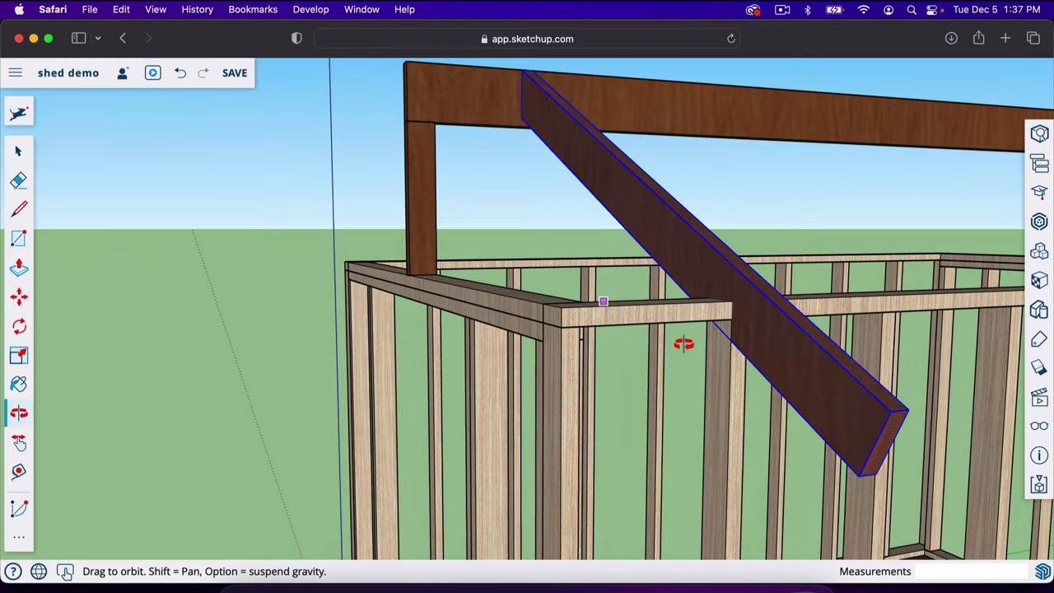
{"action": "left_click_drag", "start_coordinate": [698, 342], "coordinate": [800, 392]}
{"action": "scroll", "coordinate": [799, 395], "scroll_direction": "down", "scroll_amount": 3}
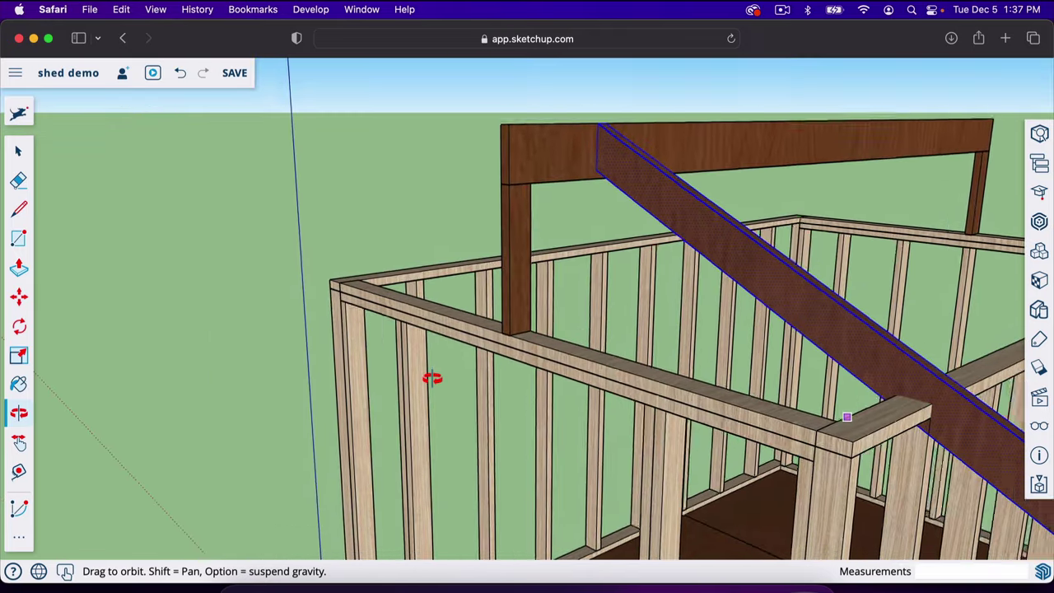
{"action": "left_click_drag", "start_coordinate": [429, 378], "coordinate": [600, 412]}
{"action": "scroll", "coordinate": [683, 396], "scroll_direction": "up", "scroll_amount": 5}
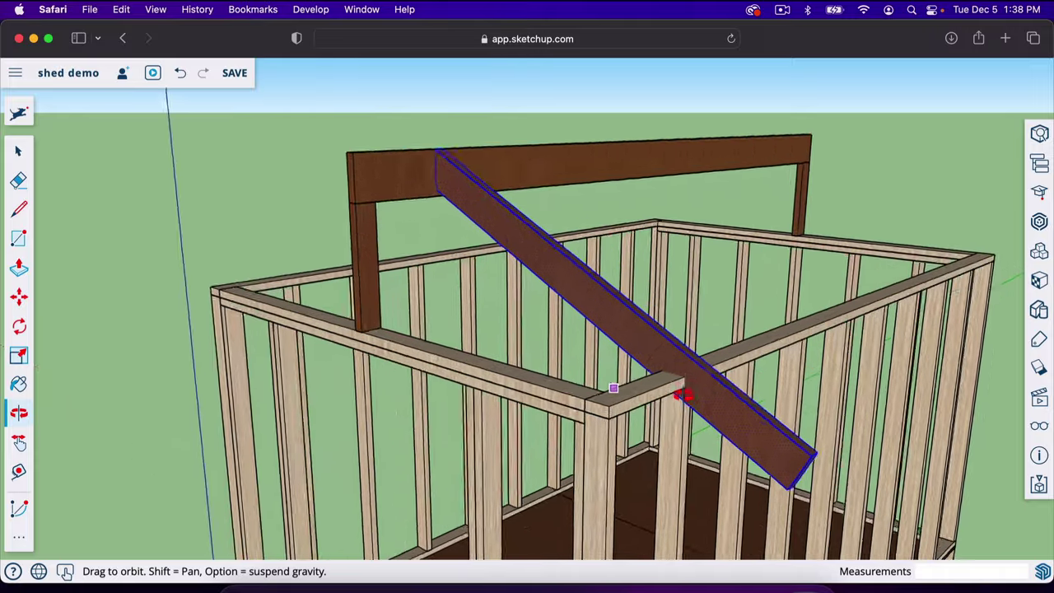
{"action": "scroll", "coordinate": [682, 396], "scroll_direction": "up", "scroll_amount": 3}
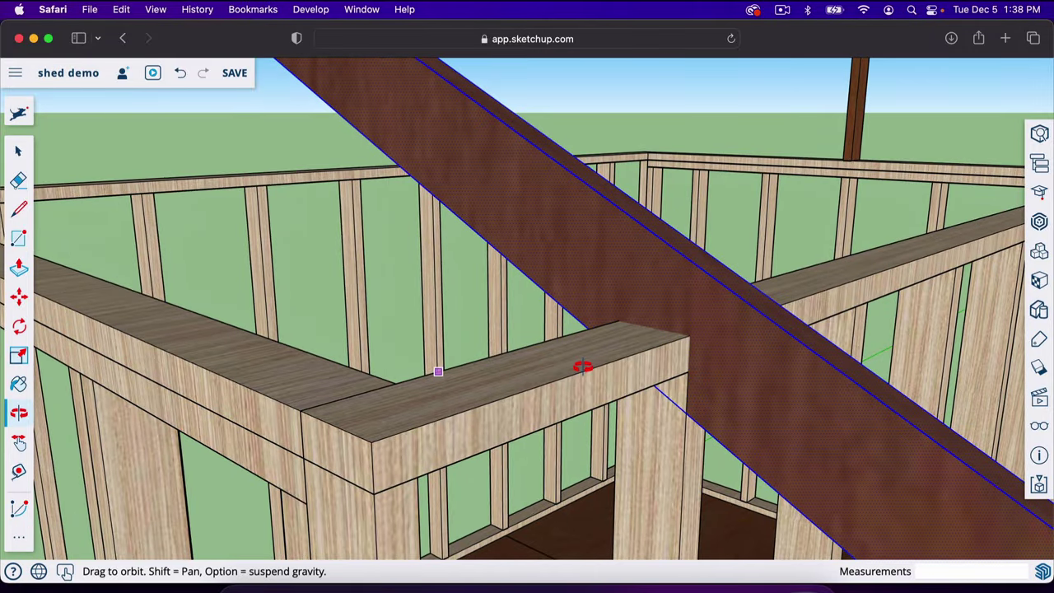
{"action": "left_click_drag", "start_coordinate": [583, 367], "coordinate": [706, 398]}
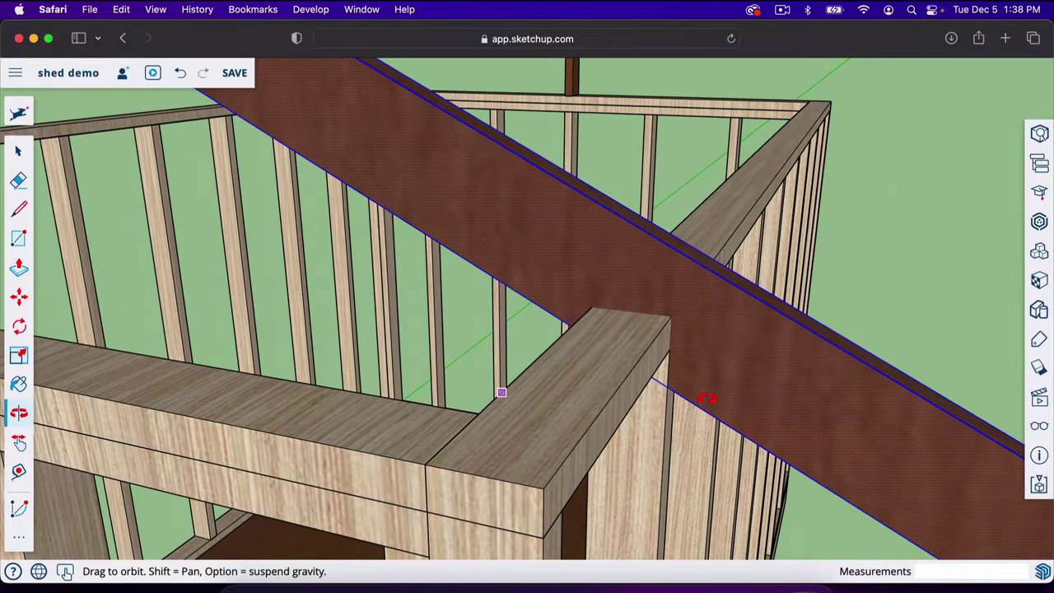
{"action": "key", "text": "l"}
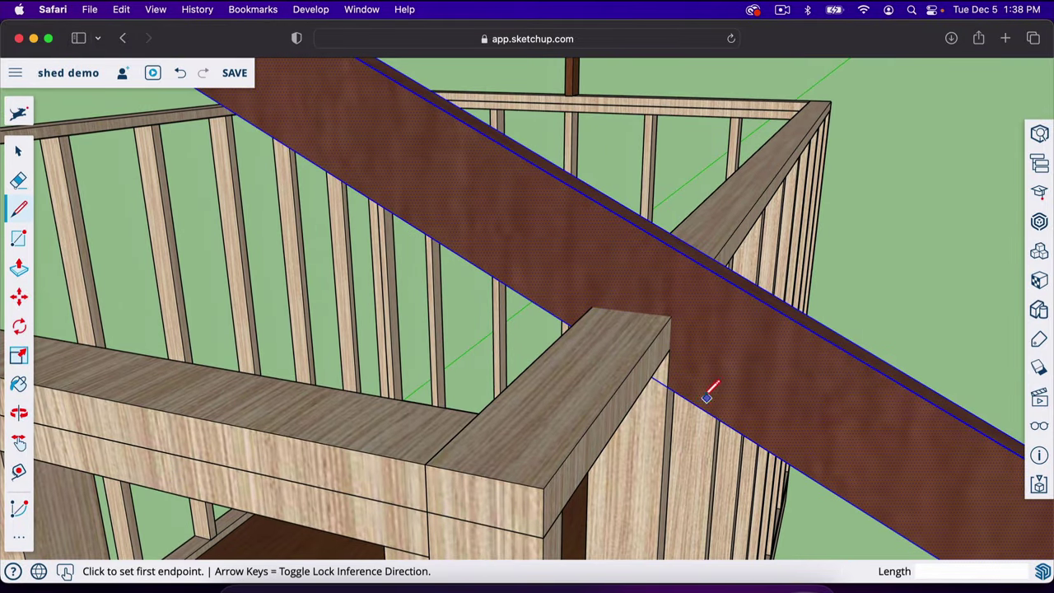
{"action": "left_click", "coordinate": [667, 385]}
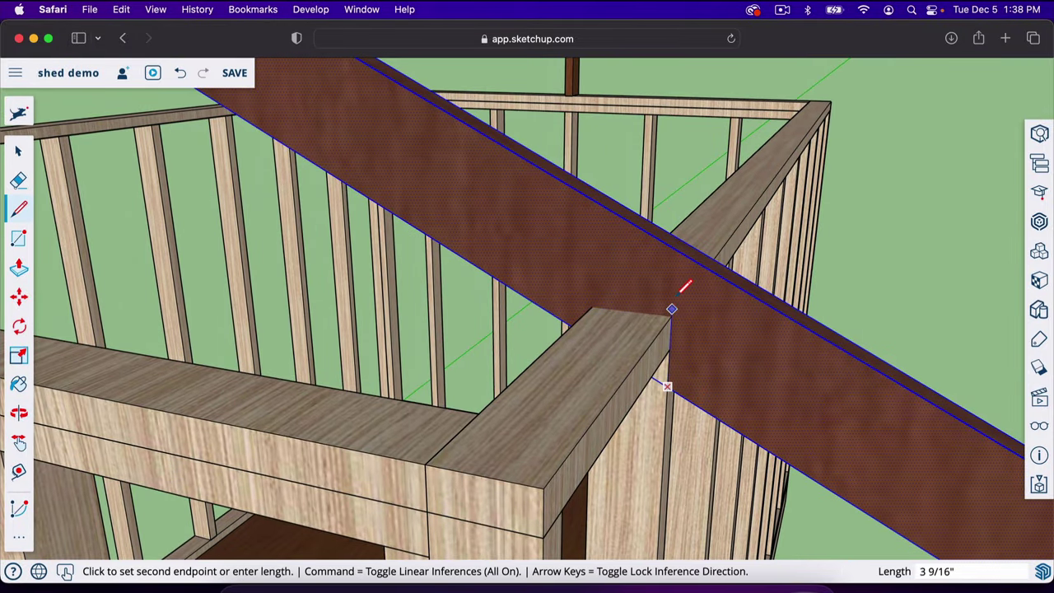
{"action": "left_click", "coordinate": [675, 248]}
Step: Push/Pull the rafter tail outside the vertical line through its 1.5" thickness to cut off the overhang
{"action": "key", "text": "p"}
{"action": "left_click", "coordinate": [701, 347]}
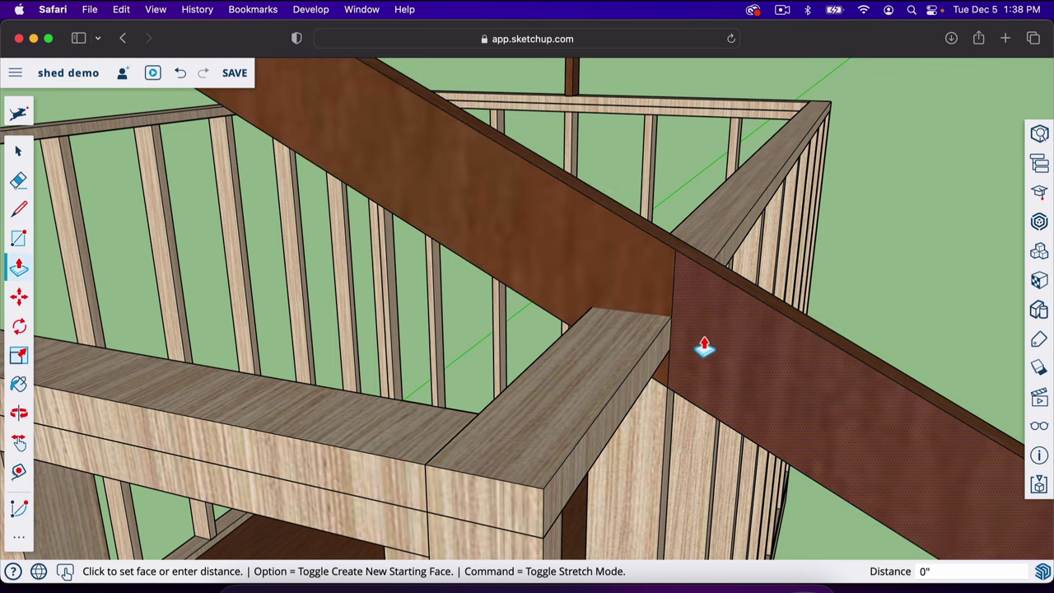
{"action": "left_click", "coordinate": [708, 344]}
{"action": "type", "text": "1"}
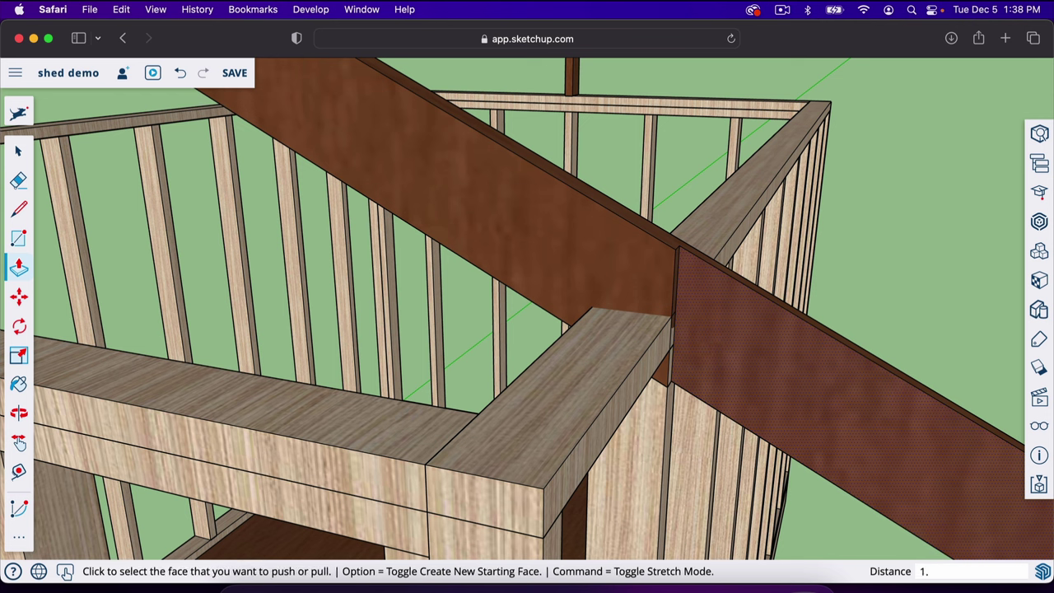
{"action": "type", "text": ".5"}
{"action": "key", "text": "Return"}
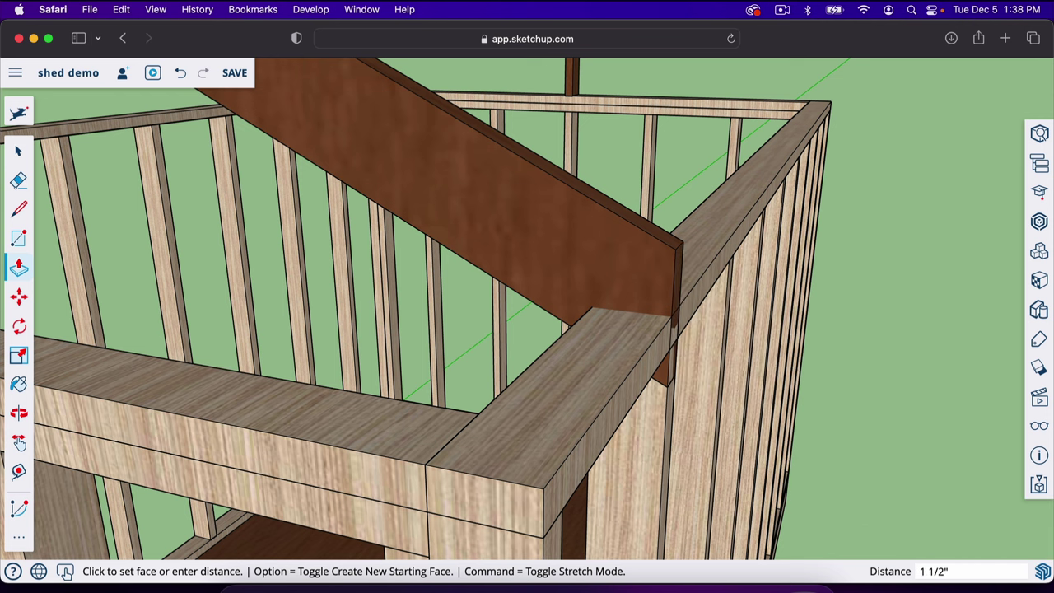
Step: Draw the birdsmouth outline on the rafter's face: 3 1/2" across the top plate, and down its inner edge to the rafter's lower edge
{"action": "key", "text": "space"}
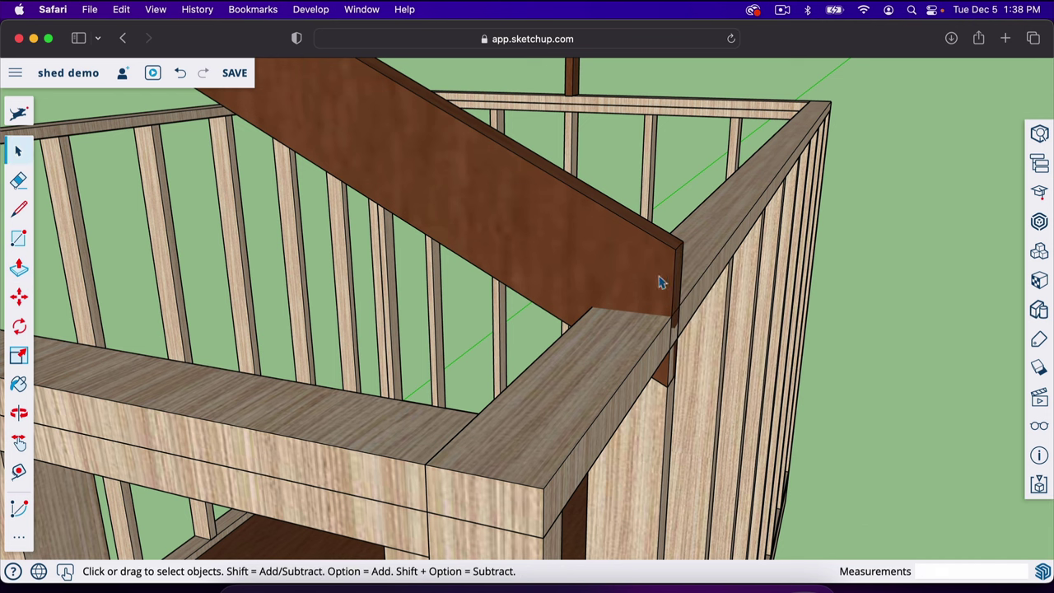
{"action": "left_click", "coordinate": [564, 255]}
{"action": "key", "text": "l"}
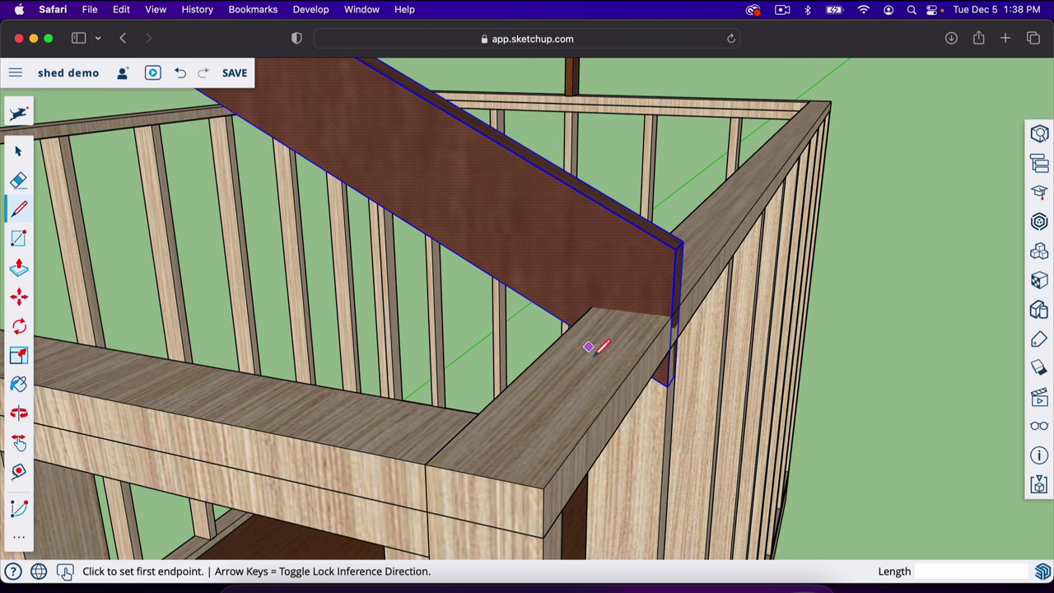
{"action": "left_click", "coordinate": [671, 314]}
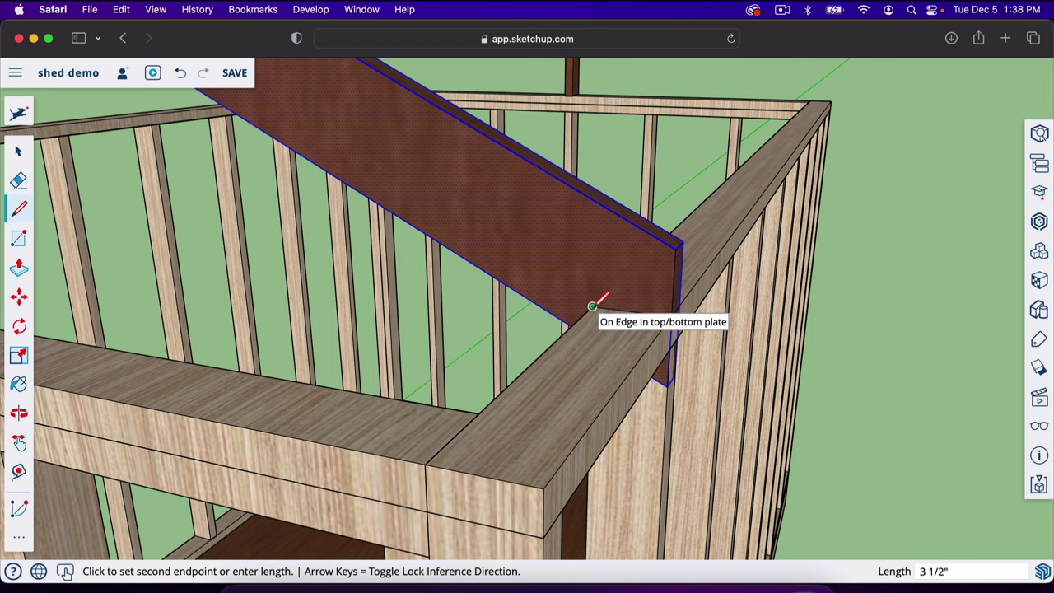
{"action": "key", "text": "o"}
{"action": "left_click_drag", "start_coordinate": [661, 308], "coordinate": [755, 317]}
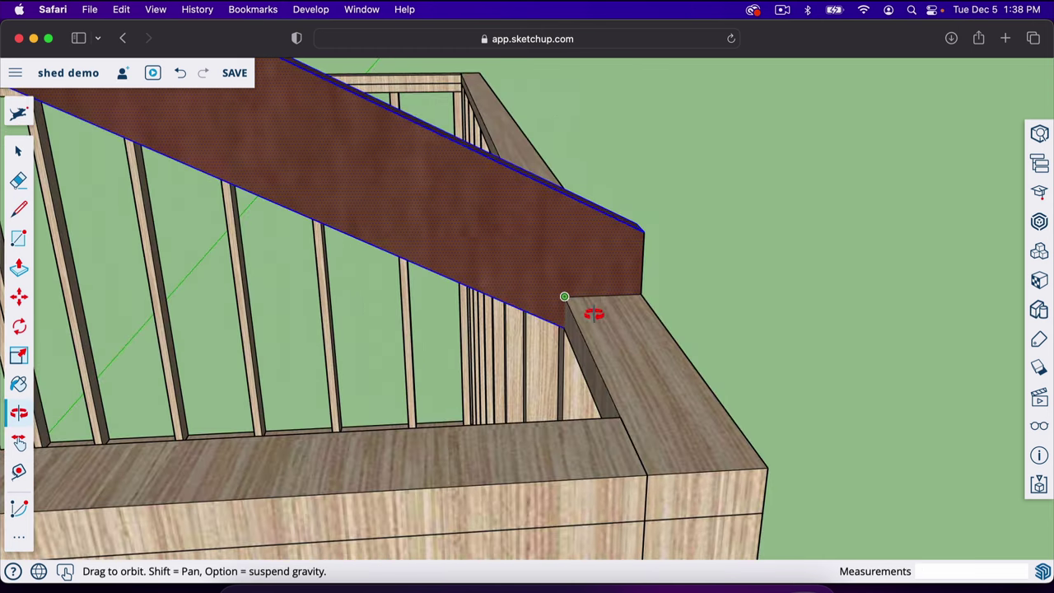
{"action": "left_click_drag", "start_coordinate": [593, 314], "coordinate": [568, 298]}
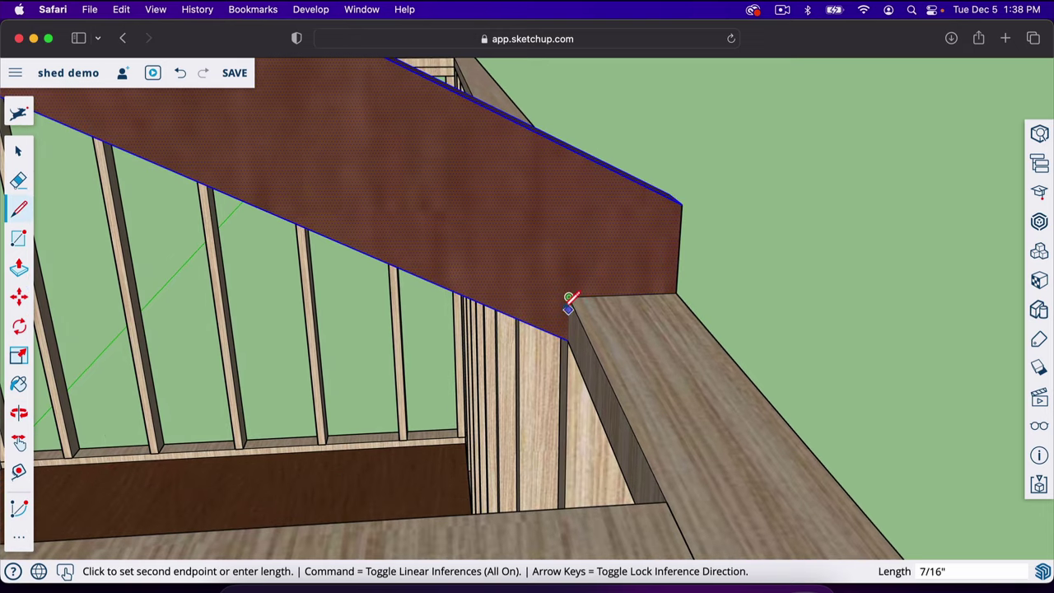
{"action": "left_click", "coordinate": [576, 334]}
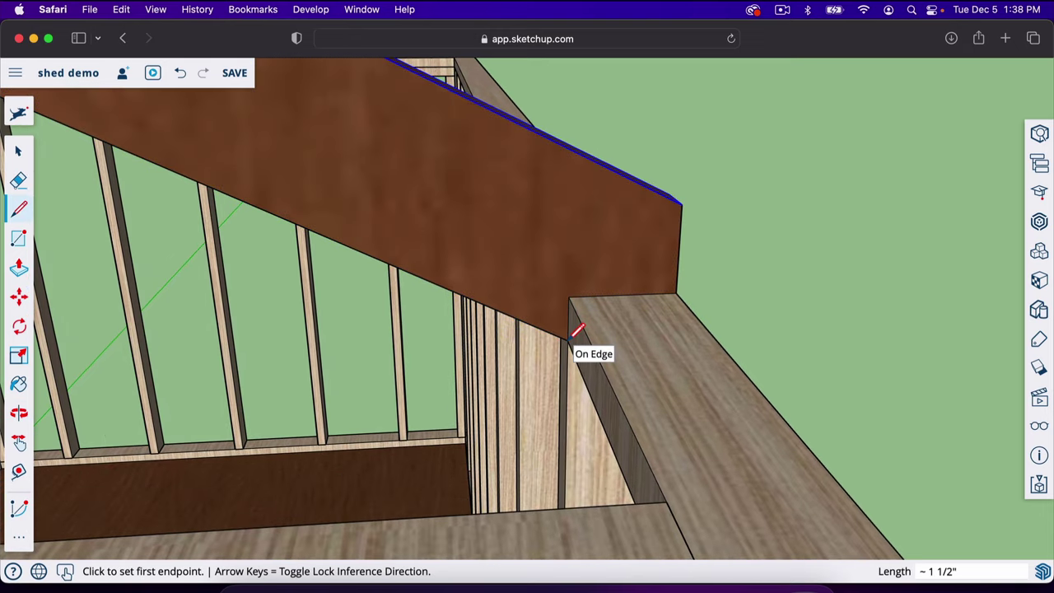
Step: Raise the whole rafter 5" straight up so its birdsmouth outline clears the side wall's top plate
{"action": "scroll", "coordinate": [575, 333], "scroll_direction": "down", "scroll_amount": 4}
{"action": "key", "text": "o"}
{"action": "left_click_drag", "start_coordinate": [653, 348], "coordinate": [463, 360]}
{"action": "key", "text": "space"}
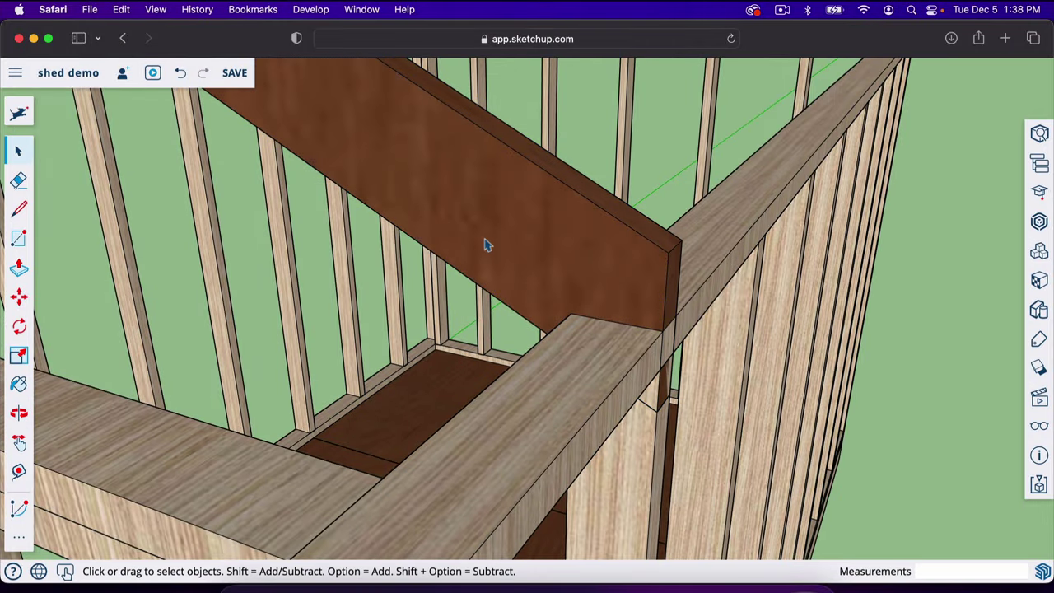
{"action": "left_click", "coordinate": [485, 244]}
{"action": "key", "text": "m"}
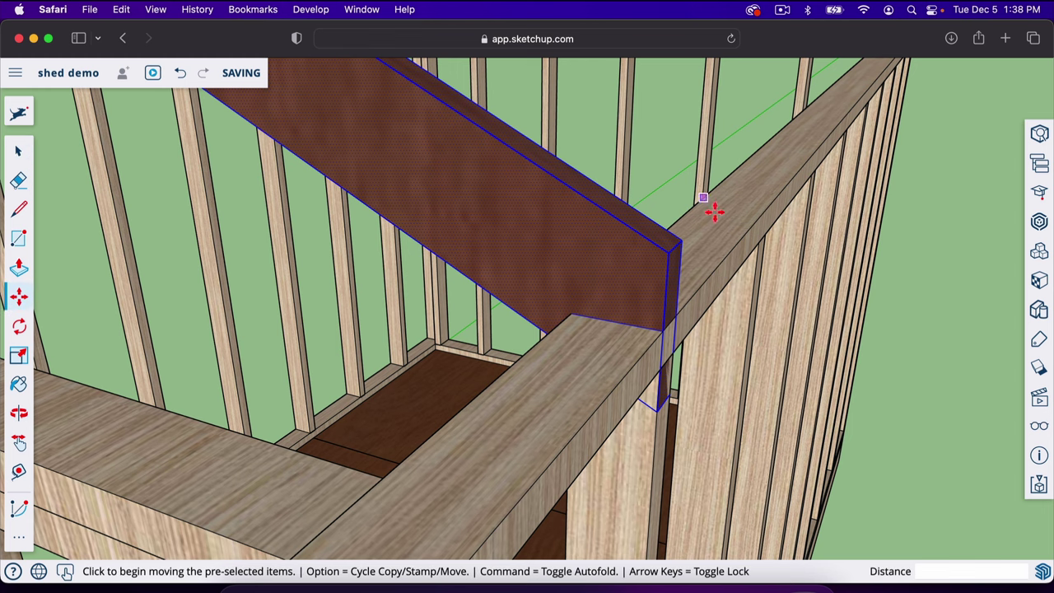
{"action": "left_click", "coordinate": [666, 249]}
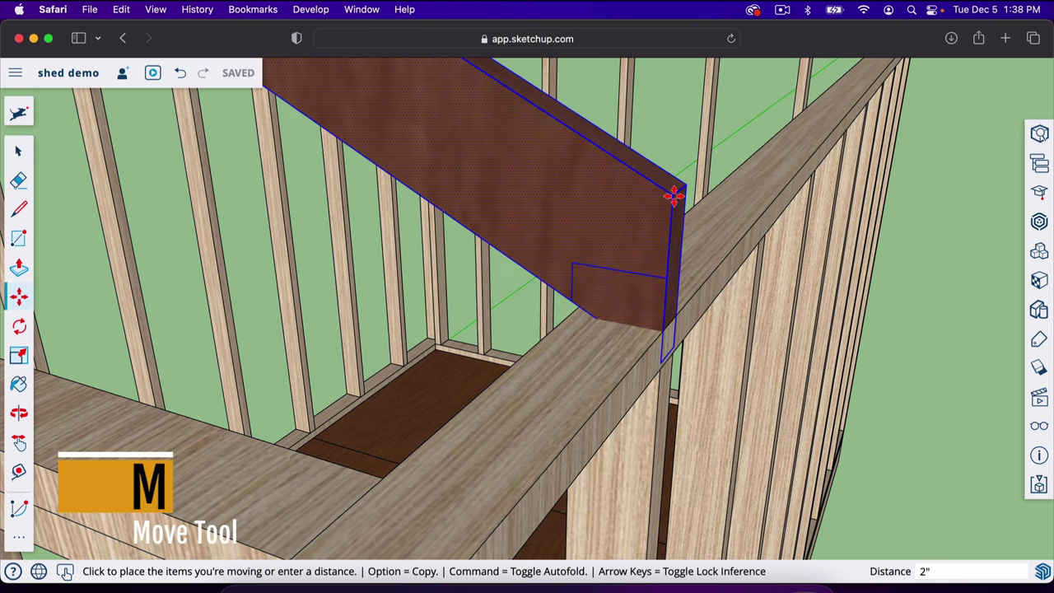
{"action": "type", "text": "5"}
{"action": "key", "text": "Return"}
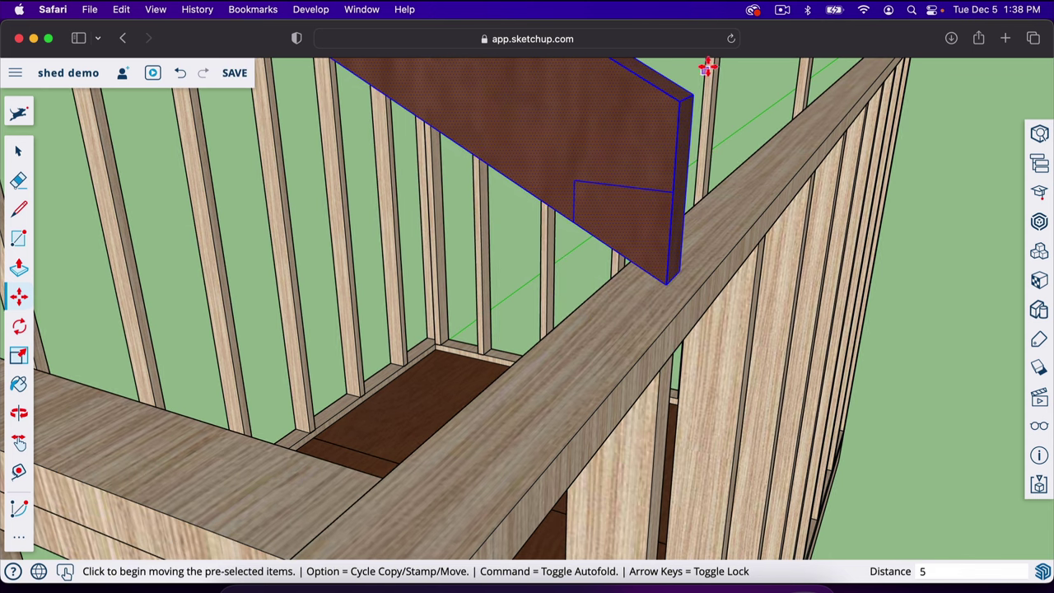
Step: Push/Pull the birdsmouth face 1 1/2" through the rafter's thickness to cut out the notch
{"action": "key", "text": "p"}
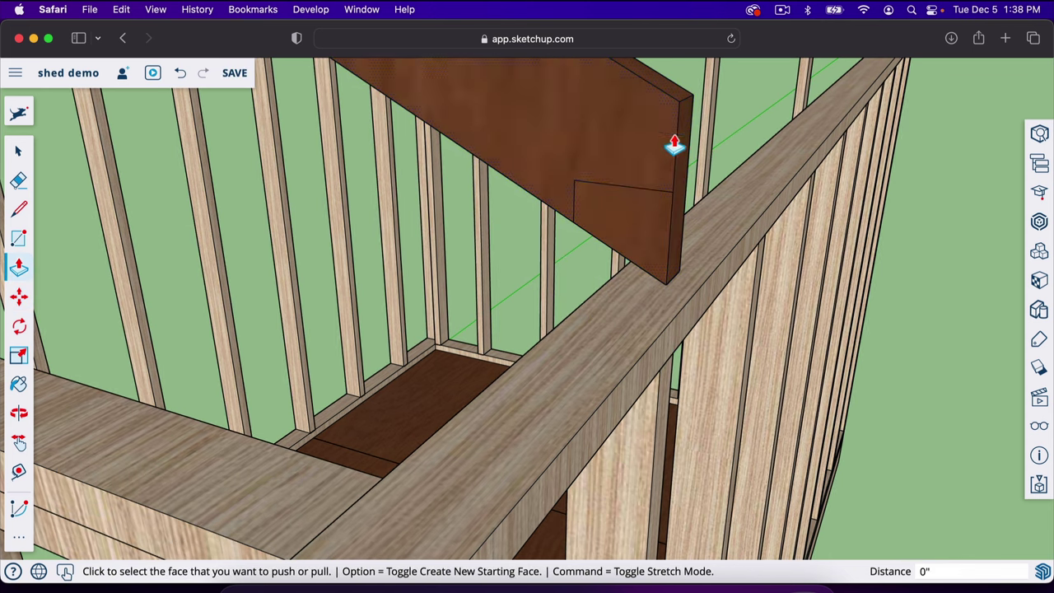
{"action": "left_click", "coordinate": [639, 216]}
{"action": "left_click", "coordinate": [645, 217]}
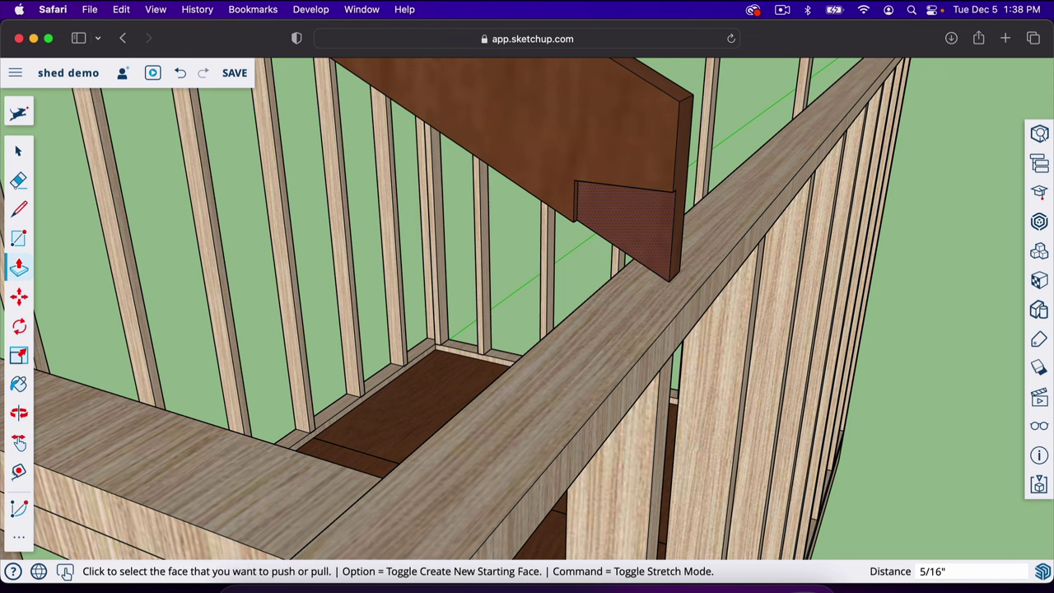
{"action": "key", "text": "Return"}
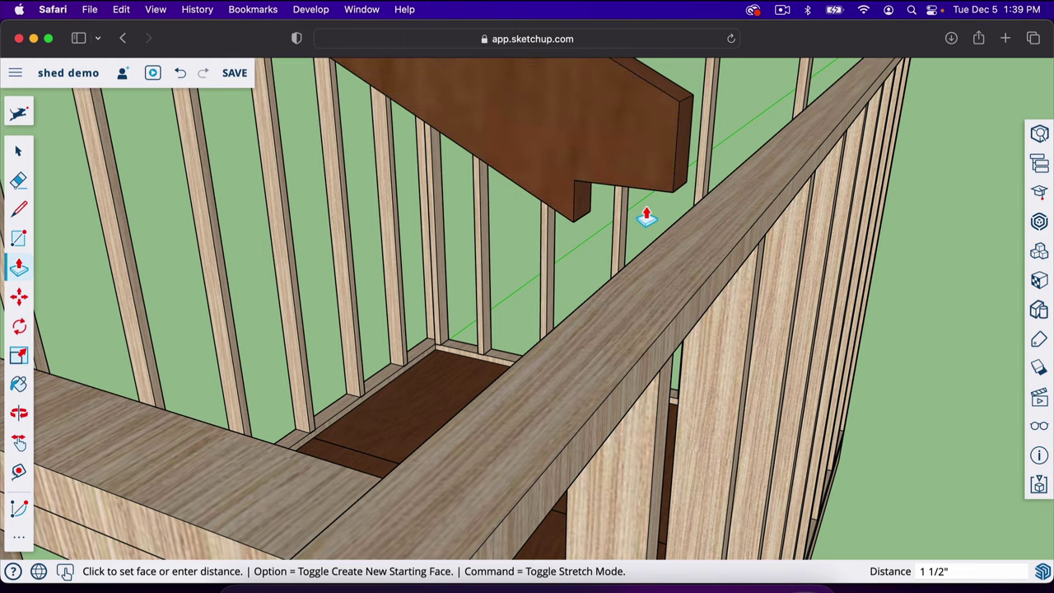
Step: Lower the notched rafter 5" straight down so the birdsmouth seats on the side wall's top plate
{"action": "scroll", "coordinate": [670, 301], "scroll_direction": "down", "scroll_amount": 10}
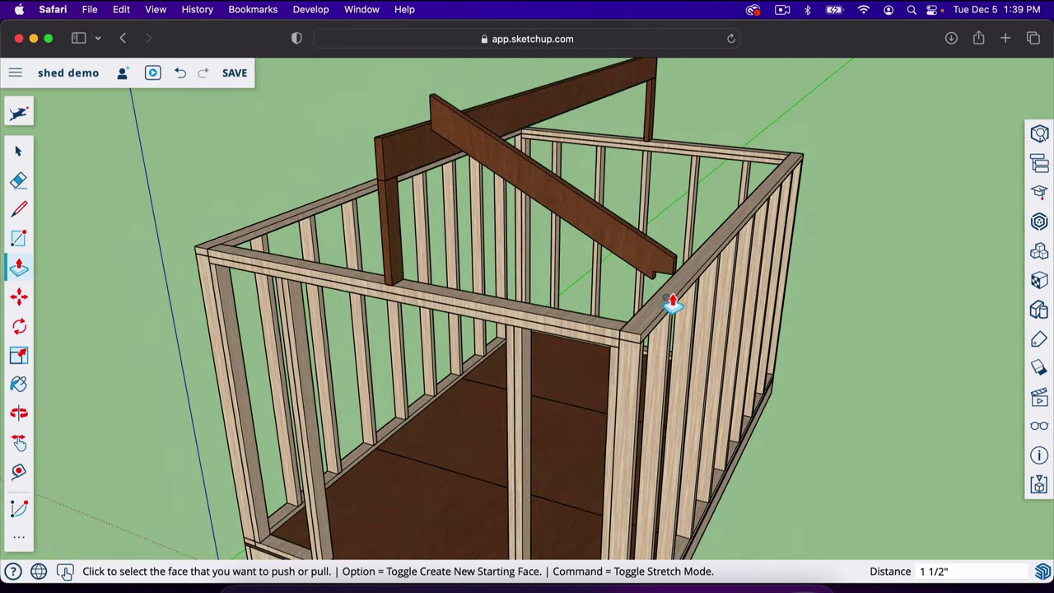
{"action": "scroll", "coordinate": [672, 301], "scroll_direction": "up", "scroll_amount": 8}
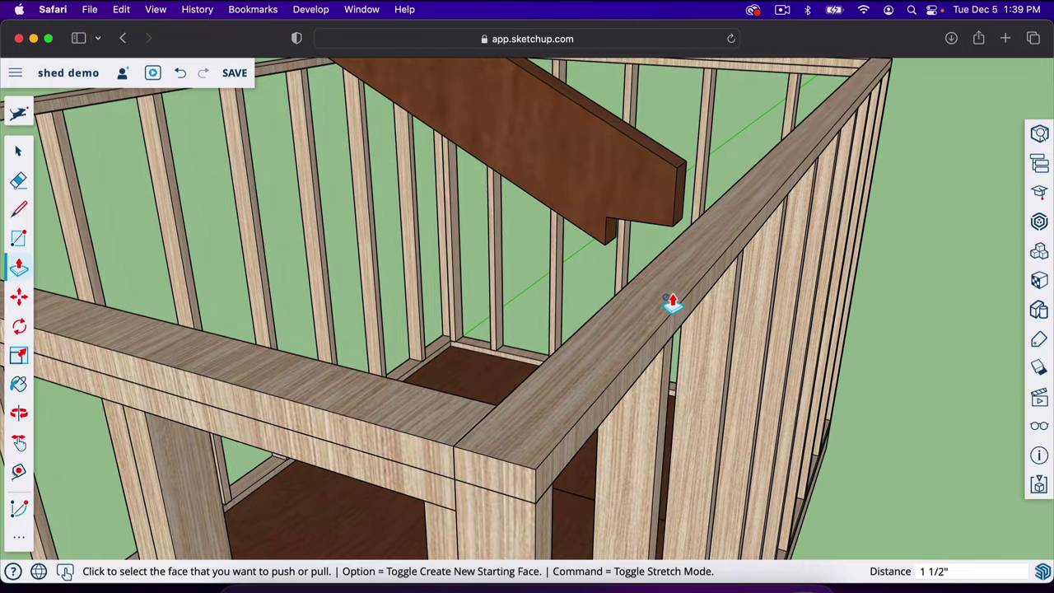
{"action": "key", "text": "m"}
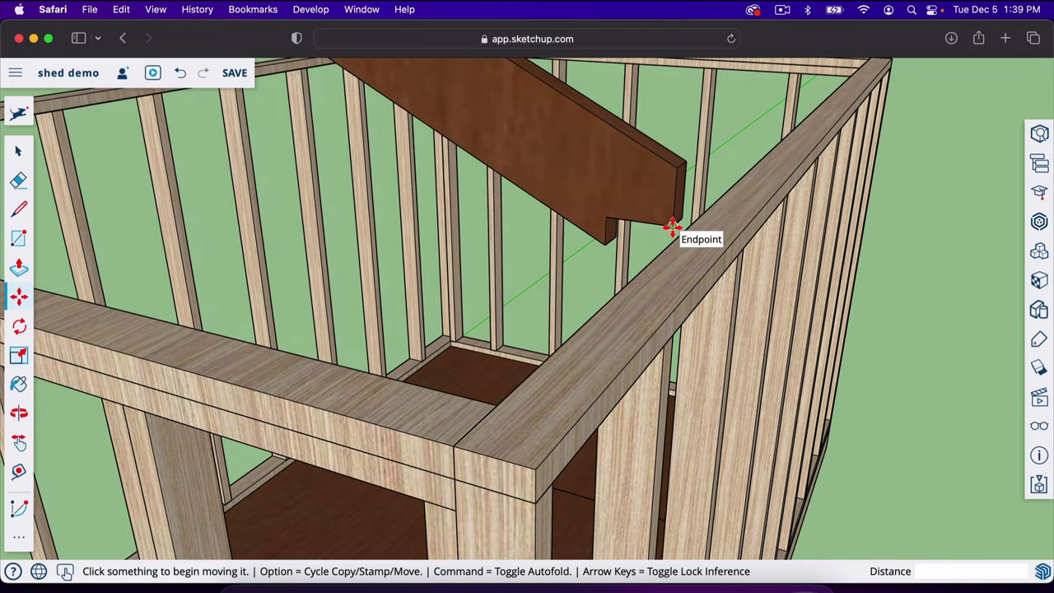
{"action": "key", "text": "space"}
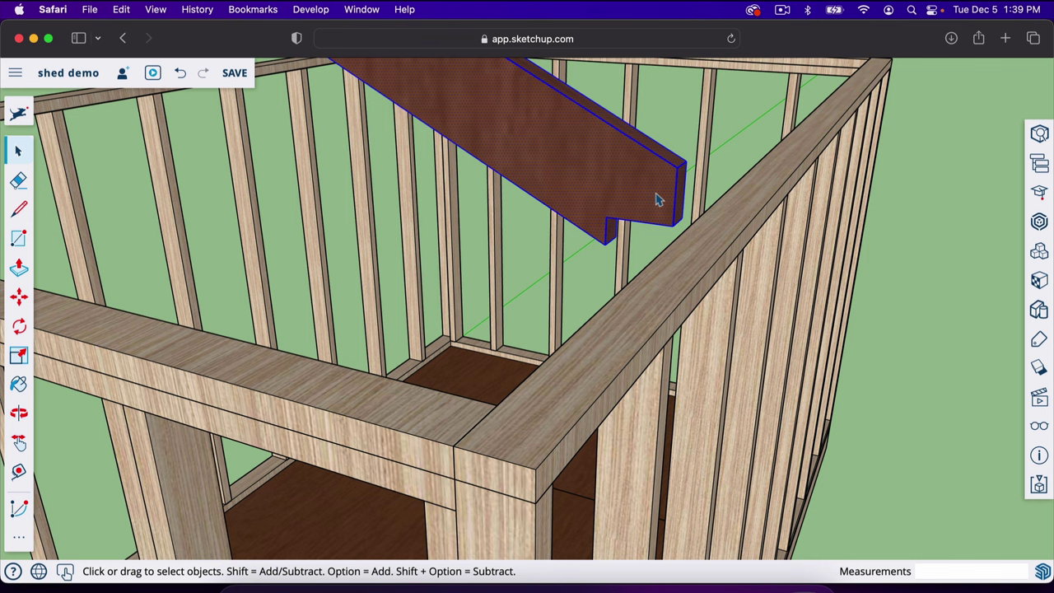
{"action": "key", "text": "m"}
{"action": "left_click", "coordinate": [672, 224]}
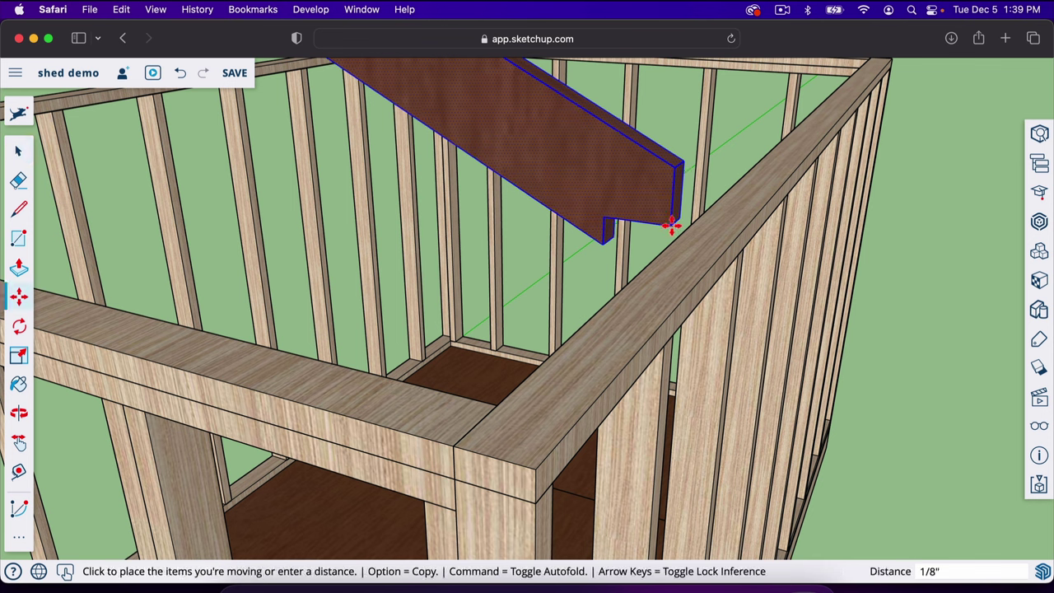
{"action": "left_click", "coordinate": [672, 267]}
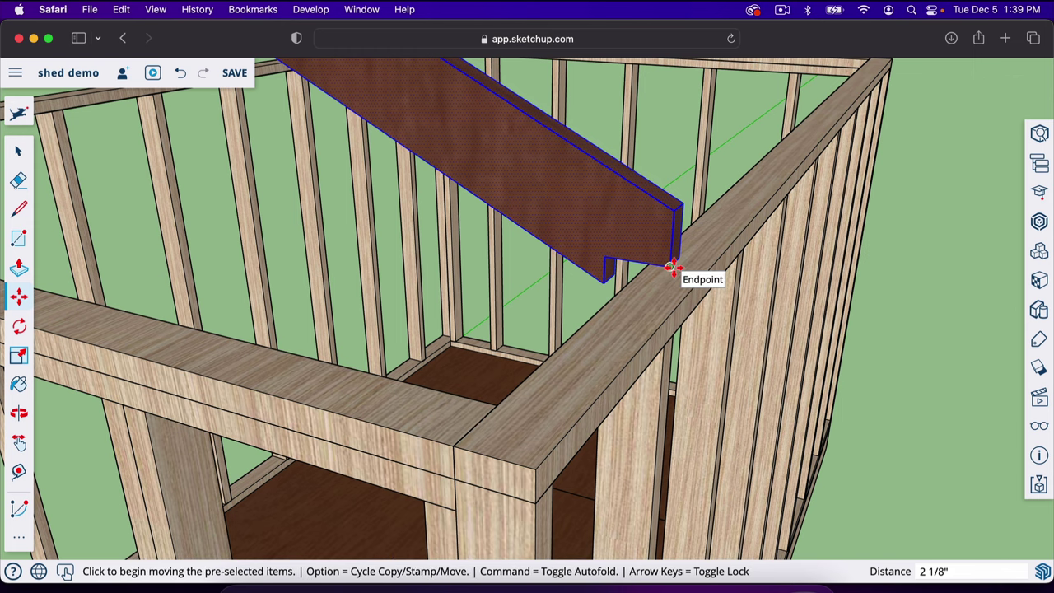
{"action": "type", "text": "5"}
{"action": "key", "text": "Return"}
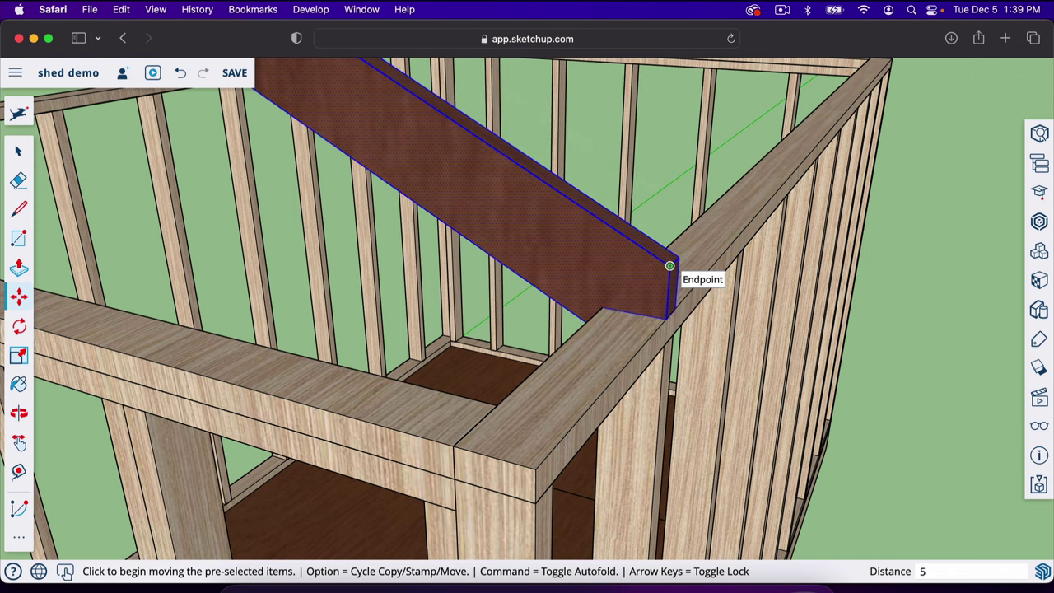
Step: Make the notched rafter a component with the definition name "rafter"
{"action": "middle_click_drag", "start_coordinate": [576, 337], "coordinate": [333, 408]}
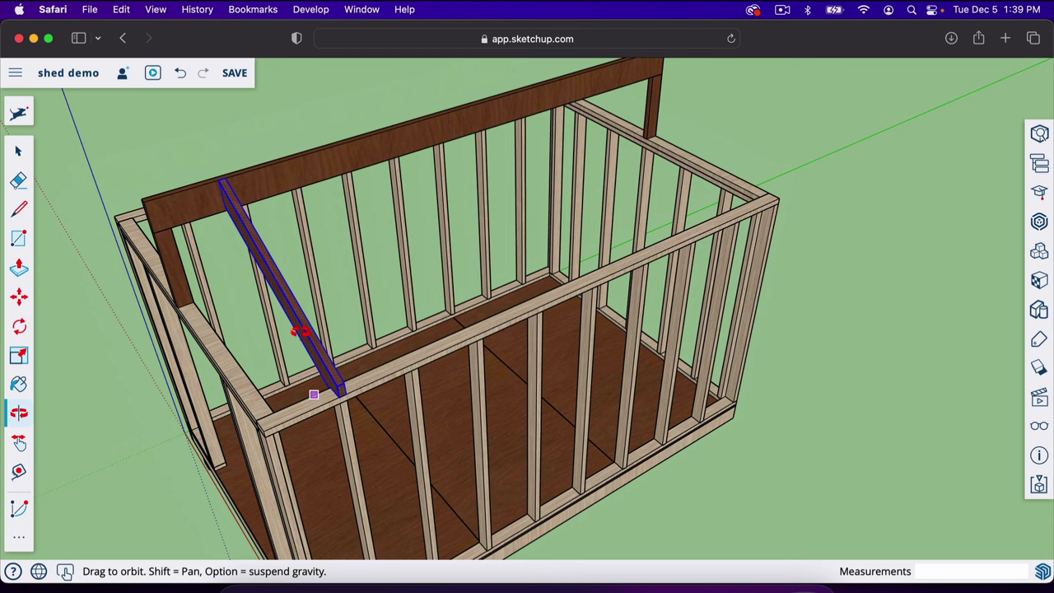
{"action": "left_click_drag", "start_coordinate": [396, 398], "coordinate": [302, 400]}
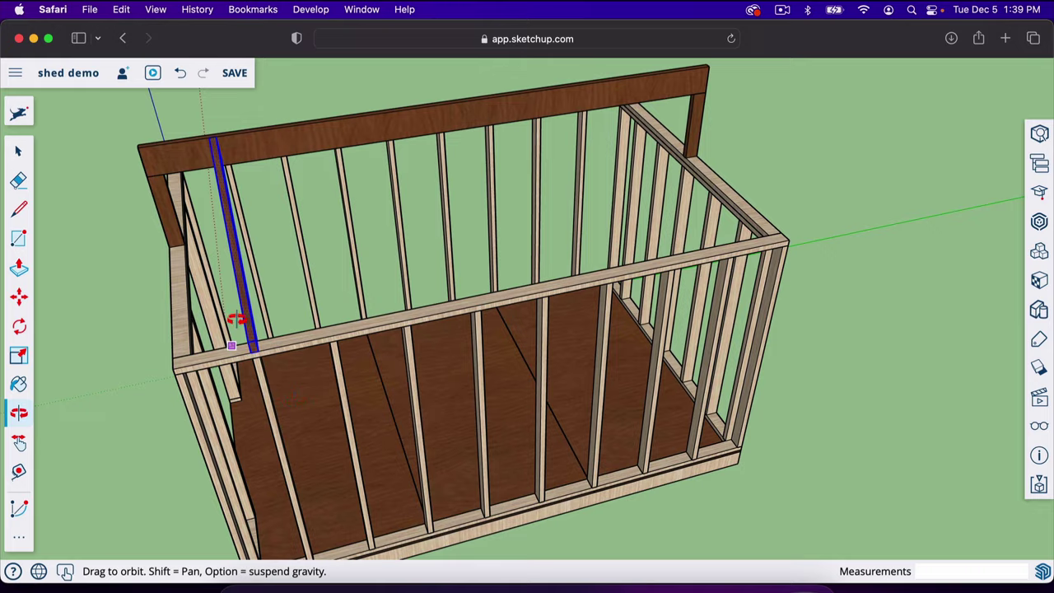
{"action": "scroll", "coordinate": [236, 319], "scroll_direction": "up", "scroll_amount": 5}
{"action": "scroll", "coordinate": [236, 319], "scroll_direction": "up", "scroll_amount": 2}
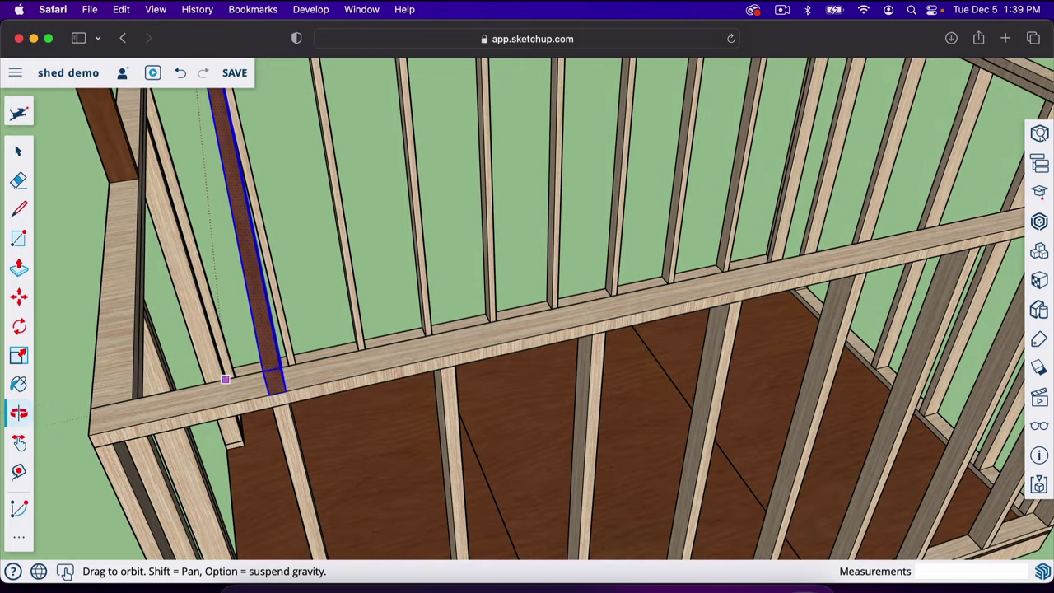
{"action": "key", "text": "space"}
{"action": "right_click", "coordinate": [256, 309]}
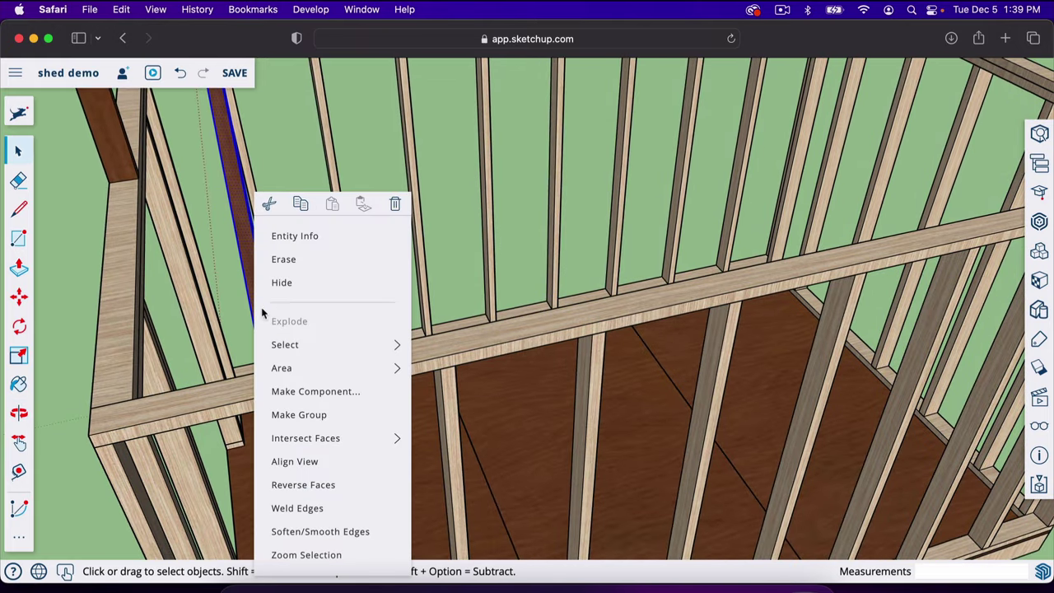
{"action": "left_click", "coordinate": [320, 390]}
{"action": "type", "text": "rafter"}
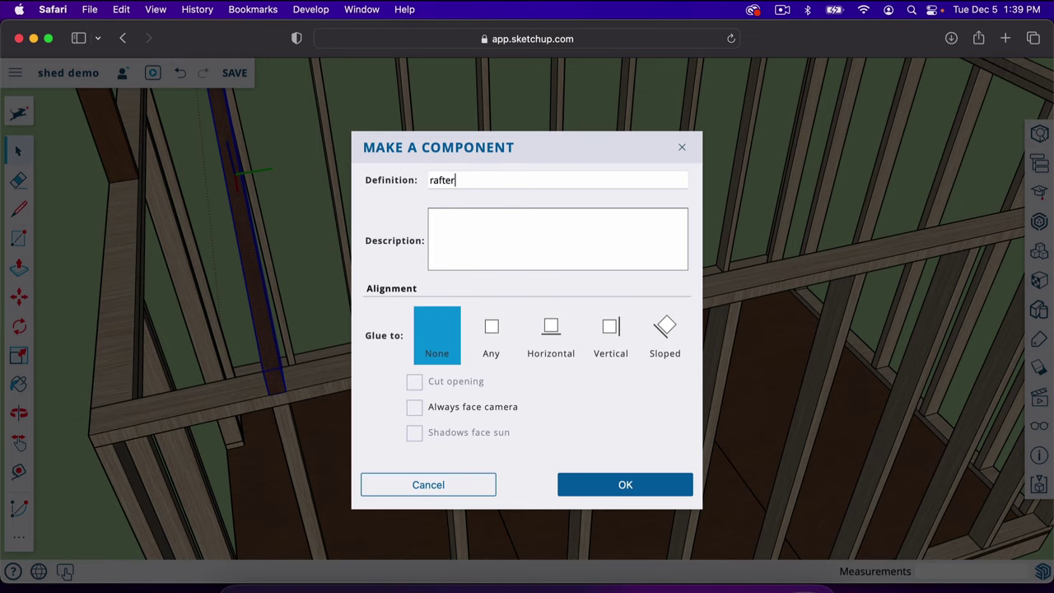
{"action": "key", "text": "Return"}
Step: Copy the rafter component along the side wall's top plate toward the far end and array the copy x7
{"action": "scroll", "coordinate": [181, 421], "scroll_direction": "down", "scroll_amount": 3}
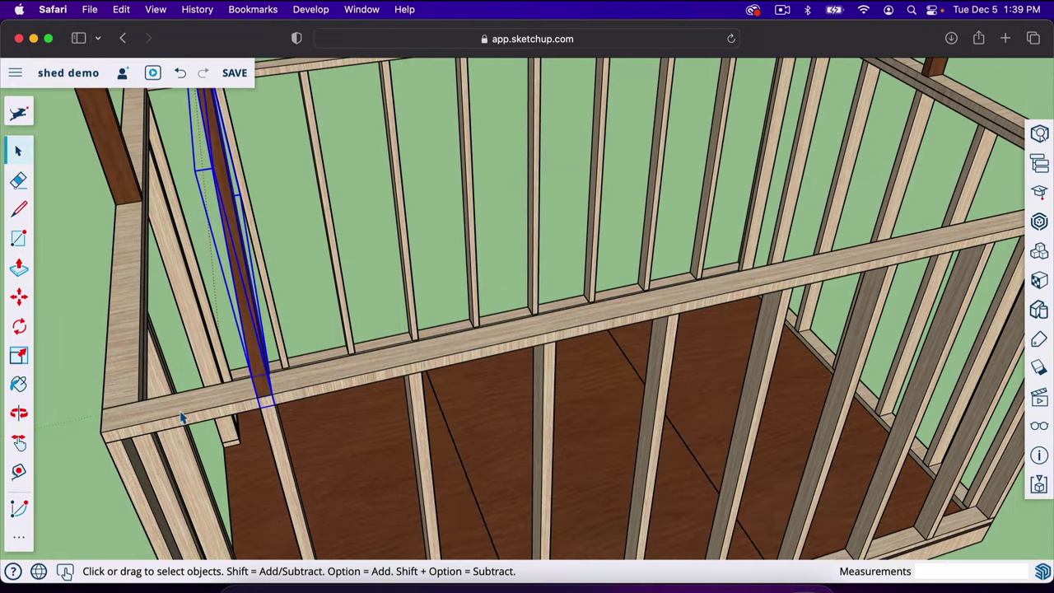
{"action": "key", "text": "m"}
{"action": "scroll", "coordinate": [220, 394], "scroll_direction": "up", "scroll_amount": 2}
{"action": "scroll", "coordinate": [220, 394], "scroll_direction": "up", "scroll_amount": 4}
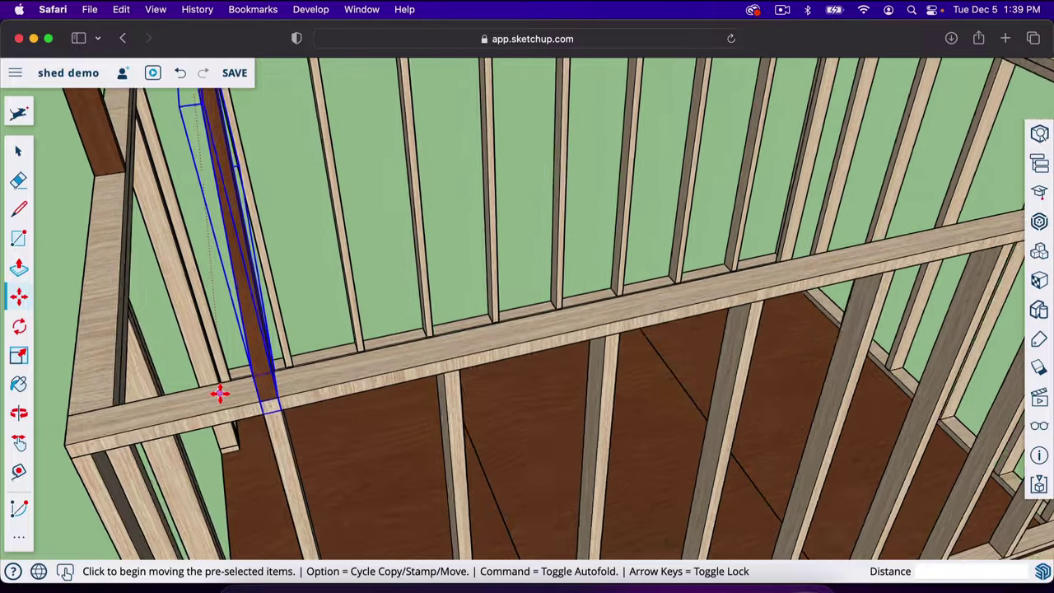
{"action": "key", "text": "alt"}
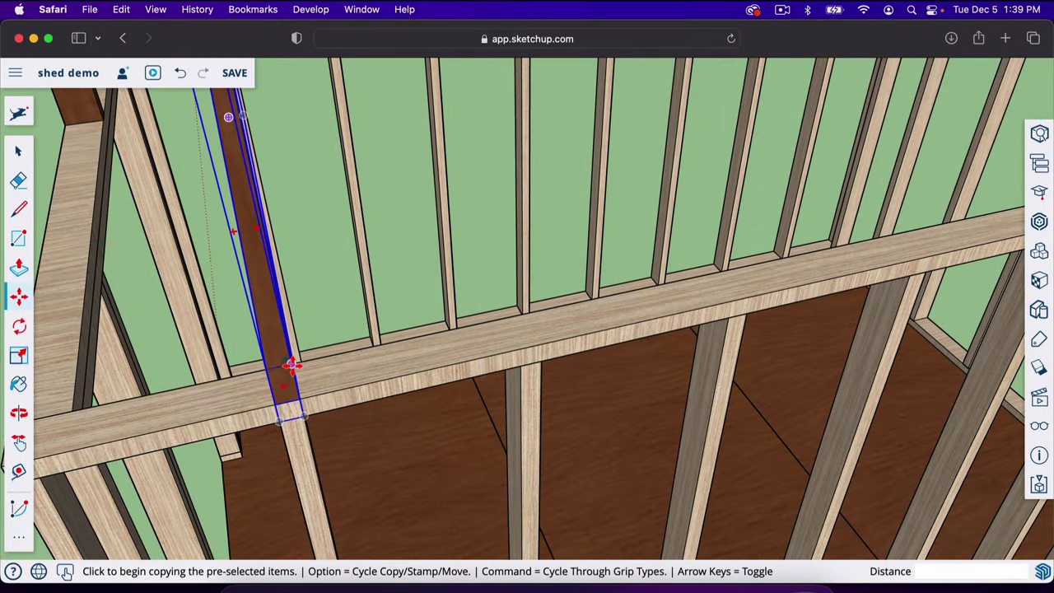
{"action": "left_click", "coordinate": [292, 365]}
{"action": "left_click", "coordinate": [383, 346]}
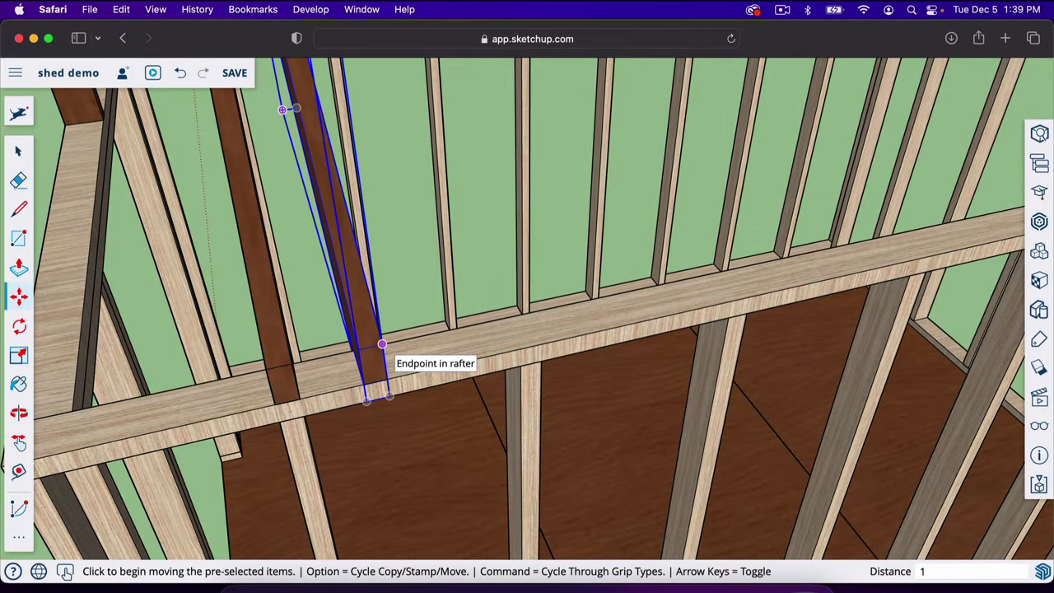
{"action": "key", "text": "Return"}
{"action": "middle_click_drag", "start_coordinate": [521, 350], "coordinate": [469, 345]}
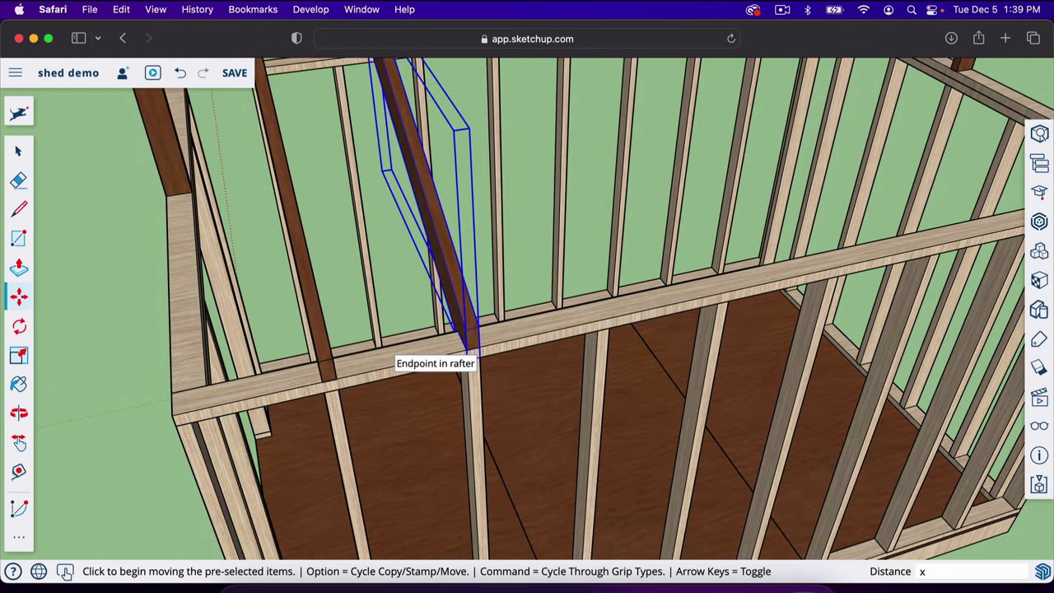
{"action": "key", "text": "Return"}
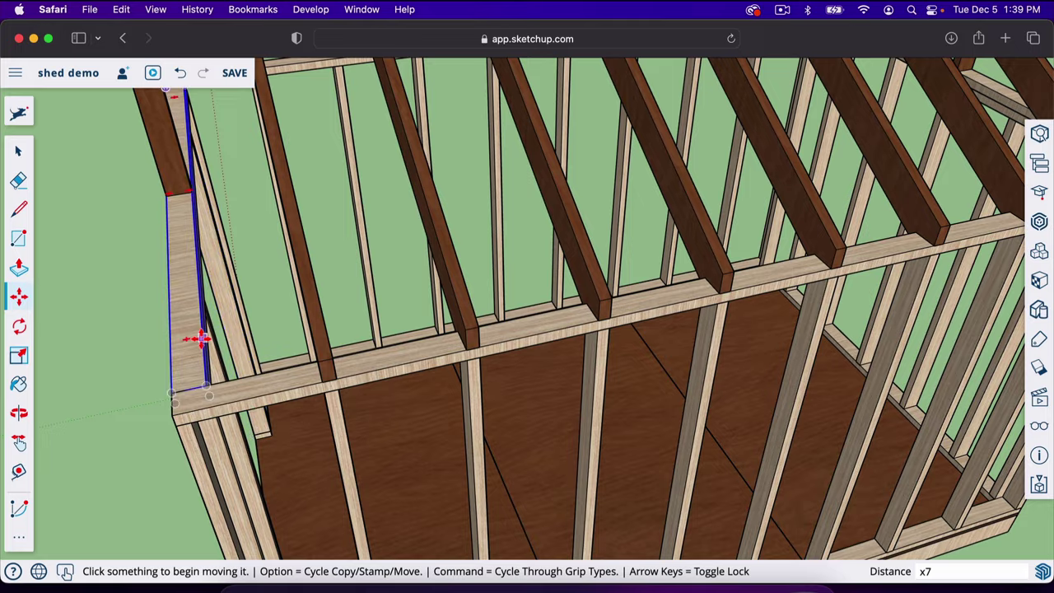
Step: Select all eight rafters and copy them horizontally about 3' 1" across the ridge board toward the opposite side wall
{"action": "scroll", "coordinate": [200, 339], "scroll_direction": "down", "scroll_amount": 5}
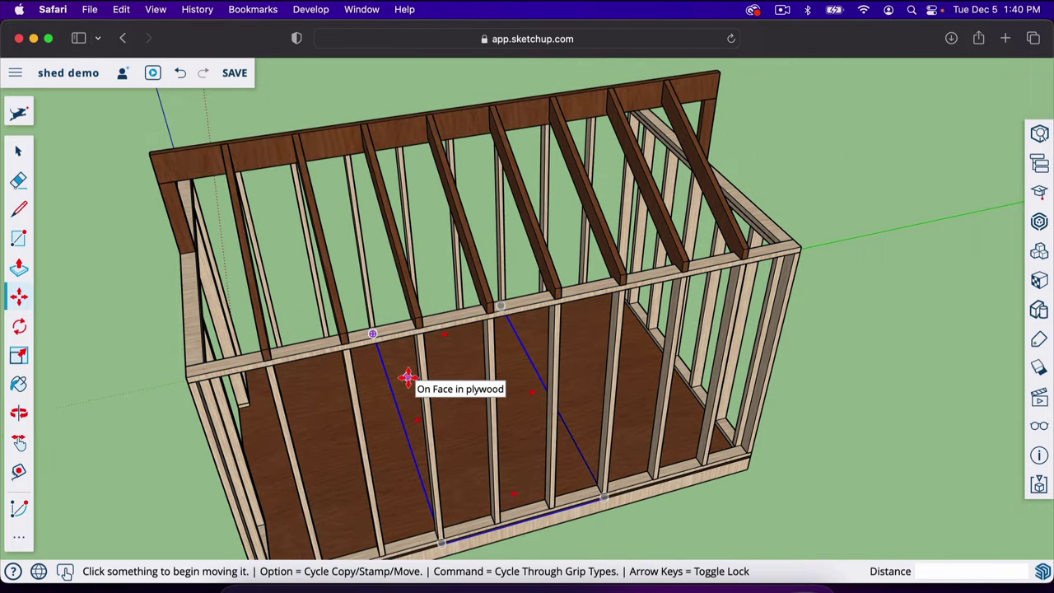
{"action": "key", "text": "o"}
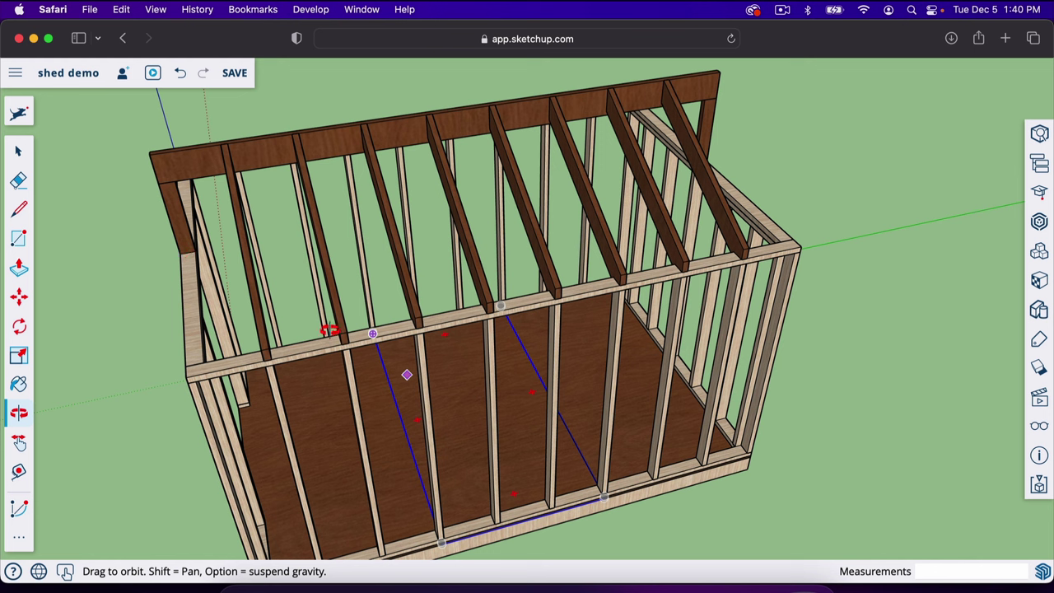
{"action": "key", "text": "space"}
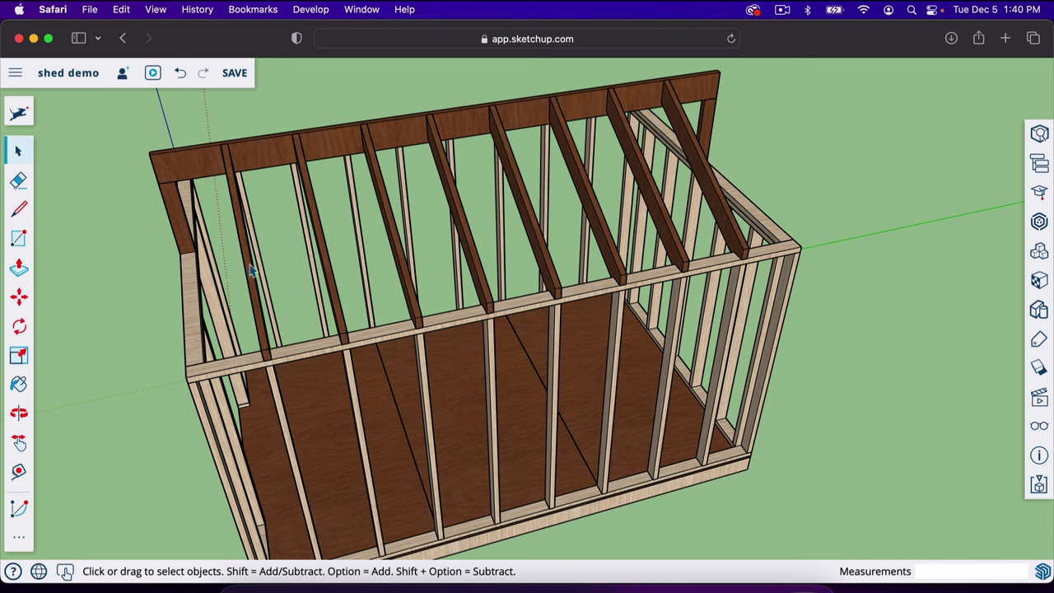
{"action": "left_click", "coordinate": [257, 271]}
{"action": "left_click", "coordinate": [330, 257], "text": "shift"}
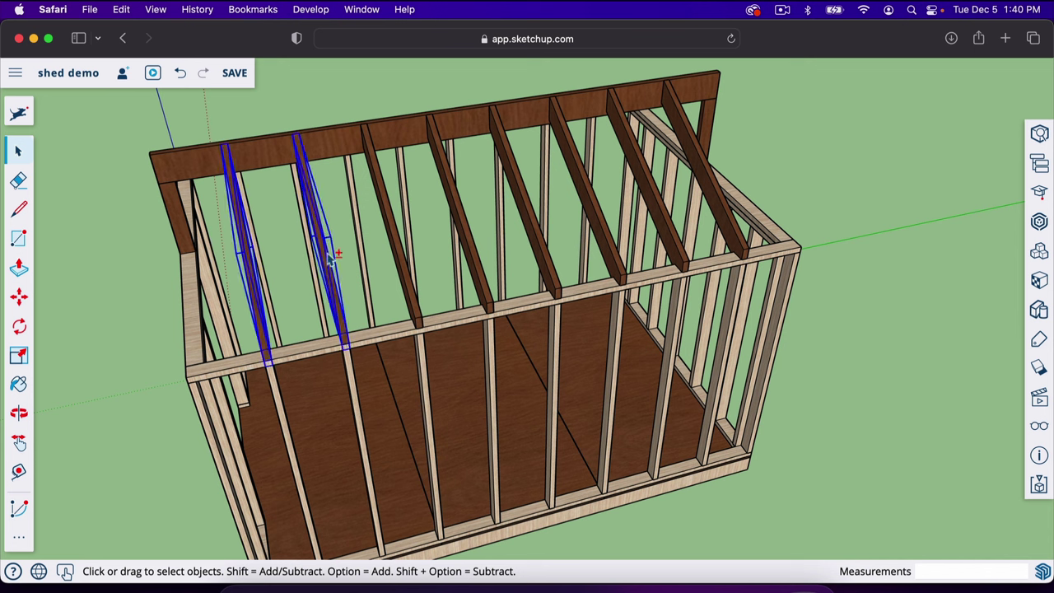
{"action": "left_click", "coordinate": [465, 232], "text": "shift"}
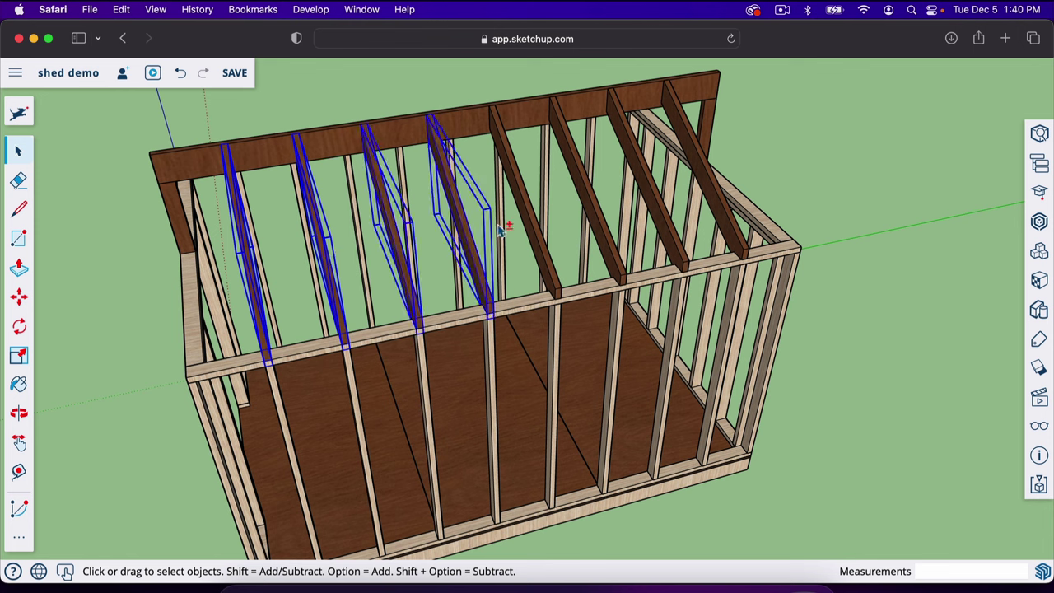
{"action": "left_click", "coordinate": [536, 228], "text": "shift"}
{"action": "left_click", "coordinate": [610, 227], "text": "shift"}
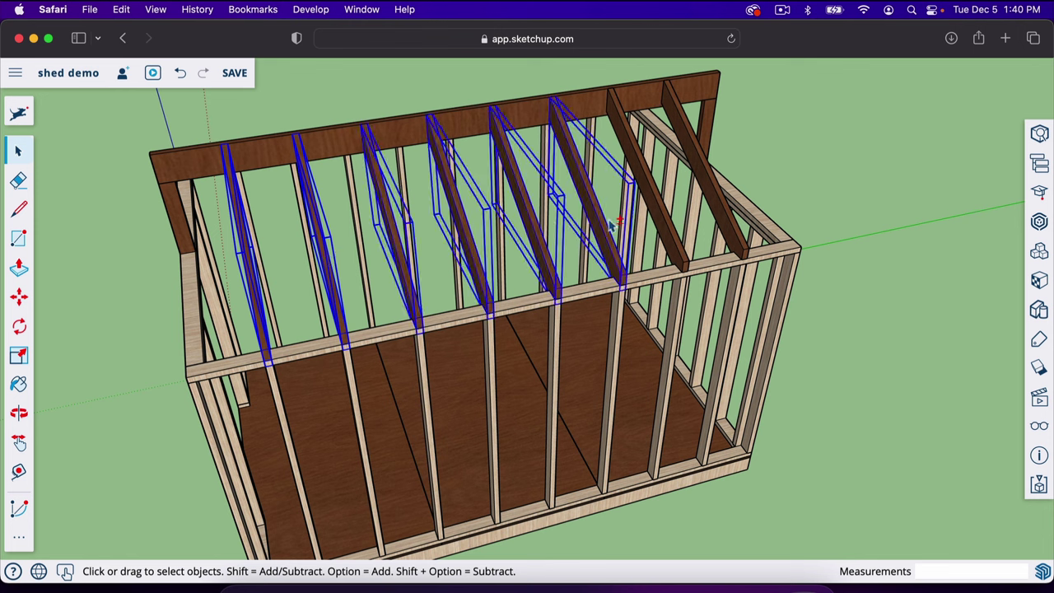
{"action": "left_click", "coordinate": [661, 222], "text": "shift"}
{"action": "left_click", "coordinate": [718, 212], "text": "shift"}
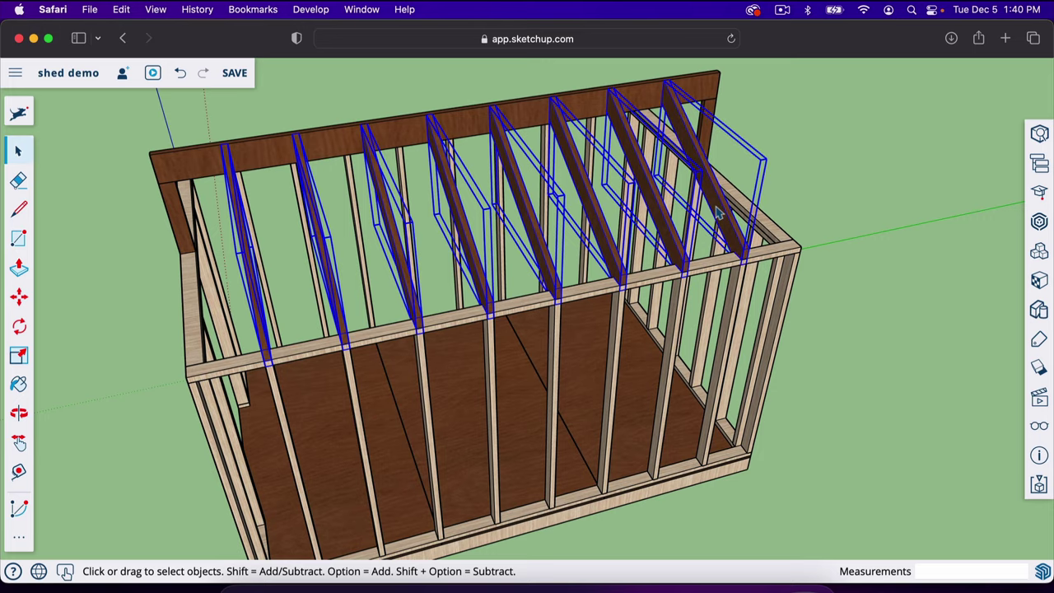
{"action": "key", "text": "o"}
{"action": "left_click_drag", "start_coordinate": [749, 237], "coordinate": [513, 201]}
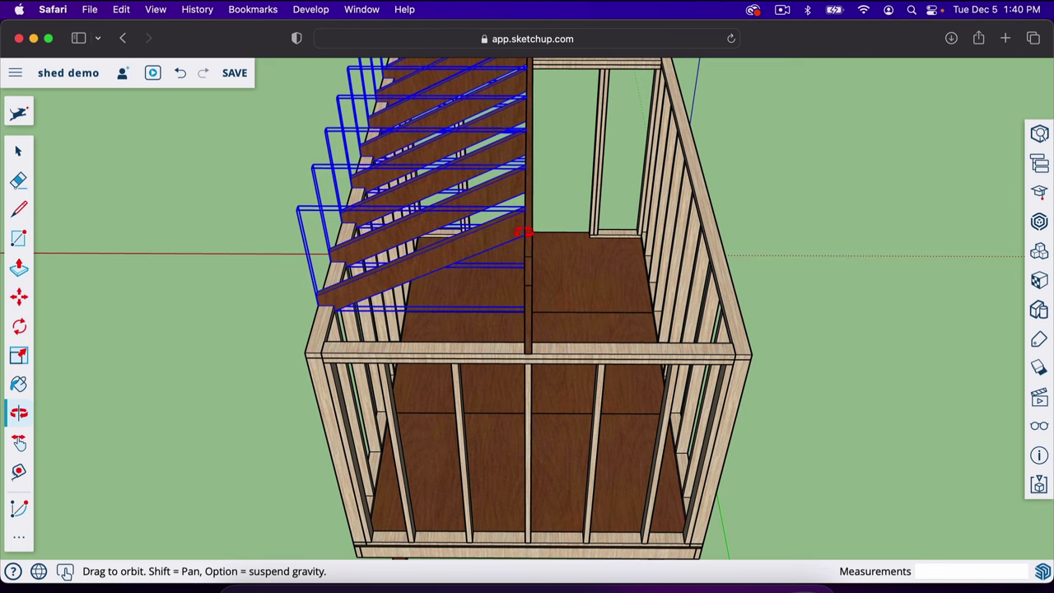
{"action": "scroll", "coordinate": [523, 233], "scroll_direction": "up", "scroll_amount": 4}
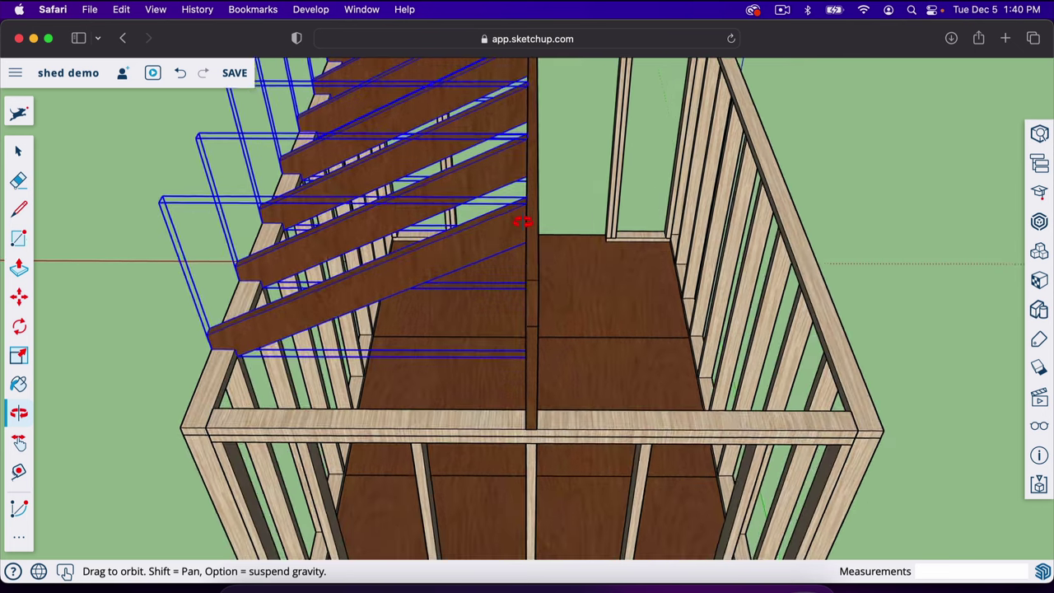
{"action": "key", "text": "m"}
{"action": "key", "text": "alt"}
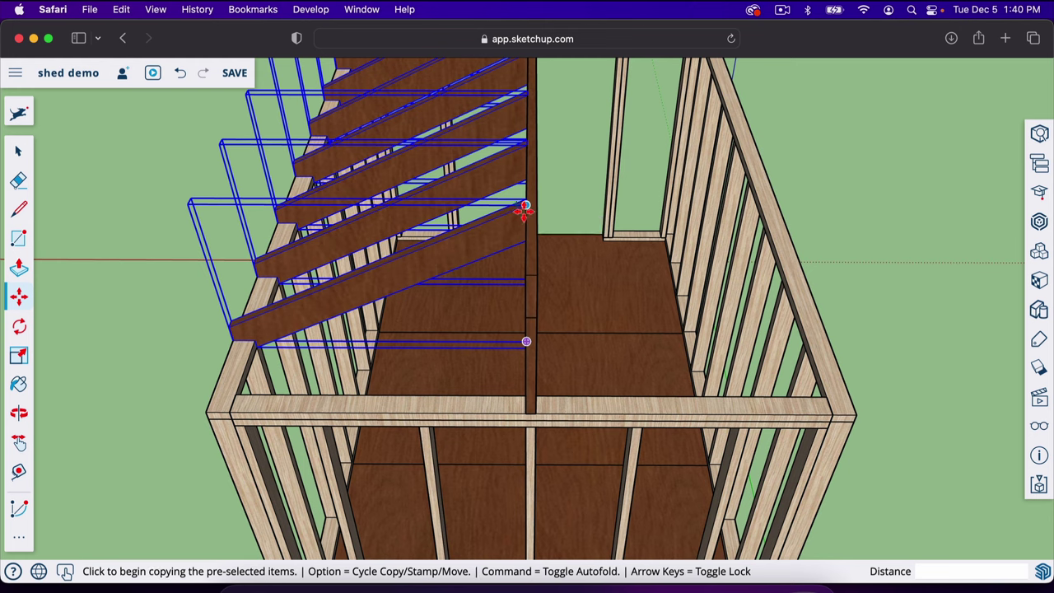
{"action": "left_click", "coordinate": [525, 206]}
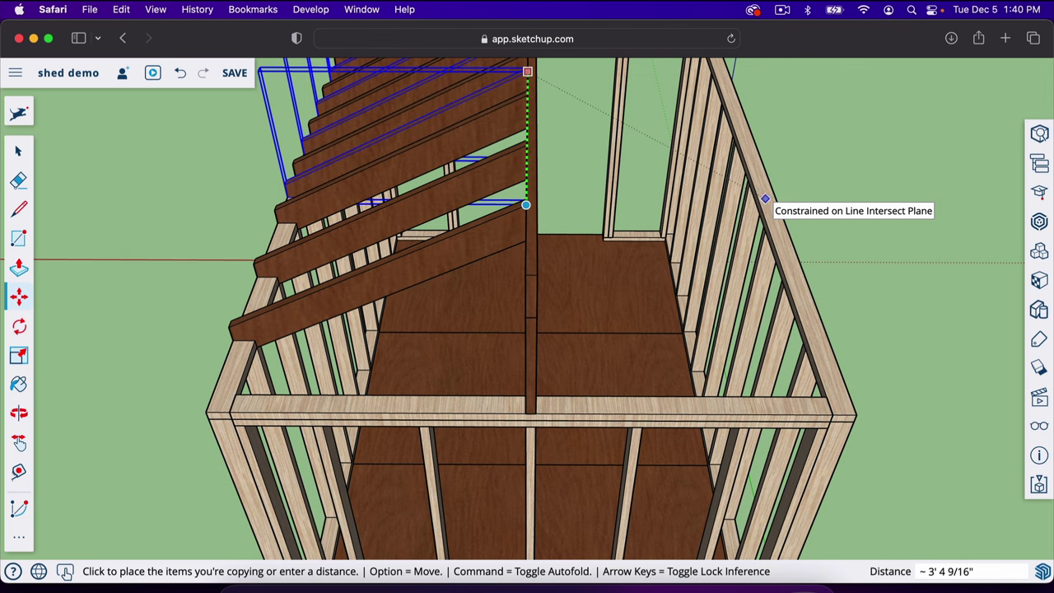
{"action": "left_click", "coordinate": [788, 198]}
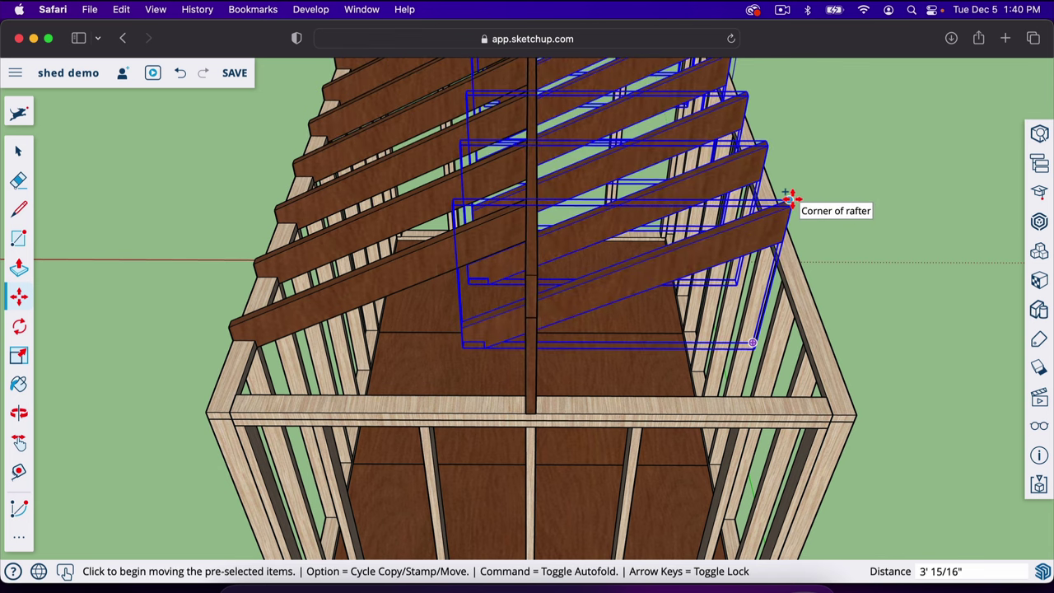
Step: Rotate the copied rafters 180 degrees in the horizontal plane about the upper corner of the end rafter
{"action": "scroll", "coordinate": [816, 301], "scroll_direction": "down", "scroll_amount": 3}
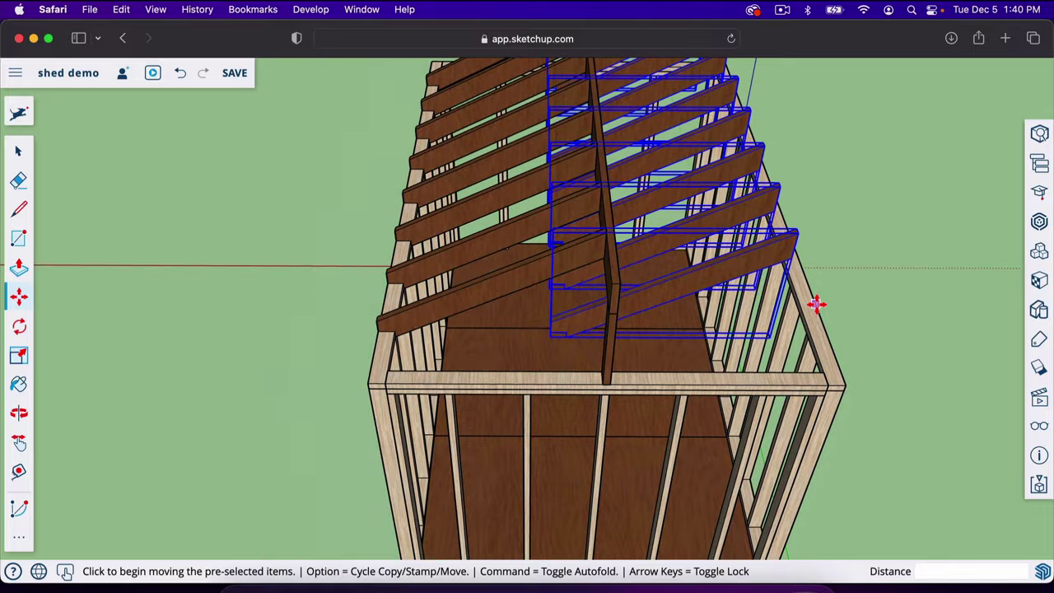
{"action": "key", "text": "o"}
{"action": "left_click_drag", "start_coordinate": [816, 302], "coordinate": [601, 325]}
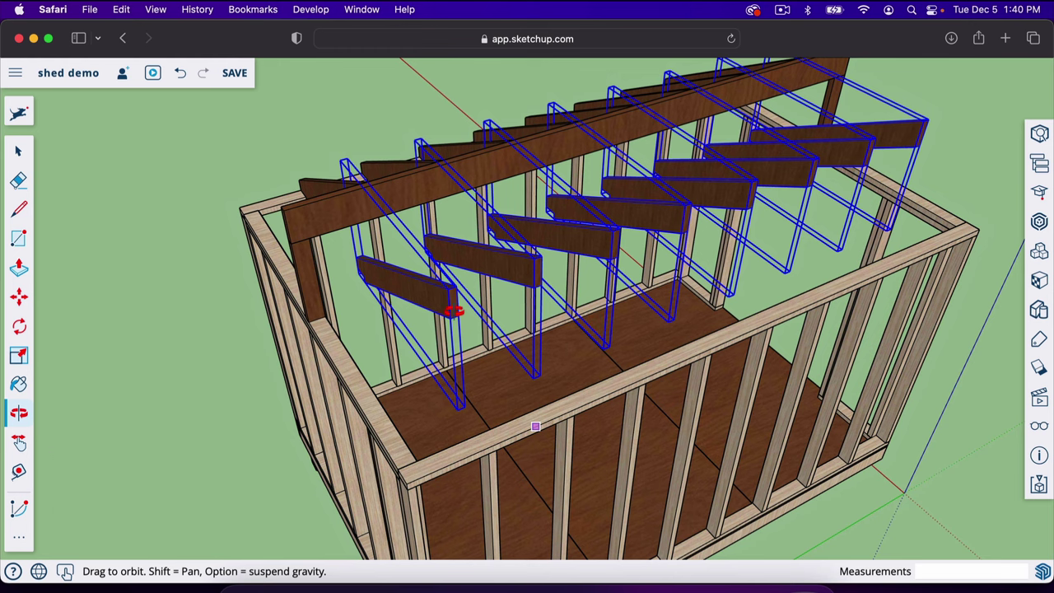
{"action": "key", "text": "q"}
{"action": "left_click_drag", "start_coordinate": [453, 310], "coordinate": [447, 290]}
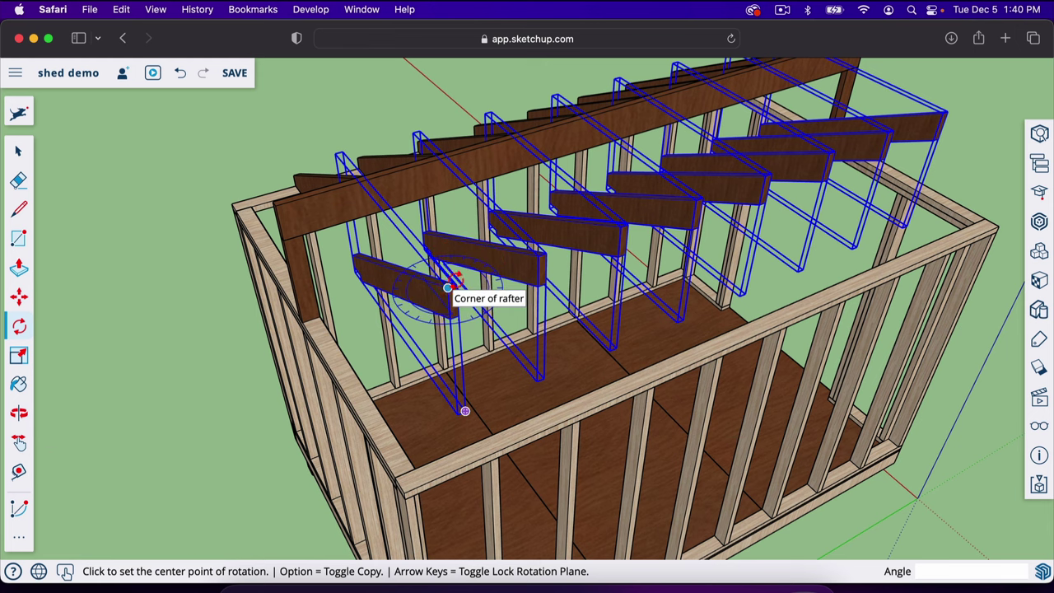
{"action": "left_click", "coordinate": [447, 287]}
{"action": "left_click", "coordinate": [538, 255]}
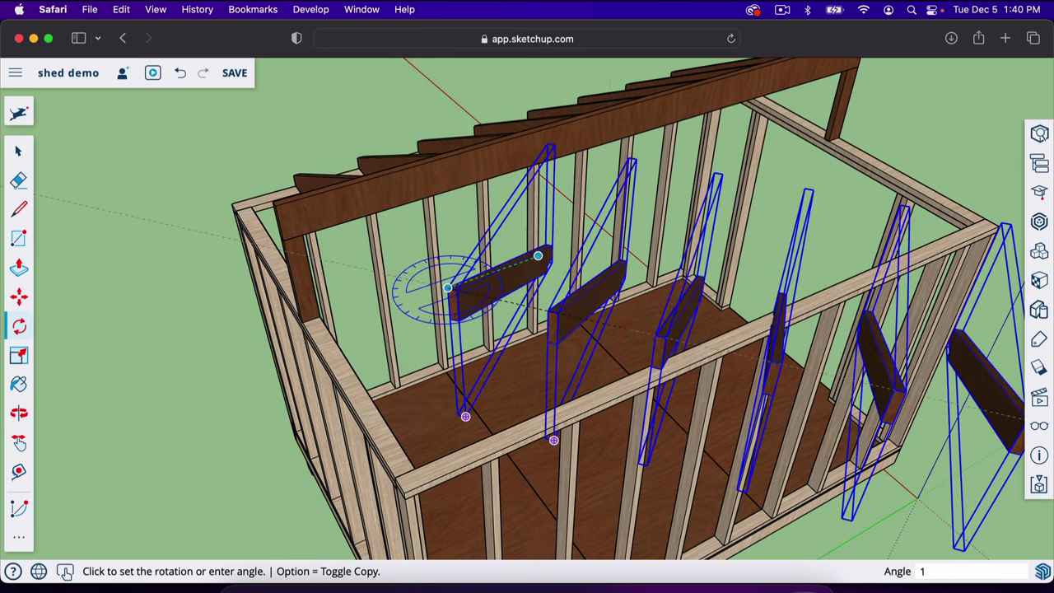
{"action": "type", "text": "180"}
{"action": "key", "text": "Return"}
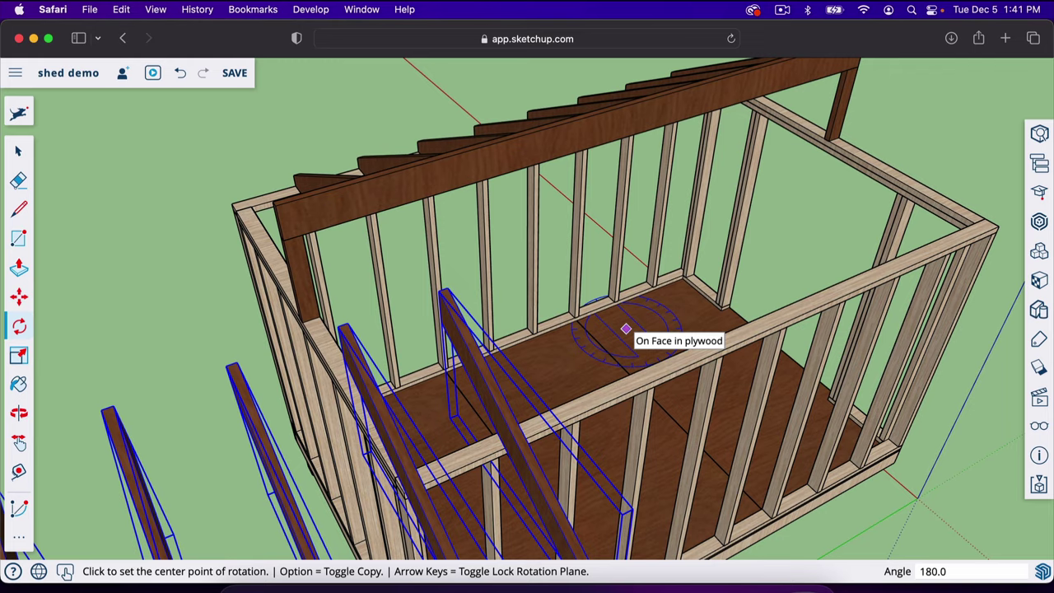
Step: Move the rotated rafters by an upper end corner about 9' 11" to the open side of the ridge board, roughly opposite the first set
{"action": "scroll", "coordinate": [626, 329], "scroll_direction": "down", "scroll_amount": 5}
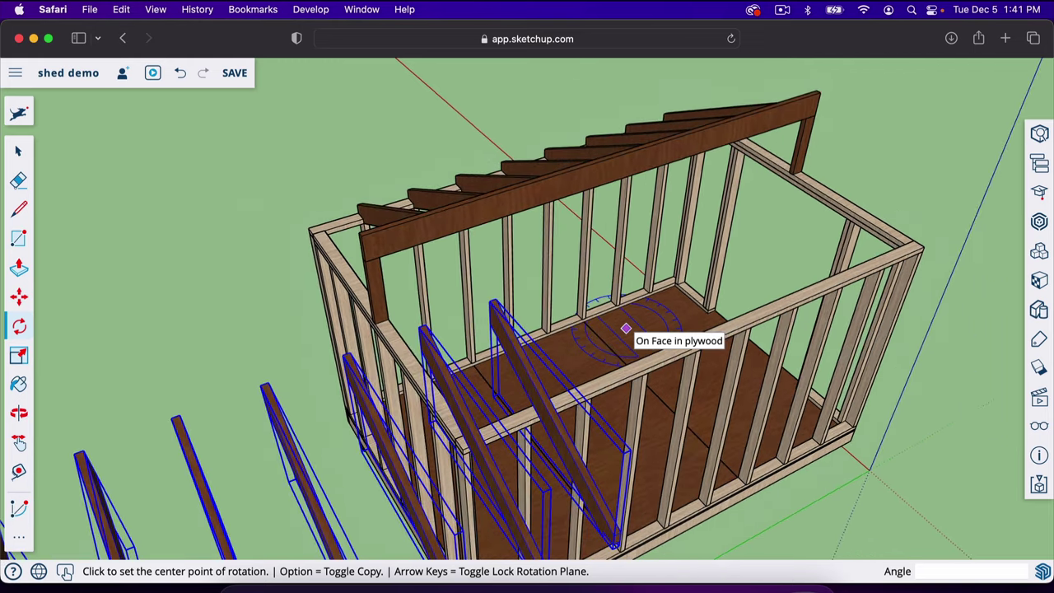
{"action": "middle_click_drag", "start_coordinate": [628, 332], "coordinate": [288, 317]}
{"action": "key", "text": "m"}
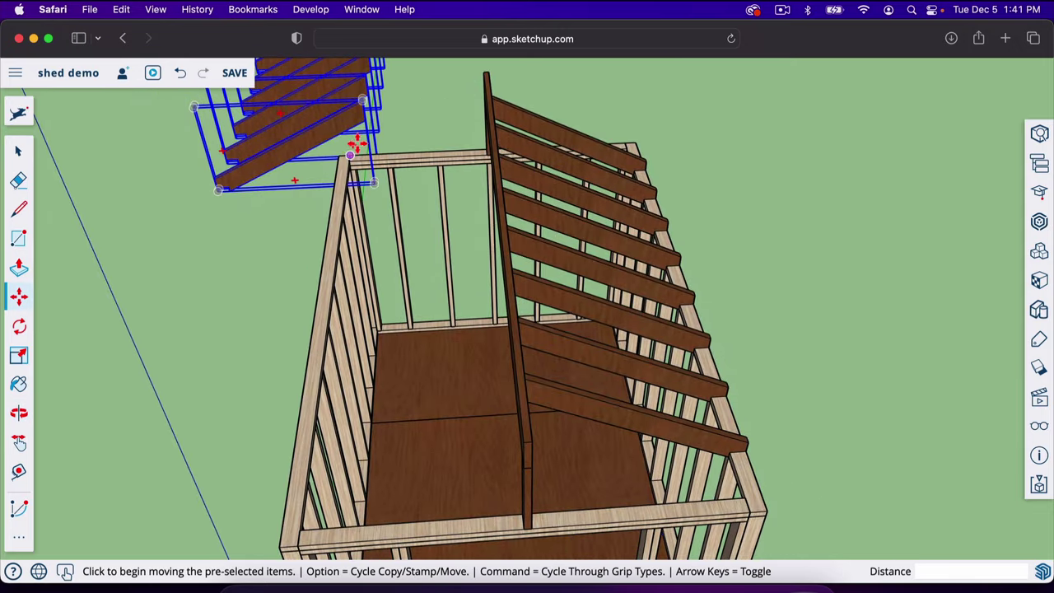
{"action": "left_click", "coordinate": [361, 115]}
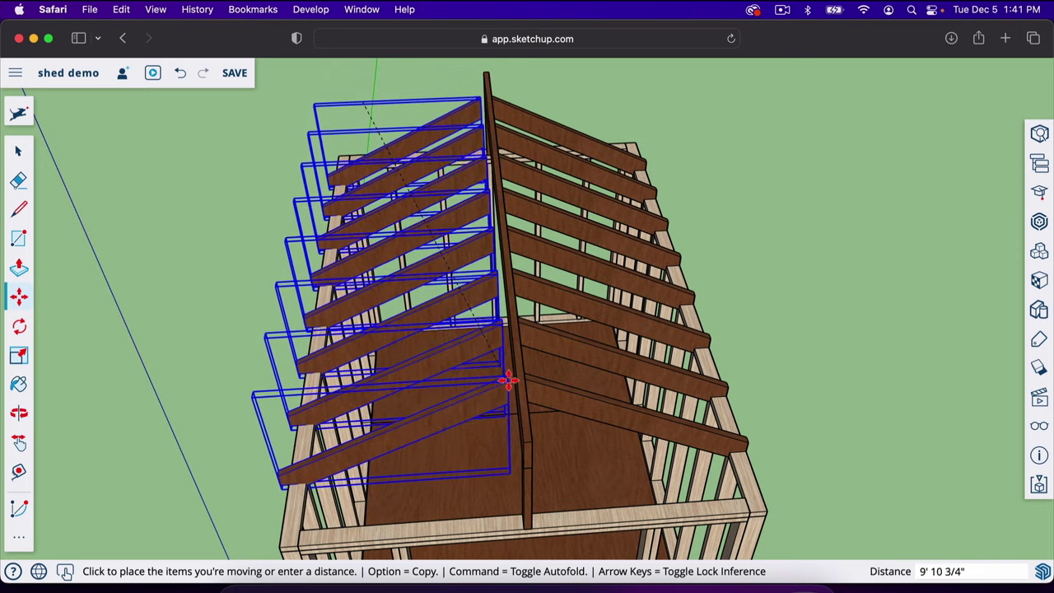
{"action": "left_click", "coordinate": [507, 376]}
Step: Draw a 1 1/2" reference line across the top of the ridge board from the end rafter's upper corner to the opposite edge
{"action": "middle_click_drag", "start_coordinate": [507, 376], "coordinate": [458, 256]}
{"action": "scroll", "coordinate": [459, 253], "scroll_direction": "up", "scroll_amount": 10}
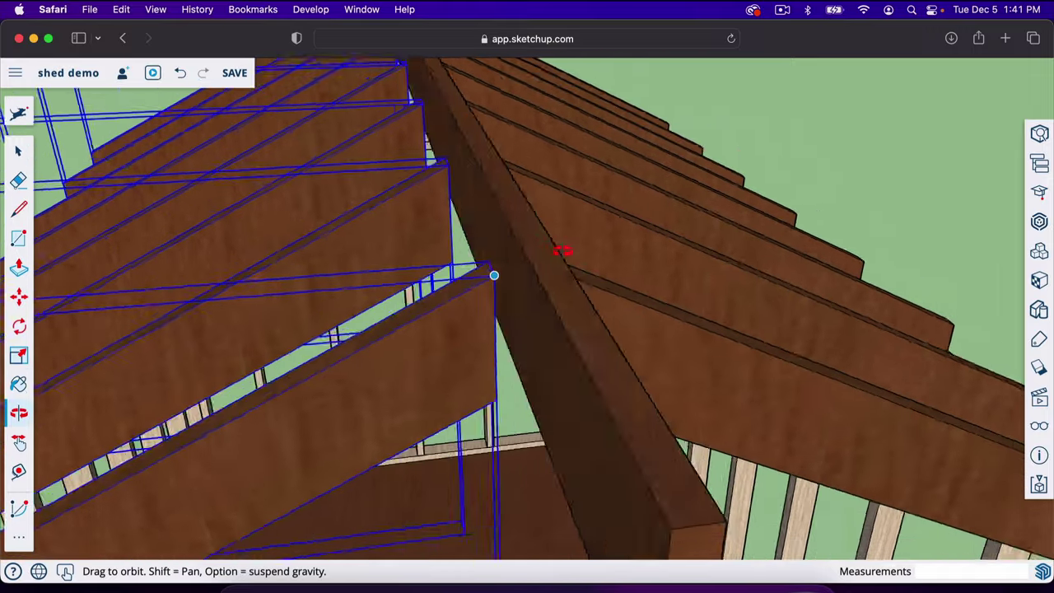
{"action": "middle_click_drag", "start_coordinate": [562, 251], "coordinate": [504, 344]}
{"action": "key", "text": "l"}
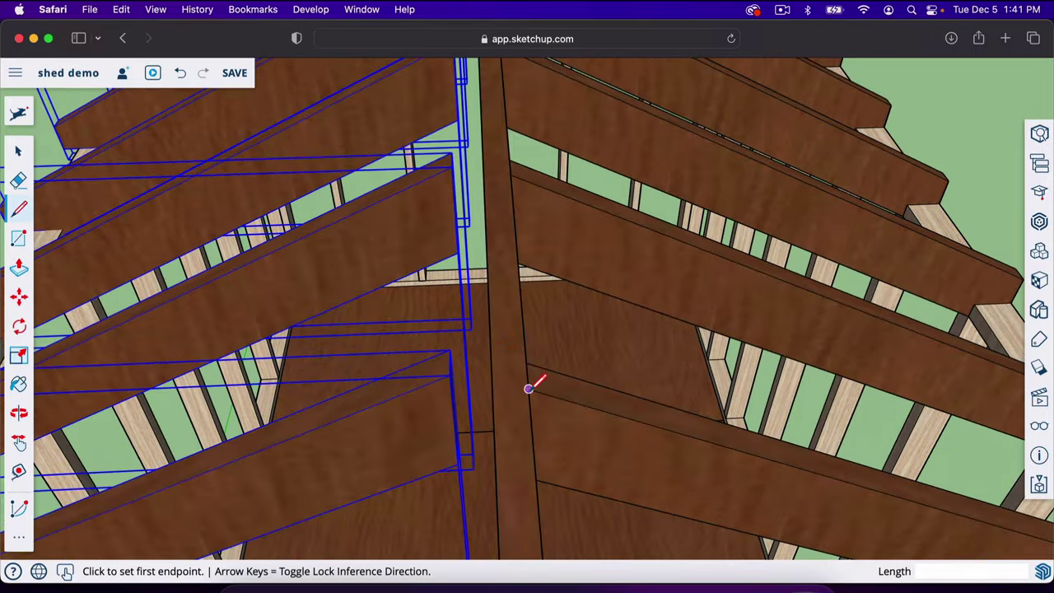
{"action": "left_click", "coordinate": [529, 389]}
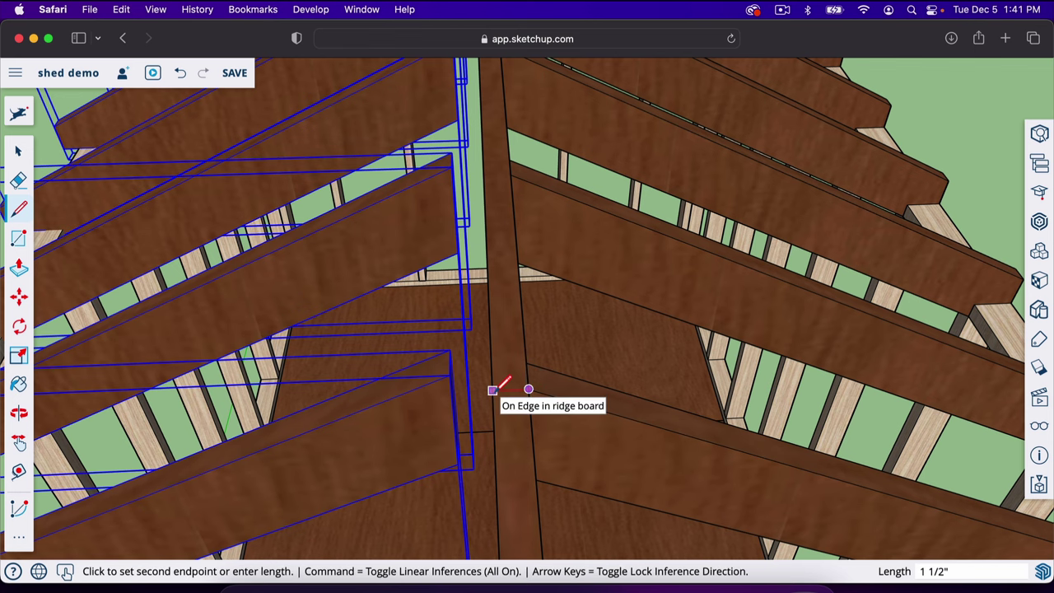
Step: Move the copied rafters by their upper corner onto the reference line's endpoint at the ridge board, and erase the line
{"action": "key", "text": "m"}
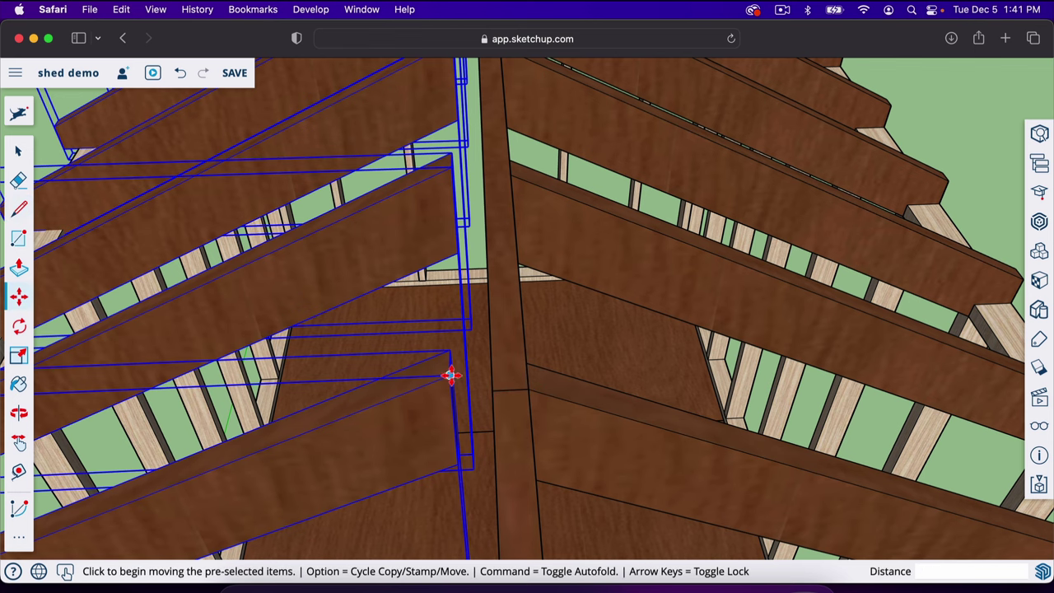
{"action": "left_click", "coordinate": [449, 375]}
{"action": "left_click", "coordinate": [492, 393]}
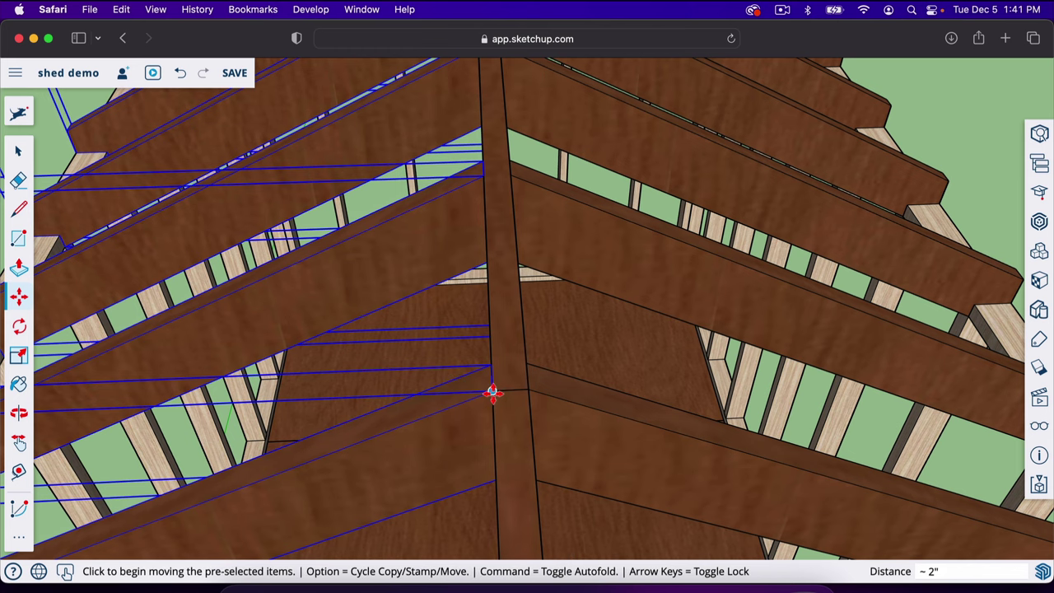
{"action": "key", "text": "e"}
{"action": "left_click", "coordinate": [511, 387]}
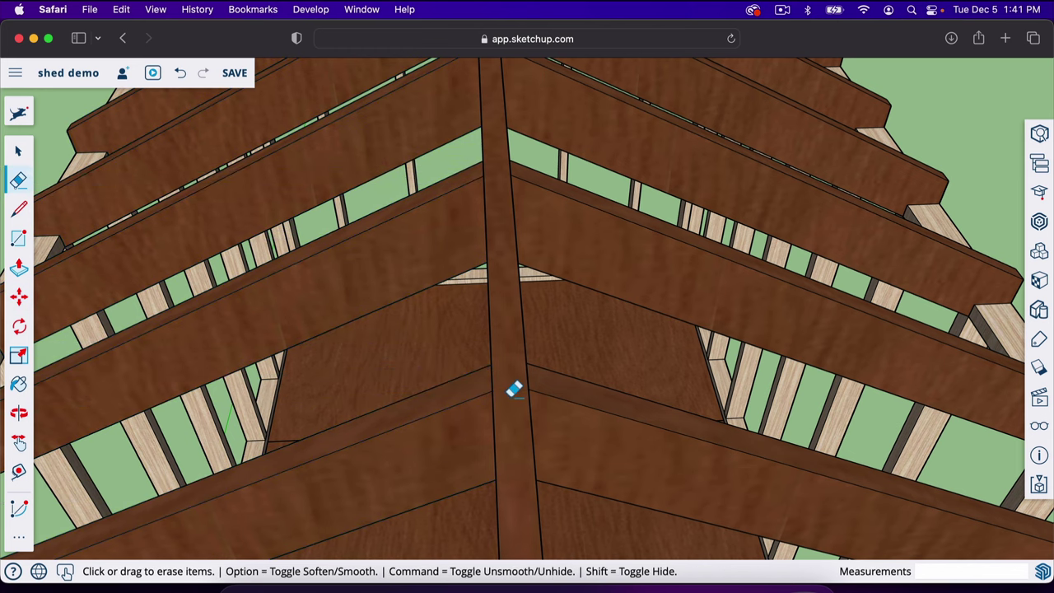
Step: Examine both rafter rows along the ridge board and how the birdsmouth seats on the side wall's top plate
{"action": "middle_click_drag", "start_coordinate": [532, 436], "coordinate": [683, 329]}
{"action": "middle_click_drag", "start_coordinate": [725, 356], "coordinate": [699, 363]}
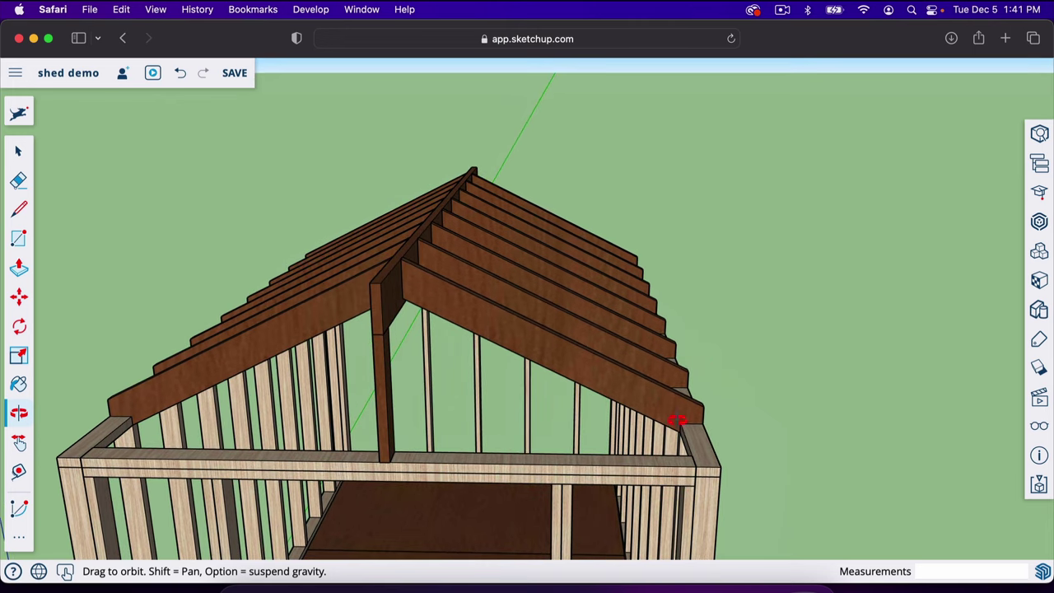
{"action": "scroll", "coordinate": [677, 421], "scroll_direction": "up", "scroll_amount": 6}
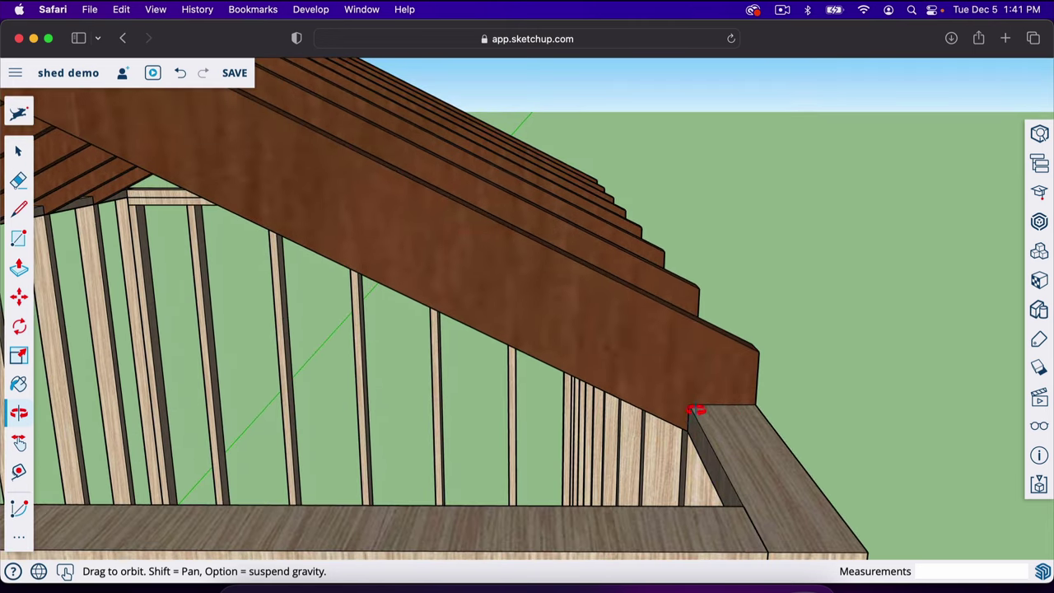
{"action": "middle_click_drag", "start_coordinate": [690, 435], "coordinate": [718, 486]}
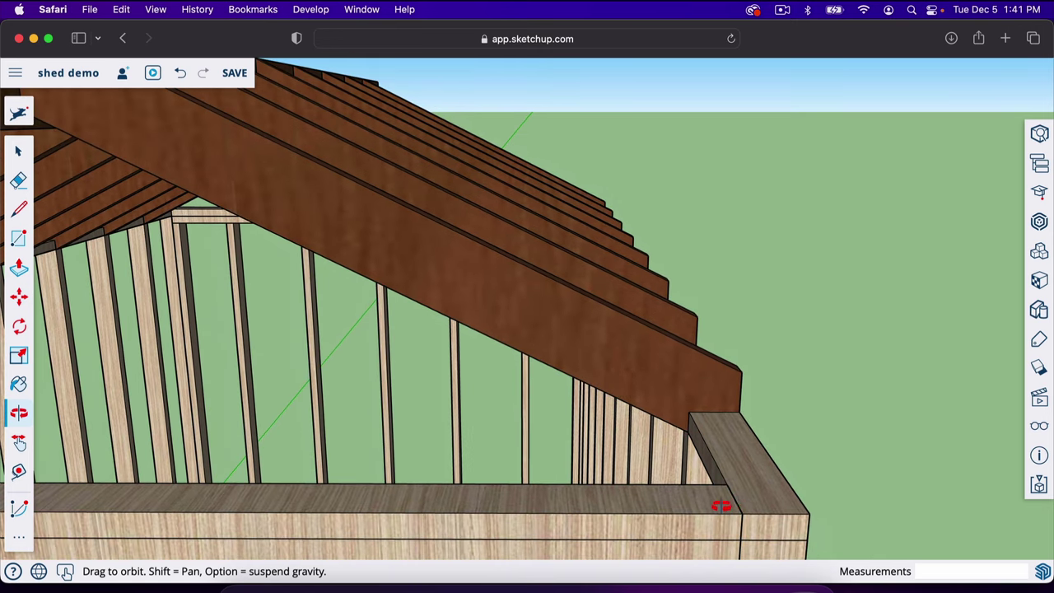
{"action": "middle_click_drag", "start_coordinate": [731, 512], "coordinate": [731, 511]}
{"action": "scroll", "coordinate": [712, 508], "scroll_direction": "down", "scroll_amount": 5}
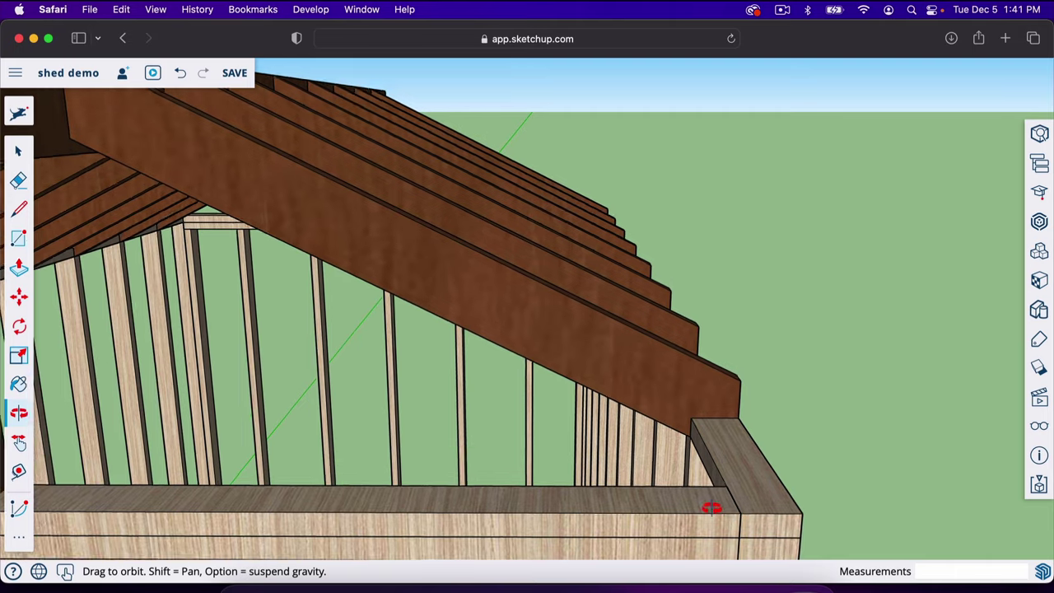
{"action": "scroll", "coordinate": [692, 473], "scroll_direction": "up", "scroll_amount": 10}
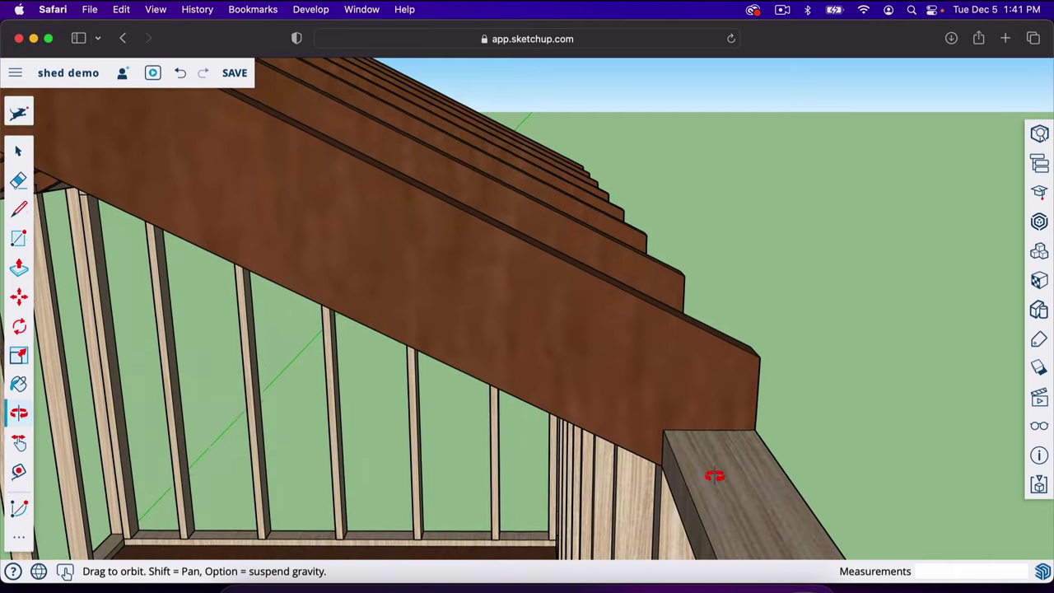
{"action": "scroll", "coordinate": [714, 476], "scroll_direction": "down", "scroll_amount": 10}
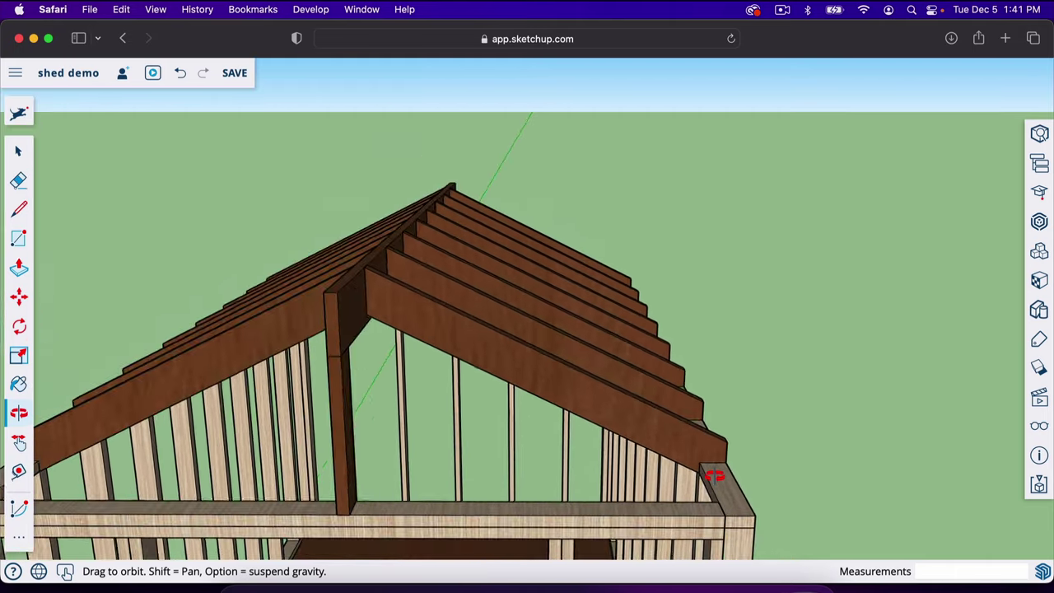
{"action": "left_click_drag", "start_coordinate": [654, 476], "coordinate": [490, 496]}
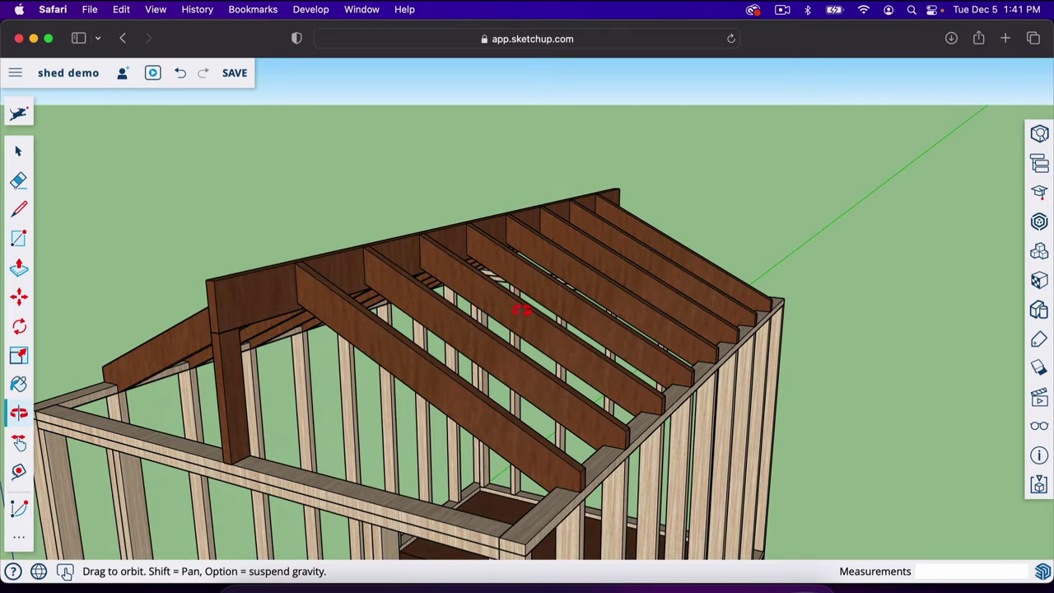
{"action": "left_click_drag", "start_coordinate": [474, 471], "coordinate": [730, 478]}
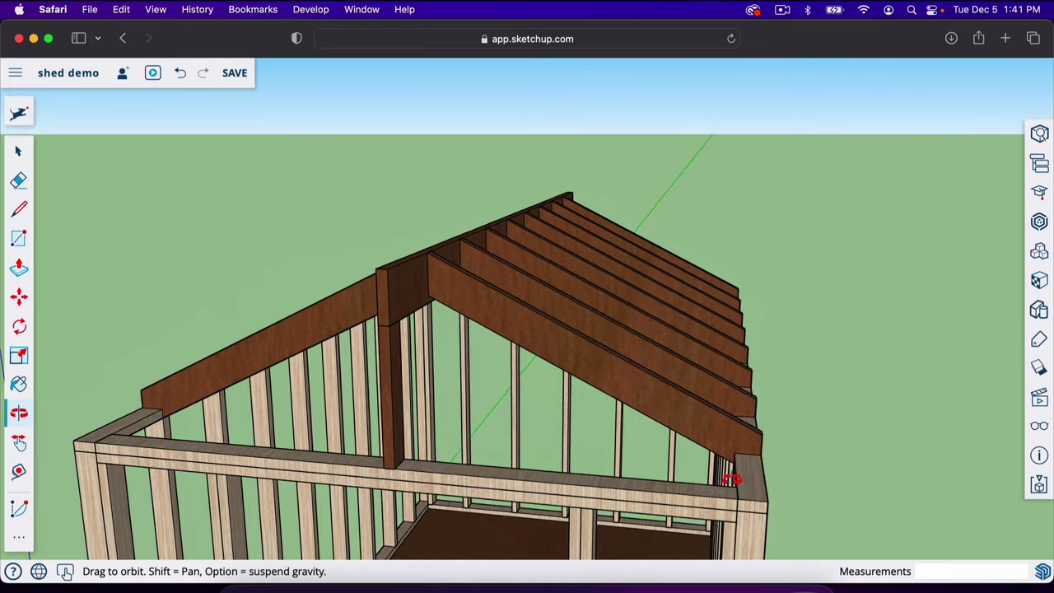
{"action": "scroll", "coordinate": [729, 478], "scroll_direction": "up", "scroll_amount": 10}
{"action": "left_click_drag", "start_coordinate": [771, 376], "coordinate": [880, 281]}
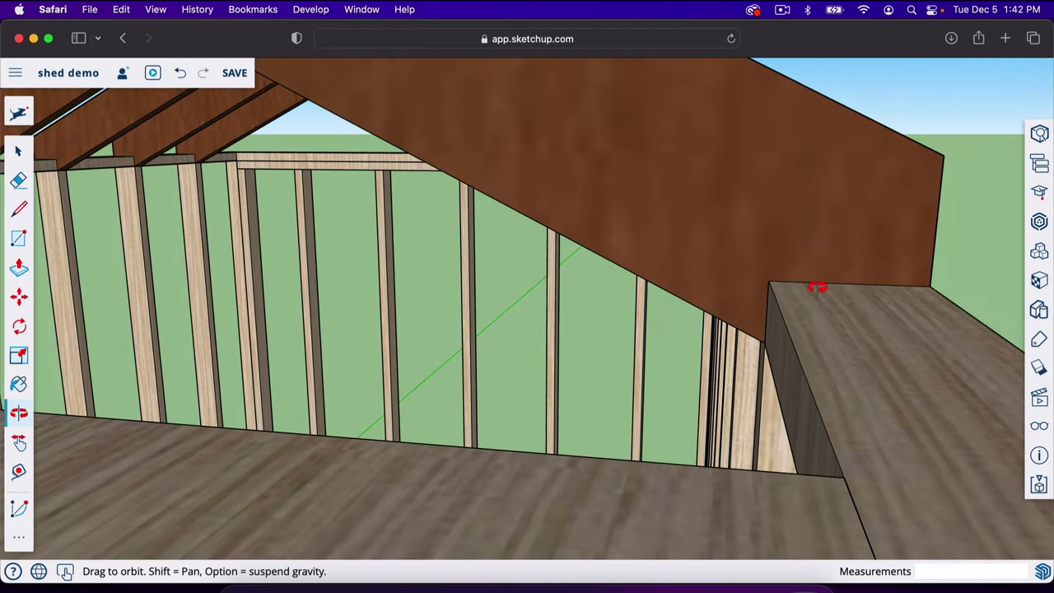
Step: Copy the end rafter about 1' 3 1/4" along the side wall's top plate onto the outer corner of the near end wall
{"action": "scroll", "coordinate": [478, 288], "scroll_direction": "down", "scroll_amount": 10}
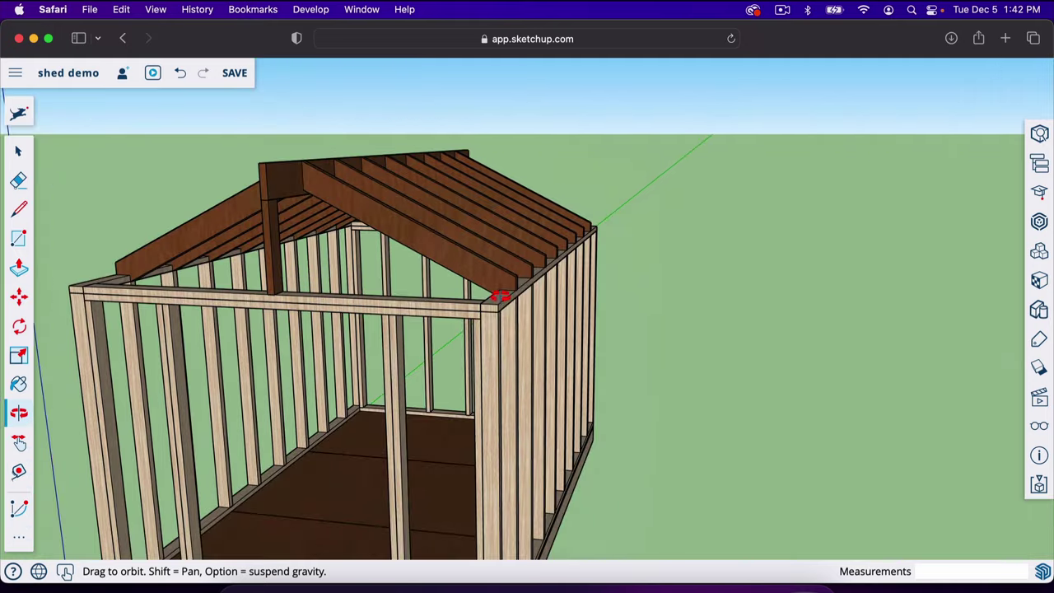
{"action": "left_click_drag", "start_coordinate": [502, 299], "coordinate": [425, 346]}
{"action": "scroll", "coordinate": [388, 330], "scroll_direction": "up", "scroll_amount": 5}
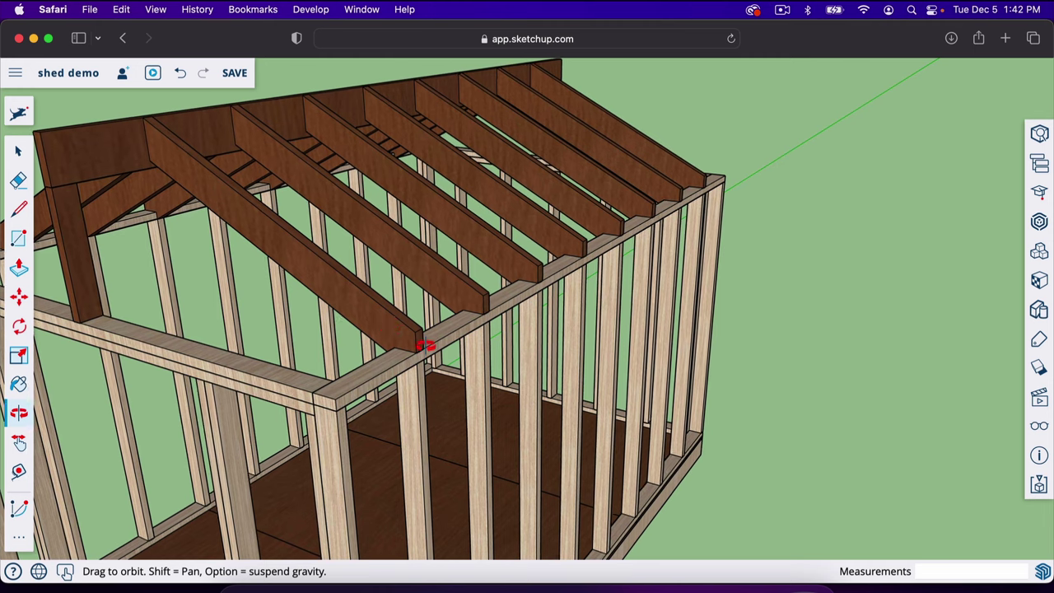
{"action": "scroll", "coordinate": [803, 305], "scroll_direction": "down", "scroll_amount": 5}
{"action": "left_click_drag", "start_coordinate": [515, 351], "coordinate": [482, 357]}
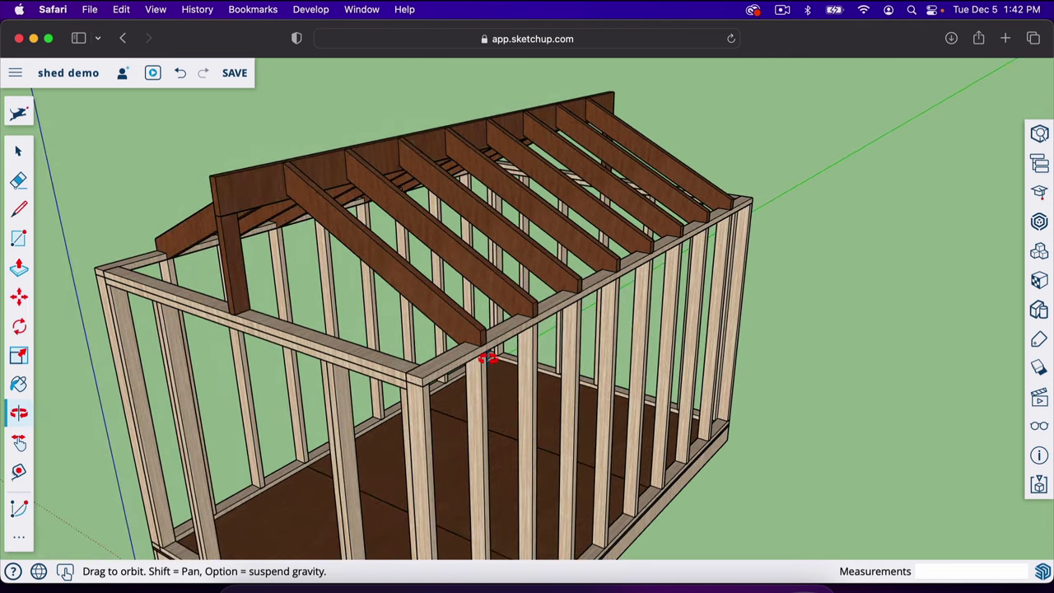
{"action": "scroll", "coordinate": [442, 339], "scroll_direction": "up", "scroll_amount": 5}
{"action": "scroll", "coordinate": [442, 339], "scroll_direction": "up", "scroll_amount": 4}
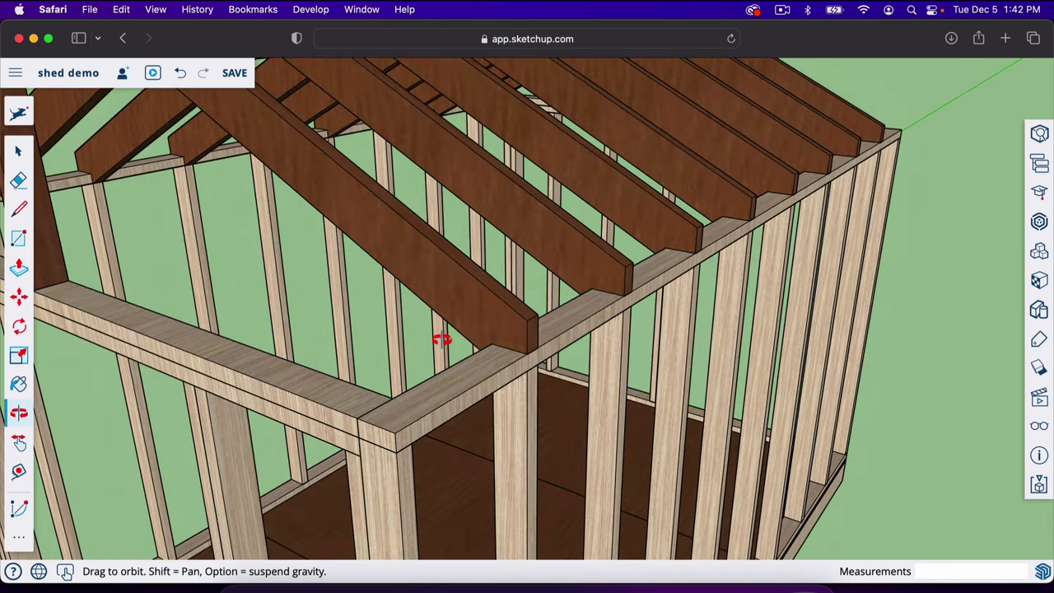
{"action": "key", "text": "space"}
{"action": "key", "text": "m"}
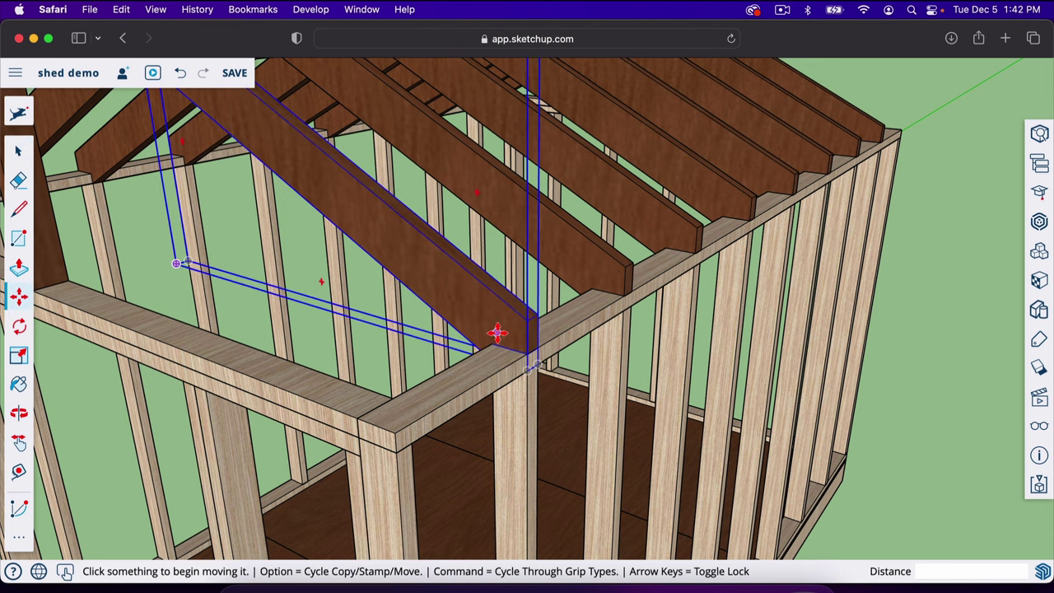
{"action": "key", "text": "alt"}
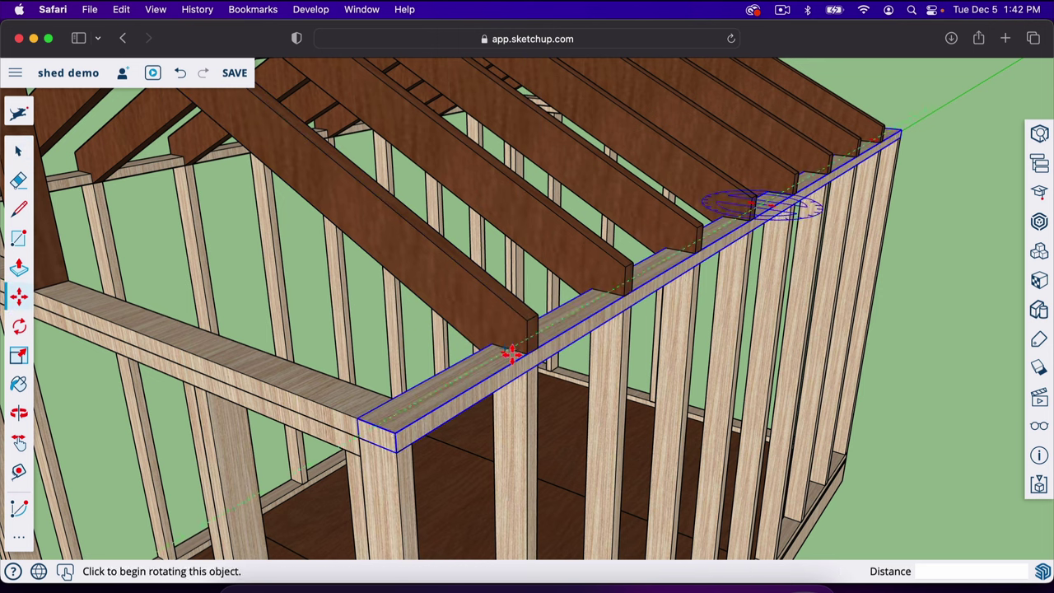
{"action": "left_click", "coordinate": [527, 355]}
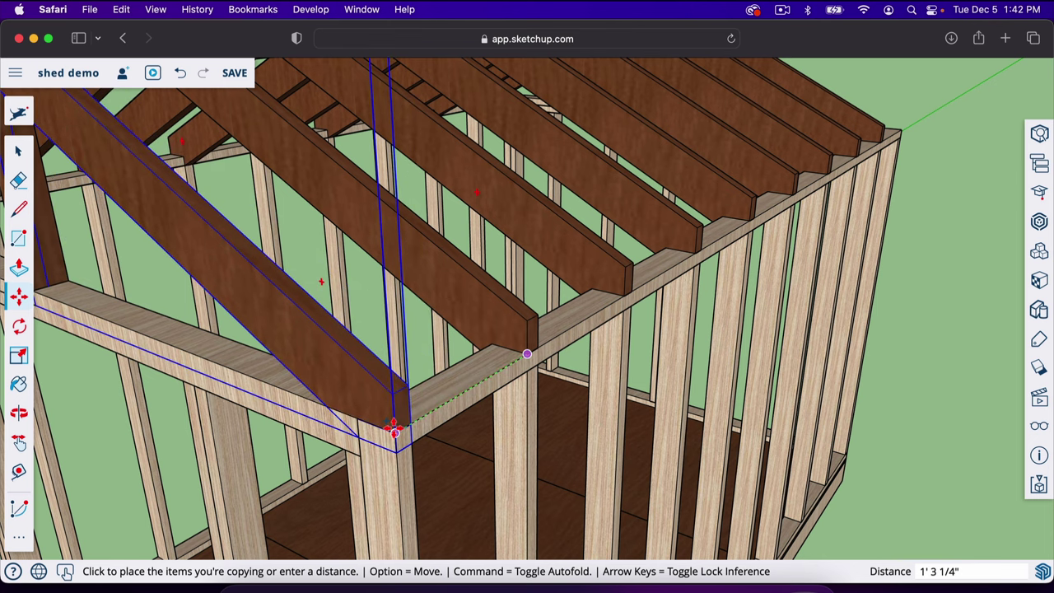
{"action": "left_click", "coordinate": [393, 428]}
Step: Examine how the copied rafter's birdsmouth overlaps the near end wall's top plate
{"action": "key", "text": "o"}
{"action": "left_click_drag", "start_coordinate": [406, 470], "coordinate": [592, 417]}
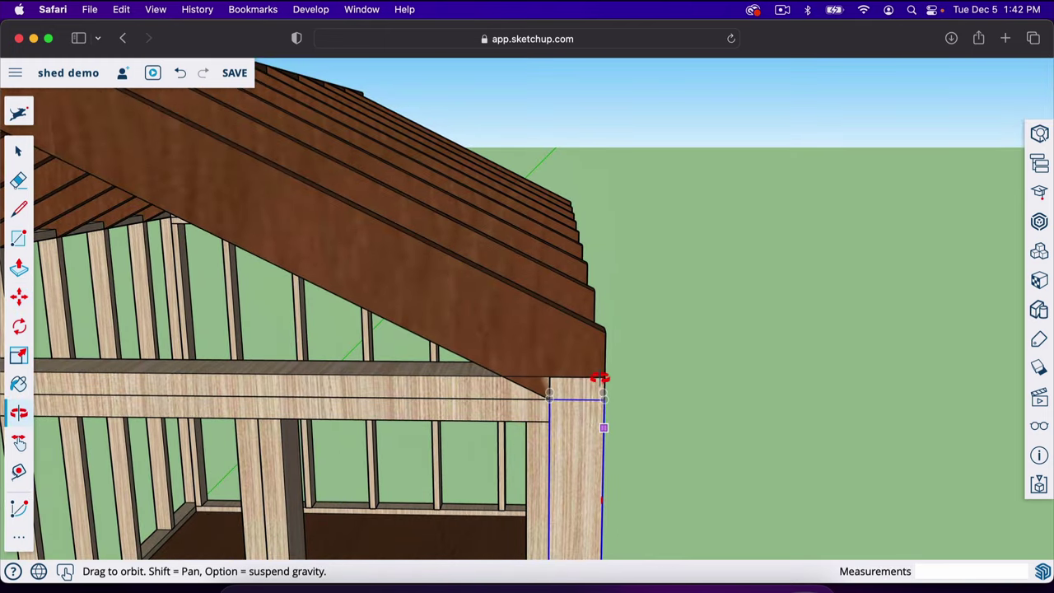
{"action": "key", "text": "space"}
{"action": "double_click", "coordinate": [550, 346]}
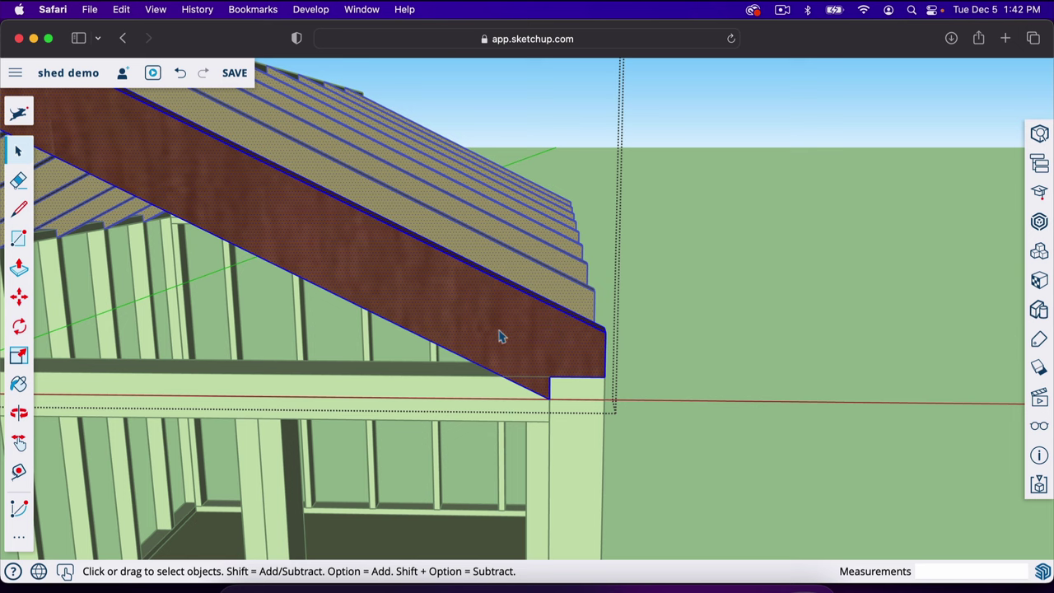
{"action": "scroll", "coordinate": [578, 395], "scroll_direction": "up", "scroll_amount": 4}
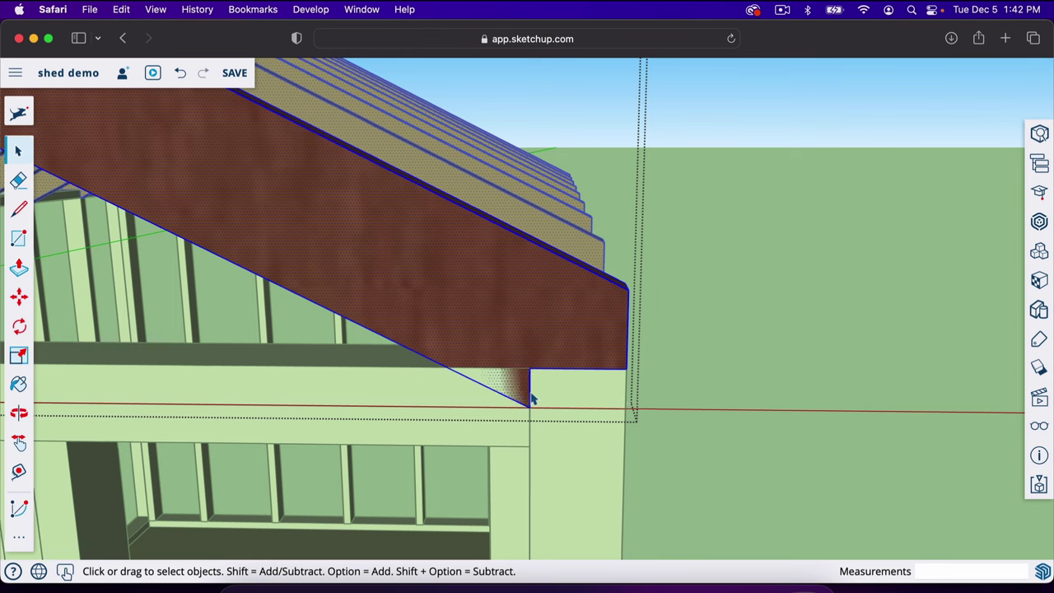
{"action": "scroll", "coordinate": [531, 398], "scroll_direction": "down", "scroll_amount": 2}
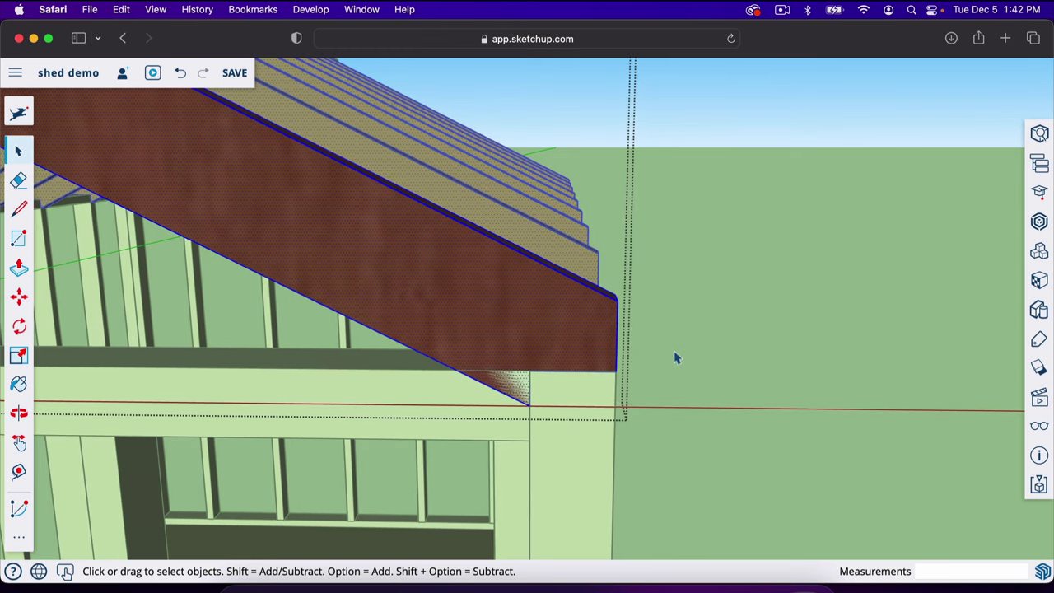
{"action": "left_click", "coordinate": [675, 357]}
Step: Raise the copied corner rafter 3" straight up, clear of the end wall's top plate
{"action": "middle_click_drag", "start_coordinate": [632, 359], "coordinate": [565, 376]}
{"action": "key", "text": "m"}
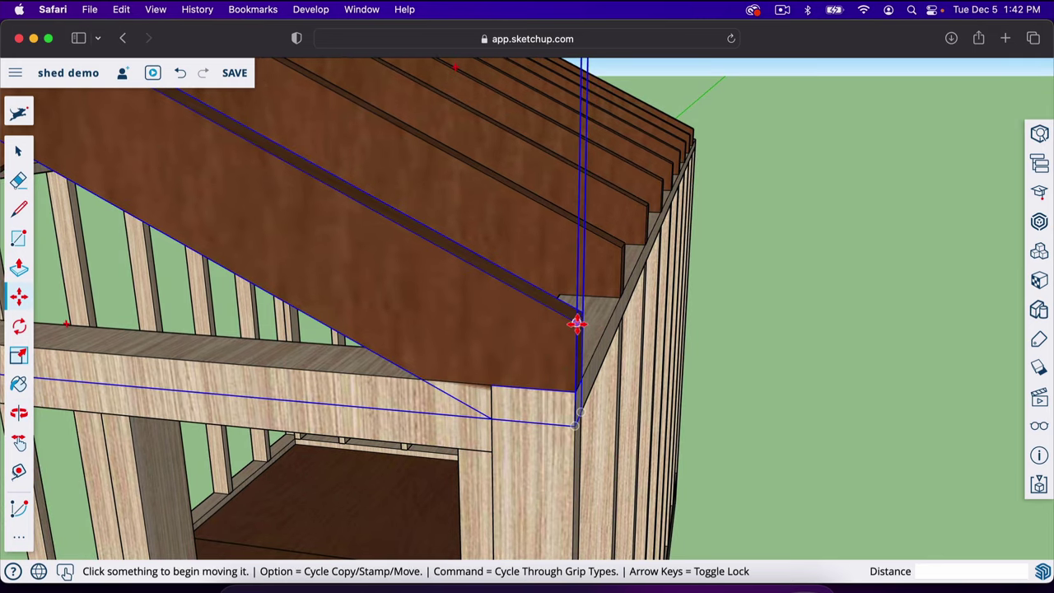
{"action": "left_click", "coordinate": [576, 323]}
{"action": "left_click", "coordinate": [581, 262]}
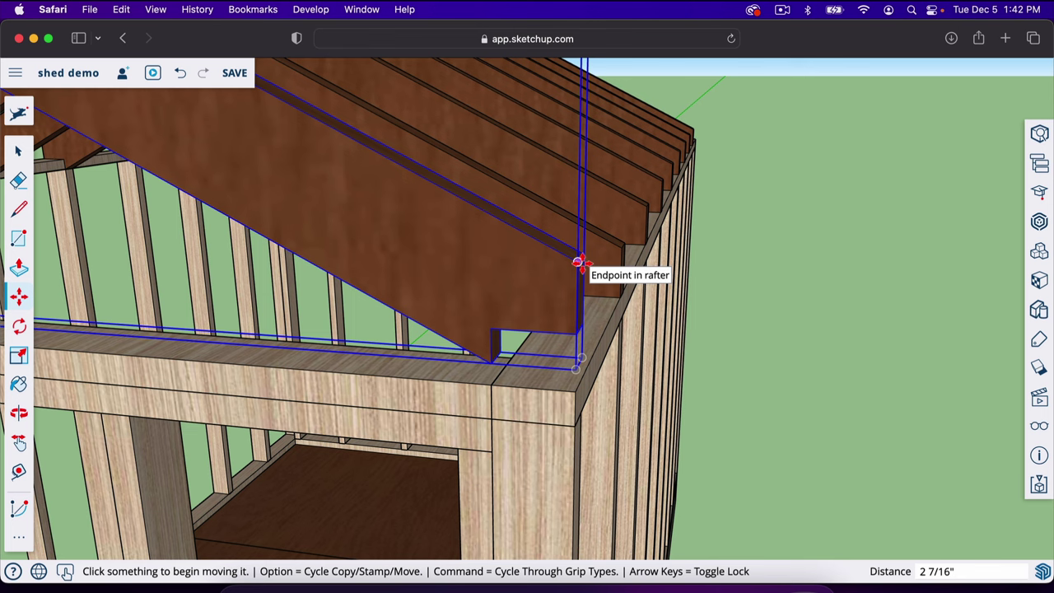
{"action": "key", "text": "super+z"}
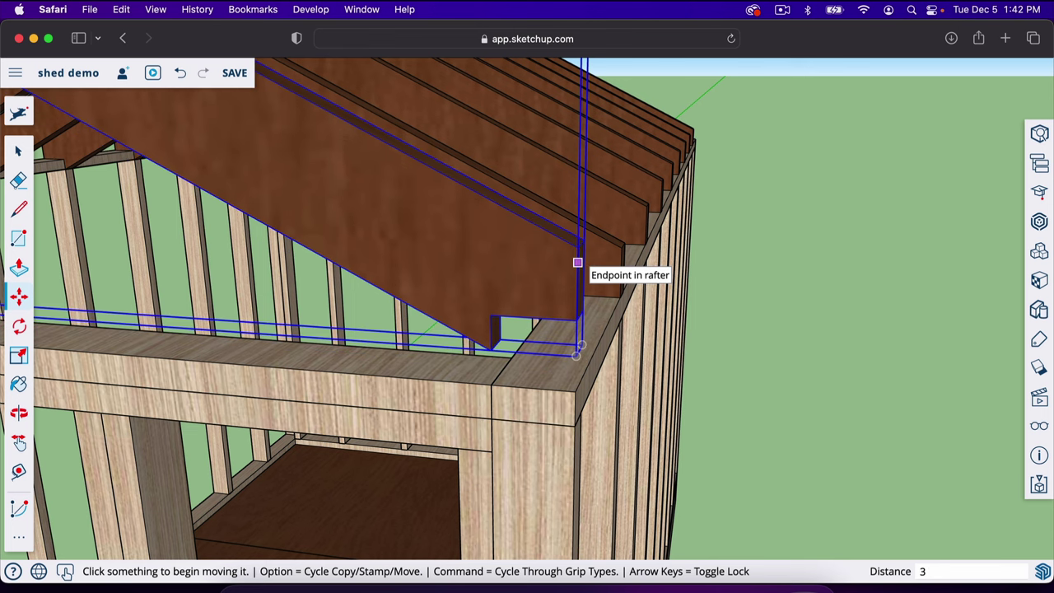
Step: Explode the raised corner rafter component
{"action": "middle_click_drag", "start_coordinate": [508, 347], "coordinate": [348, 420]}
{"action": "key", "text": "space"}
{"action": "right_click", "coordinate": [348, 421]}
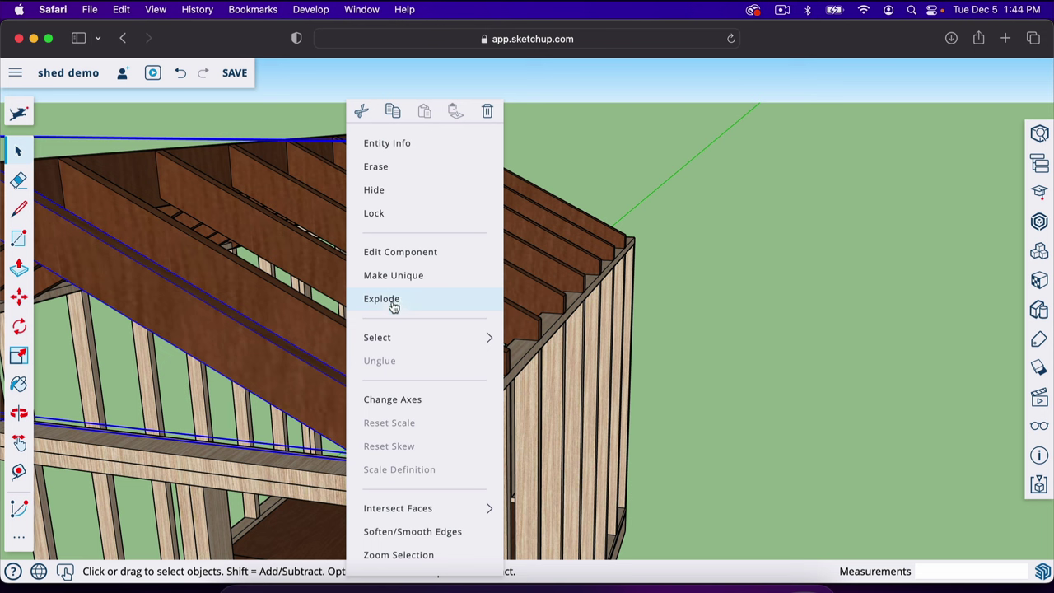
{"action": "left_click", "coordinate": [384, 299]}
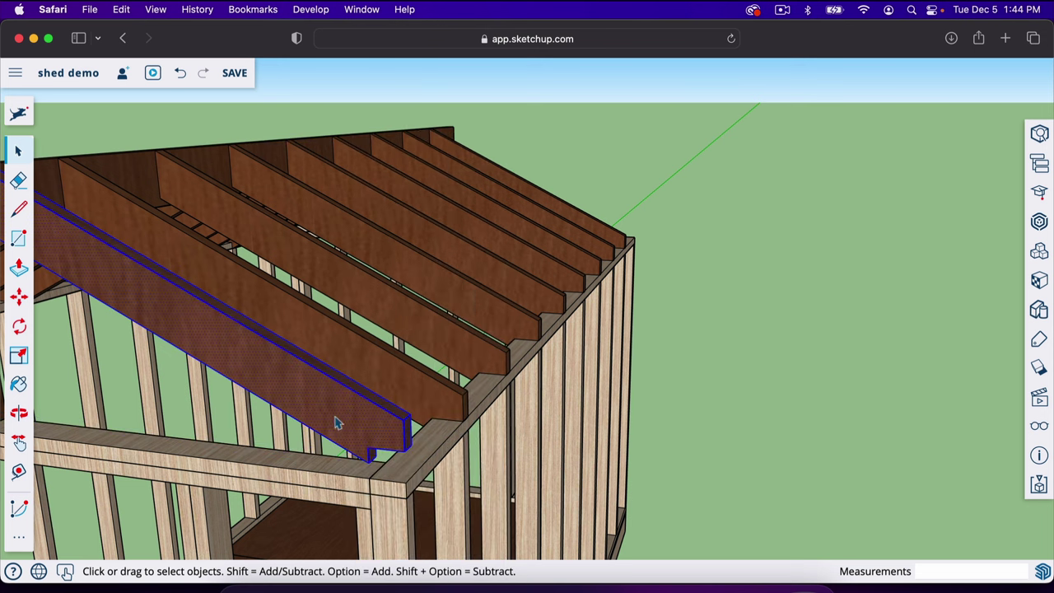
Step: Make the exploded rafter's geometry into a new component named "end rafter"
{"action": "left_click", "coordinate": [724, 470]}
{"action": "left_click", "coordinate": [347, 424]}
{"action": "right_click", "coordinate": [348, 423]}
{"action": "left_click", "coordinate": [411, 415]}
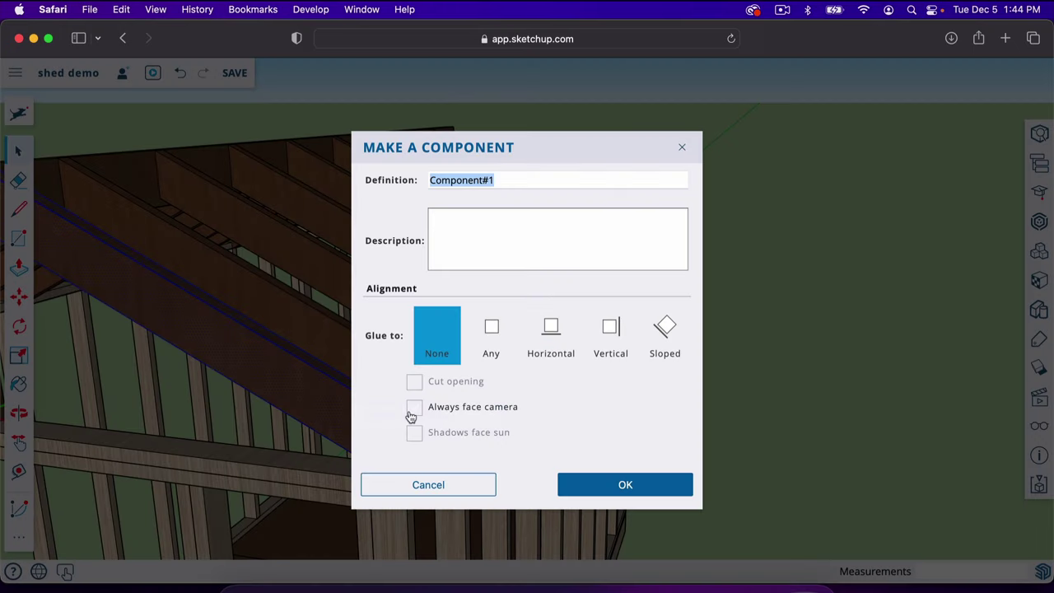
{"action": "type", "text": "end rafter"}
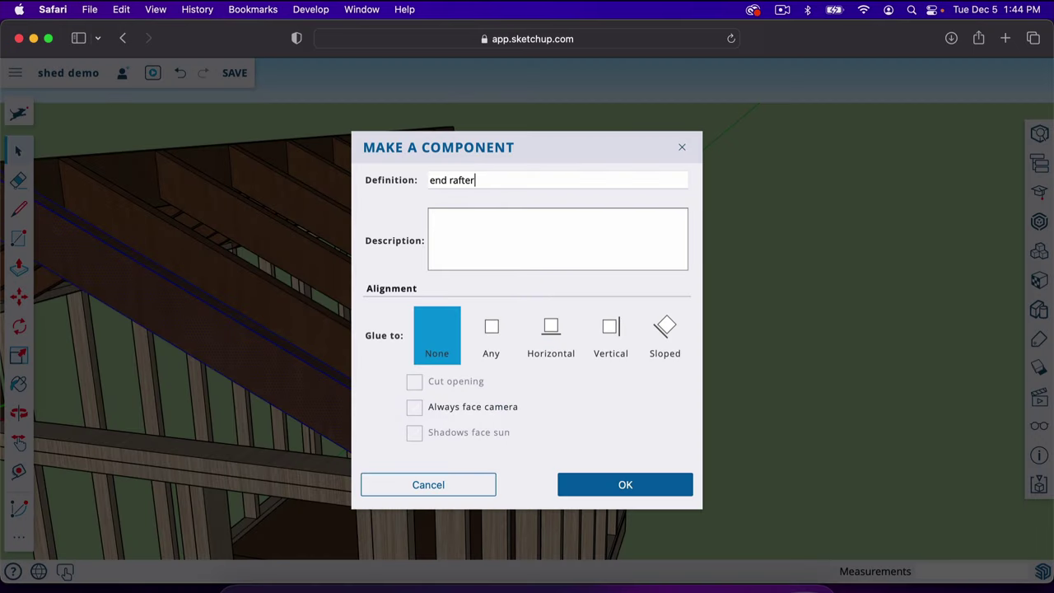
{"action": "key", "text": "Return"}
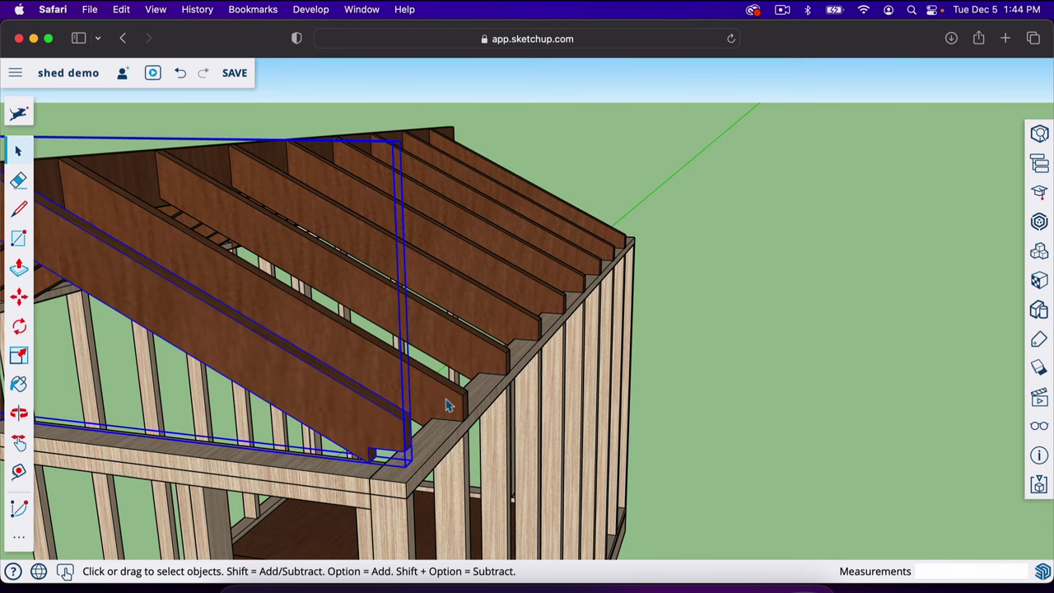
Step: Inside the end rafter, draw a line about 3" long from the birdsmouth's inner corner to the rafter's lower edge
{"action": "scroll", "coordinate": [341, 450], "scroll_direction": "up", "scroll_amount": 4}
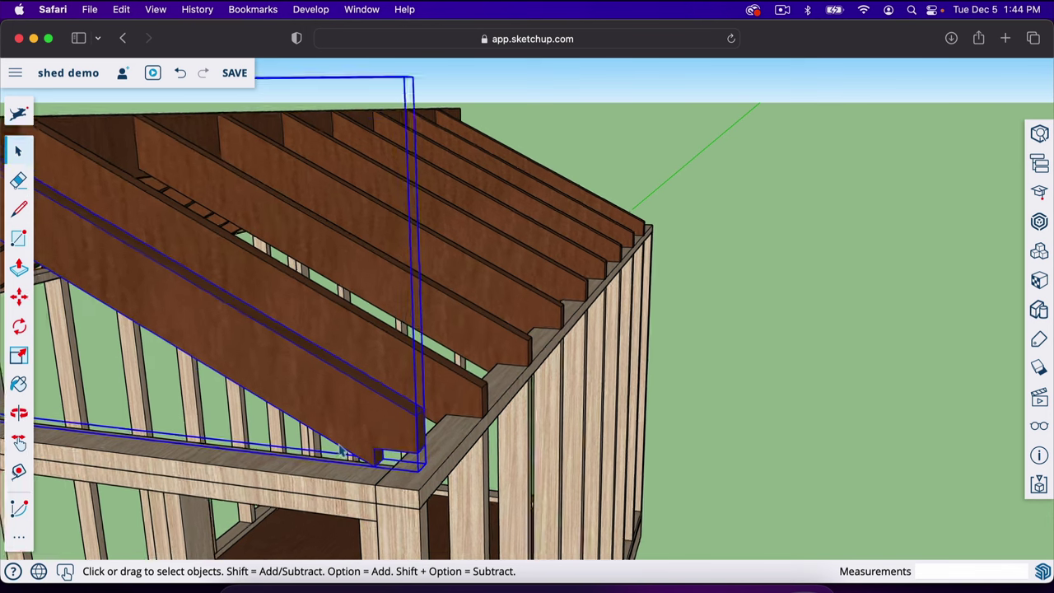
{"action": "double_click", "coordinate": [372, 437]}
{"action": "triple_click", "coordinate": [372, 437]}
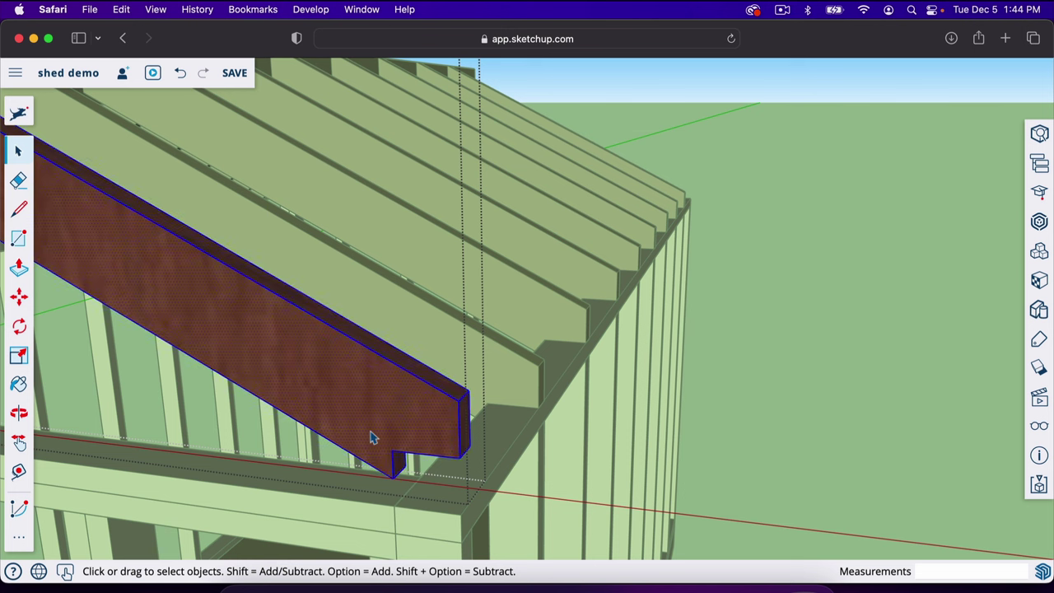
{"action": "key", "text": "l"}
{"action": "left_click", "coordinate": [392, 449]}
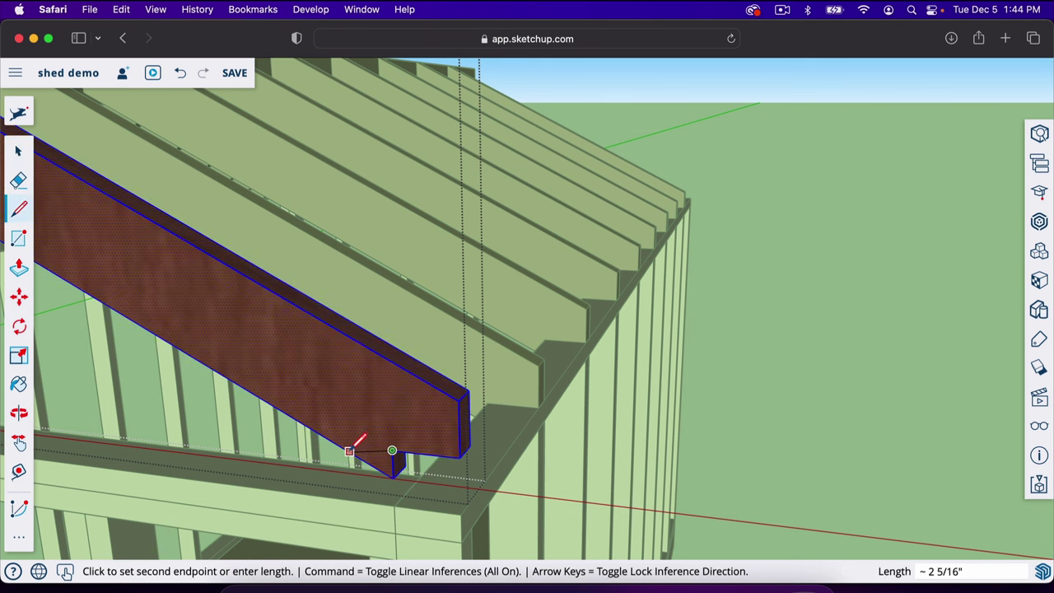
{"action": "left_click", "coordinate": [336, 443]}
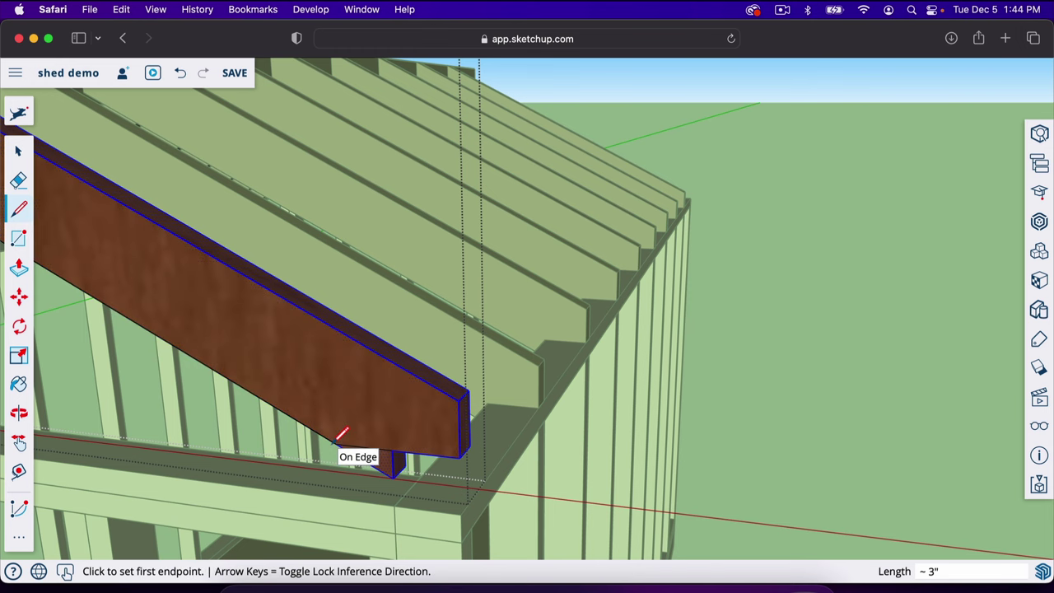
Step: Push the triangular piece below the line through the rafter by 1.5" to cut it away
{"action": "scroll", "coordinate": [367, 476], "scroll_direction": "up", "scroll_amount": 5}
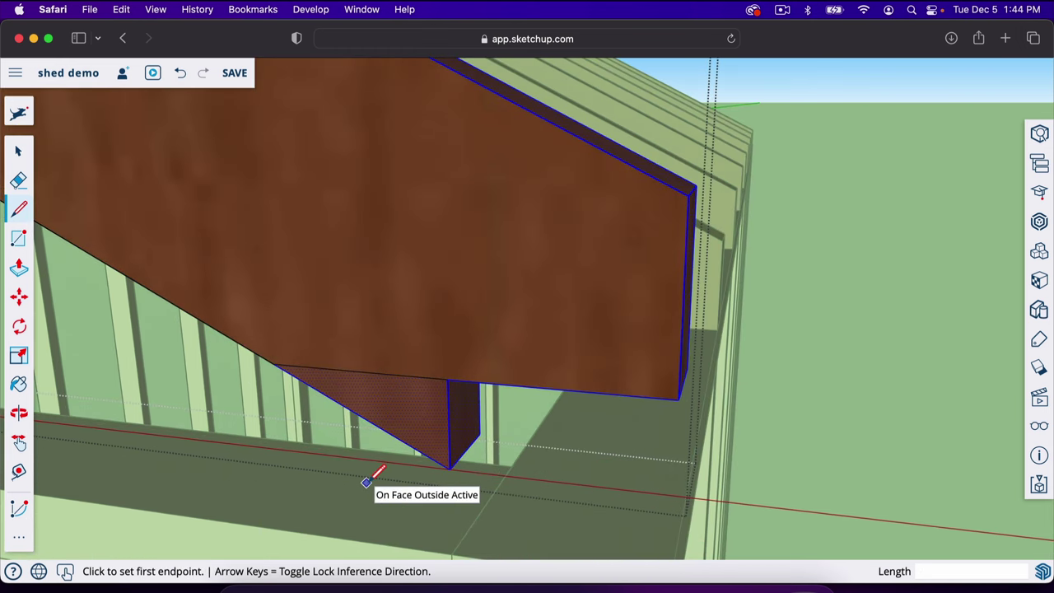
{"action": "key", "text": "p"}
{"action": "left_click", "coordinate": [415, 433]}
{"action": "left_click", "coordinate": [432, 430]}
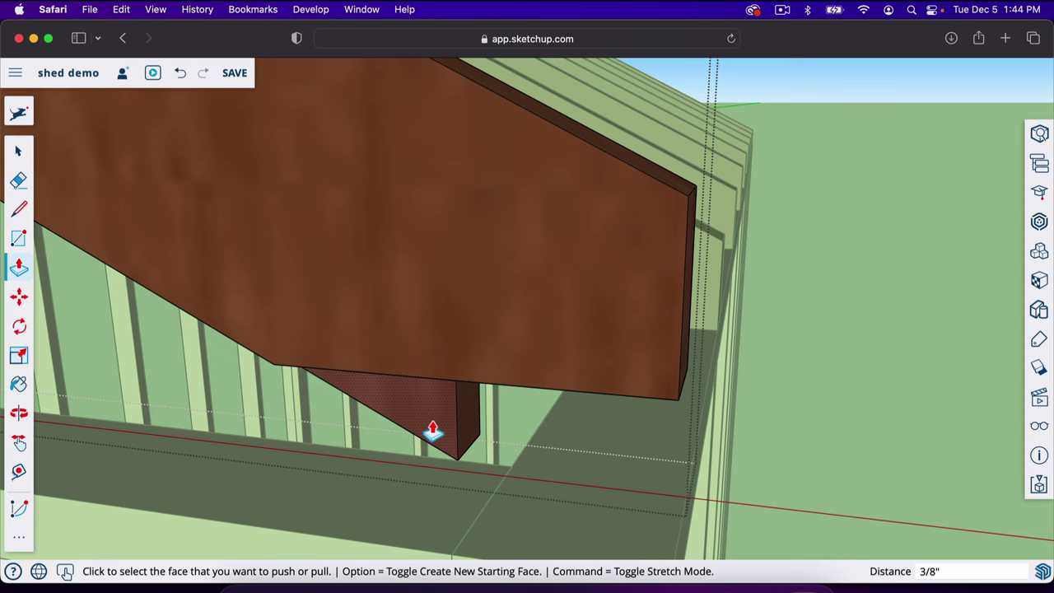
{"action": "type", "text": "1.5"}
{"action": "key", "text": "Return"}
Step: Move the trimmed end rafter 3" down by its lower outer corner onto the corner of the side wall's top plate
{"action": "middle_click_drag", "start_coordinate": [527, 313], "coordinate": [527, 387]}
{"action": "key", "text": "o"}
{"action": "left_click_drag", "start_coordinate": [454, 431], "coordinate": [489, 393]}
{"action": "scroll", "coordinate": [456, 371], "scroll_direction": "down", "scroll_amount": 3}
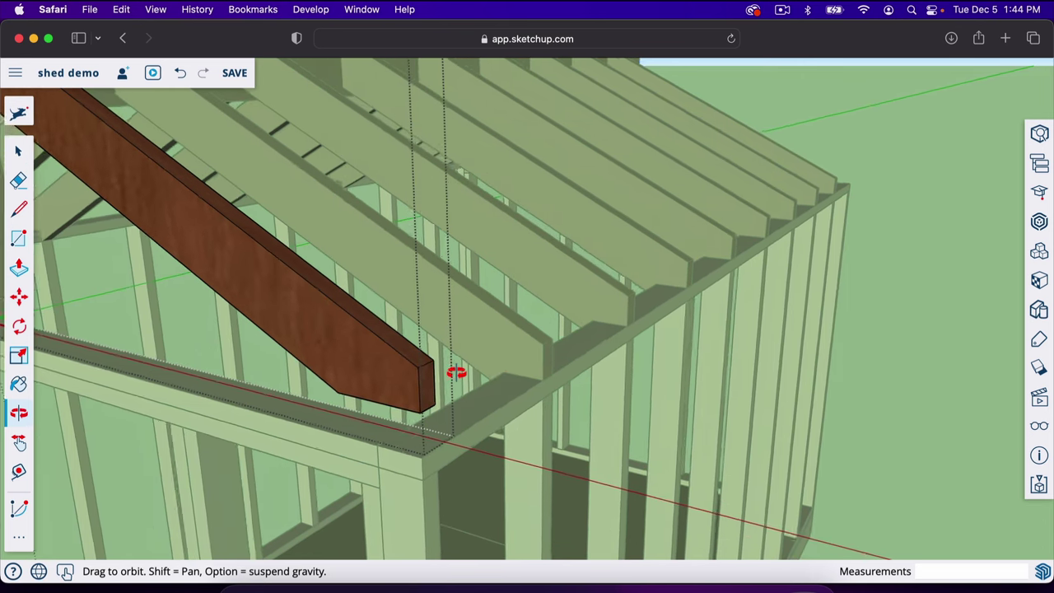
{"action": "key", "text": "space"}
{"action": "key", "text": "m"}
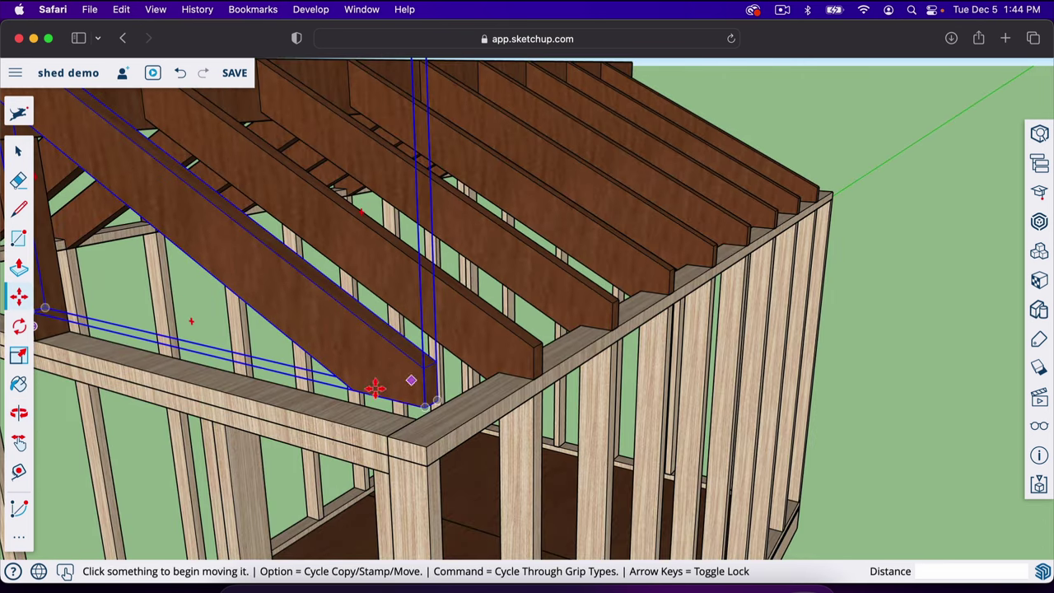
{"action": "left_click", "coordinate": [418, 404]}
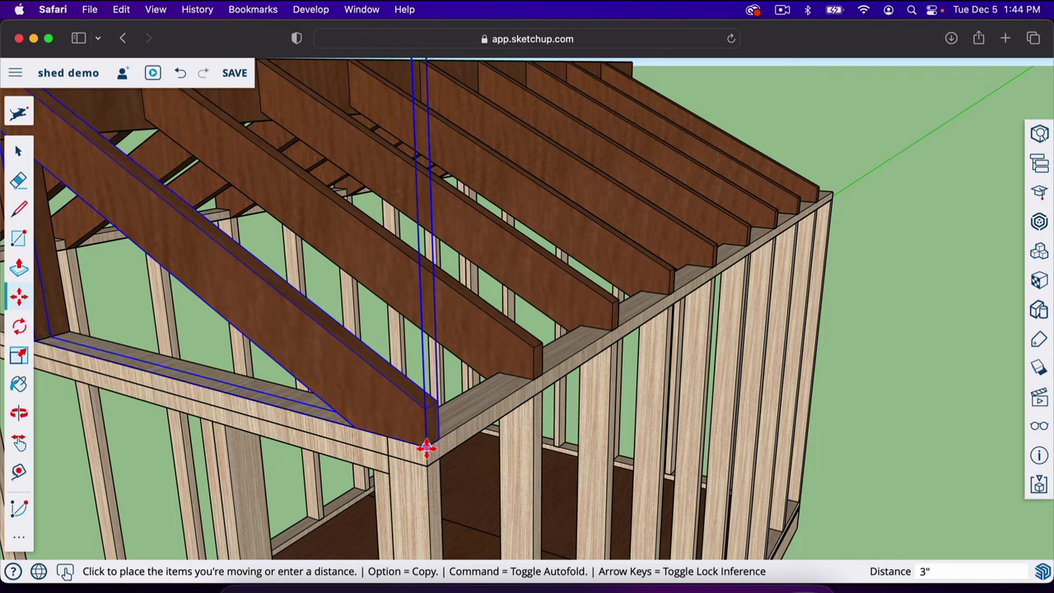
{"action": "left_click", "coordinate": [425, 444]}
Step: Copy the end rafter 142.5" along the green axis to the opposite end of the ridge board
{"action": "key", "text": "o"}
{"action": "left_click_drag", "start_coordinate": [350, 478], "coordinate": [411, 505]}
{"action": "left_click_drag", "start_coordinate": [425, 505], "coordinate": [222, 488]}
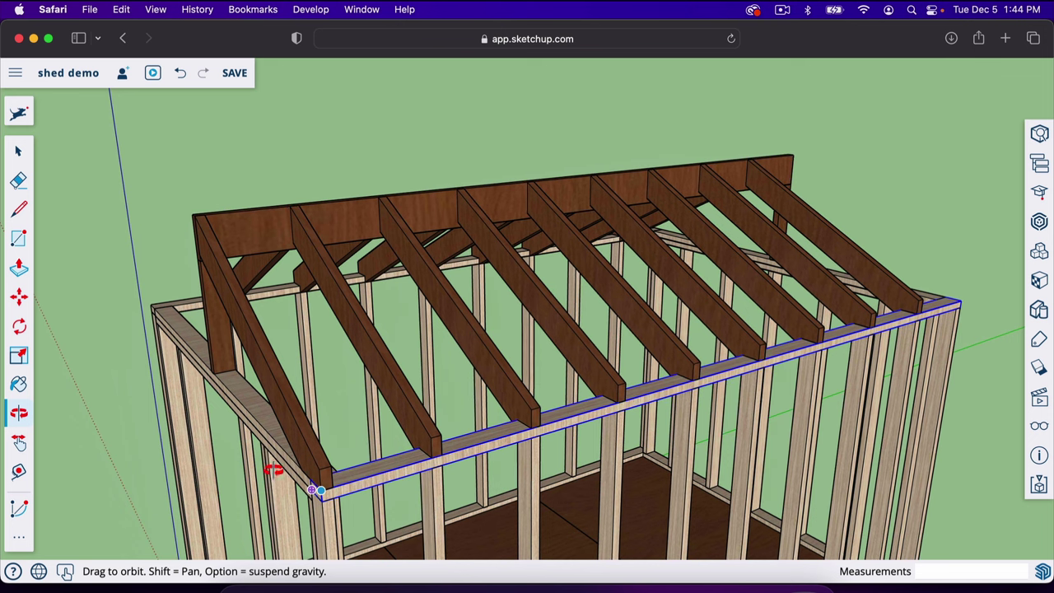
{"action": "key", "text": "space"}
{"action": "left_click", "coordinate": [321, 474]}
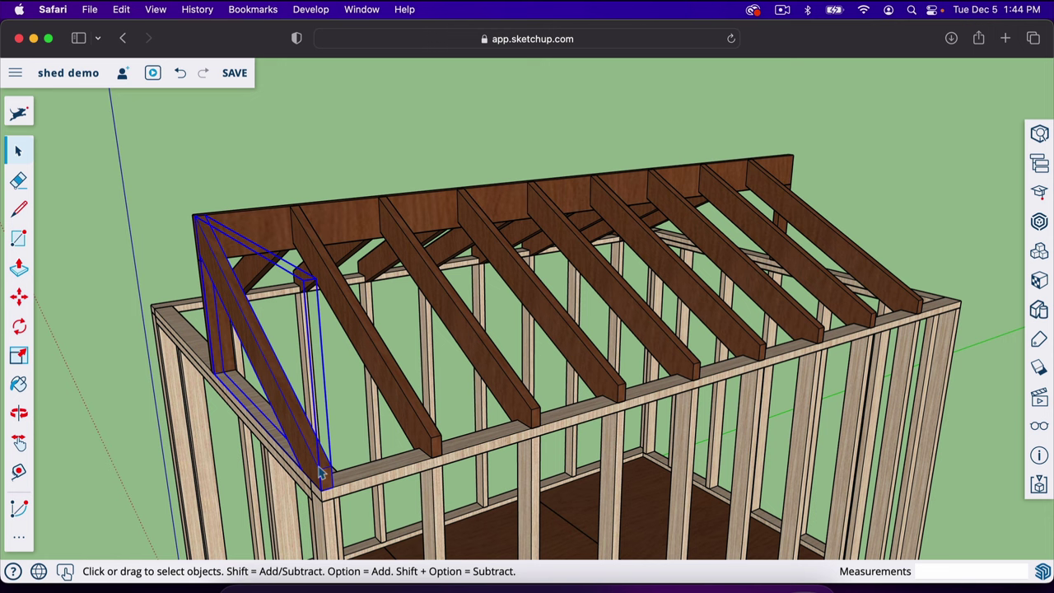
{"action": "key", "text": "m"}
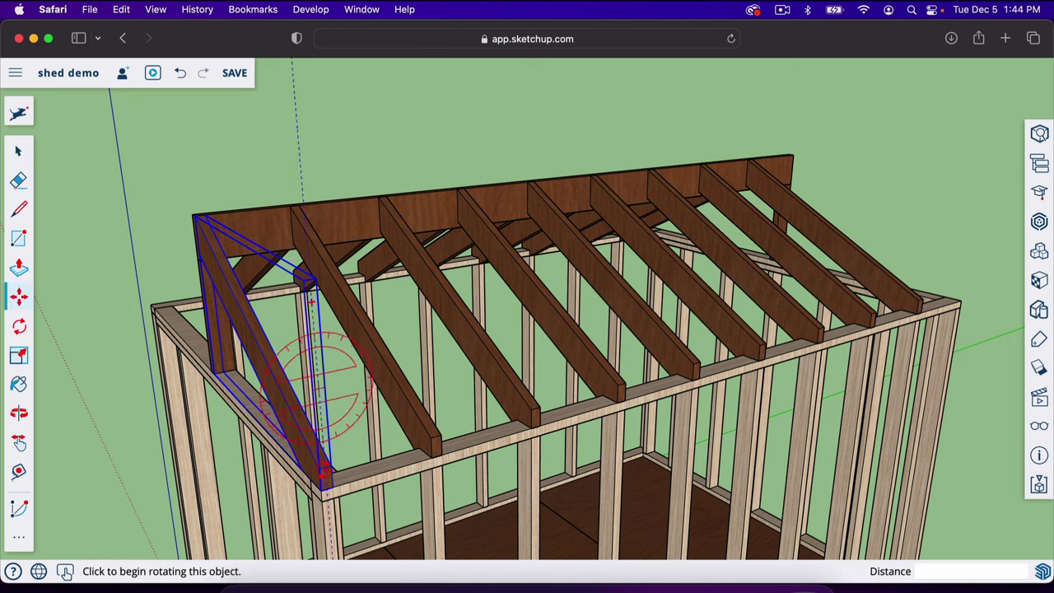
{"action": "key", "text": "alt"}
{"action": "scroll", "coordinate": [321, 474], "scroll_direction": "up", "scroll_amount": 5}
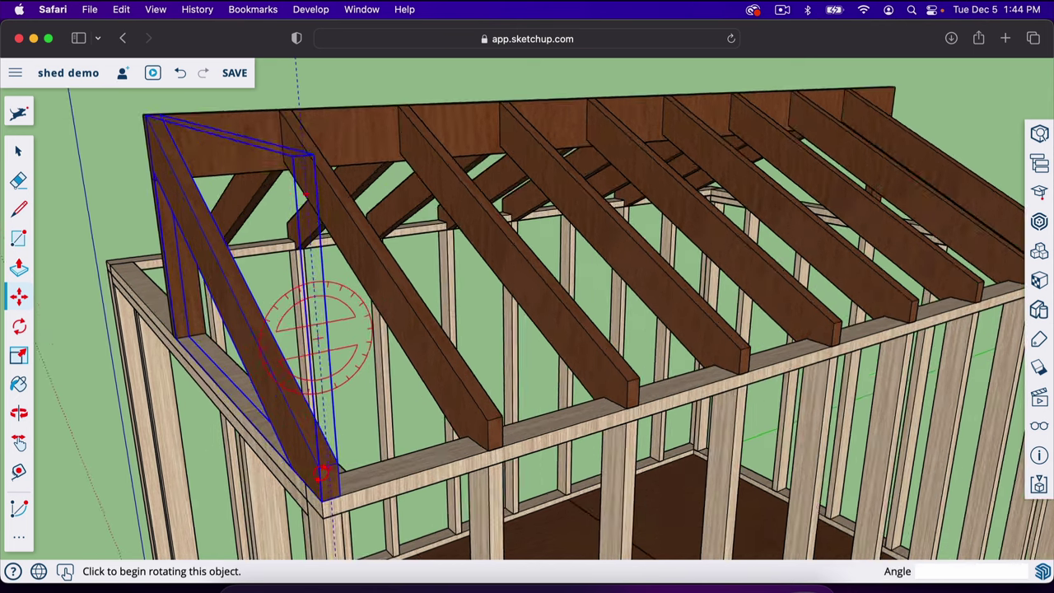
{"action": "scroll", "coordinate": [323, 471], "scroll_direction": "up", "scroll_amount": 2}
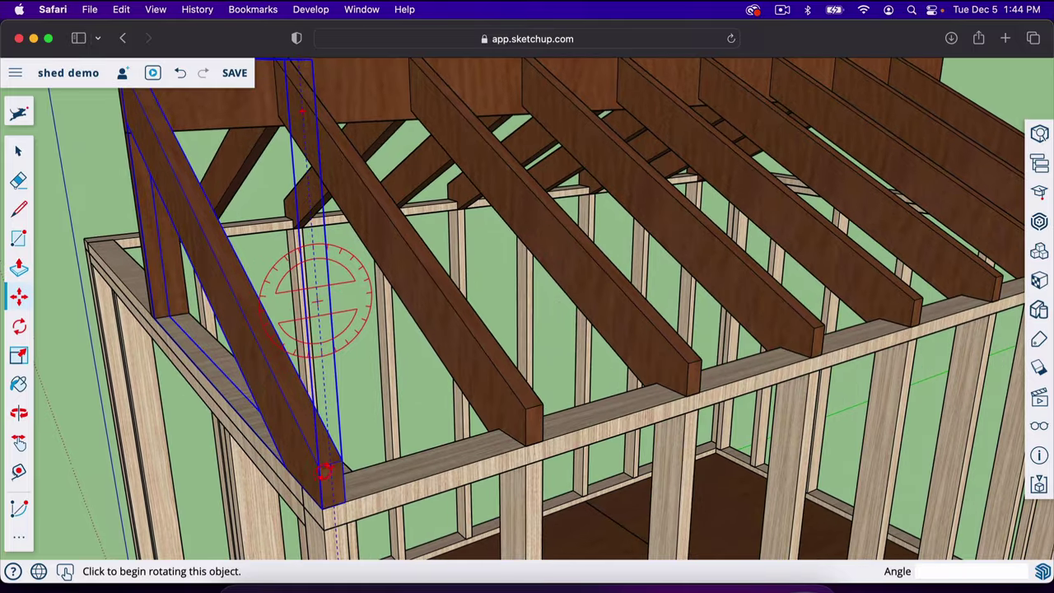
{"action": "left_click", "coordinate": [320, 466]}
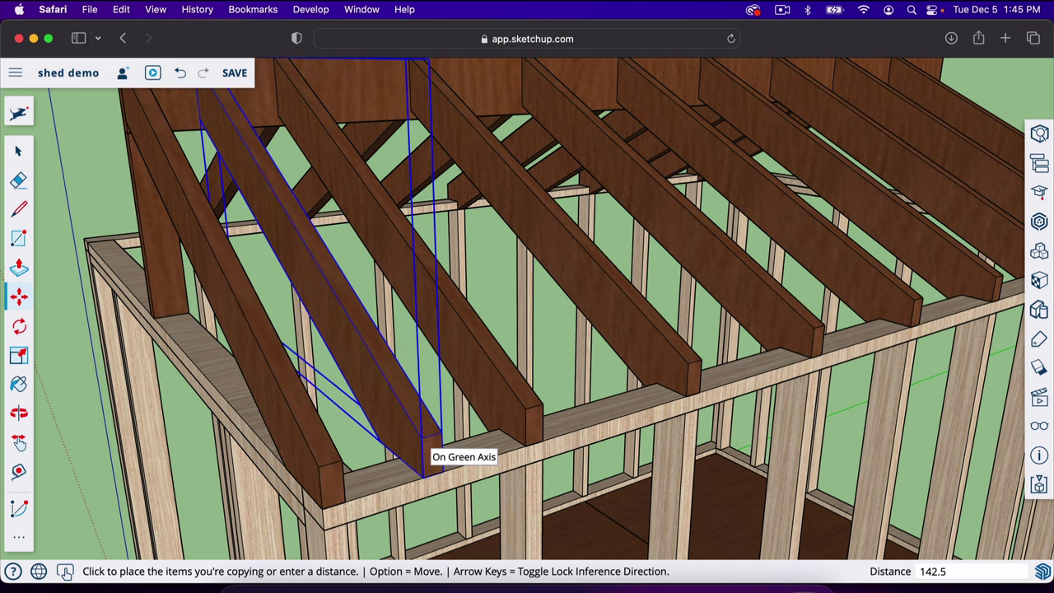
{"action": "key", "text": "Return"}
{"action": "scroll", "coordinate": [536, 353], "scroll_direction": "down", "scroll_amount": 5}
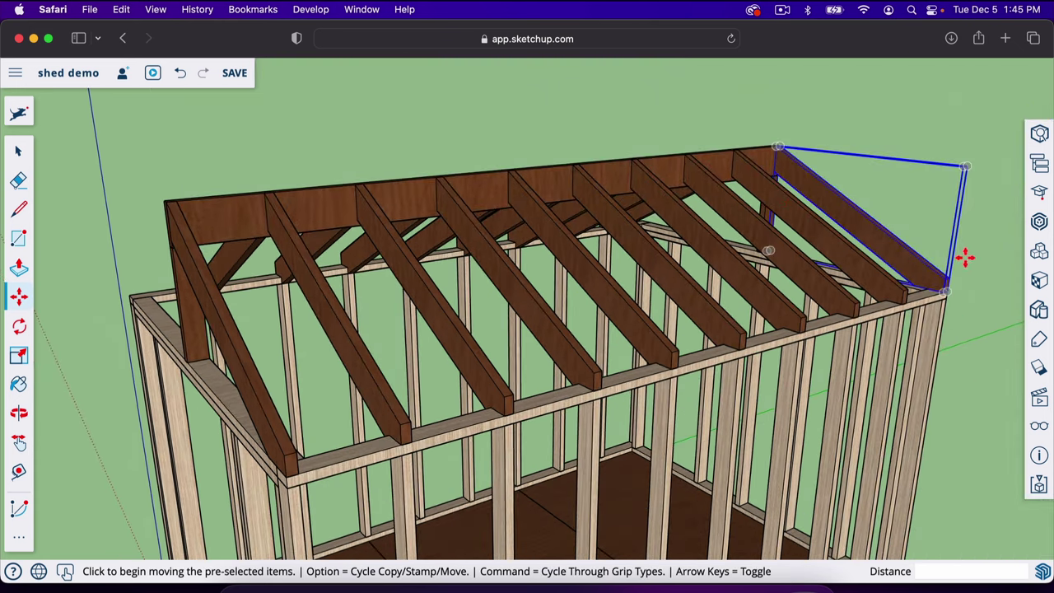
Step: Copy both end rafters together about 2' 9" along the red axis, past the ridge board toward the opposite side wall
{"action": "key", "text": "space"}
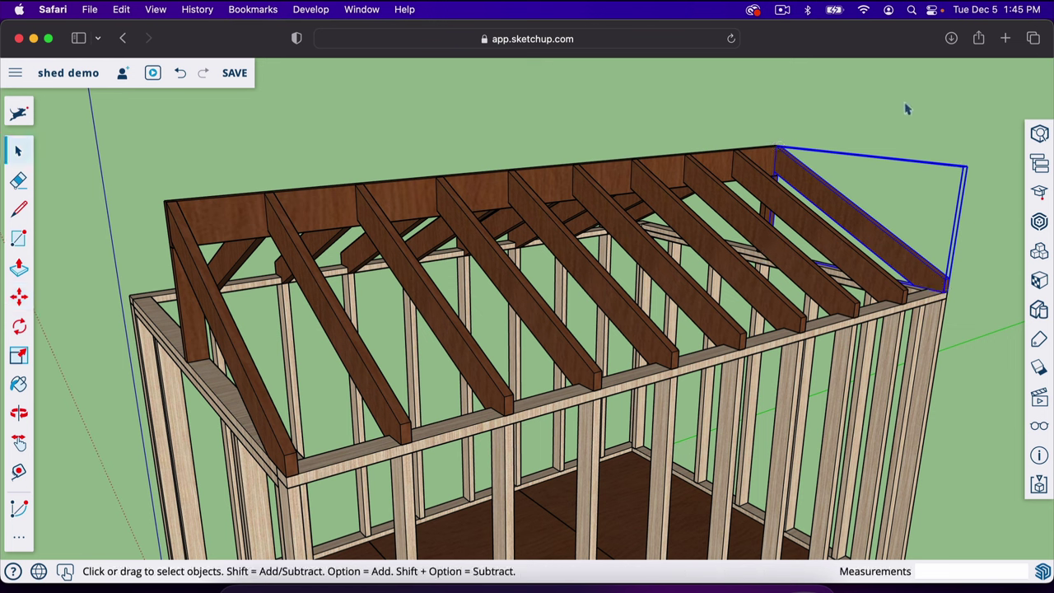
{"action": "left_click", "coordinate": [874, 172]}
{"action": "left_click", "coordinate": [847, 211]}
{"action": "left_click", "coordinate": [220, 344], "text": "shift"}
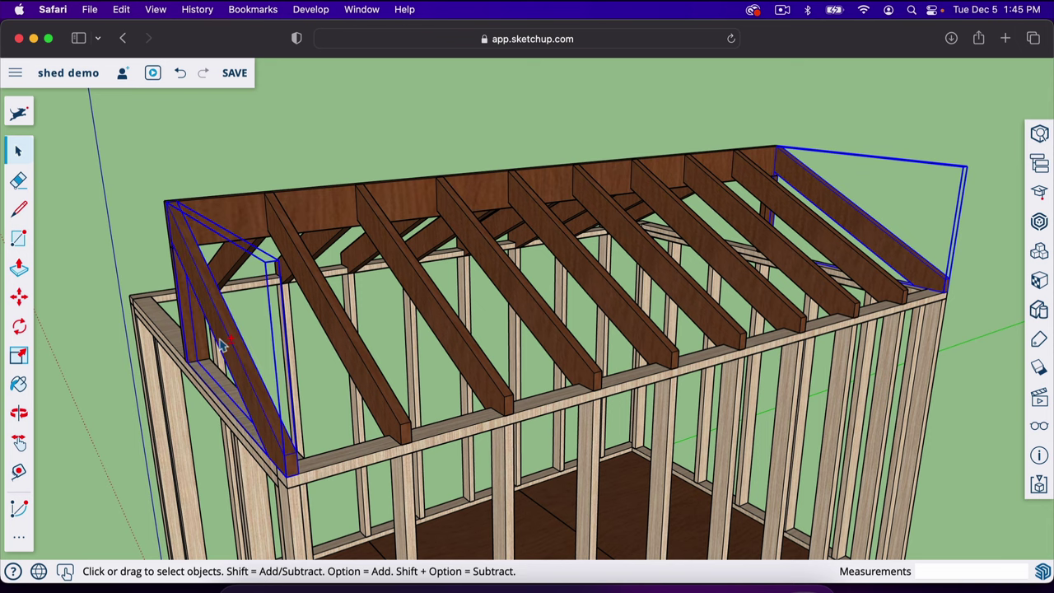
{"action": "key", "text": "o"}
{"action": "left_click_drag", "start_coordinate": [400, 371], "coordinate": [209, 354]}
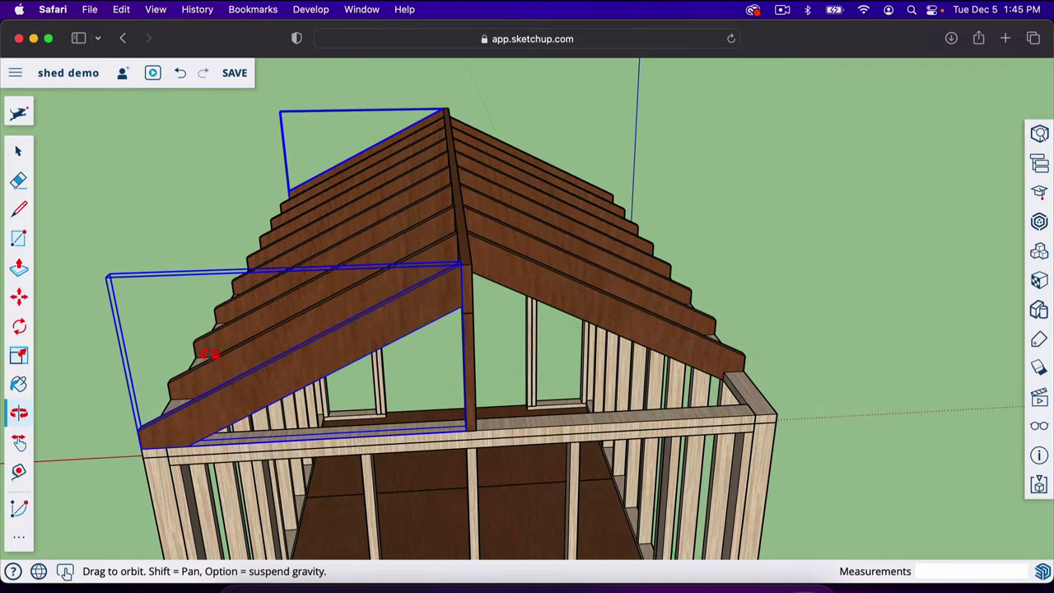
{"action": "key", "text": "m"}
{"action": "key", "text": "alt"}
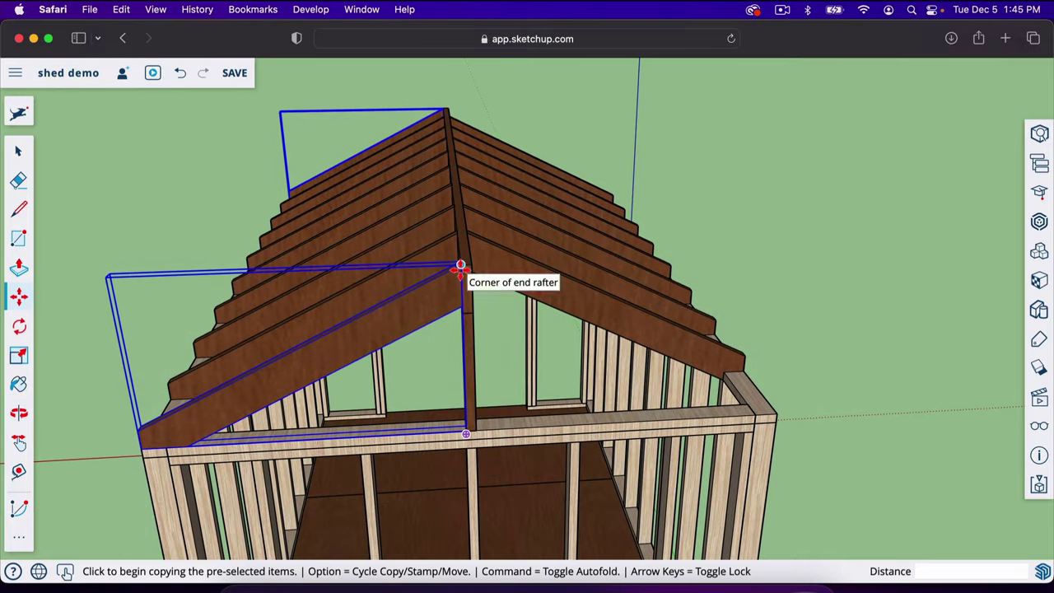
{"action": "left_click", "coordinate": [460, 268]}
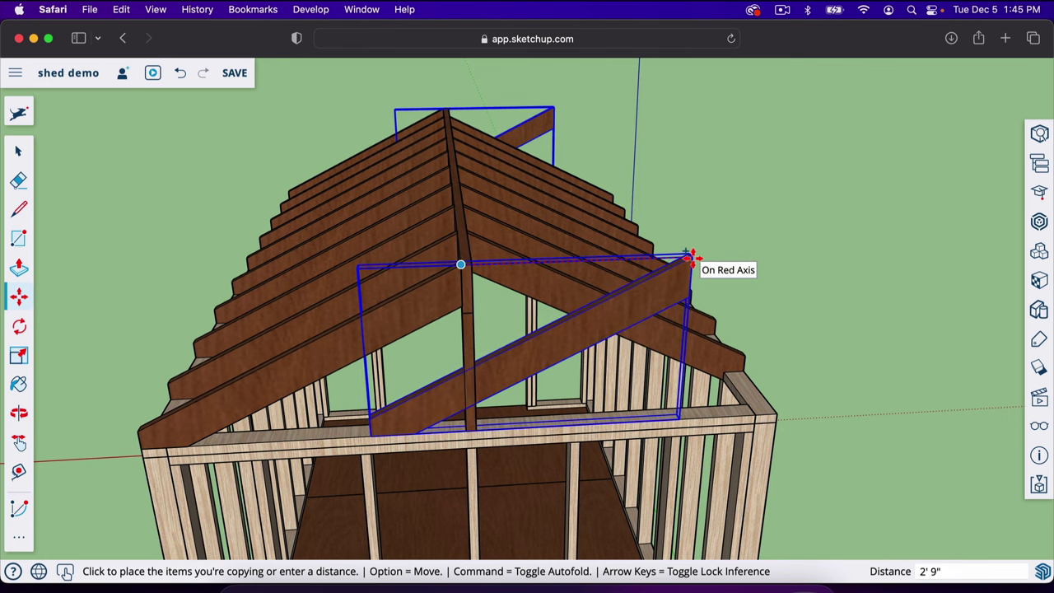
{"action": "left_click", "coordinate": [690, 258]}
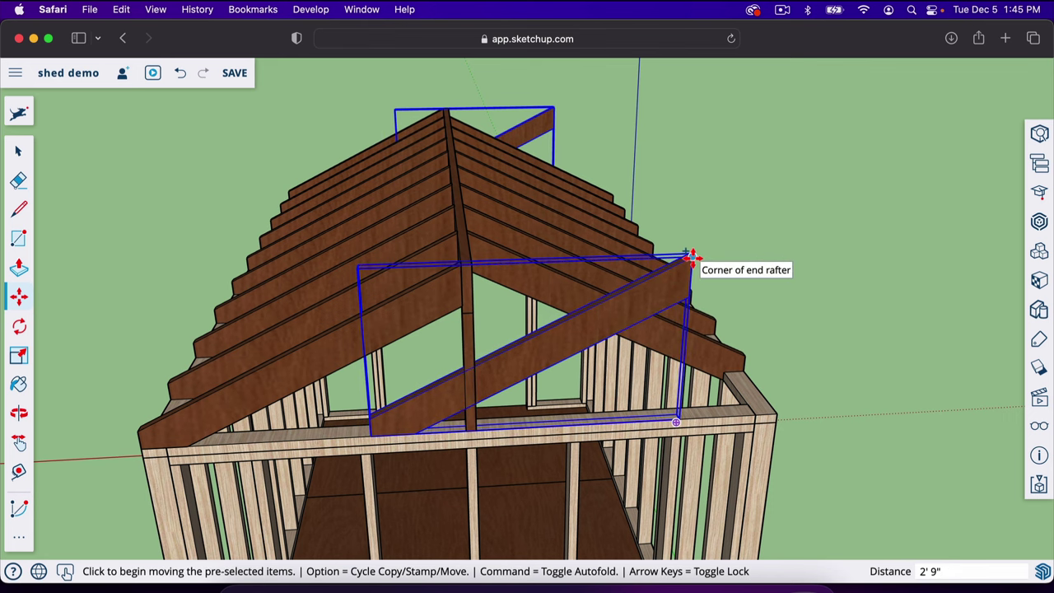
Step: Rotate the two copied end rafters 180° in the horizontal plane about the upper corner so they slope the opposite way
{"action": "middle_click_drag", "start_coordinate": [698, 261], "coordinate": [379, 403]}
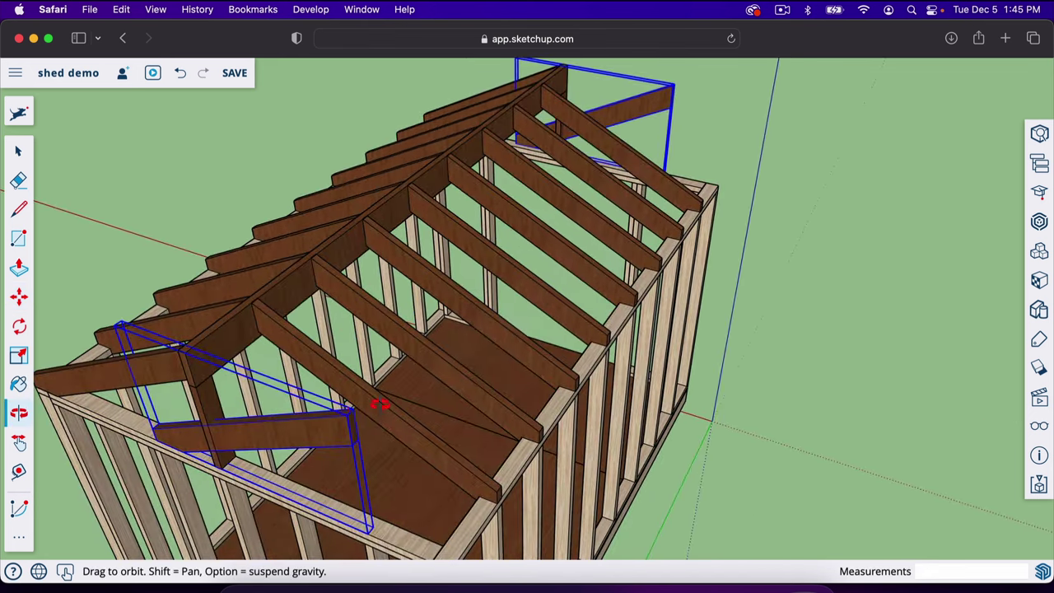
{"action": "scroll", "coordinate": [345, 432], "scroll_direction": "up", "scroll_amount": 6}
{"action": "key", "text": "q"}
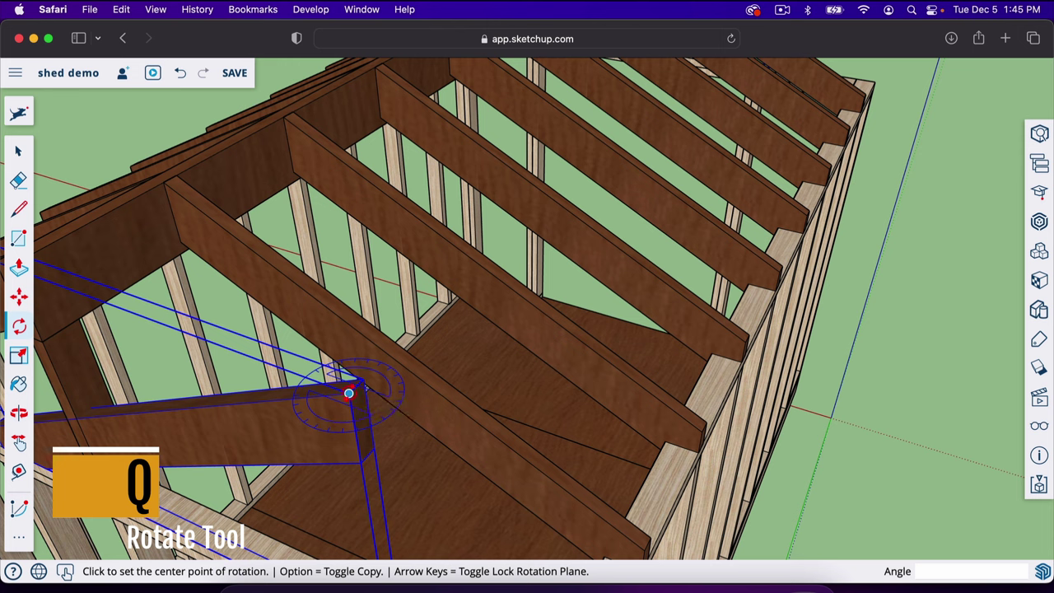
{"action": "left_click", "coordinate": [349, 393]}
{"action": "left_click", "coordinate": [363, 379]}
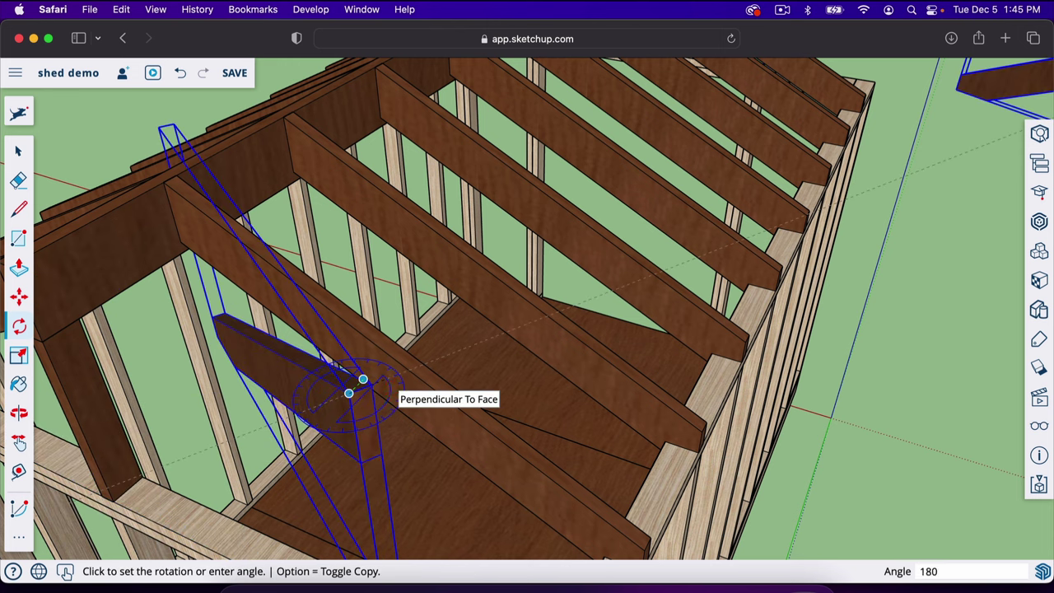
{"action": "left_click", "coordinate": [387, 384]}
{"action": "scroll", "coordinate": [388, 385], "scroll_direction": "down", "scroll_amount": 6}
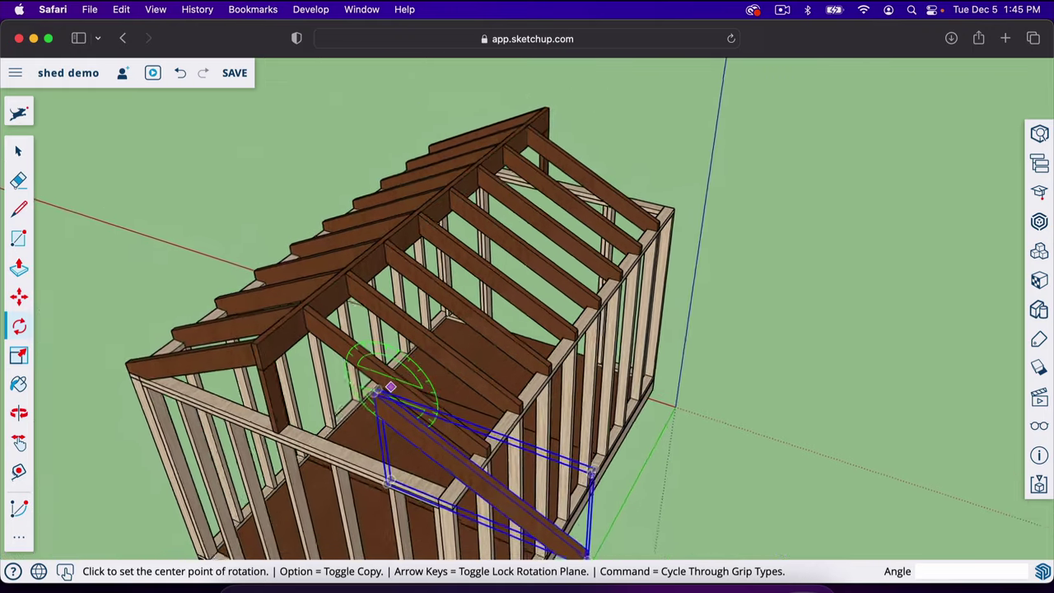
Step: Move the rotated end rafters by their upper corner about 12' 3 3/4" to the end of the ridge board
{"action": "key", "text": "o"}
{"action": "left_click_drag", "start_coordinate": [387, 386], "coordinate": [253, 418]}
{"action": "left_click_drag", "start_coordinate": [412, 405], "coordinate": [82, 386]}
{"action": "left_click_drag", "start_coordinate": [259, 351], "coordinate": [148, 412]}
{"action": "left_click_drag", "start_coordinate": [333, 330], "coordinate": [346, 319]}
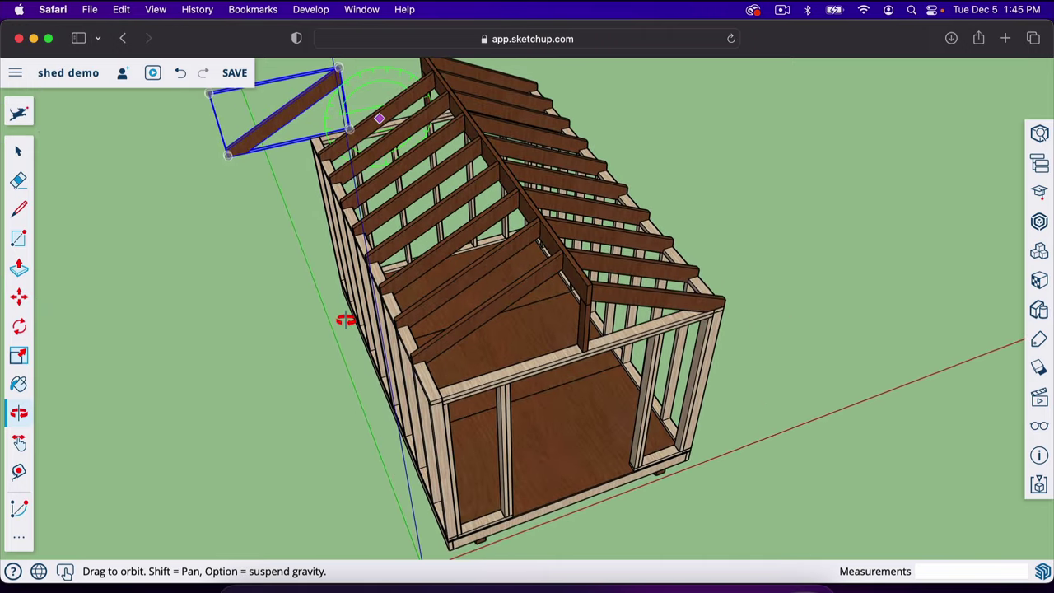
{"action": "key", "text": "m"}
{"action": "left_click", "coordinate": [338, 69]}
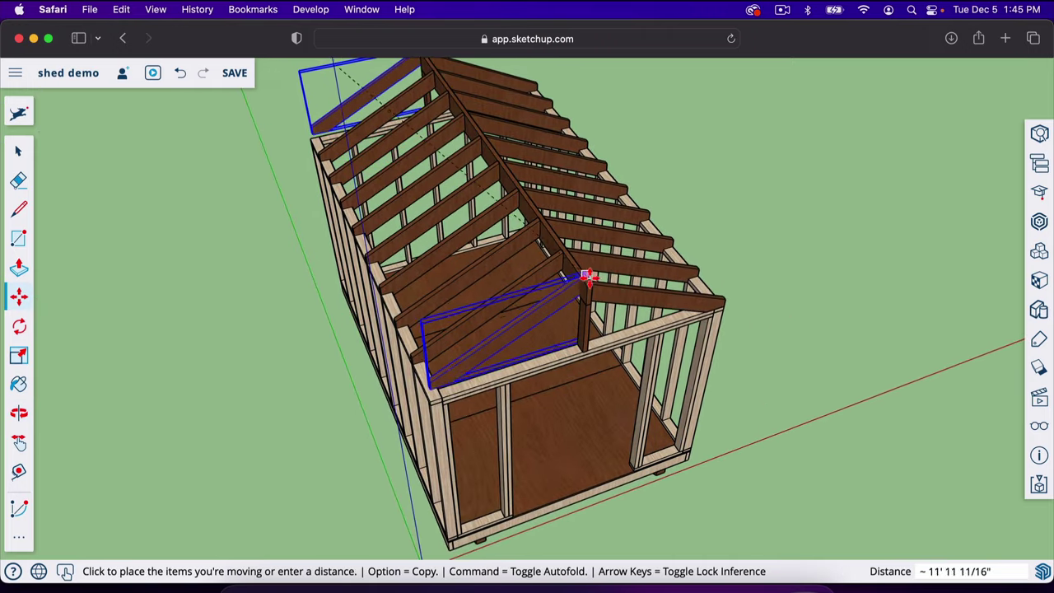
{"action": "left_click", "coordinate": [599, 298]}
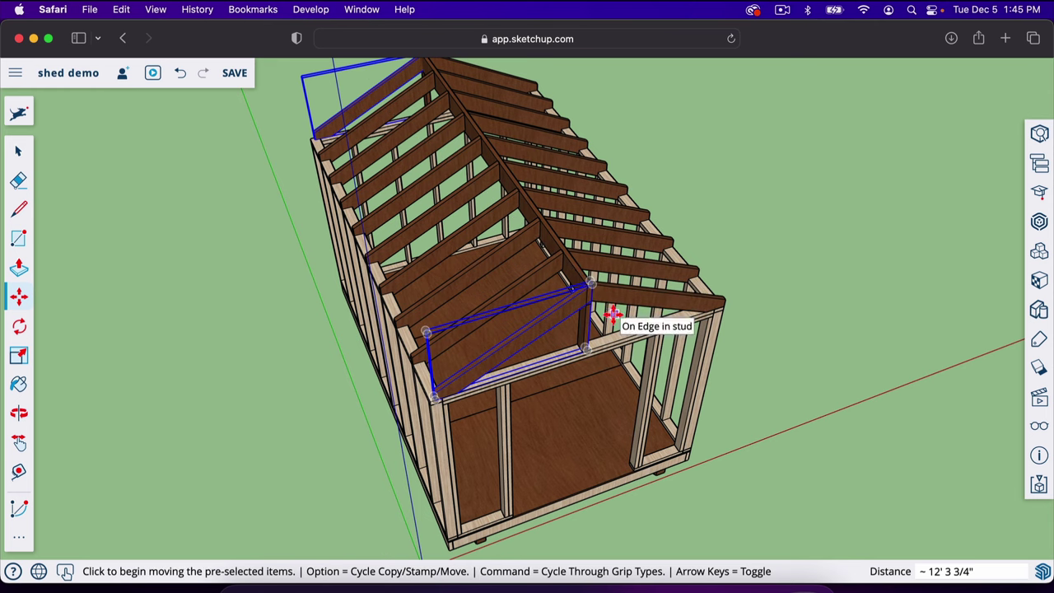
Step: Align the end rafters precisely by moving their upper outer corner onto the near top corner of the ridge board's end
{"action": "scroll", "coordinate": [576, 284], "scroll_direction": "up", "scroll_amount": 6}
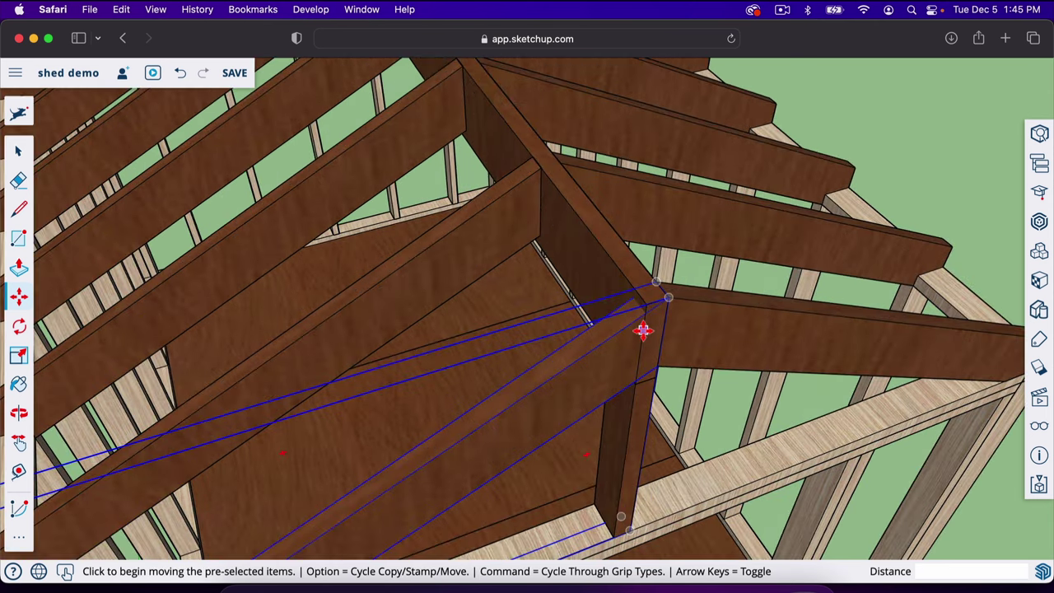
{"action": "scroll", "coordinate": [643, 333], "scroll_direction": "up", "scroll_amount": 2}
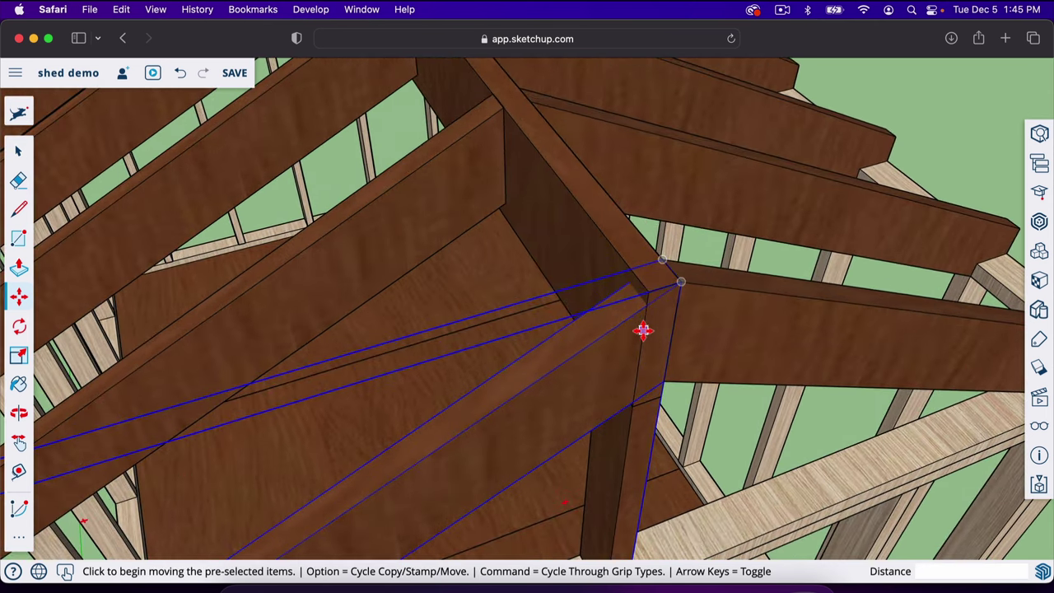
{"action": "left_click", "coordinate": [681, 285]}
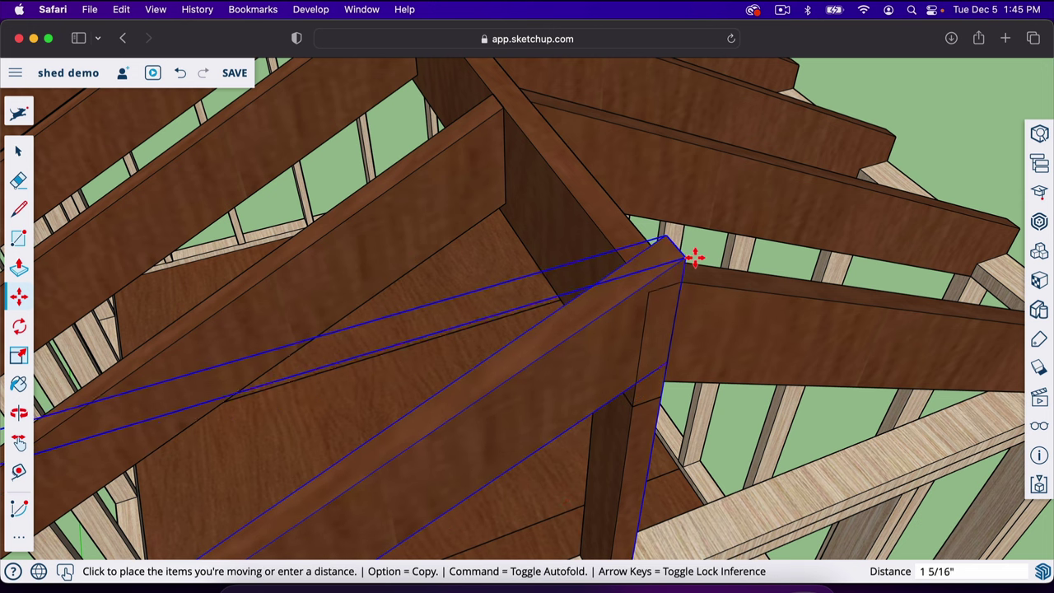
{"action": "left_click", "coordinate": [645, 291]}
{"action": "key", "text": "space"}
{"action": "scroll", "coordinate": [508, 288], "scroll_direction": "down", "scroll_amount": 5}
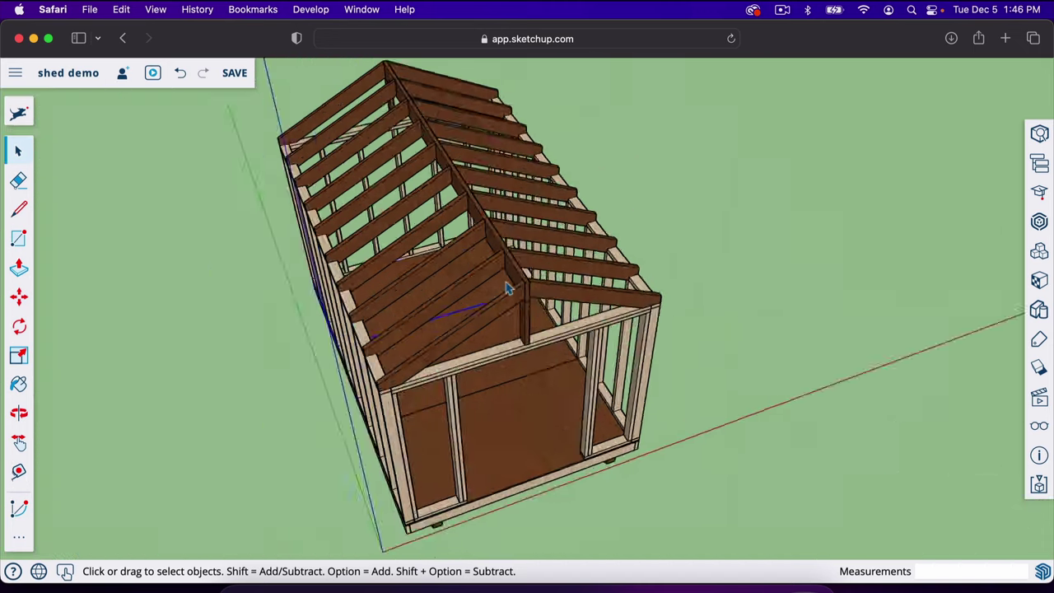
Step: Below the ridge, draw a level line about 1' 11" long from one rafter's lower edge to the opposite rafter's upper edge
{"action": "scroll", "coordinate": [508, 288], "scroll_direction": "down", "scroll_amount": 3}
{"action": "middle_click_drag", "start_coordinate": [602, 237], "coordinate": [616, 312]}
{"action": "scroll", "coordinate": [395, 329], "scroll_direction": "up", "scroll_amount": 5}
{"action": "scroll", "coordinate": [616, 311], "scroll_direction": "down", "scroll_amount": 4}
{"action": "middle_click_drag", "start_coordinate": [611, 349], "coordinate": [599, 257]}
{"action": "scroll", "coordinate": [593, 167], "scroll_direction": "up", "scroll_amount": 8}
{"action": "left_click_drag", "start_coordinate": [635, 361], "coordinate": [578, 253]}
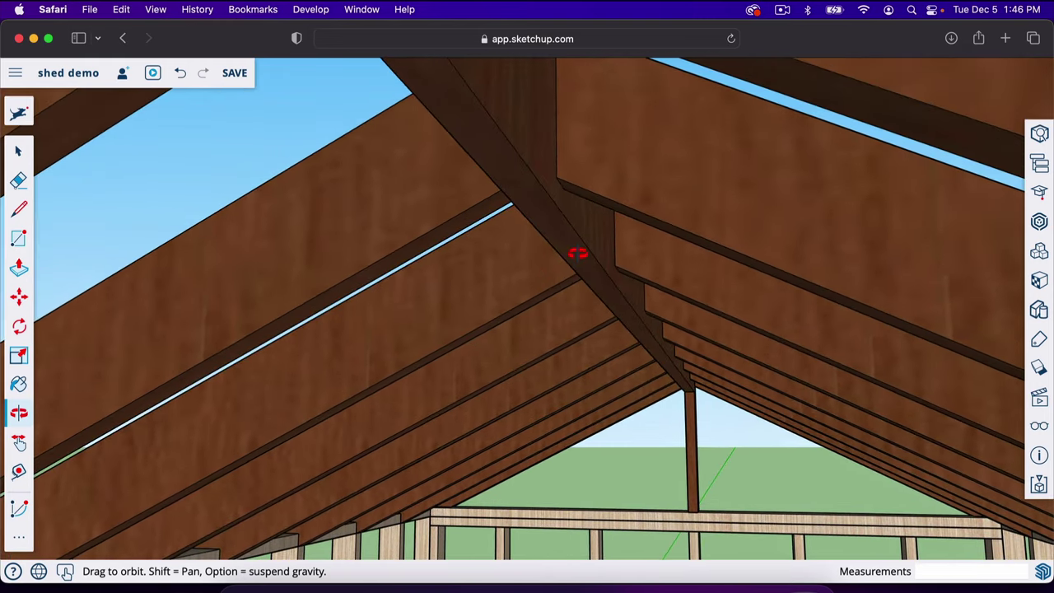
{"action": "key", "text": "l"}
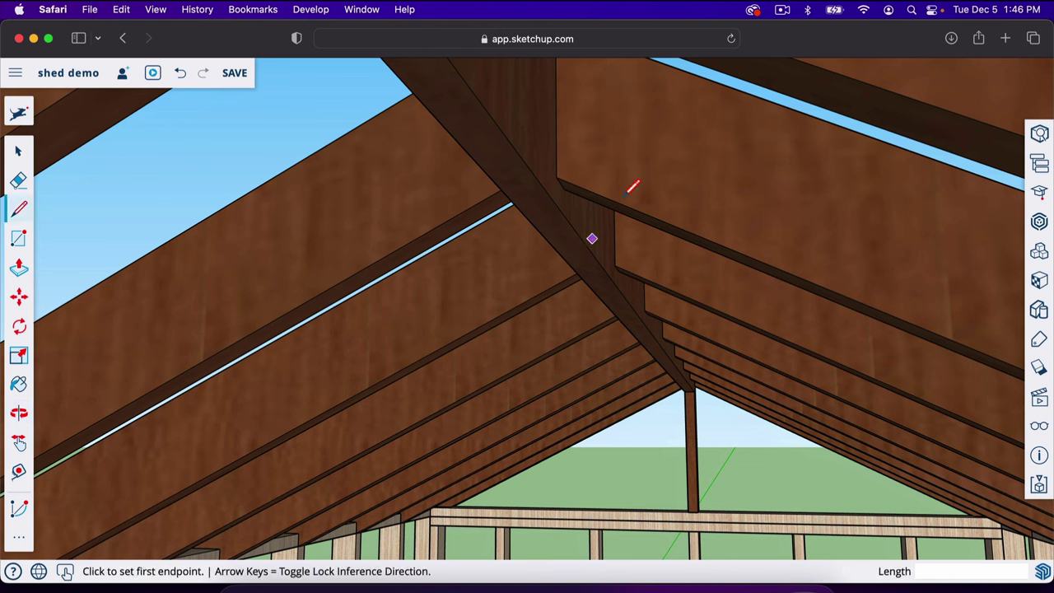
{"action": "left_click", "coordinate": [687, 230]}
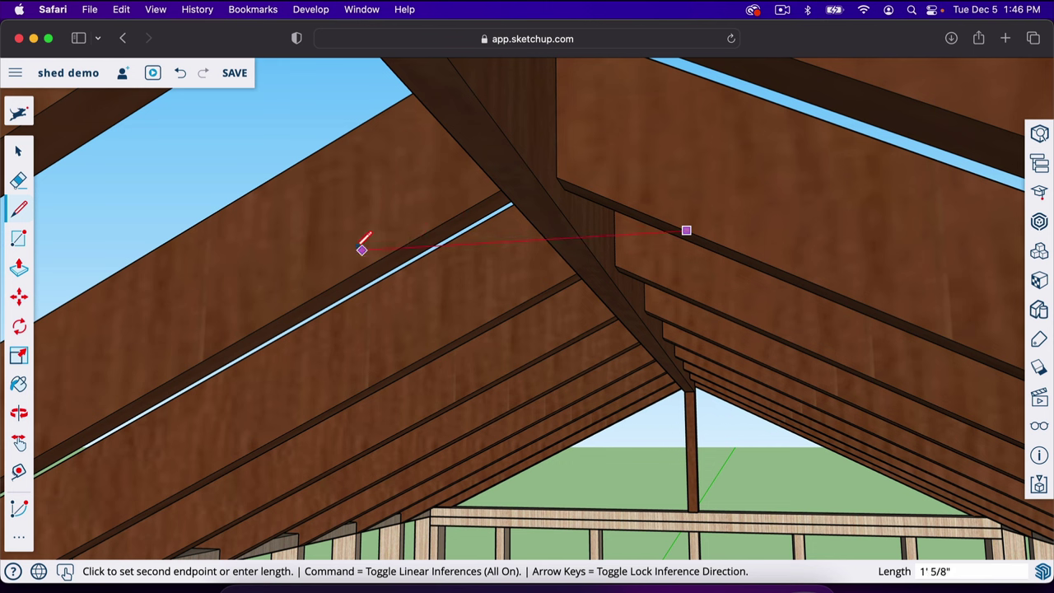
{"action": "left_click", "coordinate": [130, 264]}
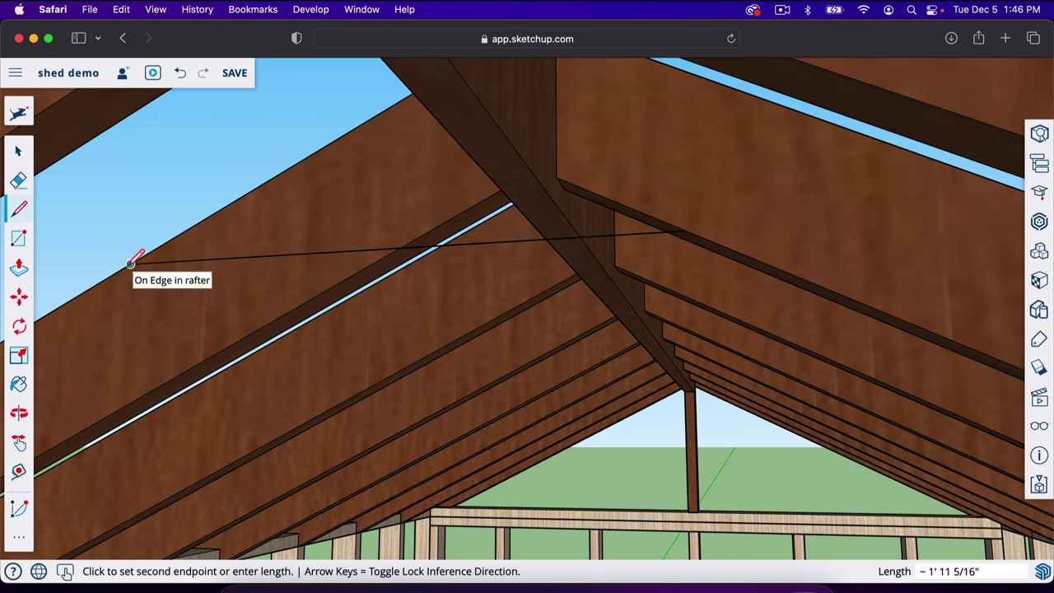
{"action": "left_click", "coordinate": [687, 229]}
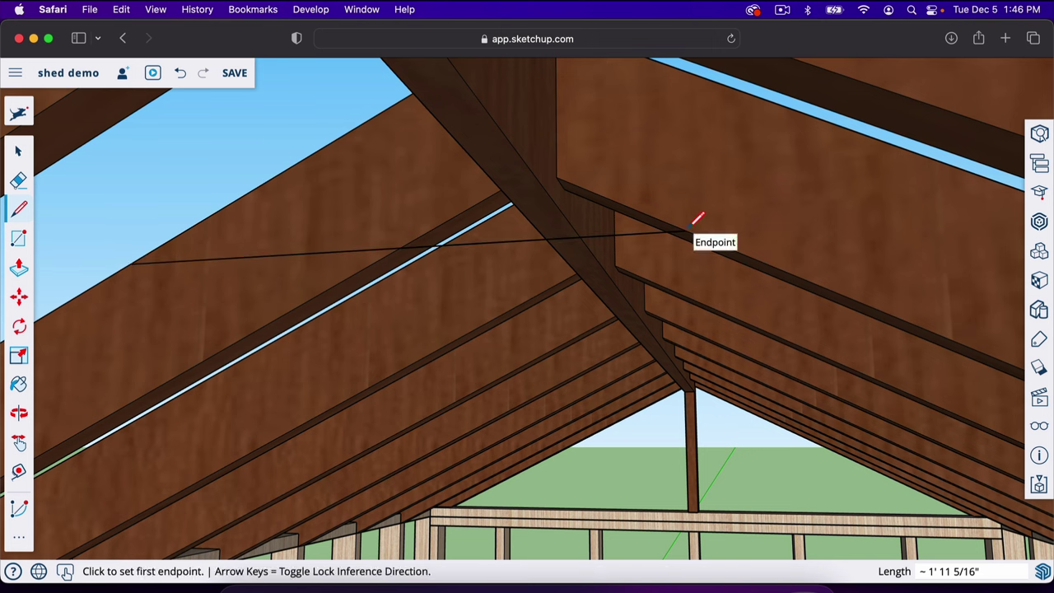
Step: Extend the level line across the other rafter by drawing from its upper edge to the existing line's endpoint
{"action": "scroll", "coordinate": [978, 189], "scroll_direction": "down", "scroll_amount": 3}
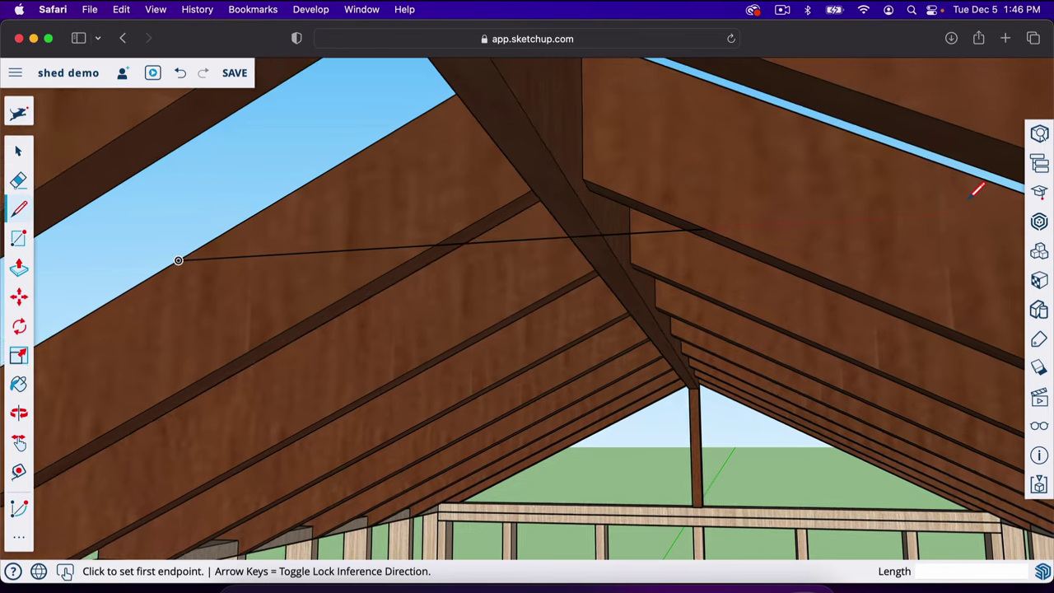
{"action": "scroll", "coordinate": [582, 337], "scroll_direction": "down", "scroll_amount": 3}
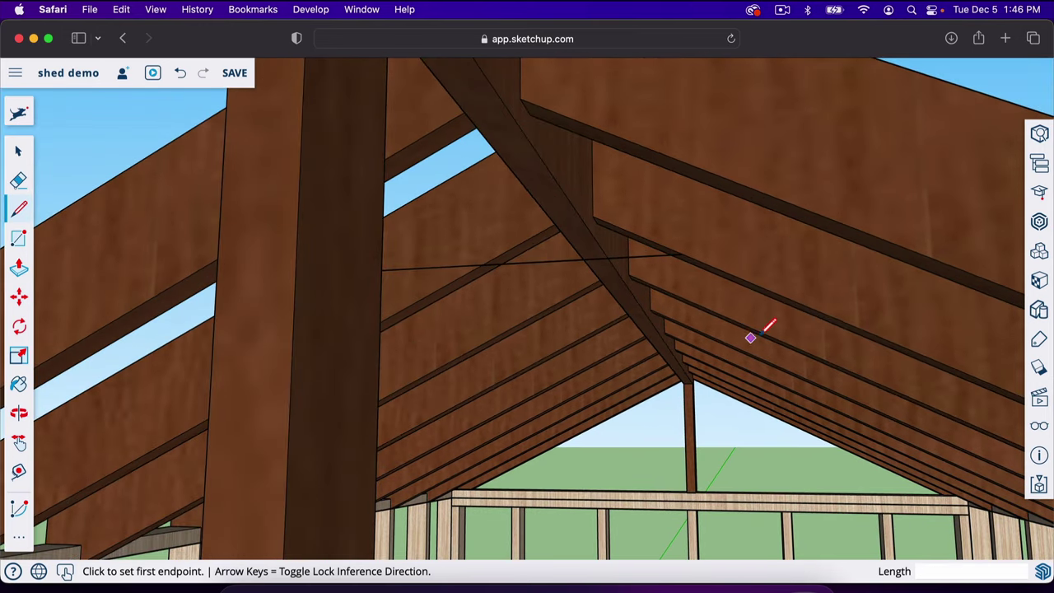
{"action": "middle_click_drag", "start_coordinate": [762, 332], "coordinate": [787, 328]}
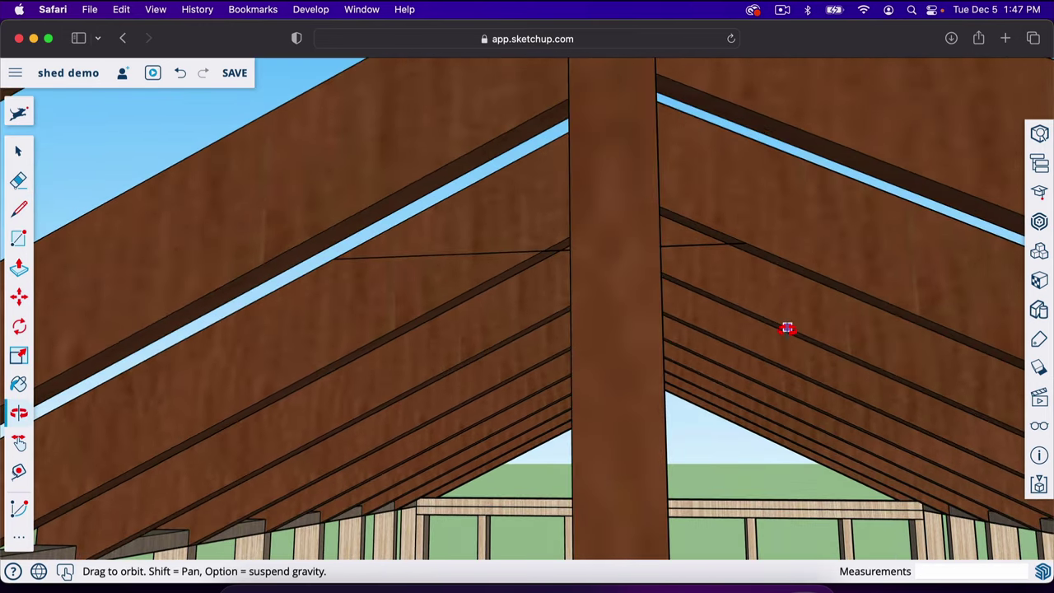
{"action": "left_click", "coordinate": [992, 233]}
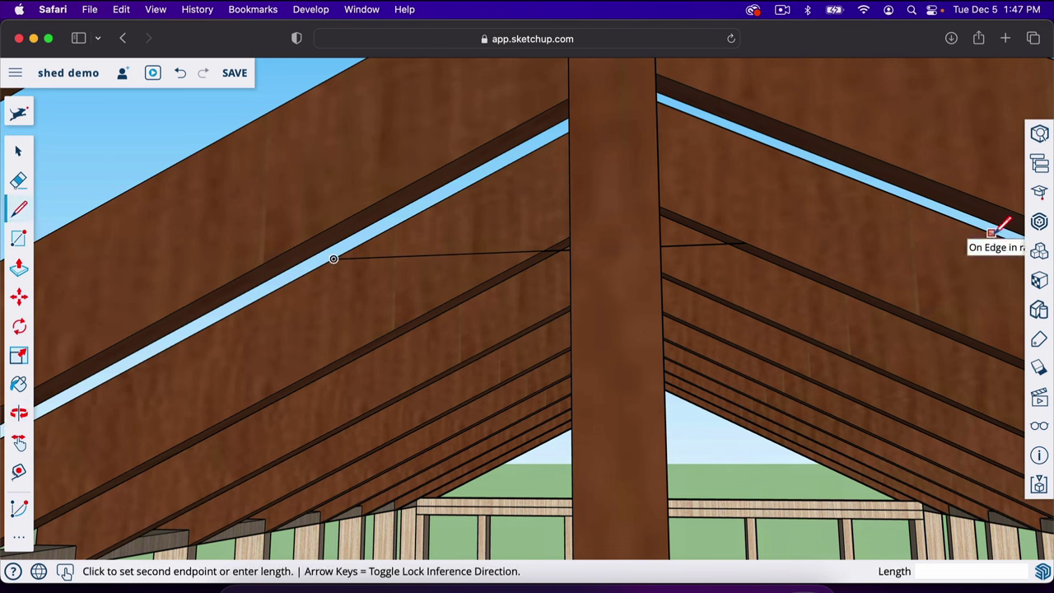
{"action": "left_click", "coordinate": [746, 242]}
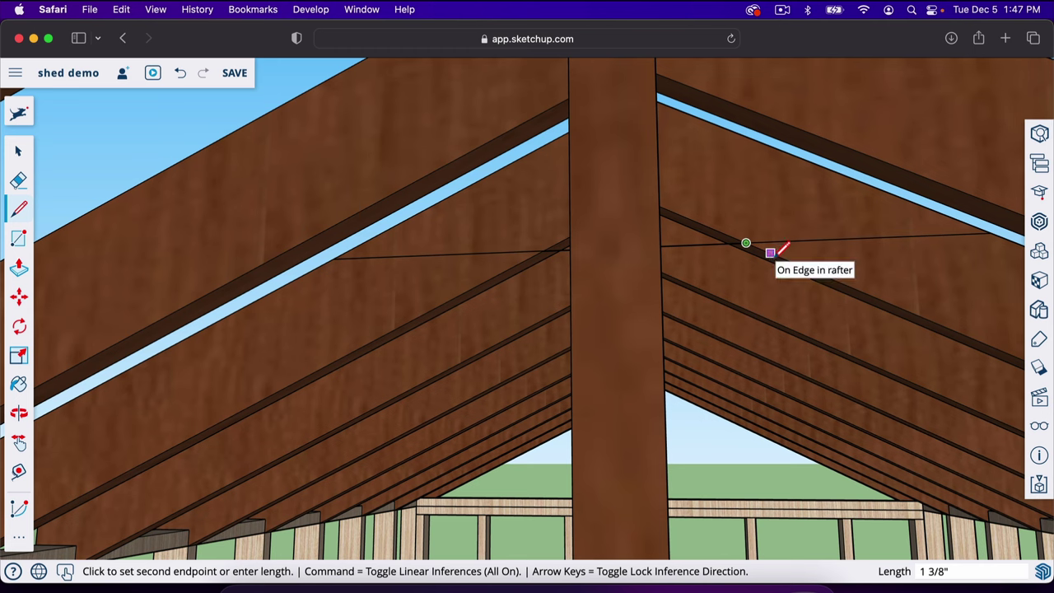
Step: Place a parallel guide 3.5" below the level line across the rafter pair
{"action": "middle_click_drag", "start_coordinate": [779, 264], "coordinate": [740, 288]}
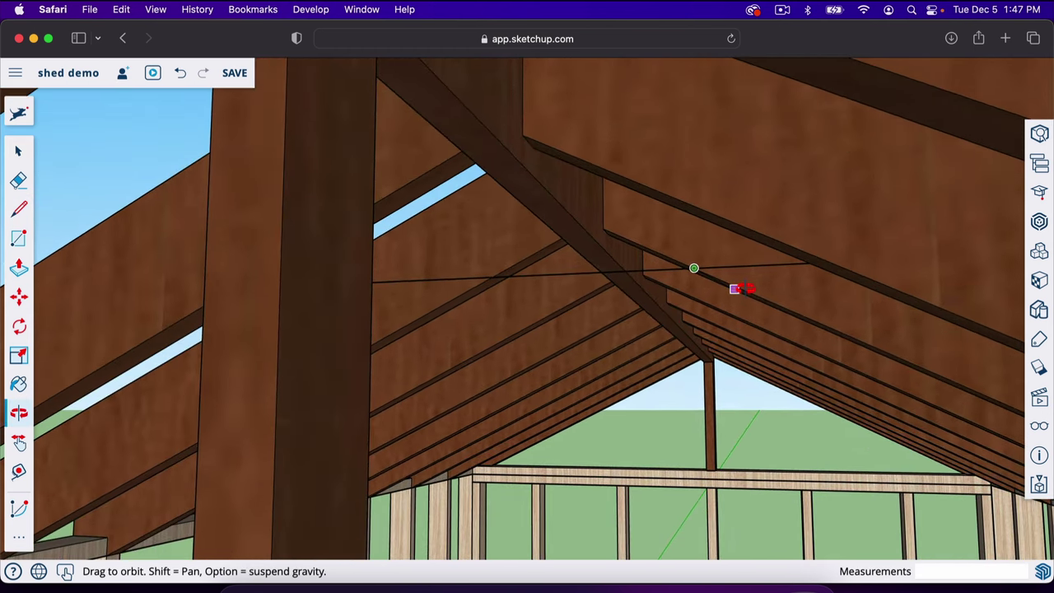
{"action": "key", "text": "t"}
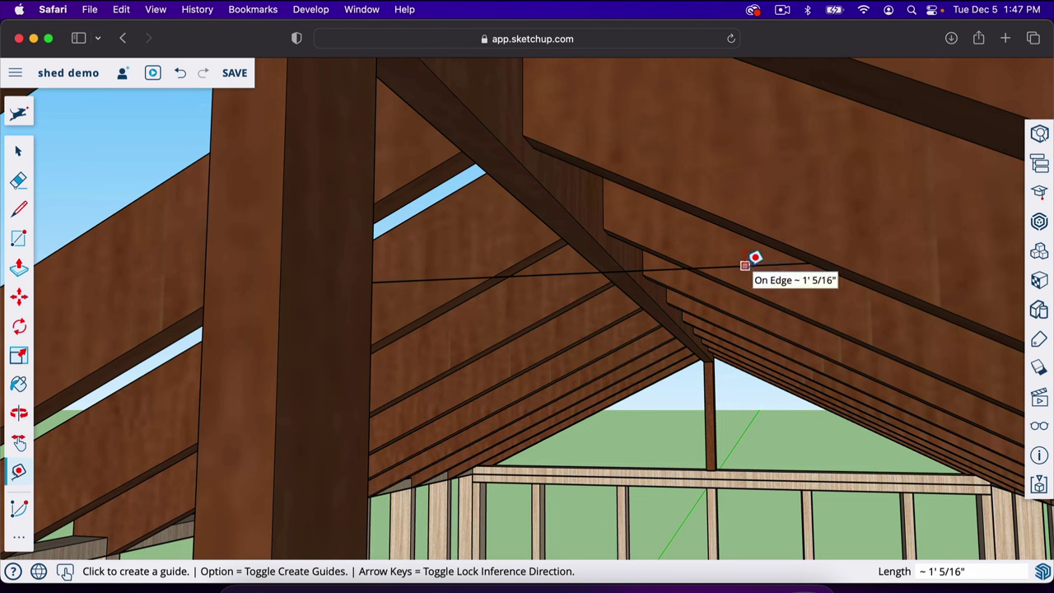
{"action": "left_click", "coordinate": [745, 265]}
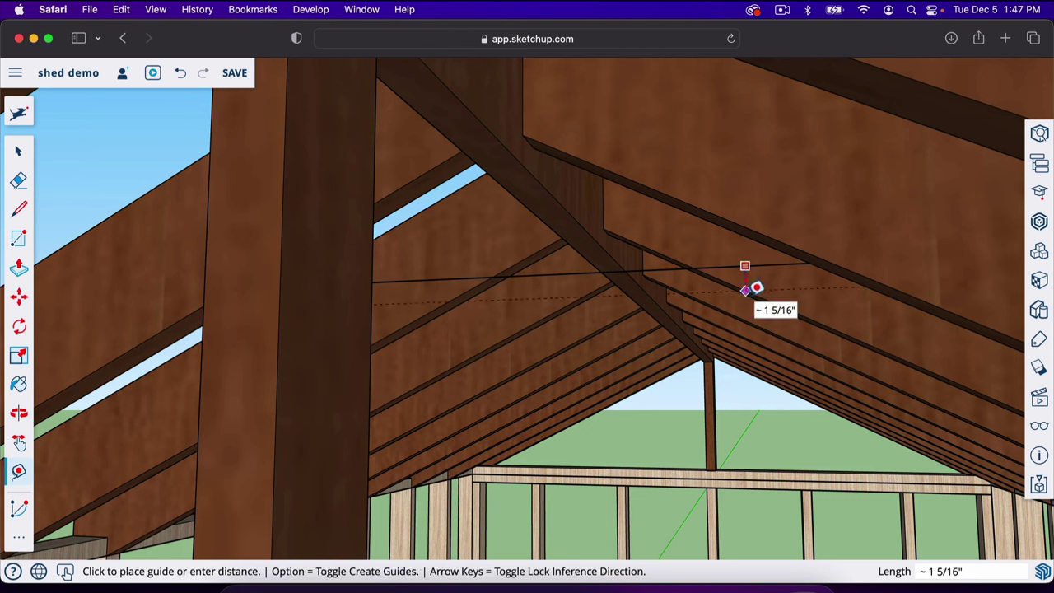
{"action": "type", "text": "3.5"}
{"action": "key", "text": "Return"}
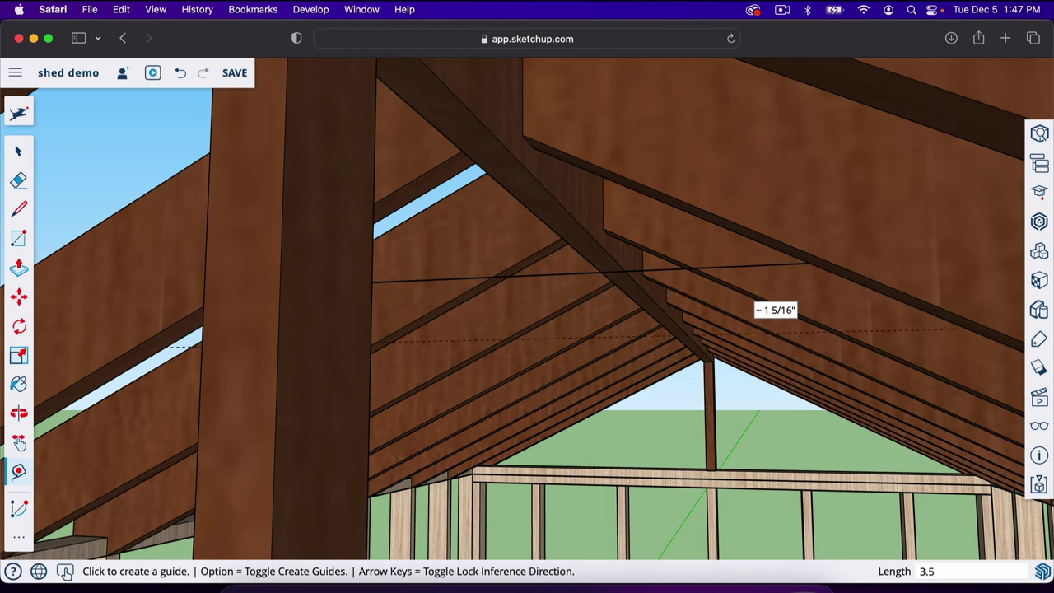
Step: Draw the tie's lower edge along the dashed guide, from one rafter's upper edge to the opposite rafter's upper edge
{"action": "mouse_move", "coordinate": [745, 305]}
{"action": "middle_mouse_down"}
{"action": "mouse_move", "coordinate": [729, 318]}
{"action": "mouse_move", "coordinate": [776, 317]}
{"action": "mouse_move", "coordinate": [746, 303]}
{"action": "middle_mouse_up"}
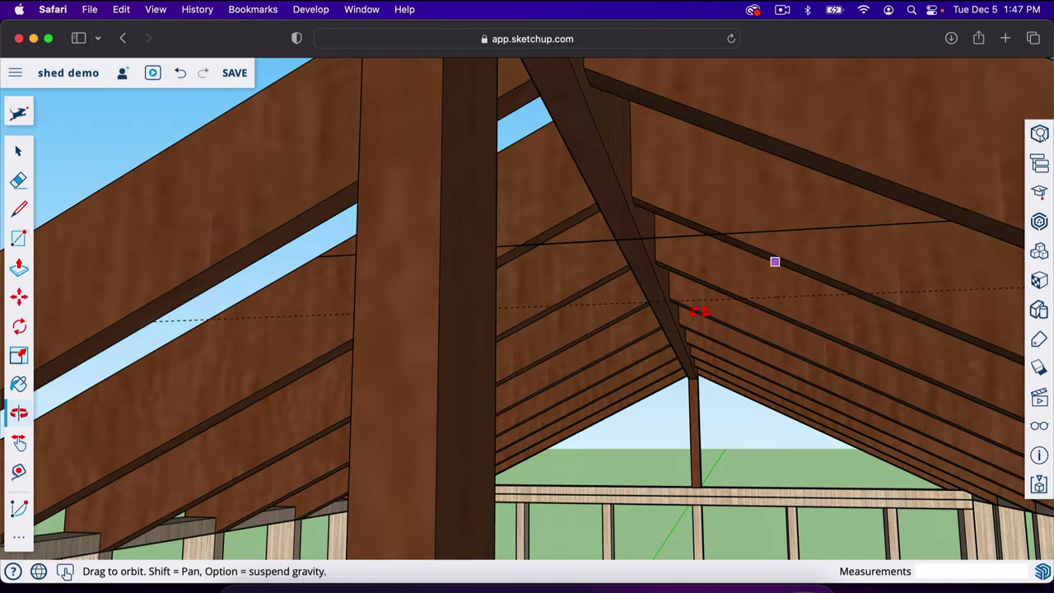
{"action": "key", "text": "l"}
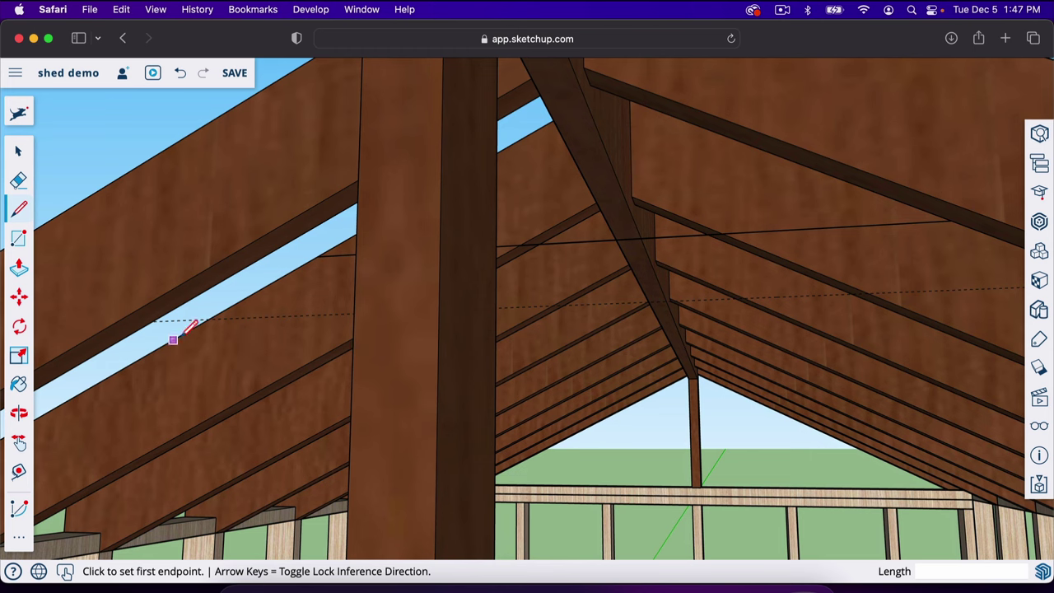
{"action": "left_click", "coordinate": [210, 317]}
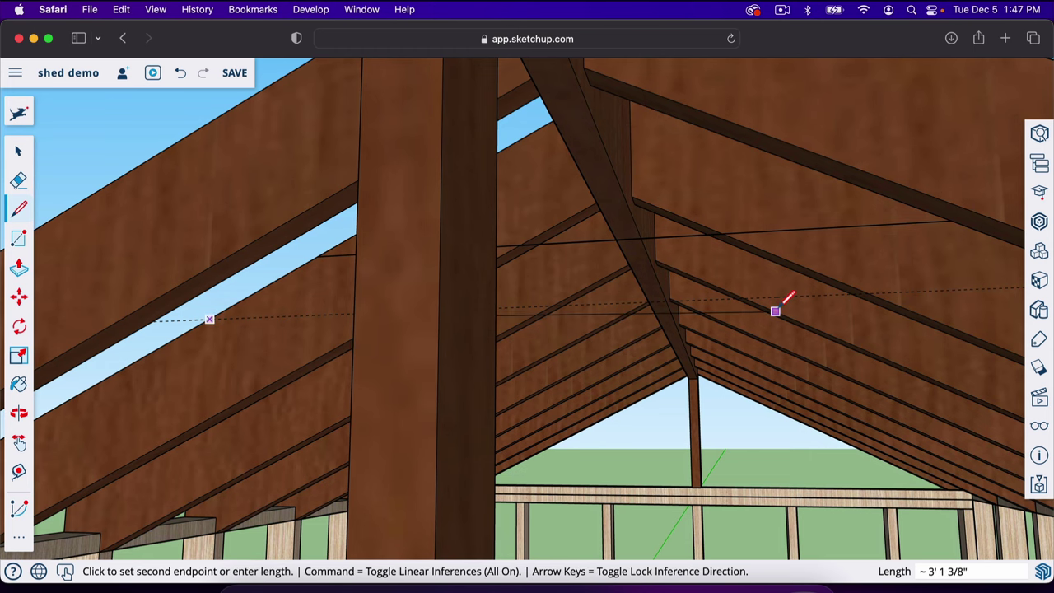
{"action": "mouse_move", "coordinate": [774, 311]}
{"action": "middle_mouse_down"}
{"action": "mouse_move", "coordinate": [898, 306]}
{"action": "mouse_move", "coordinate": [552, 361]}
{"action": "mouse_move", "coordinate": [551, 348]}
{"action": "mouse_move", "coordinate": [864, 351]}
{"action": "middle_mouse_up"}
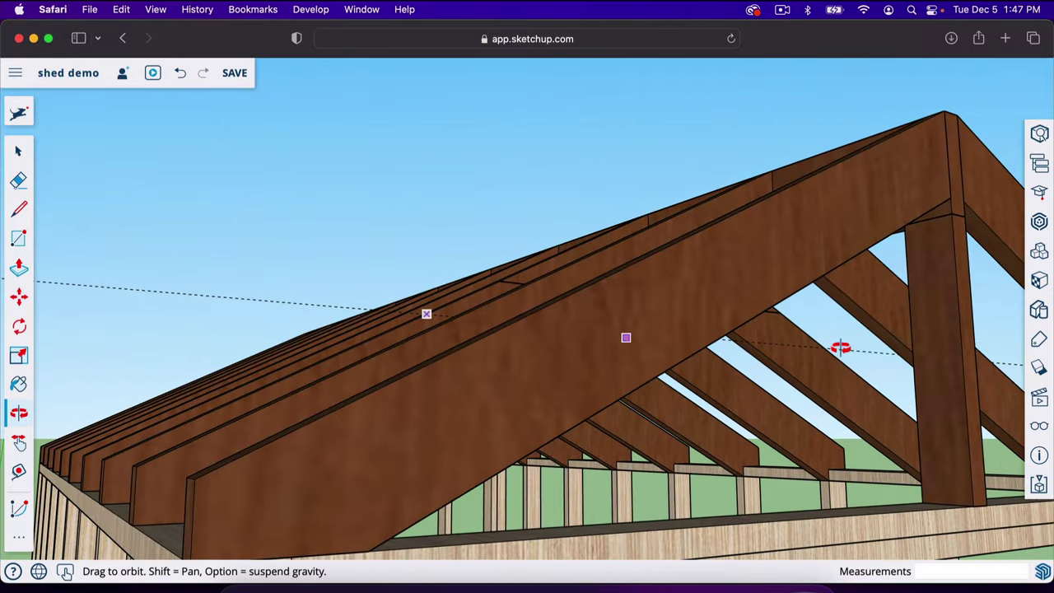
{"action": "scroll", "coordinate": [840, 348], "scroll_direction": "up", "scroll_amount": 5}
{"action": "scroll", "coordinate": [840, 347], "scroll_direction": "down", "scroll_amount": 3}
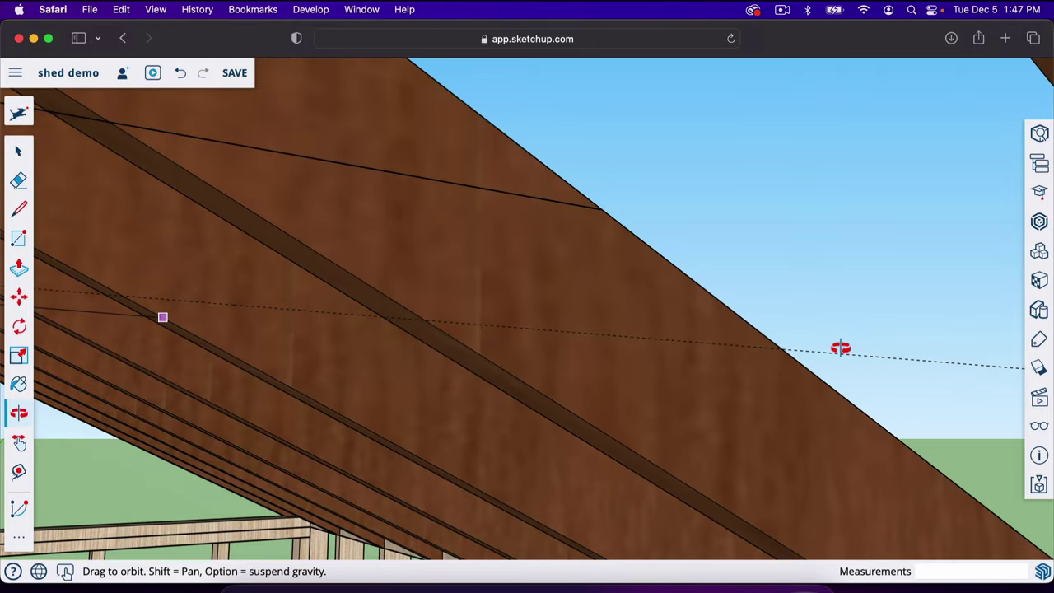
{"action": "middle_click", "coordinate": [820, 353]}
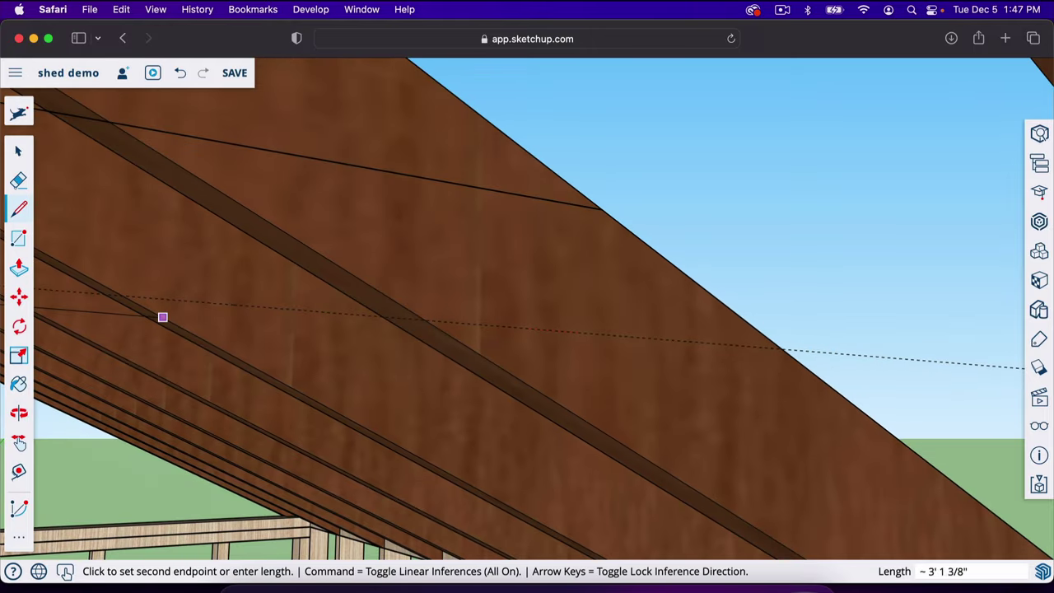
{"action": "left_click", "coordinate": [781, 347]}
{"action": "scroll", "coordinate": [781, 347], "scroll_direction": "down", "scroll_amount": 3}
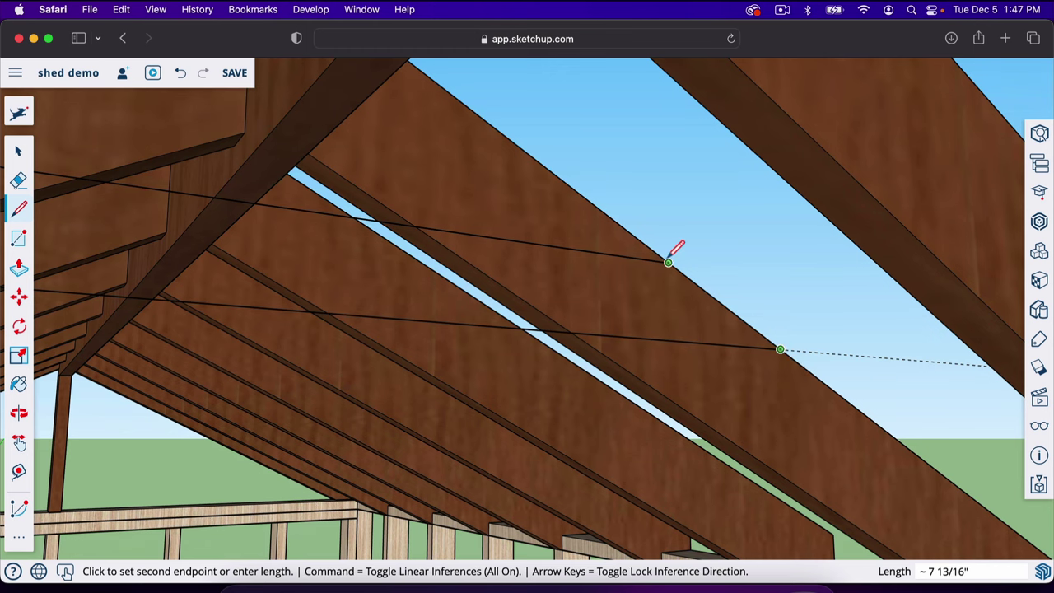
Step: Close the tie outline into a face by joining the level lines' endpoints along the rafter slope at both ends
{"action": "scroll", "coordinate": [668, 262], "scroll_direction": "down", "scroll_amount": 6}
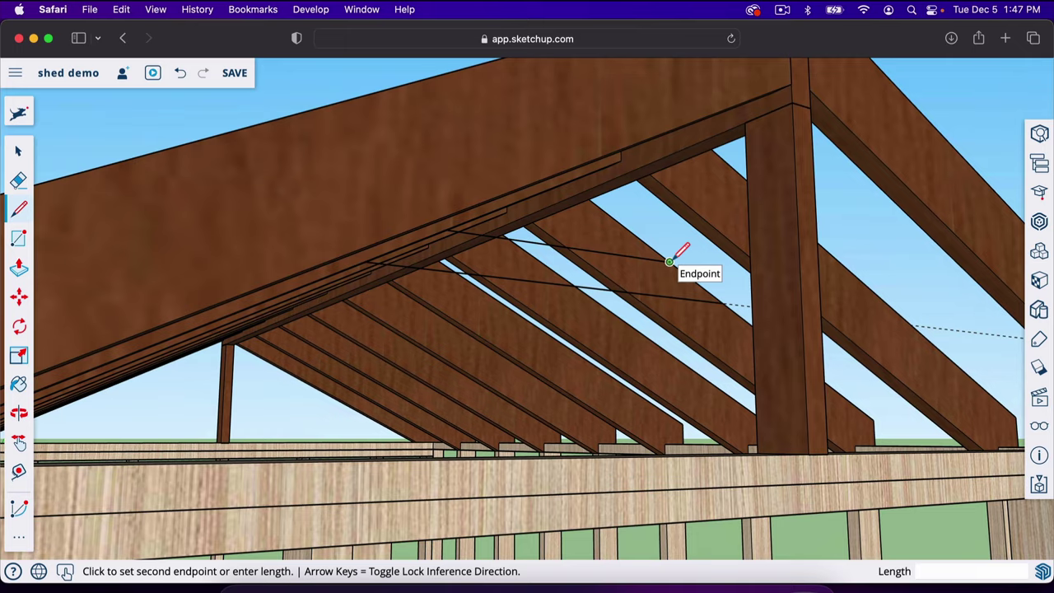
{"action": "middle_click_drag", "start_coordinate": [668, 262], "coordinate": [714, 336]}
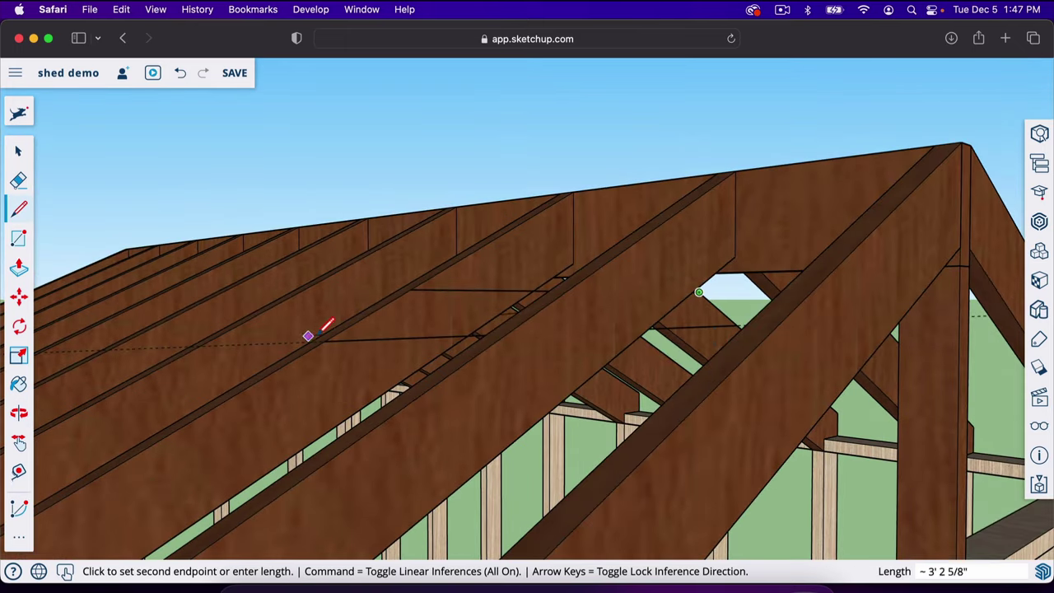
{"action": "key", "text": "space"}
{"action": "key", "text": "l"}
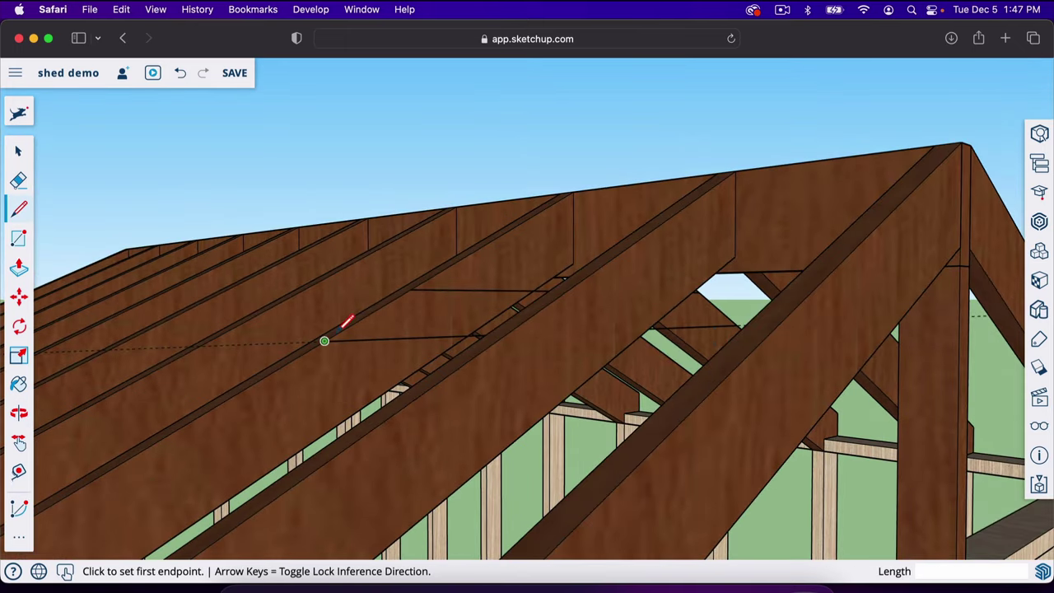
{"action": "left_click", "coordinate": [325, 339]}
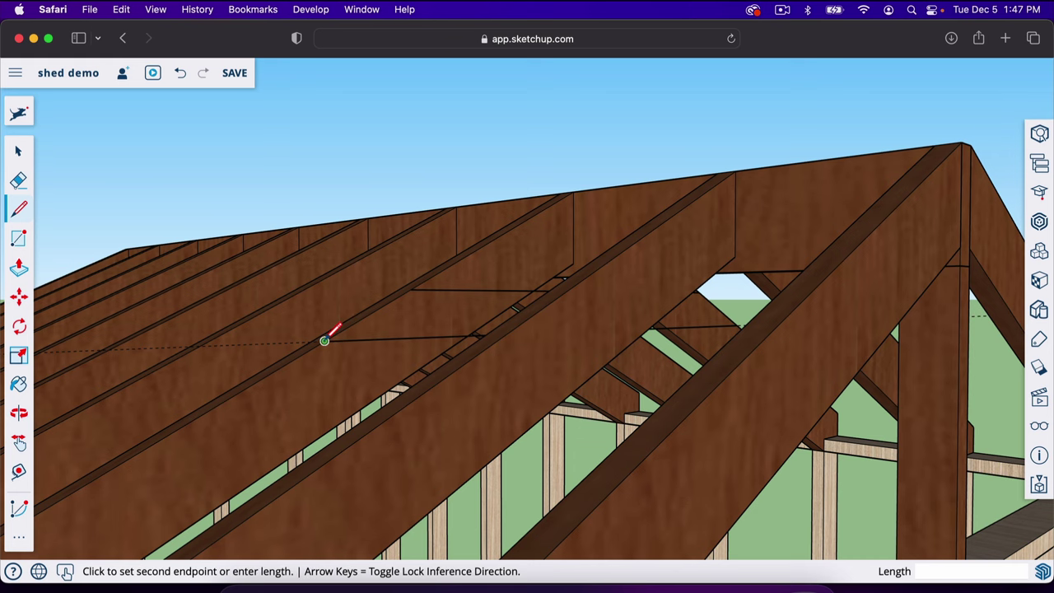
{"action": "left_click", "coordinate": [410, 289]}
Step: Paint the cross tie face with the Formica Laminate Light material
{"action": "middle_click_drag", "start_coordinate": [586, 381], "coordinate": [595, 424]}
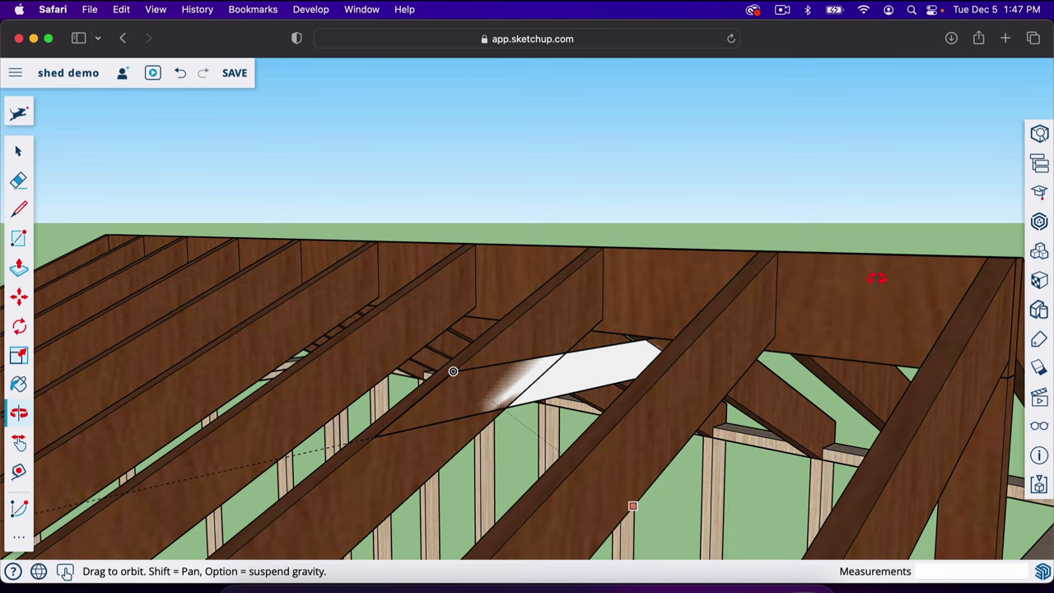
{"action": "middle_click_drag", "start_coordinate": [659, 306], "coordinate": [596, 397]}
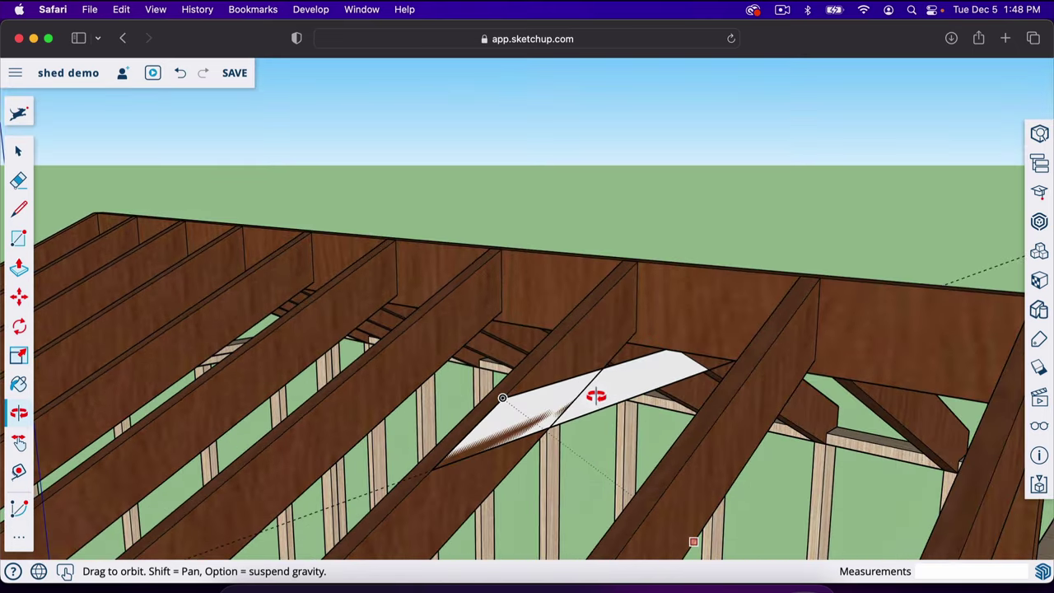
{"action": "scroll", "coordinate": [636, 396], "scroll_direction": "up", "scroll_amount": 10}
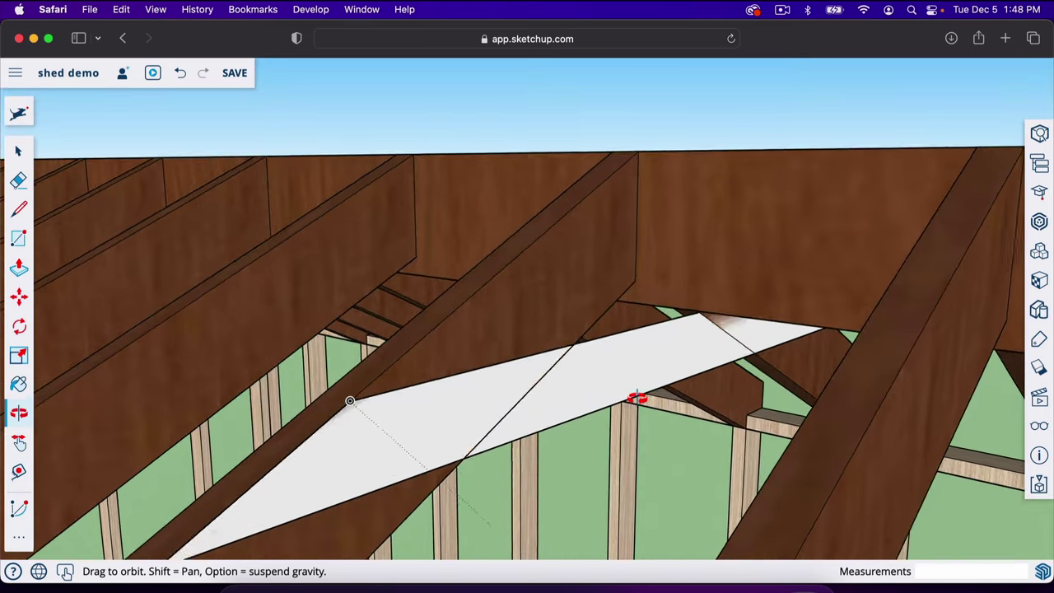
{"action": "scroll", "coordinate": [636, 398], "scroll_direction": "down", "scroll_amount": 10}
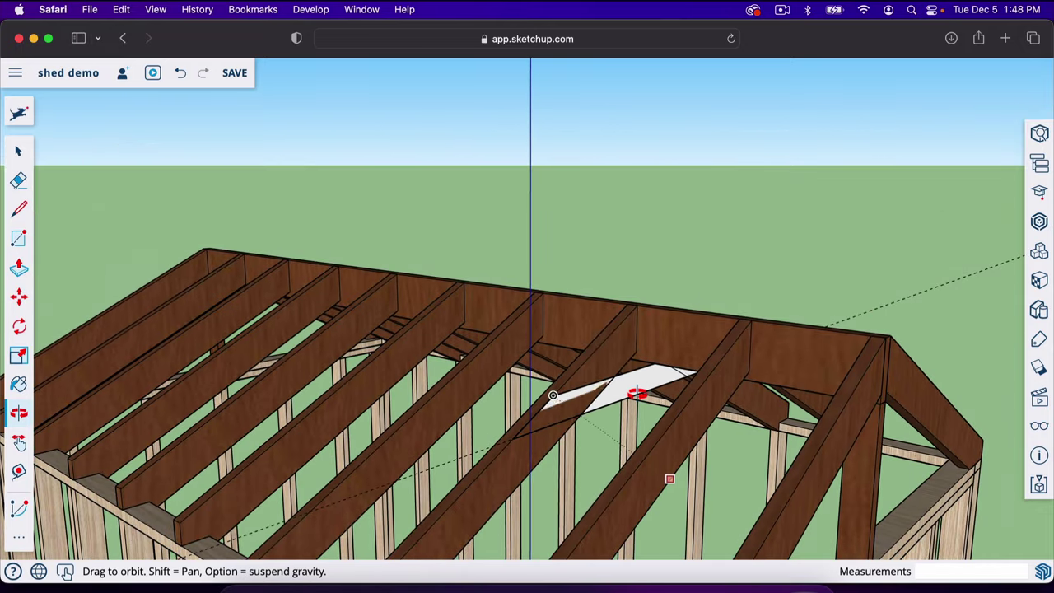
{"action": "middle_click_drag", "start_coordinate": [552, 396], "coordinate": [587, 405]}
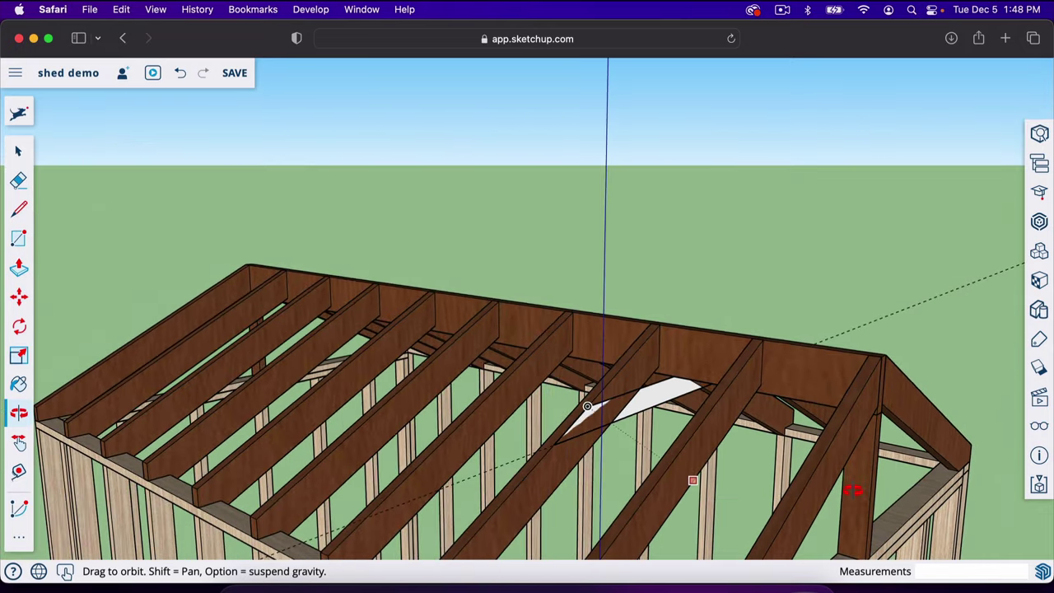
{"action": "scroll", "coordinate": [576, 402], "scroll_direction": "up", "scroll_amount": 10}
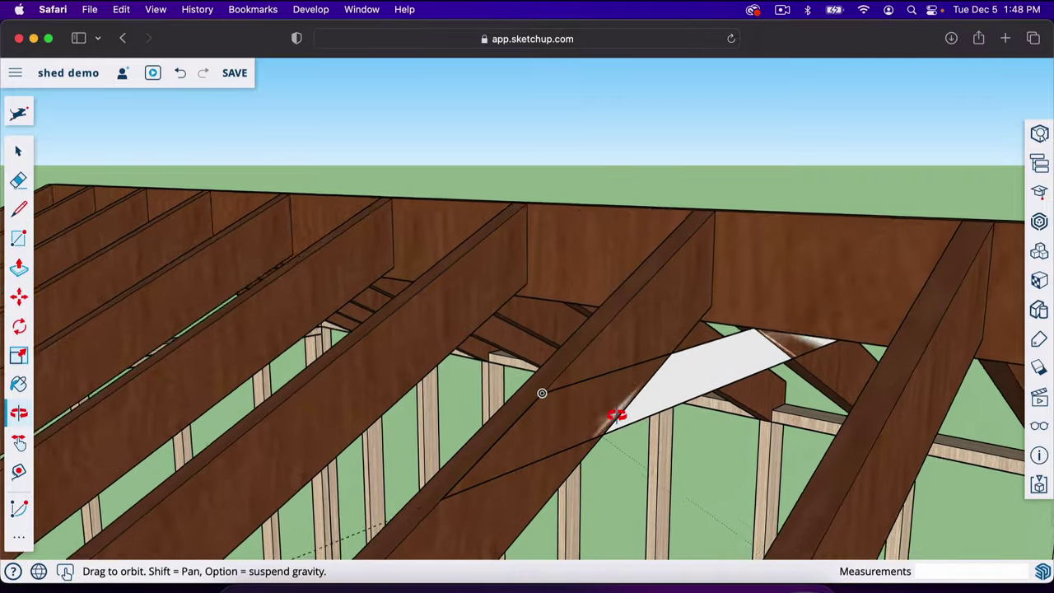
{"action": "key", "text": "p"}
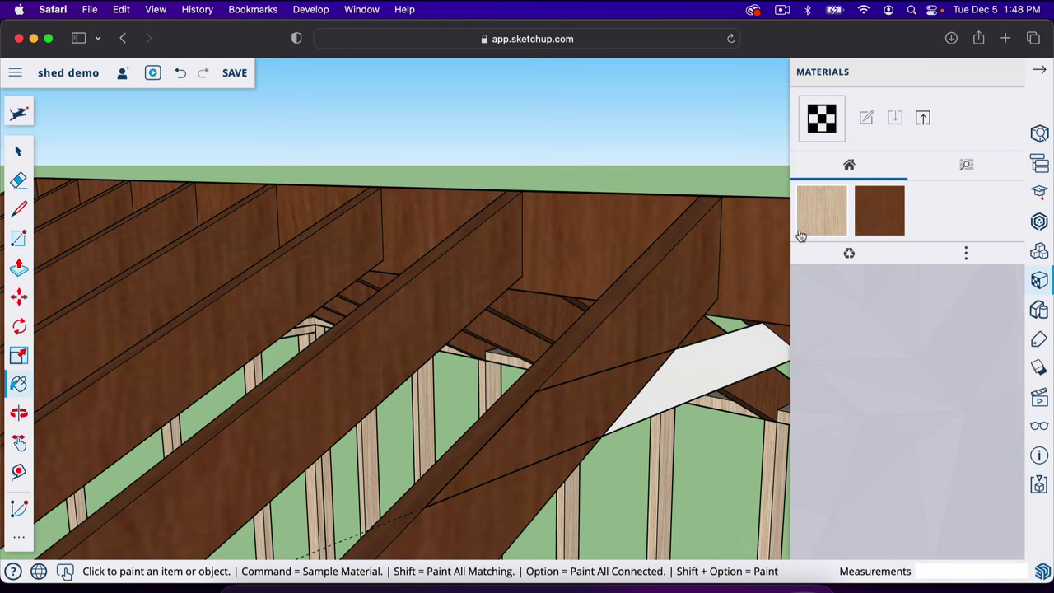
{"action": "left_click", "coordinate": [821, 223]}
{"action": "left_click", "coordinate": [698, 363]}
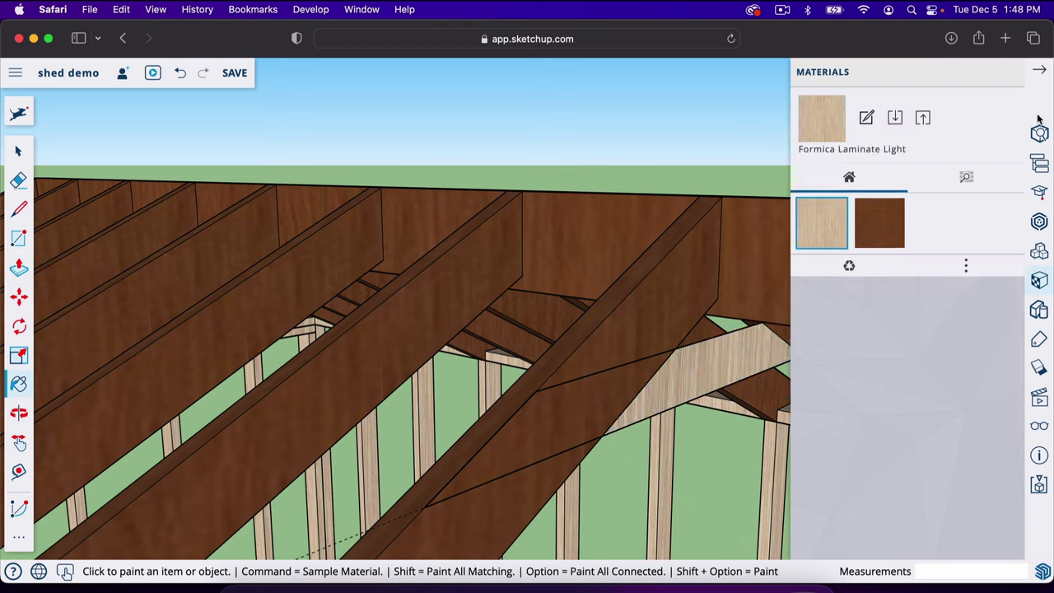
{"action": "left_click", "coordinate": [1042, 73]}
Step: Extrude the cross tie face with Push/Pull to a thickness of 1.5"
{"action": "key", "text": "p"}
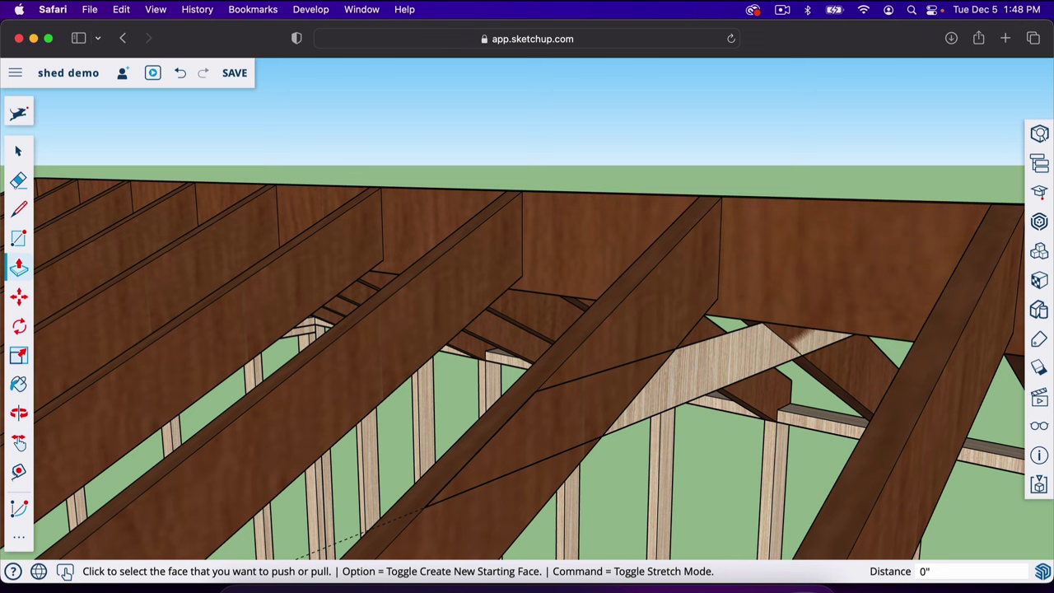
{"action": "left_click", "coordinate": [709, 383]}
{"action": "type", "text": "1"}
{"action": "key", "text": "Return"}
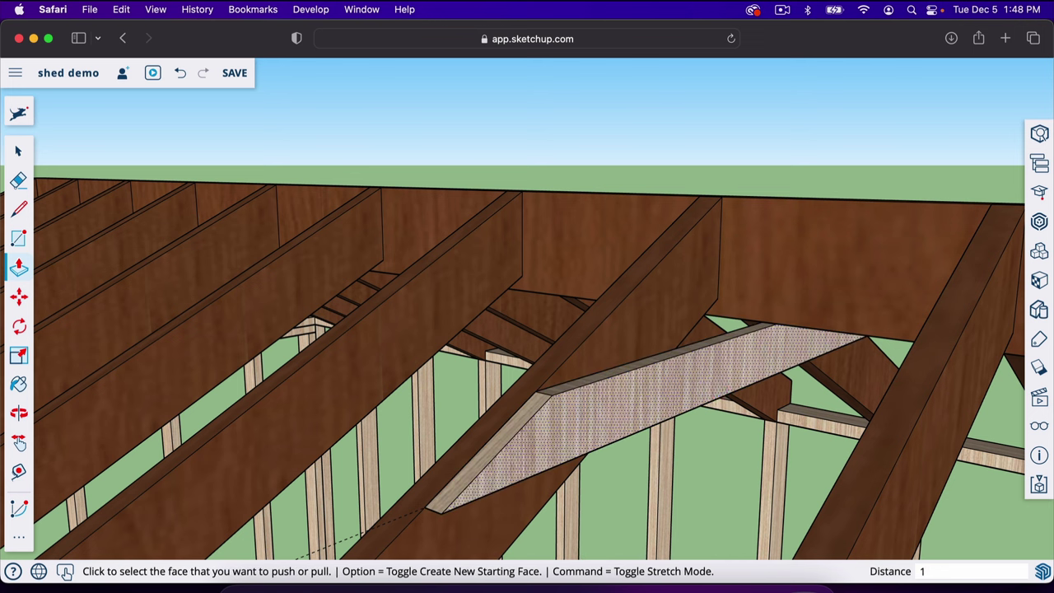
{"action": "type", "text": "1.5"}
{"action": "key", "text": "Return"}
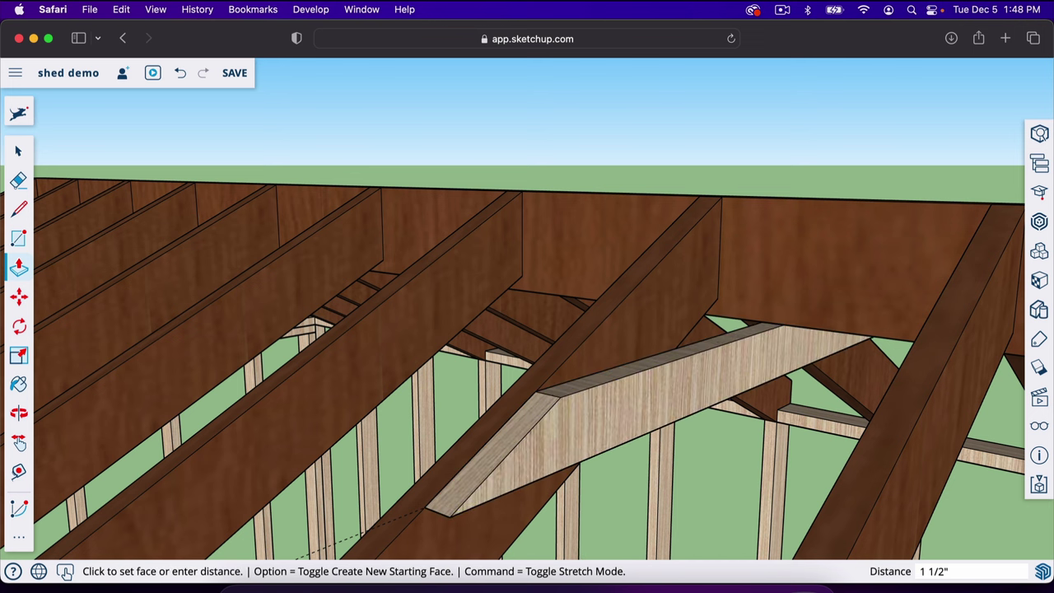
Step: Turn the whole solid cross tie into a component with the definition name "collar"
{"action": "key", "text": "o"}
{"action": "left_click_drag", "start_coordinate": [741, 435], "coordinate": [265, 352]}
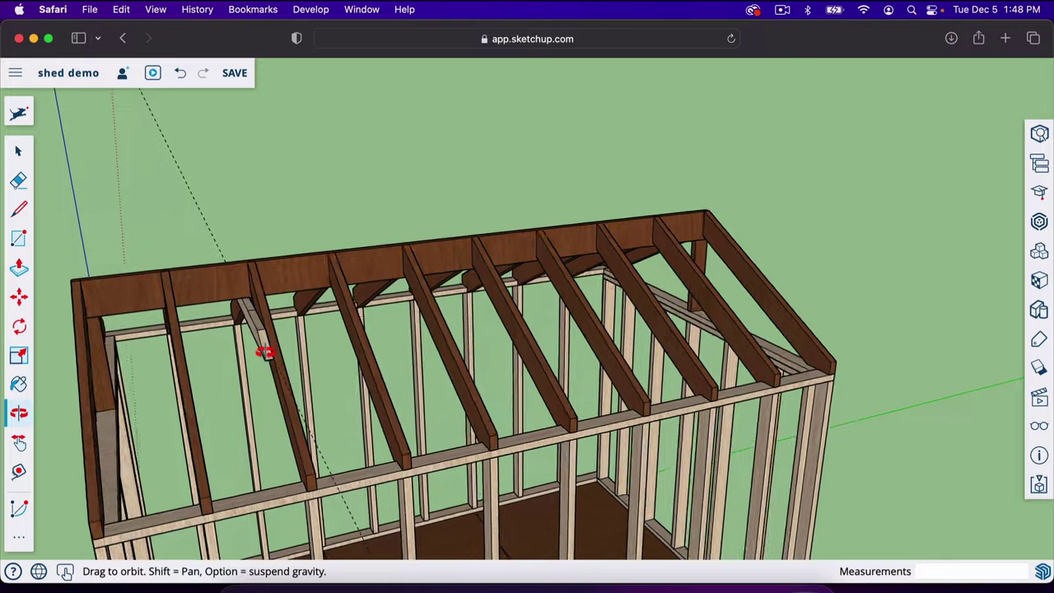
{"action": "scroll", "coordinate": [265, 353], "scroll_direction": "up", "scroll_amount": 5}
{"action": "key", "text": "space"}
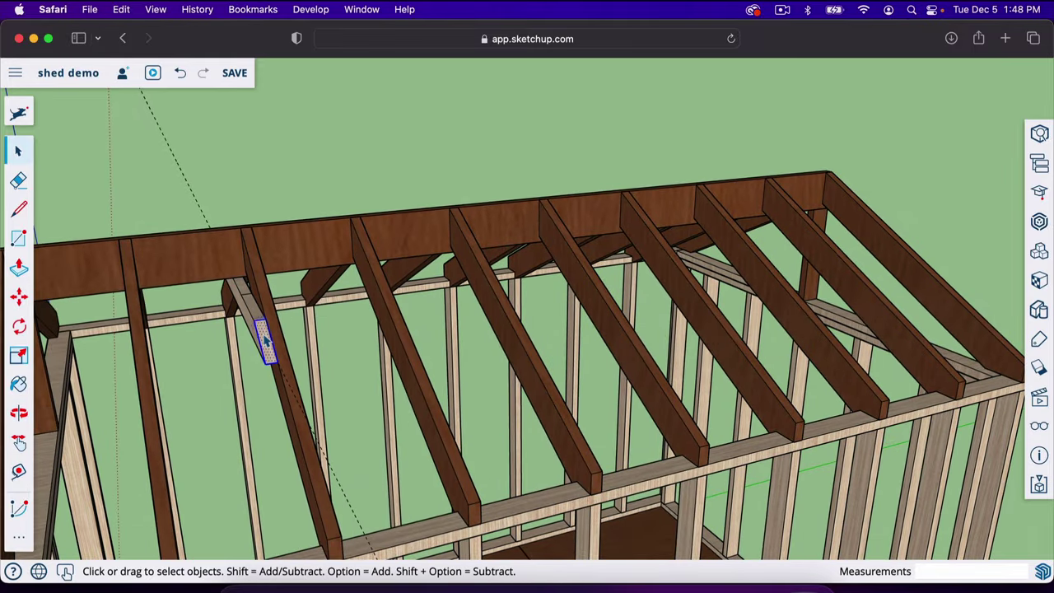
{"action": "right_click", "coordinate": [266, 341]}
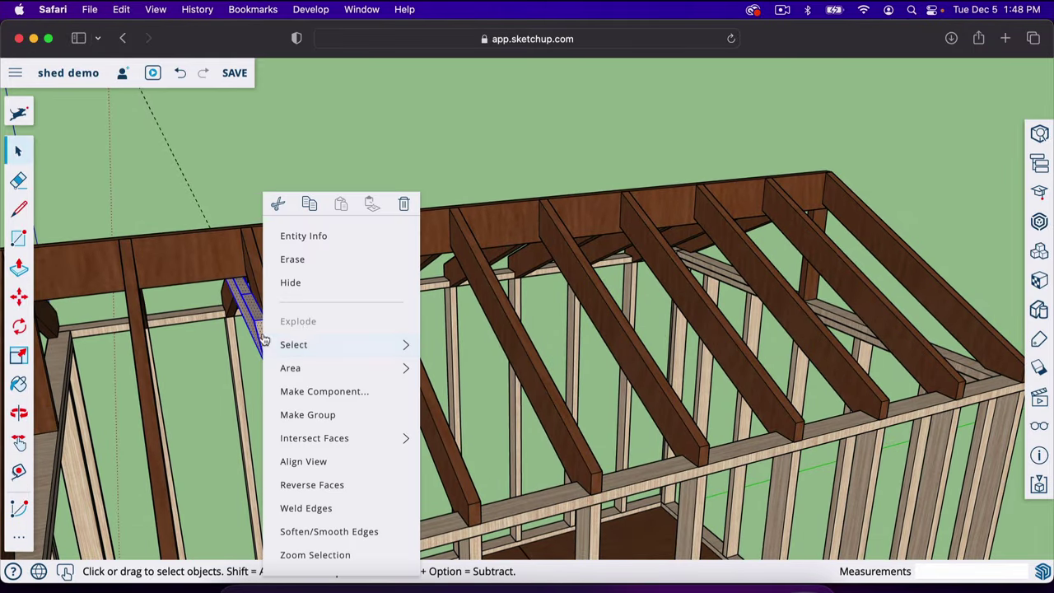
{"action": "left_click", "coordinate": [359, 391]}
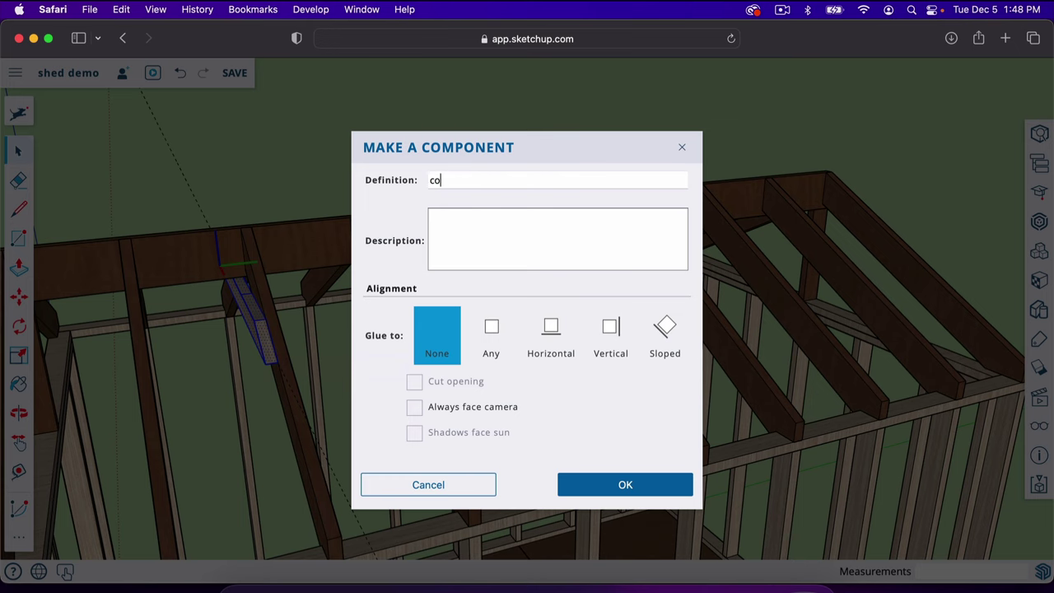
{"action": "key", "text": "Return"}
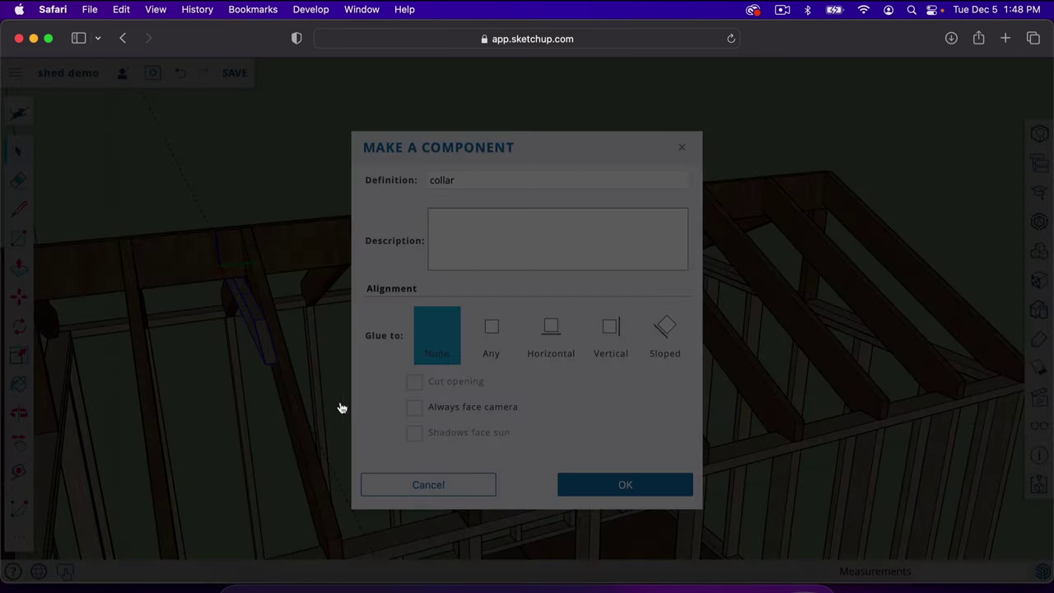
Step: Copy the collar 16" along the green axis onto the neighbouring rafter pair nearer the shed's end
{"action": "scroll", "coordinate": [658, 370], "scroll_direction": "down", "scroll_amount": 5}
{"action": "scroll", "coordinate": [409, 350], "scroll_direction": "up", "scroll_amount": 5}
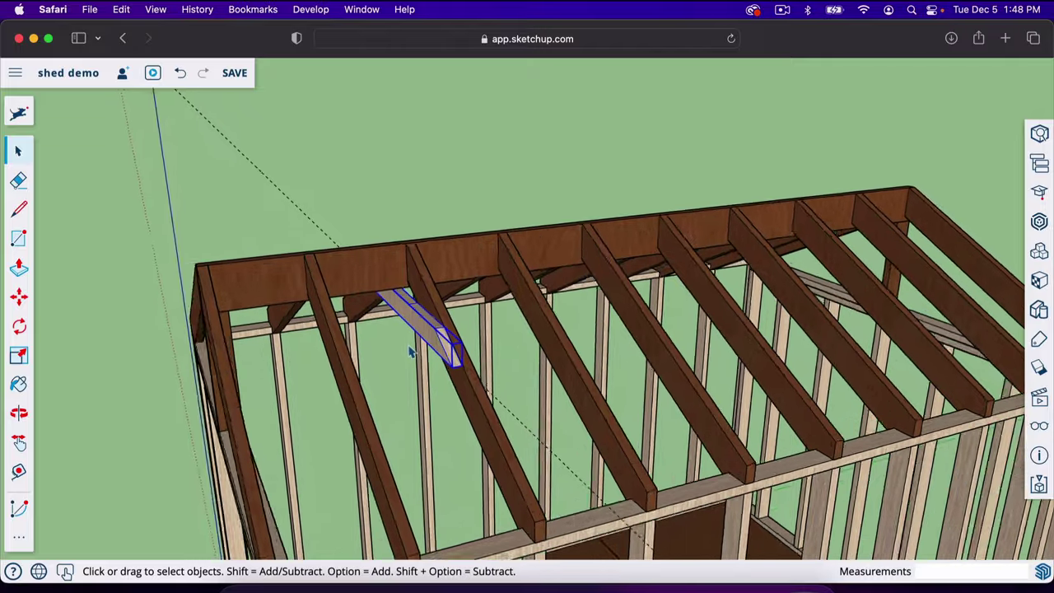
{"action": "key", "text": "m"}
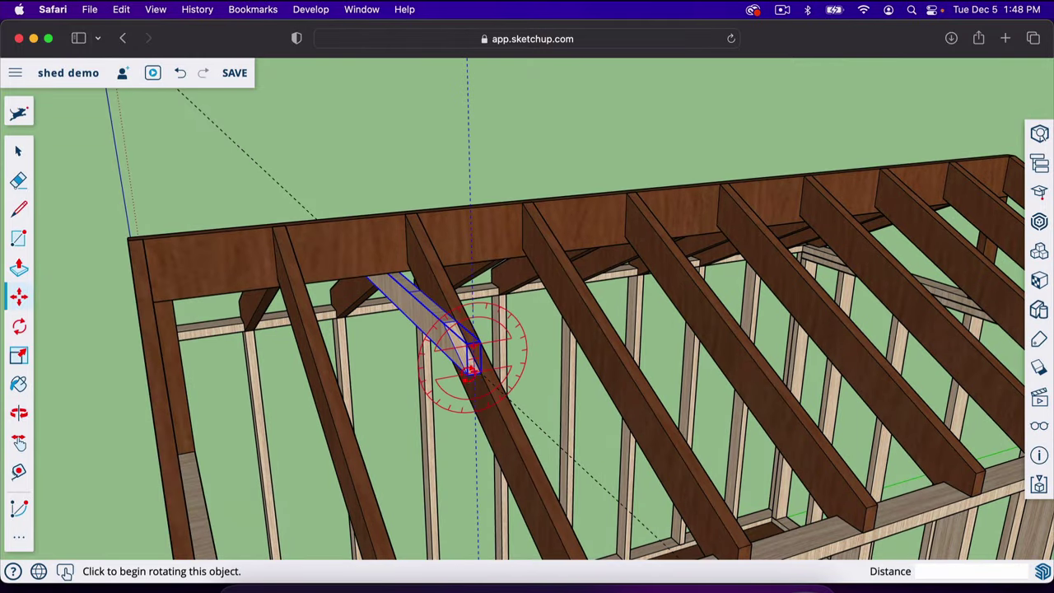
{"action": "key", "text": "alt"}
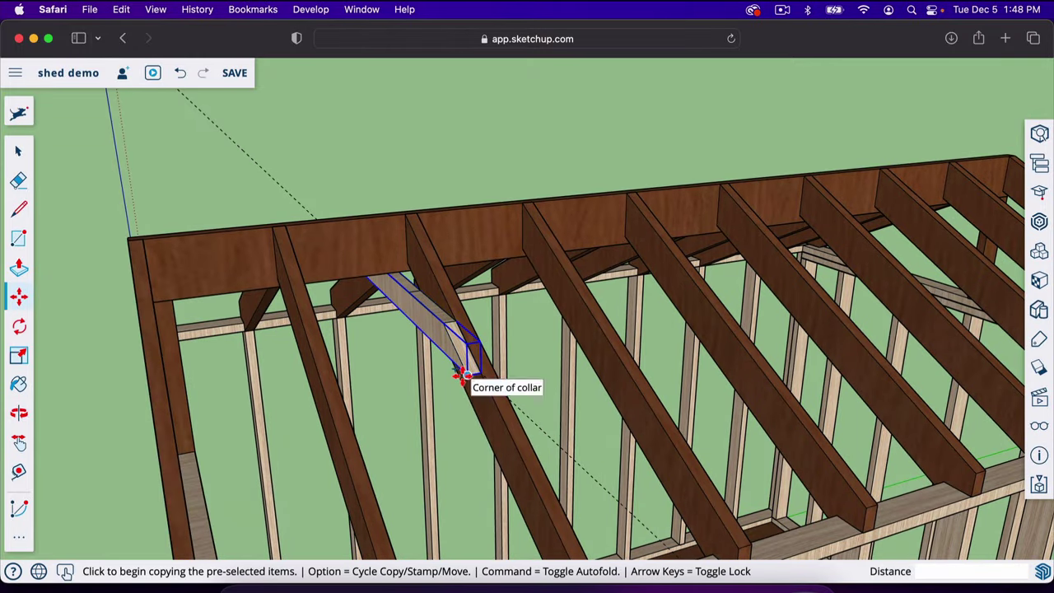
{"action": "left_click", "coordinate": [463, 376]}
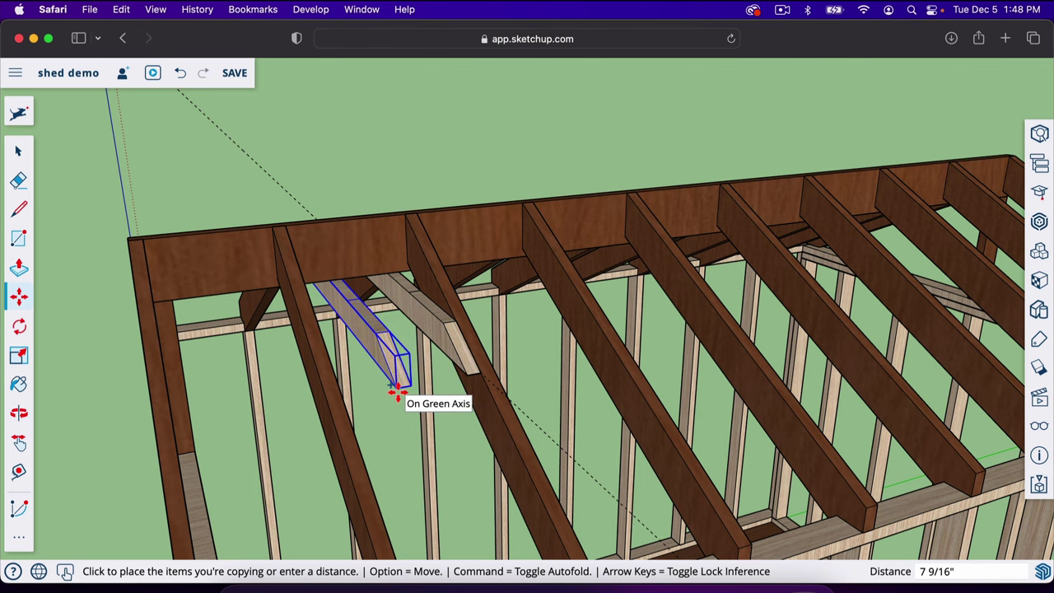
{"action": "left_click", "coordinate": [312, 402]}
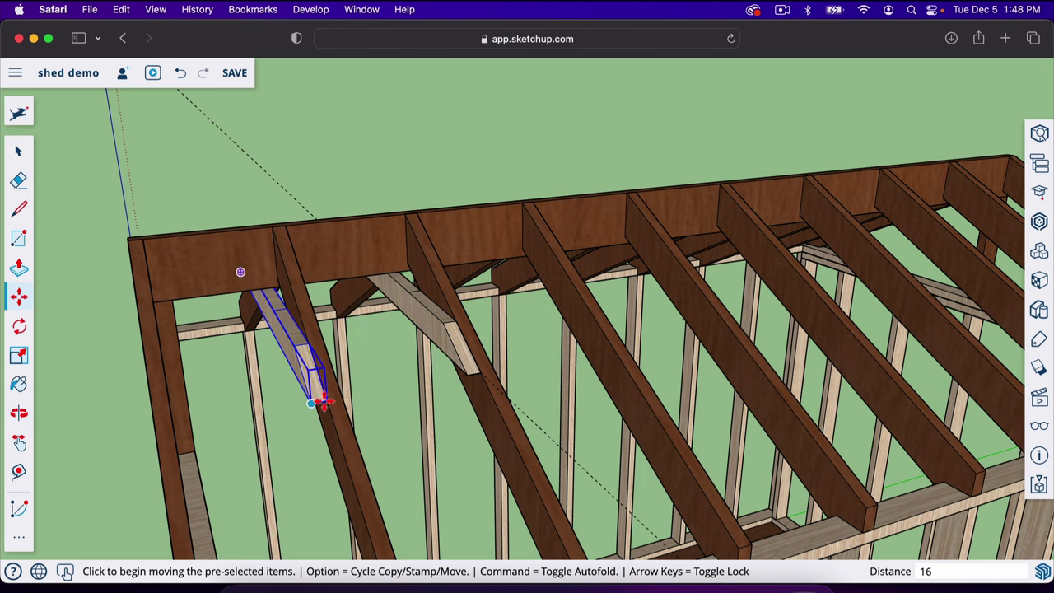
Step: Copy the original collar 16" along the green axis towards the shed's far end and repeat the copy as an x6 array along the rafters
{"action": "middle_click_drag", "start_coordinate": [459, 416], "coordinate": [390, 420]}
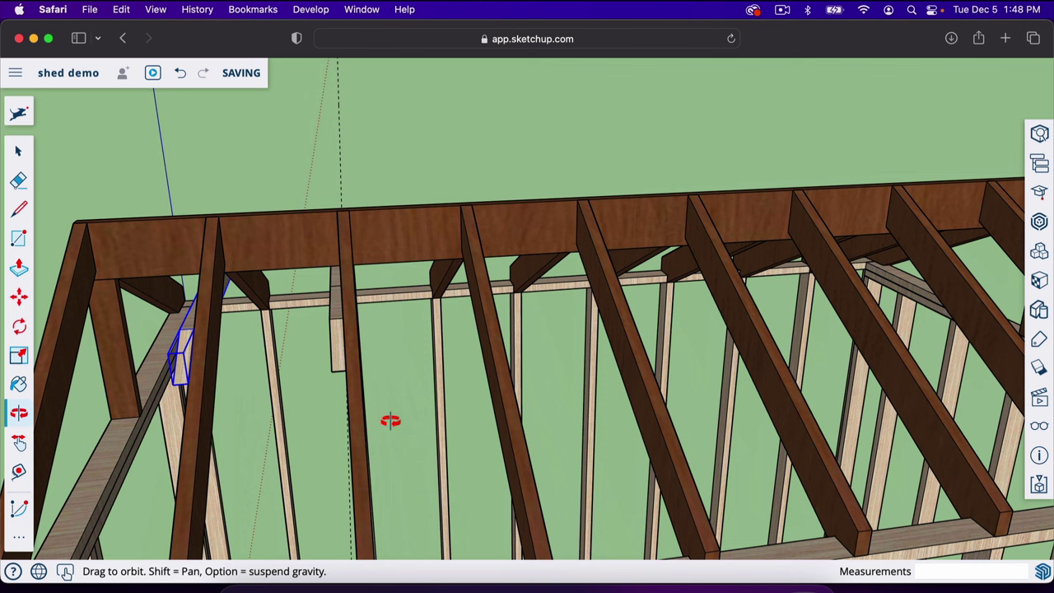
{"action": "key", "text": "space"}
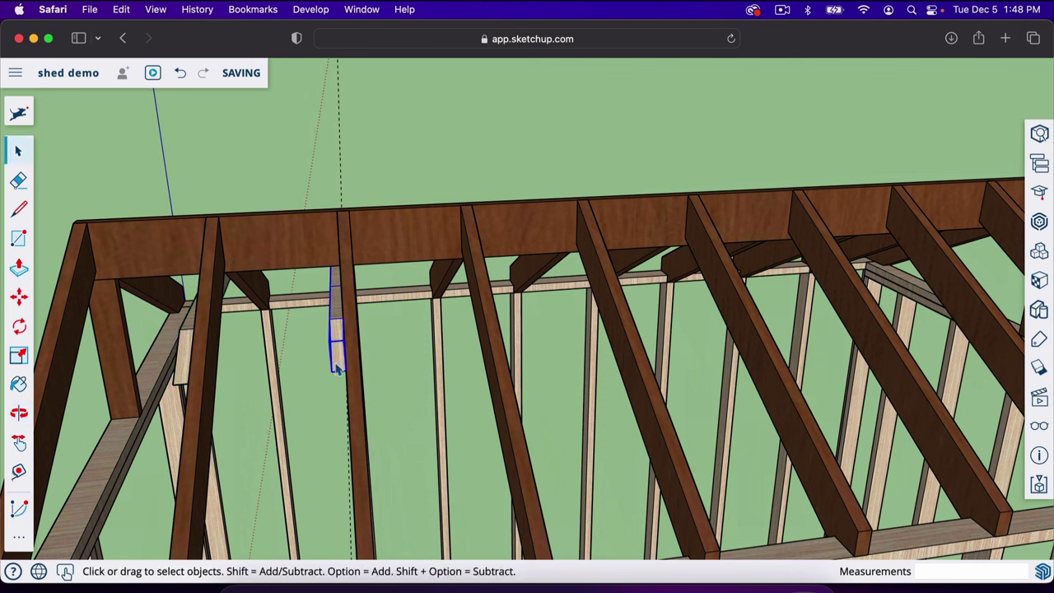
{"action": "key", "text": "m"}
{"action": "mouse_move", "coordinate": [334, 366]}
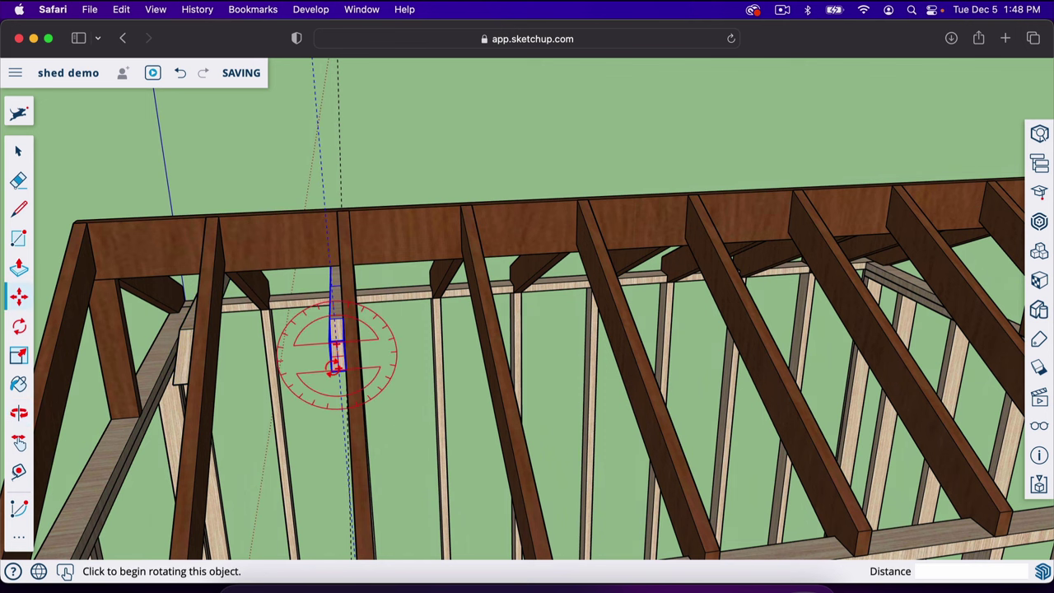
{"action": "key", "text": "alt"}
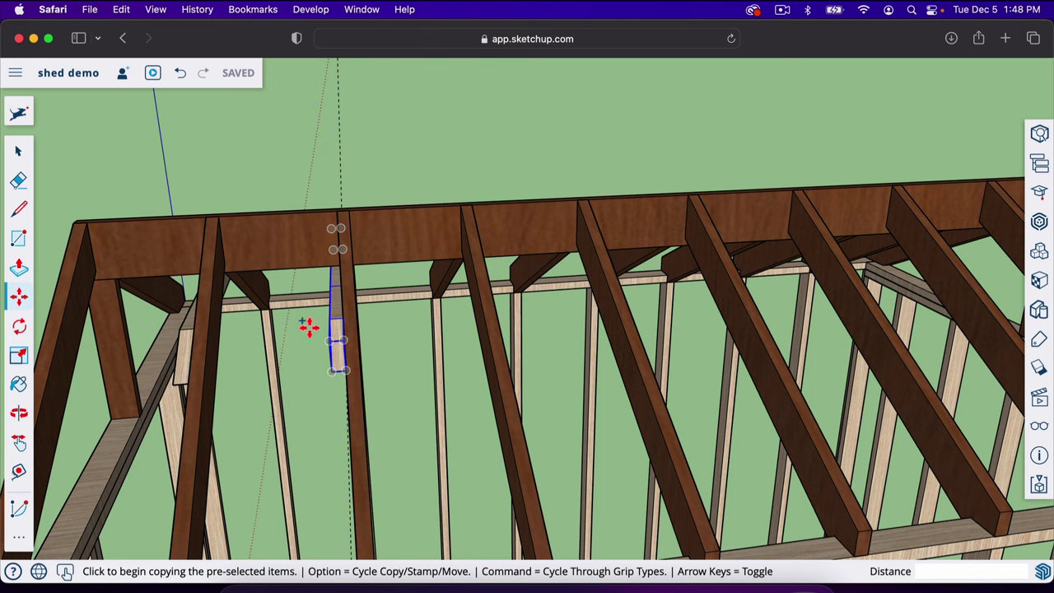
{"action": "left_click", "coordinate": [330, 370]}
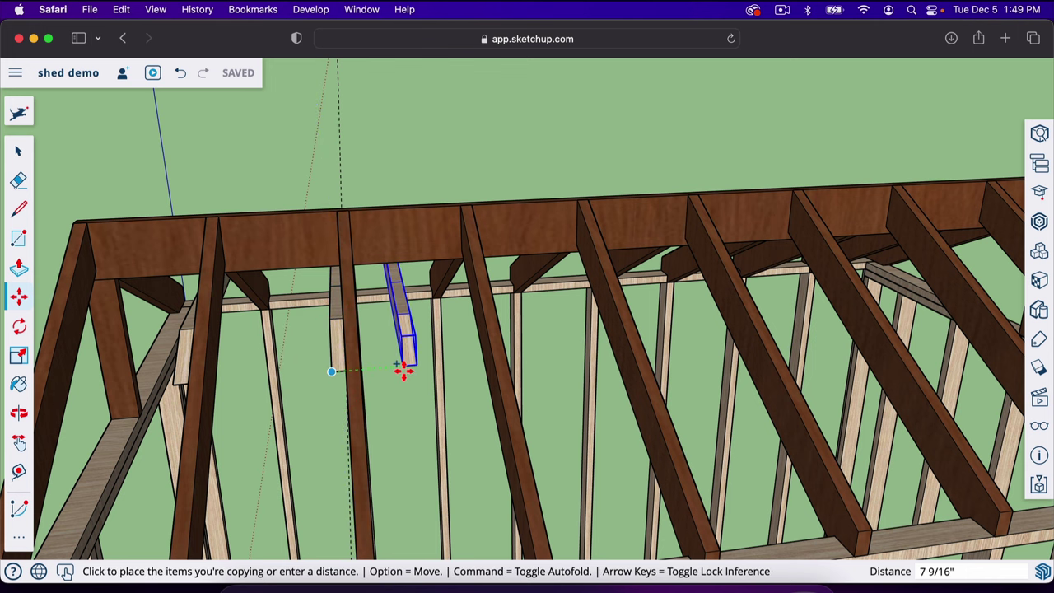
{"action": "type", "text": "16"}
{"action": "middle_click_drag", "start_coordinate": [408, 367], "coordinate": [436, 379], "text": "shift"}
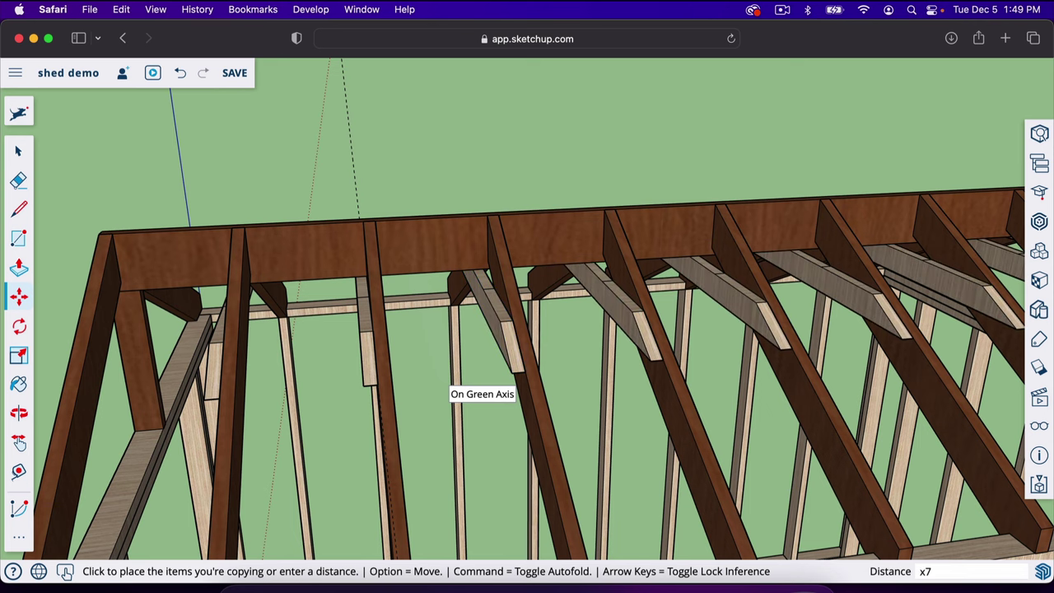
{"action": "key", "text": "Return"}
{"action": "scroll", "coordinate": [437, 381], "scroll_direction": "down", "scroll_amount": 5}
{"action": "scroll", "coordinate": [437, 381], "scroll_direction": "up", "scroll_amount": 1}
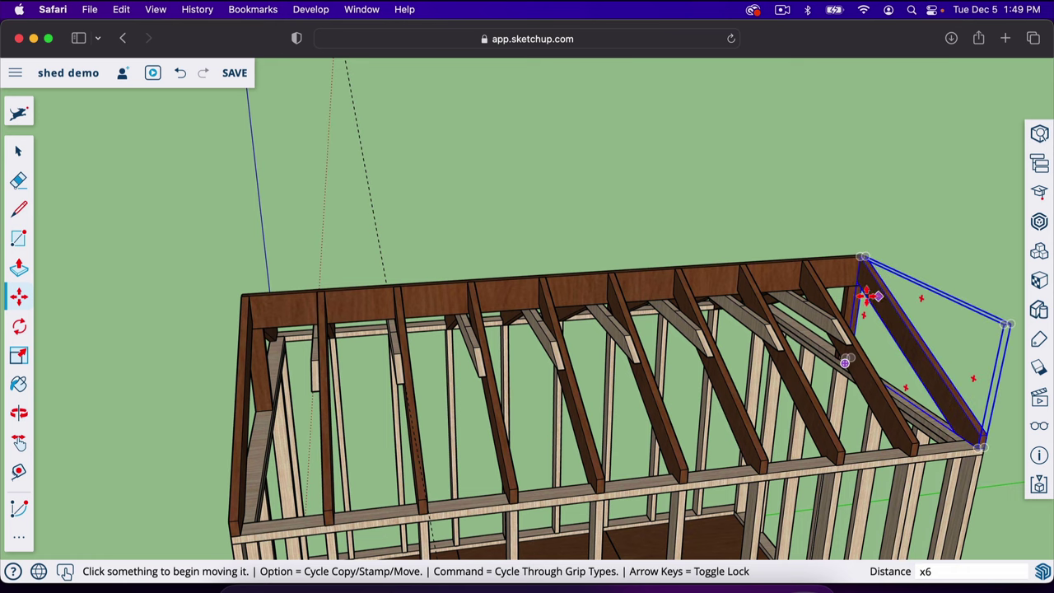
Step: Examine the whole shed frame from its gable ends and long sides, including the rafters, collar ties and wall studs
{"action": "middle_click_drag", "start_coordinate": [555, 435], "coordinate": [457, 384]}
{"action": "middle_click_drag", "start_coordinate": [457, 309], "coordinate": [498, 391]}
{"action": "left_click_drag", "start_coordinate": [498, 391], "coordinate": [472, 385]}
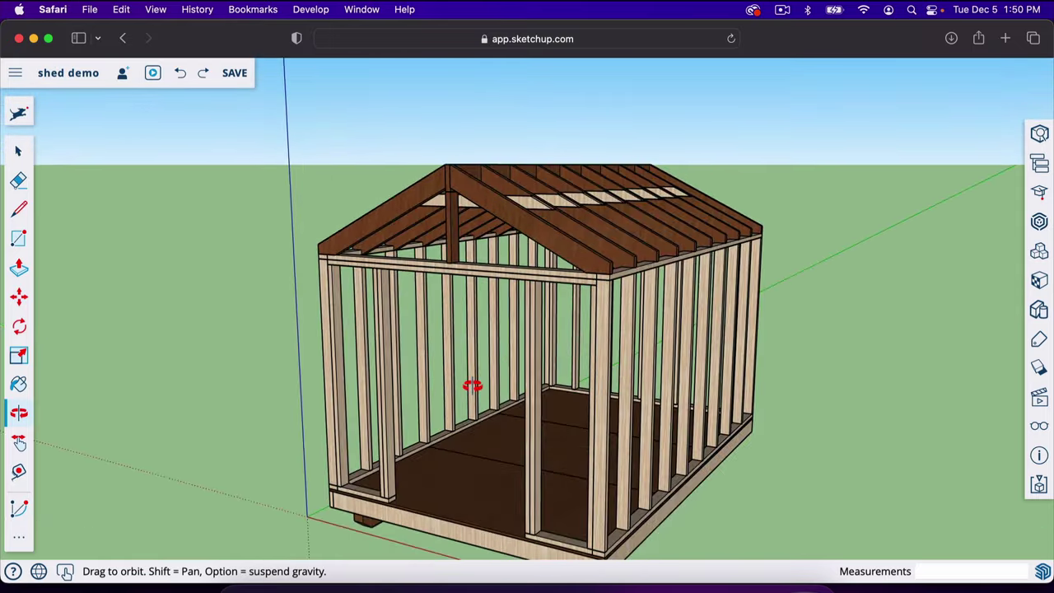
{"action": "left_click_drag", "start_coordinate": [553, 372], "coordinate": [663, 391]}
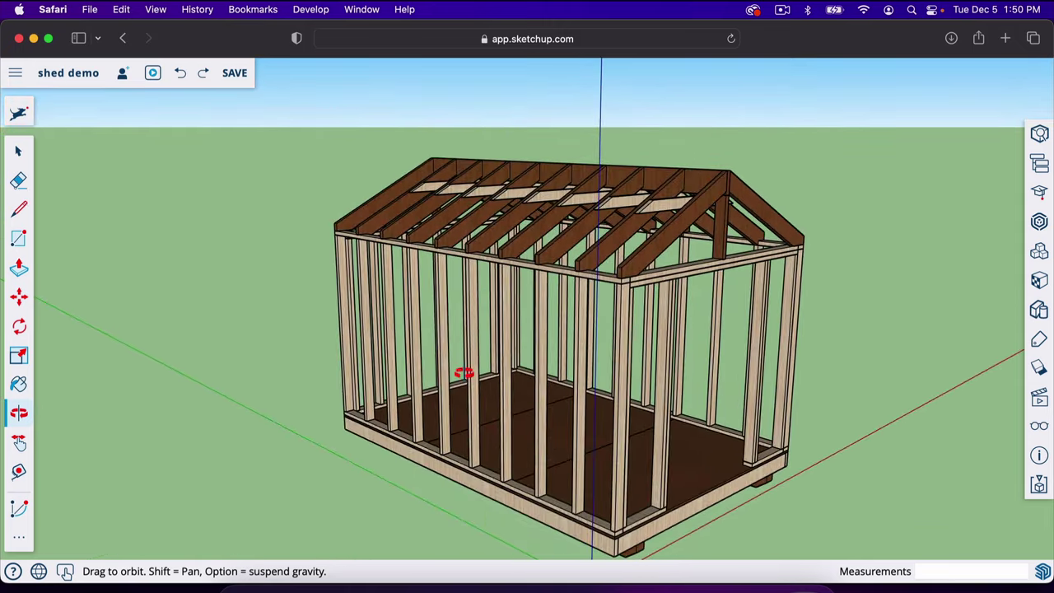
{"action": "left_click_drag", "start_coordinate": [565, 266], "coordinate": [473, 387]}
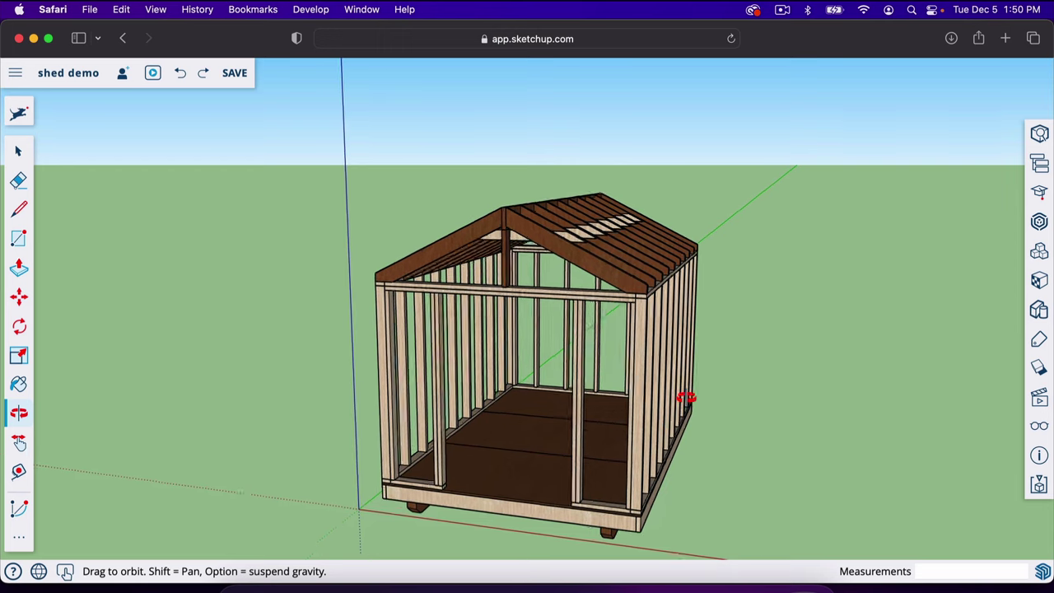
{"action": "left_click_drag", "start_coordinate": [685, 398], "coordinate": [618, 398]}
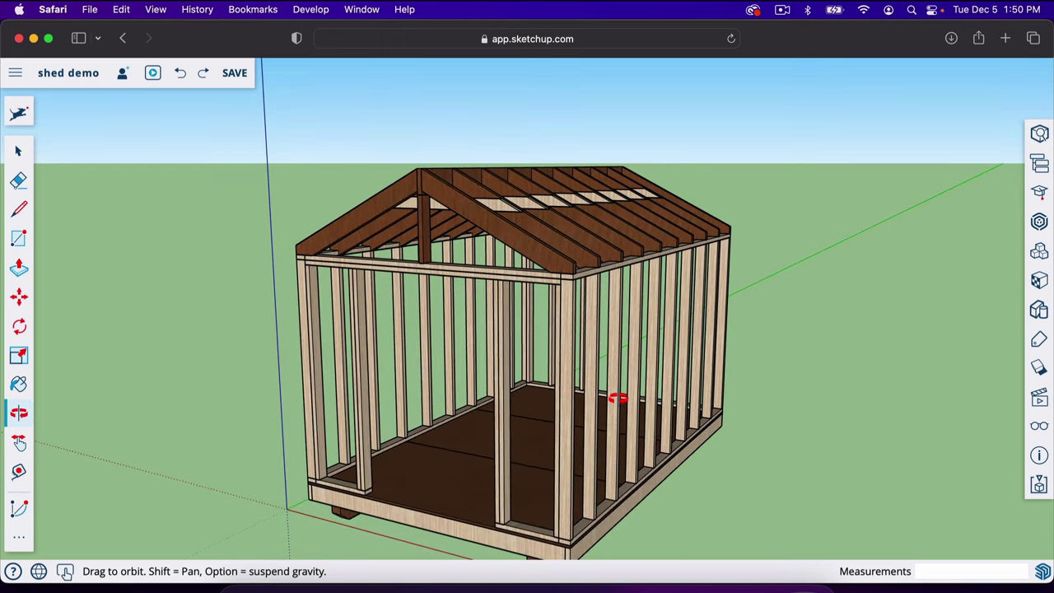
{"action": "left_click_drag", "start_coordinate": [528, 414], "coordinate": [536, 367]}
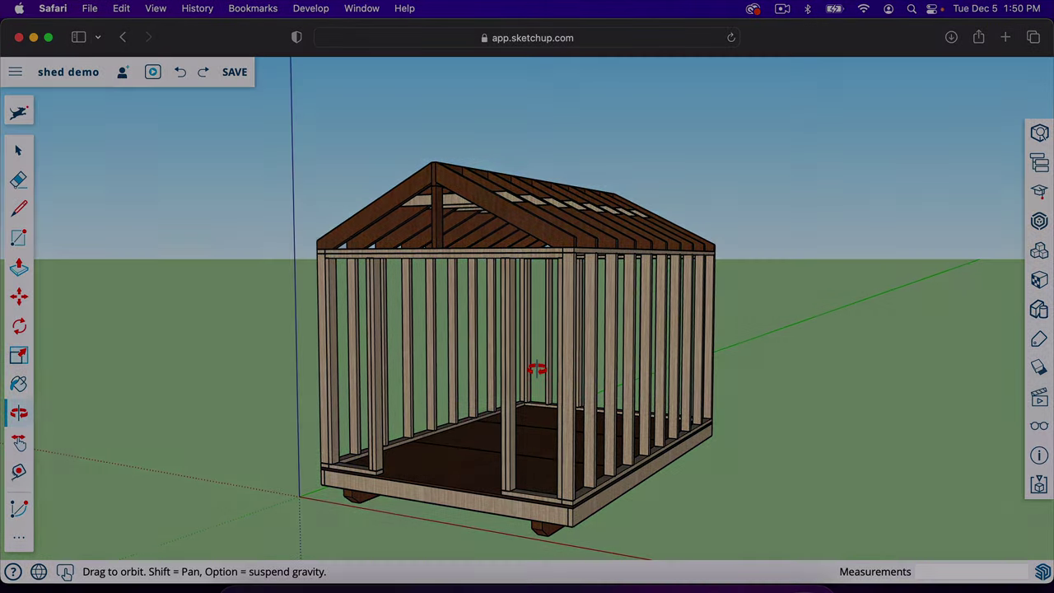